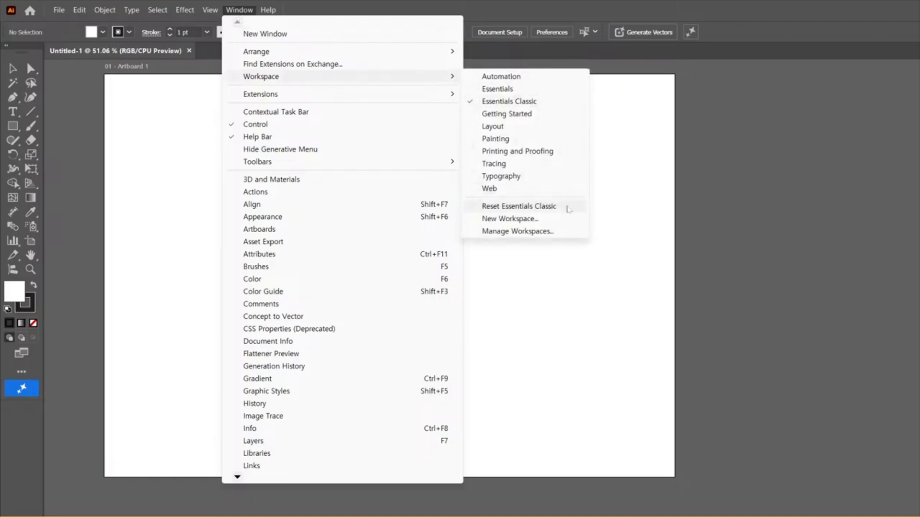
# Reset the Essentials Classic workspace and expand the collapsed panel dock so the full panels show
pyautogui.click(567, 209)
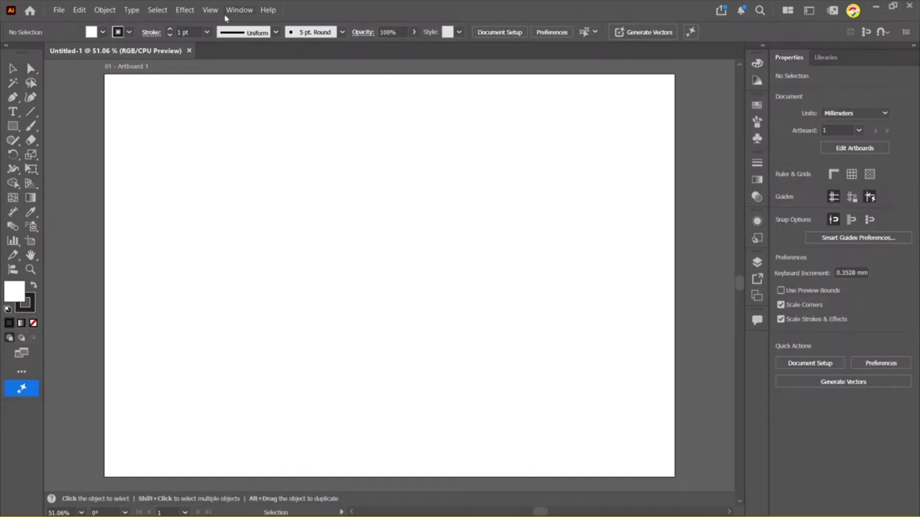
pyautogui.click(239, 10)
pyautogui.moveTo(261, 77)
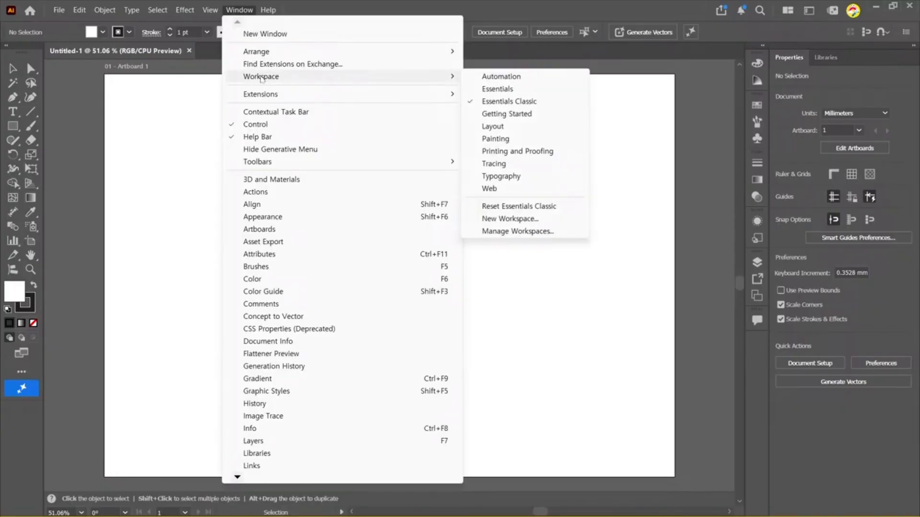
pyautogui.click(525, 207)
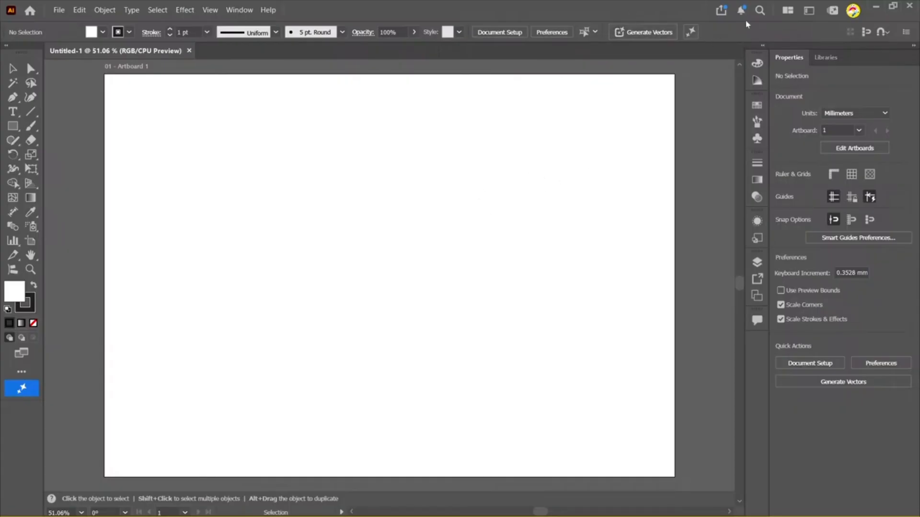
pyautogui.click(764, 47)
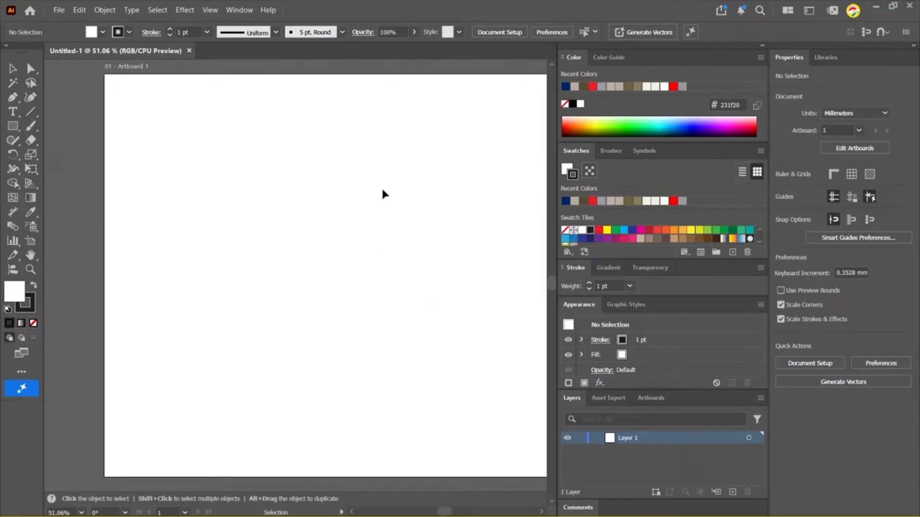
# Draw a square about 118 mm wide in the upper-left part of the artboard
pyautogui.hotkey('ctrl', '0')
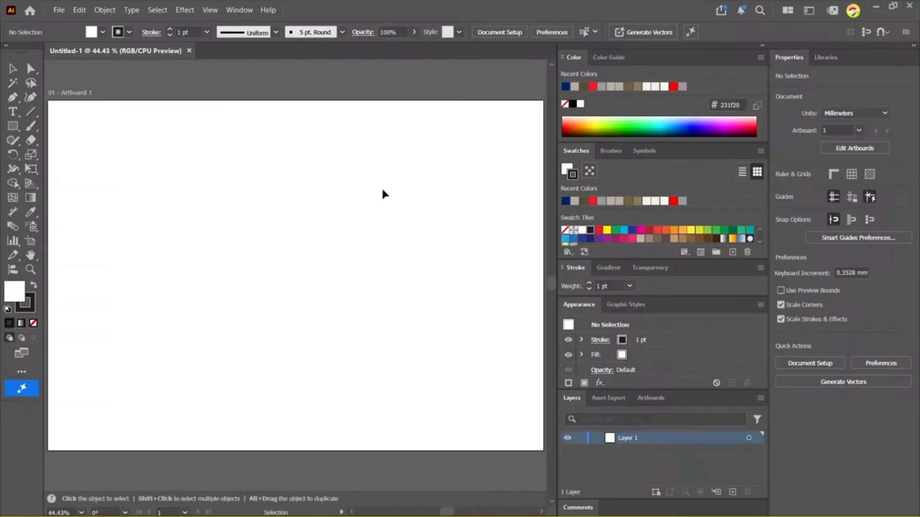
pyautogui.hotkey('ctrl', '-')
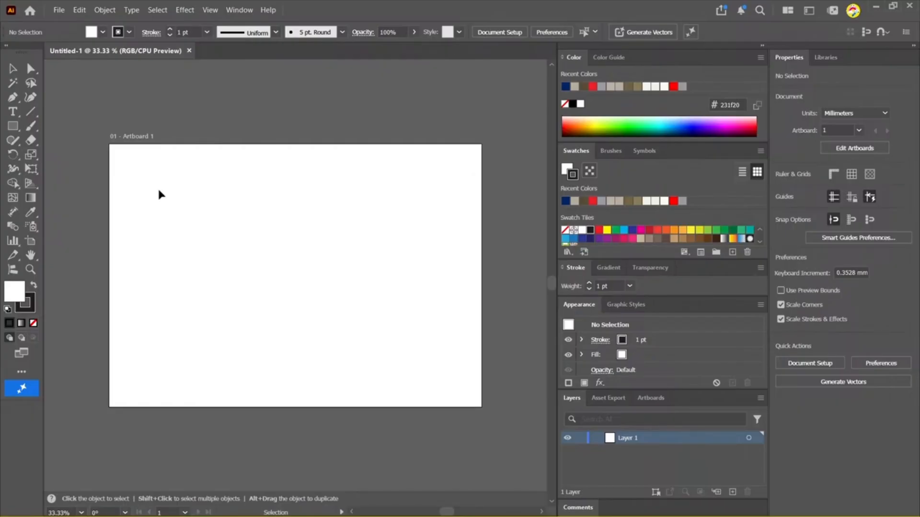
pyautogui.hotkey('ctrl', '0')
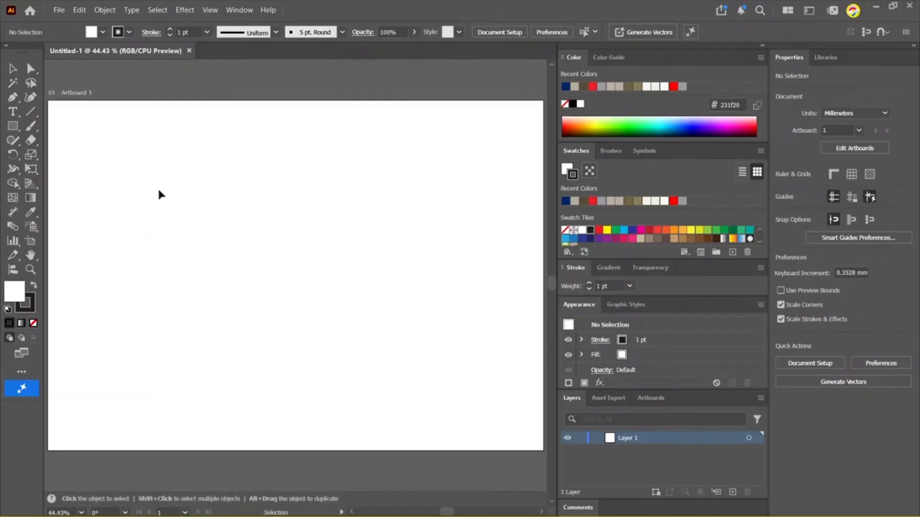
pyautogui.hotkey('ctrl', '-')
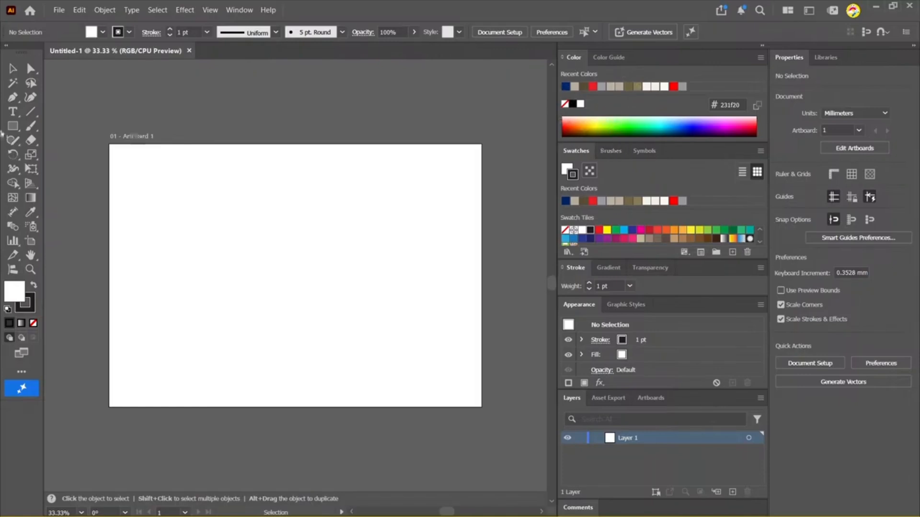
pyautogui.click(12, 126)
pyautogui.moveTo(136, 185); pyautogui.dragTo(240, 289)
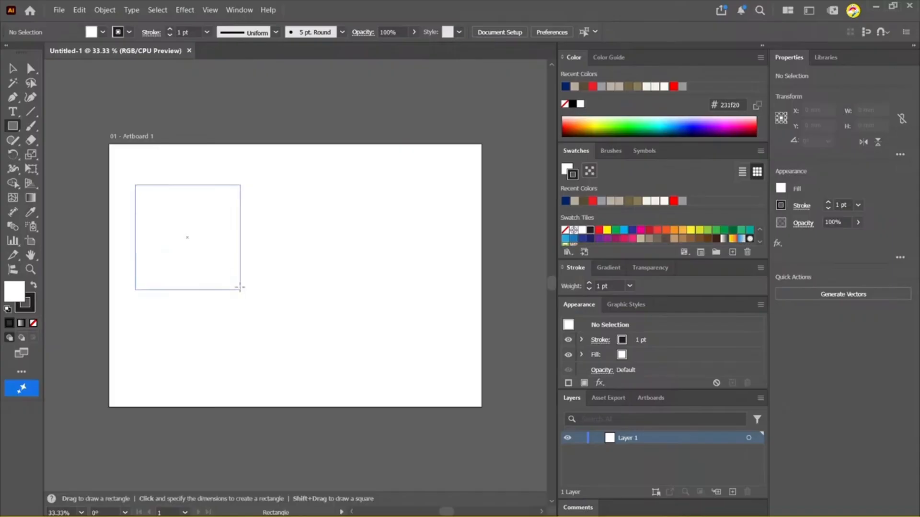
pyautogui.click(12, 69)
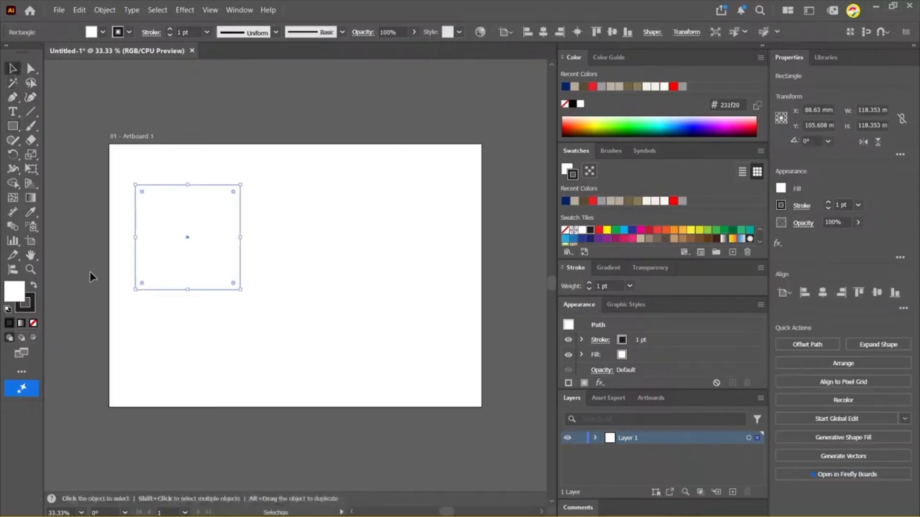
# Give the square a navy blue (012264) fill and no stroke
pyautogui.moveTo(334, 144); pyautogui.dragTo(179, 266)
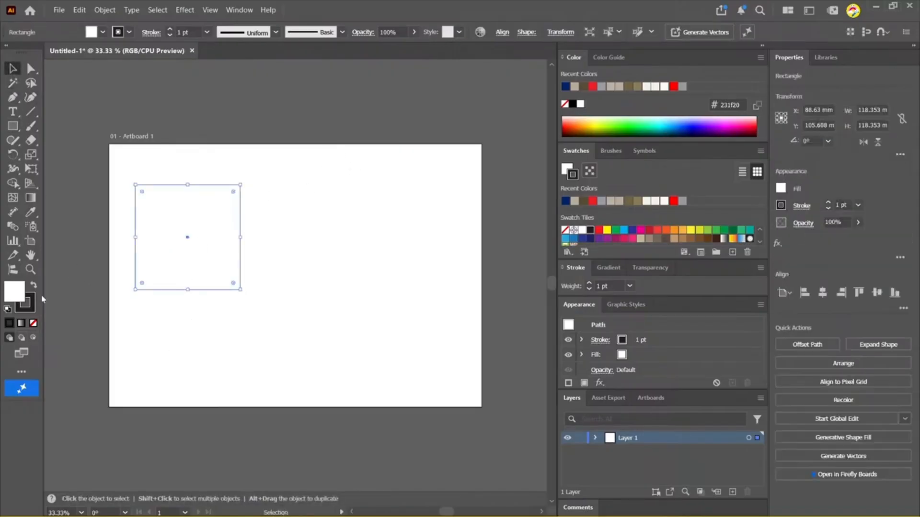
pyautogui.click(565, 87)
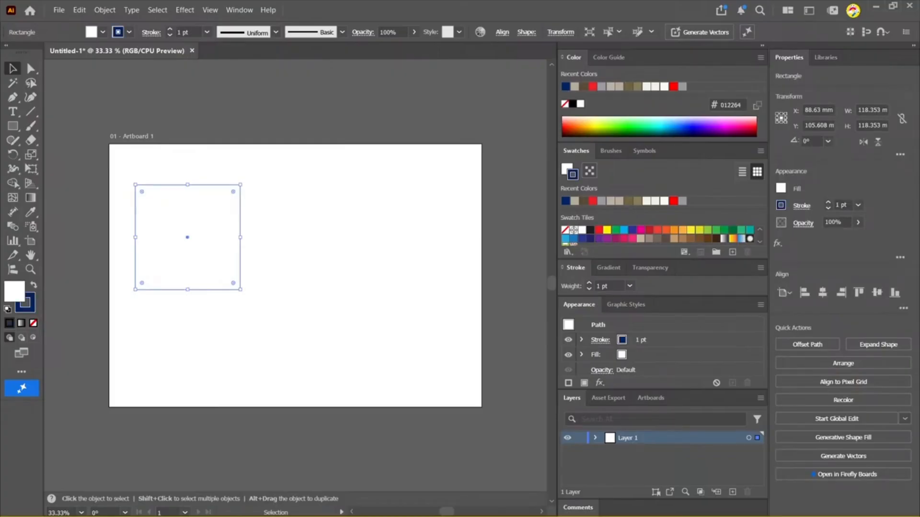
pyautogui.click(33, 285)
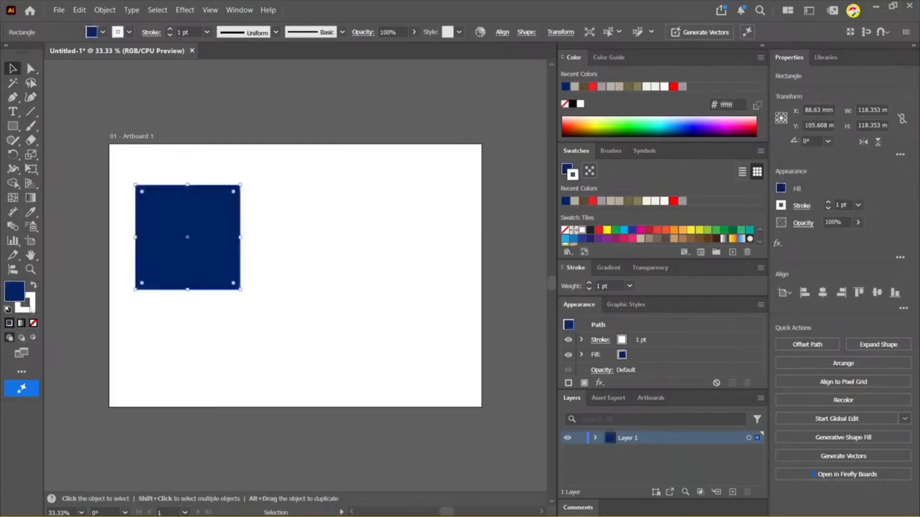
pyautogui.click(329, 198)
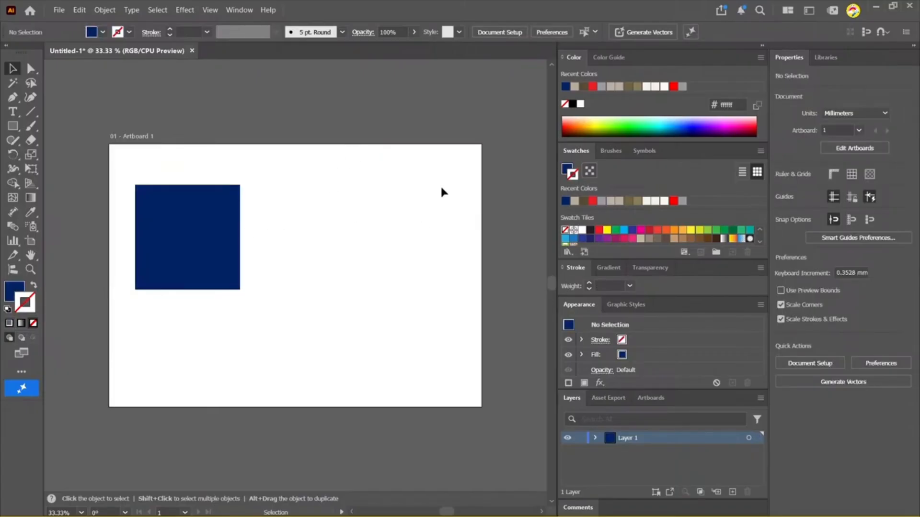
pyautogui.moveTo(350, 171); pyautogui.dragTo(188, 268)
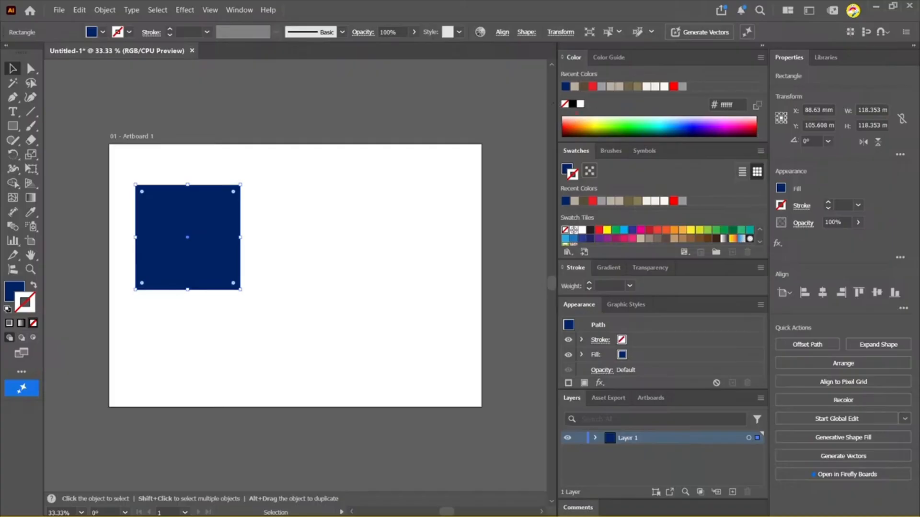
pyautogui.moveTo(580, 99); pyautogui.dragTo(599, 88)
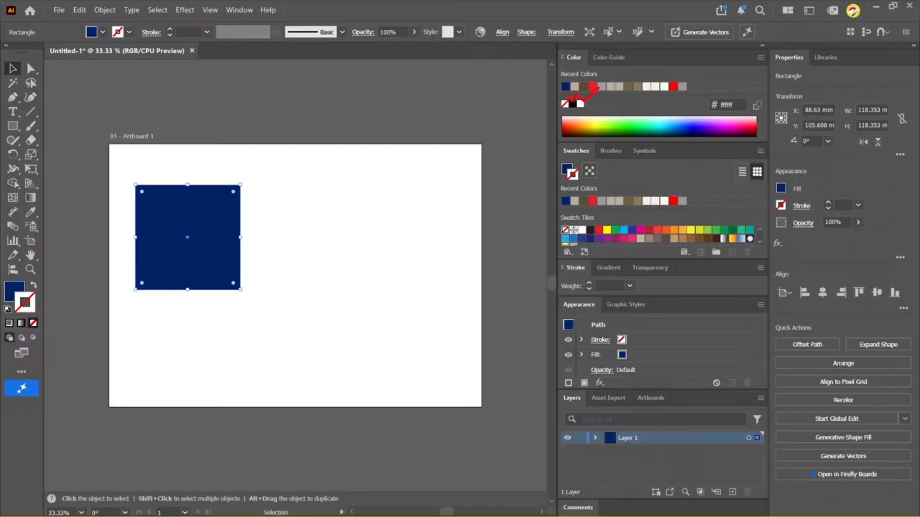
pyautogui.moveTo(512, 182)
pyautogui.mouseDown()
pyautogui.moveTo(568, 106)
pyautogui.moveTo(559, 130)
pyautogui.mouseUp()
pyautogui.moveTo(550, 147); pyautogui.dragTo(640, 142)
pyautogui.moveTo(588, 60)
pyautogui.mouseDown()
pyautogui.moveTo(733, 163)
pyautogui.moveTo(740, 194)
pyautogui.mouseUp()
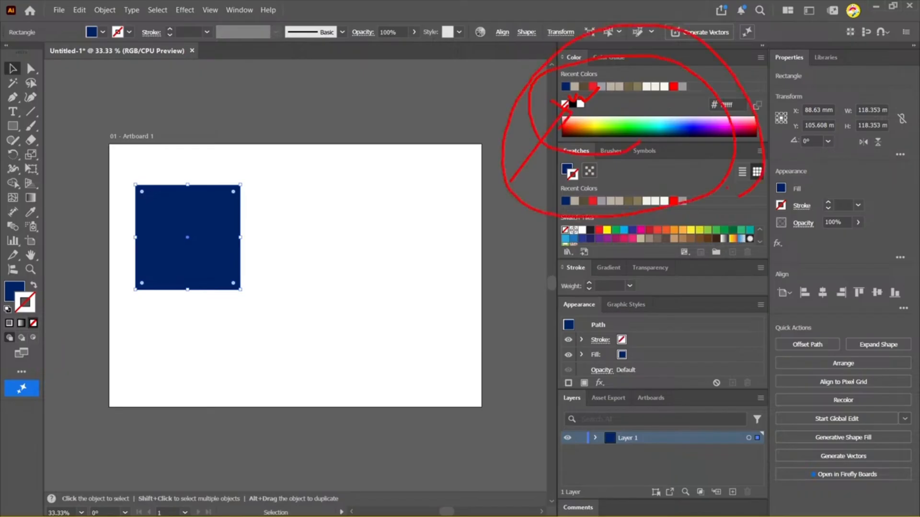
pyautogui.press('Escape')
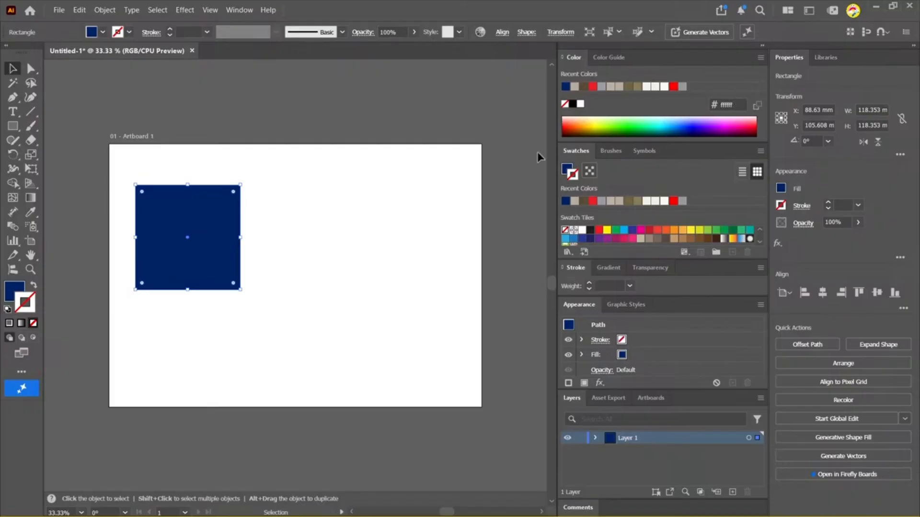
pyautogui.click(397, 138)
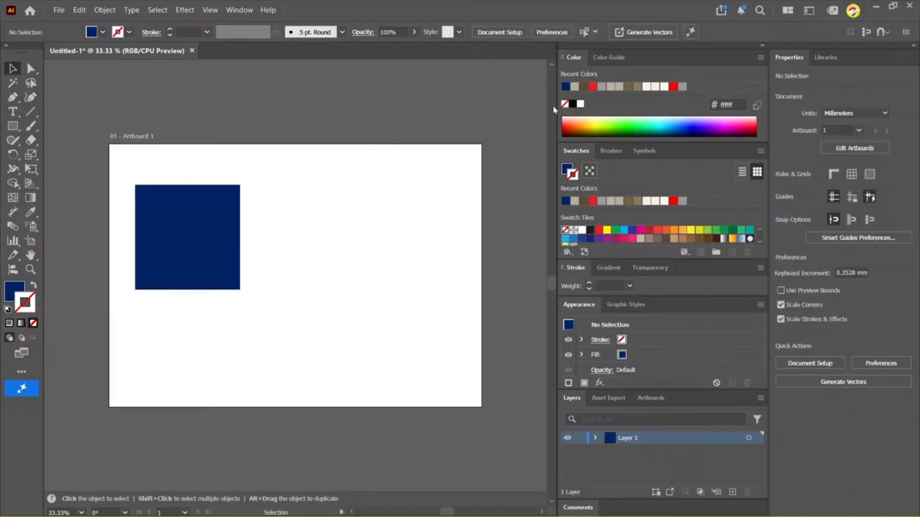
# Change the square's fill to white and remove its stroke
pyautogui.moveTo(323, 173); pyautogui.dragTo(201, 244)
pyautogui.click(581, 105)
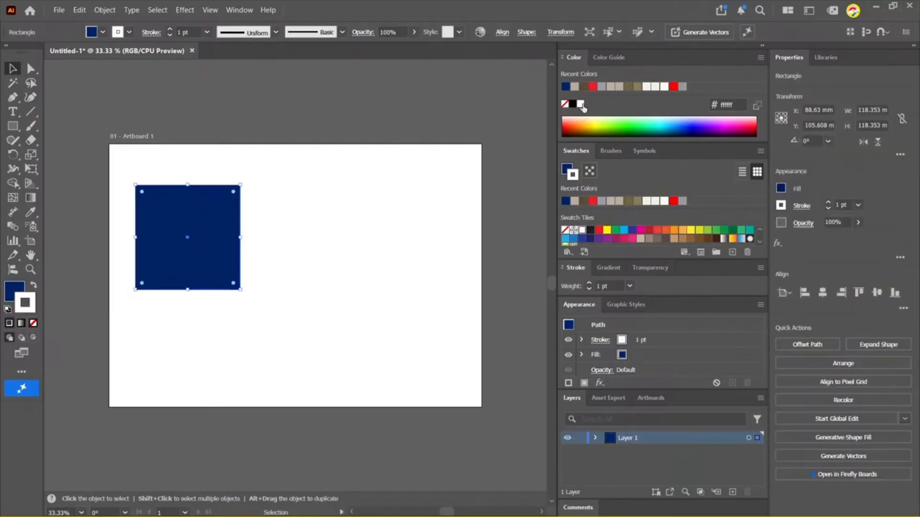
pyautogui.click(33, 285)
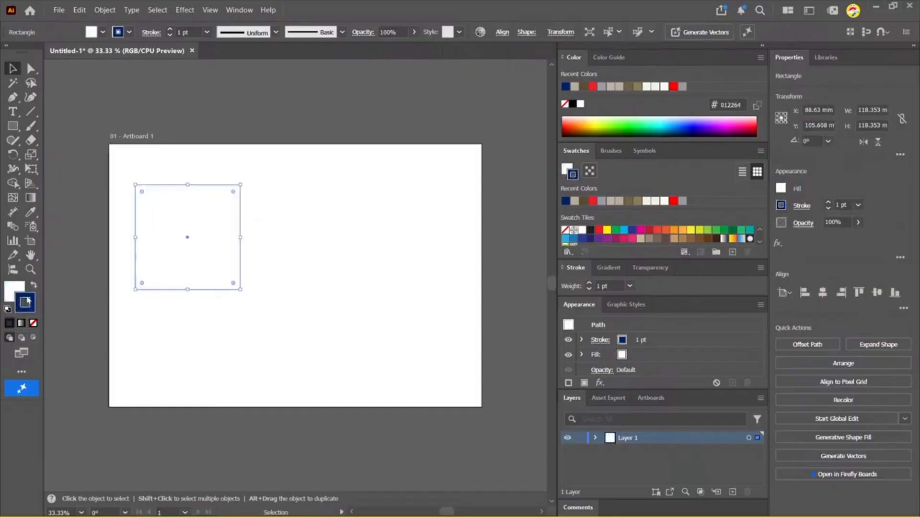
pyautogui.click(33, 323)
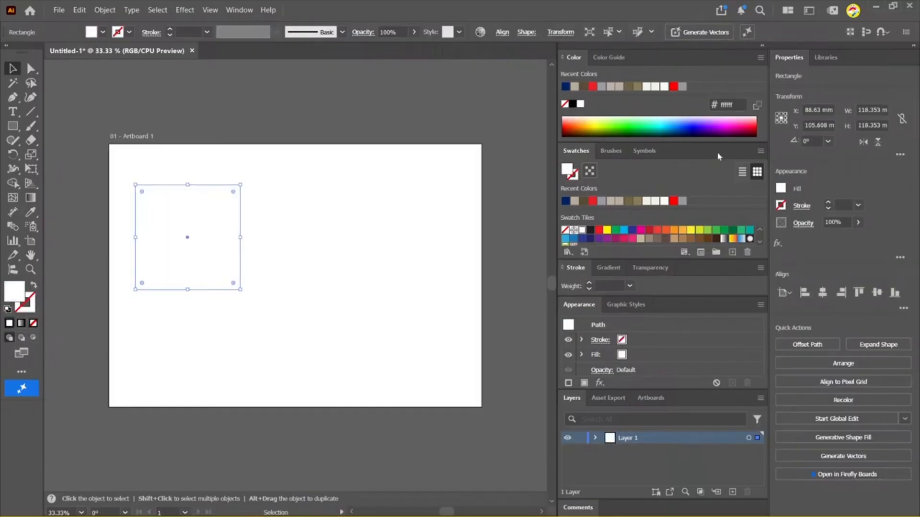
# Fill the square with a light yellow (ffd971) sampled from the color spectrum
pyautogui.click(738, 105)
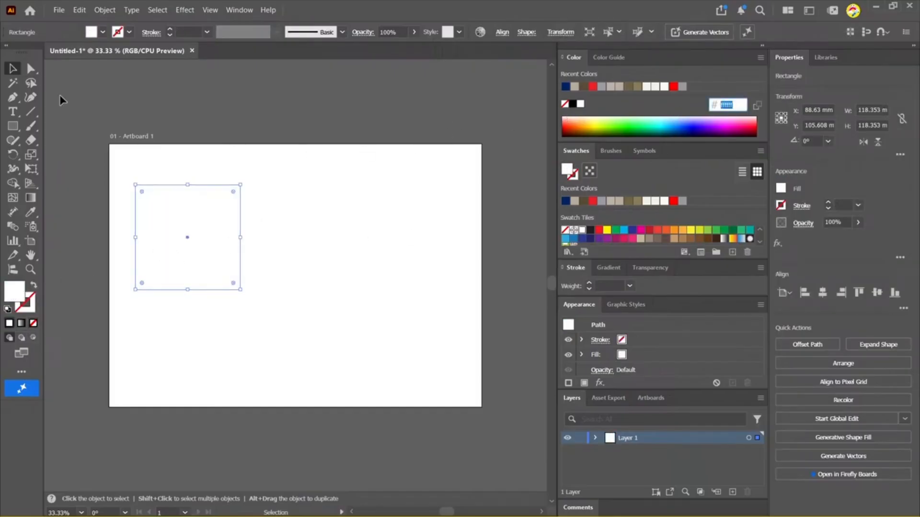
pyautogui.click(13, 70)
pyautogui.click(279, 179)
pyautogui.click(199, 220)
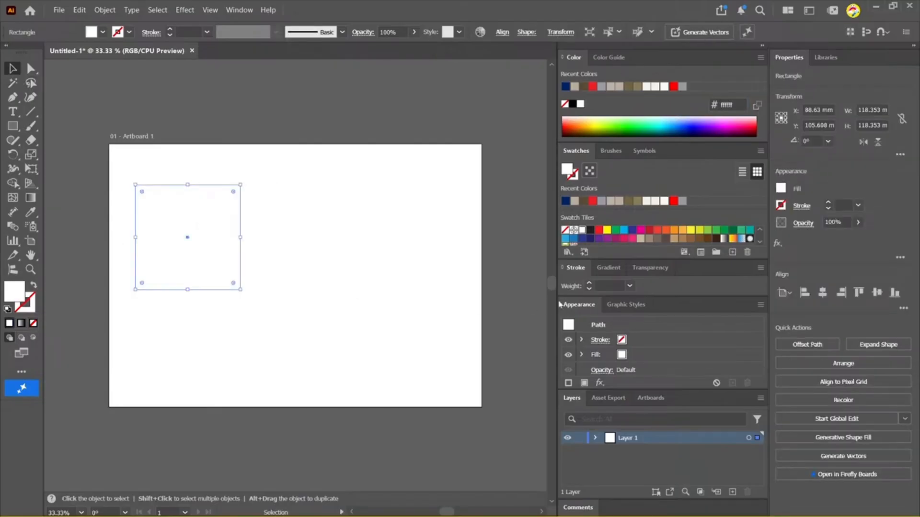
pyautogui.click(592, 121)
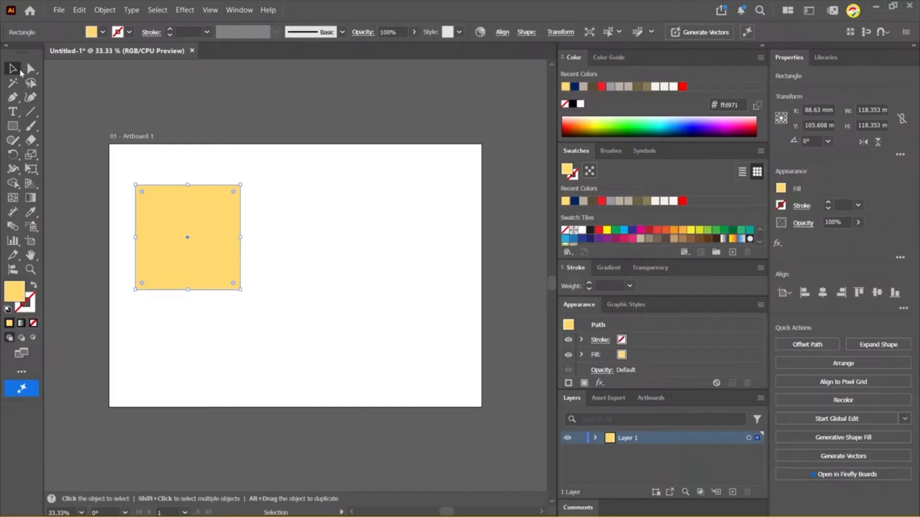
# Fill the square with black (000000)
pyautogui.click(573, 104)
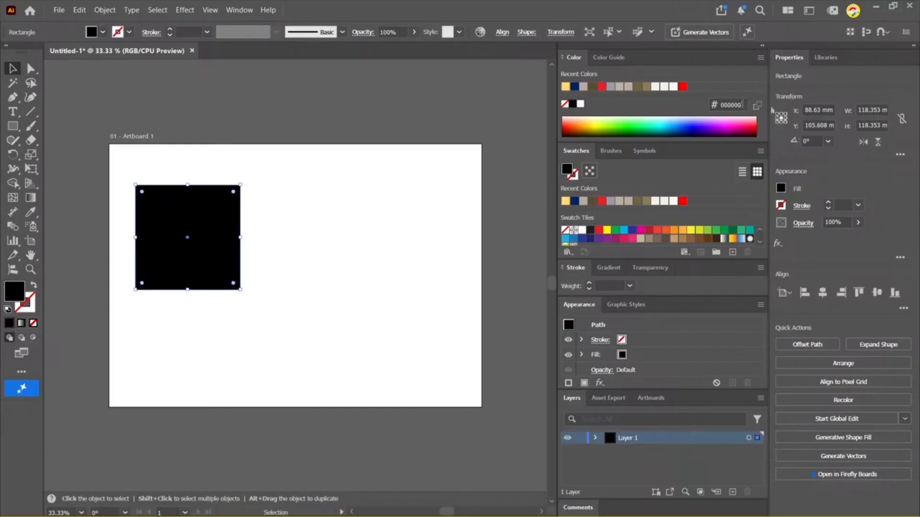
pyautogui.click(722, 104)
pyautogui.doubleClick(722, 104)
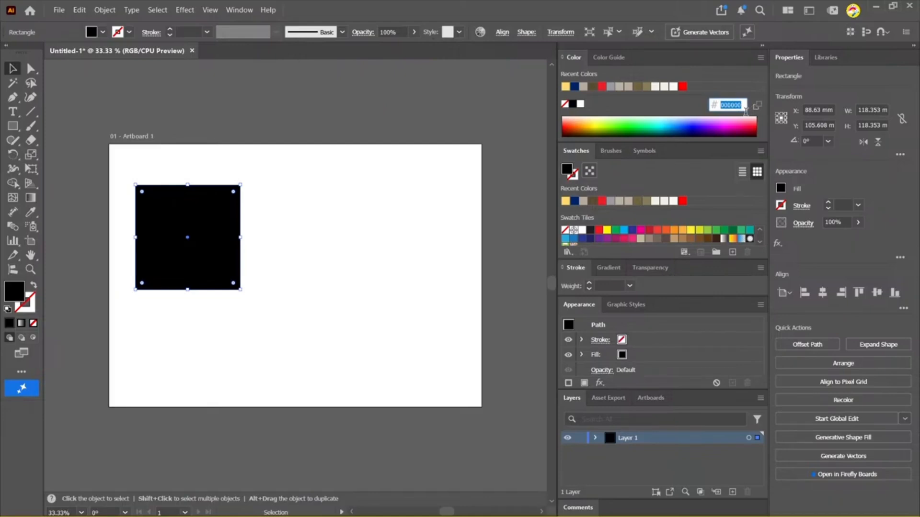
pyautogui.click(729, 105)
# Try a white fill on the square and undo it
pyautogui.click(580, 104)
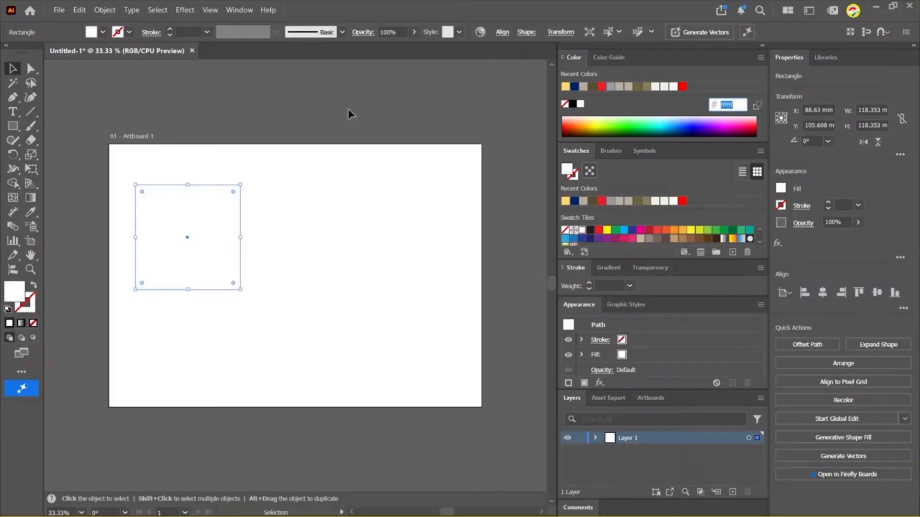
pyautogui.moveTo(283, 149); pyautogui.dragTo(251, 202)
pyautogui.hotkey('ctrl', 'z')
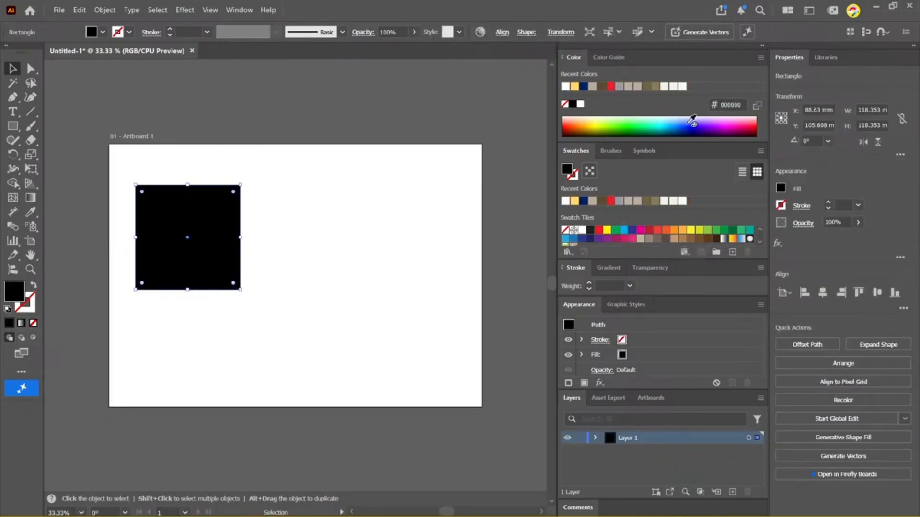
pyautogui.click(332, 248)
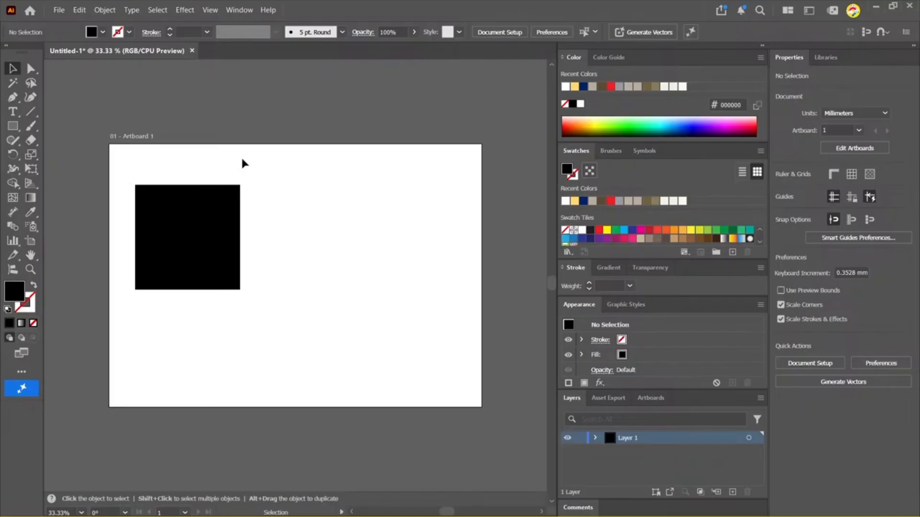
# Select the black square and detach the Color Guide as a floating panel over the artboard
pyautogui.moveTo(298, 148); pyautogui.dragTo(111, 359)
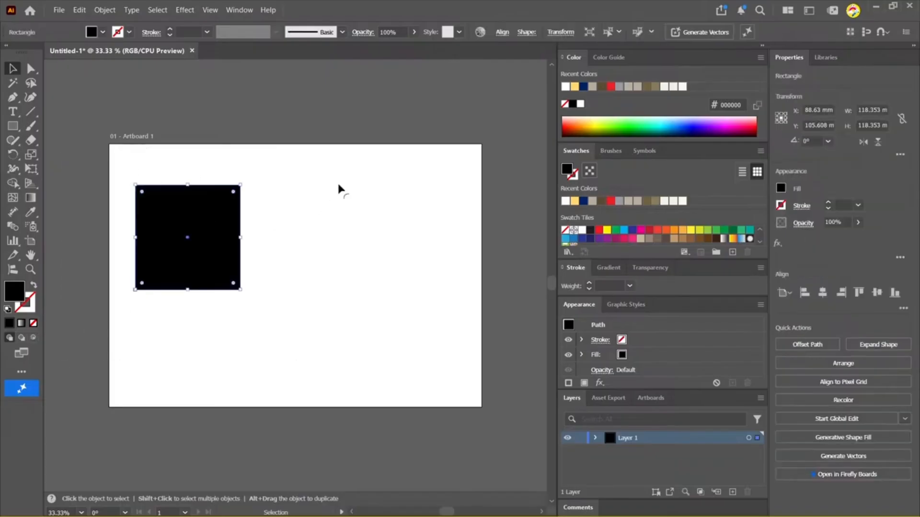
pyautogui.click(410, 248)
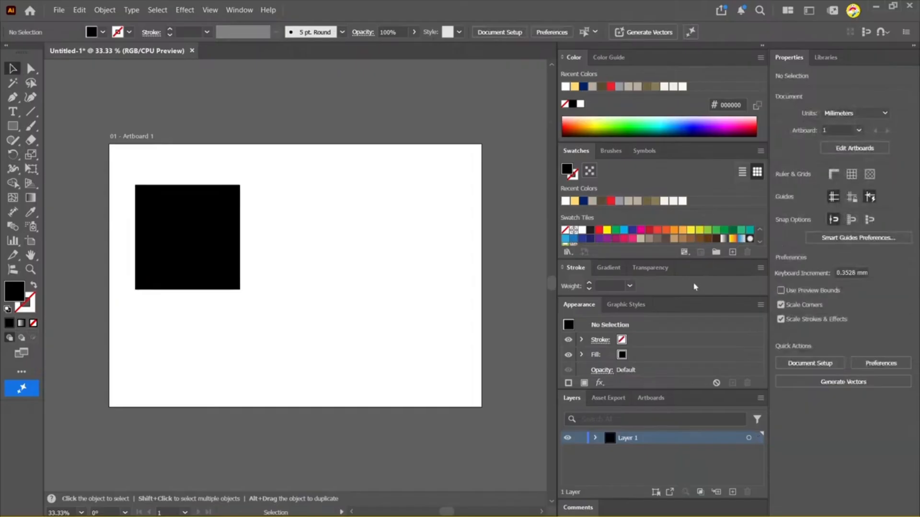
pyautogui.moveTo(272, 346); pyautogui.dragTo(160, 181)
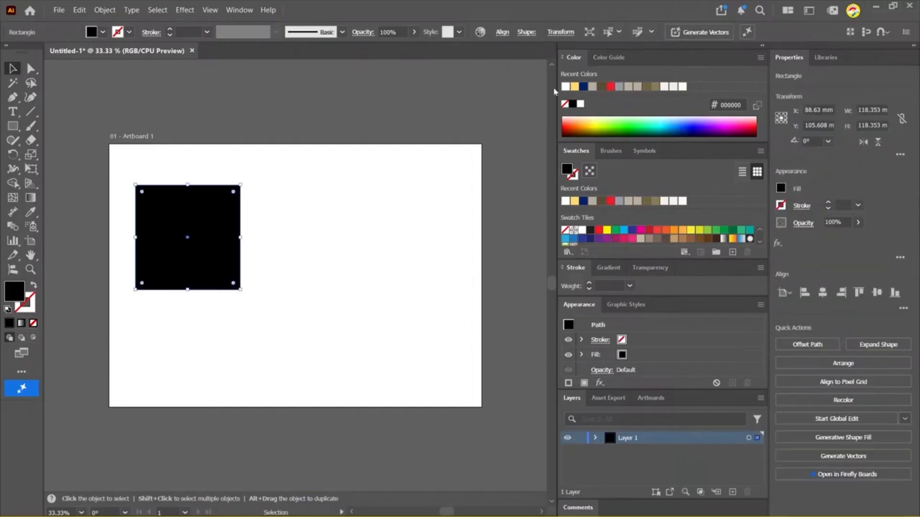
pyautogui.click(609, 58)
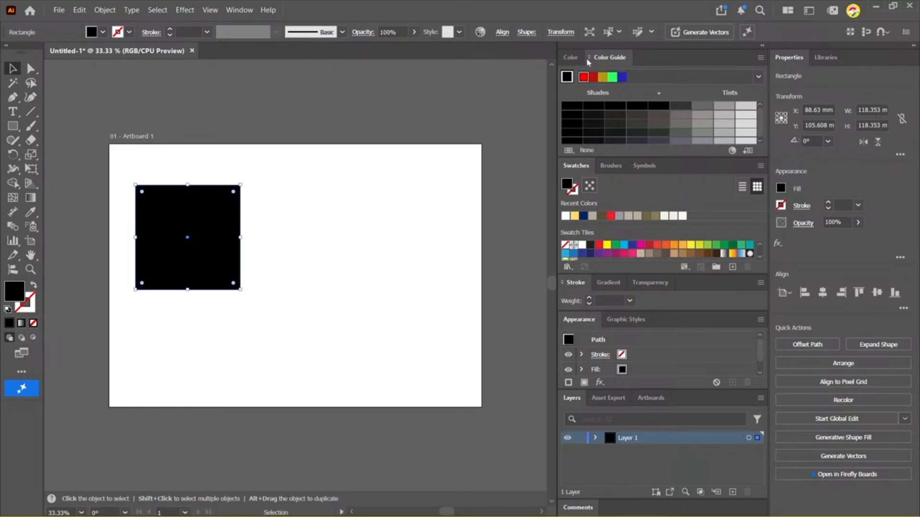
pyautogui.moveTo(607, 58); pyautogui.dragTo(321, 118)
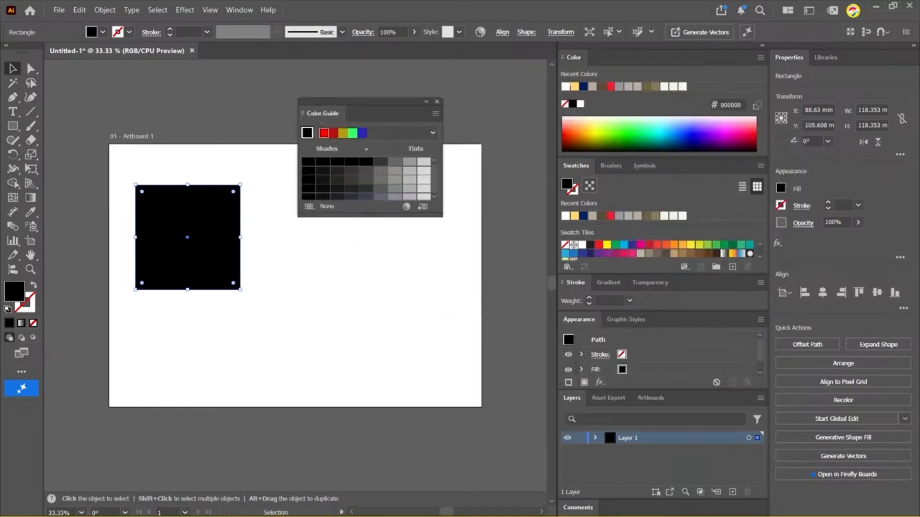
# Enlarge the floating Color Guide and look through its full list of harmony rules
pyautogui.moveTo(441, 216); pyautogui.dragTo(512, 375)
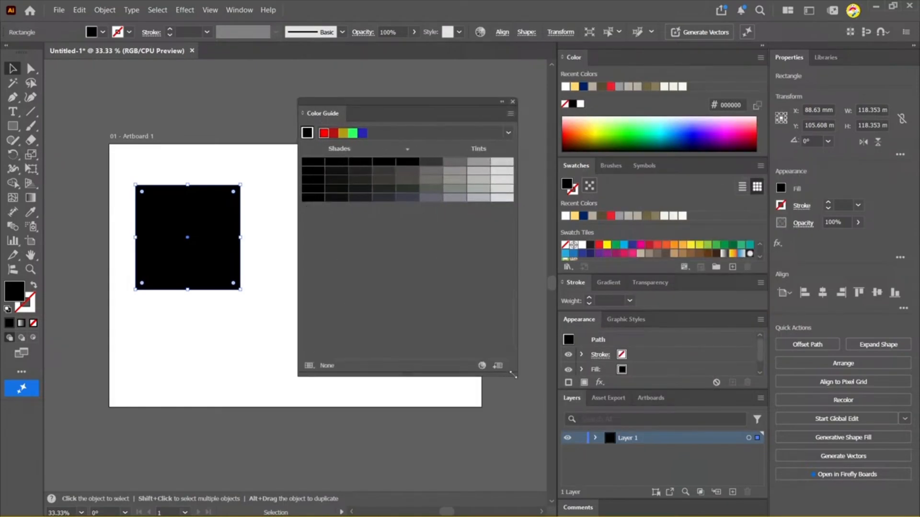
pyautogui.click(508, 133)
pyautogui.scroll(3, 506, 205)
pyautogui.scroll(4, 506, 205)
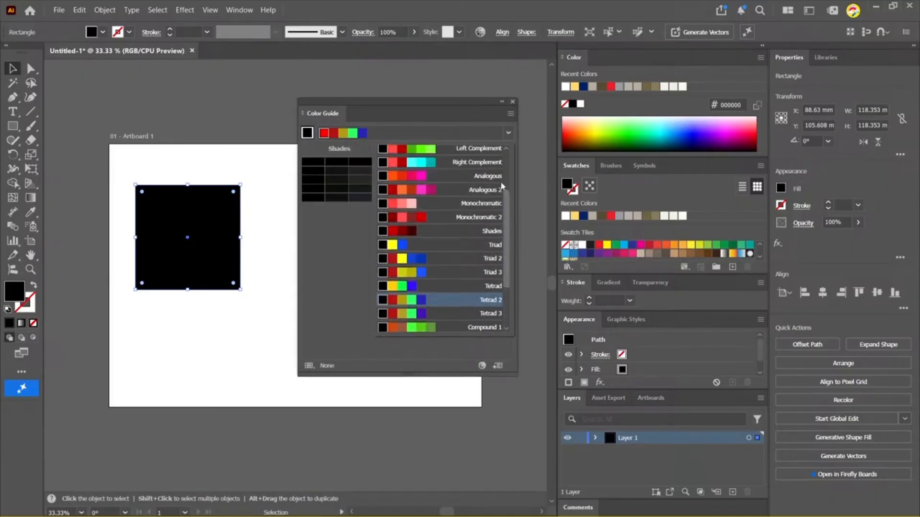
pyautogui.scroll(-2, 509, 199)
pyautogui.moveTo(510, 193); pyautogui.dragTo(507, 283)
pyautogui.moveTo(502, 343); pyautogui.dragTo(497, 131)
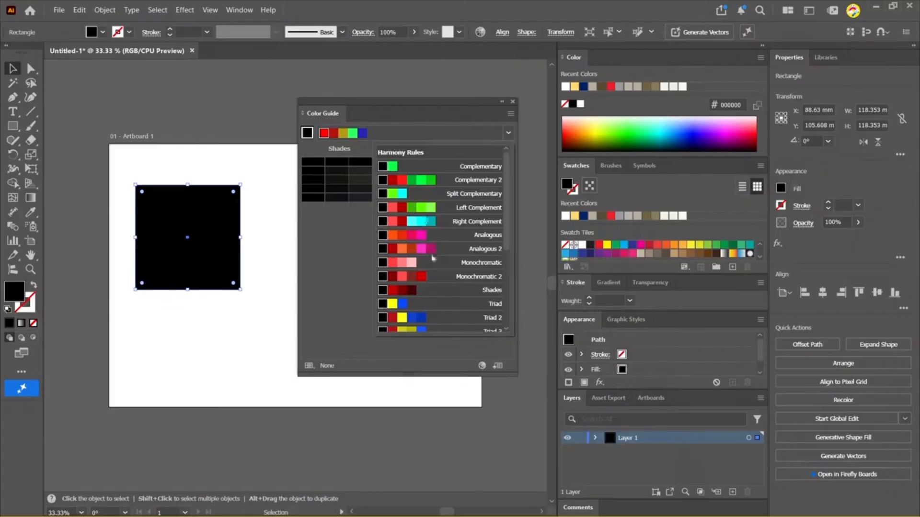
# Try the Analogous 2 and Tetrad 3 harmony rules on the black base color
pyautogui.click(437, 250)
pyautogui.click(509, 133)
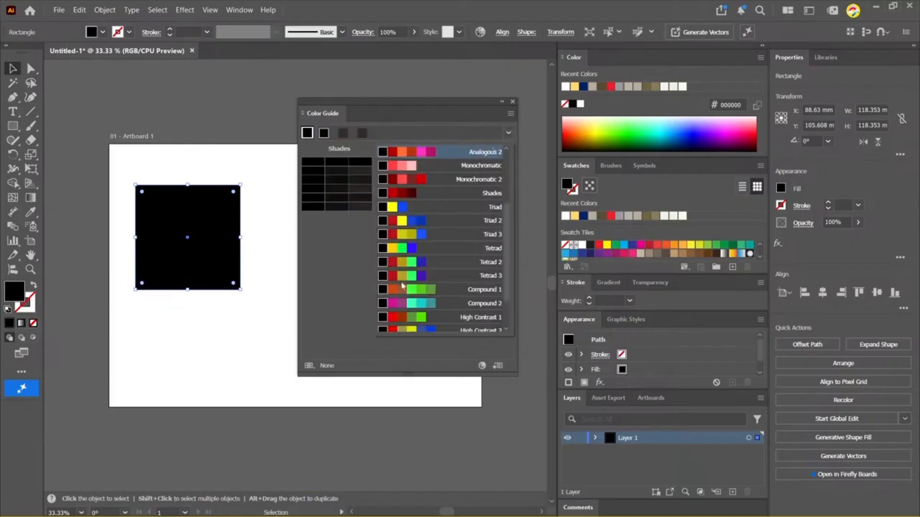
pyautogui.click(401, 284)
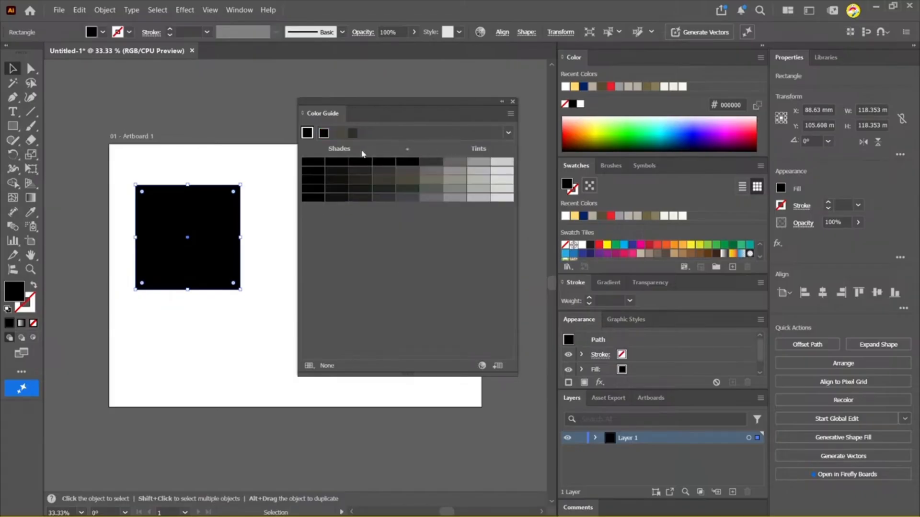
# Fill the square with the dark red swatch (be1e2d)
pyautogui.moveTo(252, 182); pyautogui.dragTo(75, 284)
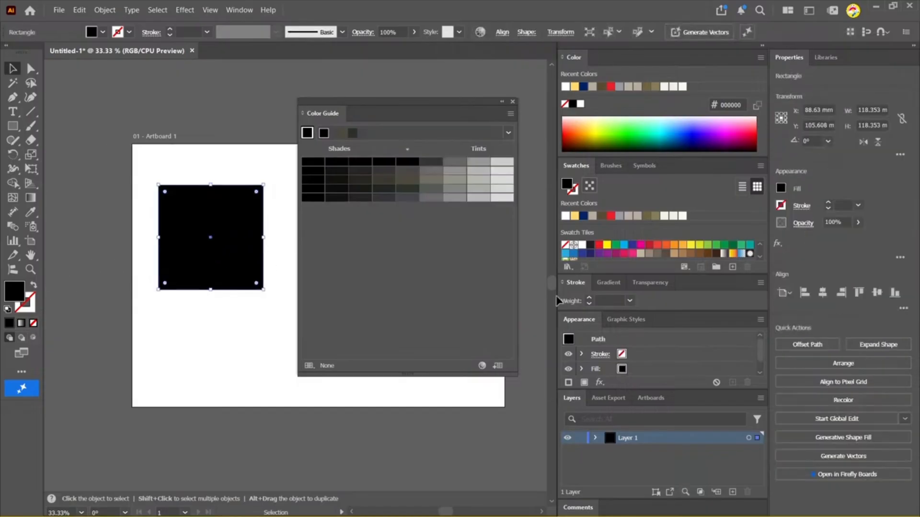
pyautogui.click(649, 245)
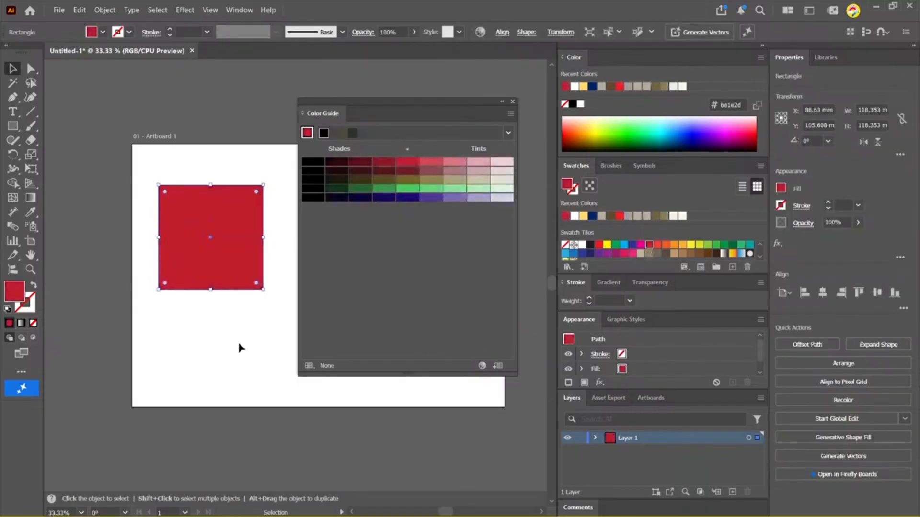
pyautogui.hscroll(2, 238, 347)
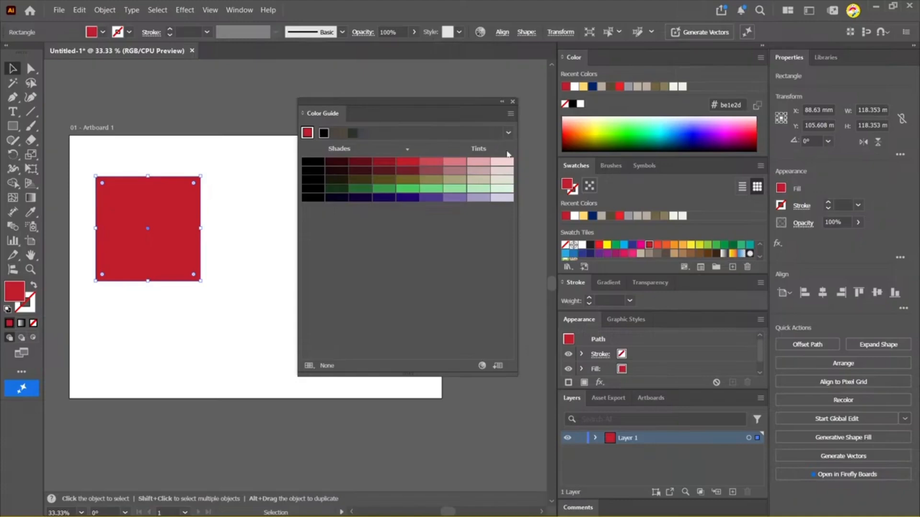
# Try the Compound 1 and Tetrad 2 harmony rules with the red base color
pyautogui.click(508, 133)
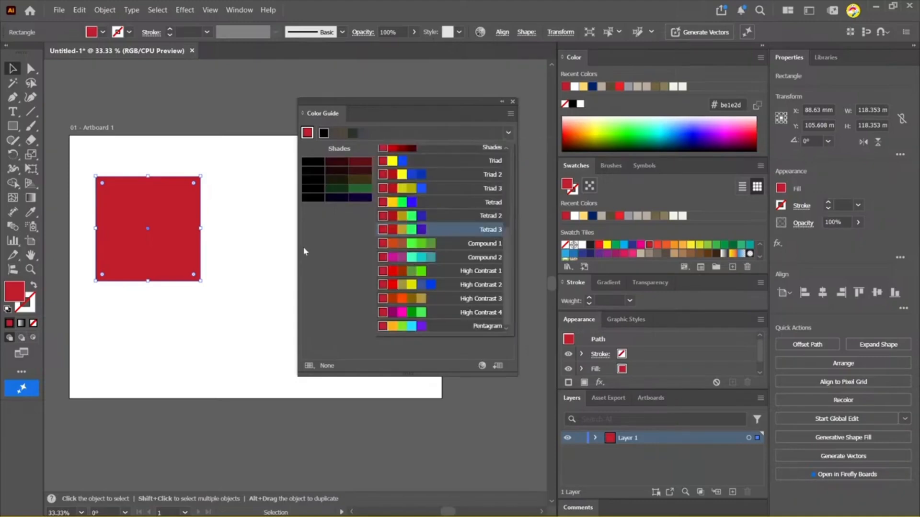
pyautogui.click(424, 244)
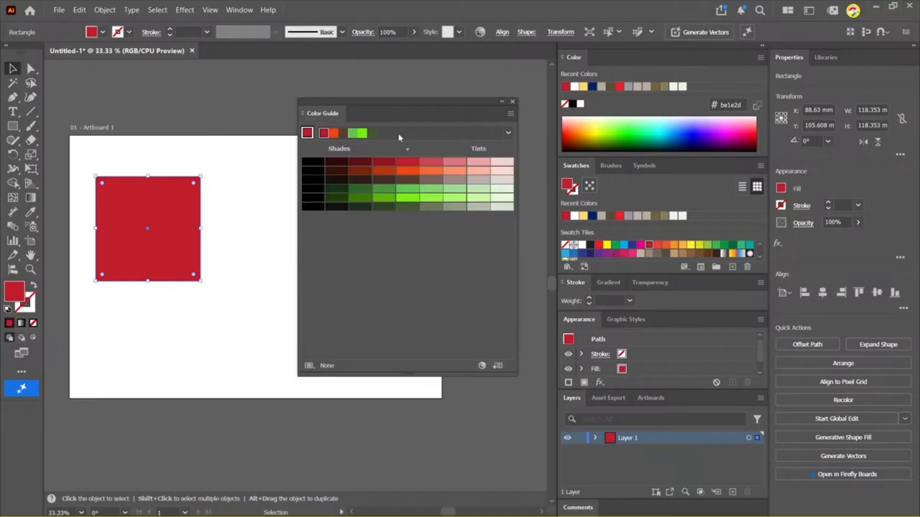
pyautogui.click(508, 133)
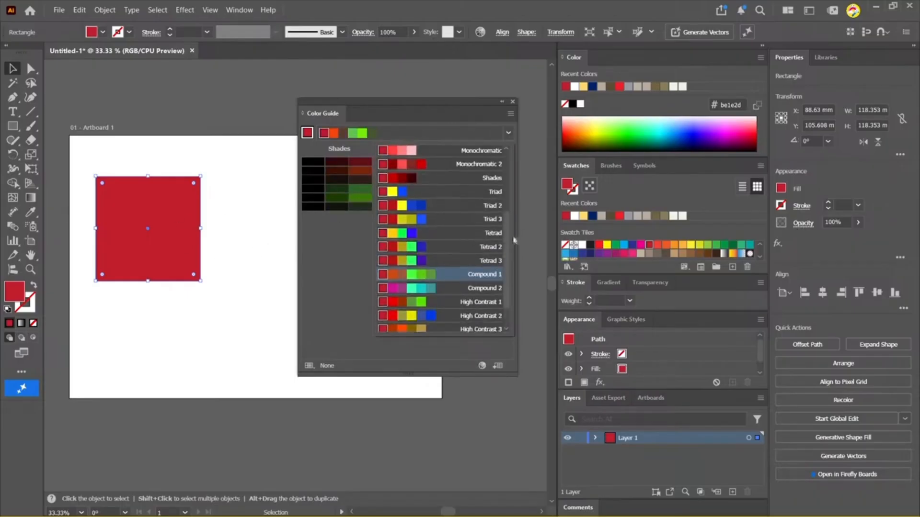
pyautogui.click(502, 247)
# Apply the Tetrad harmony rule to the red base color
pyautogui.click(509, 133)
pyautogui.moveTo(513, 247); pyautogui.dragTo(521, 196)
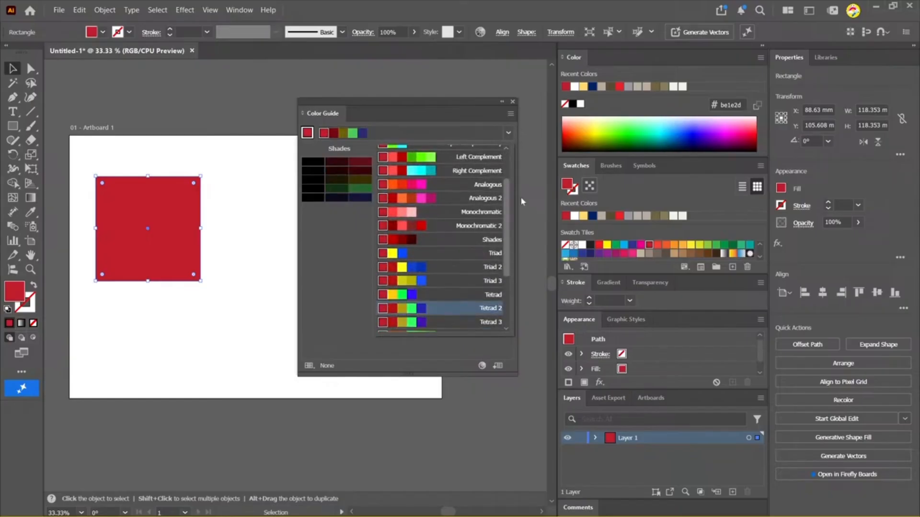
pyautogui.click(416, 296)
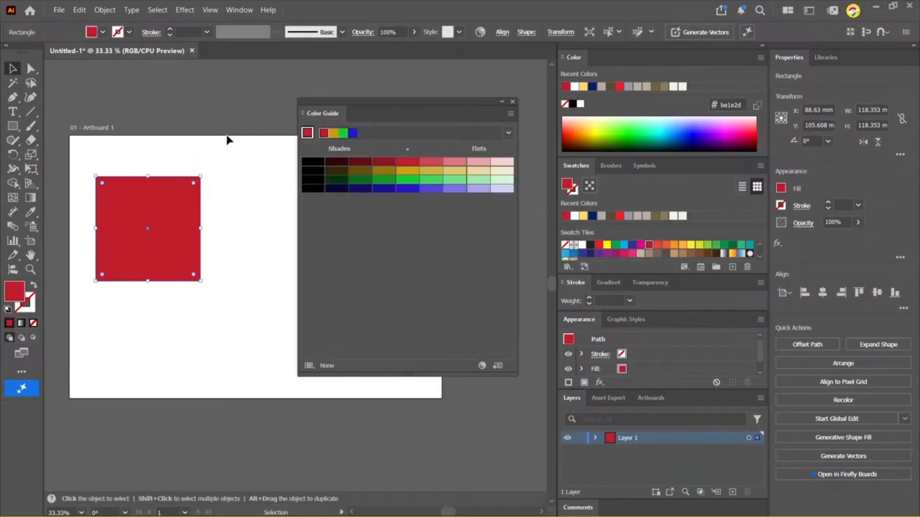
# Duplicate the red square to its right and fill the copy with the Tetrad harmony's blue (2a16cb)
pyautogui.moveTo(227, 129); pyautogui.dragTo(203, 124)
pyautogui.moveTo(452, 104); pyautogui.dragTo(515, 85)
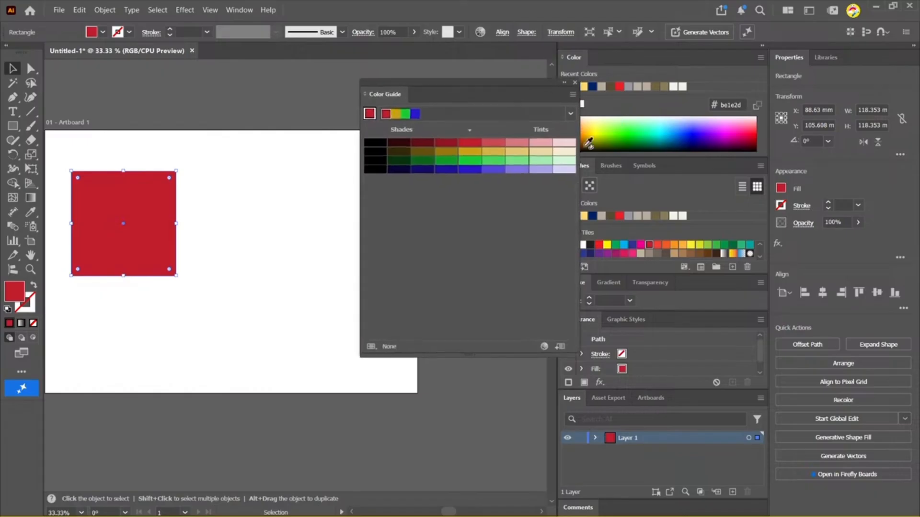
pyautogui.scroll(-1, 334, 143)
pyautogui.moveTo(306, 148); pyautogui.dragTo(244, 146)
pyautogui.moveTo(145, 198); pyautogui.dragTo(232, 191)
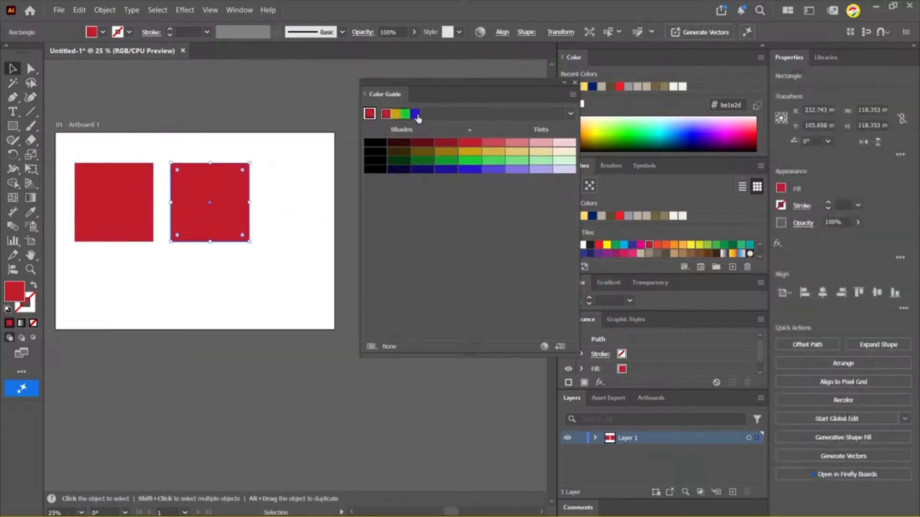
pyautogui.click(415, 114)
pyautogui.click(254, 282)
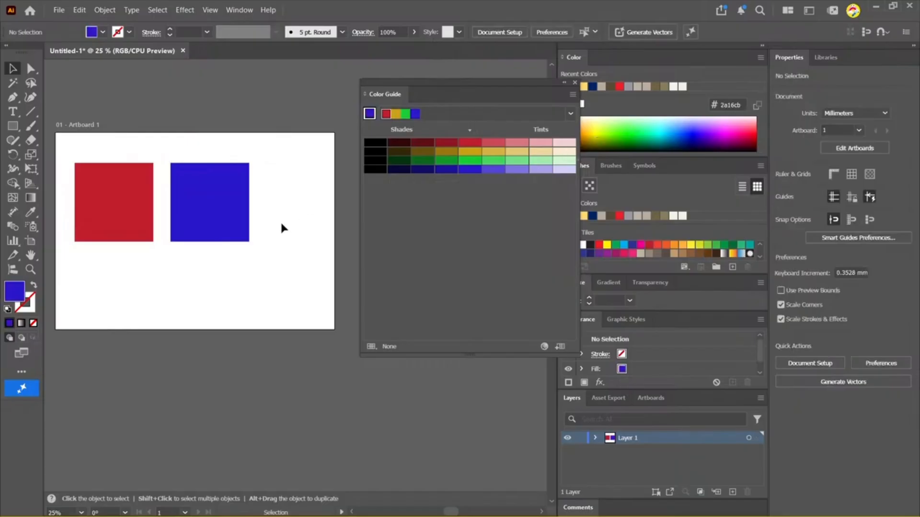
# Scale both squares down to about 61.6 mm wide and duplicate the pair directly below
pyautogui.moveTo(98, 195); pyautogui.dragTo(194, 273)
pyautogui.hotkey('ctrl', 'z')
pyautogui.moveTo(108, 125); pyautogui.dragTo(166, 204)
pyautogui.moveTo(92, 191); pyautogui.dragTo(87, 242)
pyautogui.click(308, 199)
# Fill the lower red square with a gold tint (d5b345) from the Color Guide
pyautogui.click(99, 234)
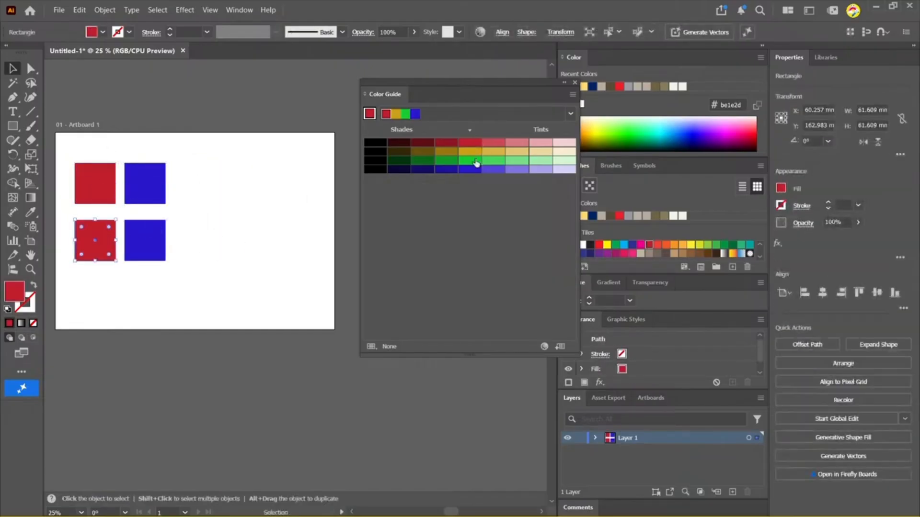
pyautogui.click(476, 163)
pyautogui.click(493, 151)
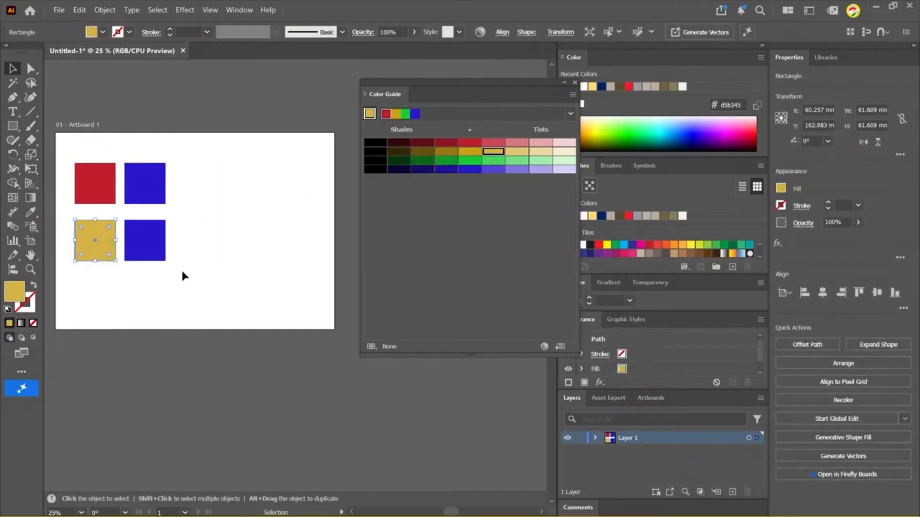
# Fill the lower blue square with a light green tint (73e085) from the Color Guide
pyautogui.click(137, 253)
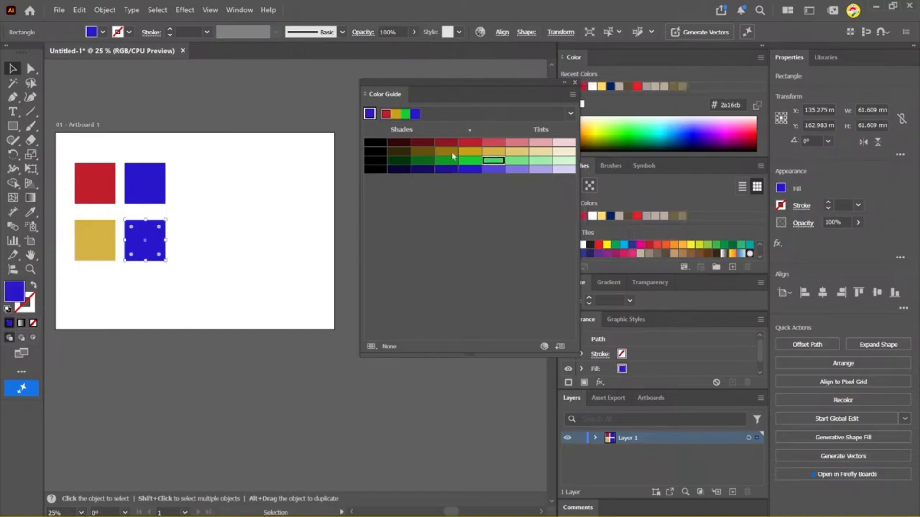
pyautogui.click(491, 162)
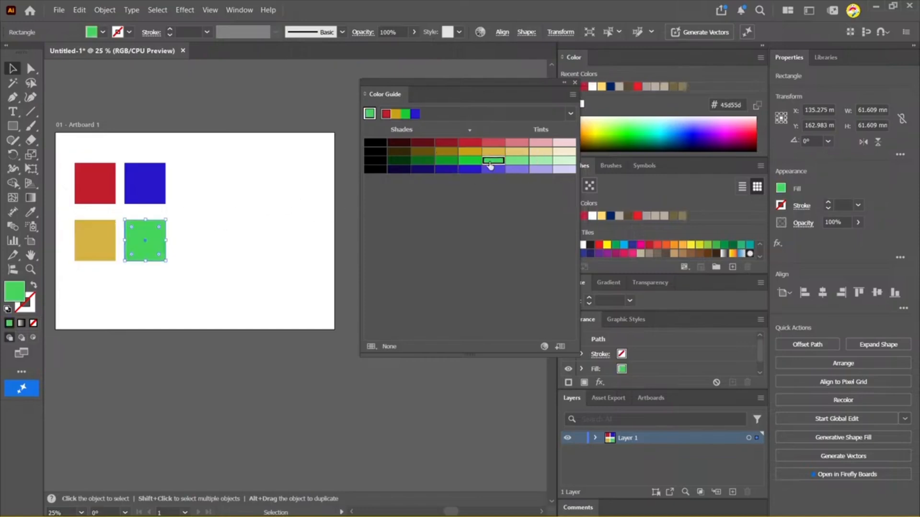
pyautogui.click(519, 161)
pyautogui.click(291, 222)
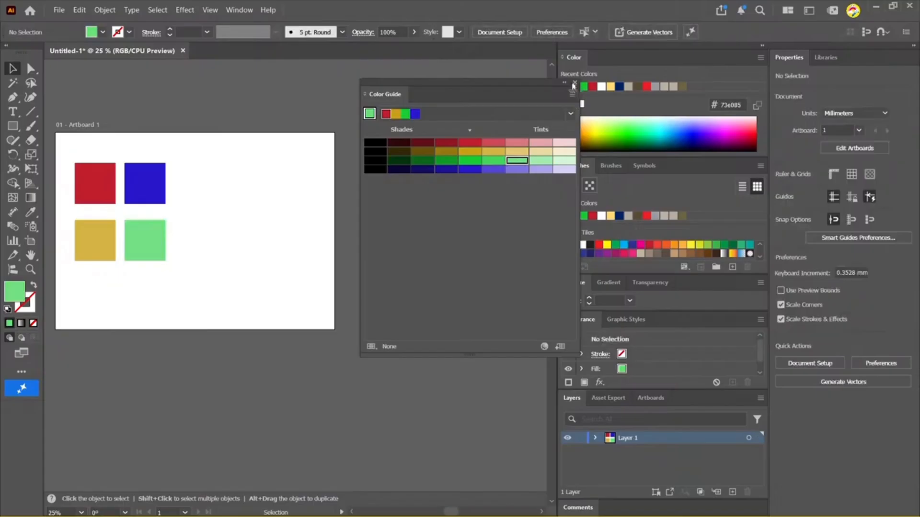
# Dock the Color Guide beside the Color panel and look through its harmony rules
pyautogui.moveTo(400, 96); pyautogui.dragTo(621, 62)
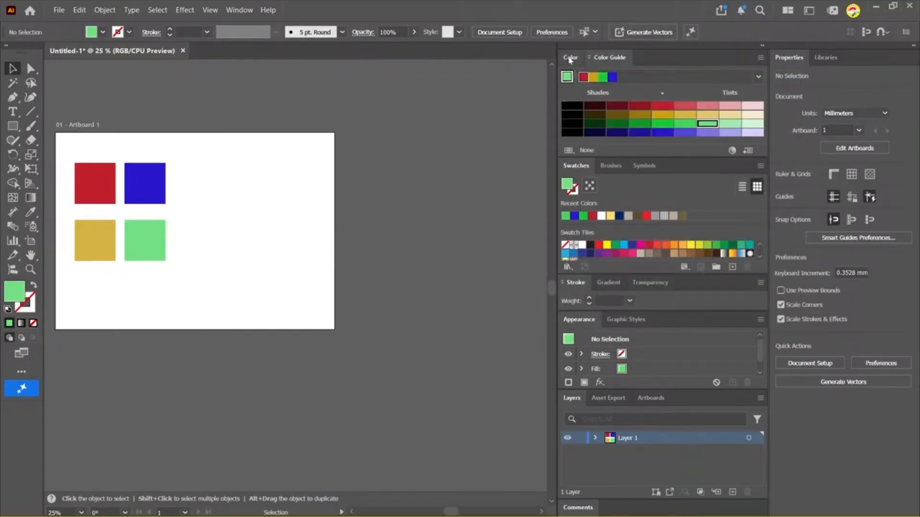
pyautogui.click(569, 59)
pyautogui.click(606, 57)
pyautogui.click(758, 78)
pyautogui.scroll(4, 662, 113)
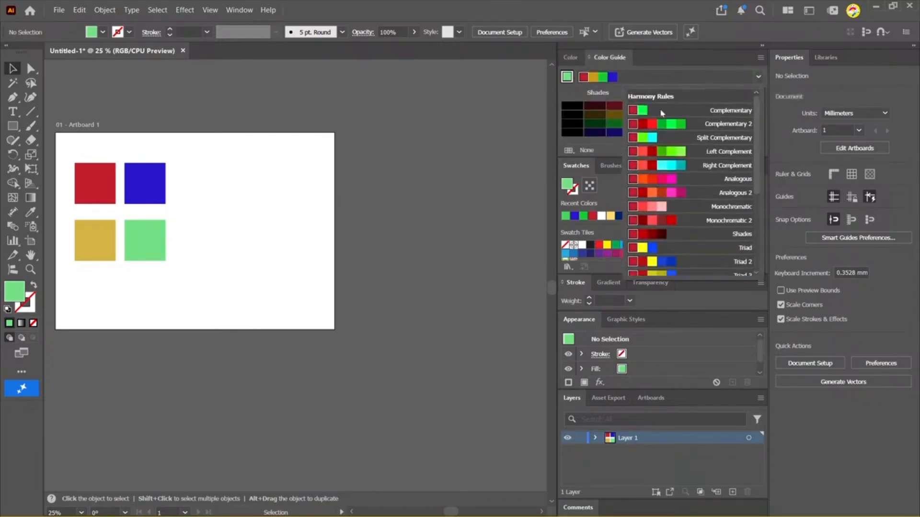
pyautogui.click(93, 150)
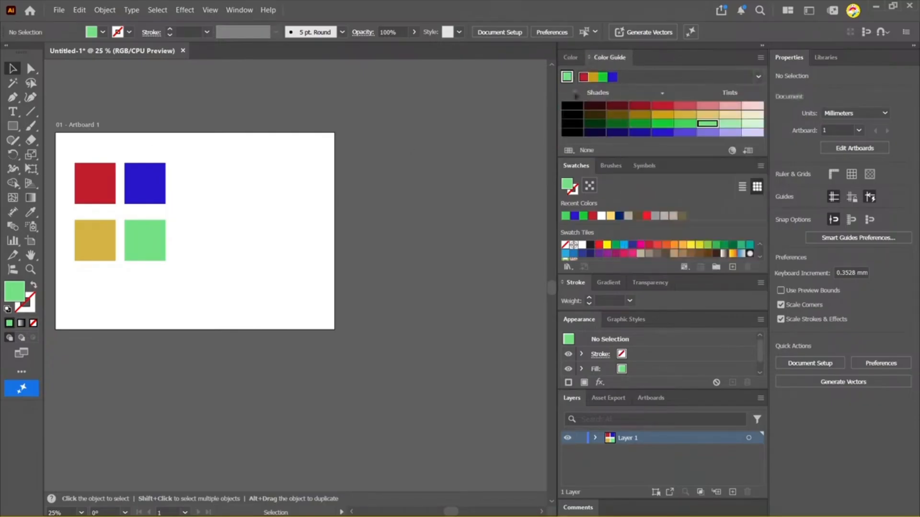
# Switch the Color Guide to the Triad harmony rule
pyautogui.click(758, 76)
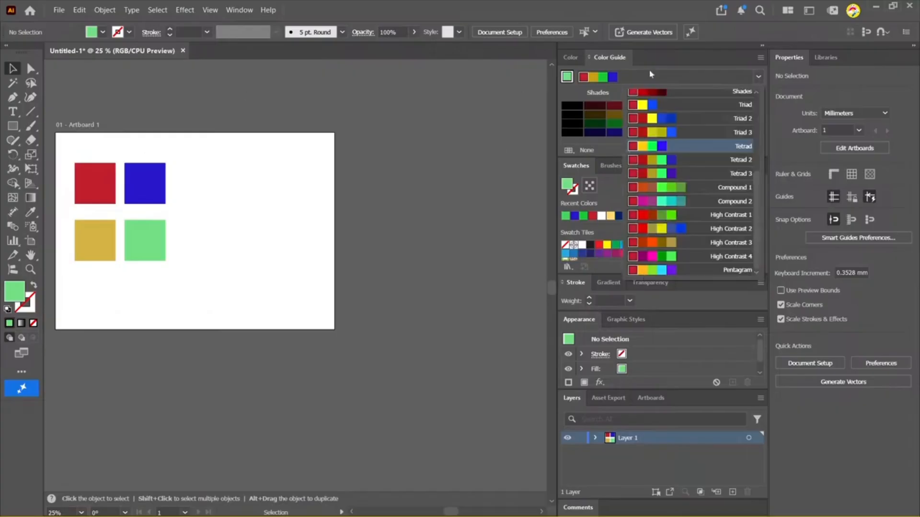
pyautogui.scroll(1, 698, 148)
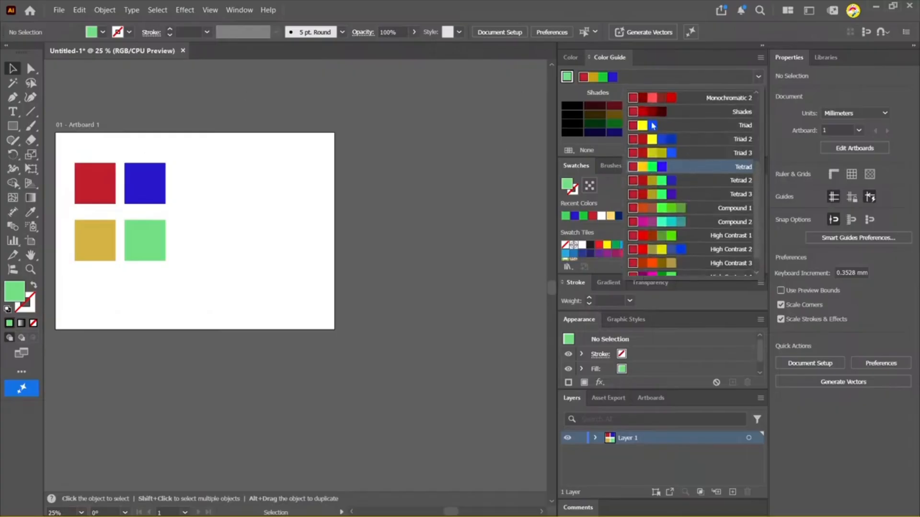
pyautogui.click(671, 125)
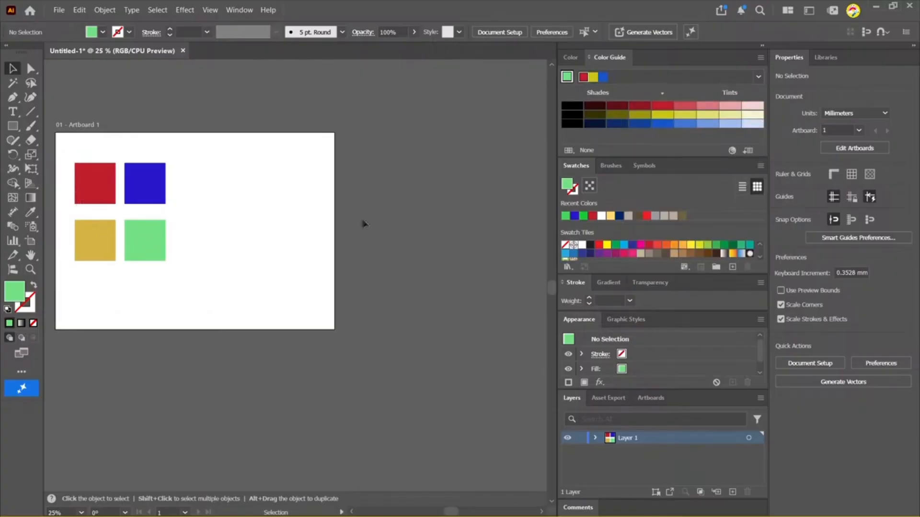
pyautogui.hscroll(-2, 325, 220)
pyautogui.scroll(-1, 332, 211)
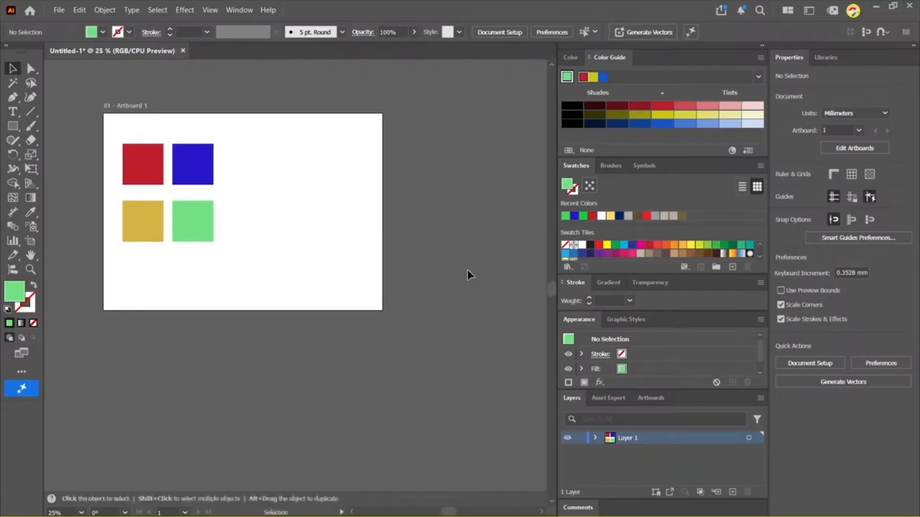
# Compare the Color and Color Guide panels, and look at the Brushes, Symbols and Swatches panels
pyautogui.click(573, 57)
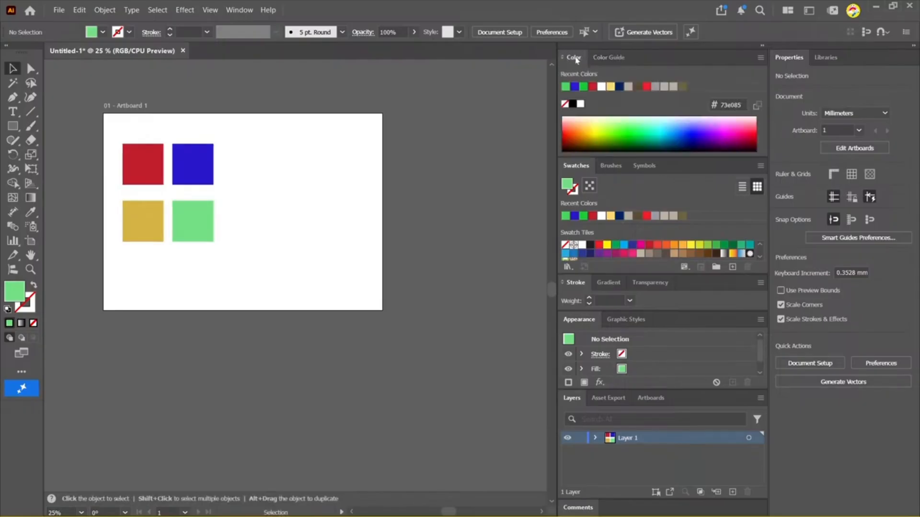
pyautogui.click(609, 57)
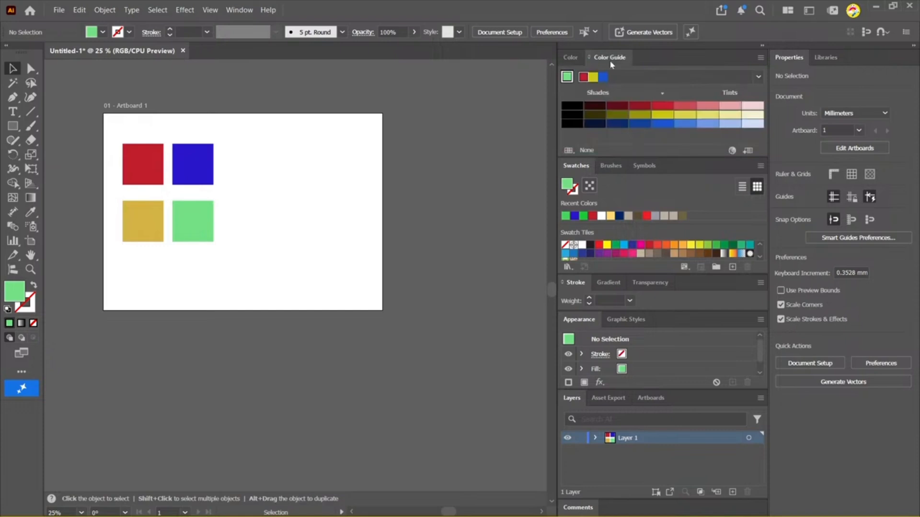
pyautogui.click(574, 57)
pyautogui.click(607, 58)
pyautogui.press('a')
pyautogui.click(611, 166)
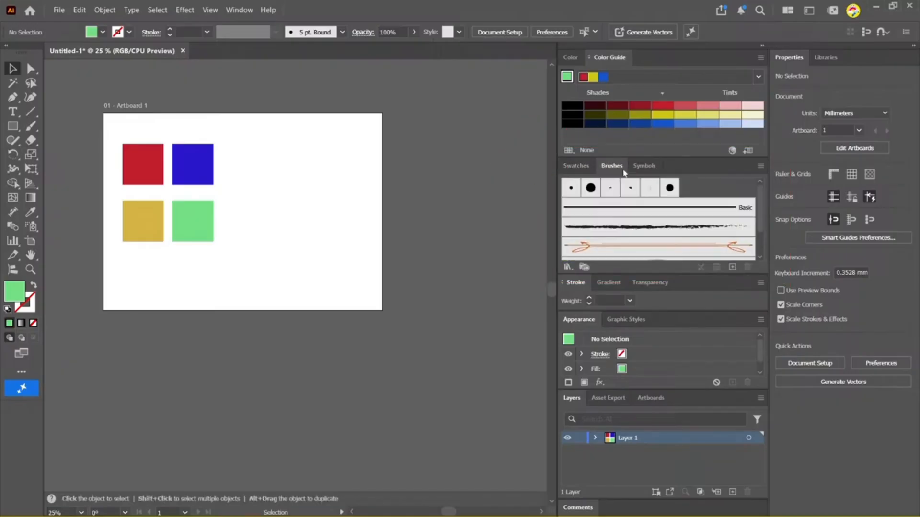
pyautogui.click(644, 165)
pyautogui.click(578, 165)
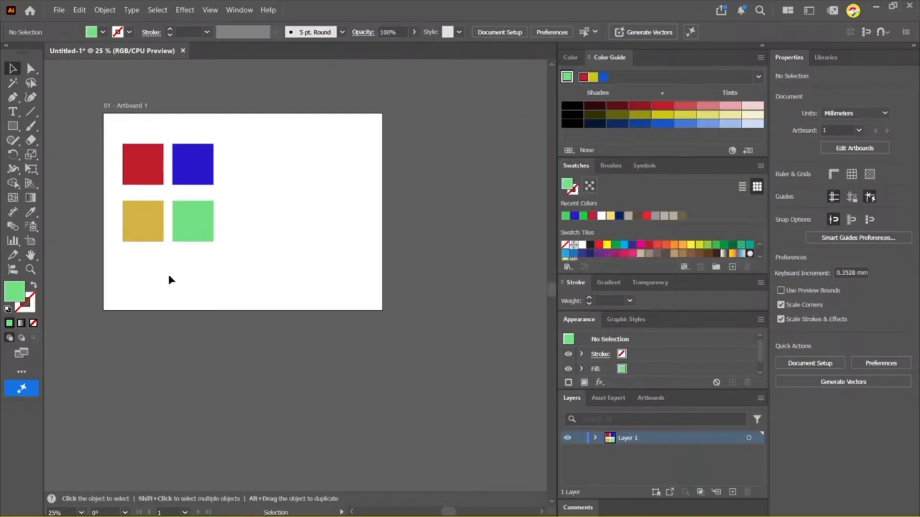
# Give the Appearance panel more height, and detach Swatches as a floating panel over the artboard, enlarged to show all swatches
pyautogui.moveTo(616, 274); pyautogui.dragTo(611, 339)
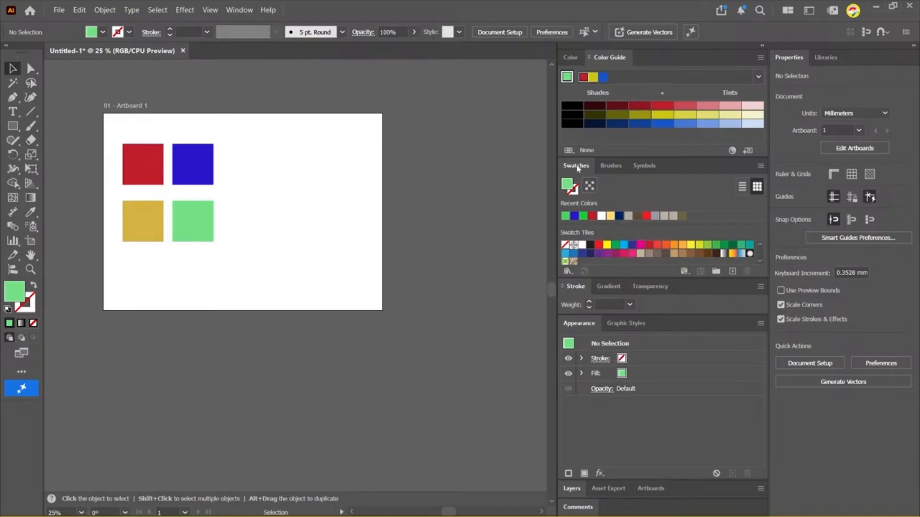
pyautogui.moveTo(576, 167); pyautogui.dragTo(322, 105)
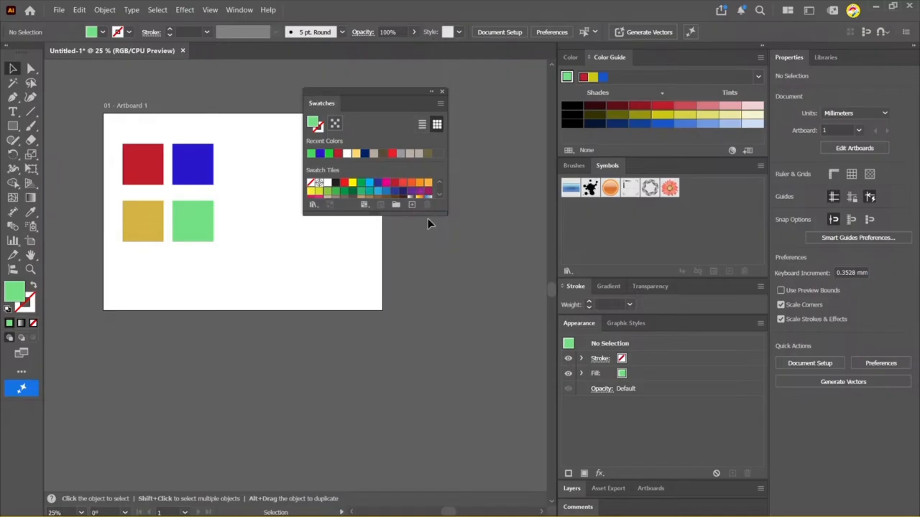
pyautogui.moveTo(412, 214); pyautogui.dragTo(430, 317)
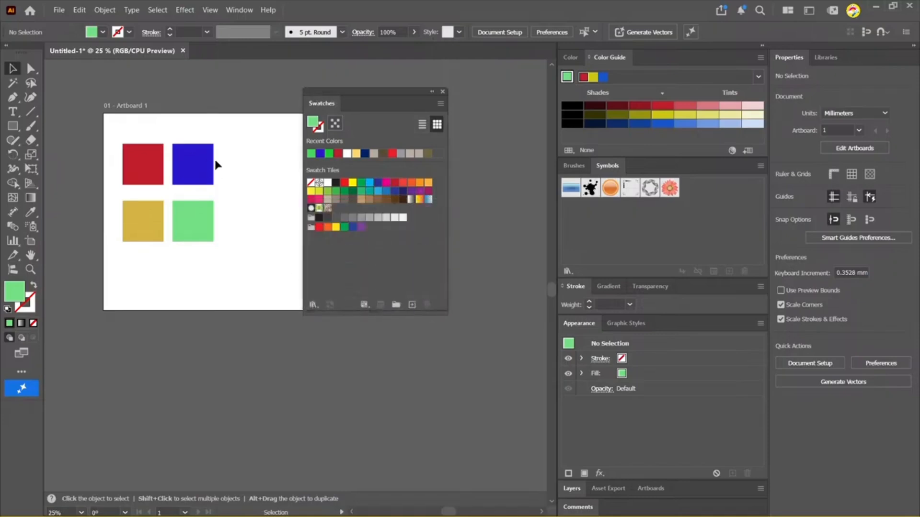
# Move the floating Swatches panel away from the four squares, over the empty right part of the artboard
pyautogui.scroll(2, 219, 158)
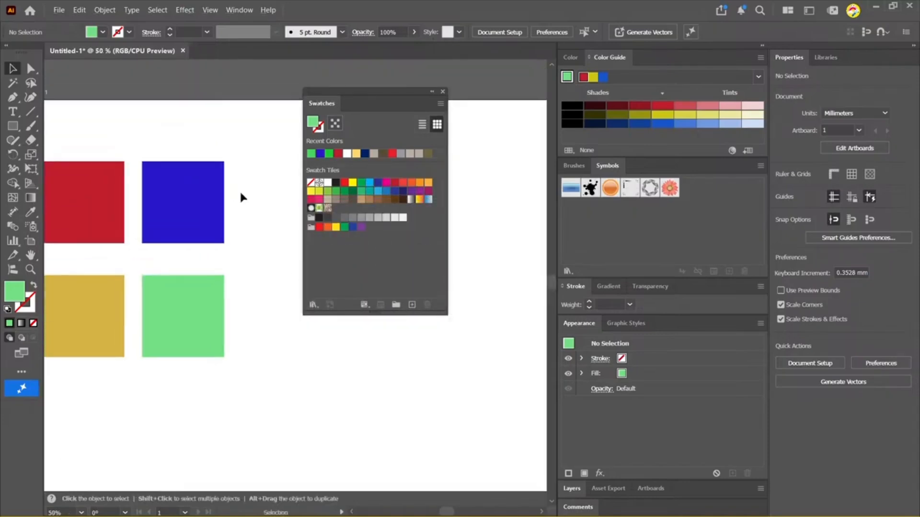
pyautogui.scroll(-2, 240, 186)
pyautogui.scroll(2, 228, 178)
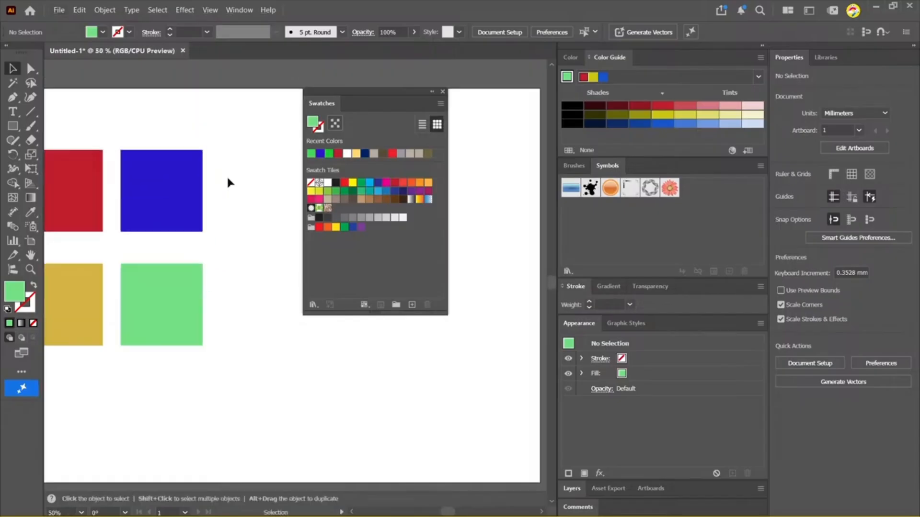
pyautogui.scroll(-1, 273, 173)
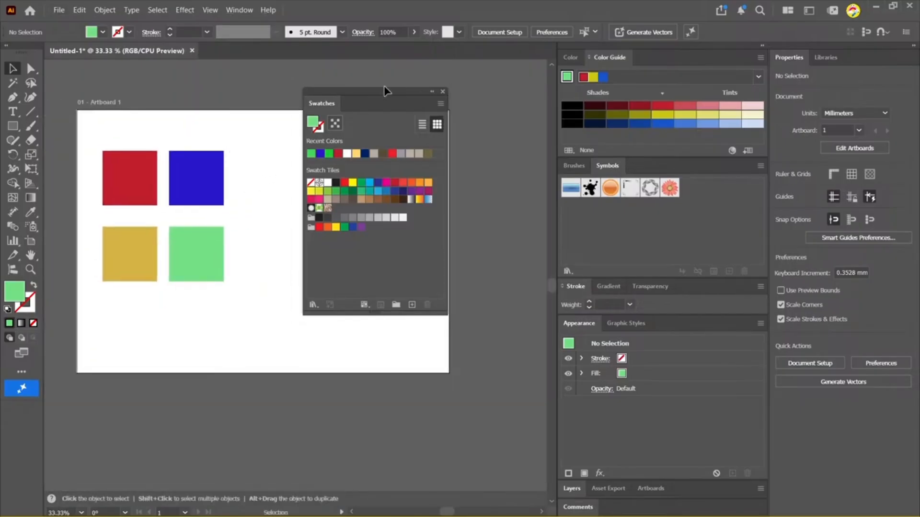
pyautogui.moveTo(384, 94); pyautogui.dragTo(457, 108)
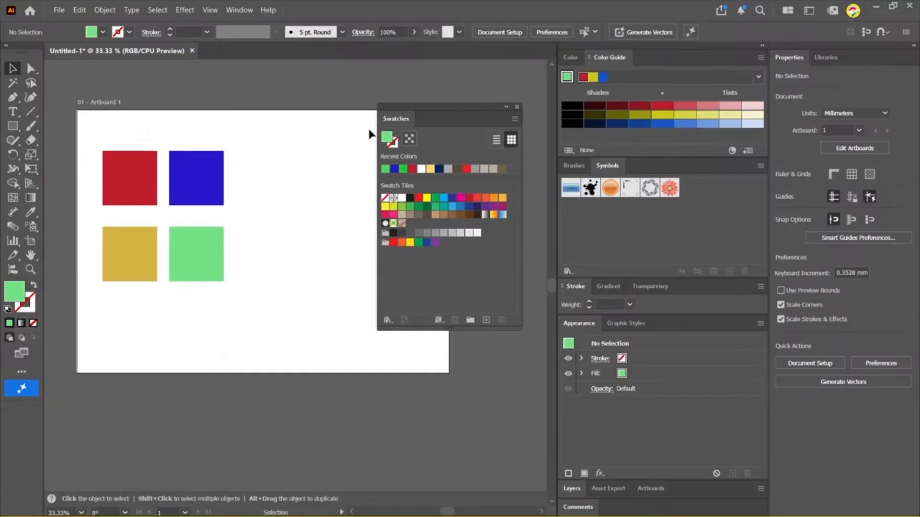
pyautogui.moveTo(476, 108); pyautogui.dragTo(451, 108)
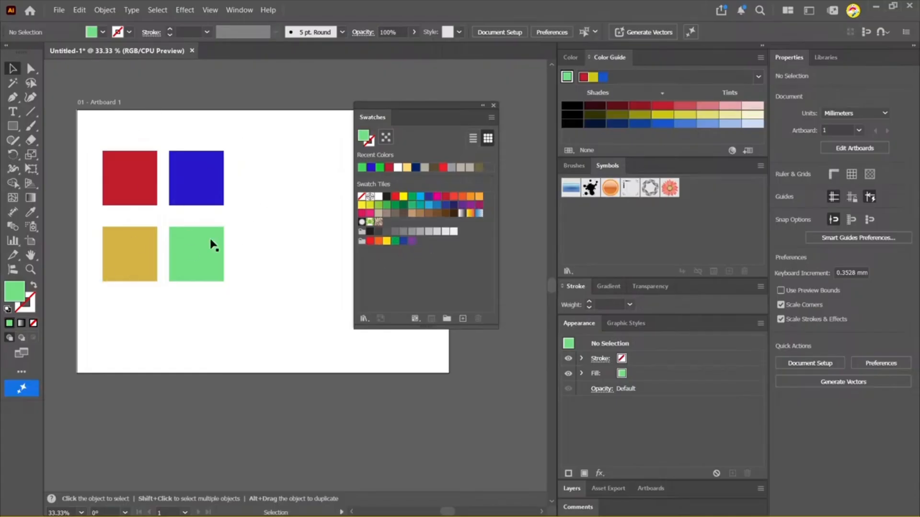
# Recolor the red square dark purple (#661966) with the fill's Color Picker, and deselect it
pyautogui.click(128, 171)
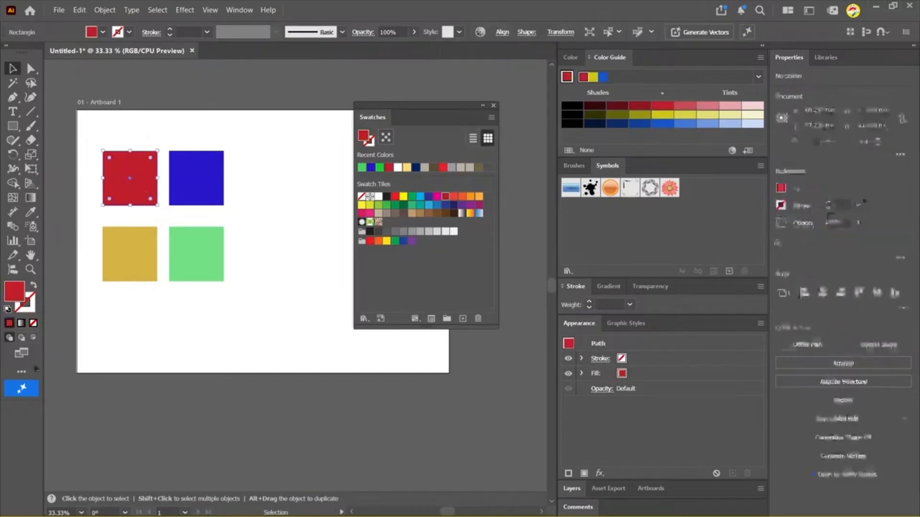
pyautogui.click(158, 120)
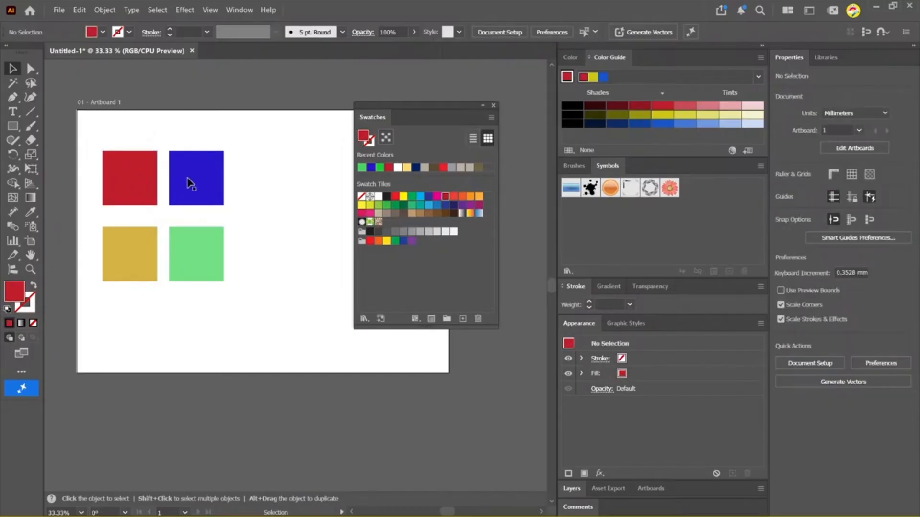
pyautogui.click(136, 181)
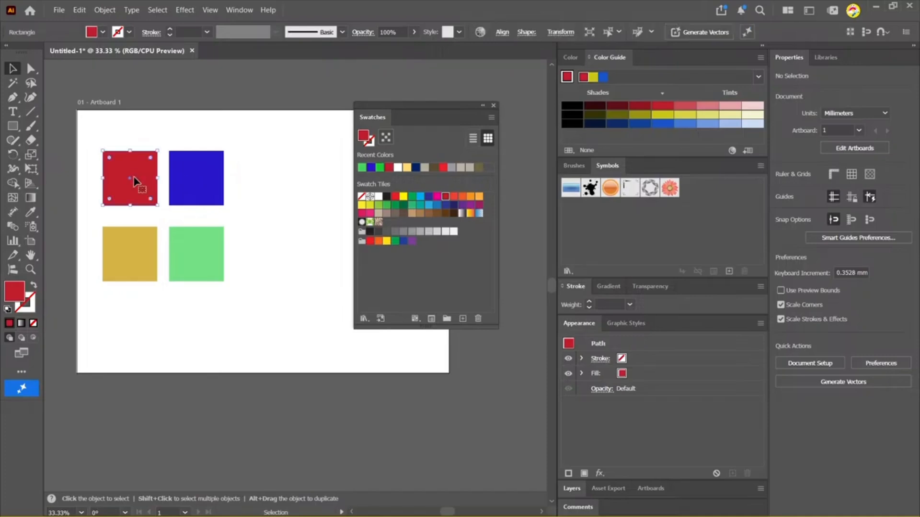
pyautogui.doubleClick(15, 291)
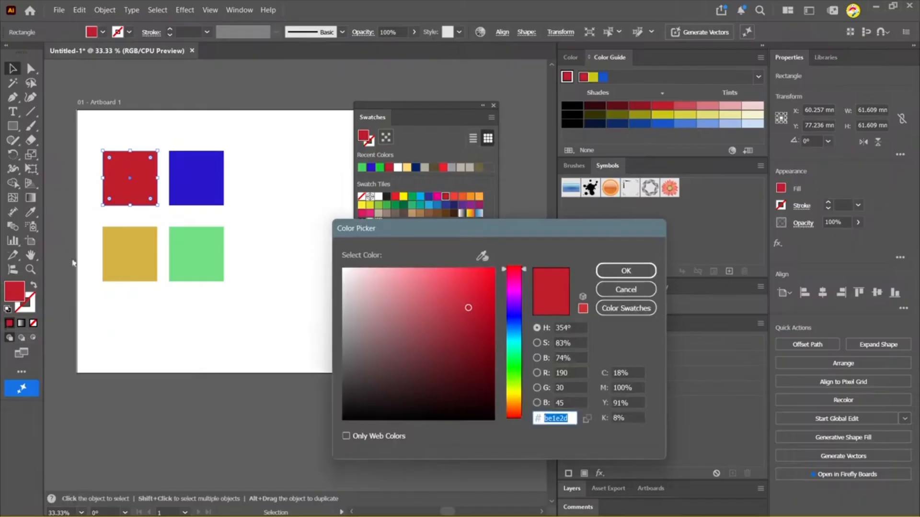
pyautogui.click(515, 292)
pyautogui.click(454, 302)
pyautogui.click(488, 278)
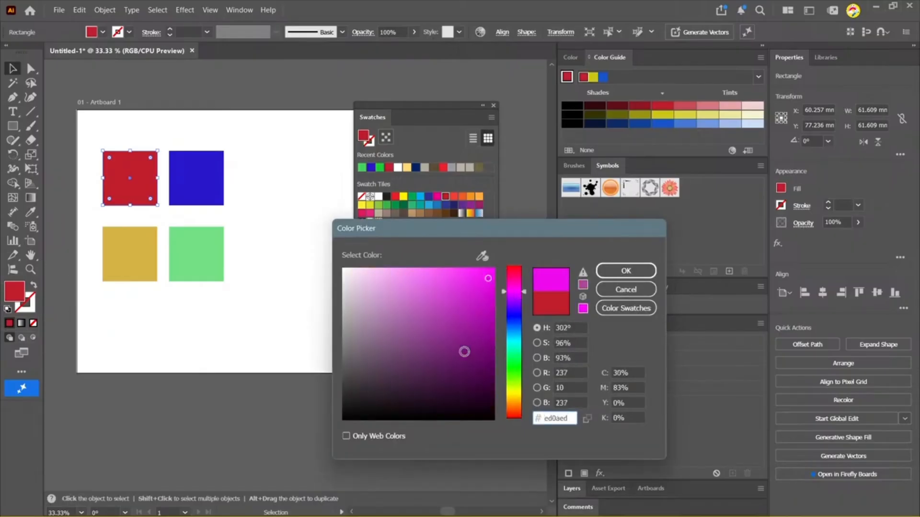
pyautogui.moveTo(464, 351); pyautogui.dragTo(421, 367)
pyautogui.moveTo(391, 313)
pyautogui.mouseDown()
pyautogui.moveTo(452, 318)
pyautogui.moveTo(456, 360)
pyautogui.mouseUp()
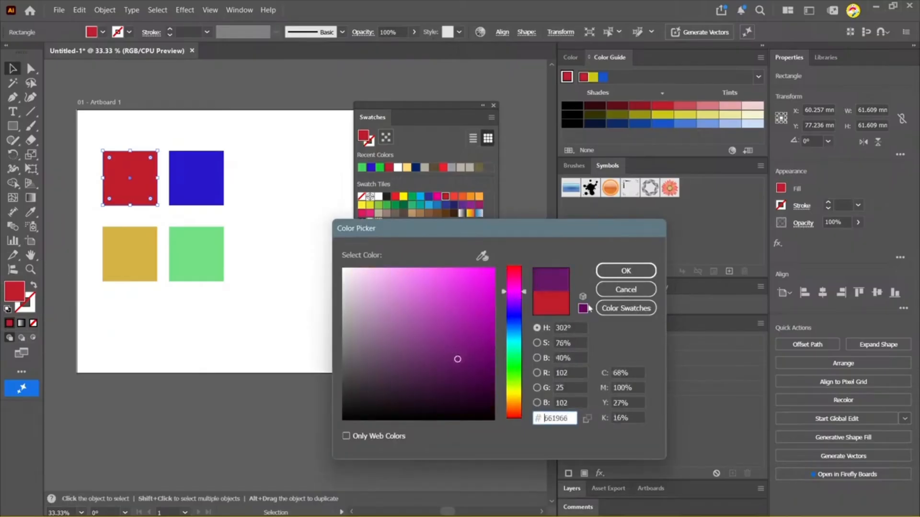
pyautogui.click(624, 270)
pyautogui.click(267, 232)
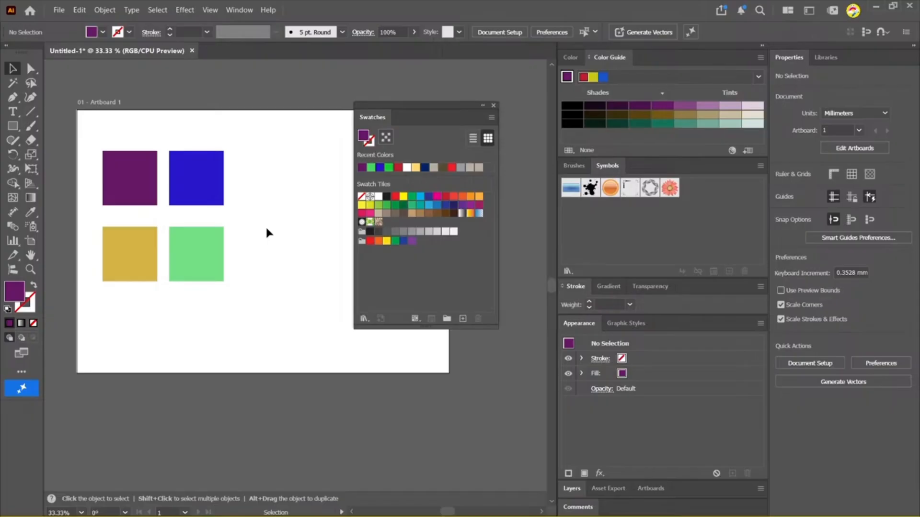
# Recolor the blue square light pink with the fill's Color Picker, and deselect it
pyautogui.click(213, 163)
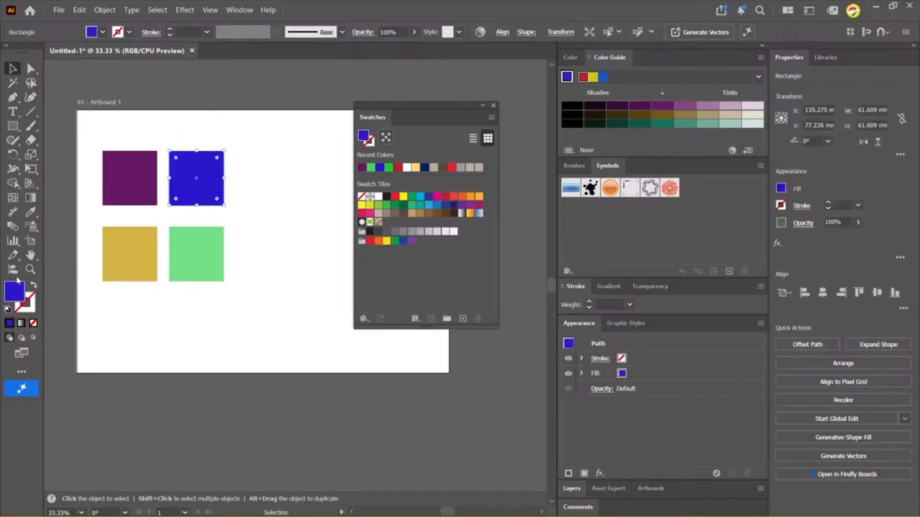
pyautogui.doubleClick(17, 290)
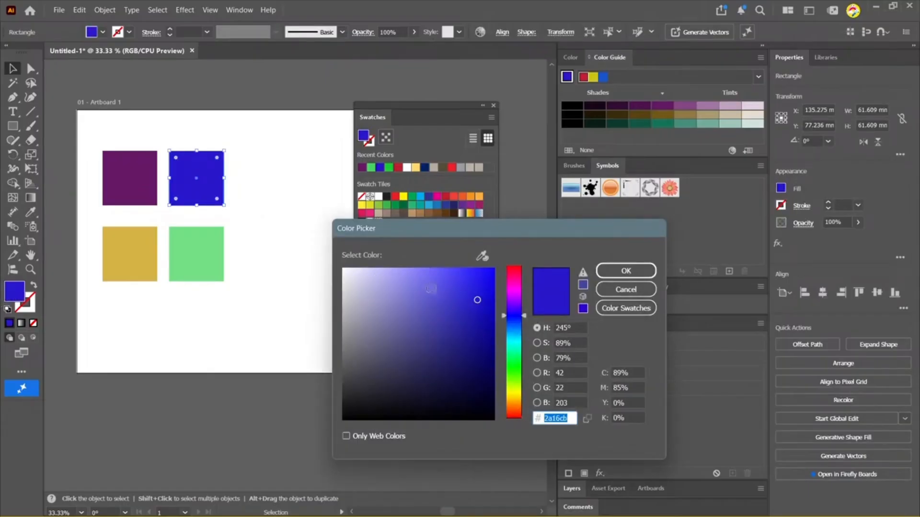
pyautogui.click(430, 285)
pyautogui.click(519, 292)
pyautogui.click(401, 273)
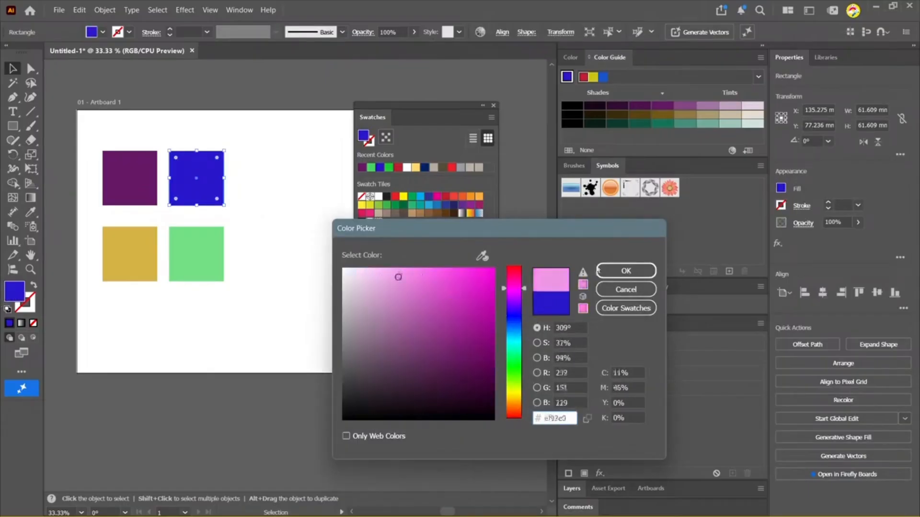
pyautogui.click(626, 270)
pyautogui.click(174, 88)
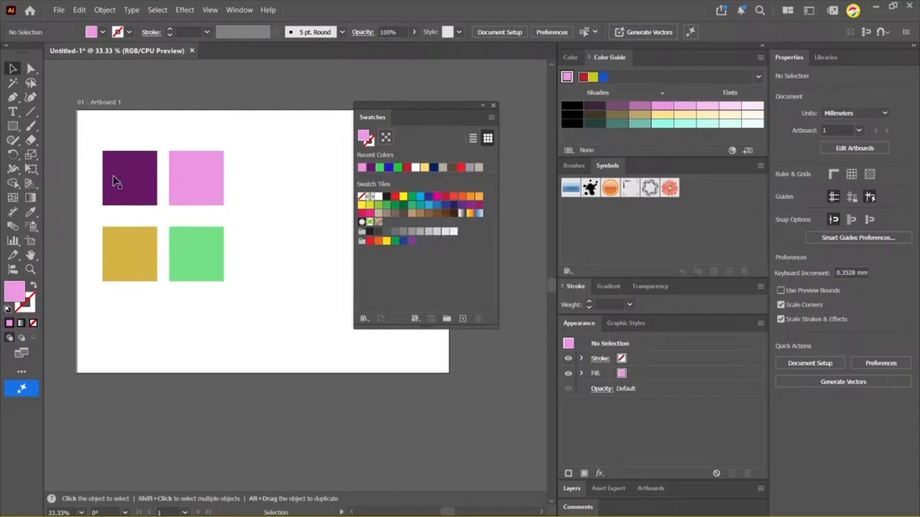
# Select the purple, pink and green squares in turn to check their fill colors, leaving nothing selected
pyautogui.click(121, 187)
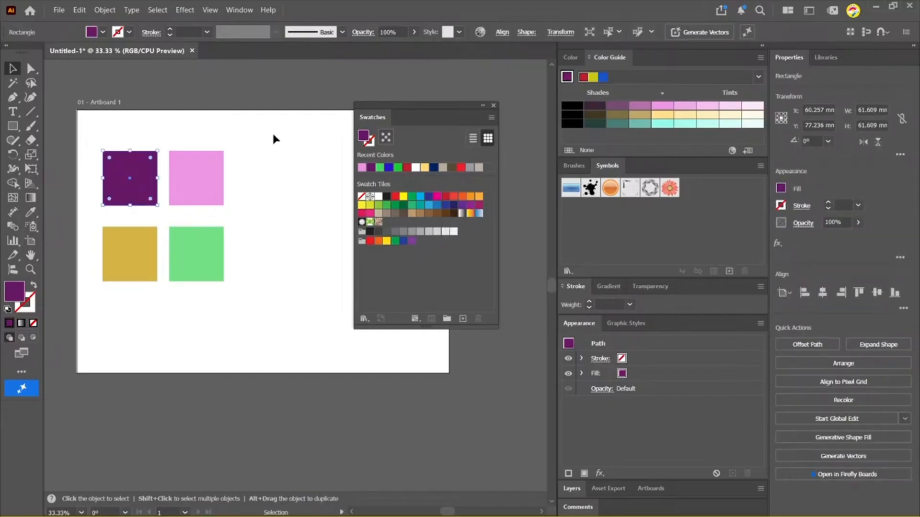
pyautogui.moveTo(280, 122); pyautogui.dragTo(214, 191)
pyautogui.click(240, 315)
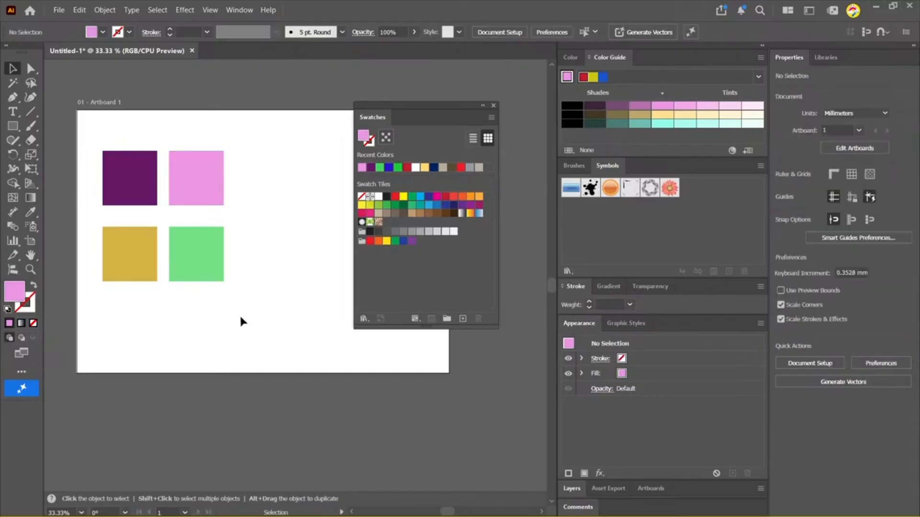
pyautogui.moveTo(236, 318); pyautogui.dragTo(197, 262)
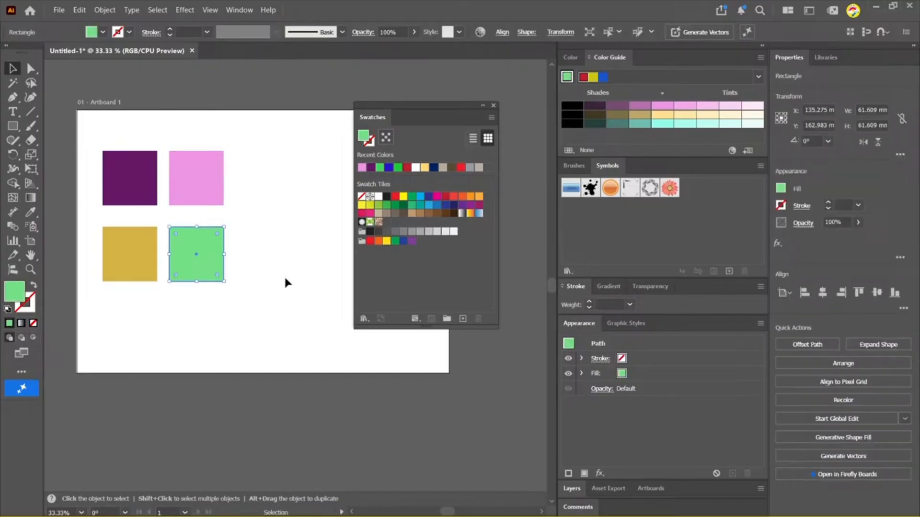
pyautogui.click(283, 275)
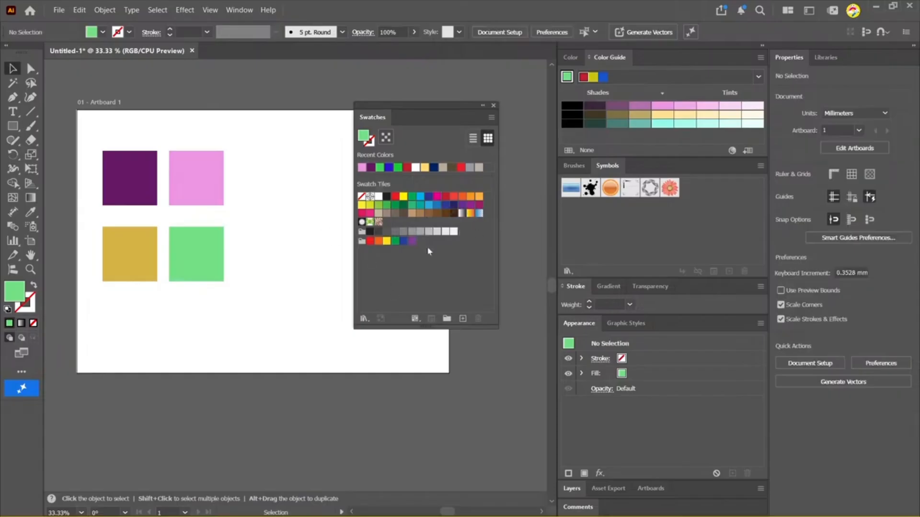
# Create a swatch group named 색상모음 from the light blue swatch C=70 M=15 Y=0 K=0
pyautogui.click(429, 206)
pyautogui.click(446, 318)
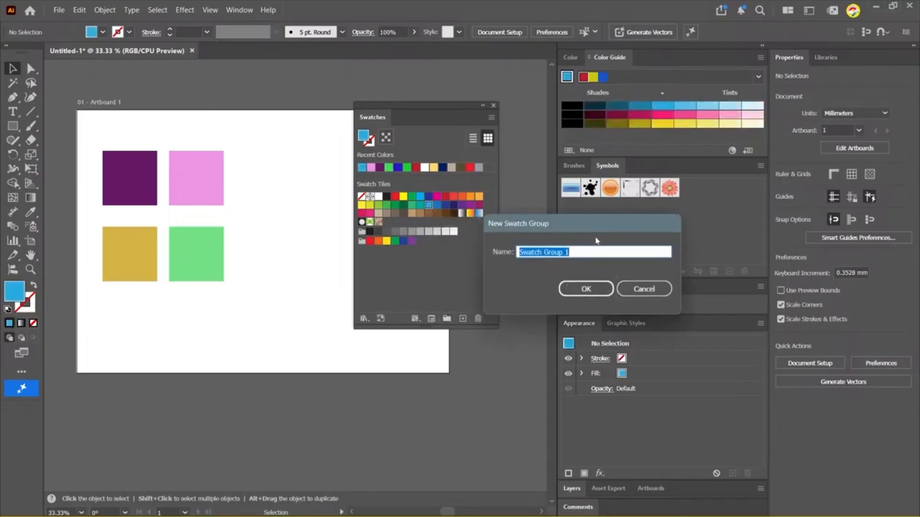
pyautogui.write('to')
pyautogui.press('BackSpace')
pyautogui.press('BackSpace')
pyautogui.write('색상ㅁ')
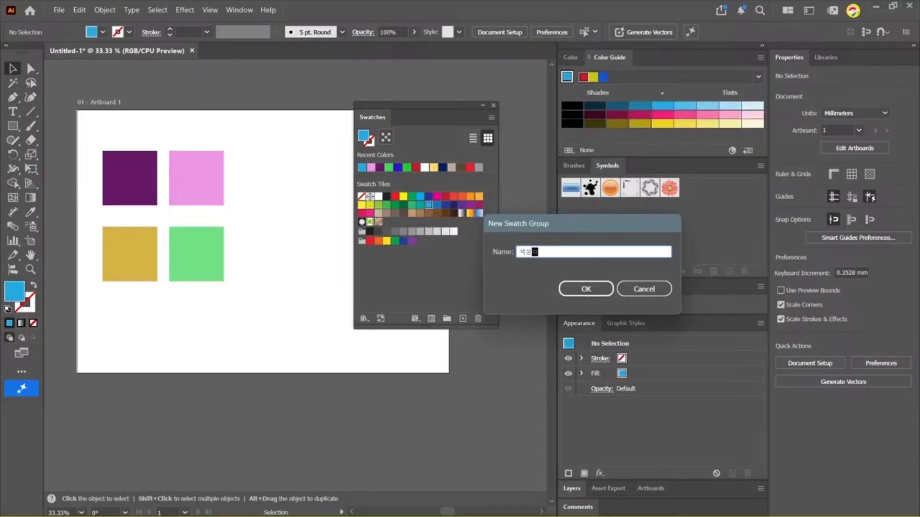
pyautogui.write('ㅗ음')
pyautogui.press('Return')
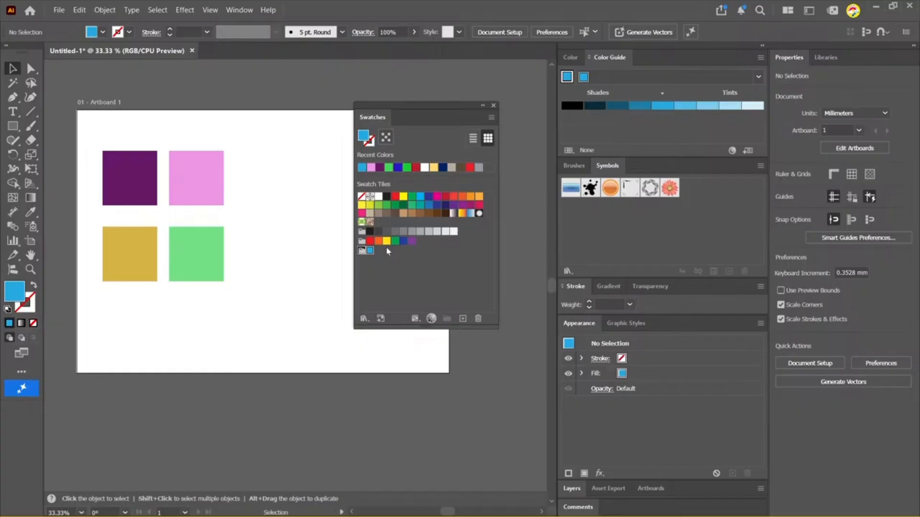
# Open the Swatch Options of the blue swatch in the new group and switch its color mode to CMYK
pyautogui.click(361, 251)
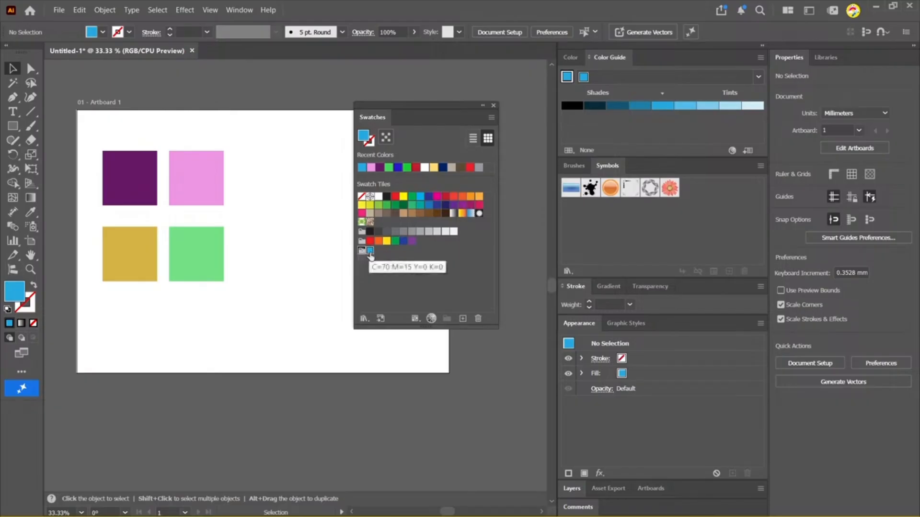
pyautogui.click(420, 198)
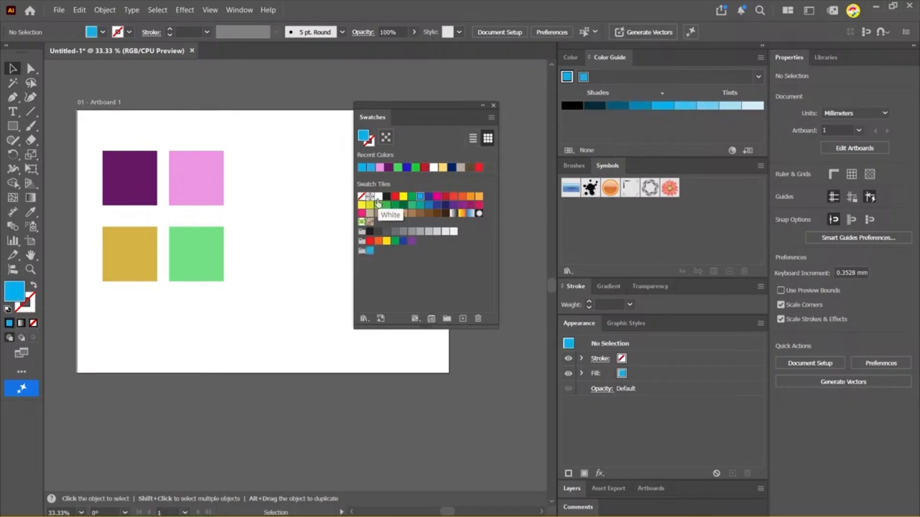
pyautogui.click(370, 252)
pyautogui.doubleClick(370, 252)
pyautogui.click(602, 170)
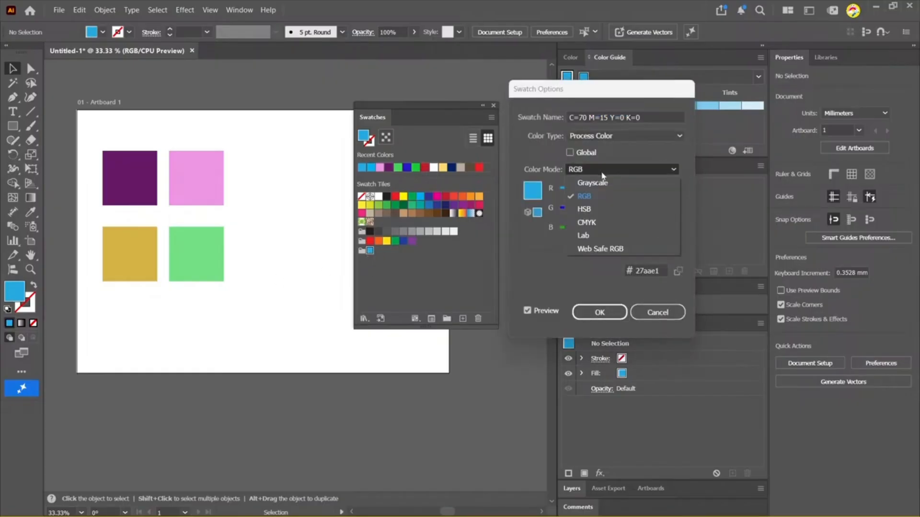
pyautogui.click(615, 222)
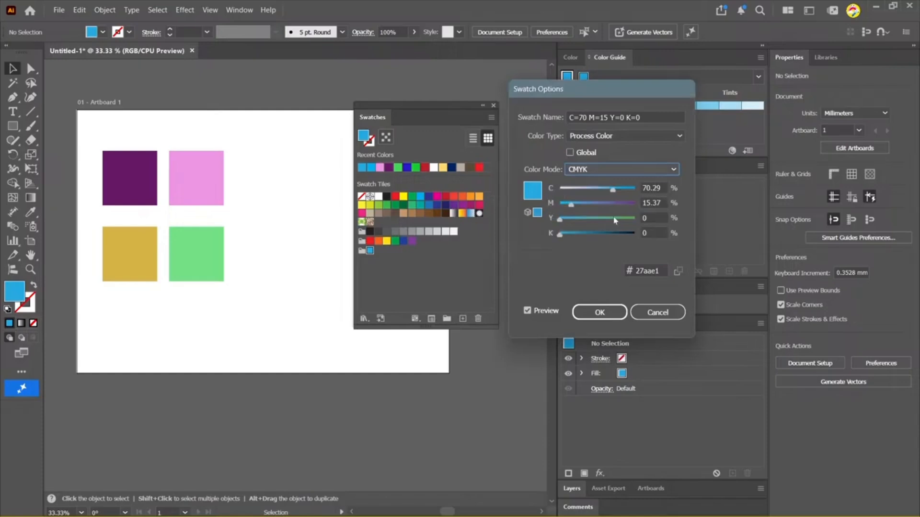
# Set the group's blue swatch to C 100, M 50, Y 50, K 50 and apply the change
pyautogui.click(663, 187)
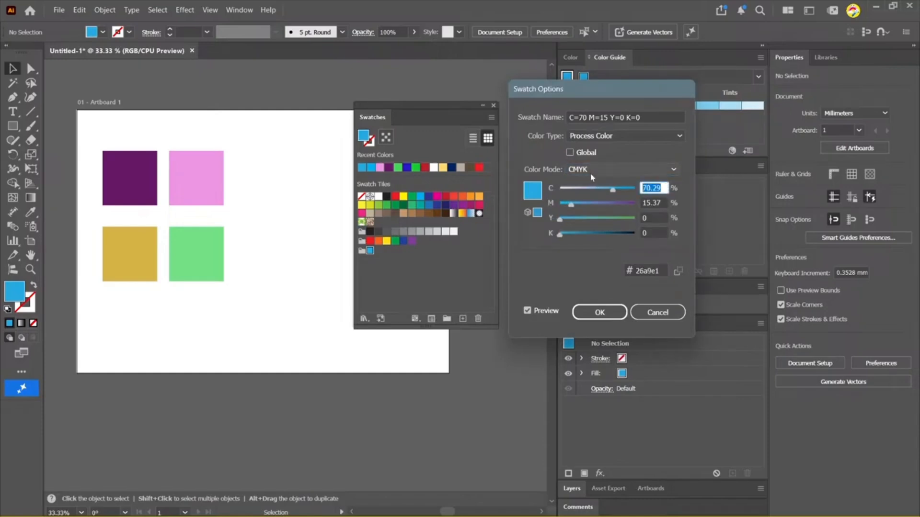
pyautogui.write('100')
pyautogui.press('Tab')
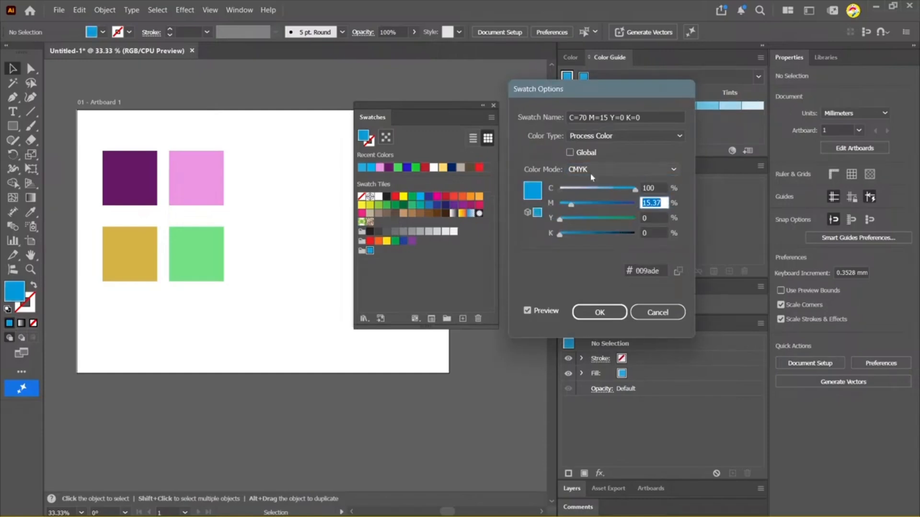
pyautogui.write('50')
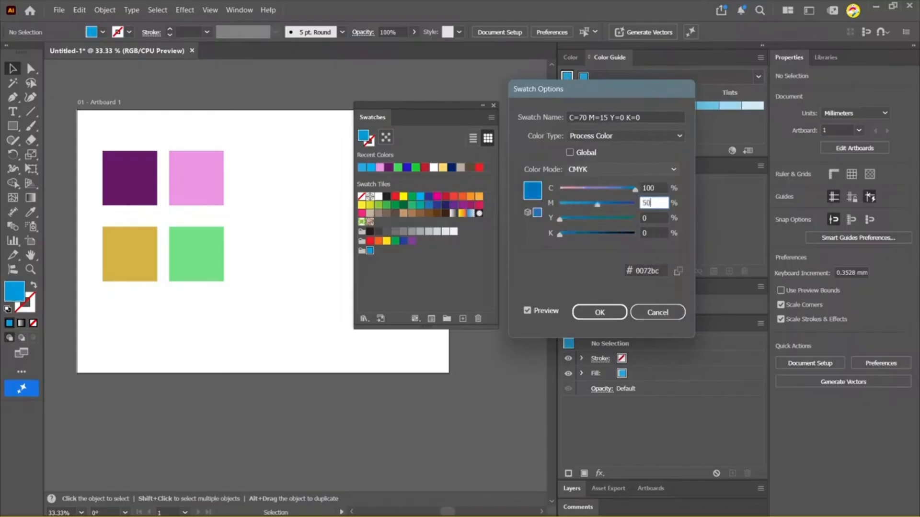
pyautogui.press('Tab')
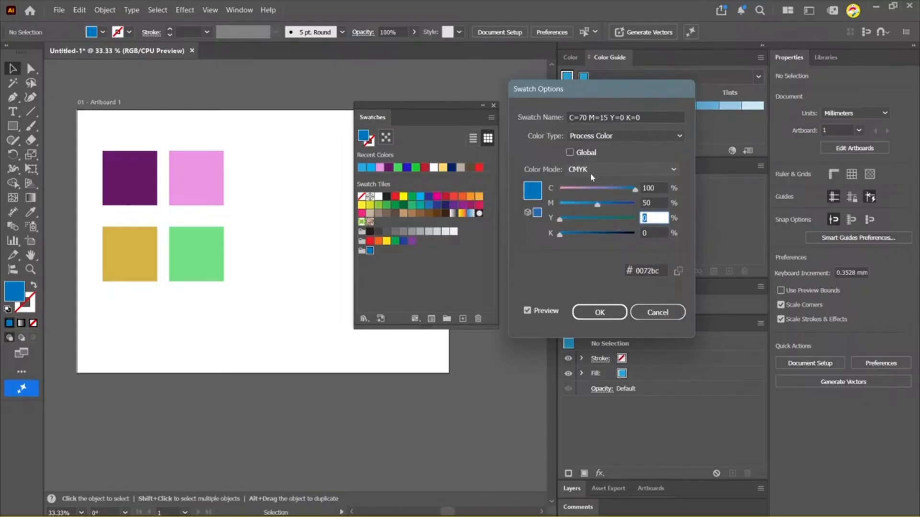
pyautogui.write('50')
pyautogui.press('Tab')
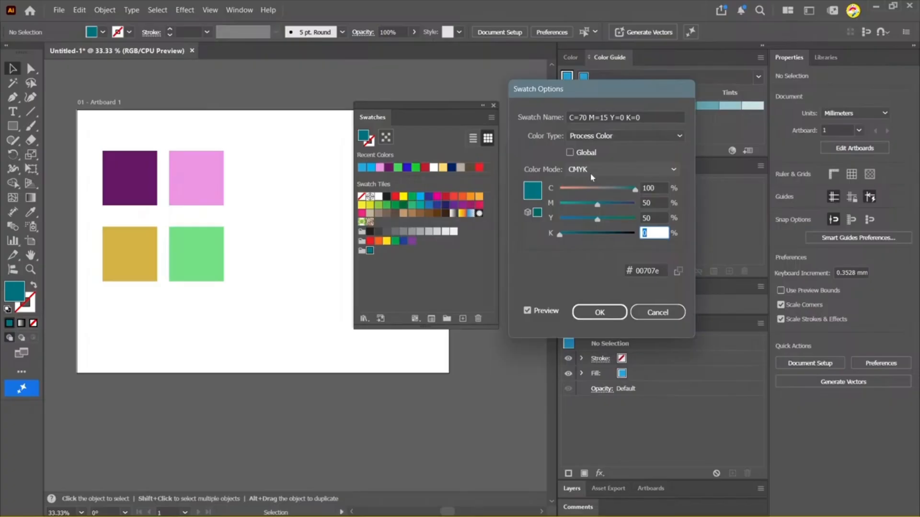
pyautogui.write('50')
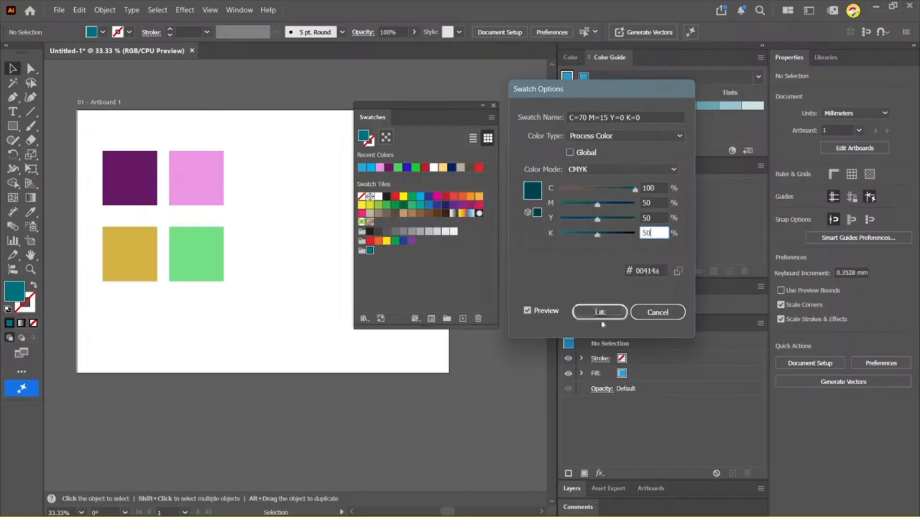
pyautogui.click(599, 312)
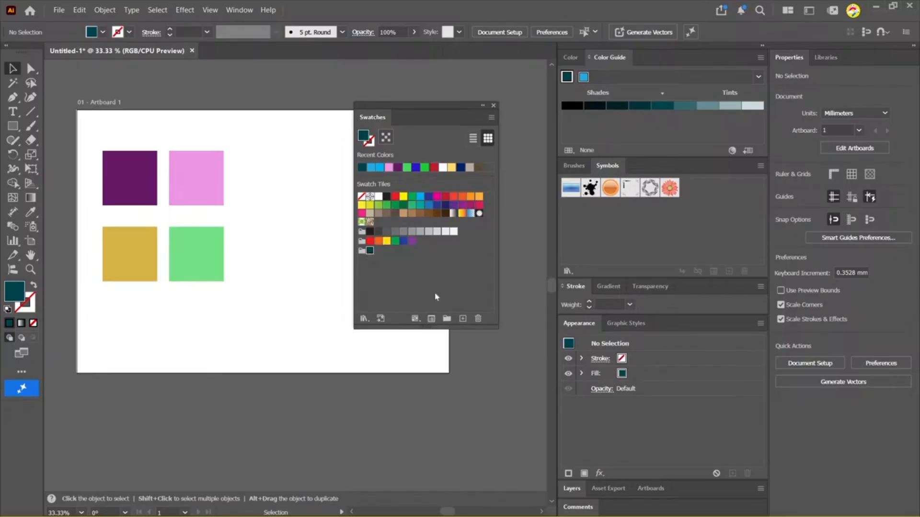
# Start a new global process color swatch in the 색상모음 group with its color mode switched to CMYK
pyautogui.click(461, 320)
pyautogui.click(611, 132)
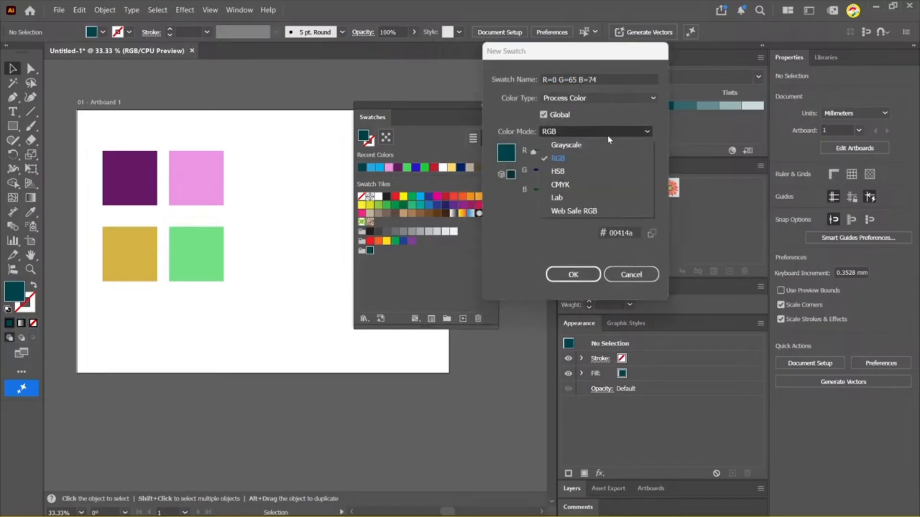
pyautogui.click(589, 185)
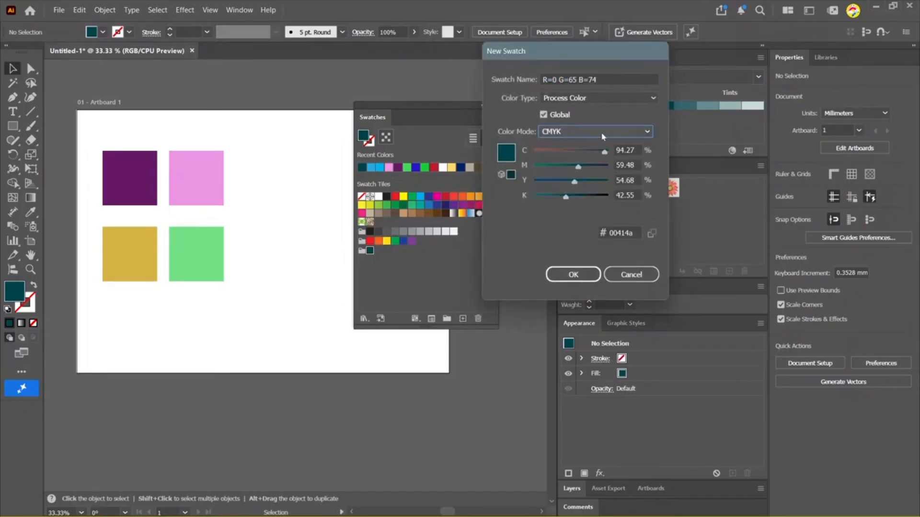
pyautogui.click(602, 136)
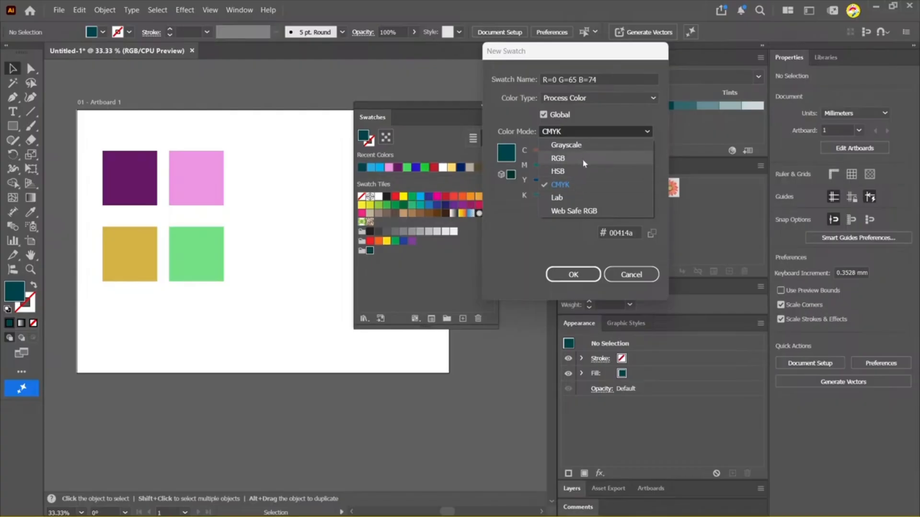
pyautogui.click(575, 187)
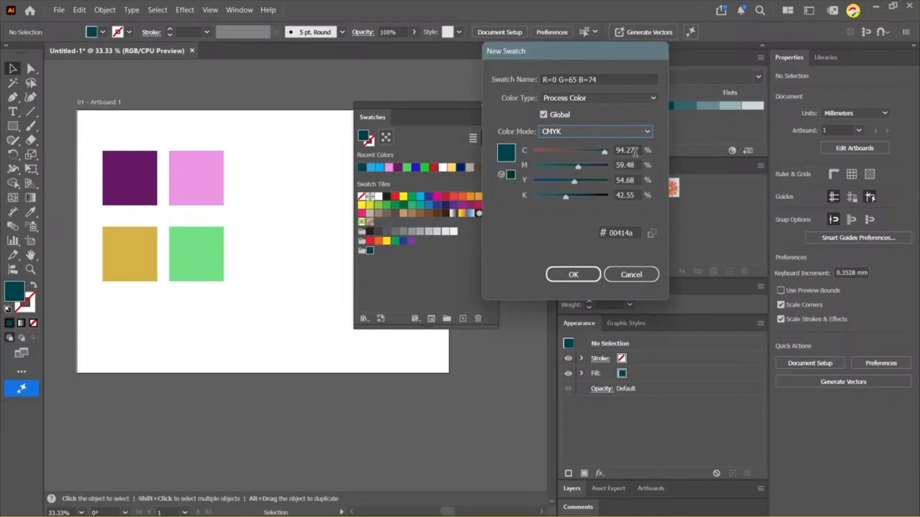
# Set the new swatch to C 0, M 100, Y 100, K 0 and add it to the group
pyautogui.click(632, 150)
pyautogui.write('0')
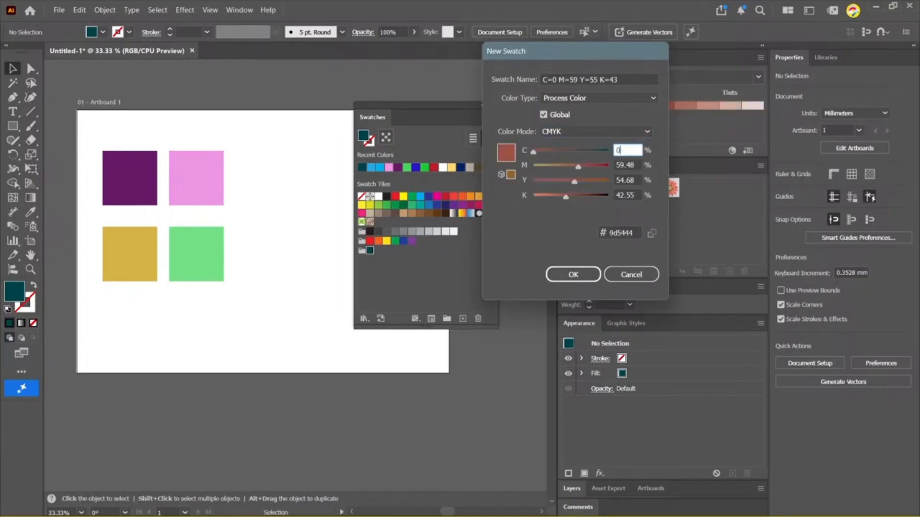
pyautogui.press('Tab')
pyautogui.write('100')
pyautogui.press('Tab')
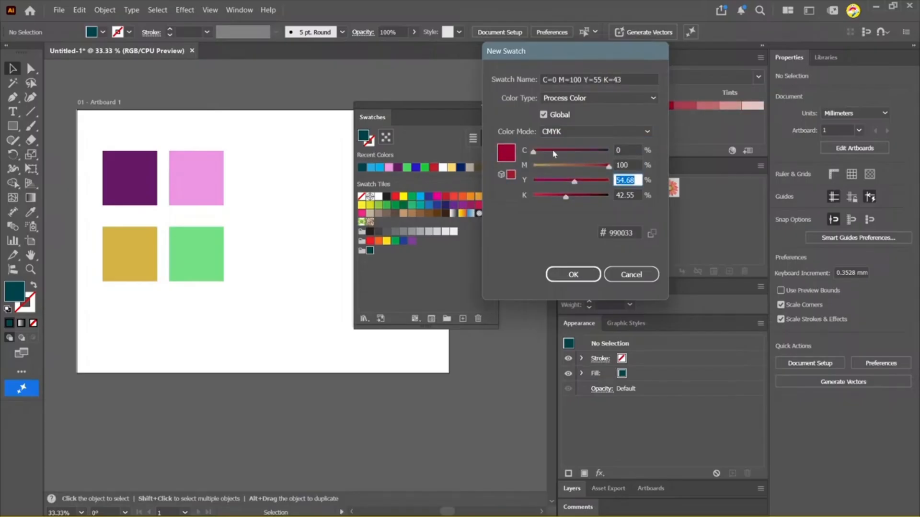
pyautogui.write('100')
pyautogui.press('Tab')
pyautogui.write('0')
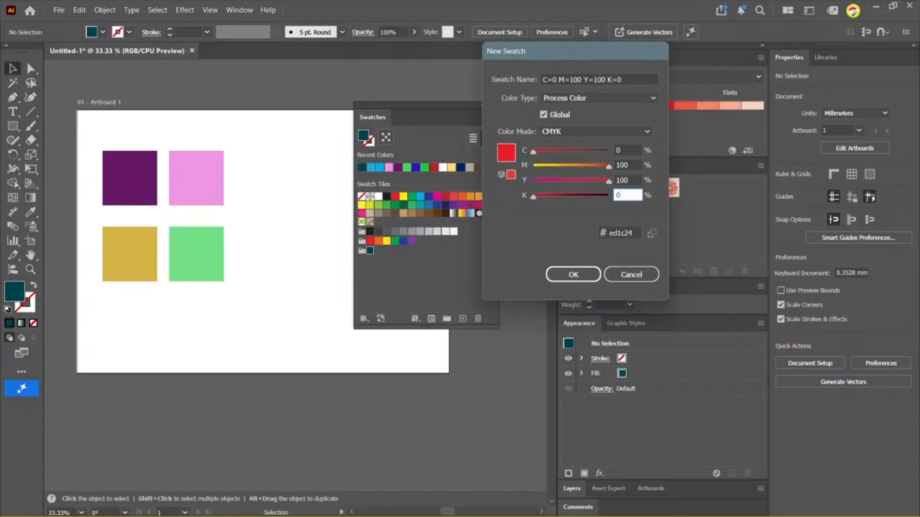
pyautogui.press('Return')
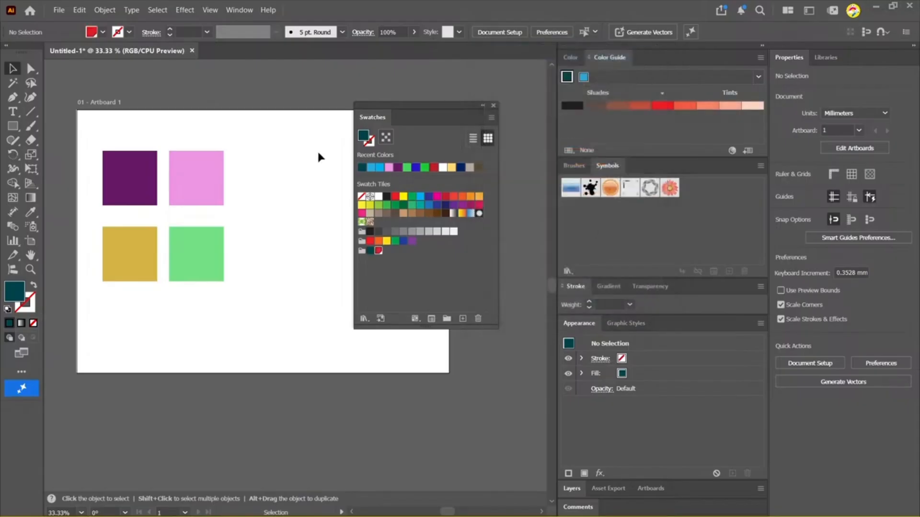
# Start another new swatch from the group's red swatch and switch its color mode to CMYK
pyautogui.click(378, 251)
pyautogui.click(463, 319)
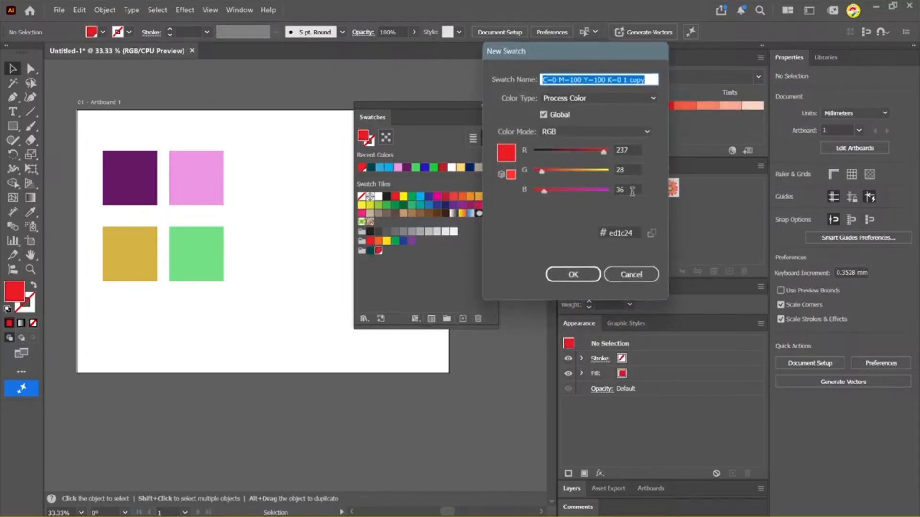
pyautogui.click(599, 131)
pyautogui.click(590, 181)
pyautogui.click(636, 150)
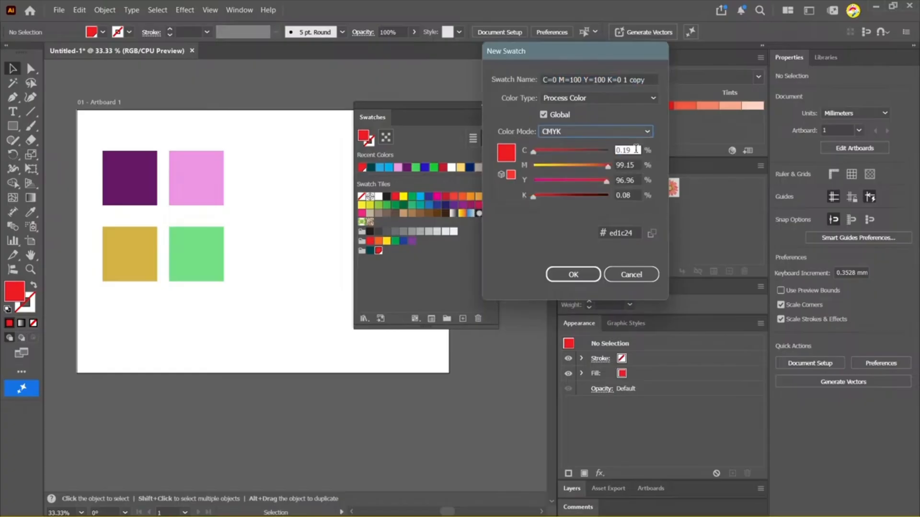
# Set the new swatch's color to C 50, M 20, Y 10 and add it to the group
pyautogui.write('17')
pyautogui.click(525, 163)
pyautogui.click(628, 150)
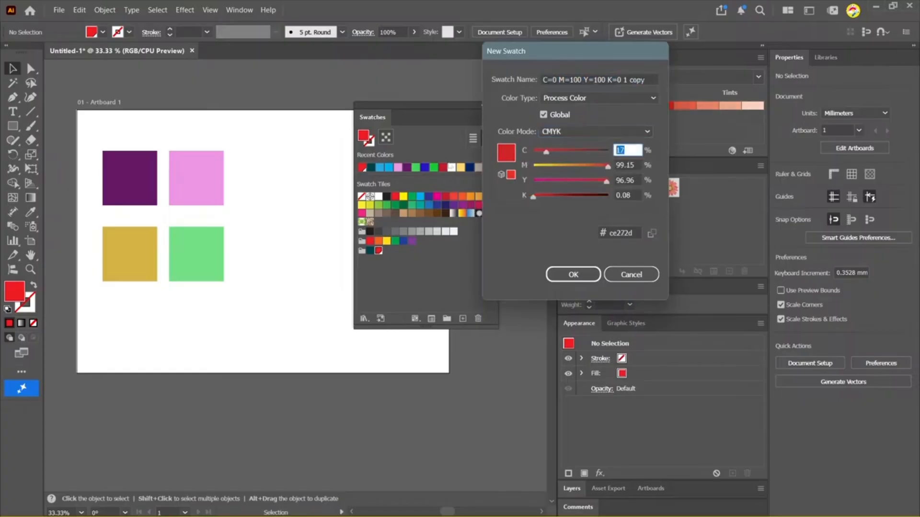
pyautogui.write('50')
pyautogui.press('Tab')
pyautogui.write('20')
pyautogui.press('Tab')
pyautogui.write('1')
pyautogui.press('Tab')
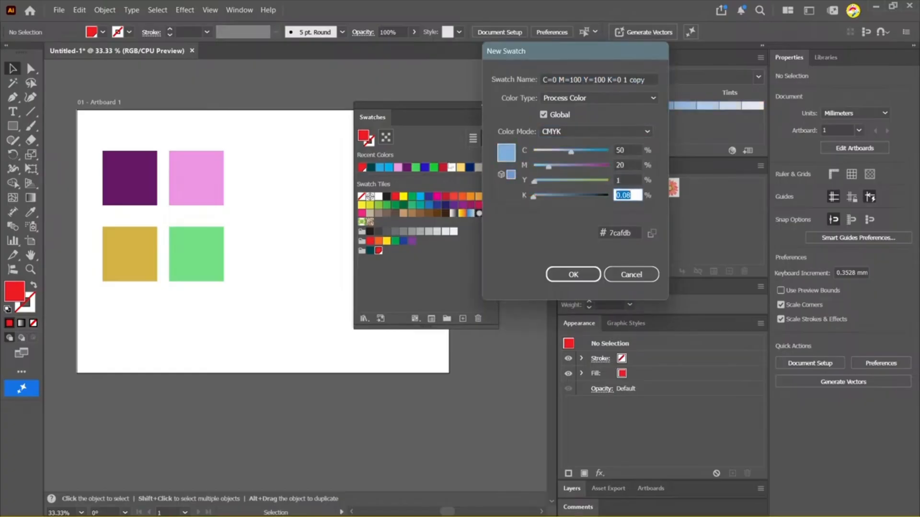
pyautogui.hotkey('shift', 'Tab')
pyautogui.write('10')
pyautogui.press('Tab')
pyautogui.press('Return')
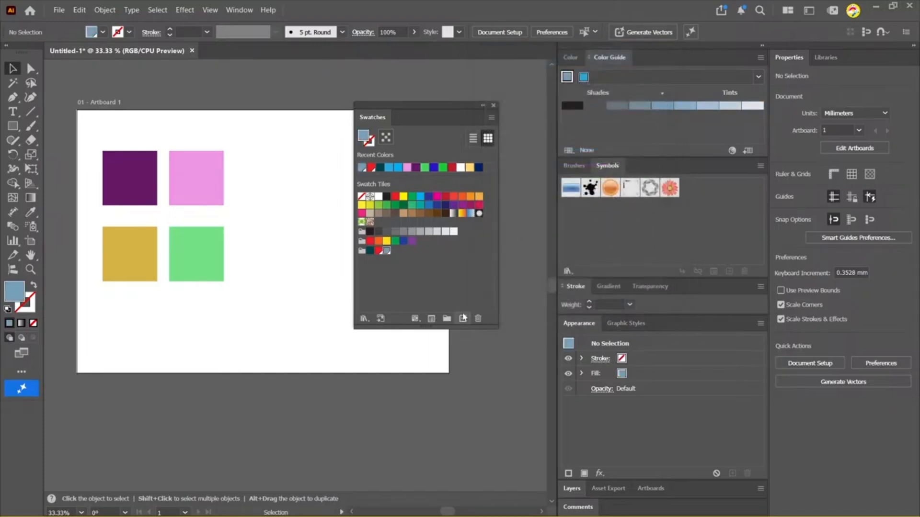
# Start a new swatch from the group's grayish-blue swatch with its color mode switched to CMYK
pyautogui.click(463, 317)
pyautogui.click(614, 132)
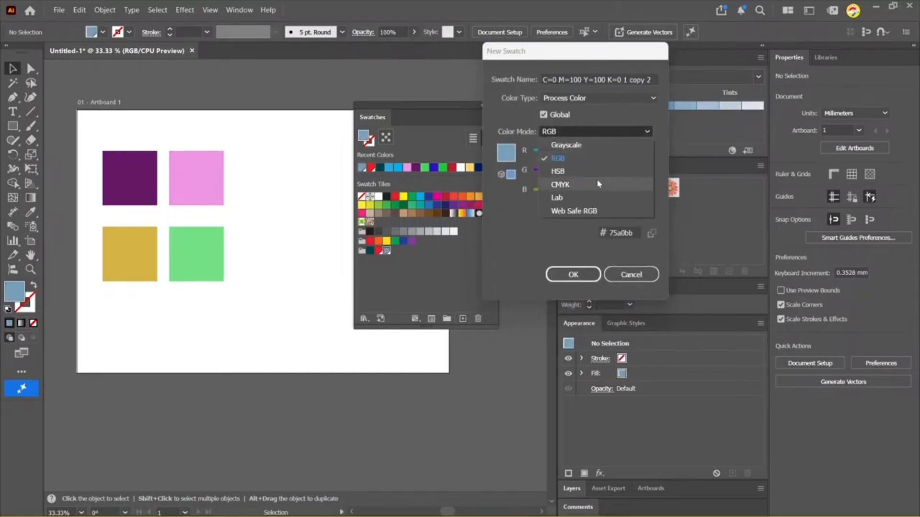
pyautogui.click(596, 183)
pyautogui.click(600, 131)
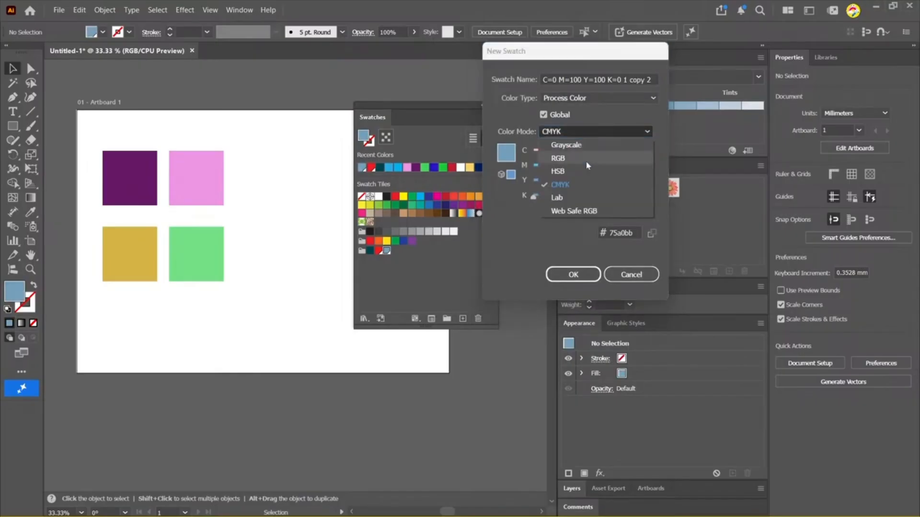
pyautogui.click(590, 190)
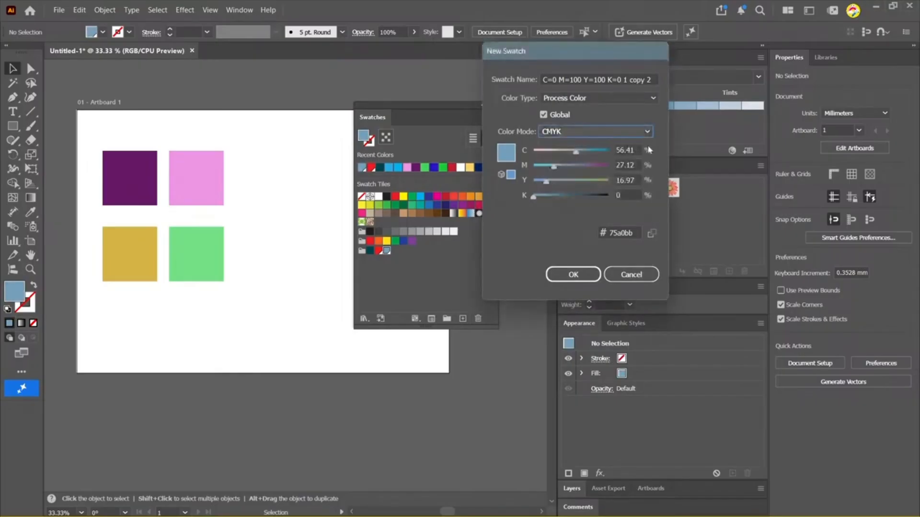
# Set the new swatch to C 10, M 10, Y 10, K 10 and add it to the group
pyautogui.press('Tab')
pyautogui.write('10')
pyautogui.press('Tab')
pyautogui.write('10')
pyautogui.press('Tab')
pyautogui.write('10')
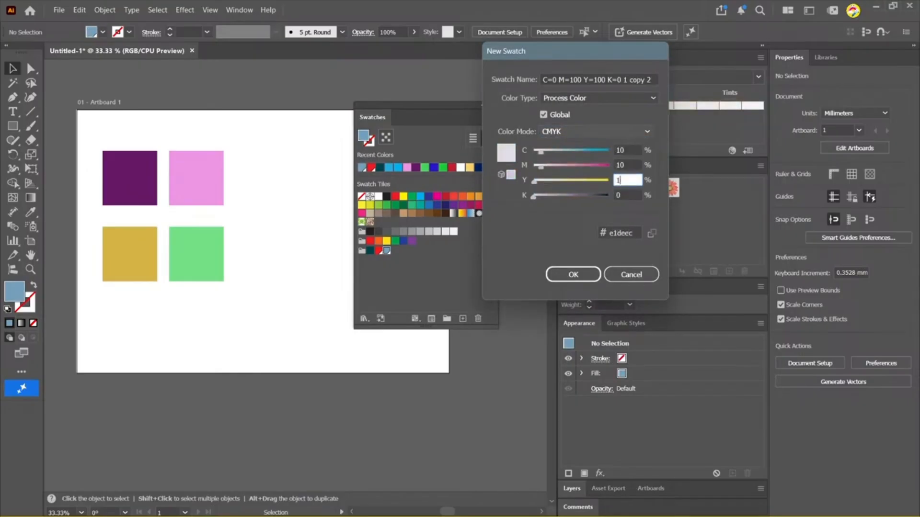
pyautogui.press('Tab')
pyautogui.write('10')
pyautogui.press('Return')
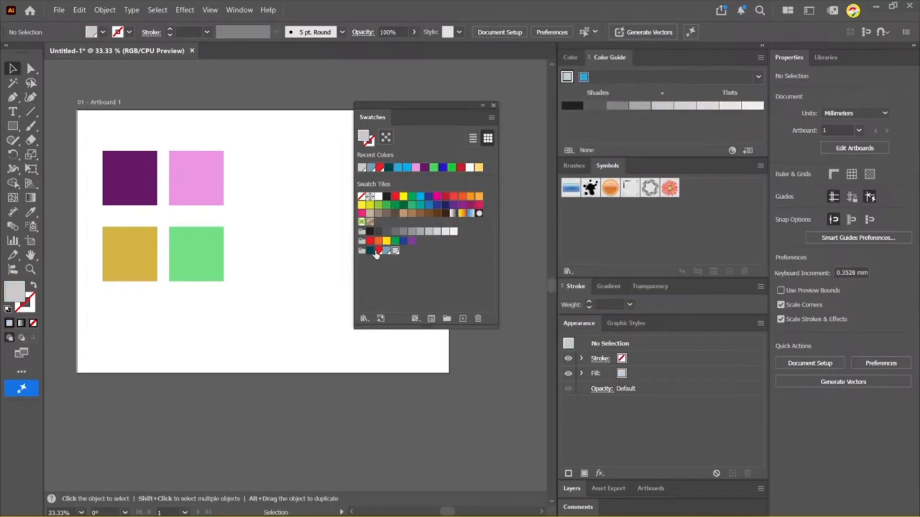
# Dock the floating Swatches panel beside Color Guide and enlarge it until all swatch groups fit
pyautogui.moveTo(409, 115); pyautogui.dragTo(557, 120)
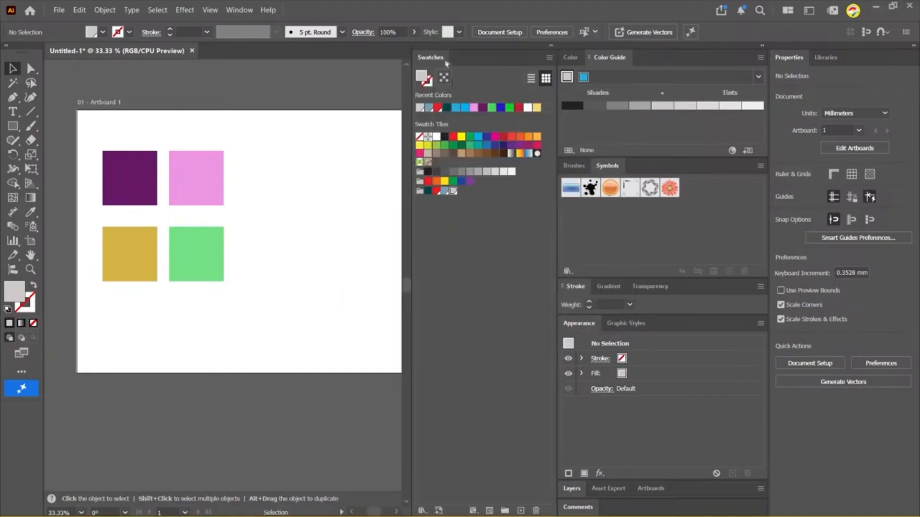
pyautogui.moveTo(438, 57)
pyautogui.mouseDown()
pyautogui.moveTo(341, 121)
pyautogui.moveTo(431, 114)
pyautogui.moveTo(414, 56)
pyautogui.moveTo(675, 56)
pyautogui.mouseUp()
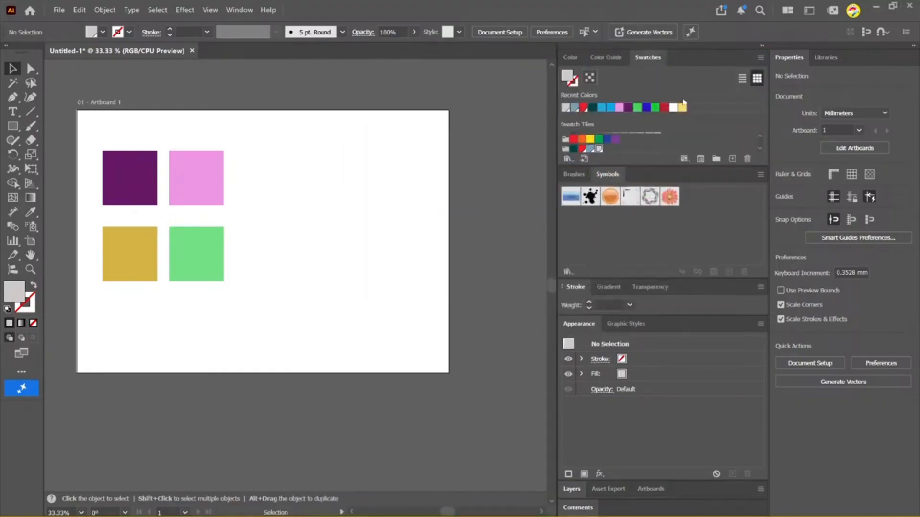
pyautogui.moveTo(638, 169)
pyautogui.mouseDown()
pyautogui.moveTo(631, 281)
pyautogui.moveTo(631, 251)
pyautogui.mouseUp()
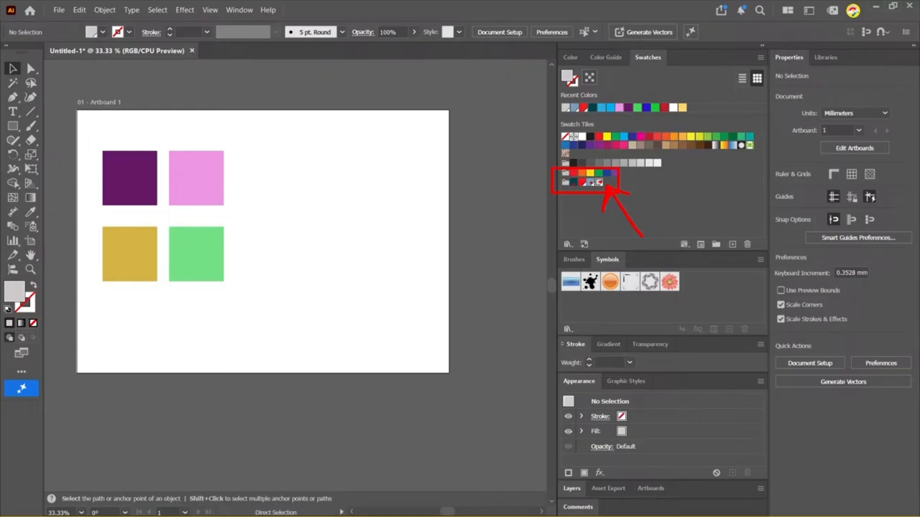
# Fill the purple square with the custom group's dark teal swatch and the pink square with its red swatch
pyautogui.moveTo(97, 226); pyautogui.dragTo(218, 287)
pyautogui.click(89, 176)
pyautogui.click(126, 180)
pyautogui.click(572, 182)
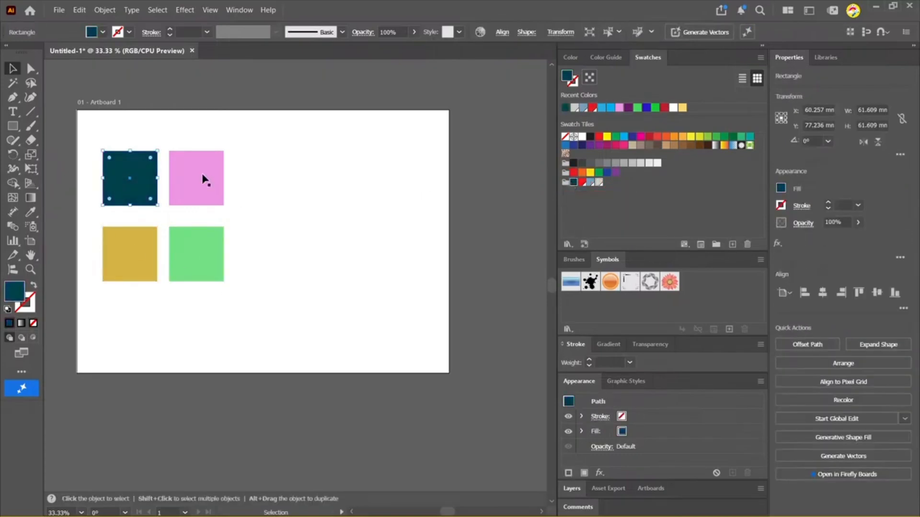
pyautogui.click(205, 180)
pyautogui.click(583, 182)
# Fill the mustard square with the group's grayish-blue swatch and the green square with its light gray swatch, leaving nothing selected
pyautogui.click(146, 252)
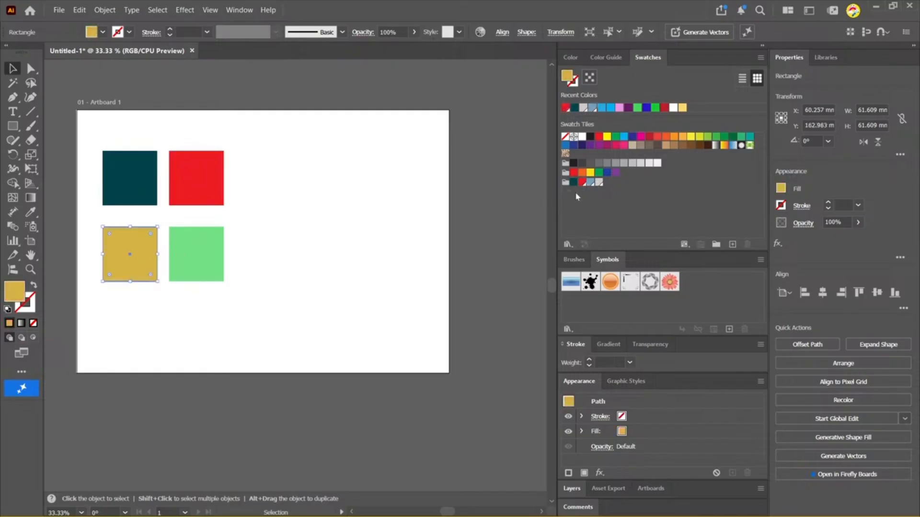
pyautogui.click(591, 183)
pyautogui.moveTo(337, 226); pyautogui.dragTo(220, 286)
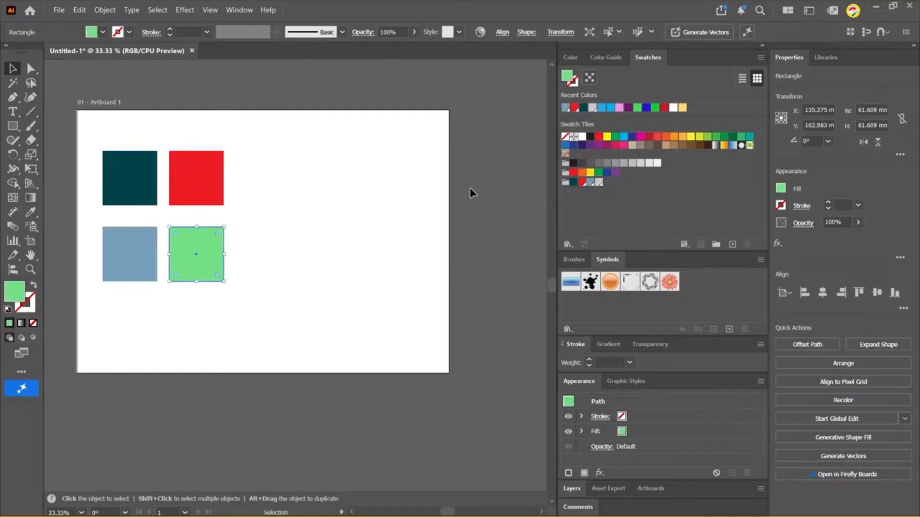
pyautogui.click(598, 183)
pyautogui.click(394, 255)
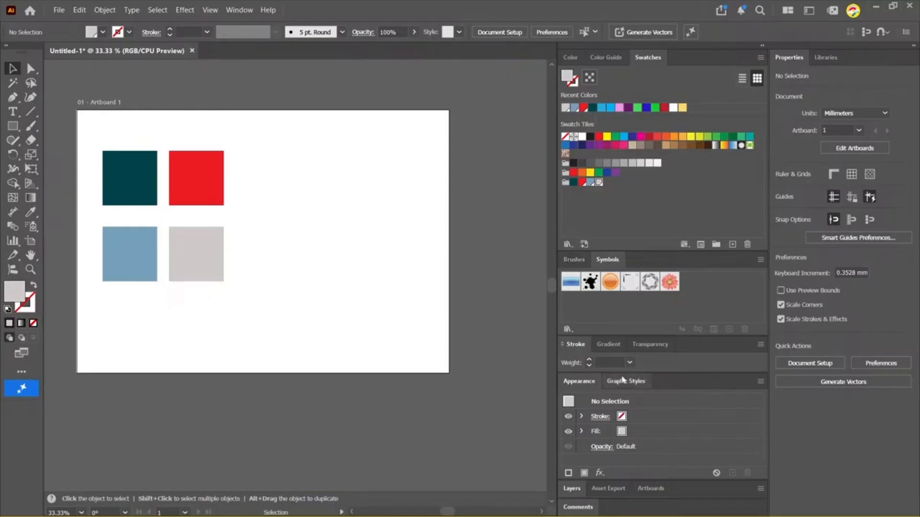
# Load the yellow-to-red gradient preset, remove its second and third color stops, and move the remaining middle stop to about 45%
pyautogui.click(603, 348)
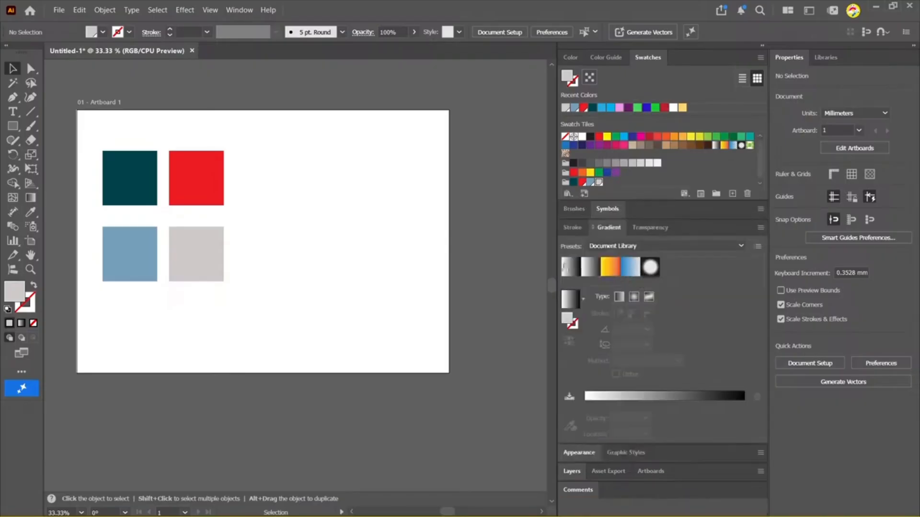
pyautogui.click(609, 278)
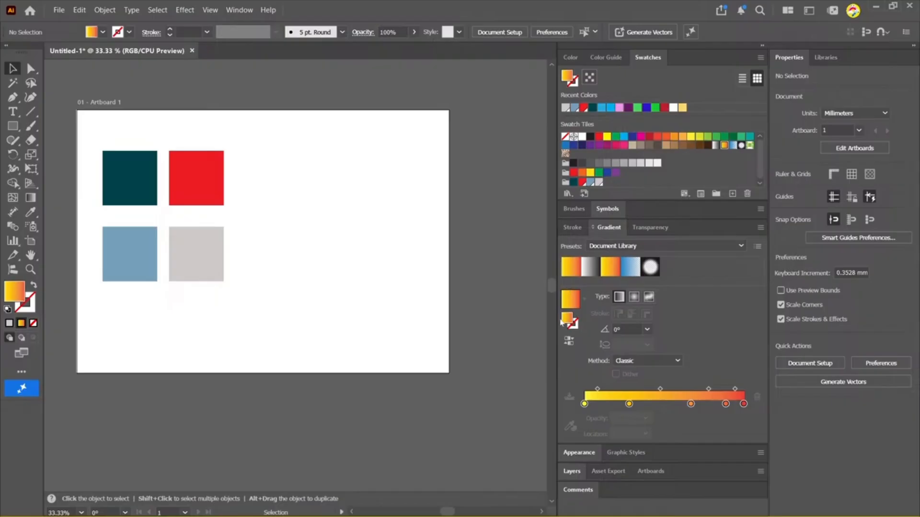
pyautogui.moveTo(629, 403); pyautogui.dragTo(625, 436)
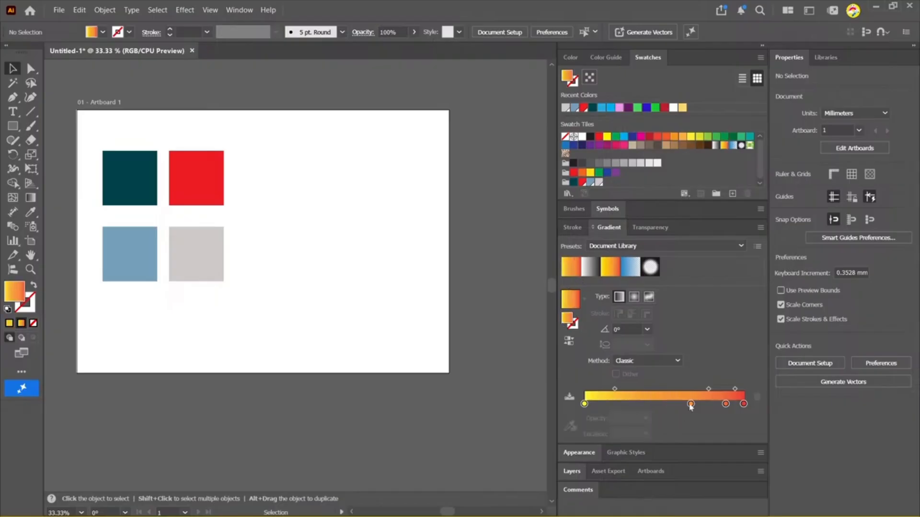
pyautogui.moveTo(690, 405); pyautogui.dragTo(655, 499)
pyautogui.moveTo(726, 404); pyautogui.dragTo(656, 408)
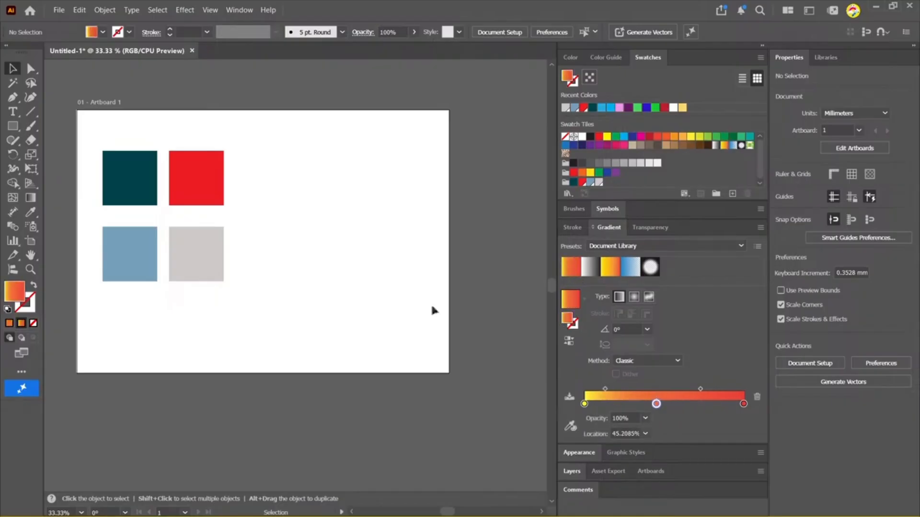
# Save the edited gradient as a swatch and add another copy of it at the end of the grayscale swatch group
pyautogui.click(574, 272)
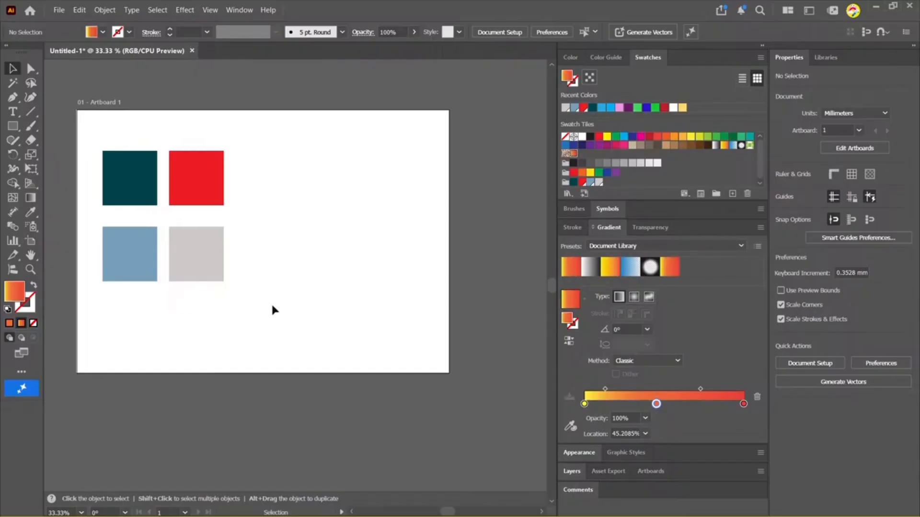
pyautogui.moveTo(14, 290)
pyautogui.mouseDown()
pyautogui.moveTo(370, 248)
pyautogui.moveTo(615, 180)
pyautogui.moveTo(582, 154)
pyautogui.mouseUp()
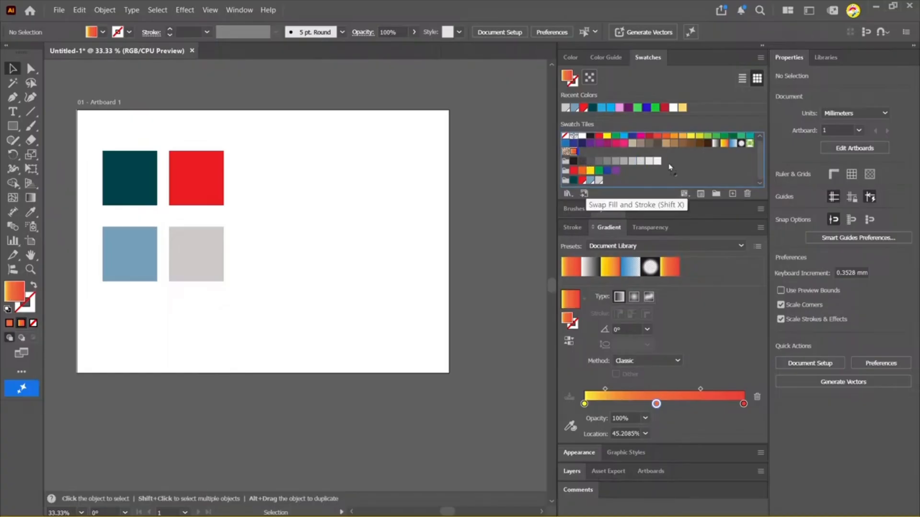
pyautogui.moveTo(670, 166); pyautogui.dragTo(670, 168)
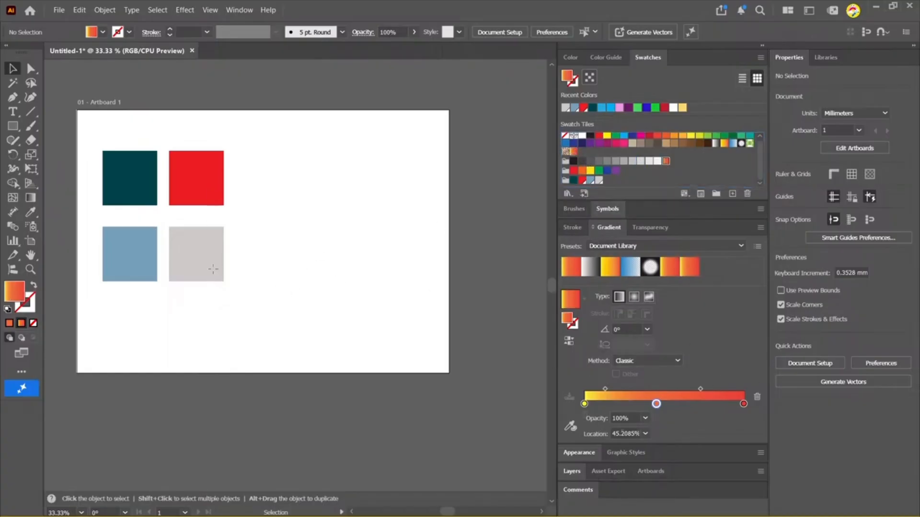
# Duplicate the light gray square beside the original and fill the copy with the saved yellow-to-red gradient swatch, leaving nothing selected
pyautogui.moveTo(214, 269); pyautogui.dragTo(291, 268)
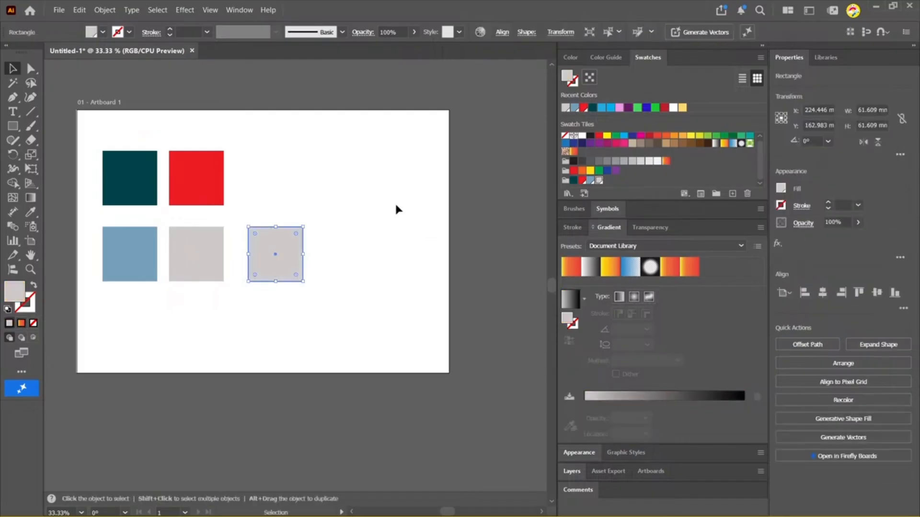
pyautogui.click(671, 165)
pyautogui.click(396, 343)
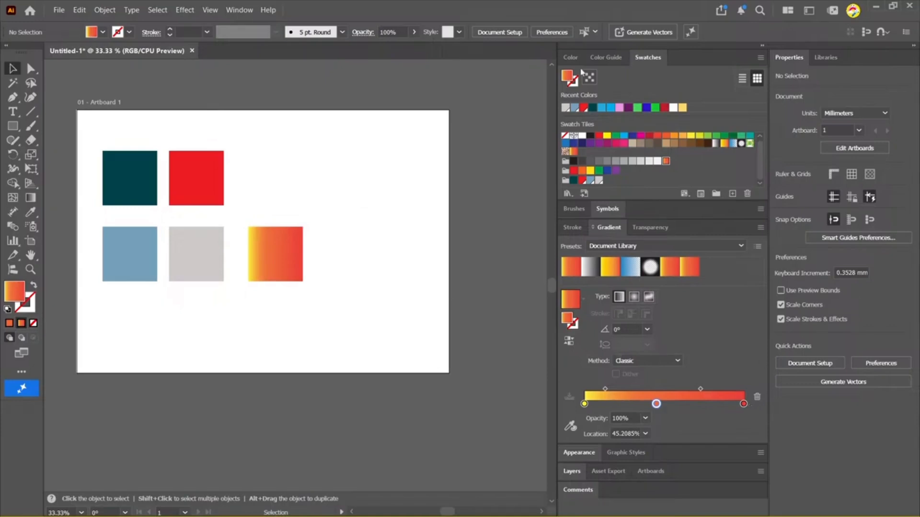
pyautogui.moveTo(198, 101); pyautogui.dragTo(227, 314)
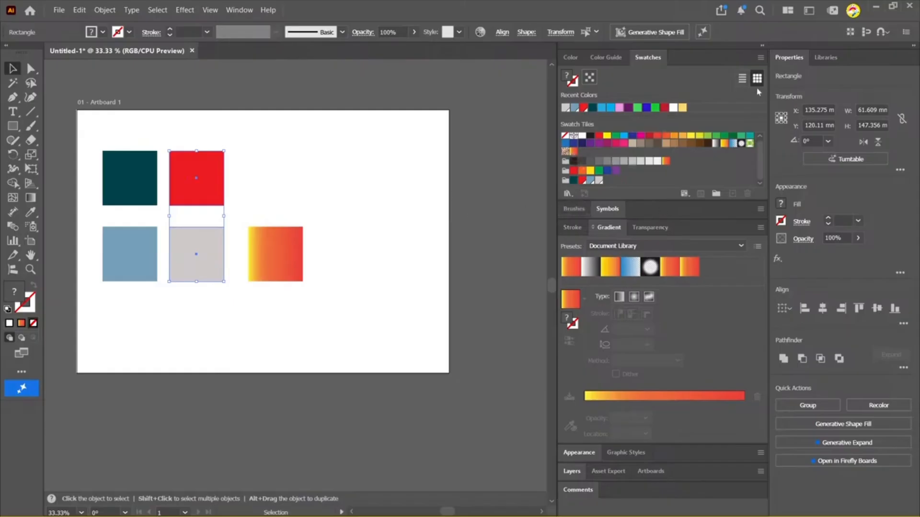
pyautogui.moveTo(392, 197); pyautogui.dragTo(257, 307)
pyautogui.moveTo(252, 152); pyautogui.dragTo(172, 206)
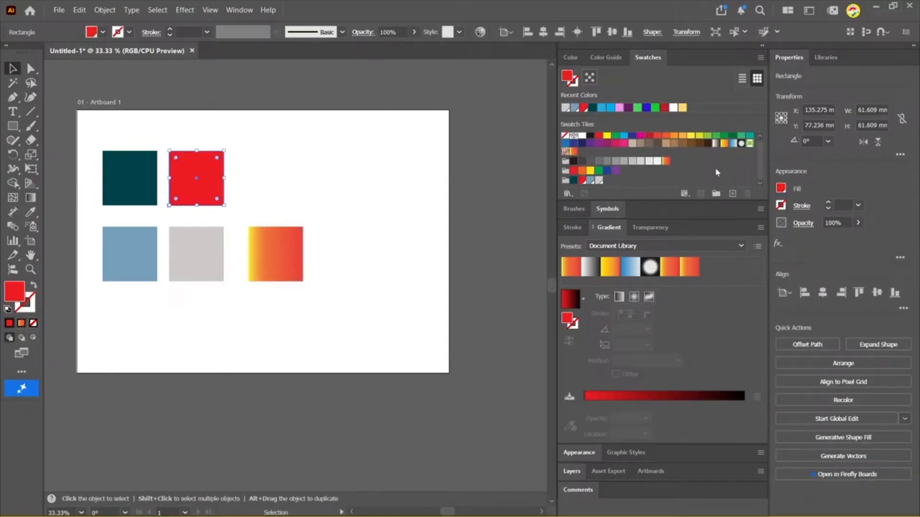
pyautogui.click(386, 173)
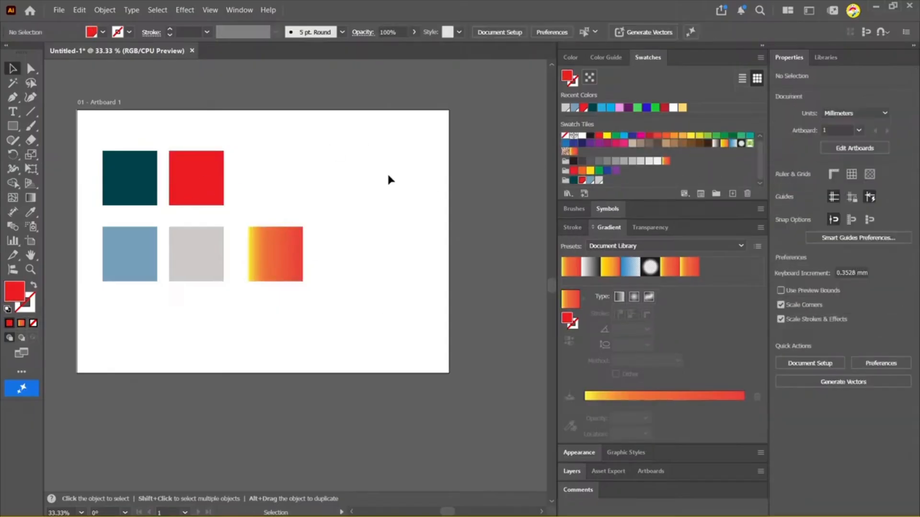
# Duplicate the dark teal square onto the empty side of the artboard and shrink the copy to about 27 mm square
pyautogui.moveTo(120, 179); pyautogui.dragTo(394, 163)
pyautogui.hotkey('ctrl', 'z')
pyautogui.click(436, 132)
pyautogui.moveTo(448, 124); pyautogui.dragTo(402, 185)
pyautogui.moveTo(403, 152); pyautogui.dragTo(373, 164)
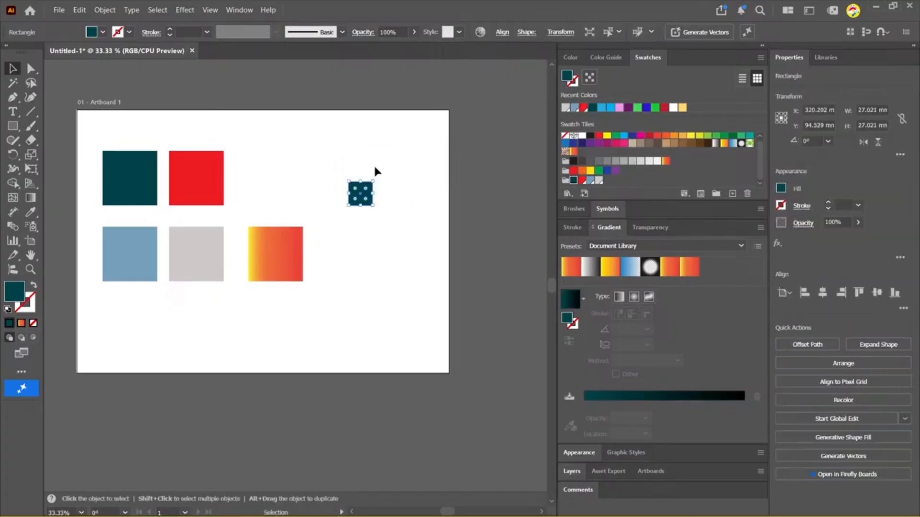
# Duplicate the small teal square diagonally up to the right so their corners meet, and select both squares
pyautogui.moveTo(360, 201); pyautogui.dragTo(382, 179)
pyautogui.moveTo(341, 120); pyautogui.dragTo(406, 205)
pyautogui.press('v')
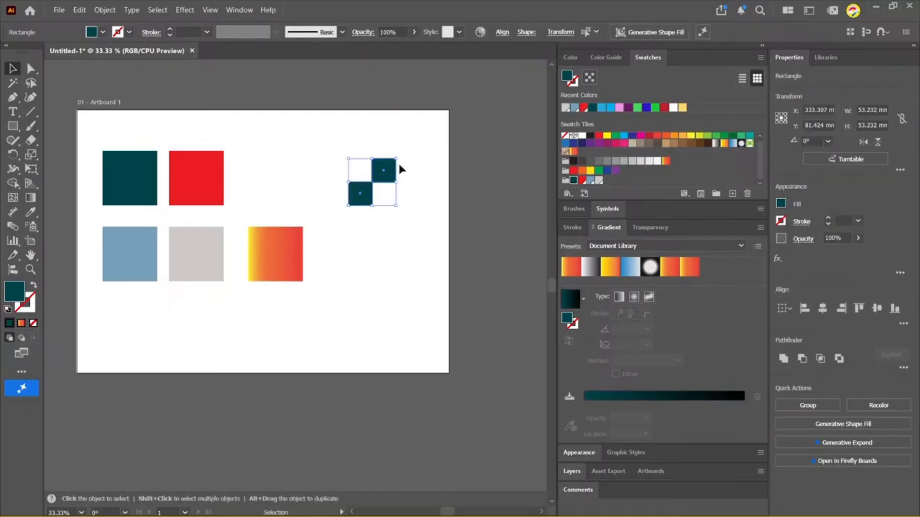
# Try filling the two empty corners of the small checker block with a rotated copy of the pair, and delete the extra squares
pyautogui.moveTo(405, 163); pyautogui.dragTo(425, 225)
pyautogui.click(423, 205)
pyautogui.click(371, 180)
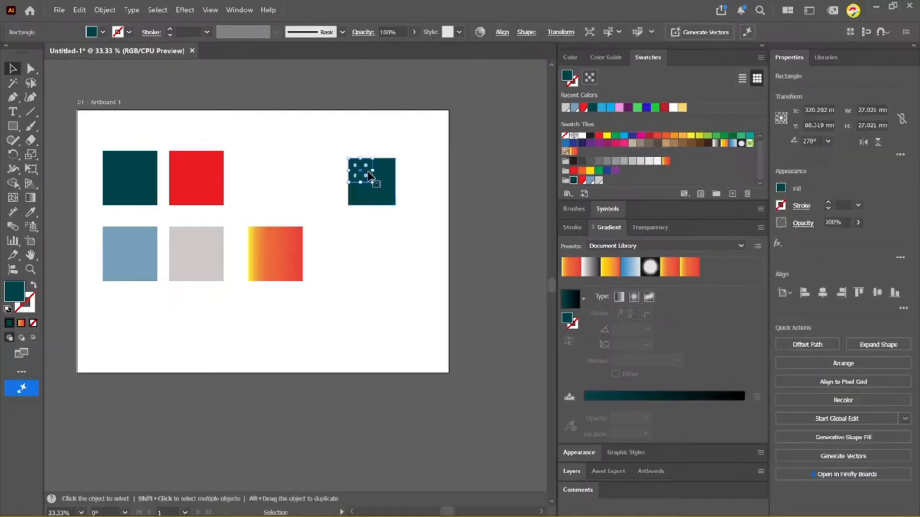
pyautogui.press('Delete')
pyautogui.click(388, 196)
pyautogui.press('Delete')
pyautogui.moveTo(447, 266); pyautogui.dragTo(345, 159)
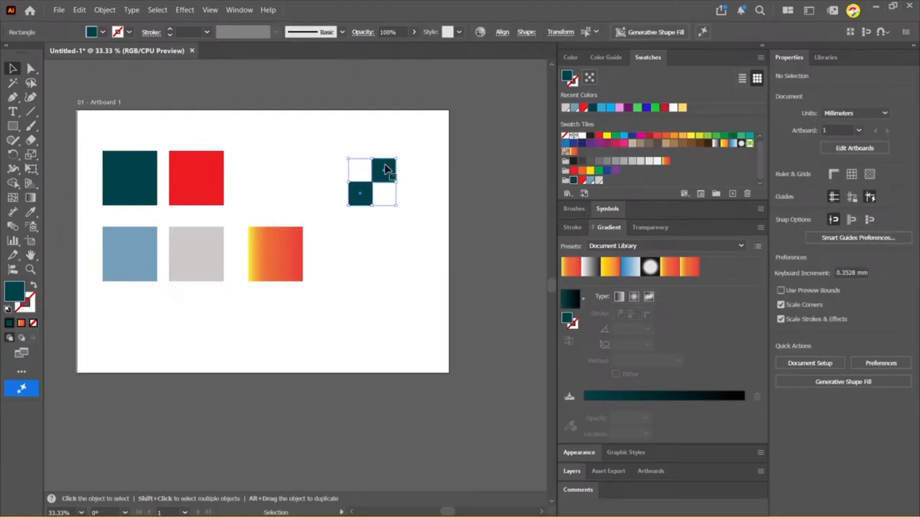
# Reposition the upper small teal square so its corner lines up with the lower square's corner, leaving nothing selected
pyautogui.scroll(3, 373, 120)
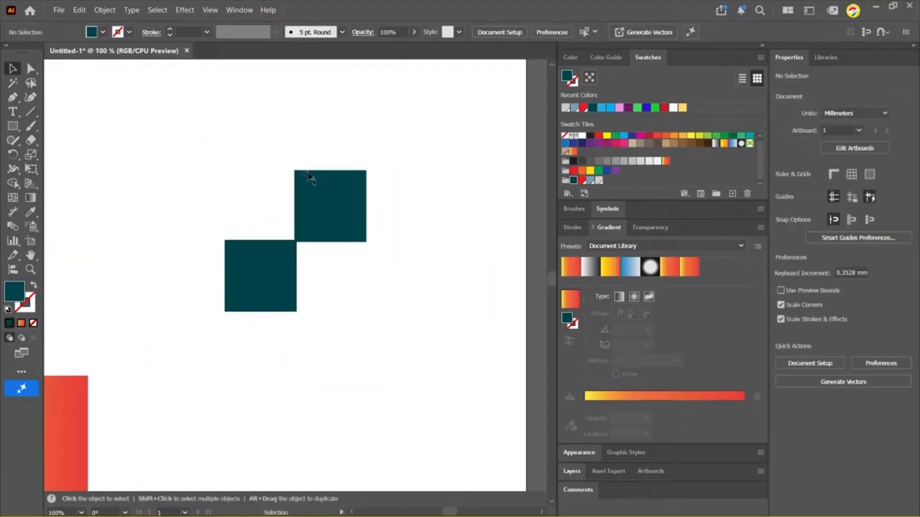
pyautogui.click(309, 199)
pyautogui.click(290, 125)
pyautogui.moveTo(309, 199); pyautogui.dragTo(334, 217)
pyautogui.moveTo(424, 267); pyautogui.dragTo(343, 188)
pyautogui.click(410, 185)
pyautogui.scroll(-4, 420, 201)
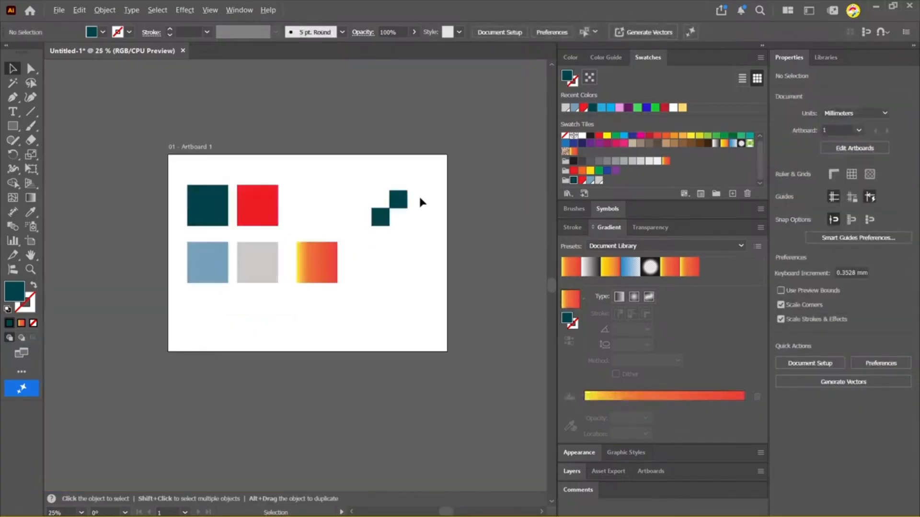
# Save the two diagonal small teal squares as a pattern swatch at the end of the grayscale swatch group
pyautogui.scroll(2, 426, 233)
pyautogui.moveTo(392, 234); pyautogui.dragTo(438, 234)
pyautogui.scroll(-1, 461, 235)
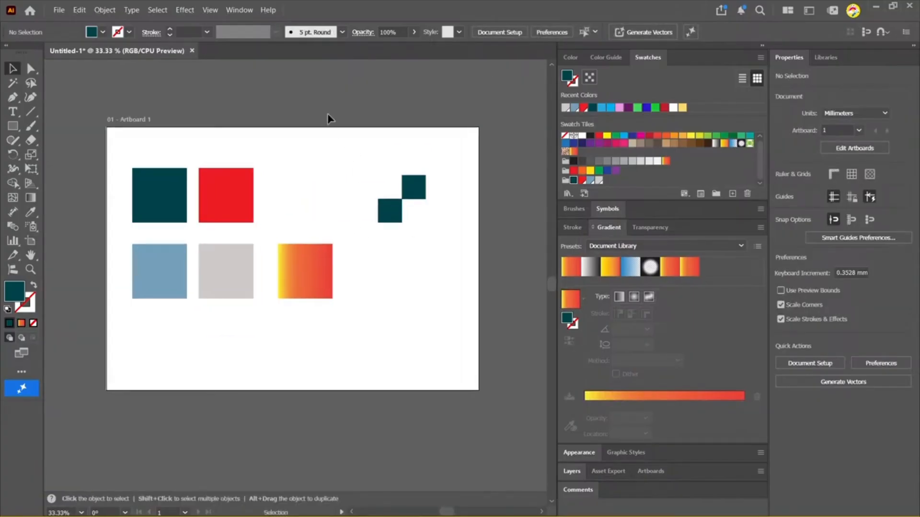
pyautogui.moveTo(328, 119); pyautogui.dragTo(471, 229)
pyautogui.moveTo(318, 113); pyautogui.dragTo(475, 232)
pyautogui.moveTo(415, 190)
pyautogui.mouseDown()
pyautogui.moveTo(445, 109)
pyautogui.moveTo(674, 152)
pyautogui.moveTo(671, 166)
pyautogui.mouseUp()
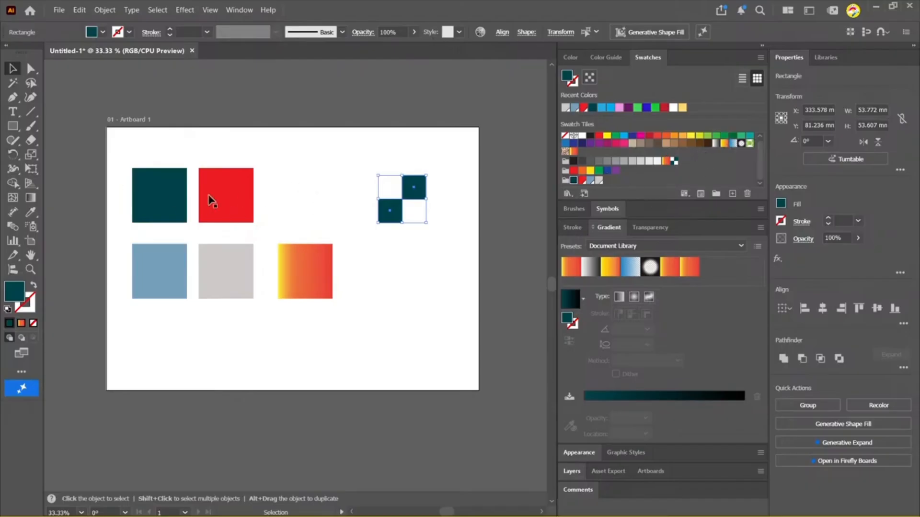
# Enlarge the red square proportionally and delete the gradient square and the light gray square around it
pyautogui.click(234, 204)
pyautogui.moveTo(255, 226); pyautogui.dragTo(307, 276)
pyautogui.click(312, 317)
pyautogui.click(301, 288)
pyautogui.press('Delete')
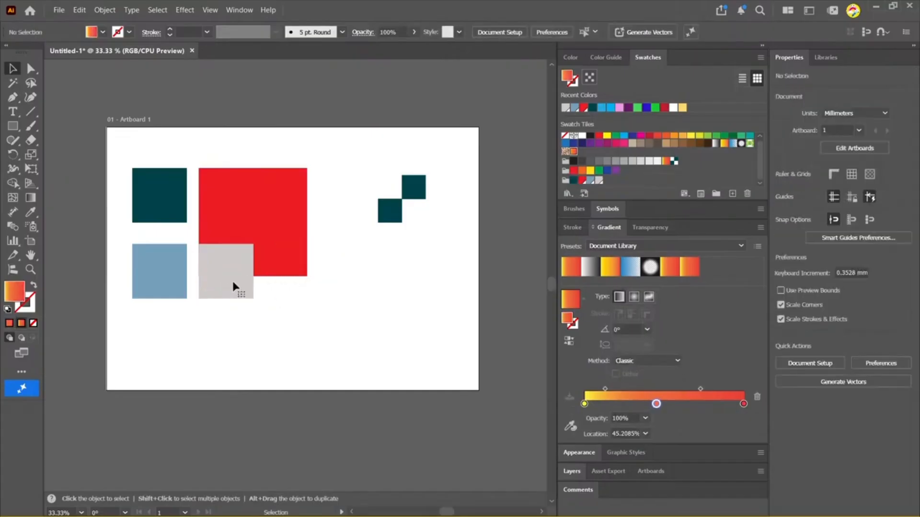
pyautogui.click(232, 281)
pyautogui.press('Delete')
# Enlarge the red square further to about 176 mm and fill it with the new checkered pattern swatch, leaving nothing selected
pyautogui.click(305, 274)
pyautogui.moveTo(307, 277); pyautogui.dragTo(355, 324)
pyautogui.click(674, 162)
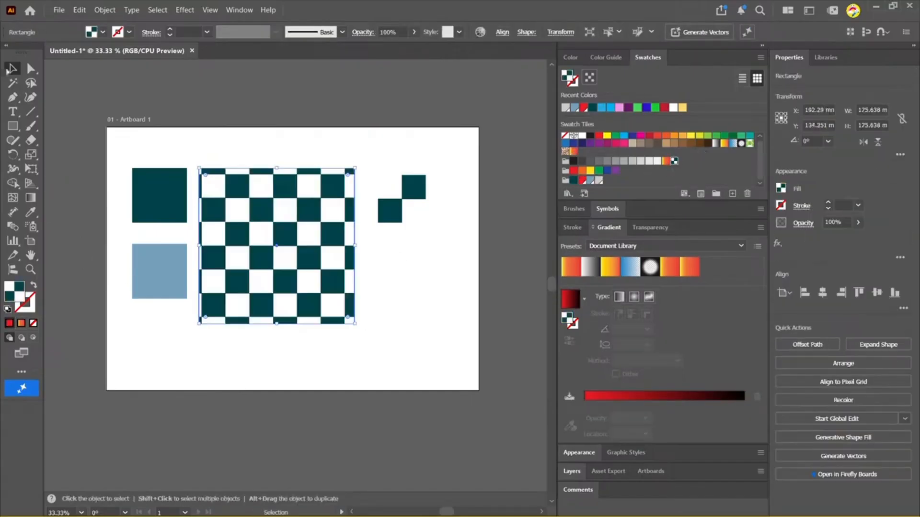
pyautogui.click(304, 133)
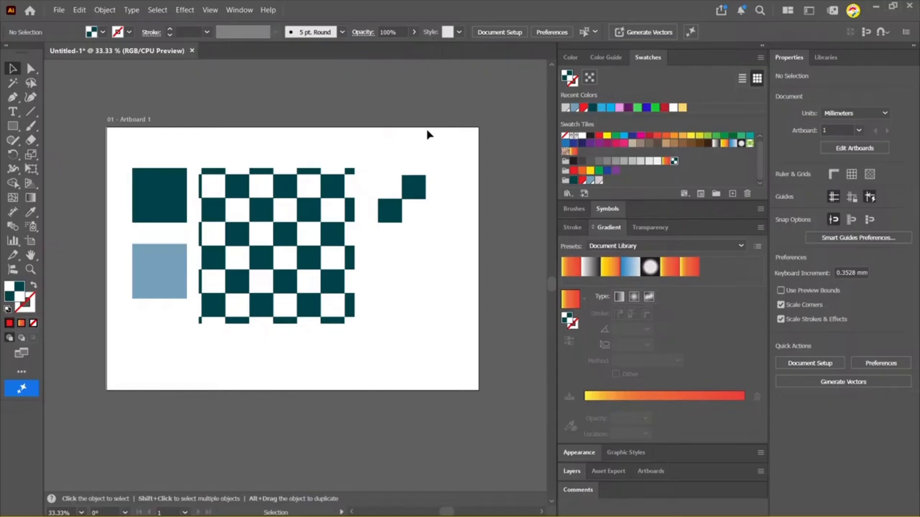
# Fill the large dark teal square with the yellow-to-red gradient and move its middle color stop to about 69%
pyautogui.click(168, 186)
pyautogui.press('.')
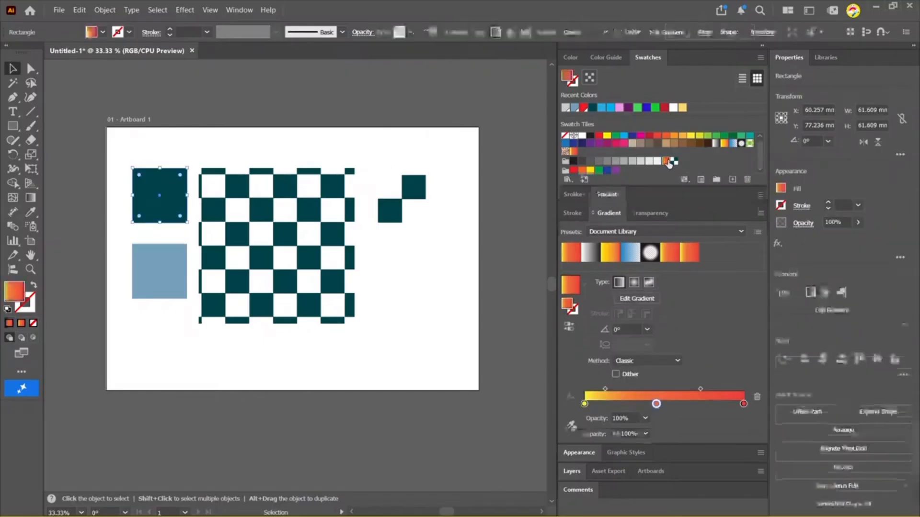
pyautogui.moveTo(656, 404); pyautogui.dragTo(693, 405)
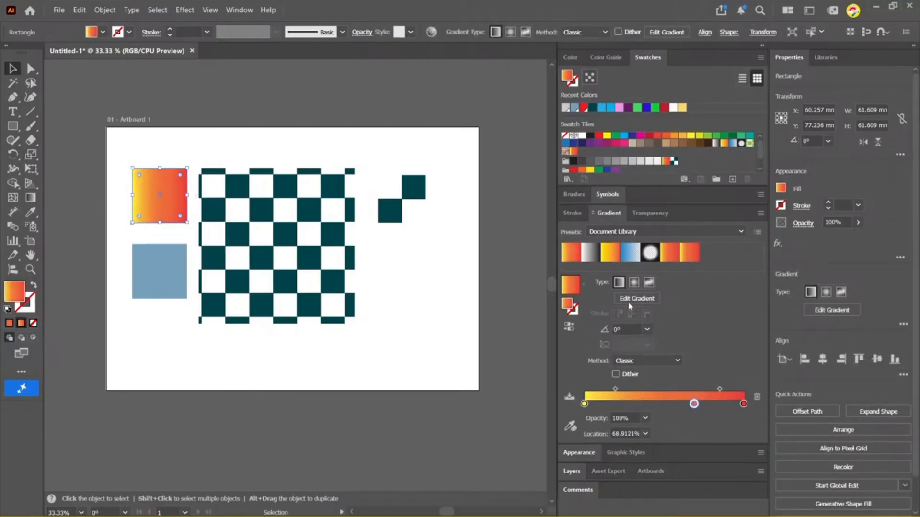
pyautogui.click(343, 128)
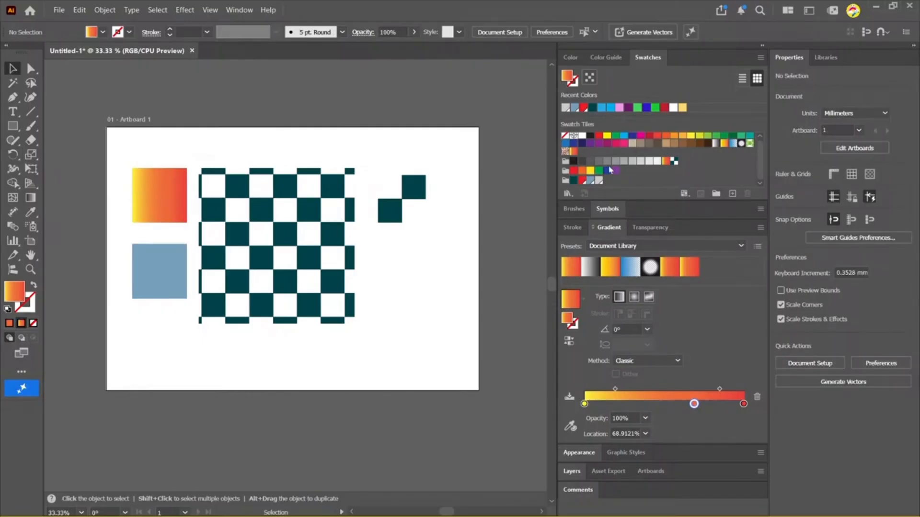
# Draw a circle about 46 mm in diameter below the two small teal squares using the Ellipse tool
pyautogui.click(140, 264)
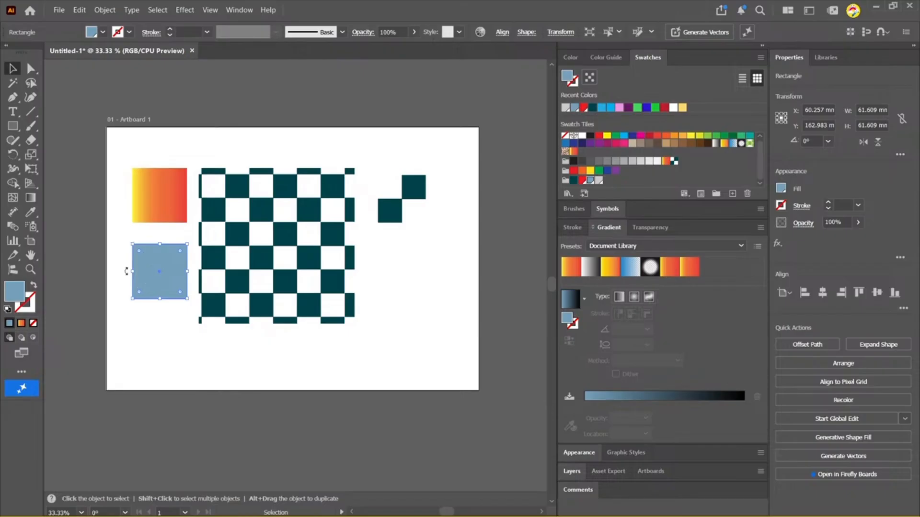
pyautogui.click(404, 207)
pyautogui.press('m')
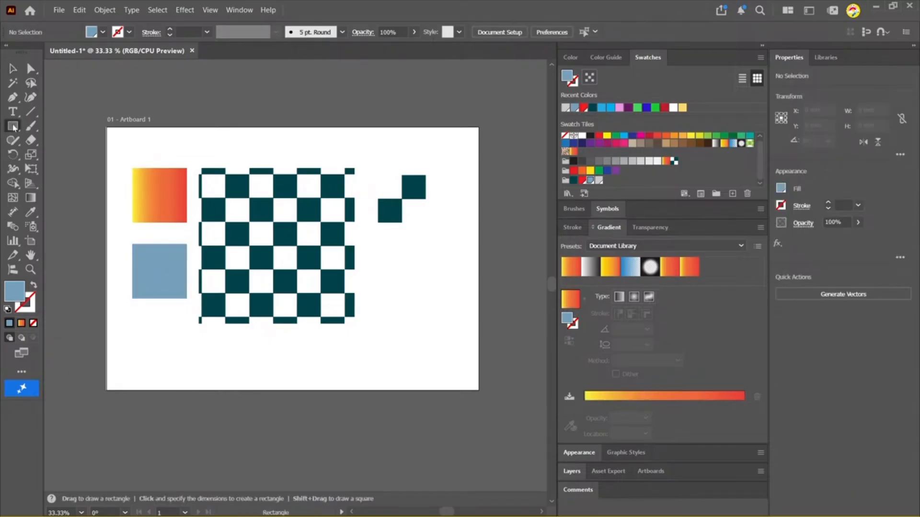
pyautogui.moveTo(13, 127); pyautogui.dragTo(71, 160)
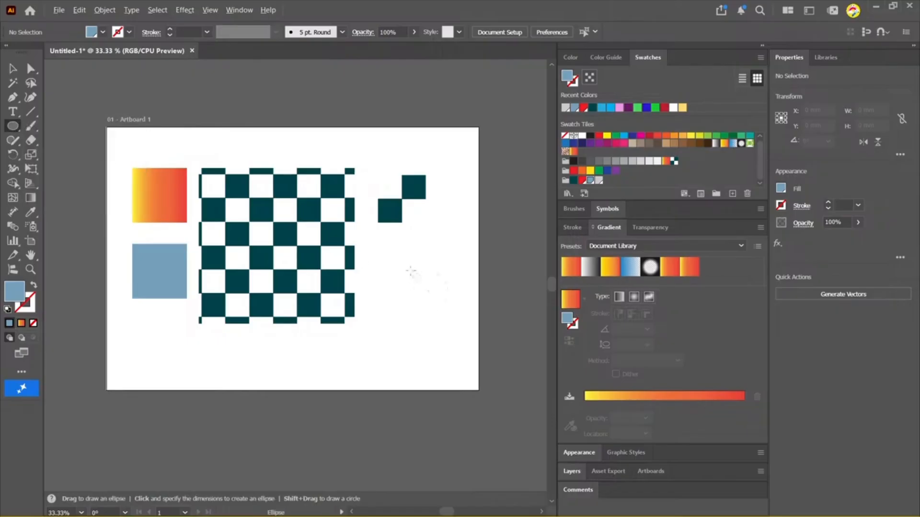
pyautogui.moveTo(408, 271); pyautogui.dragTo(449, 312)
pyautogui.click(13, 68)
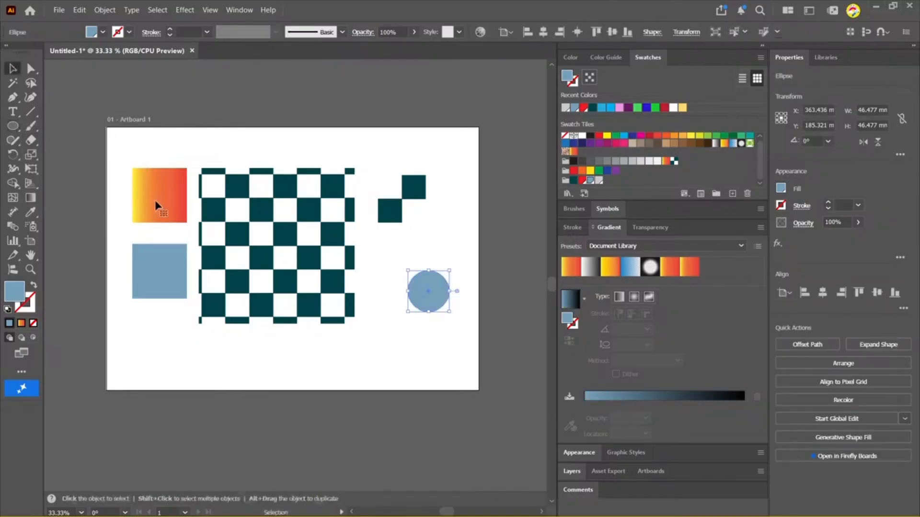
pyautogui.click(156, 206)
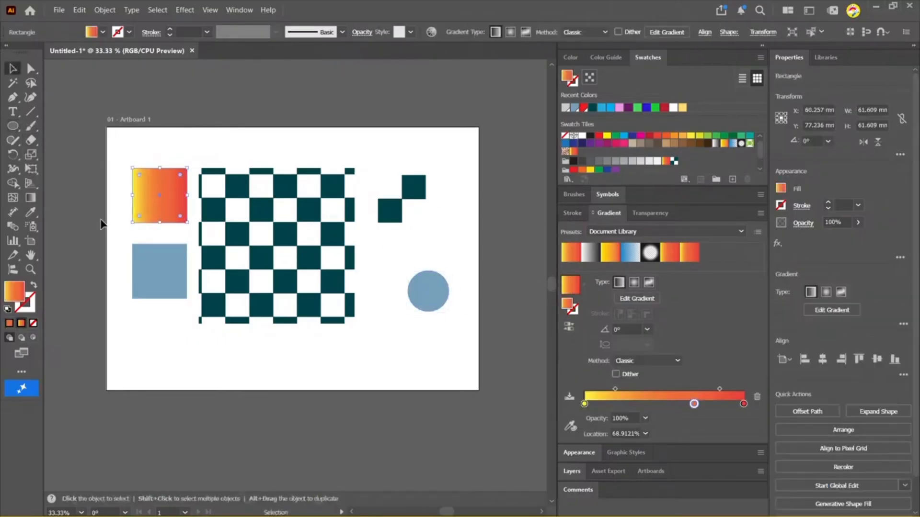
pyautogui.scroll(-2, 671, 157)
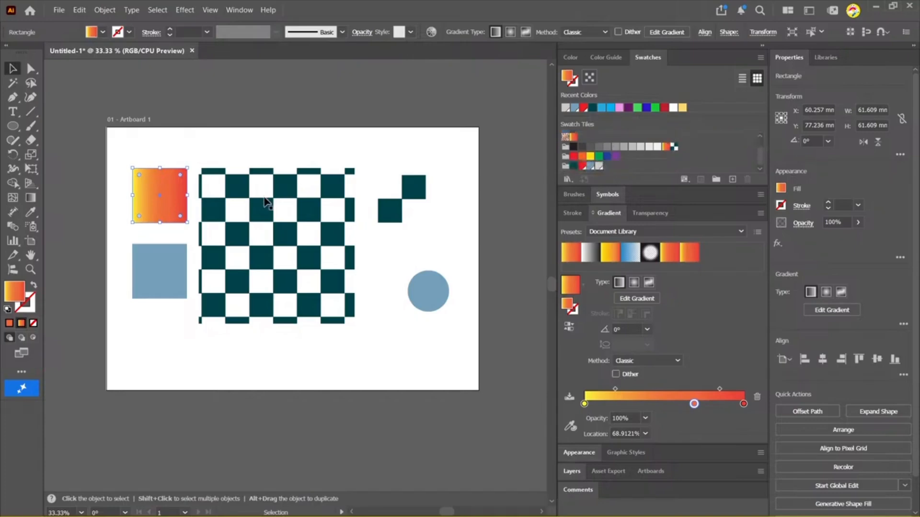
pyautogui.click(324, 127)
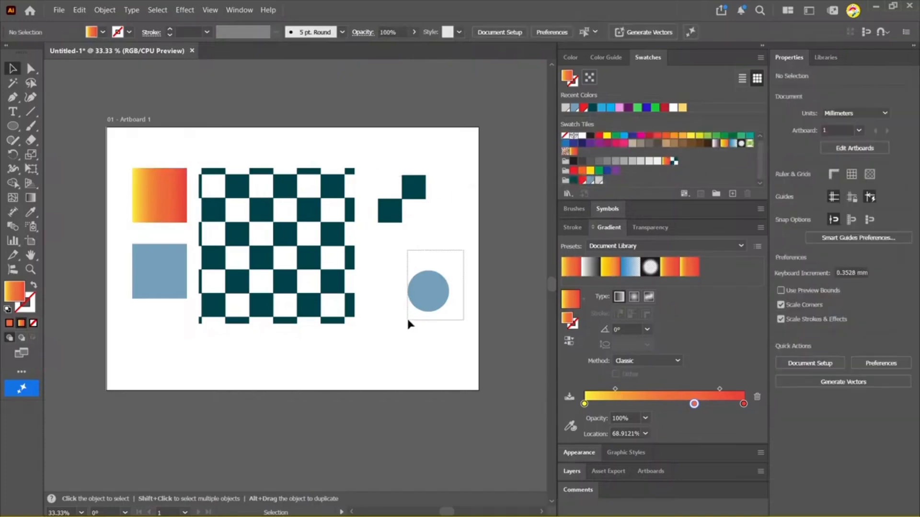
# Fill the blue circle with the custom group's light gray swatch and leave nothing selected
pyautogui.click(416, 305)
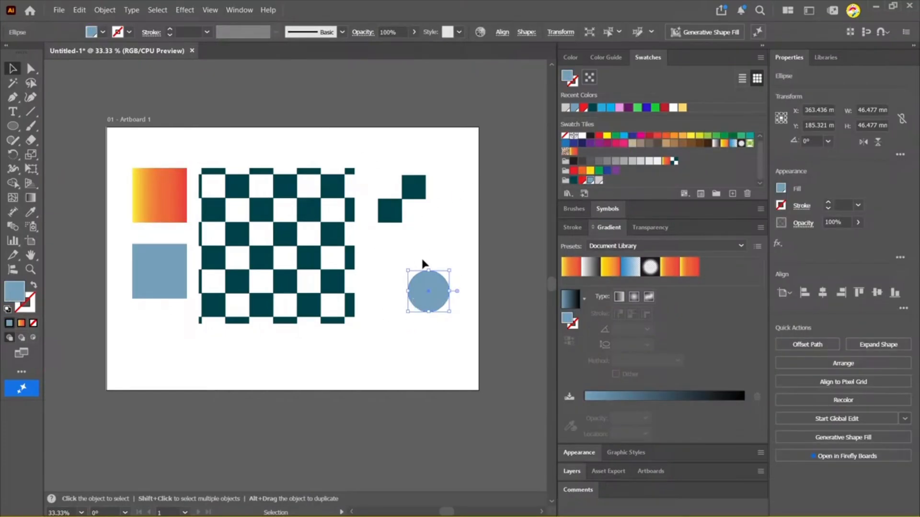
pyautogui.click(599, 181)
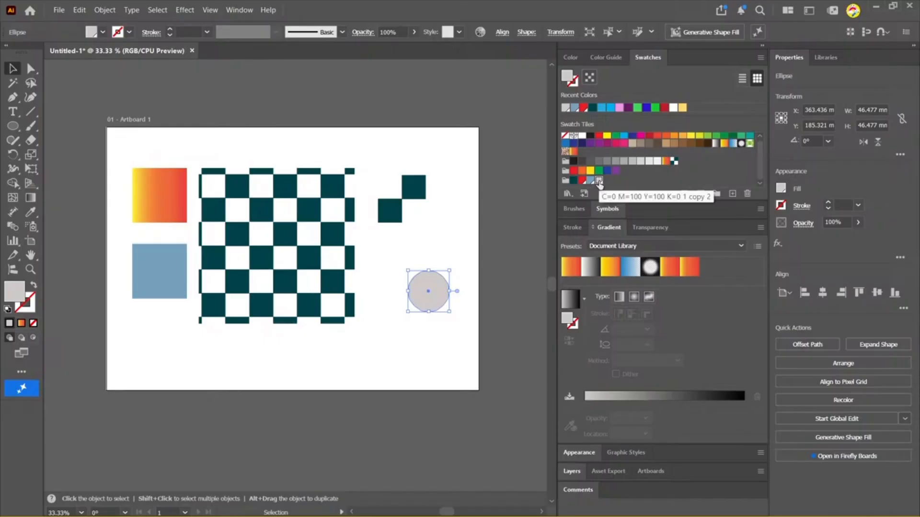
pyautogui.click(456, 222)
# Duplicate the light gray circle directly below and fill the copy with the grayscale group's yellow-to-red gradient swatch
pyautogui.moveTo(434, 285); pyautogui.dragTo(429, 336)
pyautogui.click(499, 363)
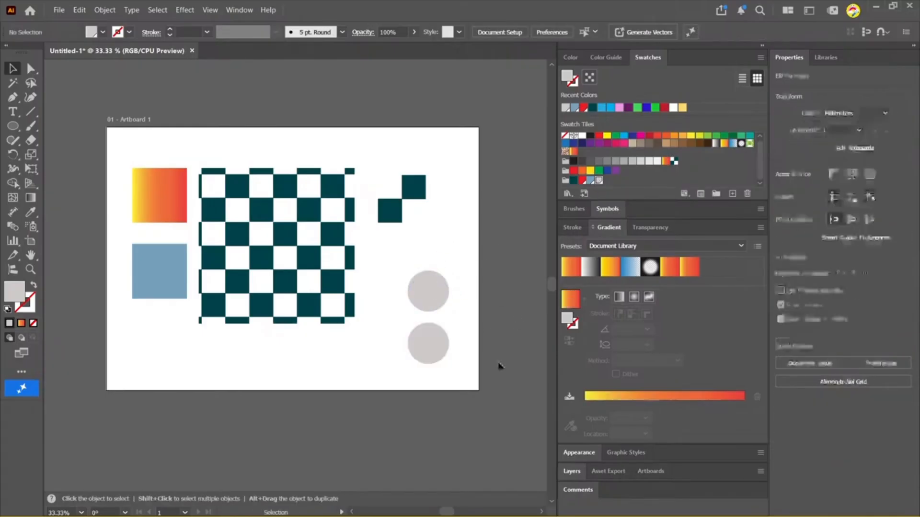
pyautogui.click(425, 340)
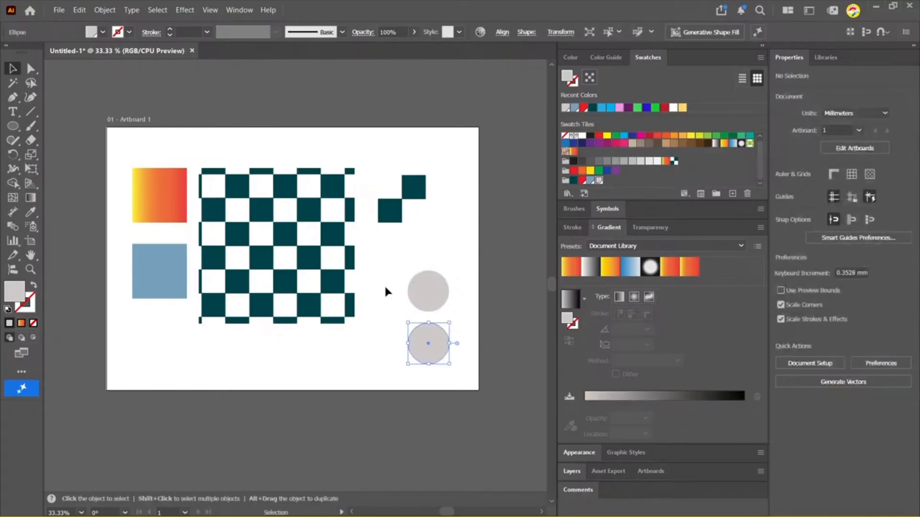
pyautogui.click(666, 162)
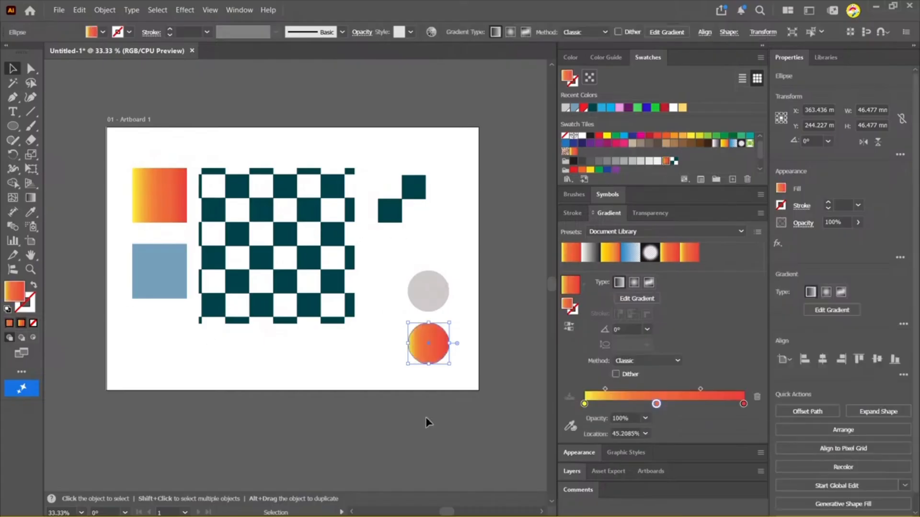
pyautogui.moveTo(467, 388); pyautogui.dragTo(414, 330)
# Try filling the blue square with the checkered pattern swatch, and undo the fill
pyautogui.click(172, 276)
pyautogui.click(674, 161)
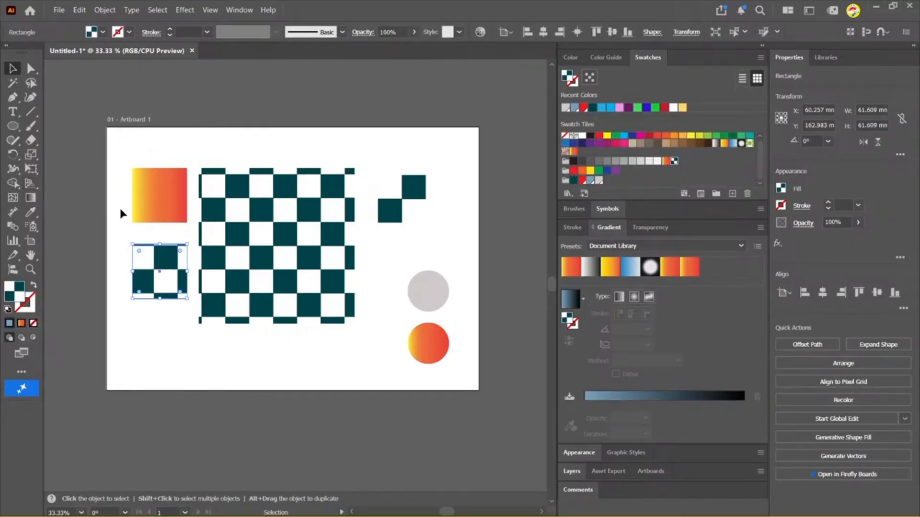
pyautogui.click(211, 243)
pyautogui.hotkey('ctrl', 'z')
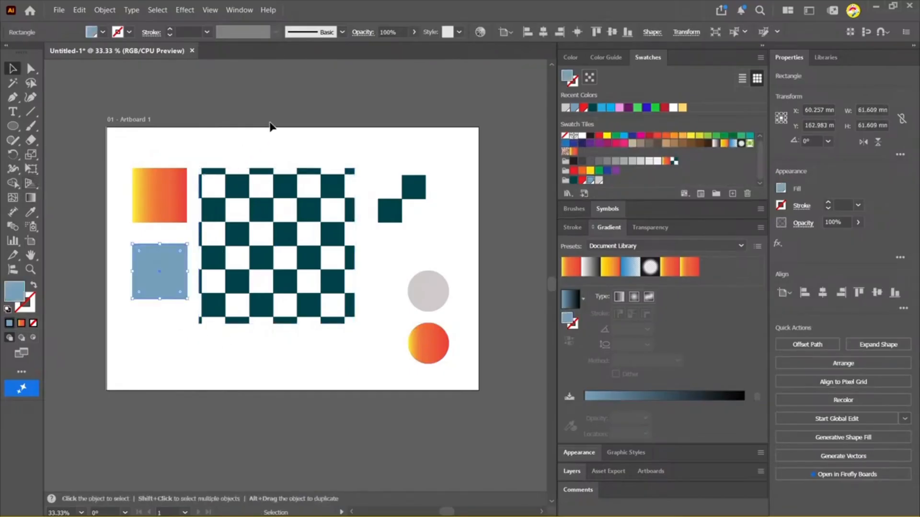
# Set a uniform 50% scale for the large checkered square, transforming only the pattern and excluding the object, strokes and effects
pyautogui.moveTo(304, 135); pyautogui.dragTo(254, 255)
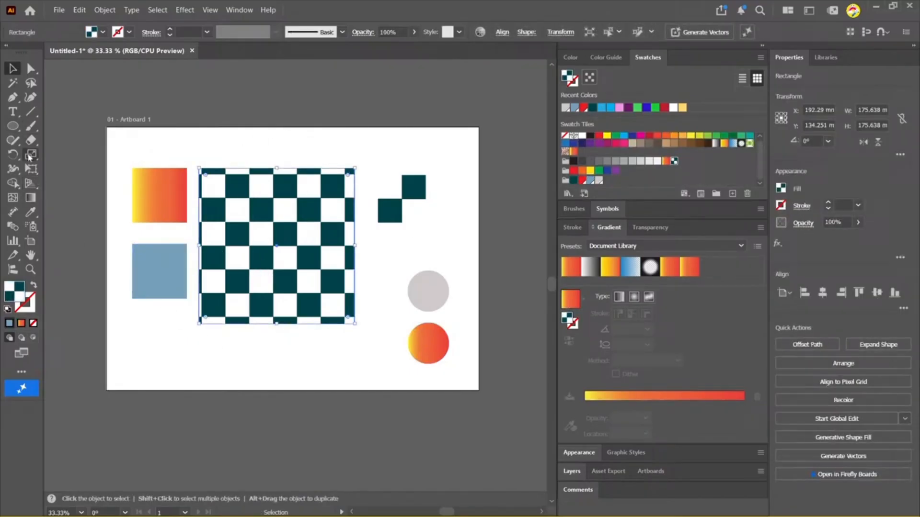
pyautogui.doubleClick(30, 157)
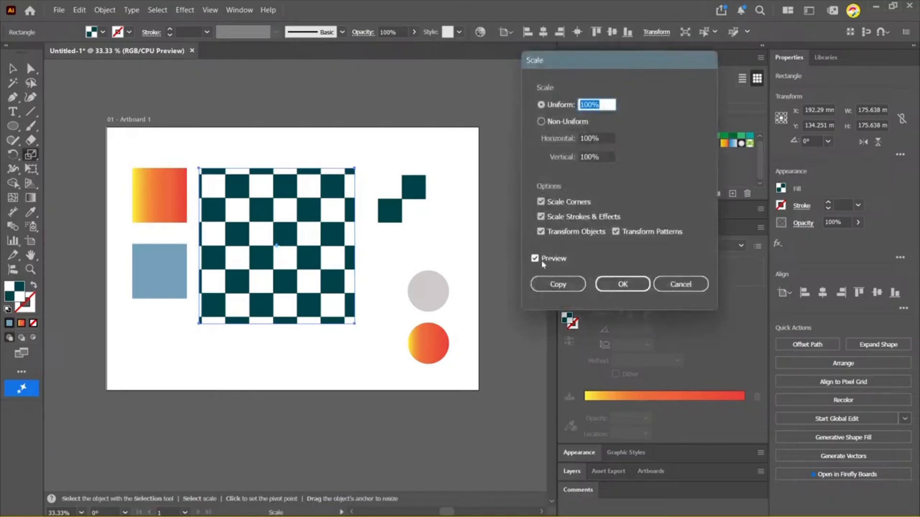
pyautogui.click(541, 231)
pyautogui.click(551, 216)
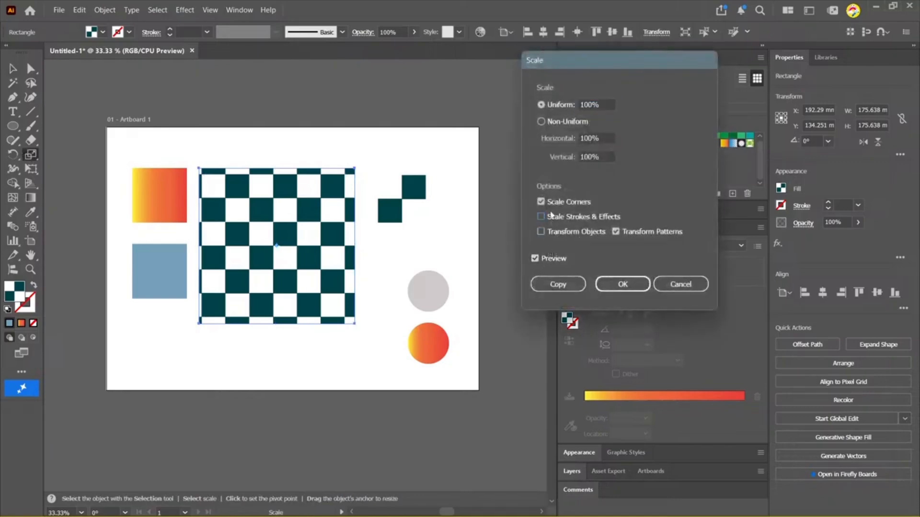
pyautogui.click(602, 100)
pyautogui.write('50')
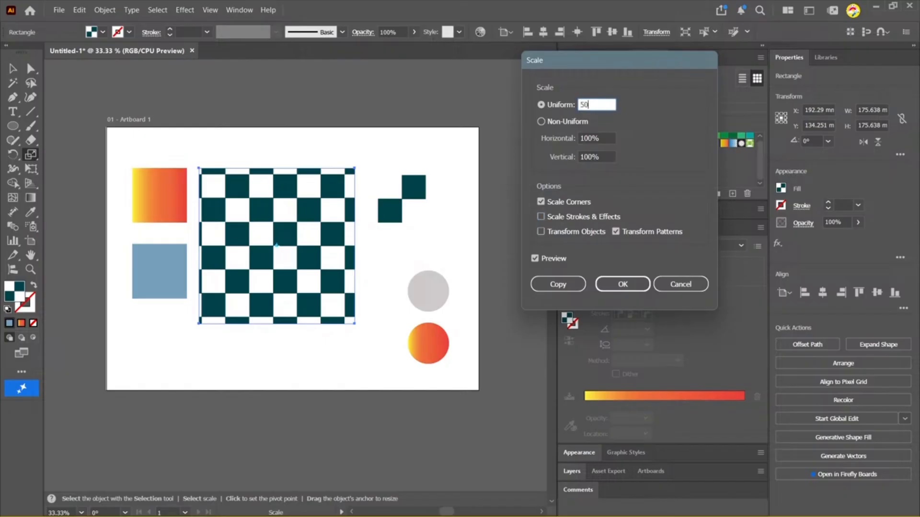
# Compare the checkered pattern with the scaling preview off and on, apply the scaling, and clear the selection
pyautogui.click(535, 258)
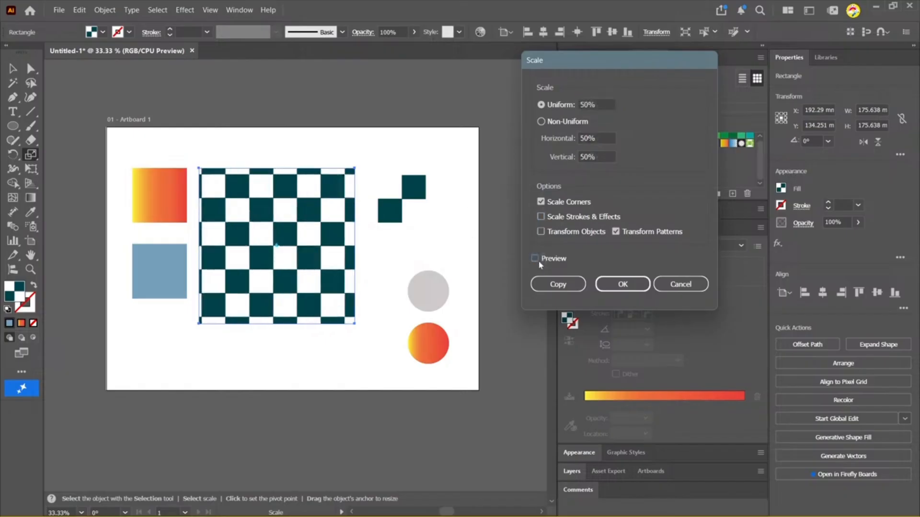
pyautogui.click(535, 259)
pyautogui.click(535, 259)
pyautogui.click(536, 259)
pyautogui.click(535, 259)
pyautogui.click(535, 259)
pyautogui.click(622, 284)
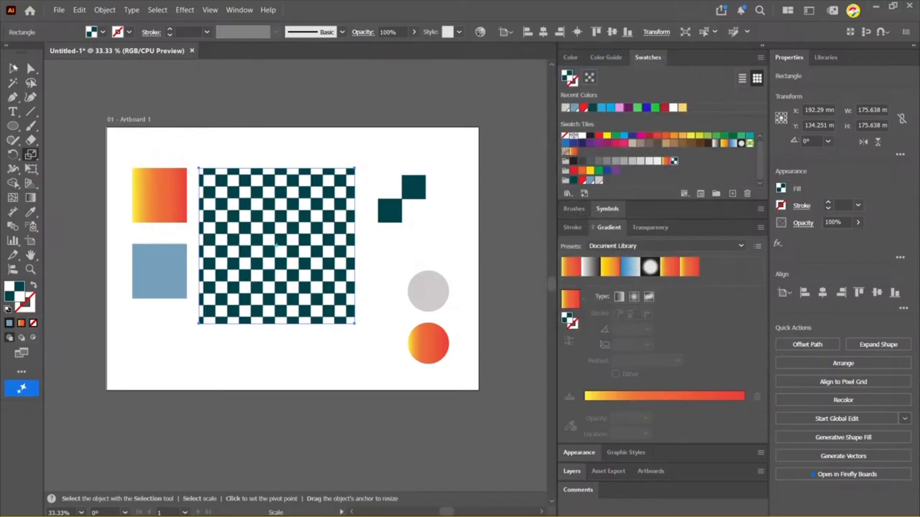
pyautogui.press('v')
pyautogui.click(304, 117)
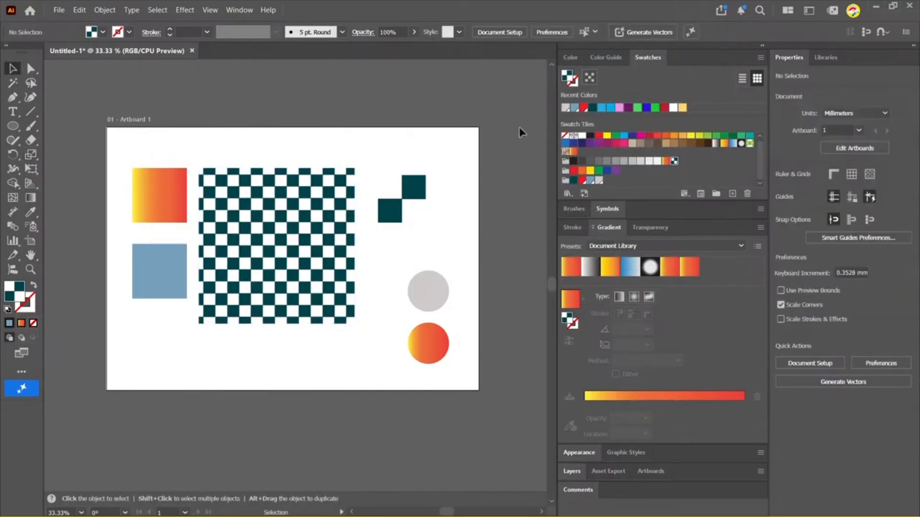
# Look through the Color, Color Guide and Swatches panels while reviewing the finished shapes
pyautogui.click(572, 58)
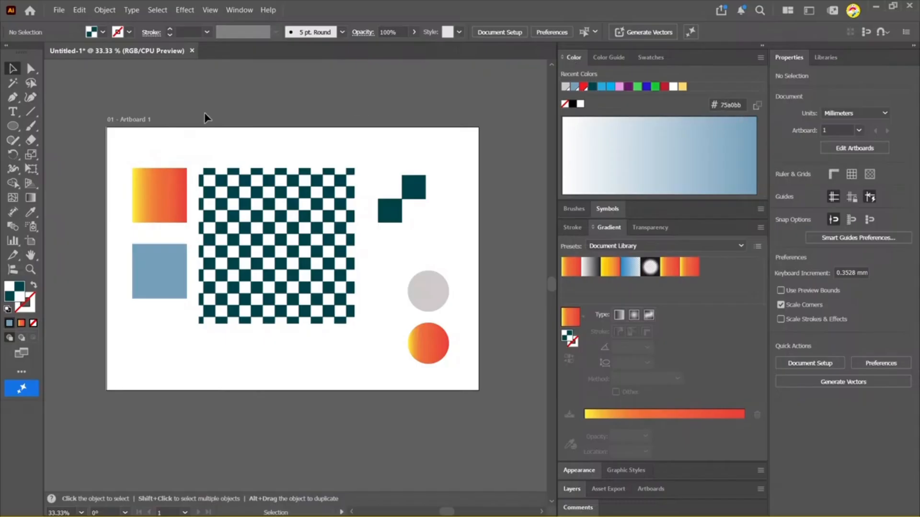
pyautogui.moveTo(137, 128); pyautogui.dragTo(470, 392)
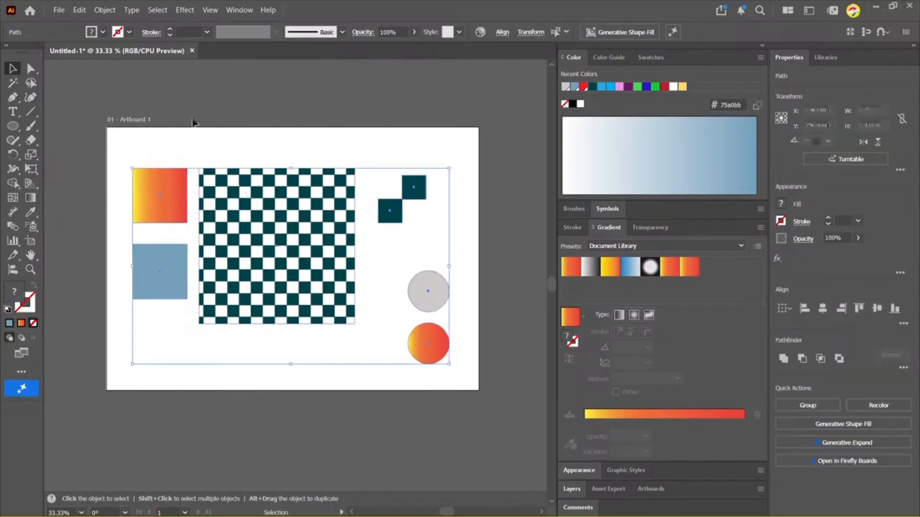
pyautogui.click(188, 122)
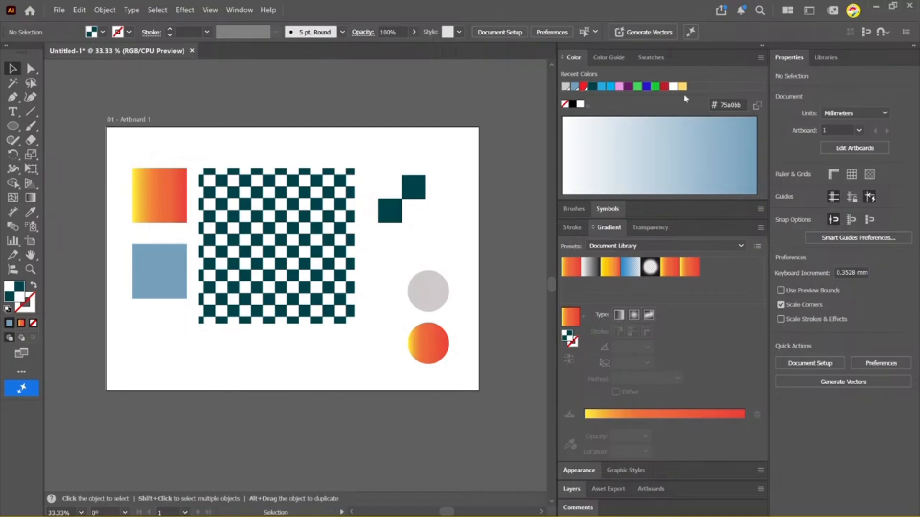
pyautogui.click(601, 58)
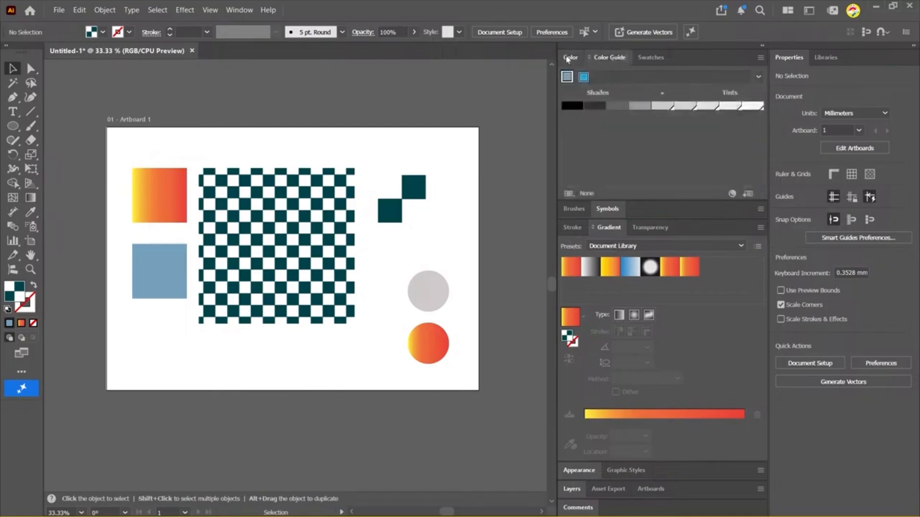
pyautogui.click(574, 58)
pyautogui.click(596, 58)
pyautogui.click(649, 58)
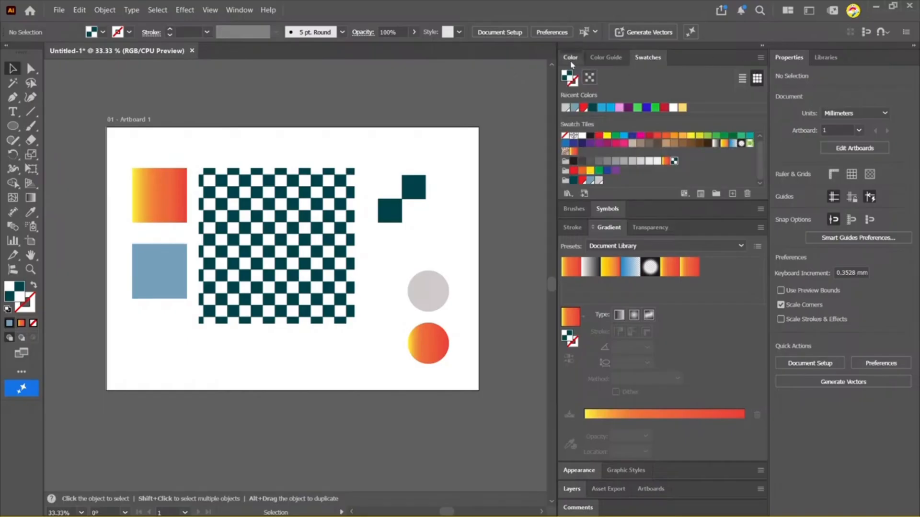
# Float the Color and Color Guide panels over the artboard and try the Triad and another harmony rule
pyautogui.moveTo(573, 58); pyautogui.dragTo(286, 180)
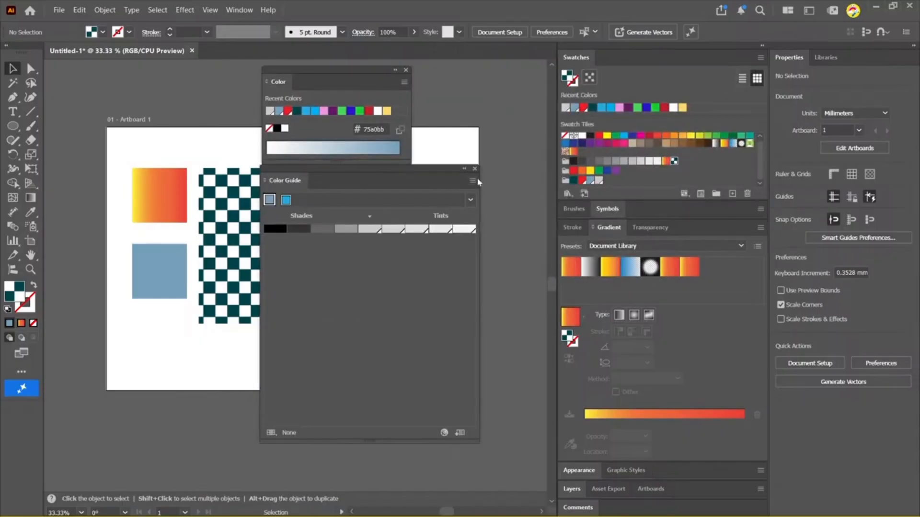
pyautogui.click(471, 200)
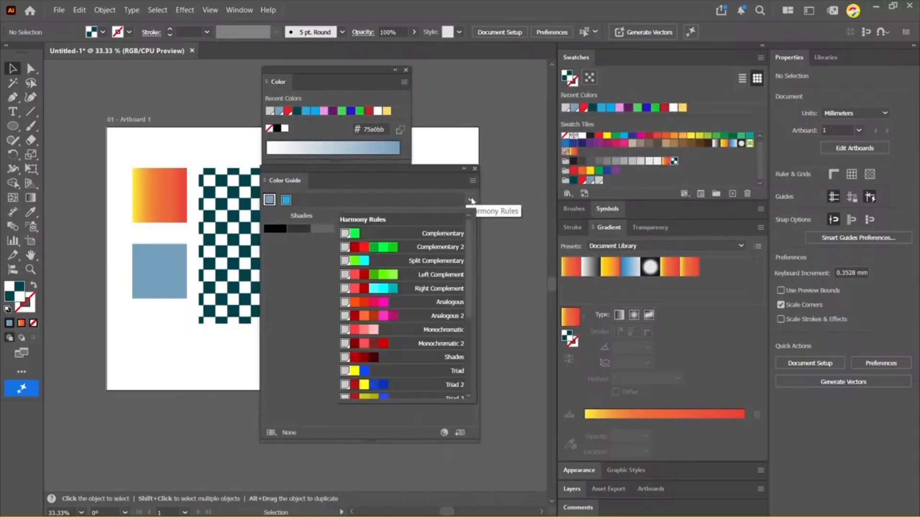
pyautogui.scroll(-2, 411, 288)
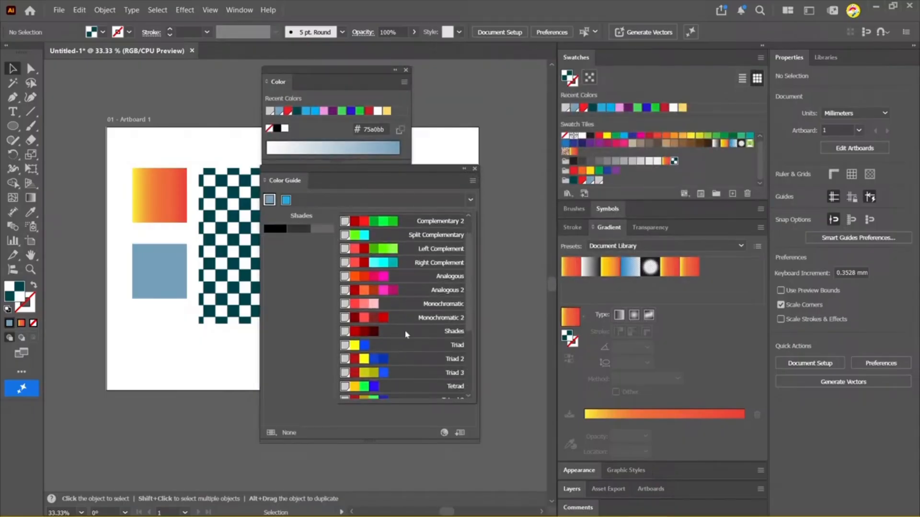
pyautogui.click(392, 345)
pyautogui.click(470, 200)
pyautogui.click(401, 382)
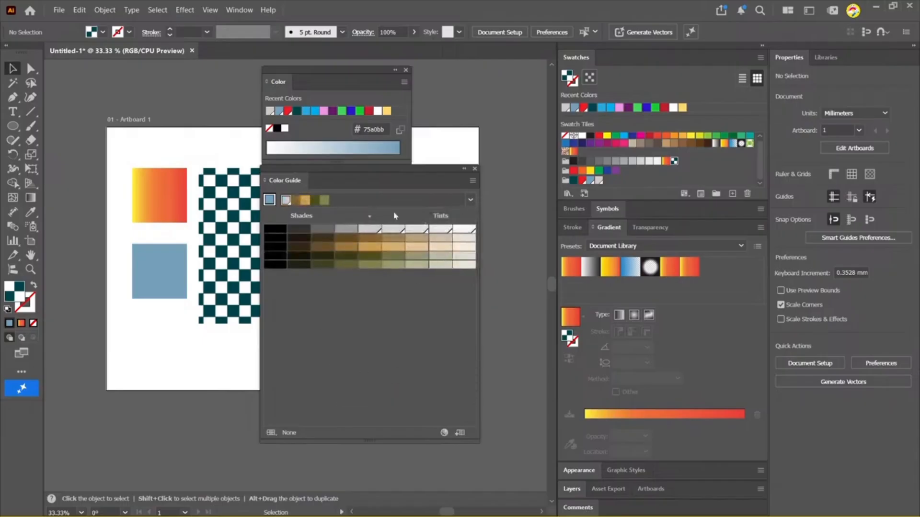
# Close the floating Color Guide and Color panels, leaving only Swatches docked in that group
pyautogui.click(474, 181)
pyautogui.moveTo(433, 167); pyautogui.dragTo(436, 168)
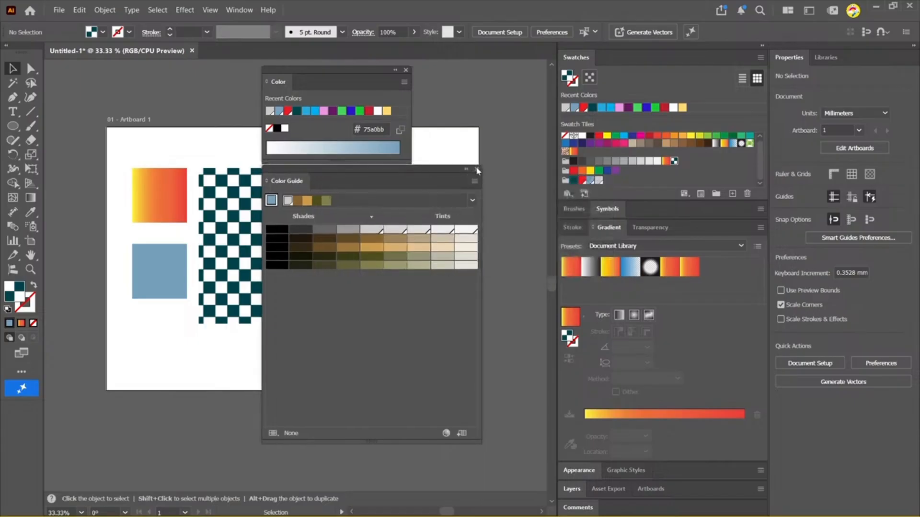
pyautogui.click(477, 170)
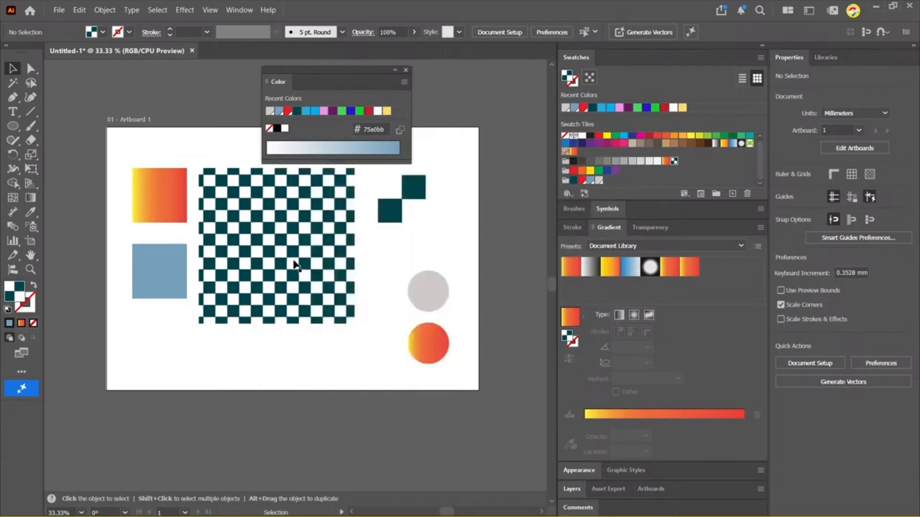
pyautogui.moveTo(335, 69); pyautogui.dragTo(425, 97)
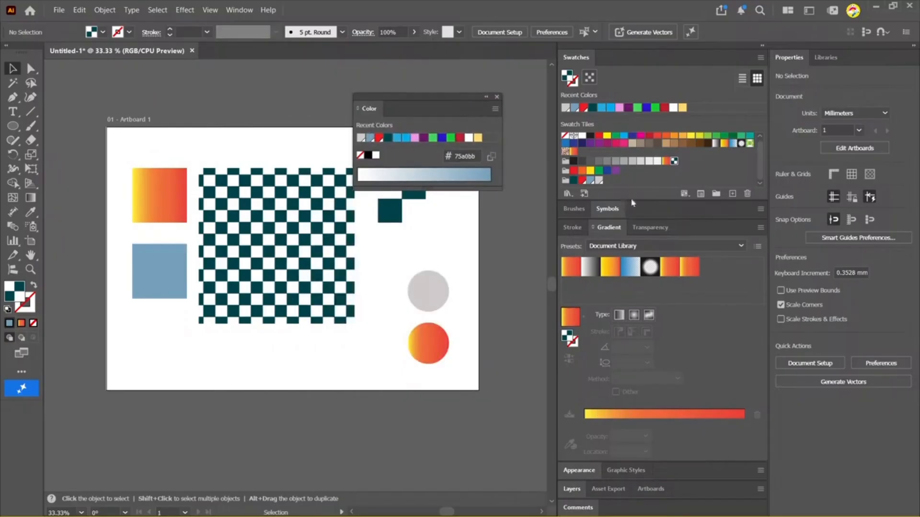
pyautogui.moveTo(632, 201); pyautogui.dragTo(635, 261)
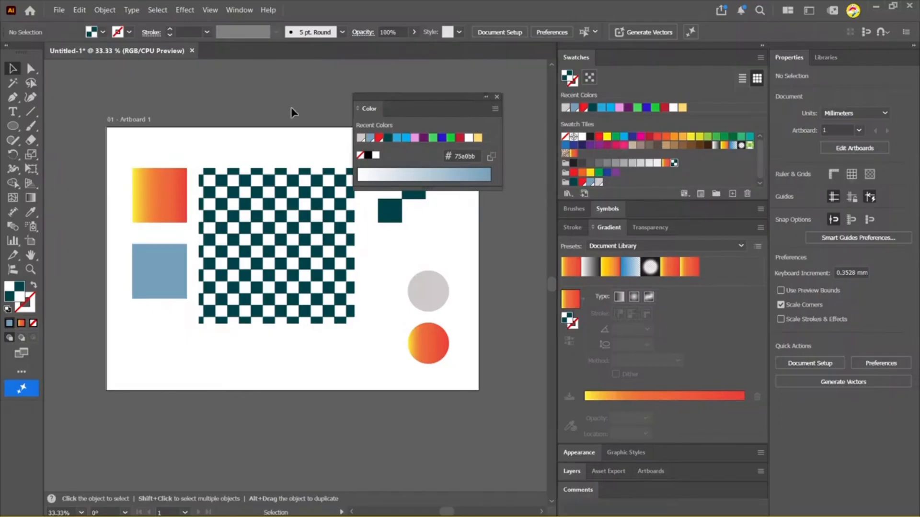
pyautogui.click(497, 97)
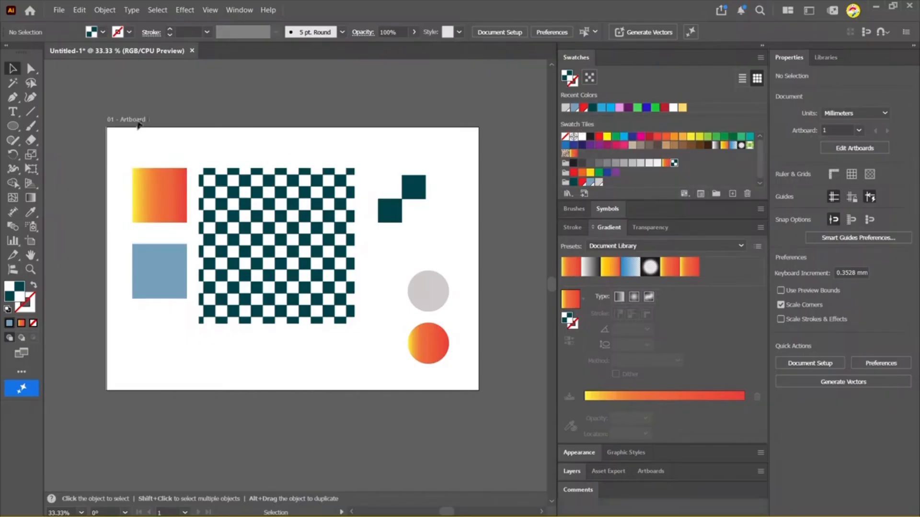
# Detach Brushes as a floating panel and delete all artwork from the artboard
pyautogui.click(574, 210)
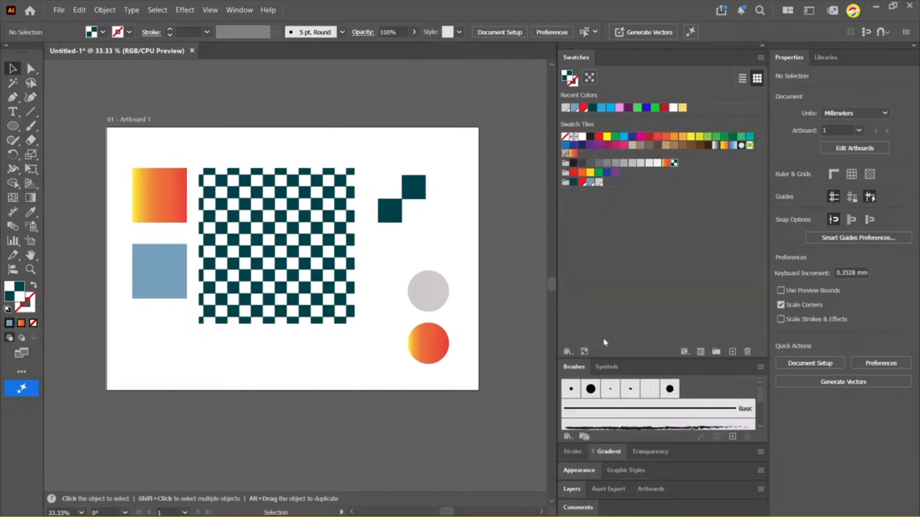
pyautogui.moveTo(564, 366)
pyautogui.mouseDown()
pyautogui.moveTo(508, 408)
pyautogui.moveTo(266, 89)
pyautogui.moveTo(298, 82)
pyautogui.mouseUp()
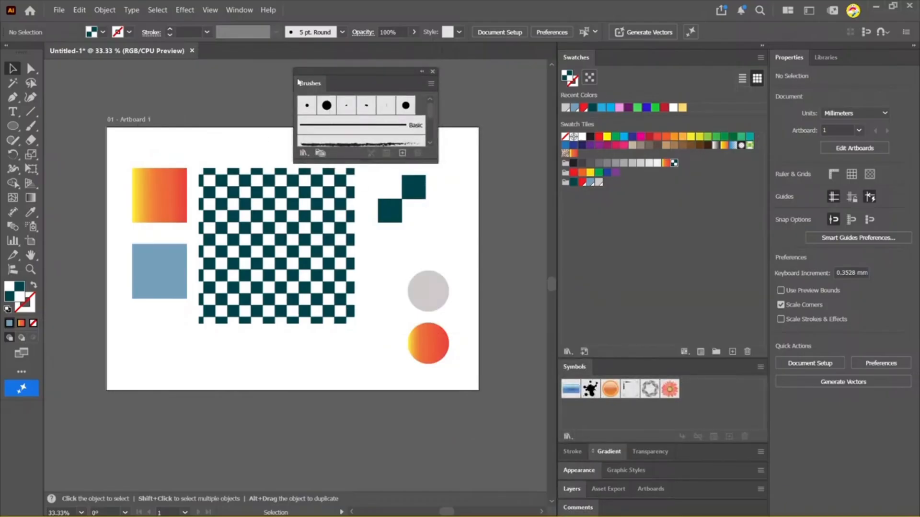
pyautogui.moveTo(114, 142); pyautogui.dragTo(349, 389)
pyautogui.press('Delete')
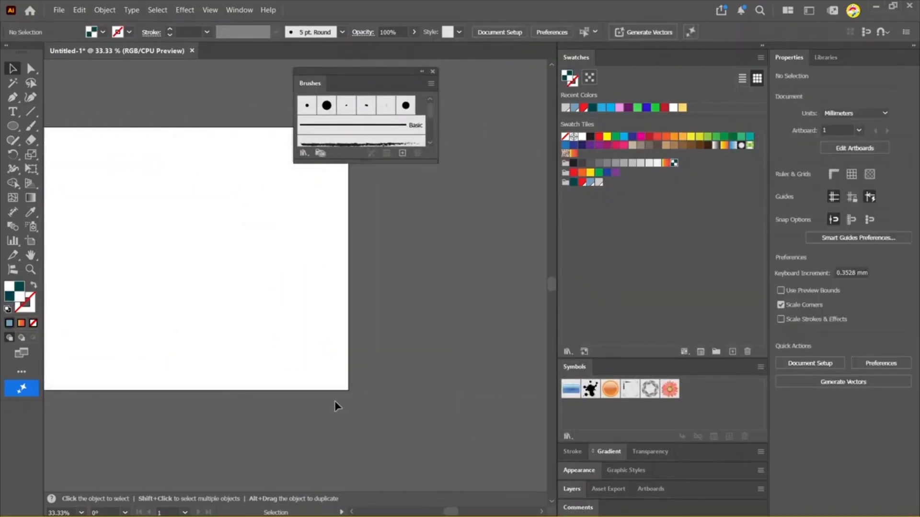
pyautogui.hotkey('ctrl', '0')
pyautogui.hotkey('ctrl', '-')
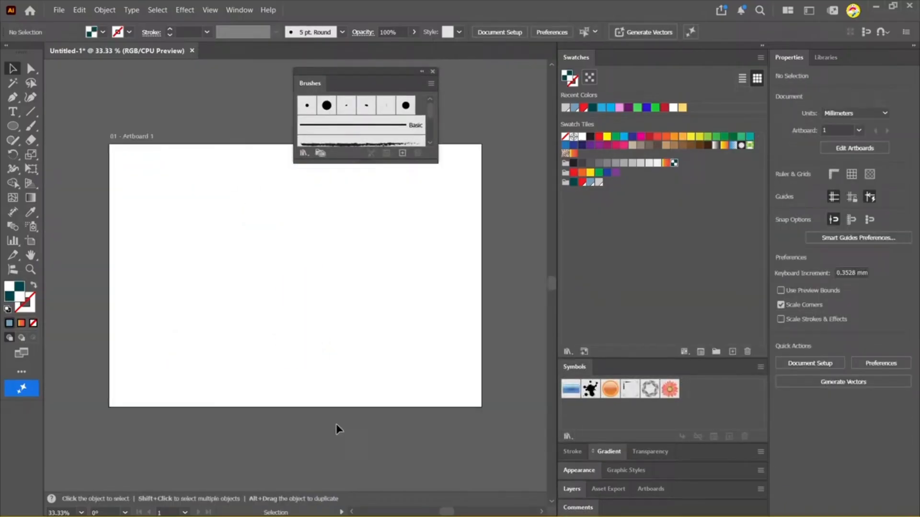
# Enlarge the floating Brushes panel to show the whole brush list and place it over the artboard's right edge
pyautogui.moveTo(348, 161)
pyautogui.mouseDown()
pyautogui.moveTo(347, 366)
pyautogui.moveTo(347, 342)
pyautogui.mouseUp()
pyautogui.moveTo(378, 76); pyautogui.dragTo(468, 92)
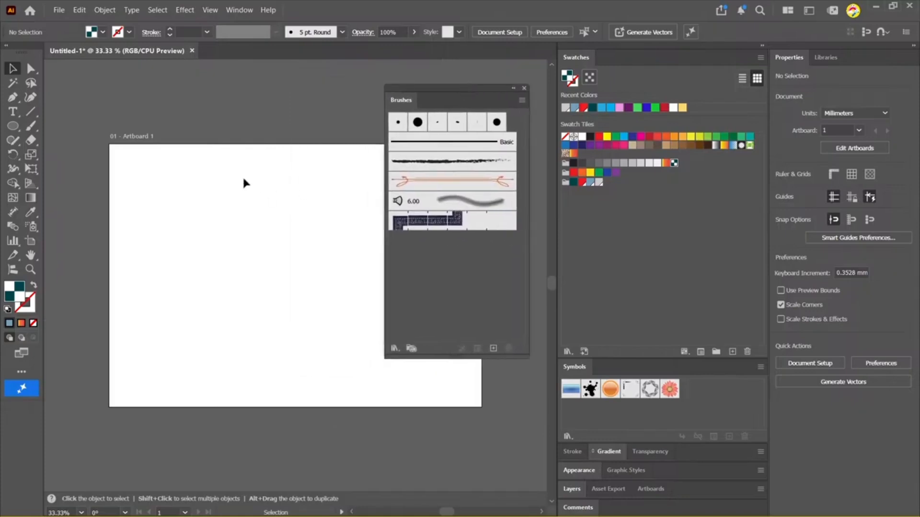
pyautogui.moveTo(243, 182); pyautogui.dragTo(190, 145)
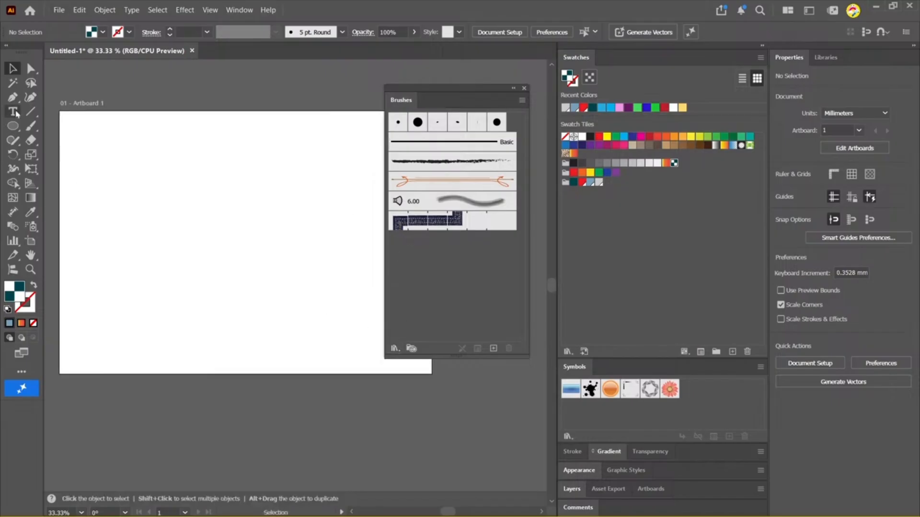
# Draw a horizontal line about 217 mm long near the artboard's upper edge with default colors and a 3 pt stroke
pyautogui.click(34, 115)
pyautogui.moveTo(104, 170); pyautogui.dragTo(296, 170)
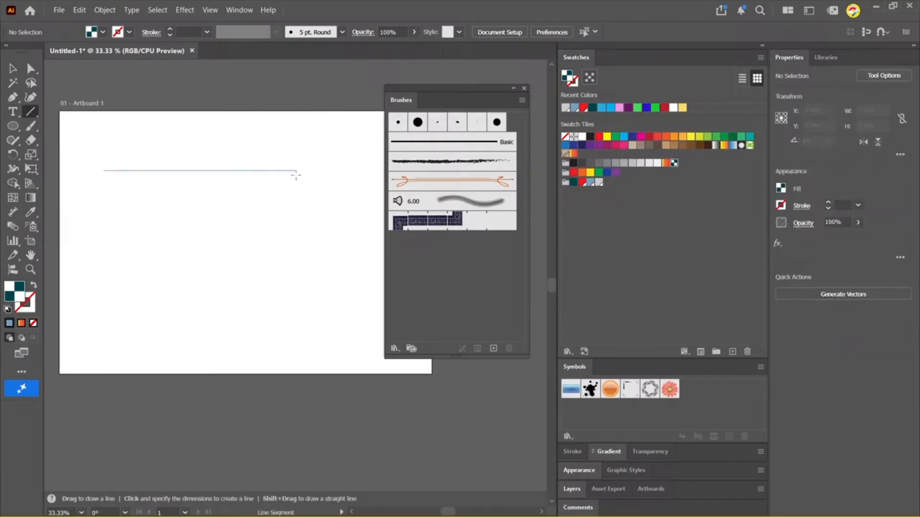
pyautogui.click(8, 310)
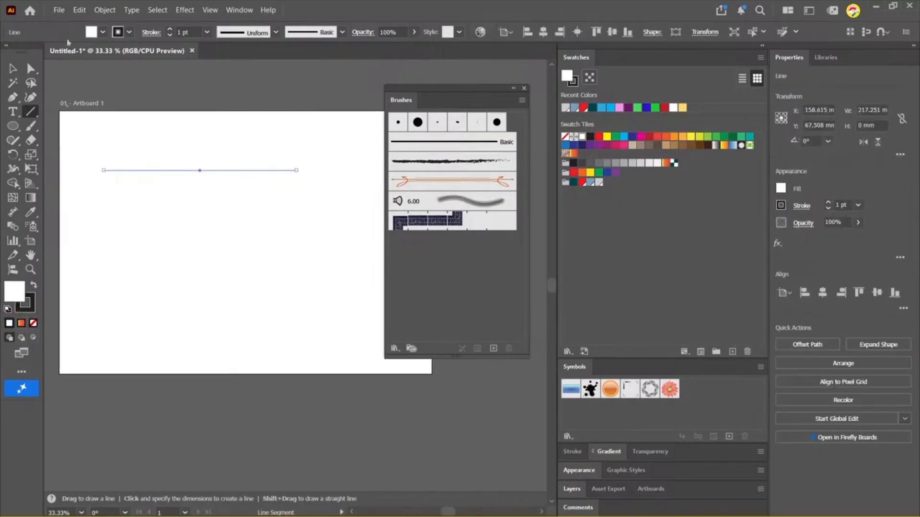
pyautogui.click(206, 32)
pyautogui.click(225, 111)
# Duplicate the horizontal line three times straight down to make a stack of four lines
pyautogui.press('v')
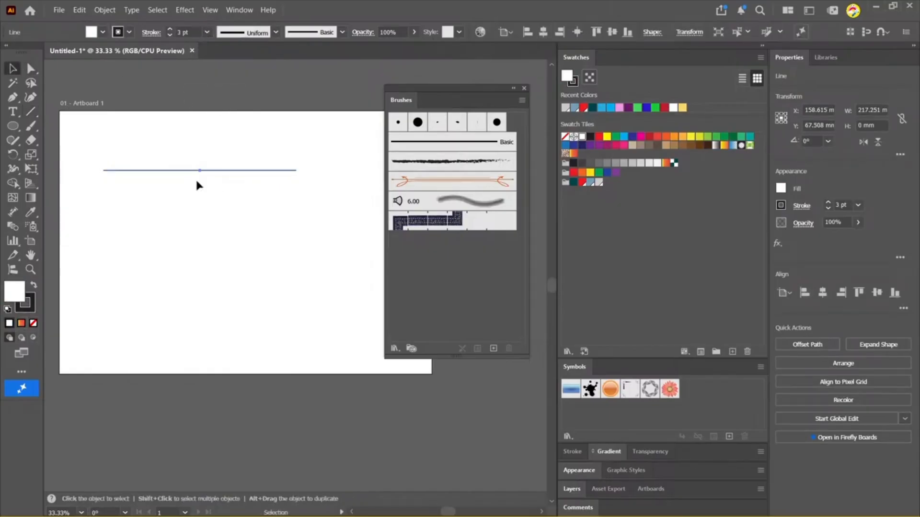
pyautogui.moveTo(196, 180); pyautogui.dragTo(191, 259)
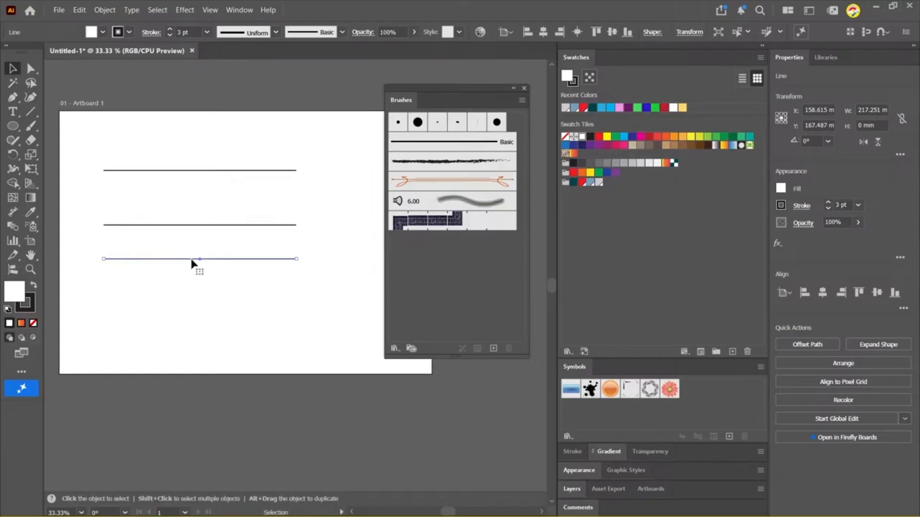
pyautogui.hotkey('ctrl', 'd')
# Select all four lines and distribute them evenly by their vertical centers
pyautogui.moveTo(188, 109); pyautogui.dragTo(251, 366)
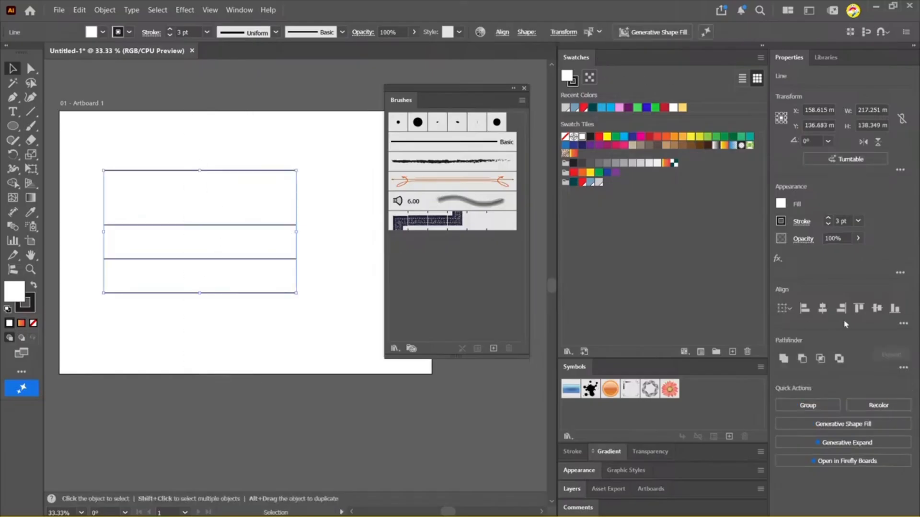
pyautogui.click(903, 322)
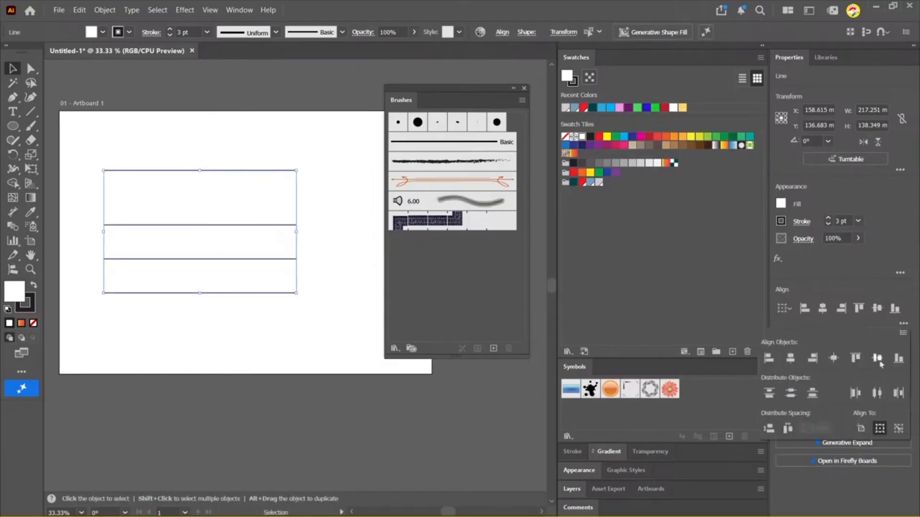
pyautogui.click(791, 393)
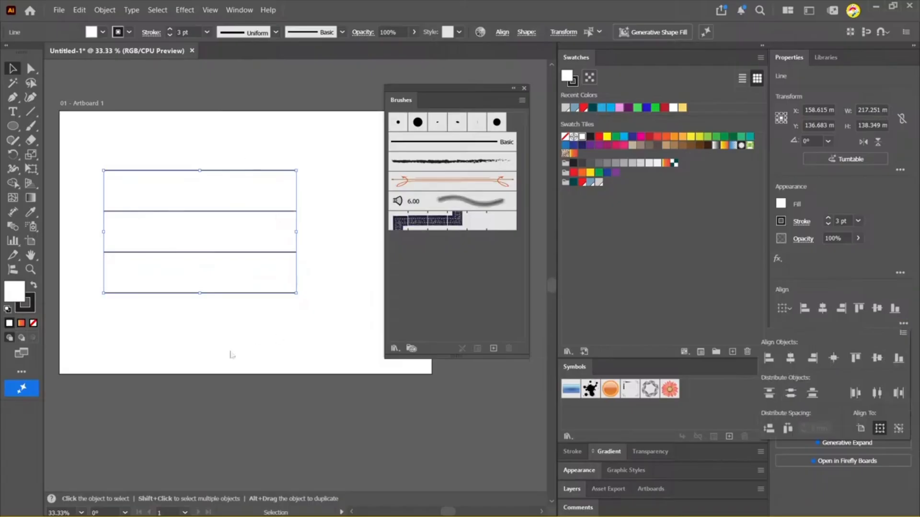
pyautogui.click(909, 322)
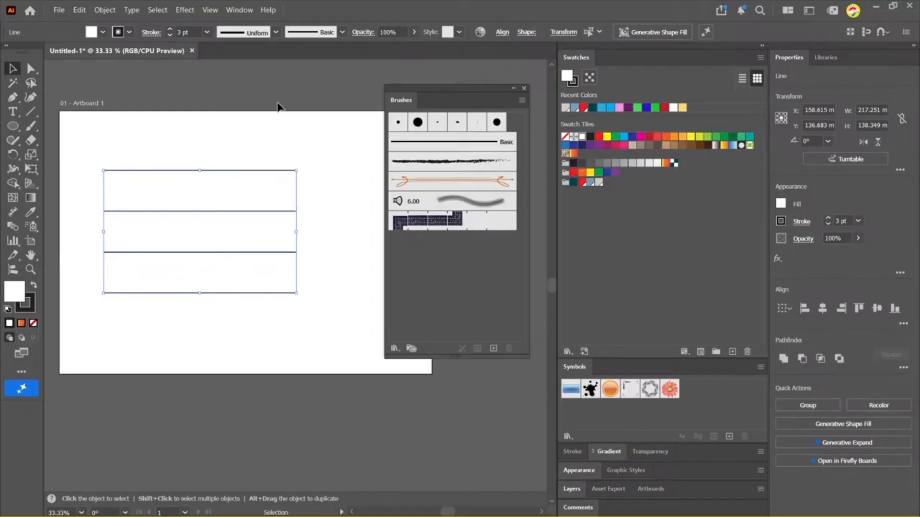
# Apply the rough, tapering charcoal-style art brush to the topmost line and set its stroke to 6 pt
pyautogui.moveTo(233, 138); pyautogui.dragTo(287, 193)
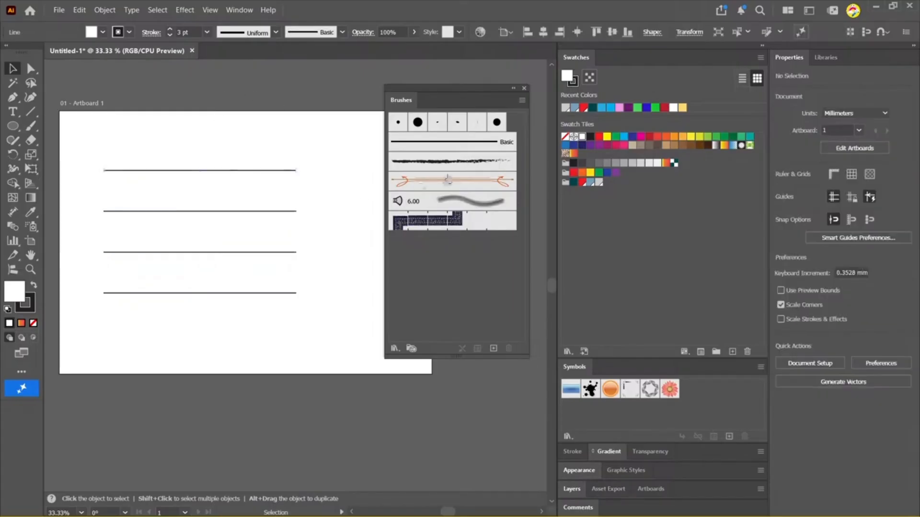
pyautogui.click(447, 161)
pyautogui.moveTo(242, 127)
pyautogui.mouseDown()
pyautogui.moveTo(277, 168)
pyautogui.moveTo(321, 182)
pyautogui.mouseUp()
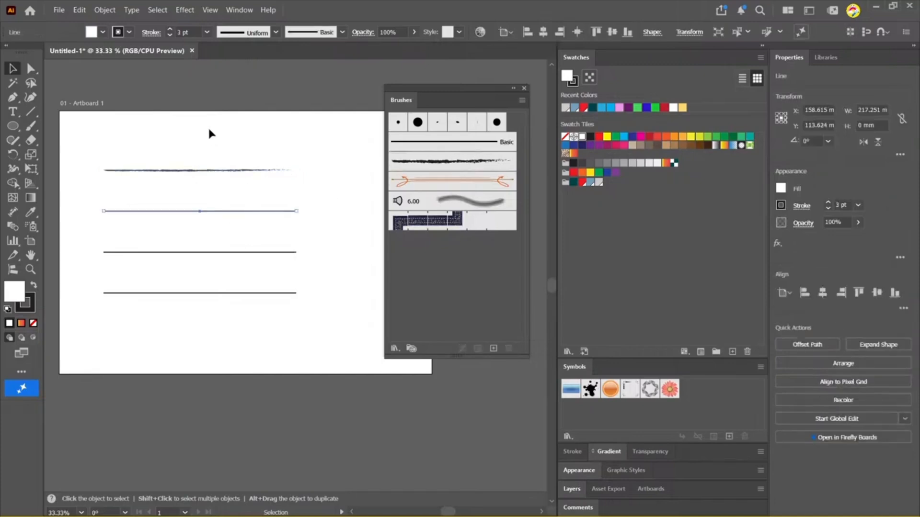
pyautogui.moveTo(203, 127); pyautogui.dragTo(355, 174)
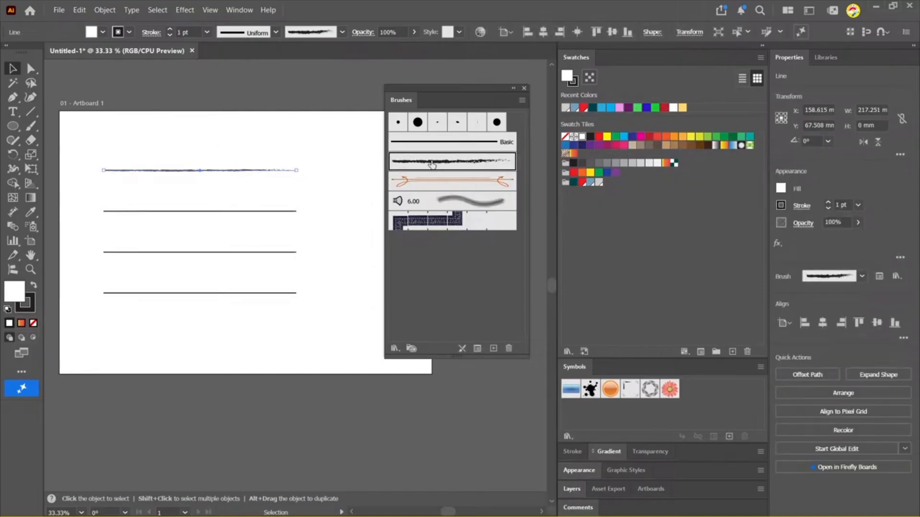
pyautogui.click(206, 32)
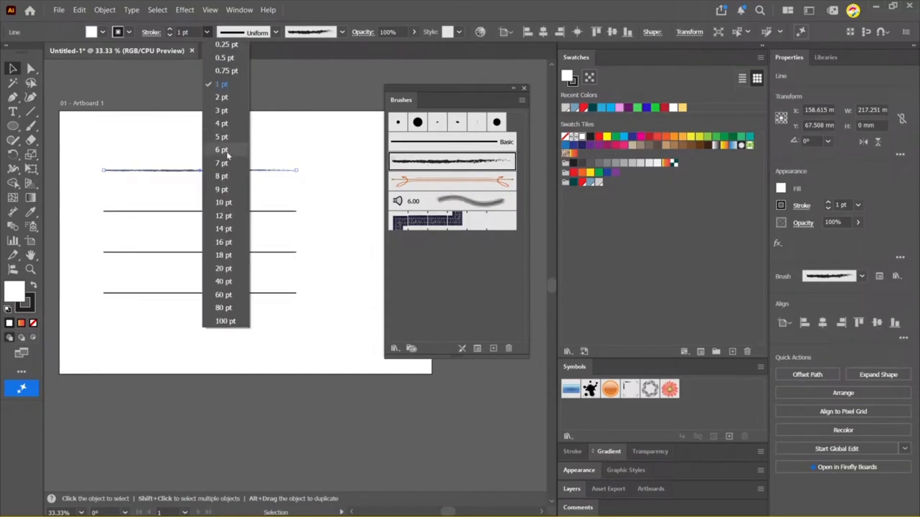
pyautogui.click(221, 177)
pyautogui.click(315, 150)
pyautogui.moveTo(286, 133); pyautogui.dragTo(219, 183)
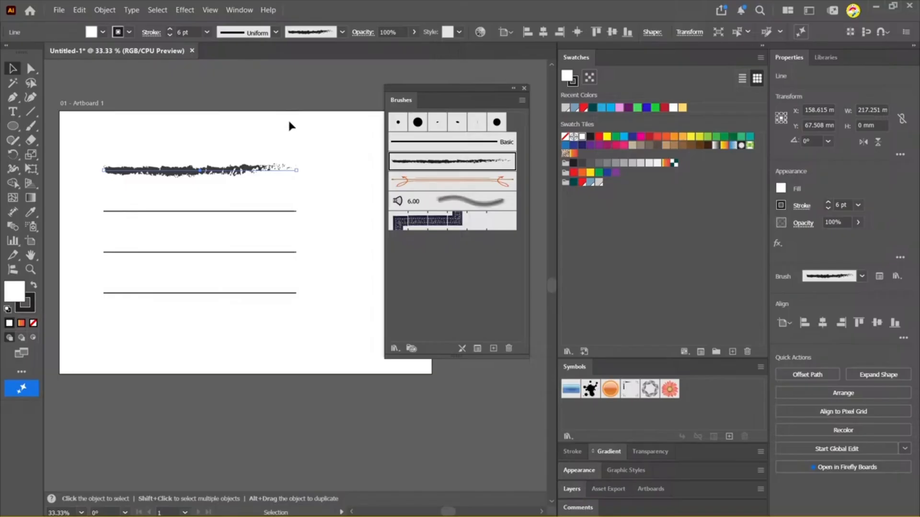
# Apply the stitched denim pattern brush to the second line and set its stroke to 5 pt
pyautogui.click(199, 211)
pyautogui.click(427, 221)
pyautogui.click(302, 176)
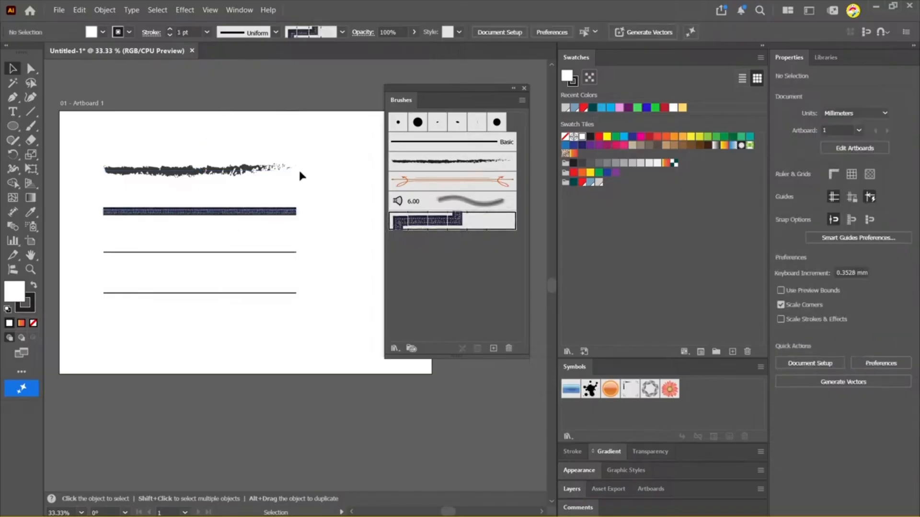
pyautogui.moveTo(272, 230); pyautogui.dragTo(272, 229)
pyautogui.click(206, 32)
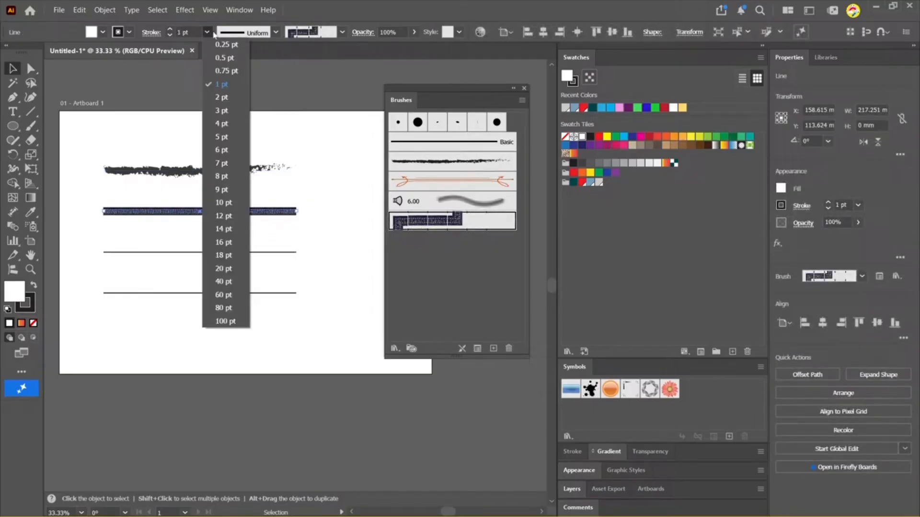
pyautogui.click(225, 124)
pyautogui.click(310, 103)
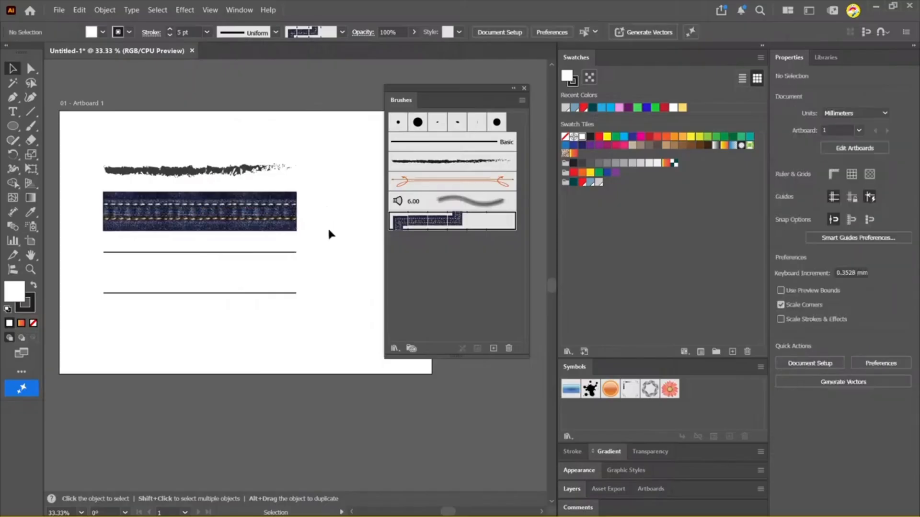
pyautogui.moveTo(329, 229); pyautogui.dragTo(262, 198)
pyautogui.click(294, 88)
# Load the Arrows_Special brush library, place it over the Brushes panel and lengthen its list
pyautogui.click(395, 348)
pyautogui.moveTo(445, 381)
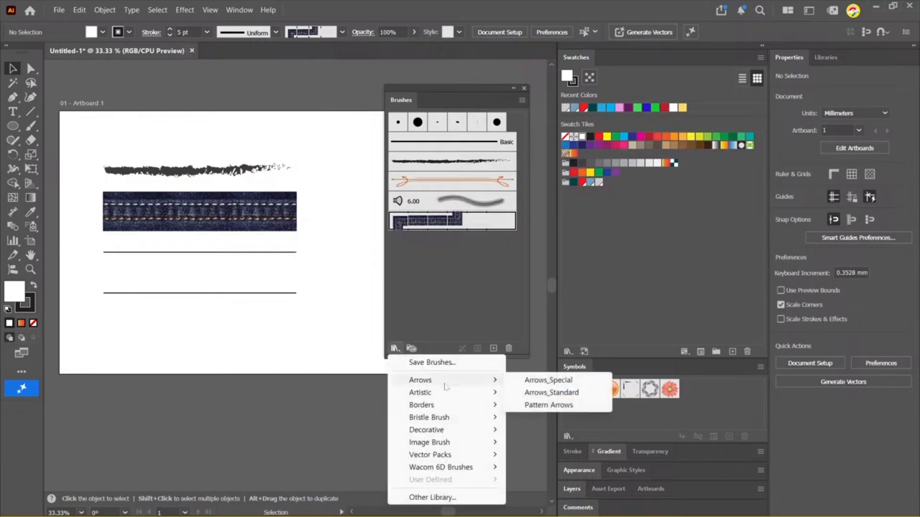
pyautogui.click(527, 381)
pyautogui.moveTo(513, 182); pyautogui.dragTo(429, 93)
pyautogui.moveTo(456, 246); pyautogui.dragTo(476, 448)
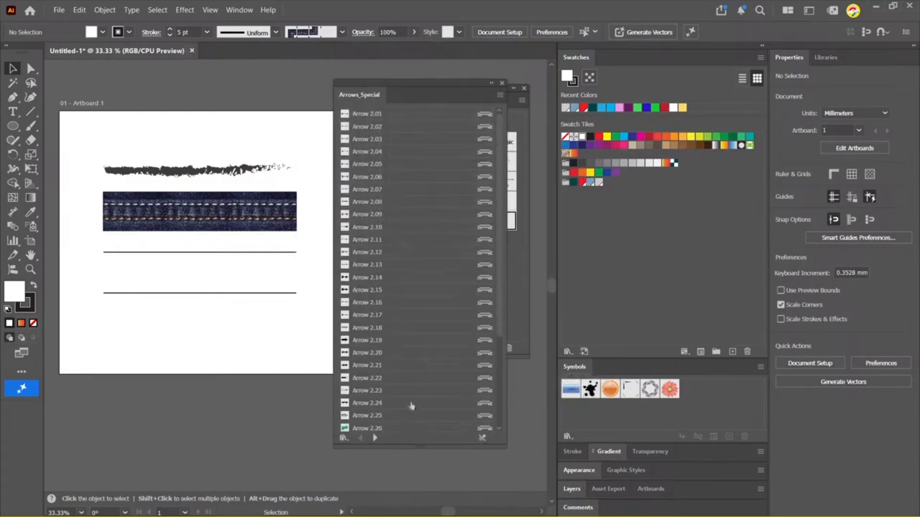
# Apply the Arrow 2.02 brush to the third line and set its stroke to 16 pt
pyautogui.click(207, 252)
pyautogui.click(381, 115)
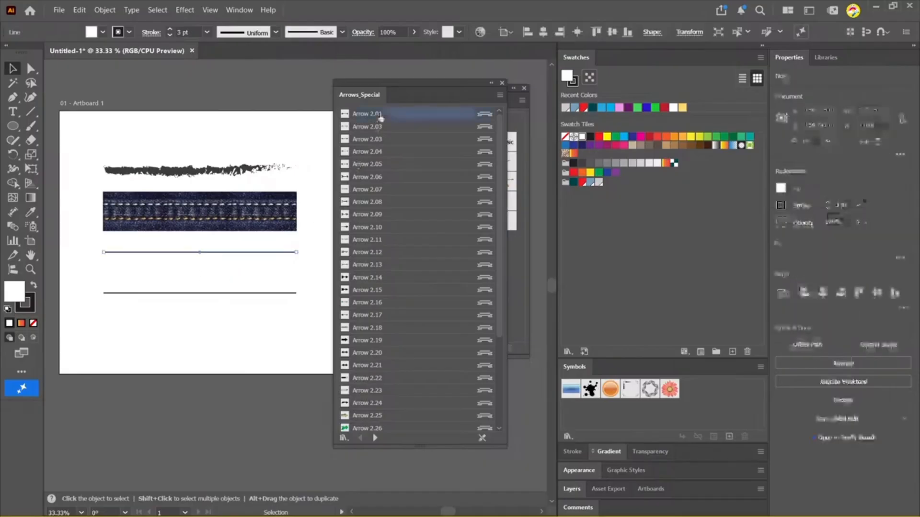
pyautogui.click(383, 128)
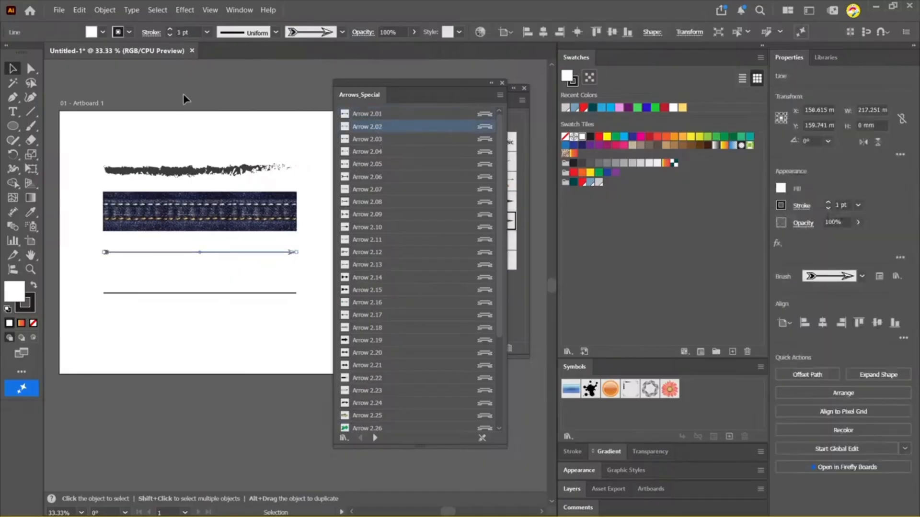
pyautogui.click(207, 32)
pyautogui.click(232, 239)
# Try the Arrow 2.03, 2.04, 2.05, 2.06, 2.07, 2.09 and 2.10 brushes on the third line
pyautogui.click(379, 138)
pyautogui.click(380, 153)
pyautogui.click(380, 165)
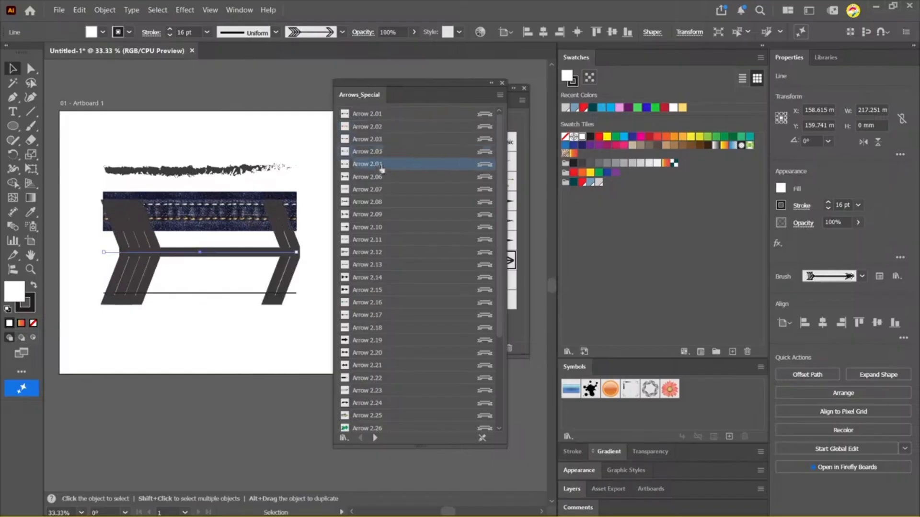
pyautogui.click(379, 178)
pyautogui.click(378, 166)
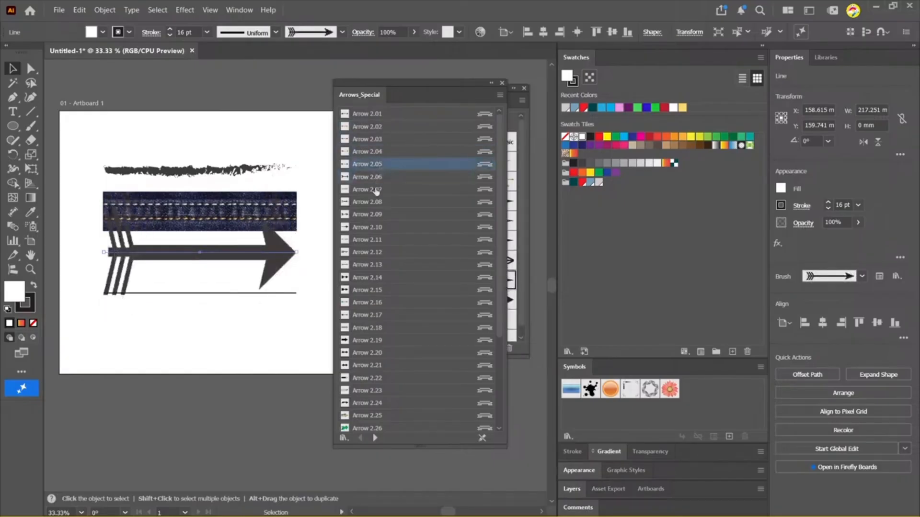
pyautogui.click(376, 190)
pyautogui.click(379, 214)
pyautogui.click(382, 228)
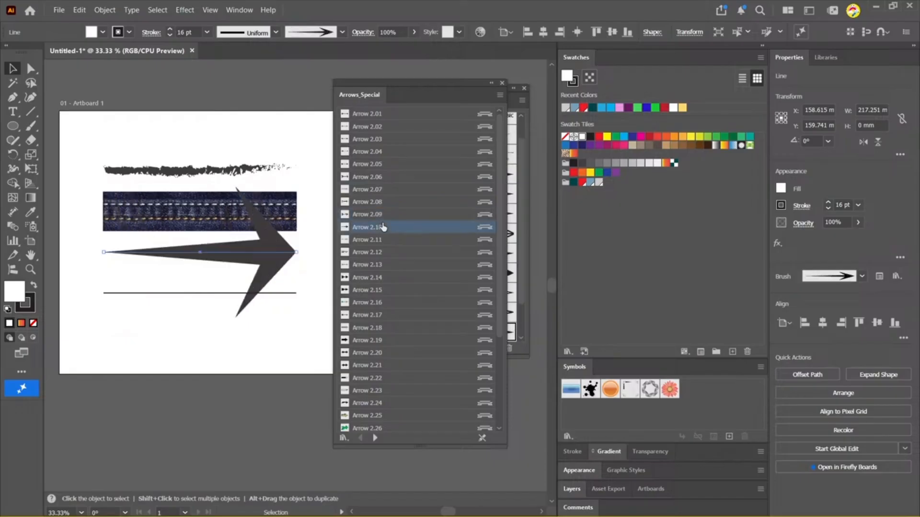
# Try the Arrow 2.15, 2.14, 2.18, 2.20, 2.25, 2.28 and 2.36 brushes on the third line
pyautogui.click(375, 290)
pyautogui.click(371, 280)
pyautogui.click(376, 325)
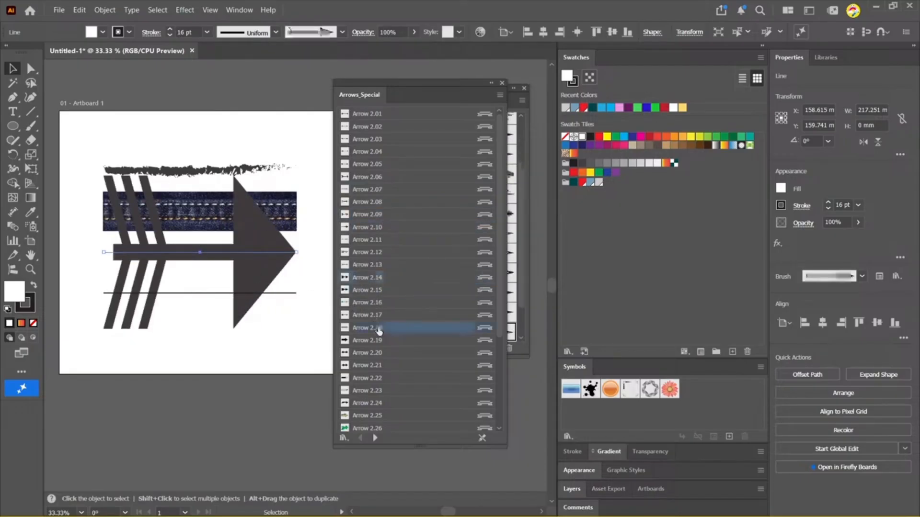
pyautogui.click(367, 353)
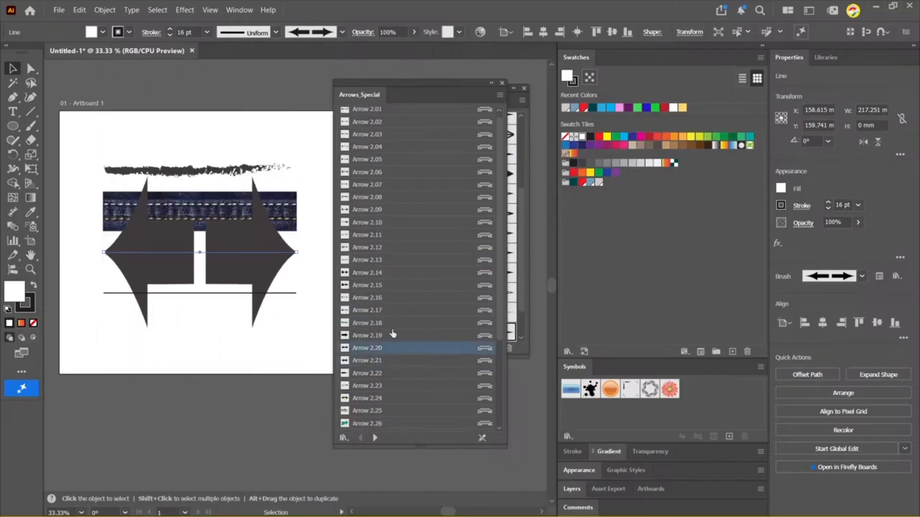
pyautogui.scroll(-1, 416, 330)
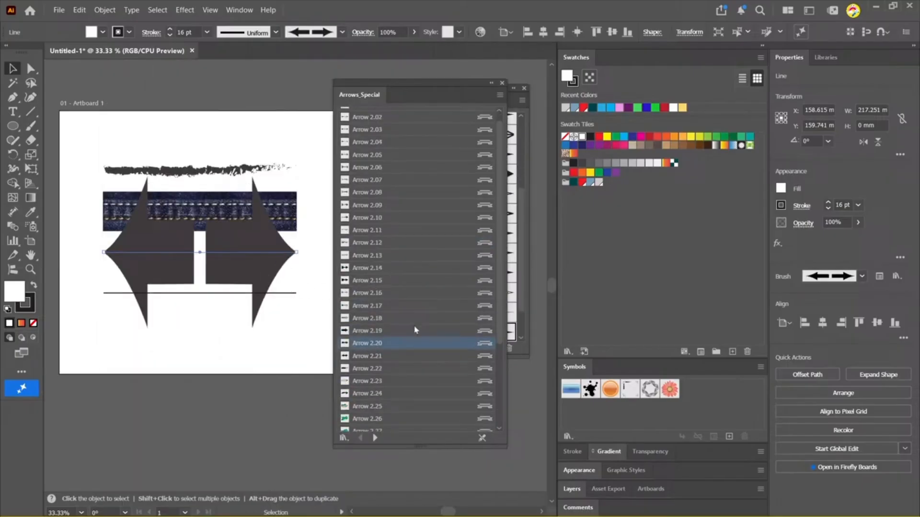
pyautogui.click(390, 406)
pyautogui.scroll(-4, 417, 355)
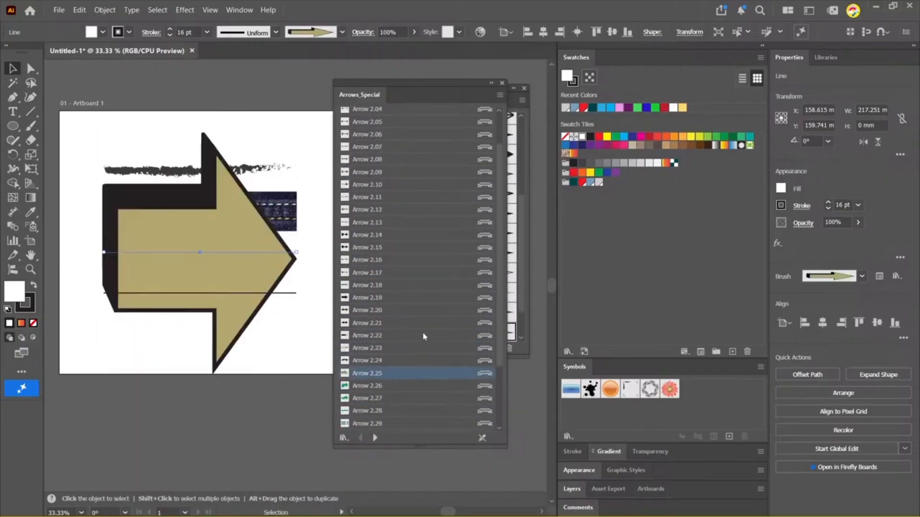
pyautogui.click(398, 335)
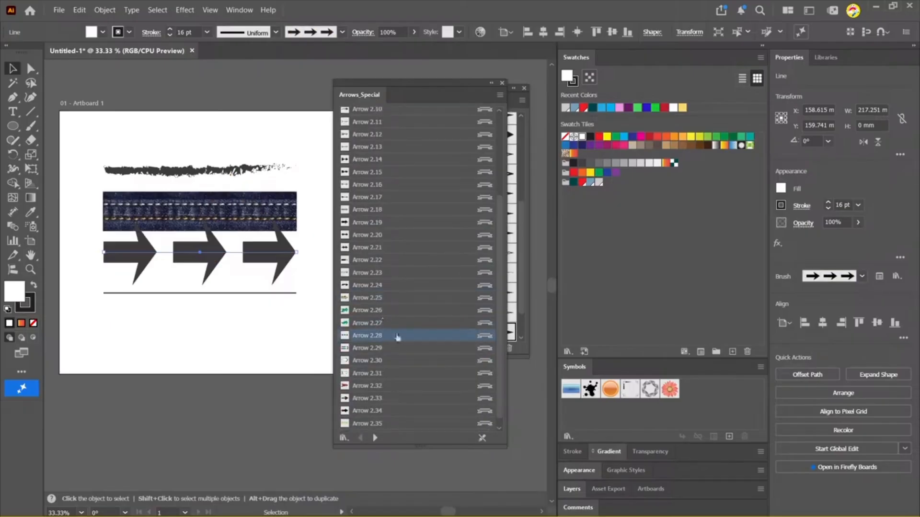
pyautogui.scroll(-1, 400, 386)
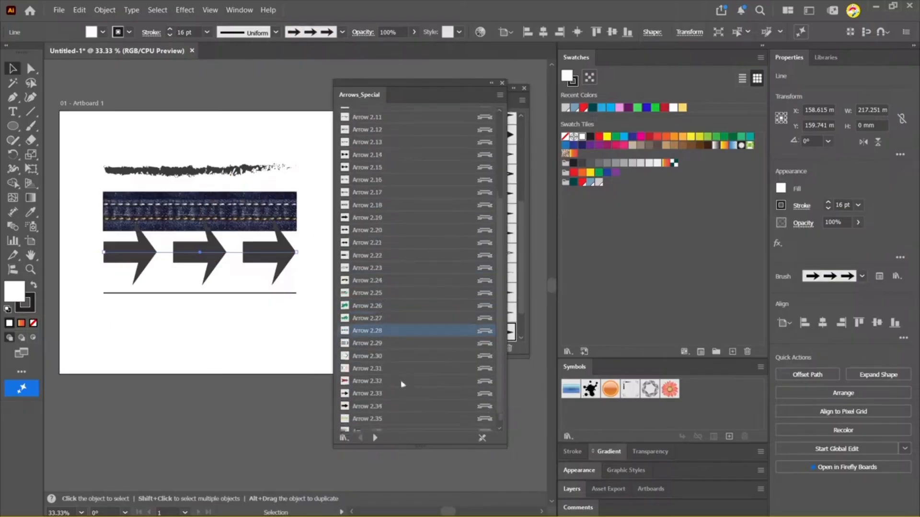
pyautogui.click(371, 427)
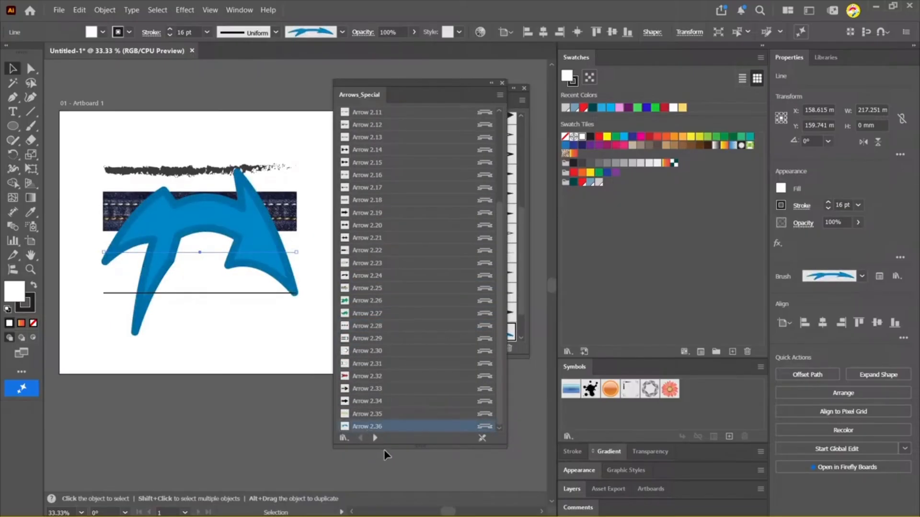
# Load the Arrows_Standard brush library and try its Arrow 1.01, 1.02, 1.03, 1.04 and 1.06 brushes on the third line
pyautogui.click(375, 437)
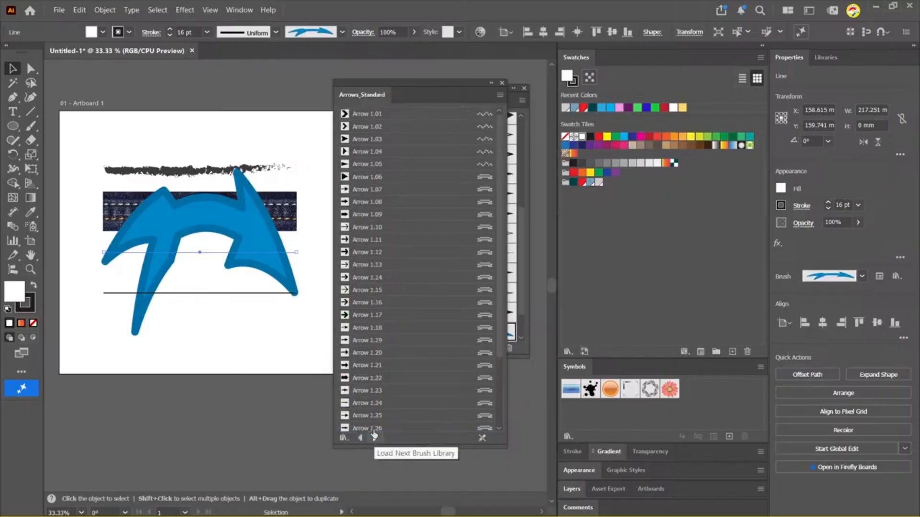
pyautogui.click(390, 115)
pyautogui.click(396, 117)
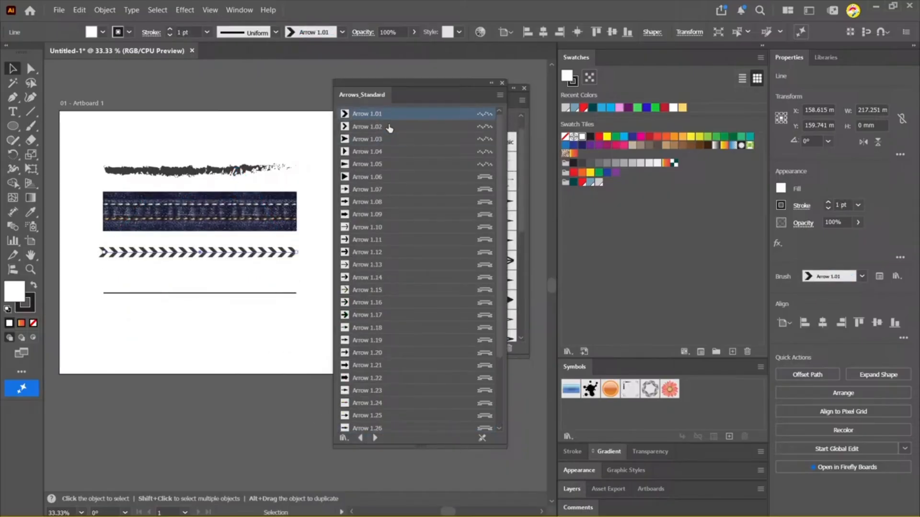
pyautogui.click(390, 129)
pyautogui.click(391, 140)
pyautogui.click(396, 157)
pyautogui.click(395, 181)
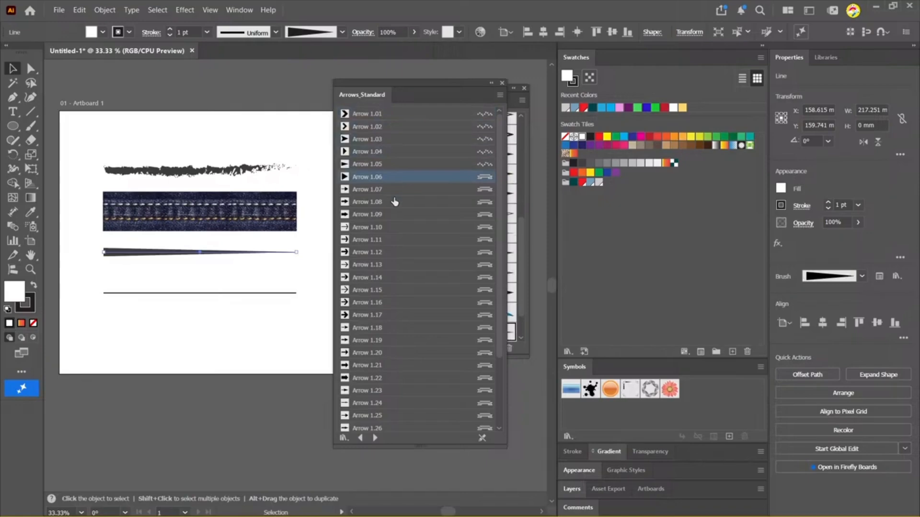
# Try the Arrow 1.09, 1.14, 1.11, 1.13, 1.15, 1.18 and 1.22 brushes on the third line
pyautogui.click(394, 215)
pyautogui.click(389, 278)
pyautogui.click(383, 239)
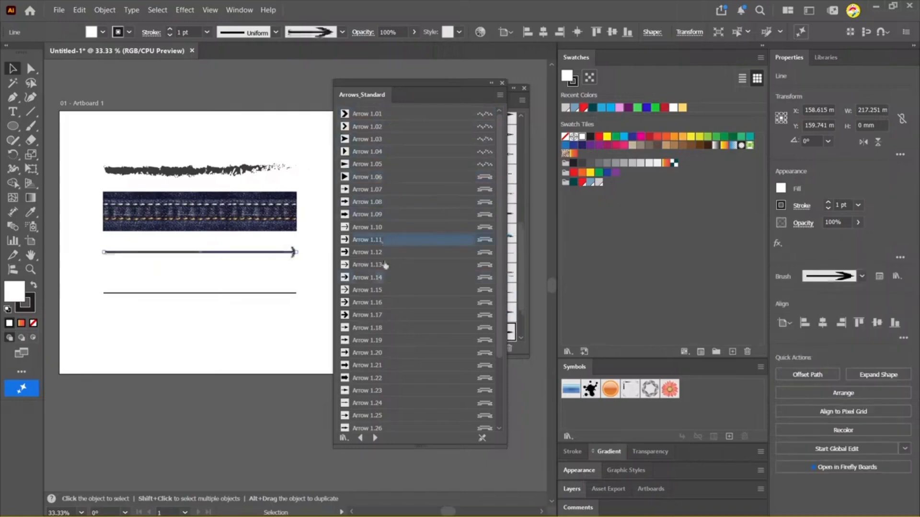
pyautogui.click(378, 265)
pyautogui.click(371, 290)
pyautogui.click(363, 328)
pyautogui.click(367, 378)
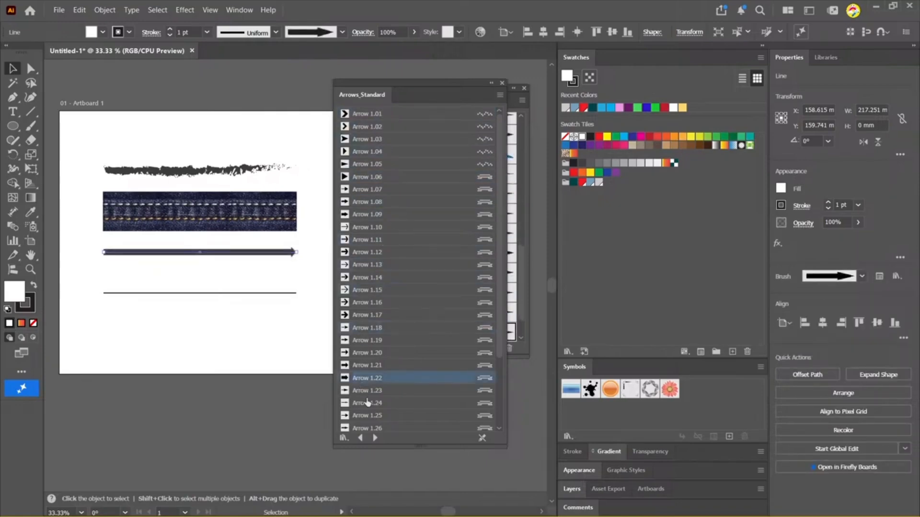
# Load the Pattern Arrows brush library and try its Red, Yellow and Cyan Arrow Brushes on the third line
pyautogui.click(375, 438)
pyautogui.click(389, 115)
pyautogui.click(386, 127)
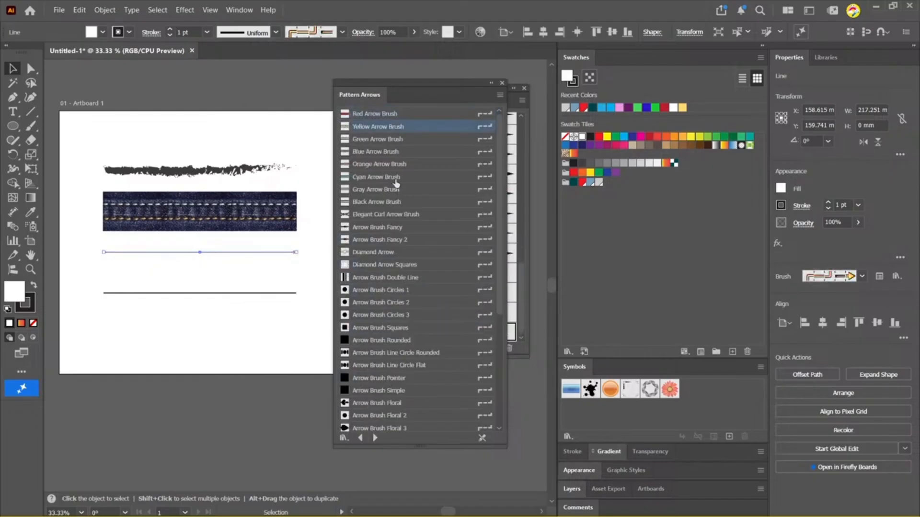
pyautogui.click(382, 177)
# Apply the Diamond Arrow brush to the third line and set its stroke to 6 pt
pyautogui.click(381, 253)
pyautogui.click(206, 32)
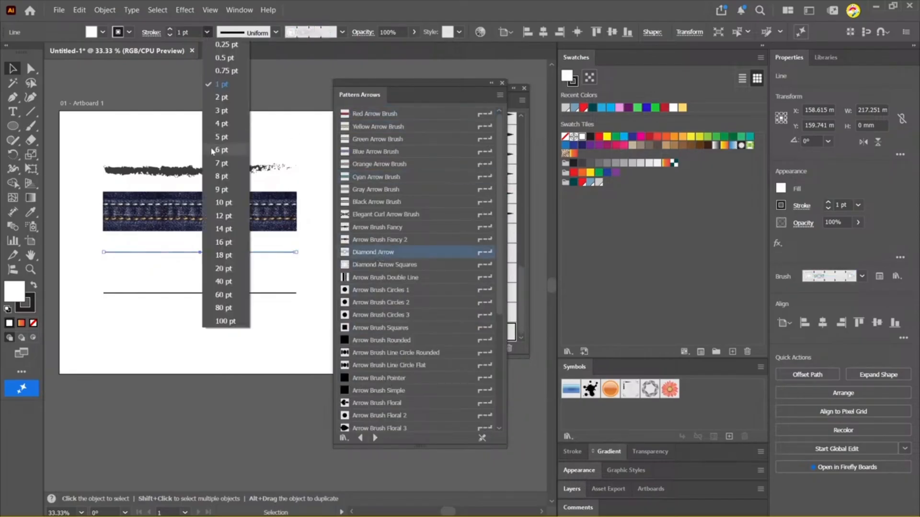
pyautogui.click(218, 150)
pyautogui.click(423, 232)
pyautogui.click(416, 255)
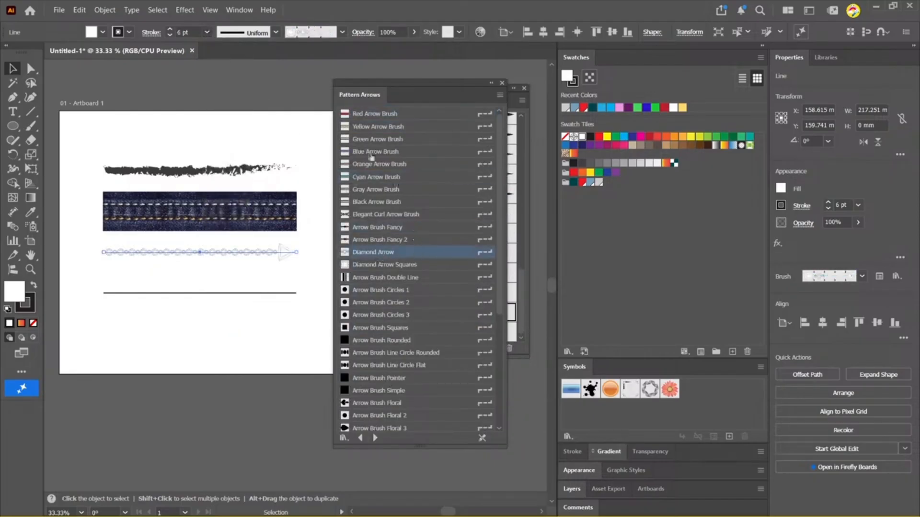
# Try the curl, circle and rounded arrow brushes, ending the third line with Arrow Brush Line Circle Rounded at a 7 pt stroke
pyautogui.click(367, 215)
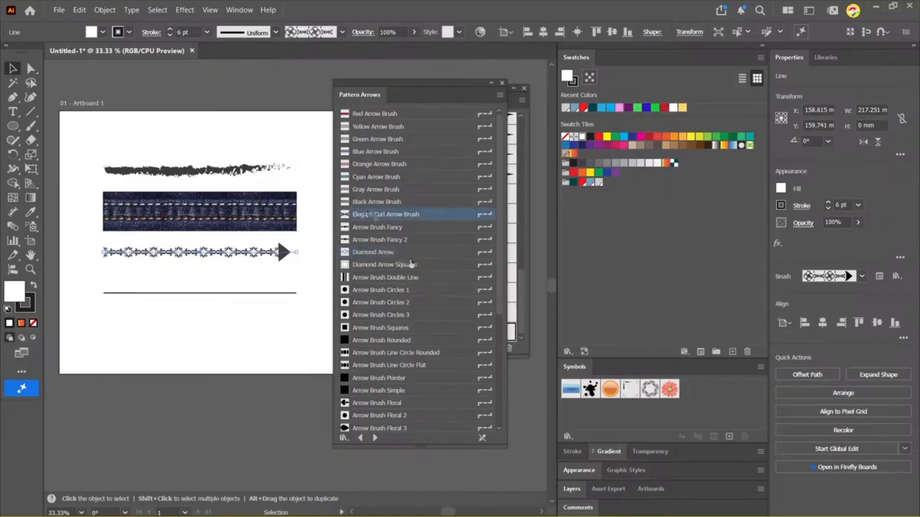
pyautogui.click(380, 316)
pyautogui.click(381, 303)
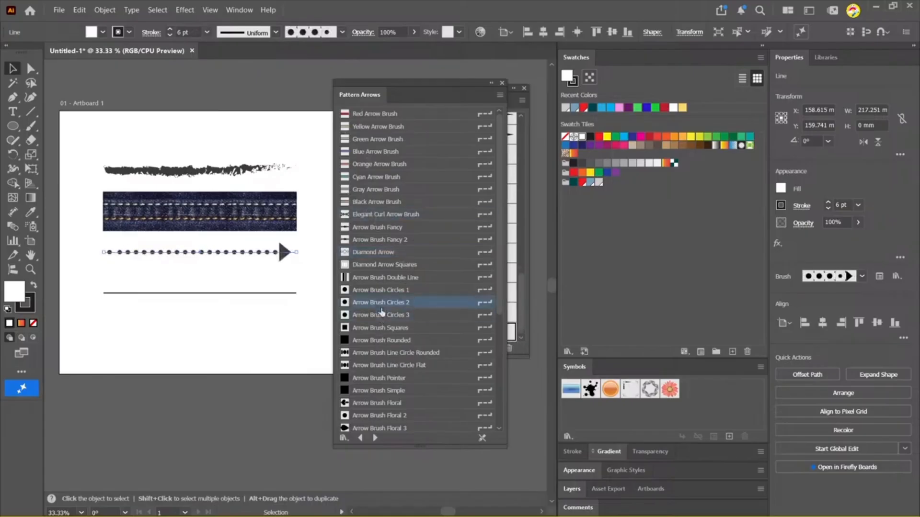
pyautogui.click(383, 340)
pyautogui.click(381, 353)
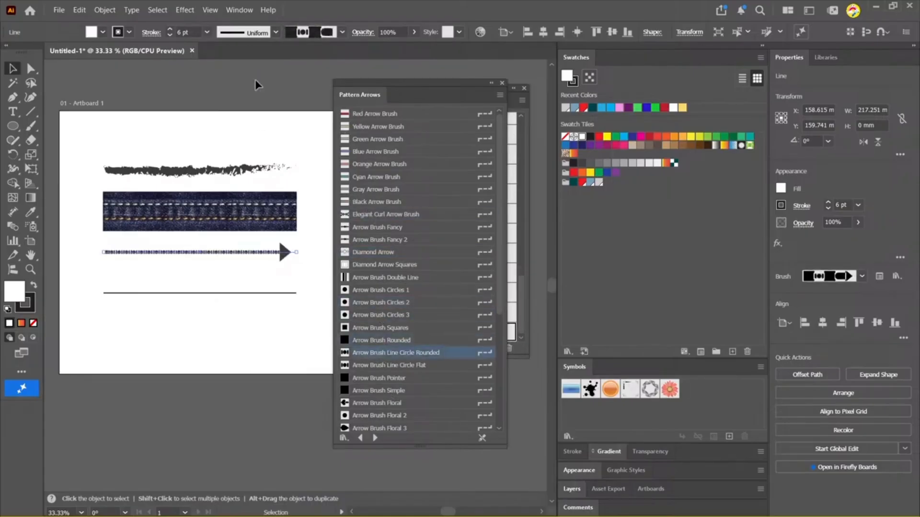
pyautogui.click(209, 31)
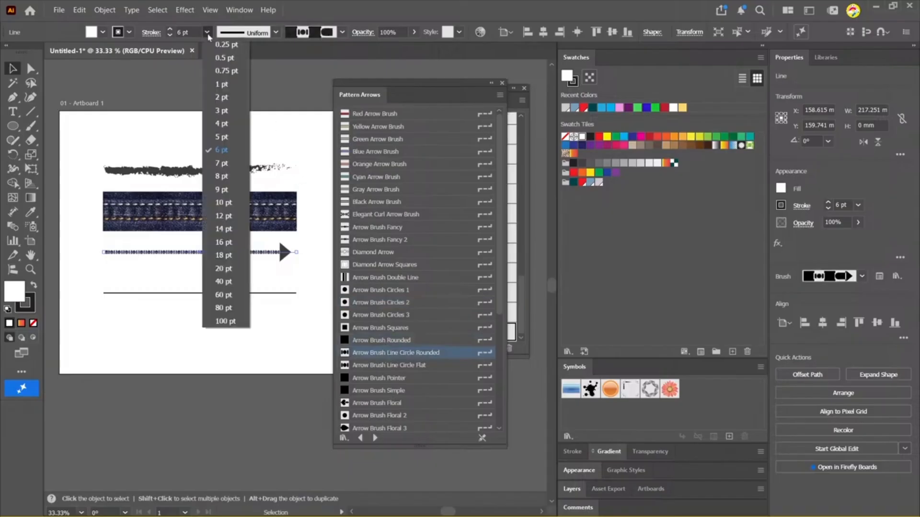
pyautogui.click(225, 160)
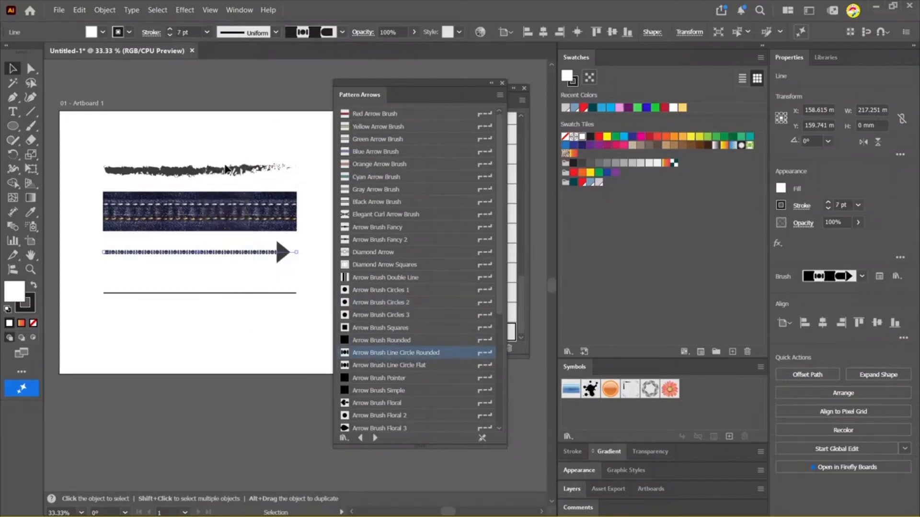
# Try the Arrow Brush Floral and Arrow Brush Arrows brushes on the third line
pyautogui.click(369, 406)
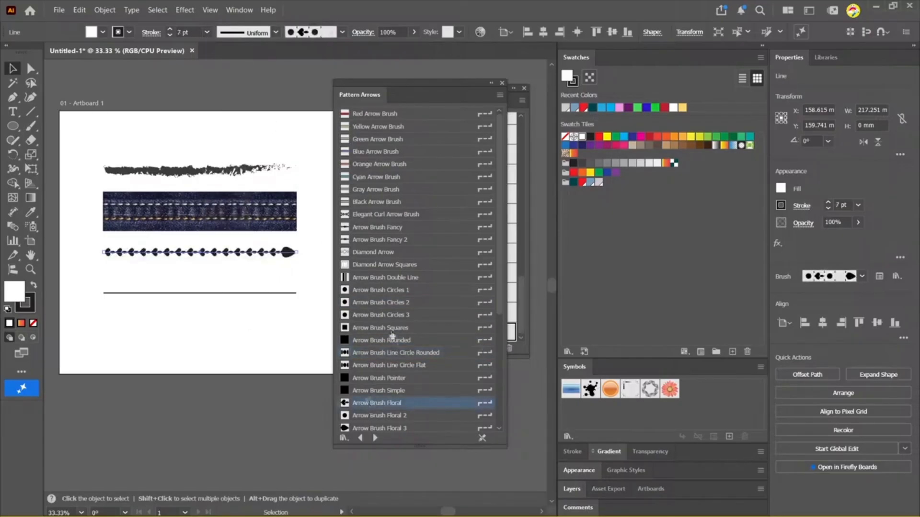
pyautogui.scroll(-2, 392, 335)
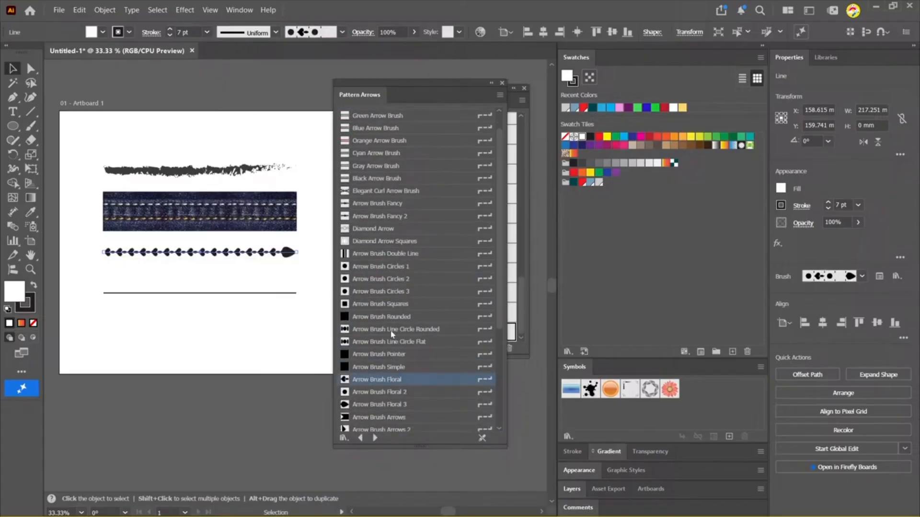
pyautogui.click(386, 419)
pyautogui.scroll(-1, 413, 407)
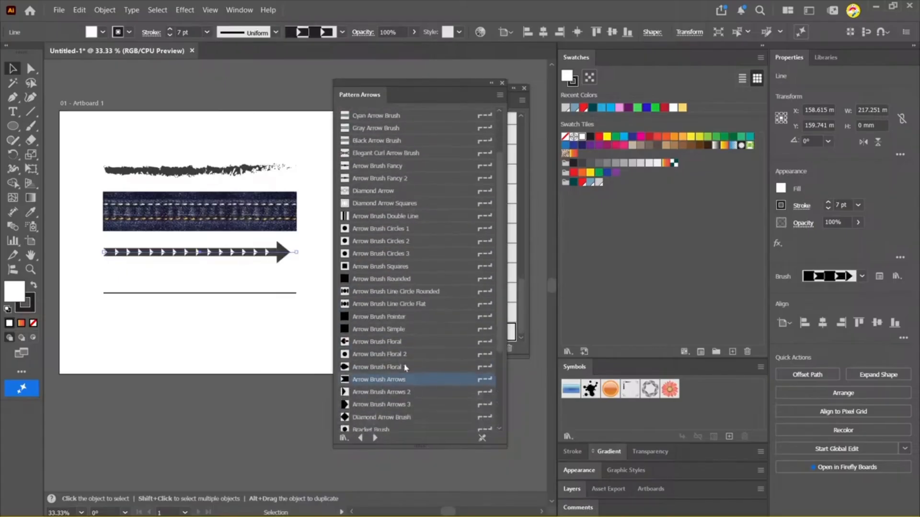
# Try the Diamond Arrow Brush, Bracket Brush, Double Bracket Soft Angle, Triple Bracket and Triple One to Many brushes on the third line
pyautogui.moveTo(504, 349); pyautogui.dragTo(496, 426)
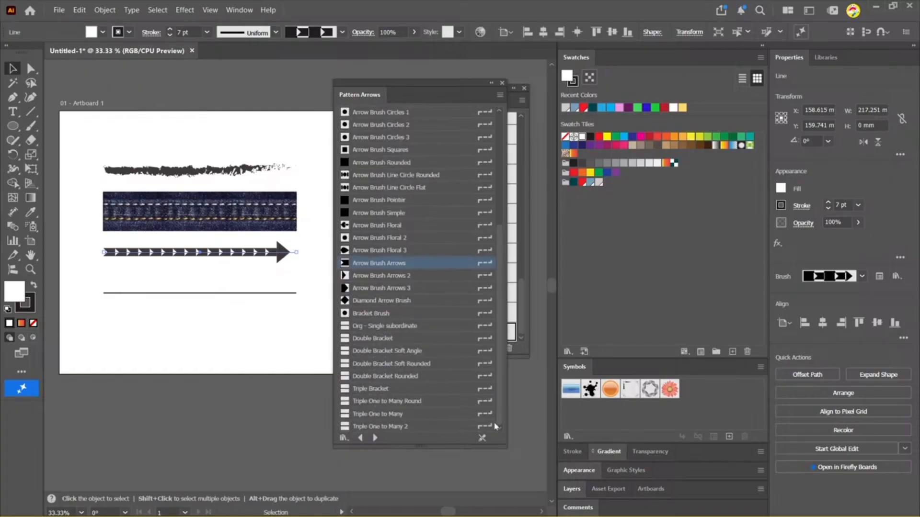
pyautogui.click(411, 301)
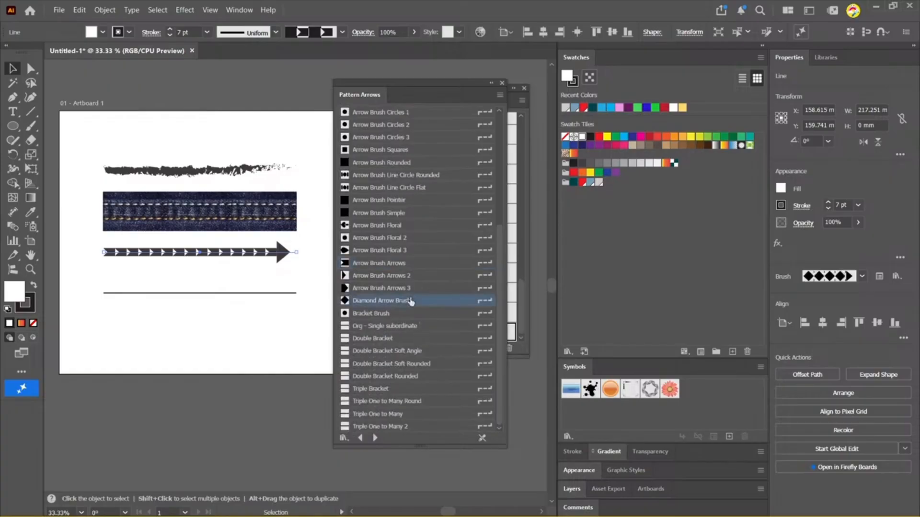
pyautogui.click(403, 313)
pyautogui.click(401, 351)
pyautogui.click(402, 389)
pyautogui.click(407, 414)
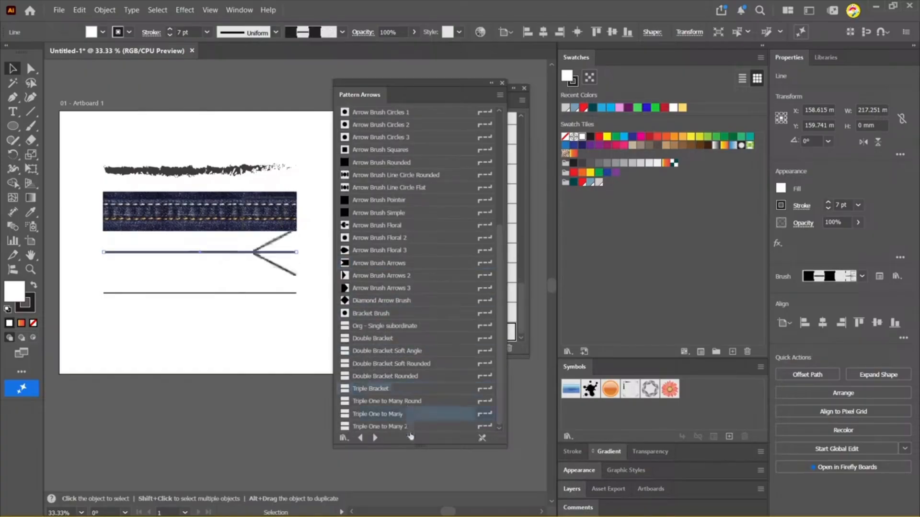
# Load the Artistic_Calligraphic brush library and try the 30 pt. Round brush on the third line
pyautogui.click(376, 438)
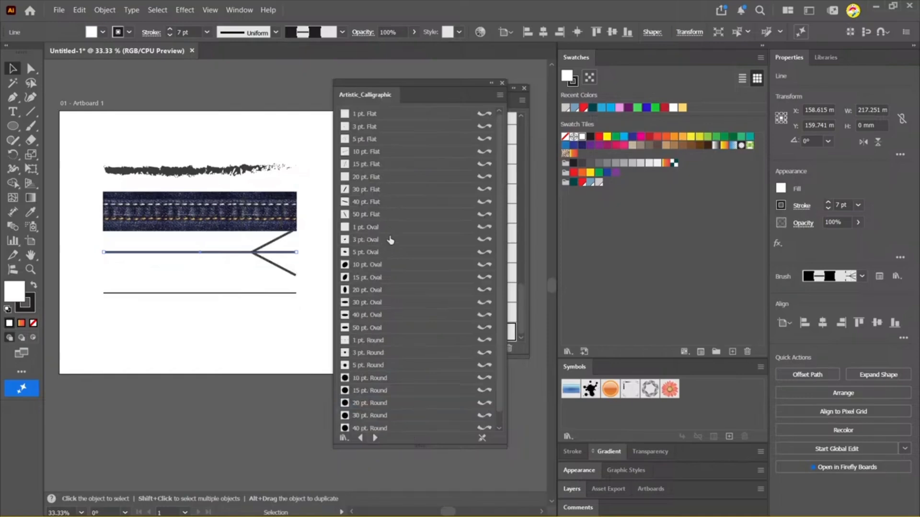
pyautogui.scroll(-1, 398, 378)
pyautogui.click(379, 408)
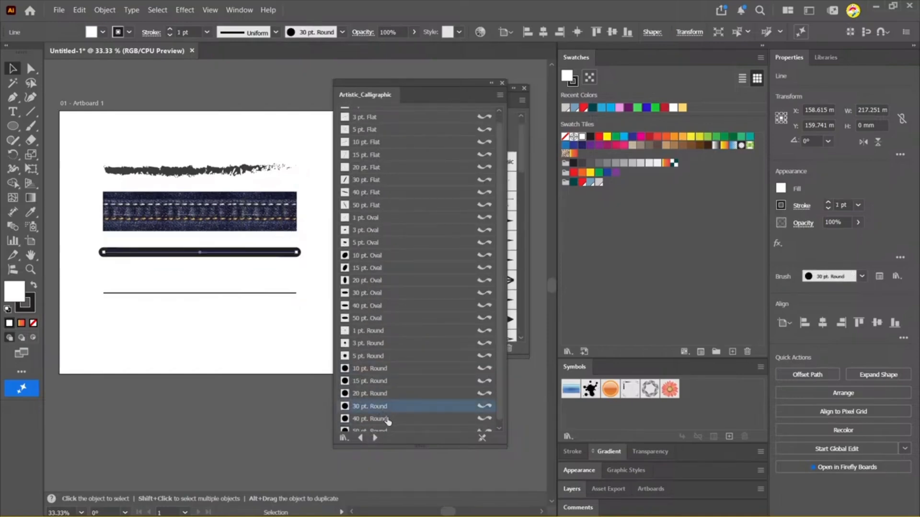
# Load the Artistic_ChalkCharcoalPencil library and try its chalk brushes on the third line, ending with the Charcoal brush
pyautogui.click(375, 438)
pyautogui.click(391, 115)
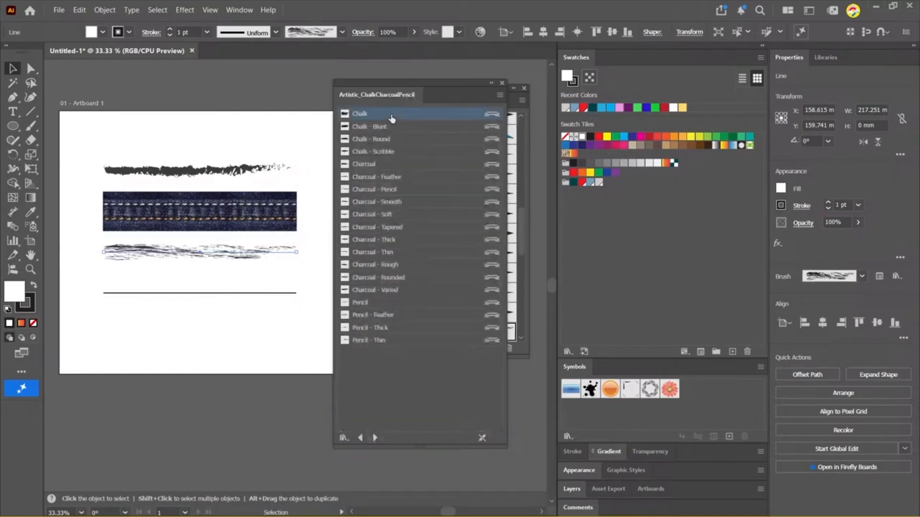
pyautogui.click(391, 127)
pyautogui.click(390, 151)
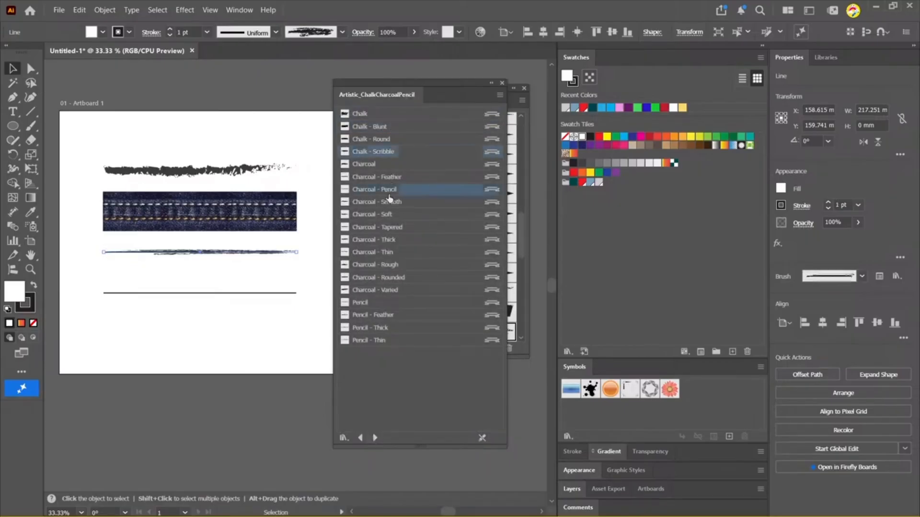
pyautogui.click(391, 165)
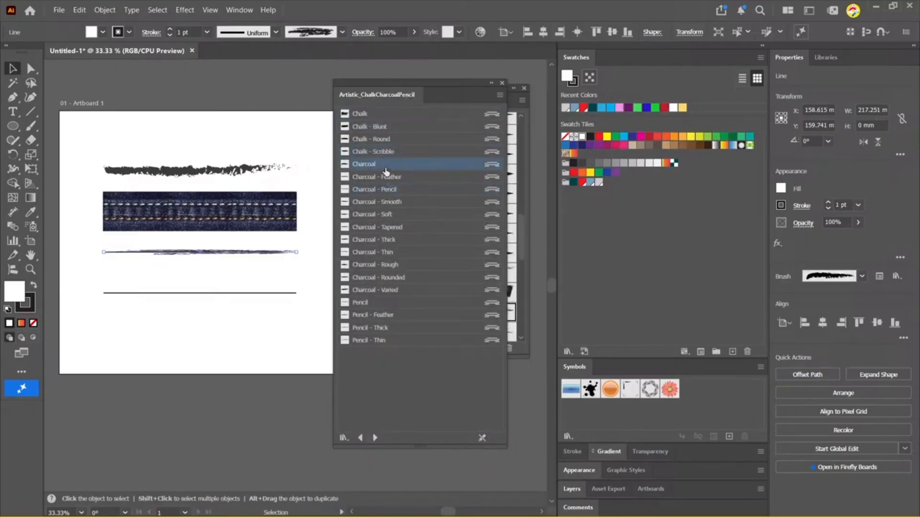
# Color the third line's stroke red (ed1c24), try a 7 pt weight and settle on 3 pt
pyautogui.click(34, 312)
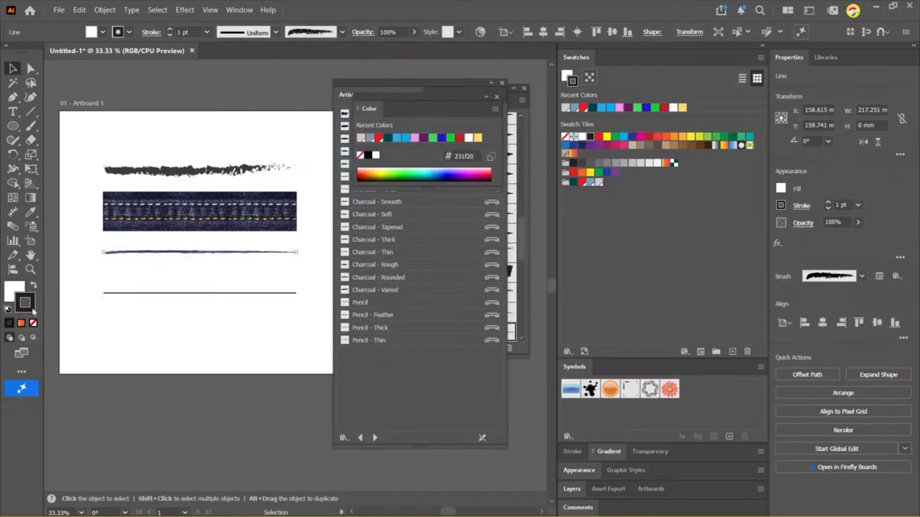
pyautogui.click(599, 138)
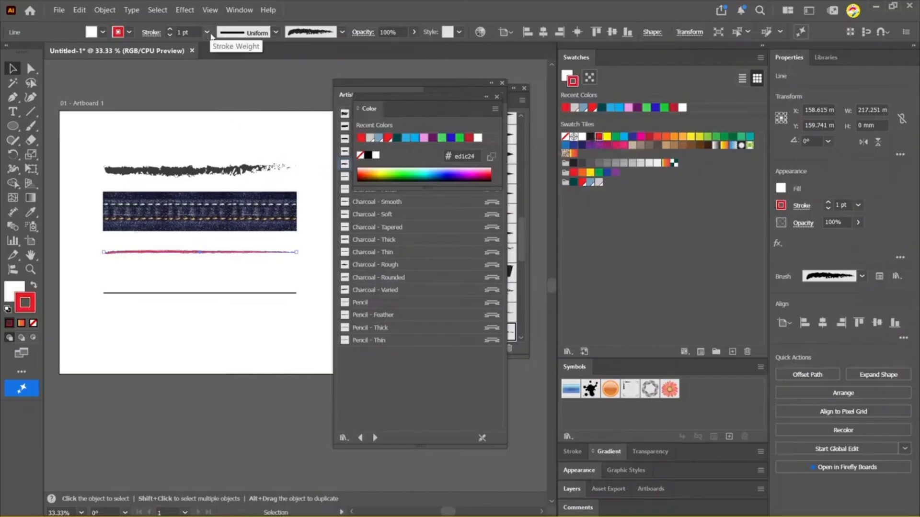
pyautogui.click(209, 35)
pyautogui.click(225, 162)
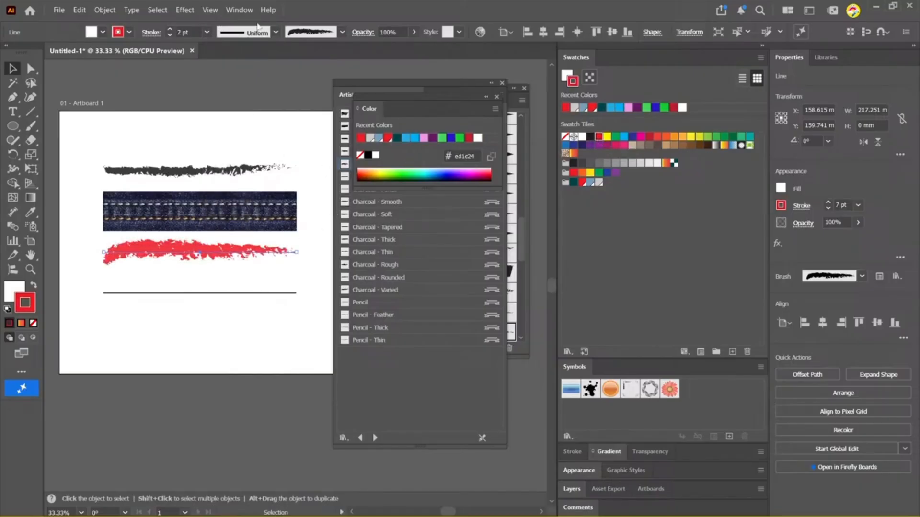
pyautogui.click(206, 33)
pyautogui.click(225, 114)
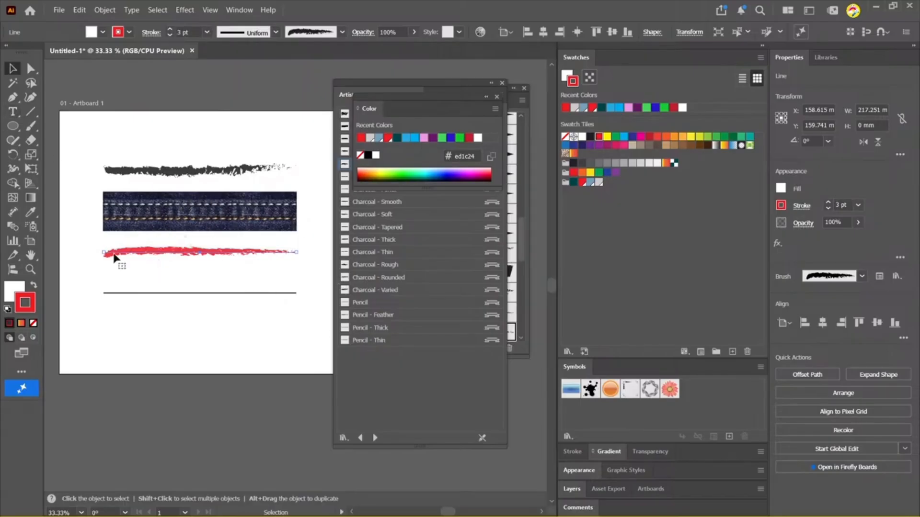
# Duplicate the red charcoal line slightly below itself and delete the copy
pyautogui.keyDown('alt'); pyautogui.moveTo(200, 252); pyautogui.dragTo(201, 266); pyautogui.keyUp('alt')
pyautogui.click(226, 86)
pyautogui.click(187, 265)
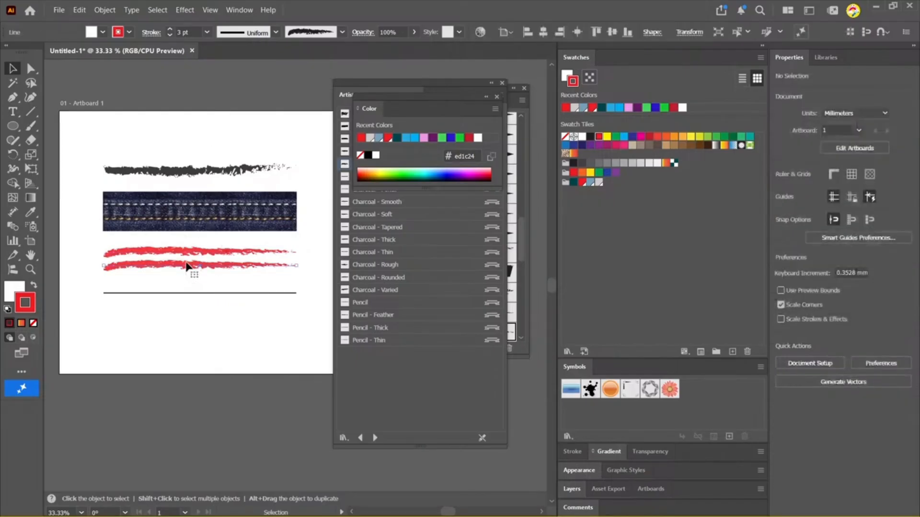
pyautogui.press('Delete')
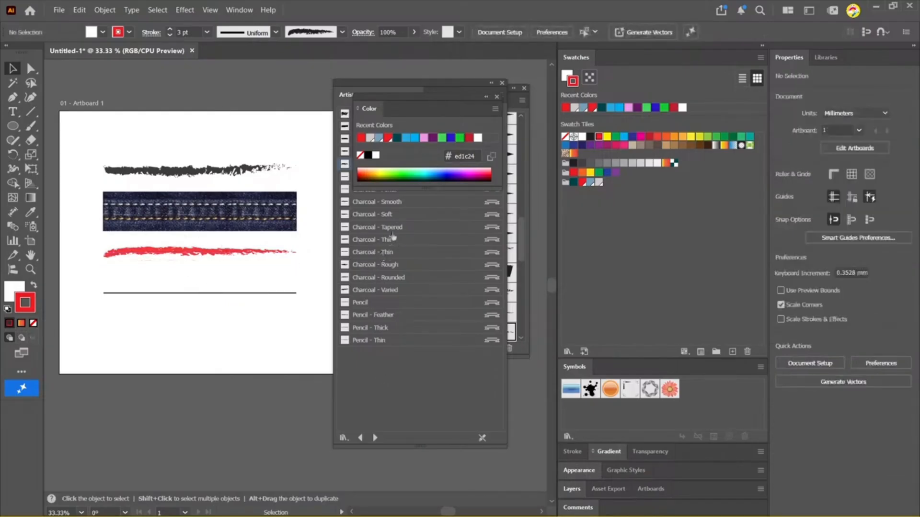
# Close the floating Color panel and apply the Charcoal - Feather brush to the fourth line with a 4 pt stroke
pyautogui.click(497, 97)
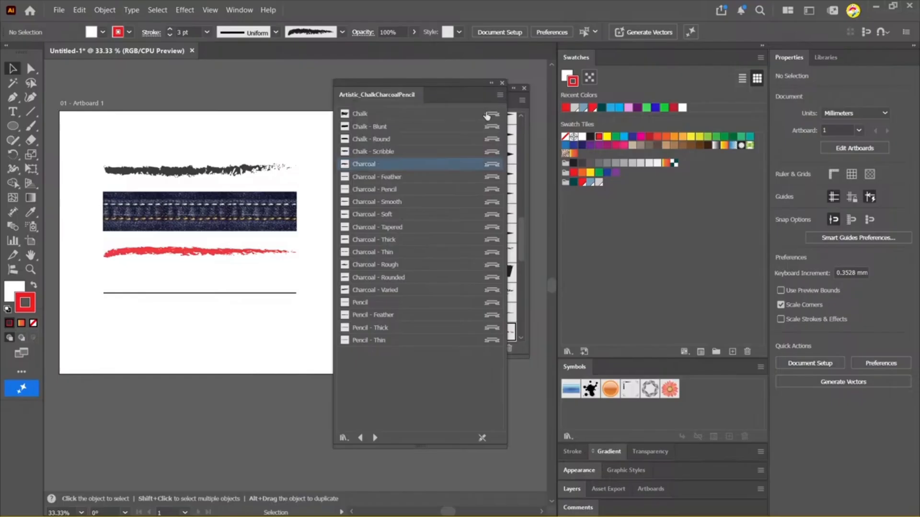
pyautogui.click(418, 181)
pyautogui.moveTo(237, 280); pyautogui.dragTo(272, 344)
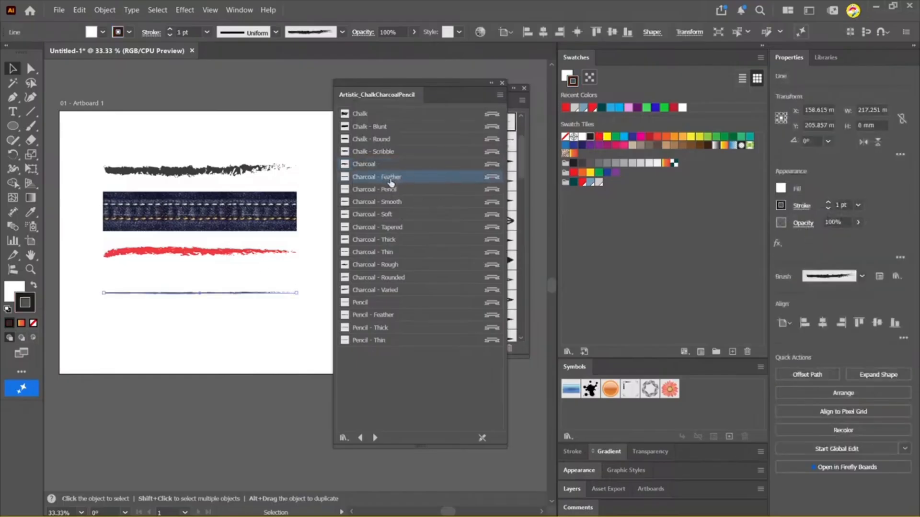
pyautogui.click(207, 33)
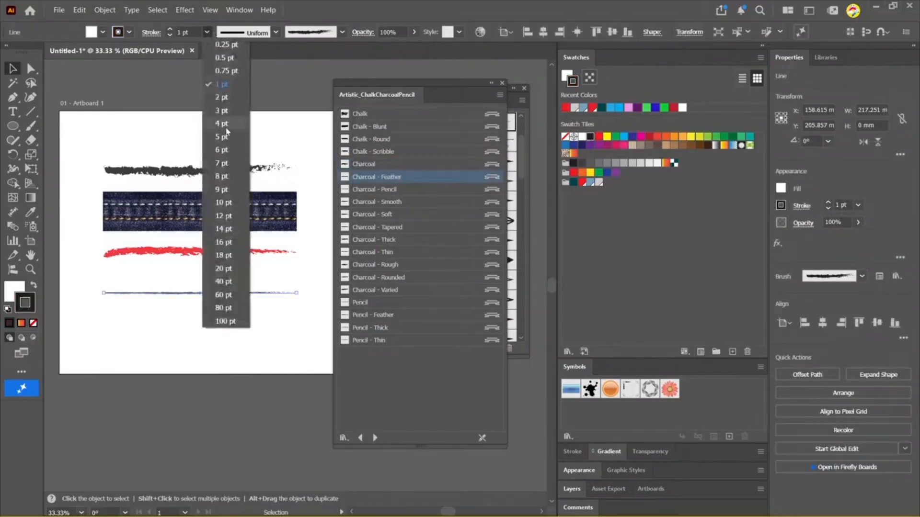
pyautogui.click(225, 146)
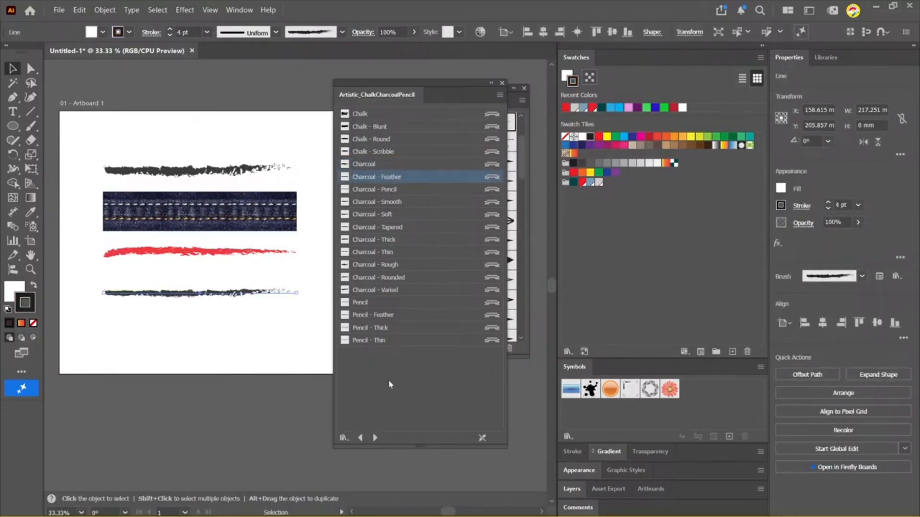
# Load the Artistic_Ink brush library and try Ink Spots, Ink Splash, Ink Bomb and Ink Spatter 2 on the fourth line
pyautogui.click(375, 438)
pyautogui.click(386, 139)
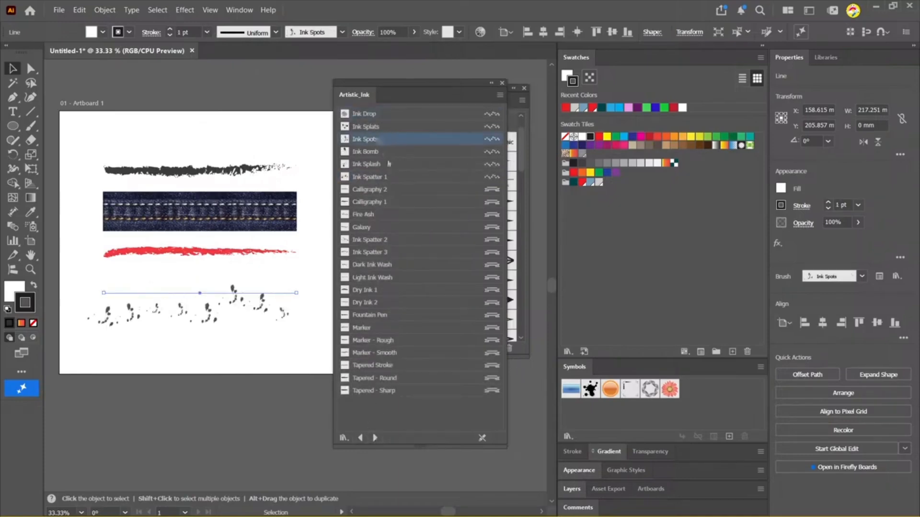
pyautogui.click(390, 165)
pyautogui.click(390, 151)
pyautogui.click(392, 240)
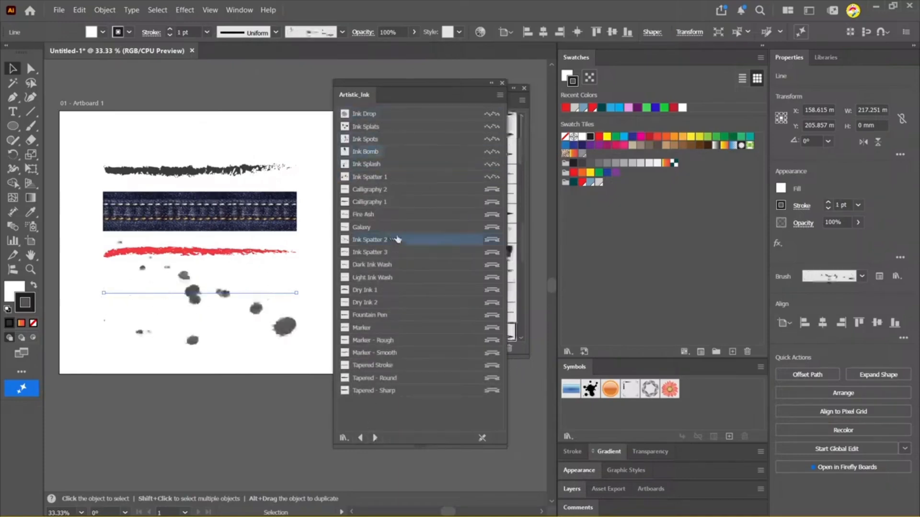
# Try the Galaxy, Light Ink Wash, Dry Ink 1, Marker and Tapered Stroke brushes on the fourth line
pyautogui.click(391, 227)
pyautogui.click(393, 278)
pyautogui.click(389, 293)
pyautogui.click(389, 328)
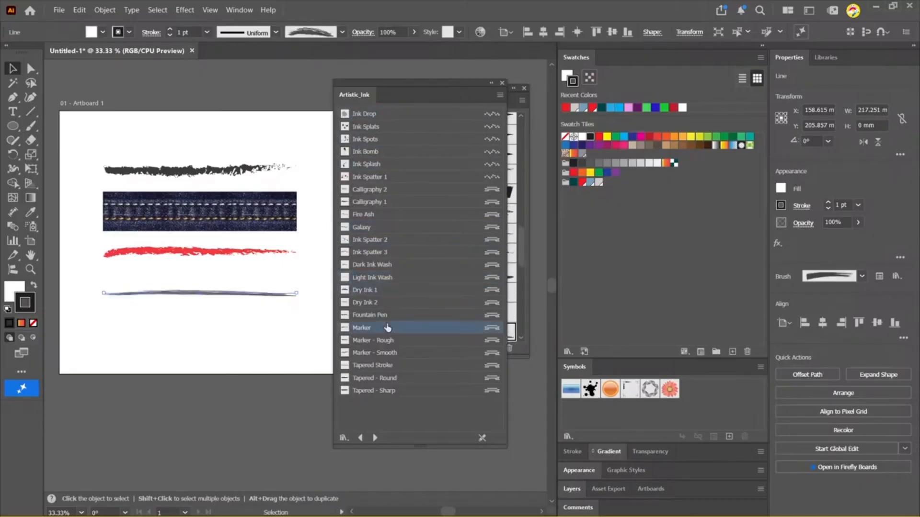
pyautogui.click(392, 365)
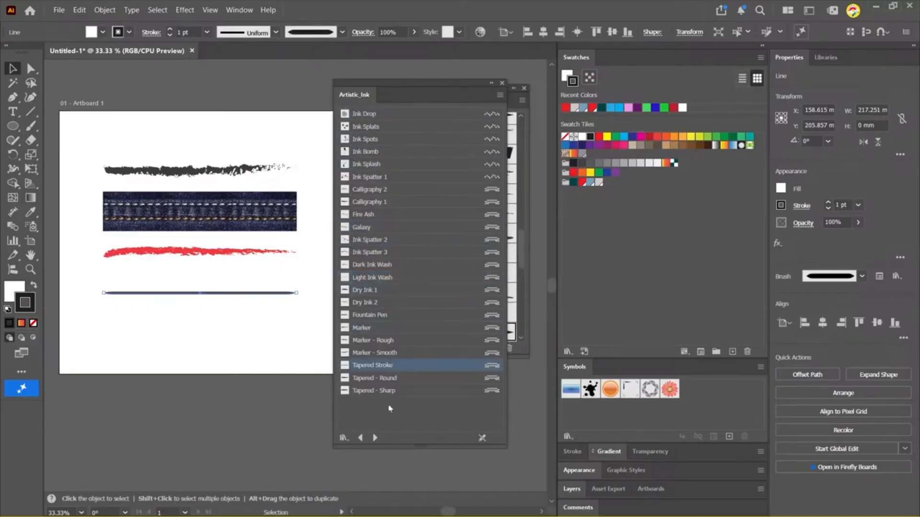
# Load the Artistic_Paintbrush library and try Brush 1 to 3 and Dry Brush 1, 2 and 4 on the fourth line
pyautogui.click(375, 438)
pyautogui.click(390, 114)
pyautogui.click(393, 126)
pyautogui.click(392, 139)
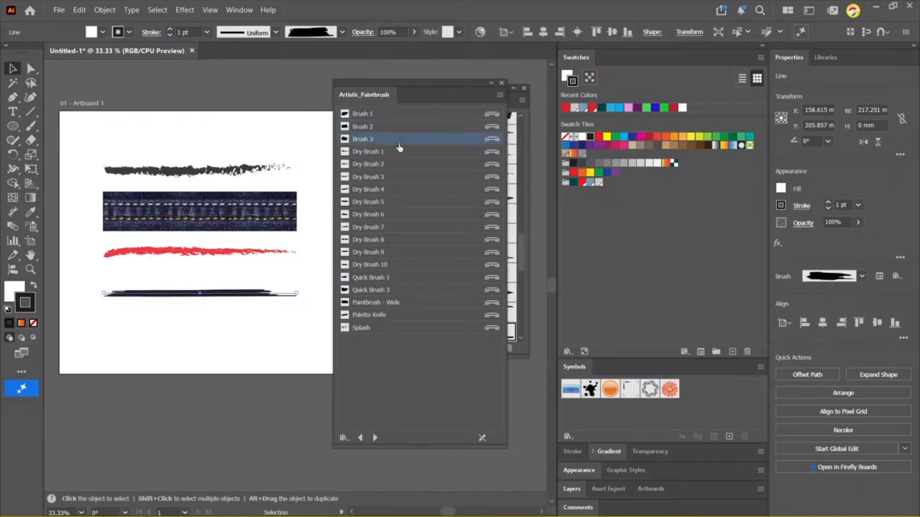
pyautogui.click(392, 152)
pyautogui.click(393, 164)
pyautogui.click(395, 189)
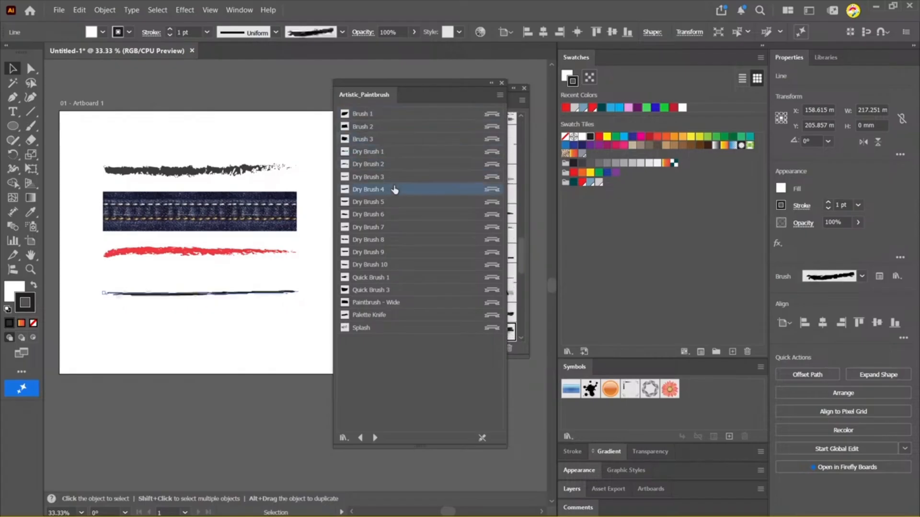
# Try the Quick Brush 1, Quick Brush 3, Paintbrush - Wide and Splash brushes on the fourth line
pyautogui.click(381, 280)
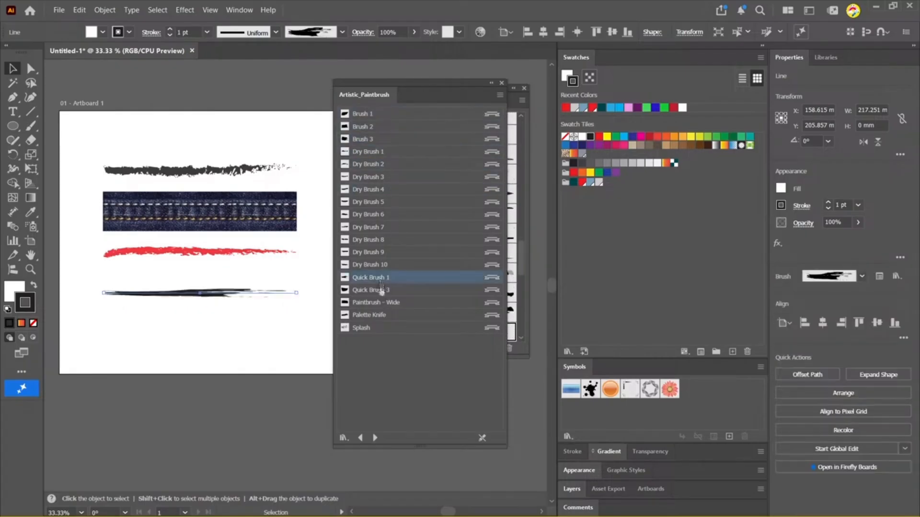
pyautogui.click(381, 290)
pyautogui.click(381, 302)
pyautogui.click(382, 328)
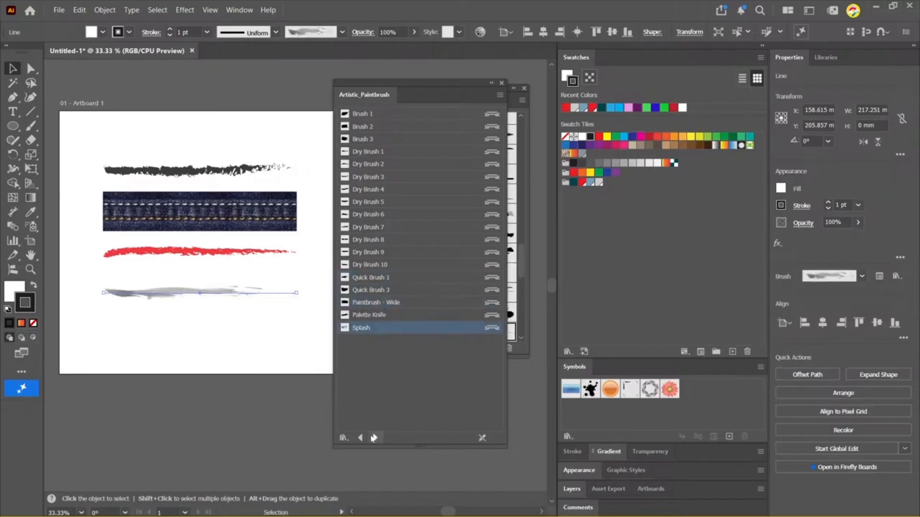
# Load the Artistic_ScrollPen library and try Scroll Pen 1, 2, 3, 6, 7, 8 and 10 on the fourth line
pyautogui.click(374, 438)
pyautogui.click(406, 115)
pyautogui.click(397, 127)
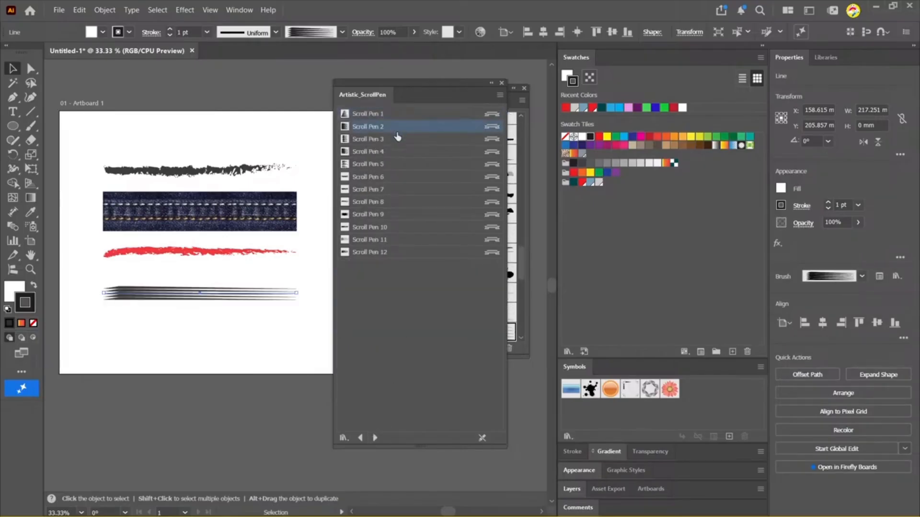
pyautogui.click(398, 140)
pyautogui.click(404, 177)
pyautogui.click(407, 189)
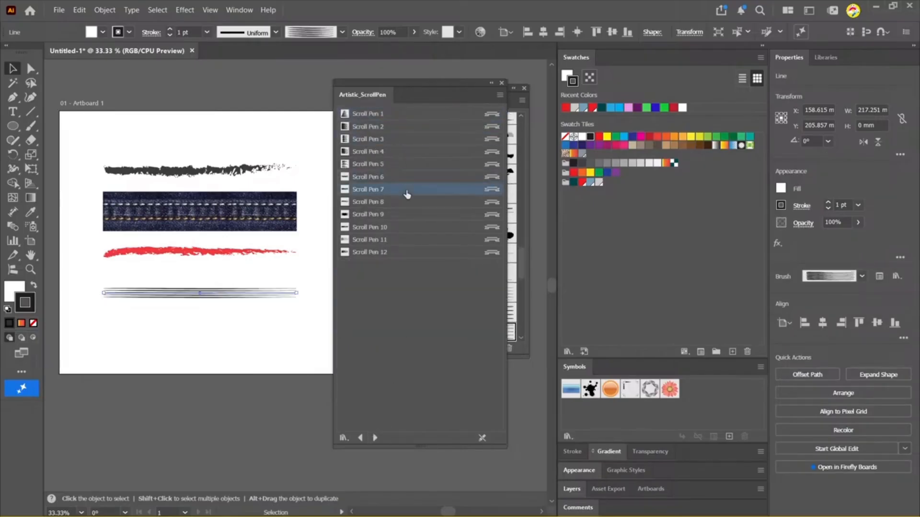
pyautogui.click(407, 203)
pyautogui.click(404, 227)
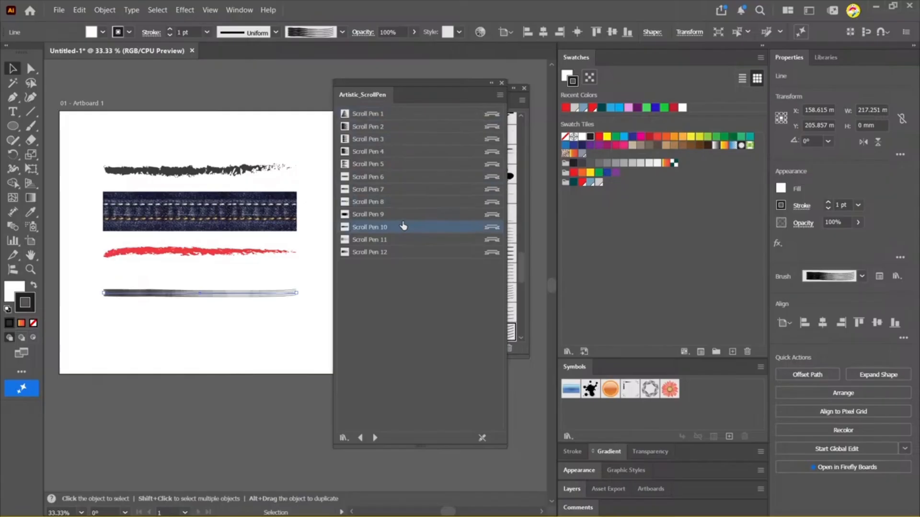
# Load the Artistic_Watercolor library, apply Watercolor Stroke 6 to the fourth line and color its stroke magenta-pink
pyautogui.click(375, 438)
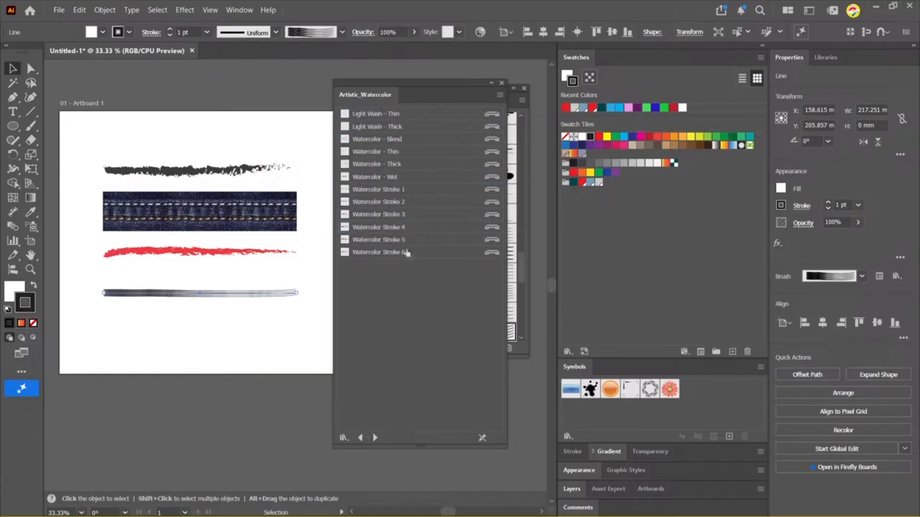
pyautogui.click(407, 253)
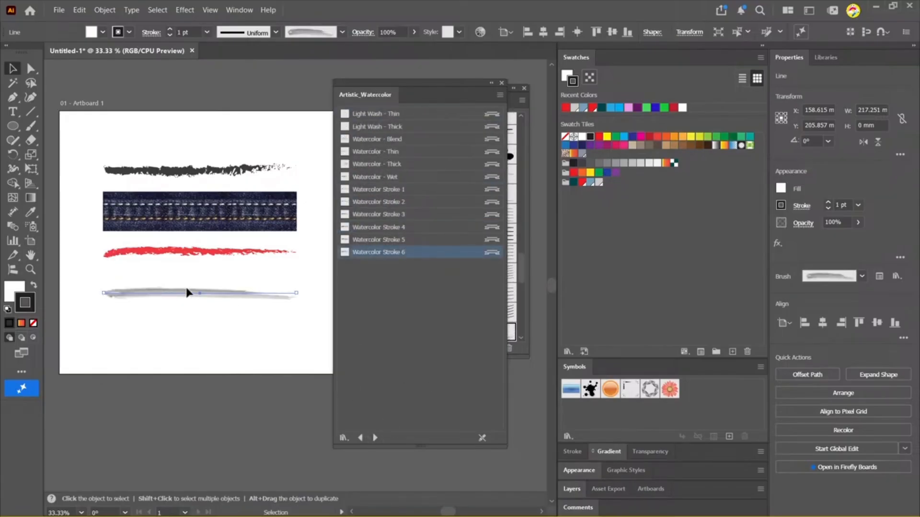
pyautogui.click(624, 146)
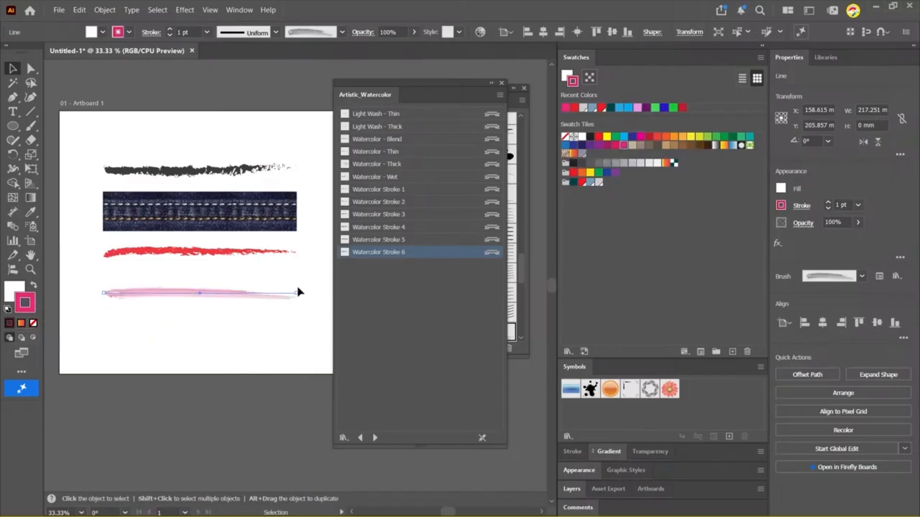
# Try a 3 pt stroke weight on the fourth line's watercolor stroke and return it to 1 pt
pyautogui.click(207, 32)
pyautogui.click(214, 127)
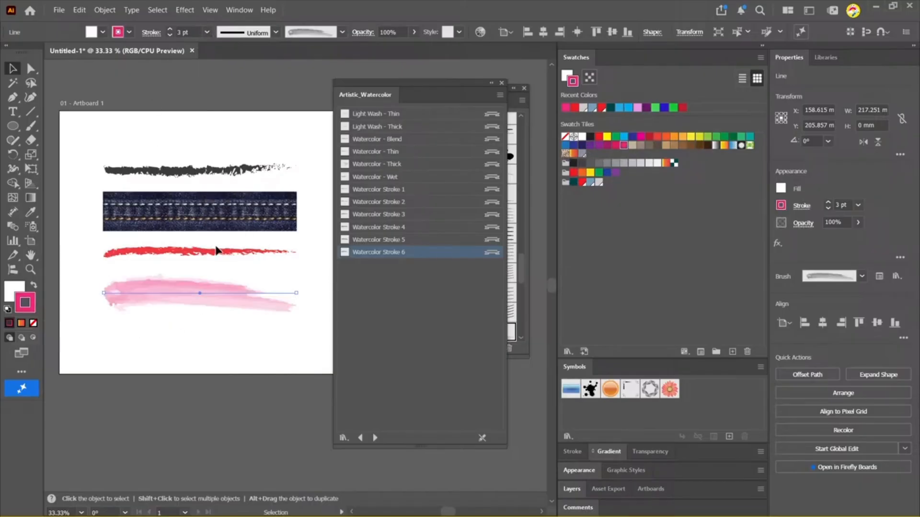
pyautogui.click(207, 32)
pyautogui.click(225, 88)
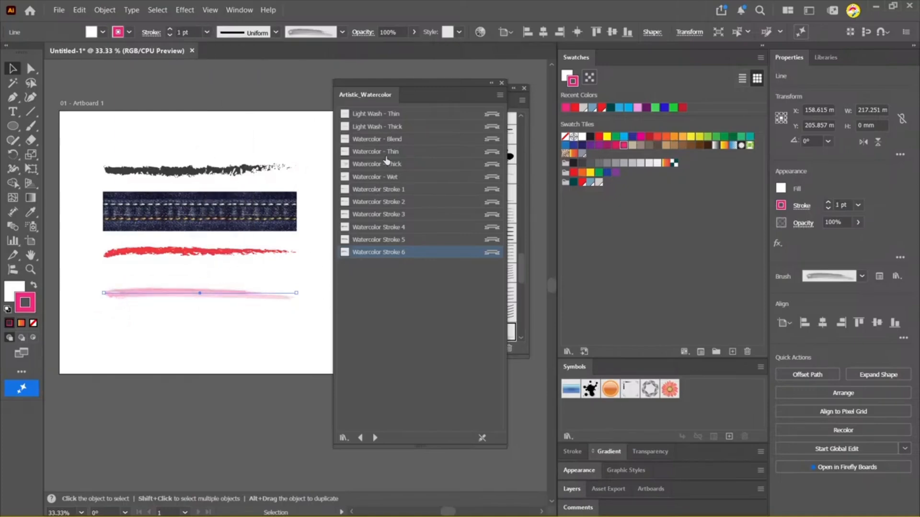
# Load the Borders_Dashed library, try Dashed Line 1.1 to 1.3 on the fourth line, and apply Dashed Squares 1.1 at 4 pt
pyautogui.click(376, 438)
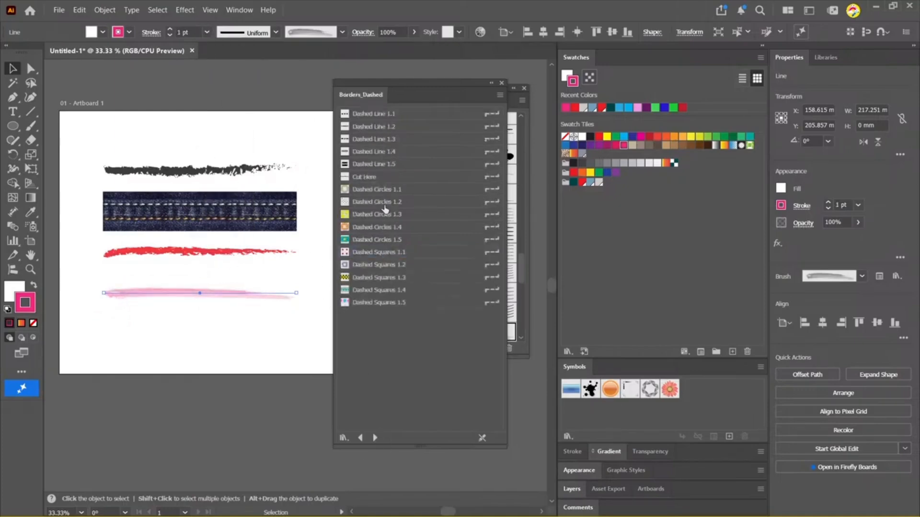
pyautogui.click(399, 113)
pyautogui.click(394, 127)
pyautogui.click(394, 139)
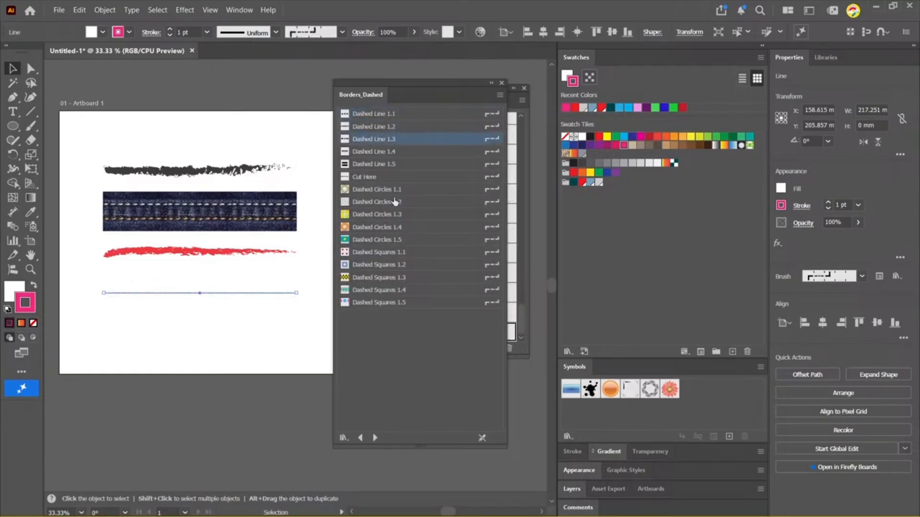
pyautogui.click(207, 32)
pyautogui.click(222, 123)
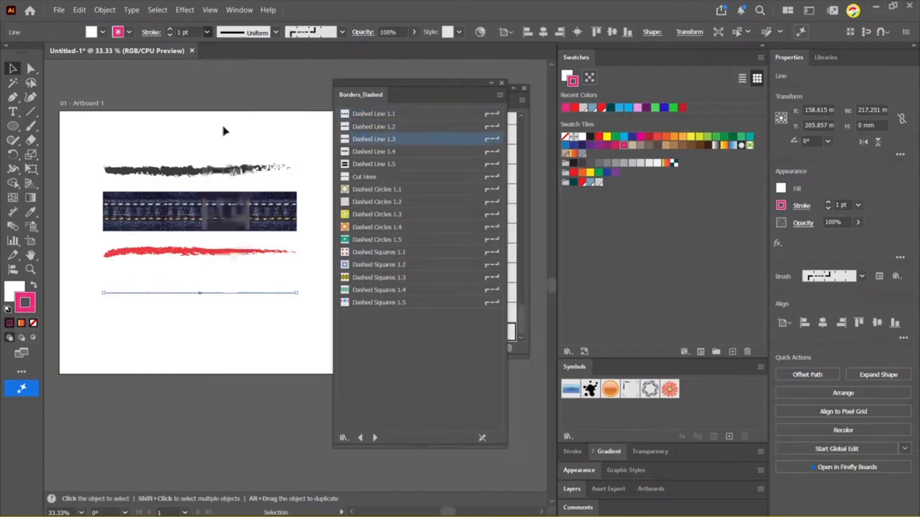
pyautogui.click(379, 252)
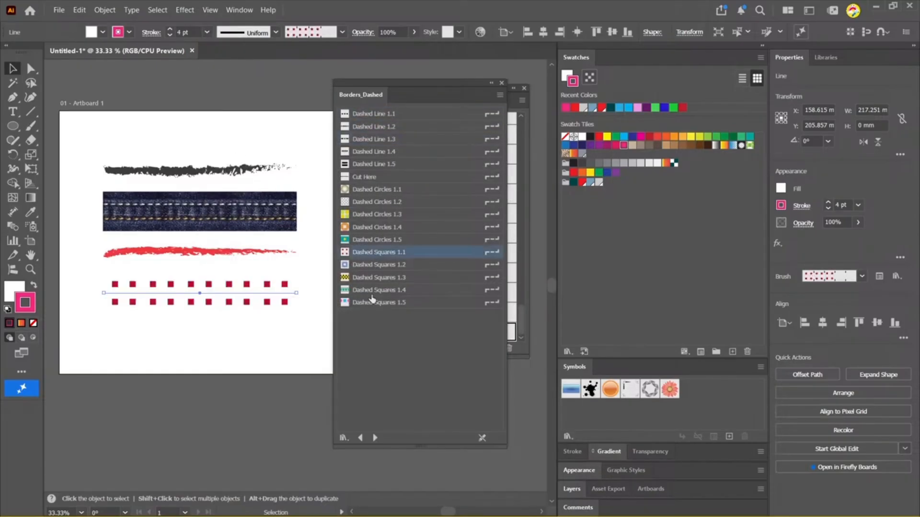
# Load the Borders_Decorative library and apply the Star Burst brush to the fourth line
pyautogui.click(375, 438)
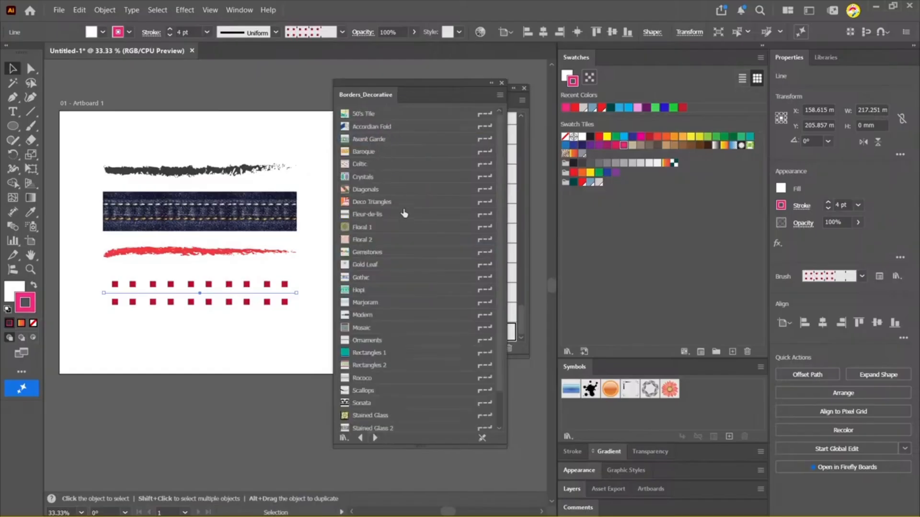
pyautogui.scroll(-1, 404, 325)
pyautogui.scroll(-1, 403, 369)
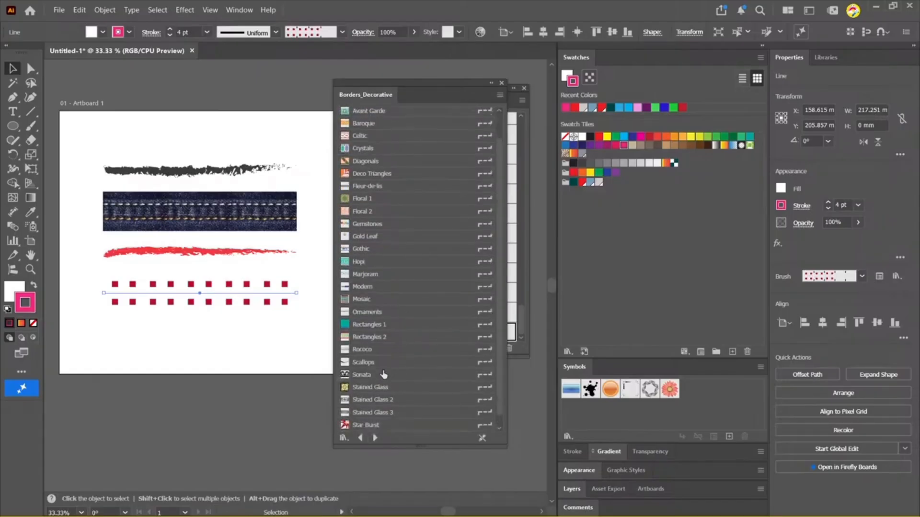
pyautogui.click(375, 425)
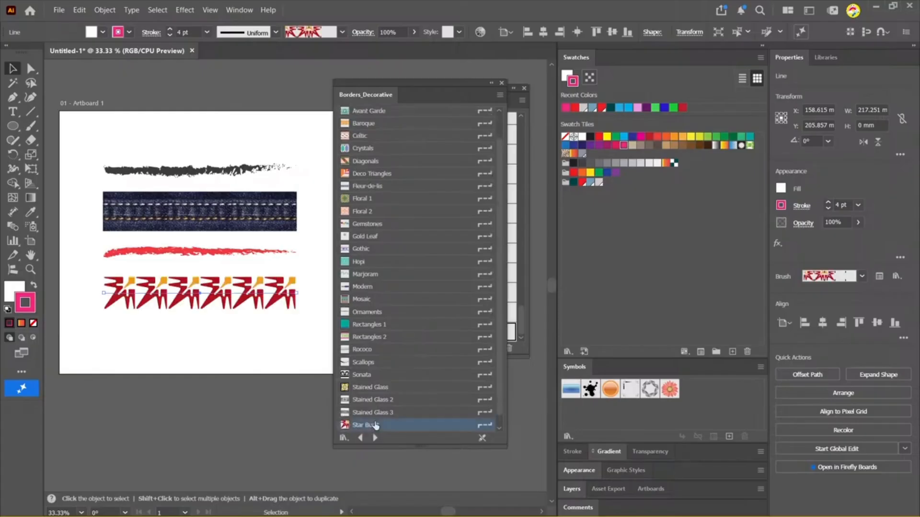
# Load the Borders_Frames library and try the Oak, Mahogany and Tribeveled brushes on the fourth line
pyautogui.click(375, 437)
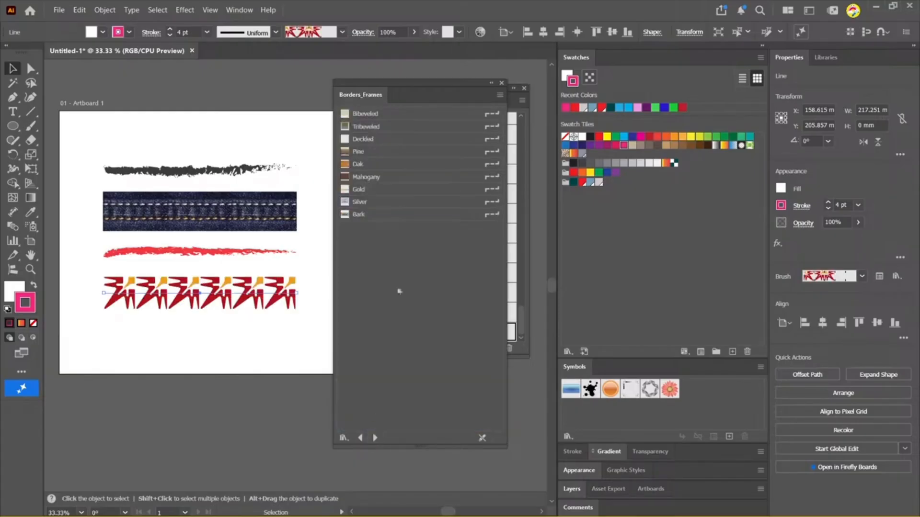
pyautogui.click(386, 166)
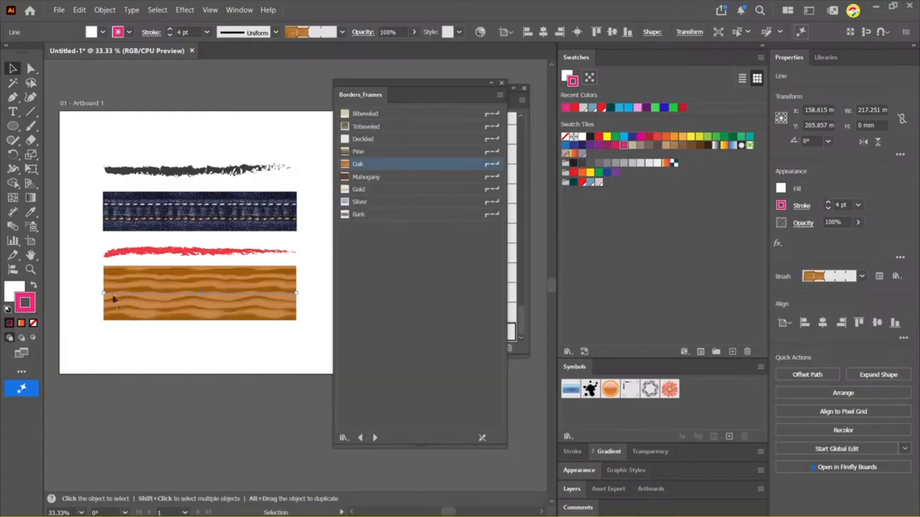
pyautogui.click(378, 178)
pyautogui.click(368, 127)
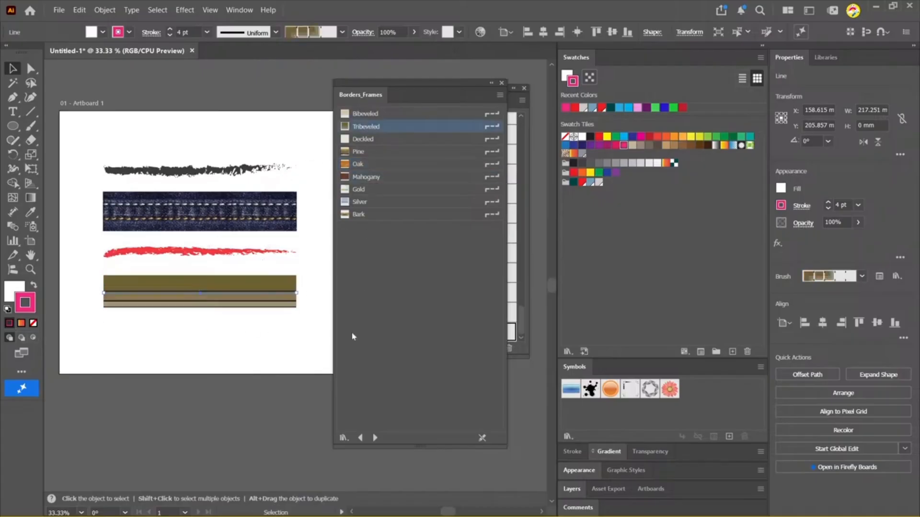
# Load the Borders_Geometric library, try Geometric 4 and Geometric 1 on the fourth line, and set its stroke color to green
pyautogui.click(374, 438)
pyautogui.click(407, 178)
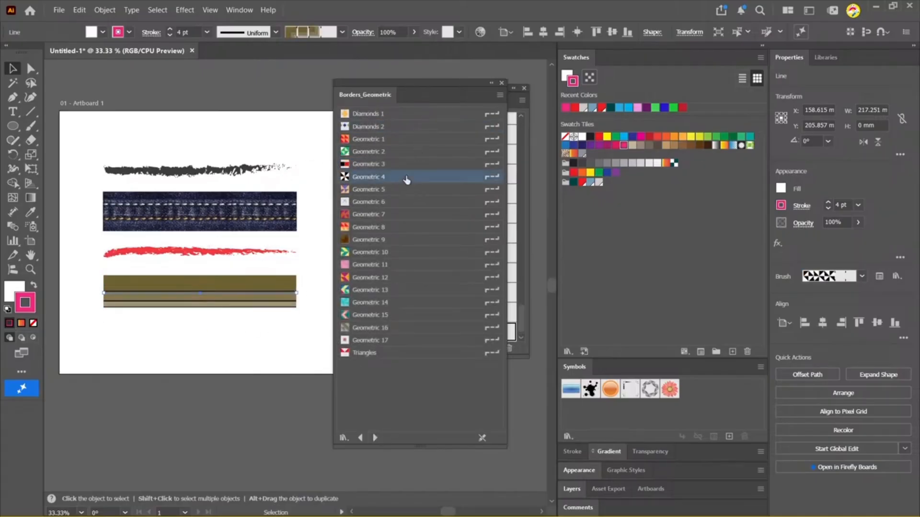
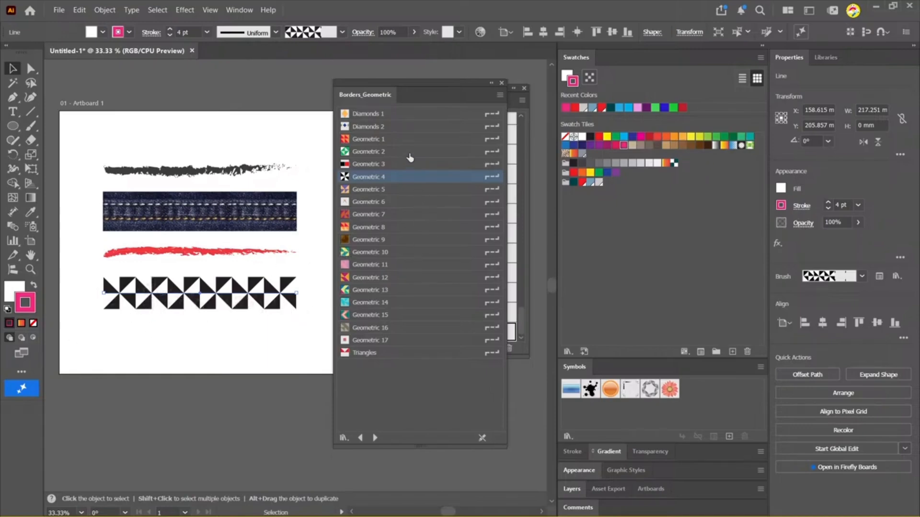
pyautogui.click(403, 139)
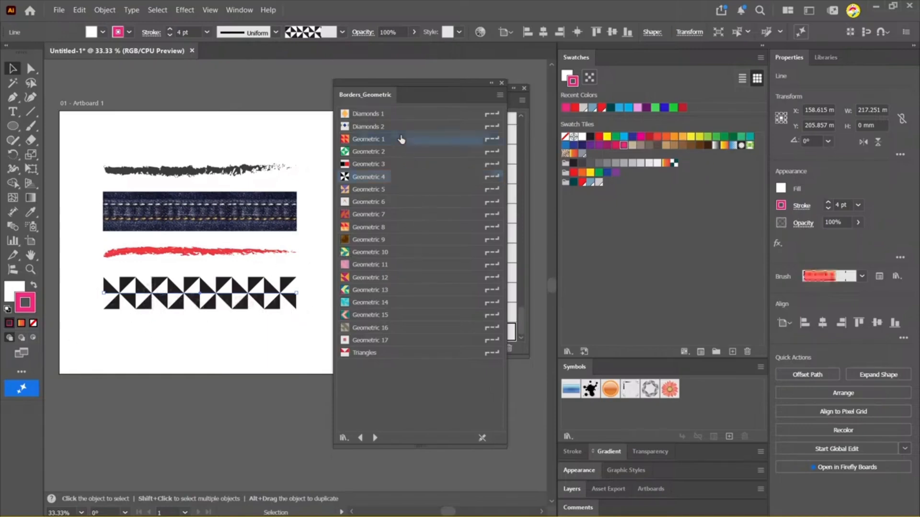
pyautogui.click(599, 172)
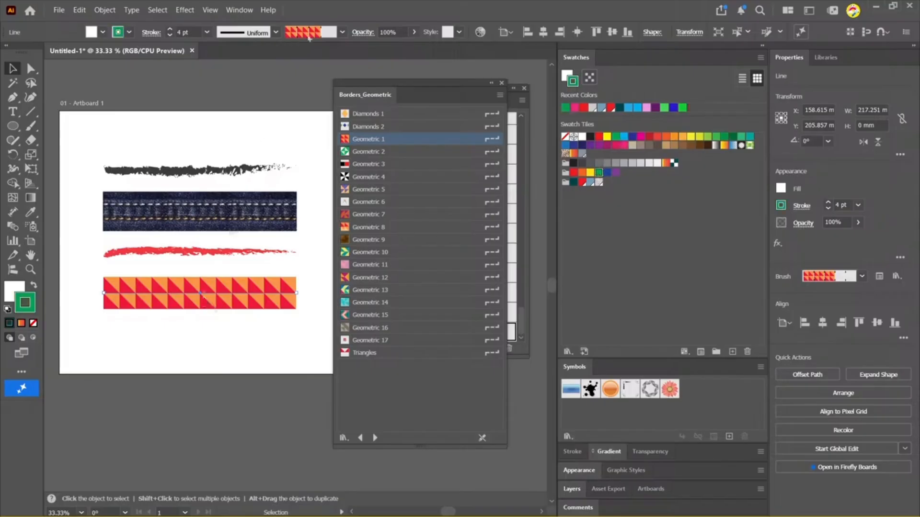
pyautogui.click(342, 32)
pyautogui.click(210, 295)
# Try the Diamonds 1 and Geometric 1, 5, 8, 12 and 15 brushes on the fourth line
pyautogui.click(396, 113)
pyautogui.click(385, 139)
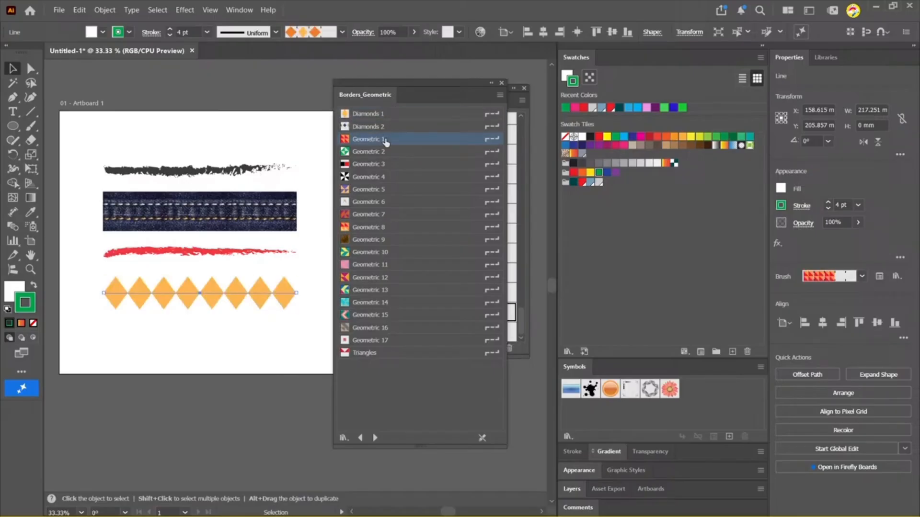
pyautogui.click(369, 190)
pyautogui.click(372, 227)
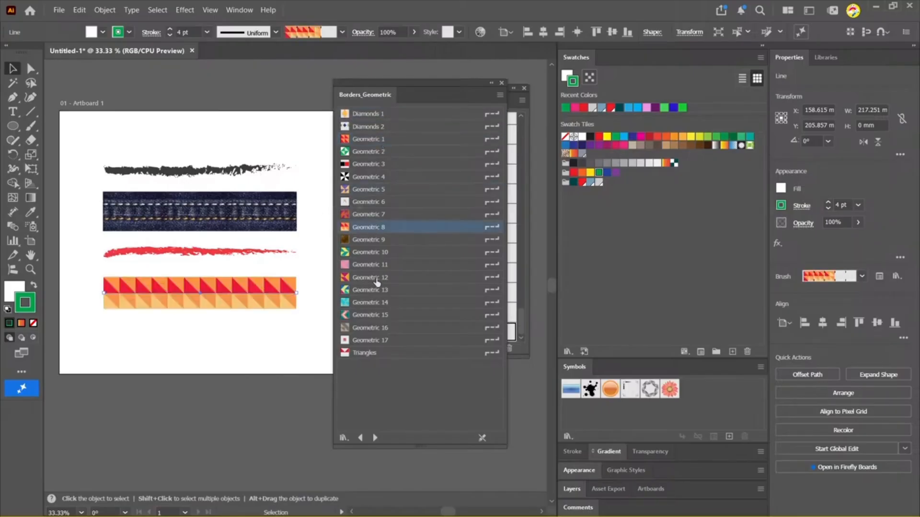
pyautogui.click(375, 278)
pyautogui.click(383, 315)
# Try the Geometric 16, Geometric 17, Triangles, Geometric 9, Geometric 6 and Geometric 3 brushes on the fourth line
pyautogui.click(381, 328)
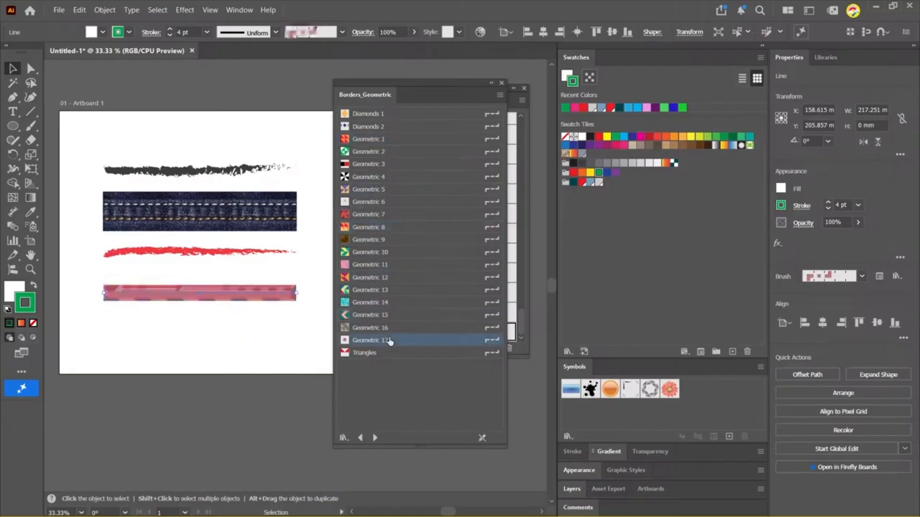
pyautogui.click(380, 340)
pyautogui.click(380, 353)
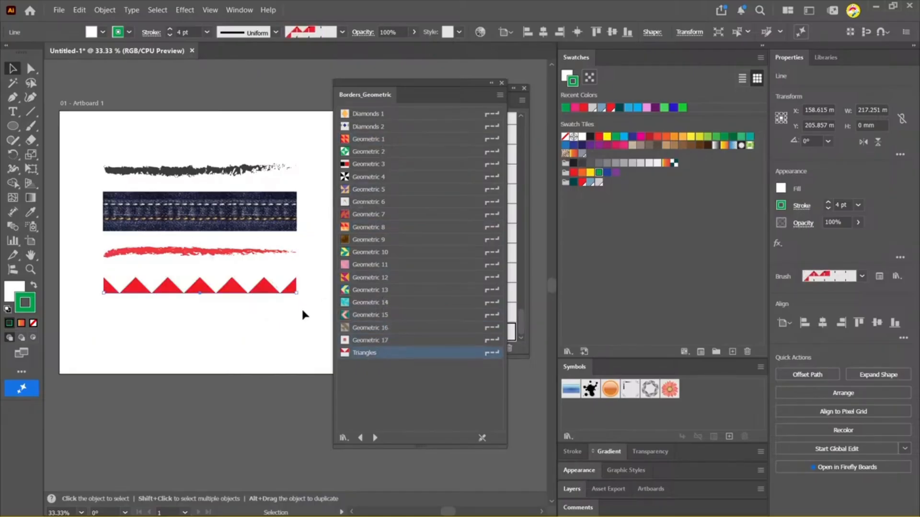
pyautogui.click(375, 240)
pyautogui.click(382, 201)
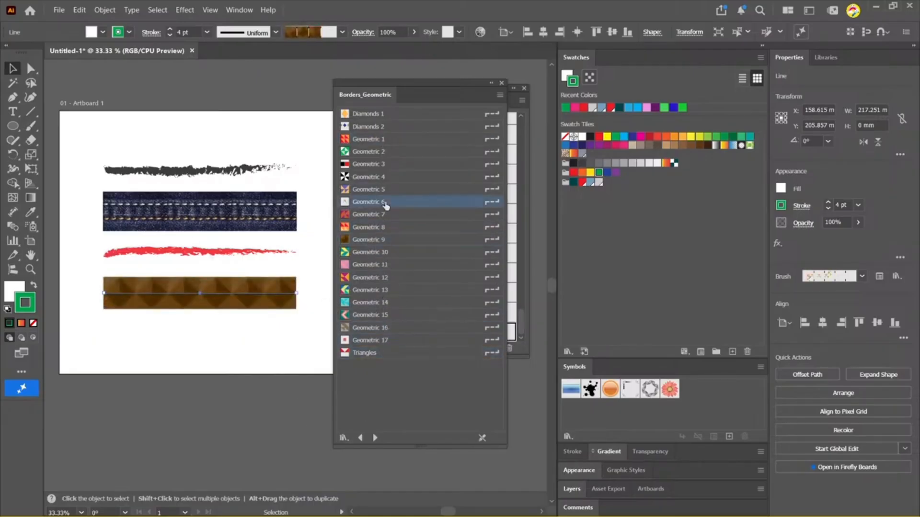
pyautogui.click(380, 164)
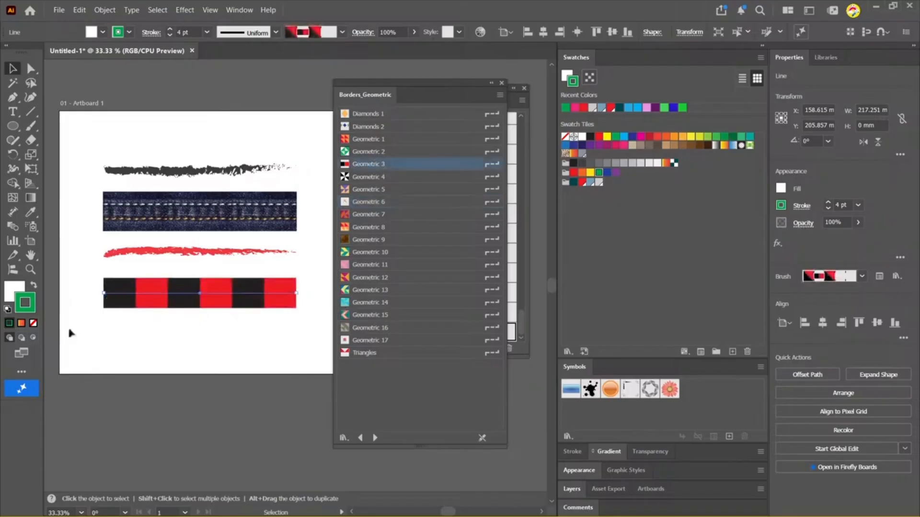
# Try the Samoan brush from the Borders_Indigenous library and Thick Line 1.3 from Borders_Lines on the fourth line
pyautogui.click(376, 437)
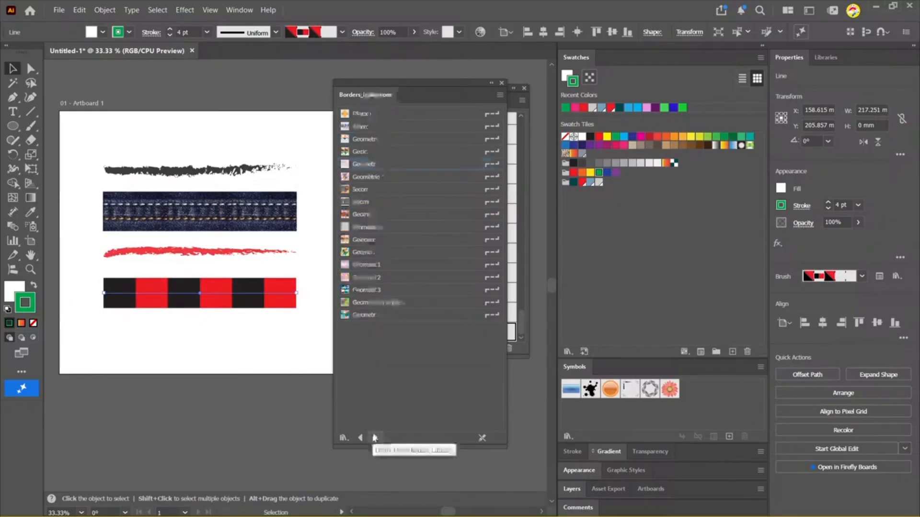
pyautogui.click(348, 244)
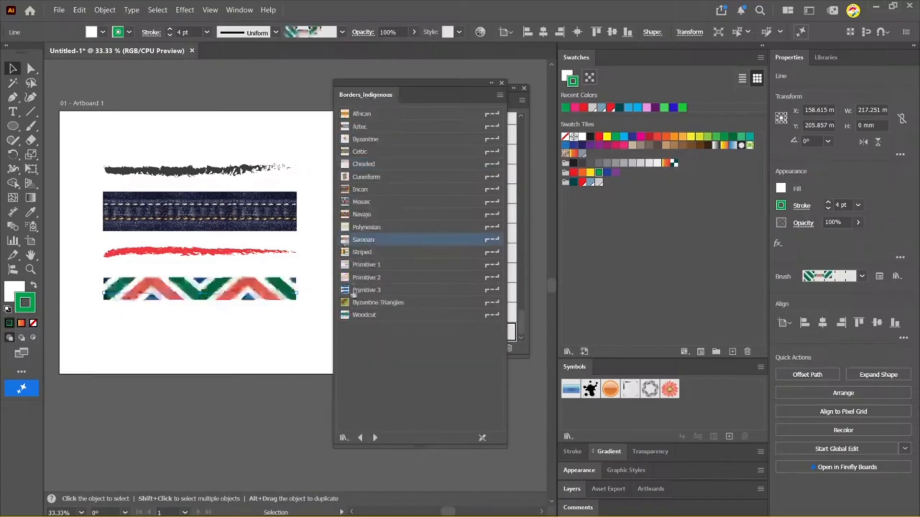
pyautogui.click(376, 438)
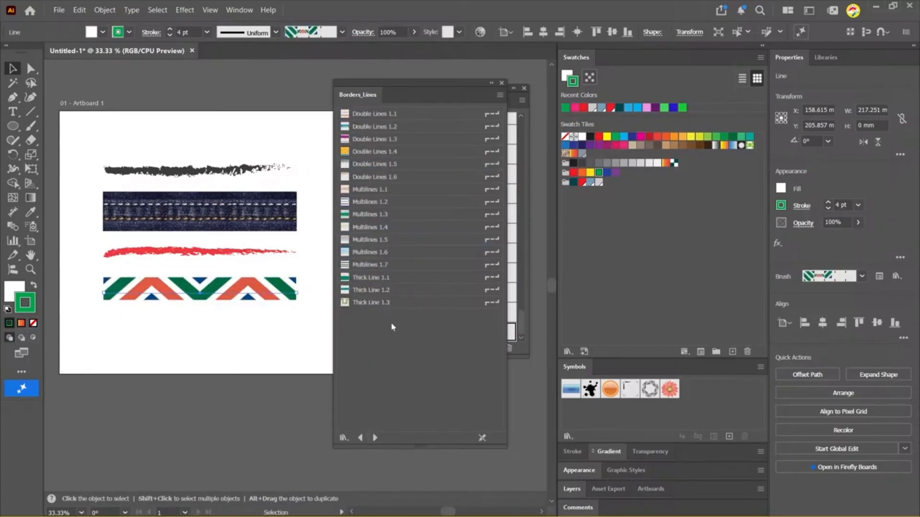
pyautogui.click(383, 303)
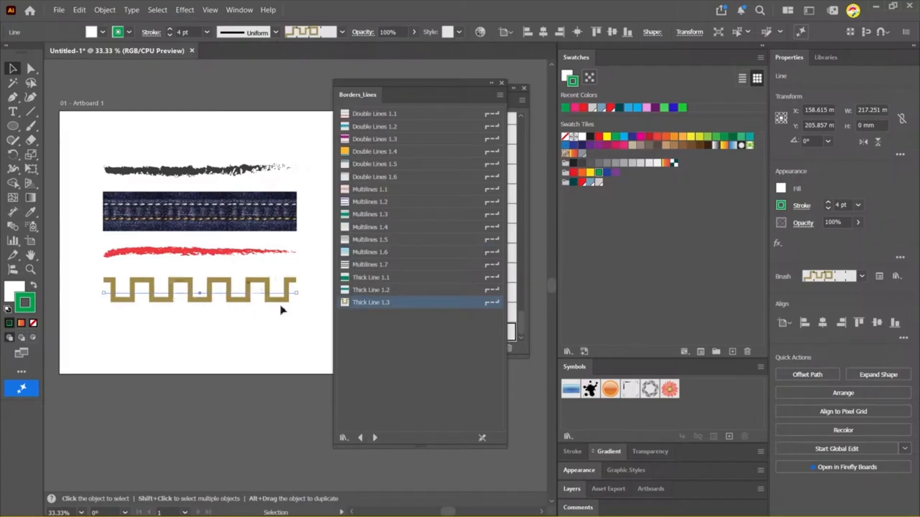
# Load the Borders_Novelty library and try Ants, Arrow 4, Arrow 2, Jester and Pressed Flower on the fourth line
pyautogui.click(375, 438)
pyautogui.click(390, 127)
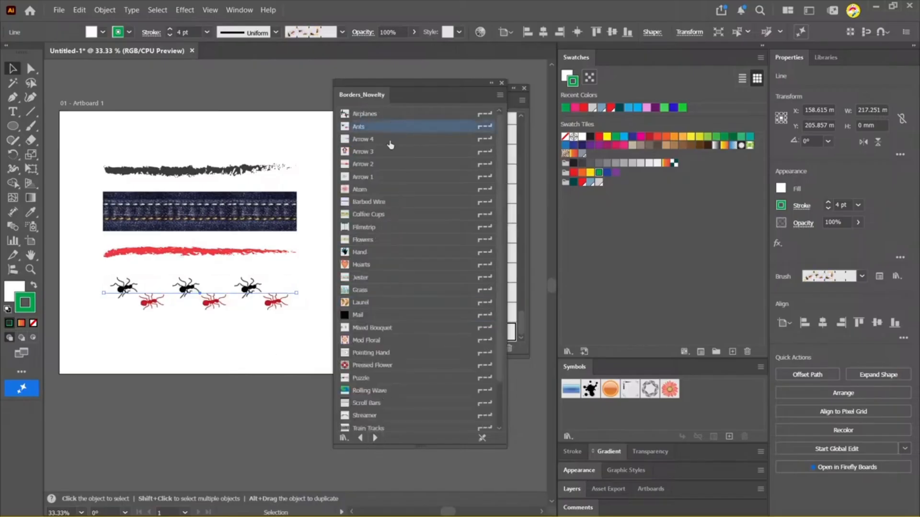
pyautogui.click(390, 140)
pyautogui.click(386, 165)
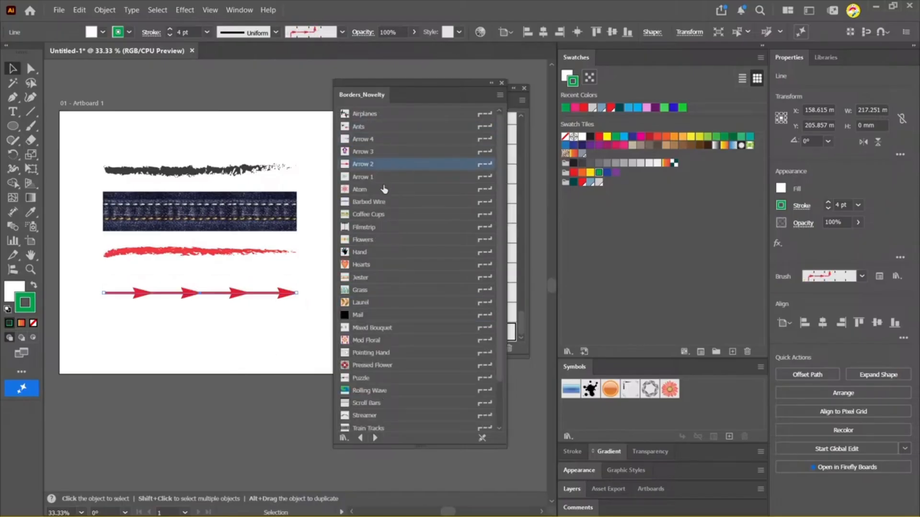
pyautogui.click(386, 280)
pyautogui.click(386, 365)
# Try the Tracks Bird, Train Tracks, Tracks Human and Tracks Dog brushes on the fourth line
pyautogui.scroll(-3, 404, 387)
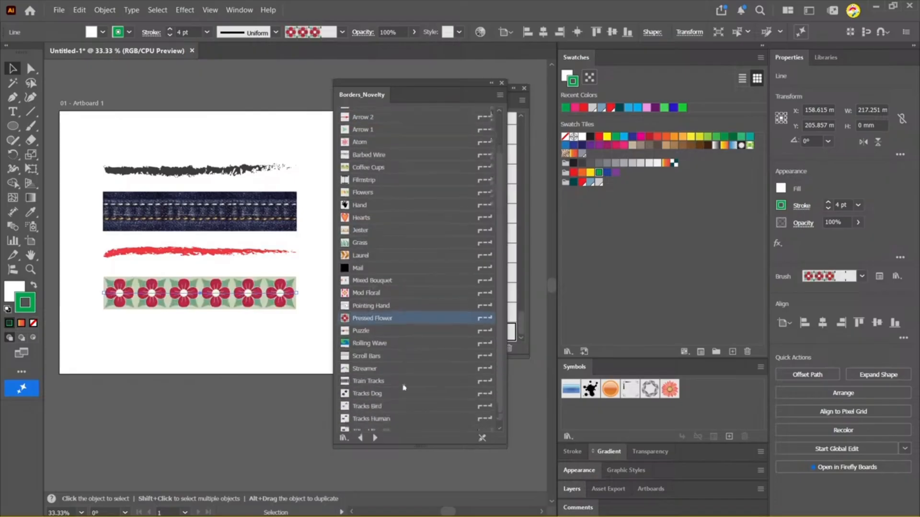
pyautogui.click(383, 406)
pyautogui.click(376, 381)
pyautogui.click(374, 419)
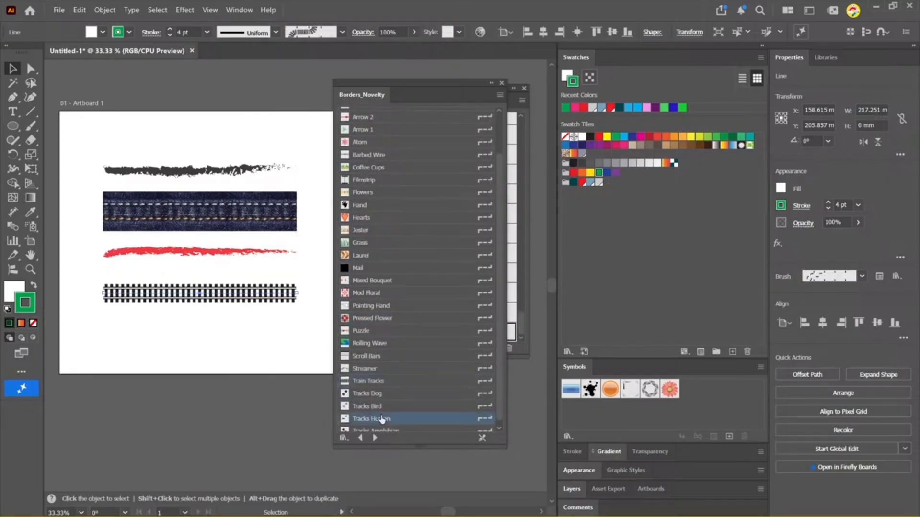
pyautogui.click(368, 381)
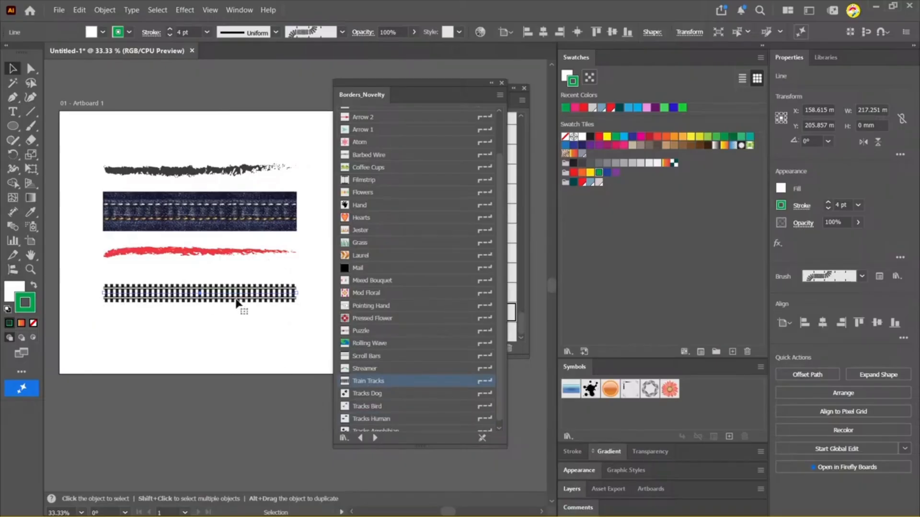
pyautogui.click(376, 394)
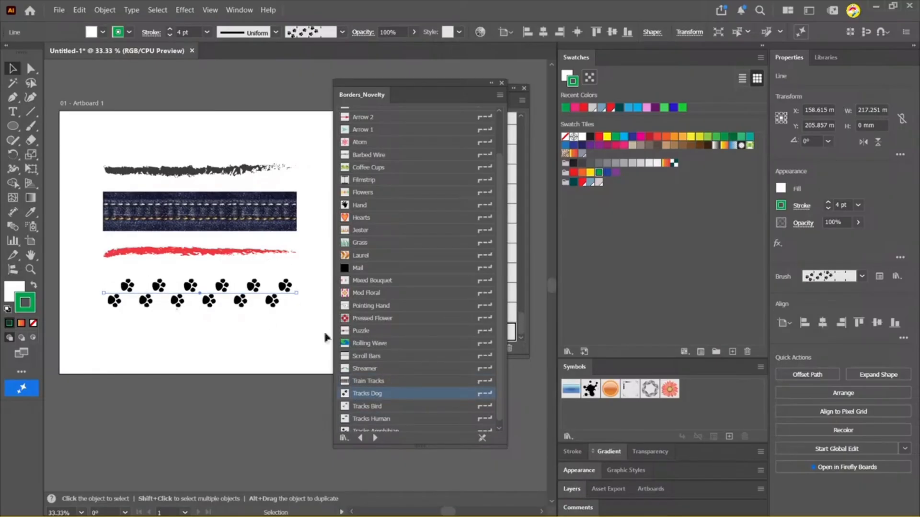
# Load the Decorative_Banners and Seals library, try Banner 14, 11 and 5, and apply Banner 2 at 7 pt to the fourth line
pyautogui.click(374, 438)
pyautogui.click(375, 438)
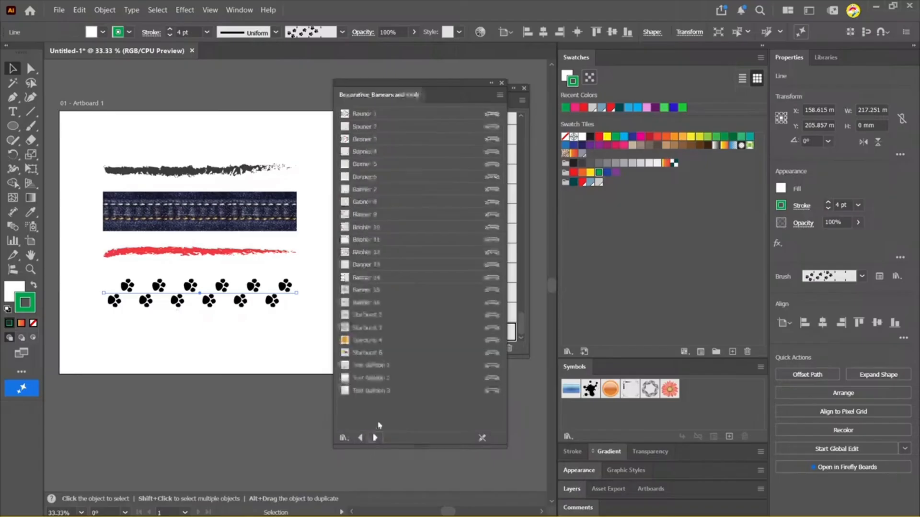
pyautogui.click(379, 277)
pyautogui.click(385, 240)
pyautogui.click(394, 164)
pyautogui.click(395, 128)
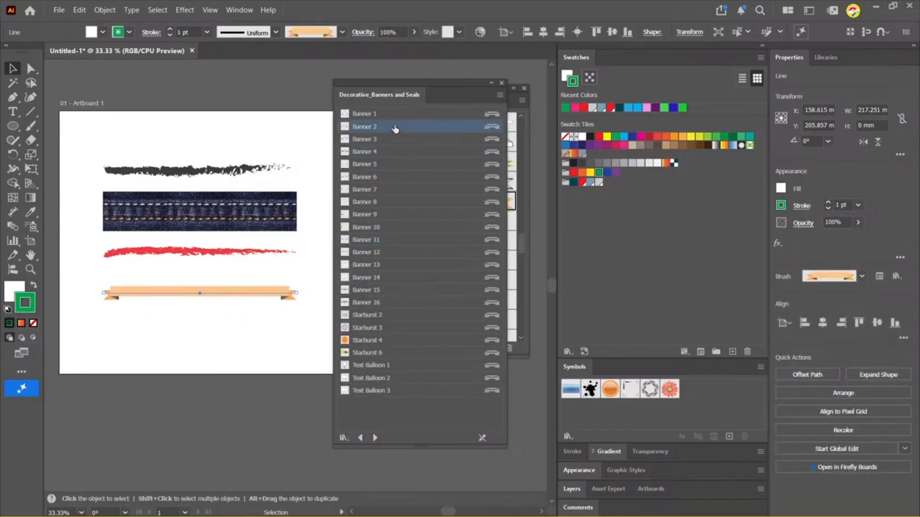
pyautogui.click(207, 32)
pyautogui.click(234, 266)
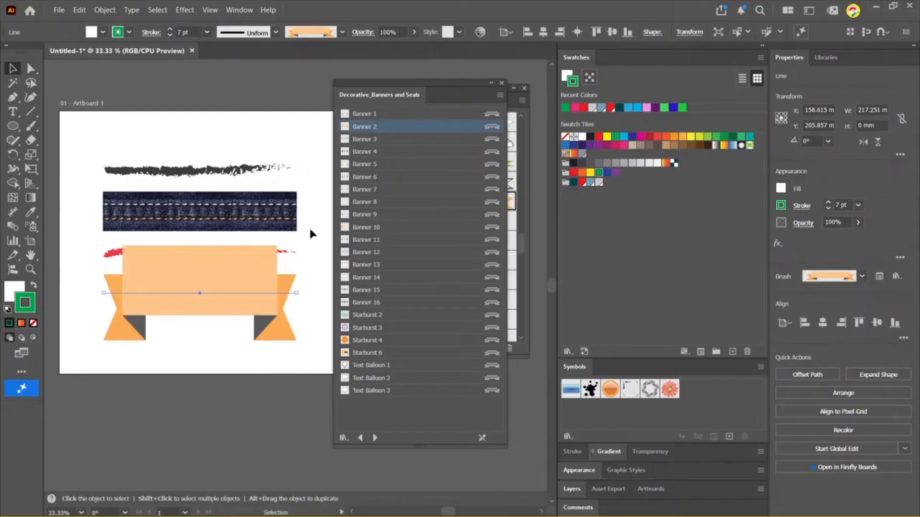
# Try Banner 3, 4, 16, 15, 14 and 12 from the Decorative_Banners and Seals library on the fourth line
pyautogui.click(371, 140)
pyautogui.click(372, 151)
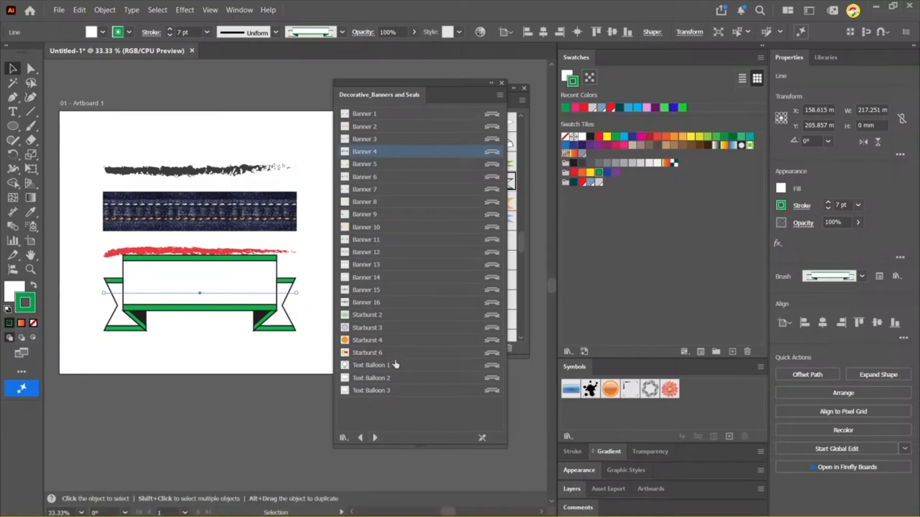
pyautogui.click(410, 303)
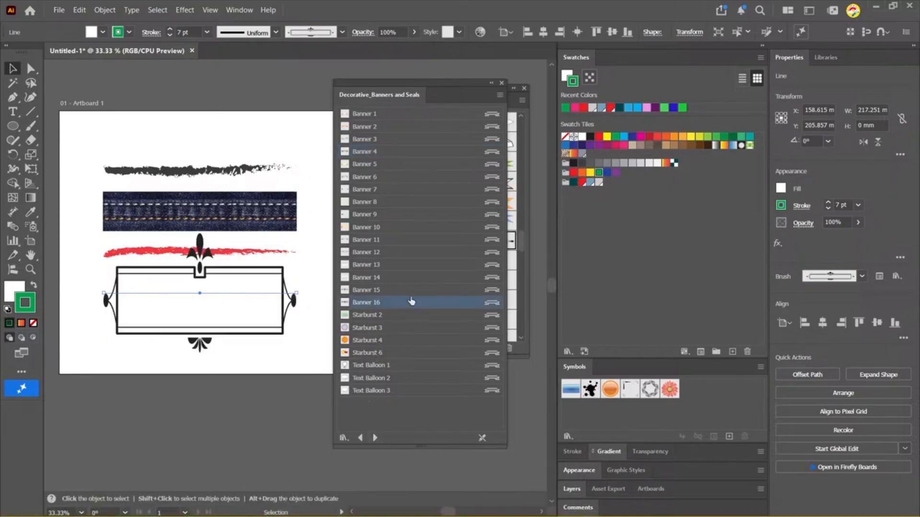
pyautogui.click(411, 291)
pyautogui.click(402, 278)
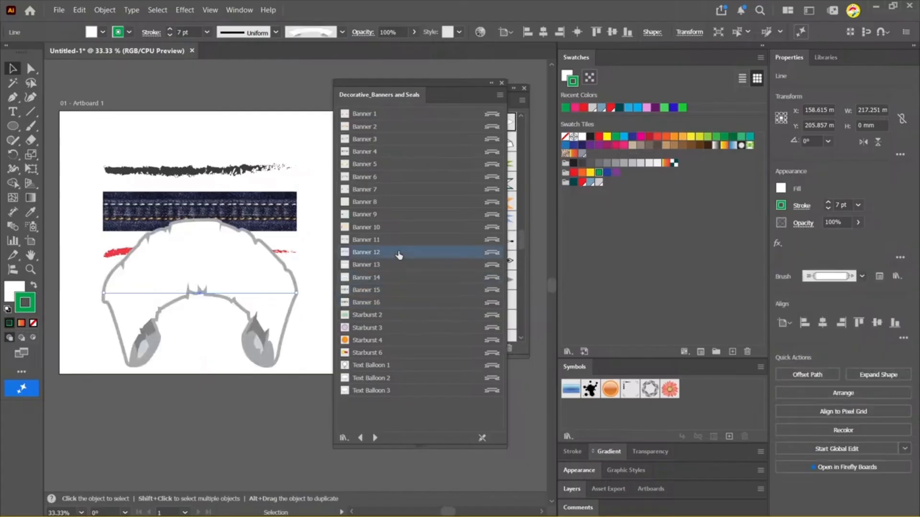
pyautogui.click(401, 253)
# Try the Banner 9, 12 and 11 brushes and apply Banner 10 to the fourth line
pyautogui.click(413, 228)
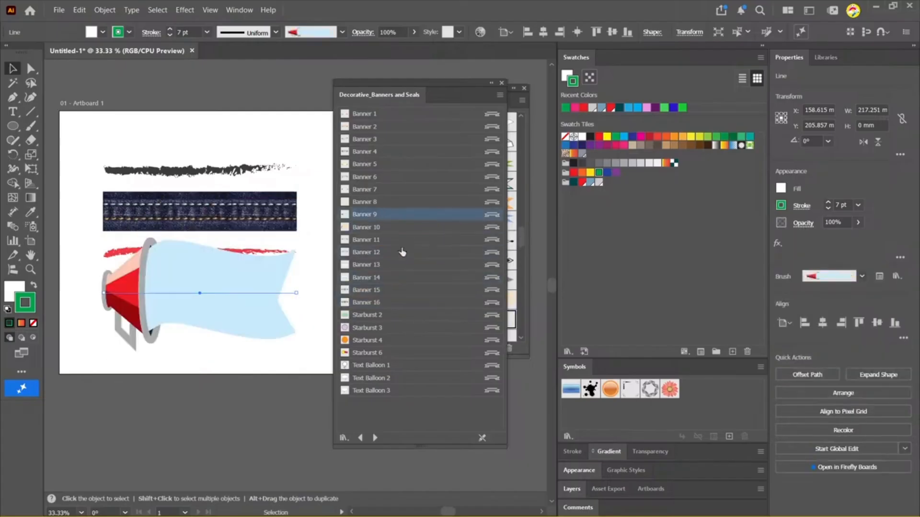
pyautogui.click(402, 252)
pyautogui.click(401, 240)
pyautogui.click(398, 229)
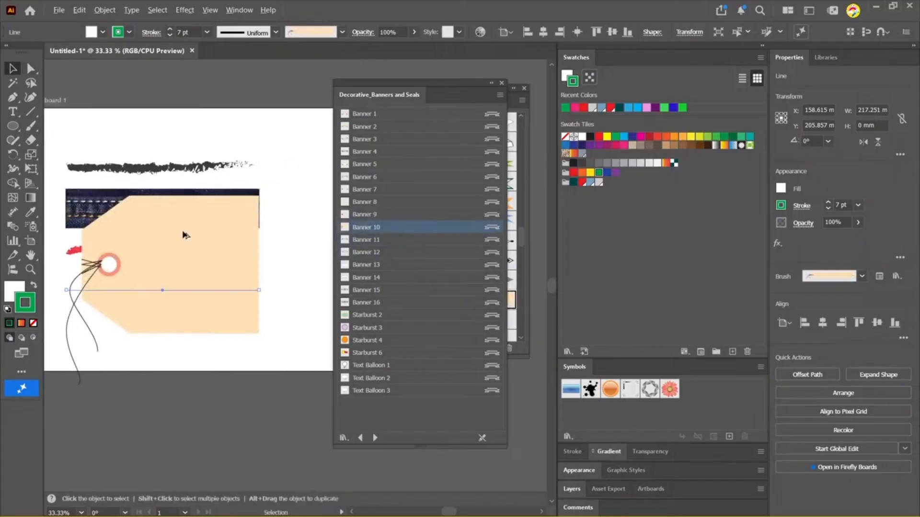
# Lengthen the Banner 10 line horizontally to about 329 mm by moving its right endpoint with Direct Selection
pyautogui.scroll(-1, 187, 235)
pyautogui.moveTo(189, 234); pyautogui.dragTo(170, 230)
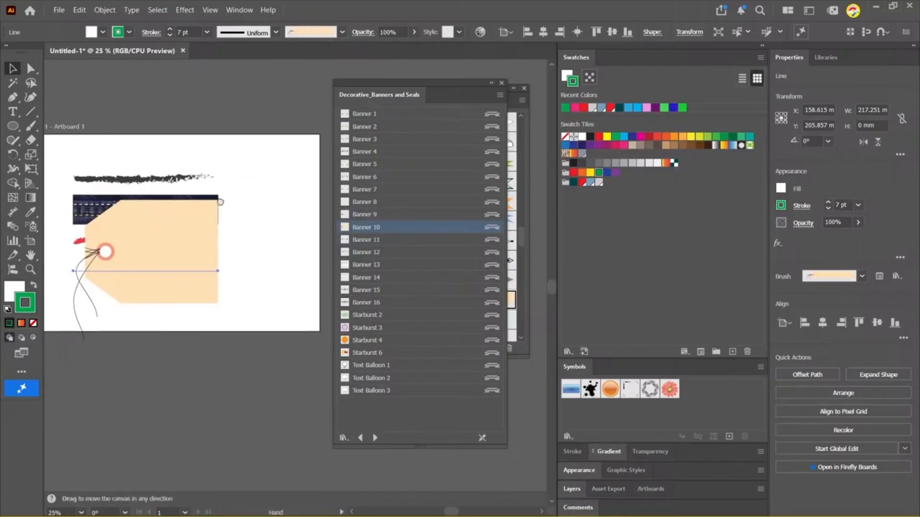
pyautogui.moveTo(212, 191); pyautogui.dragTo(224, 203)
pyautogui.click(32, 69)
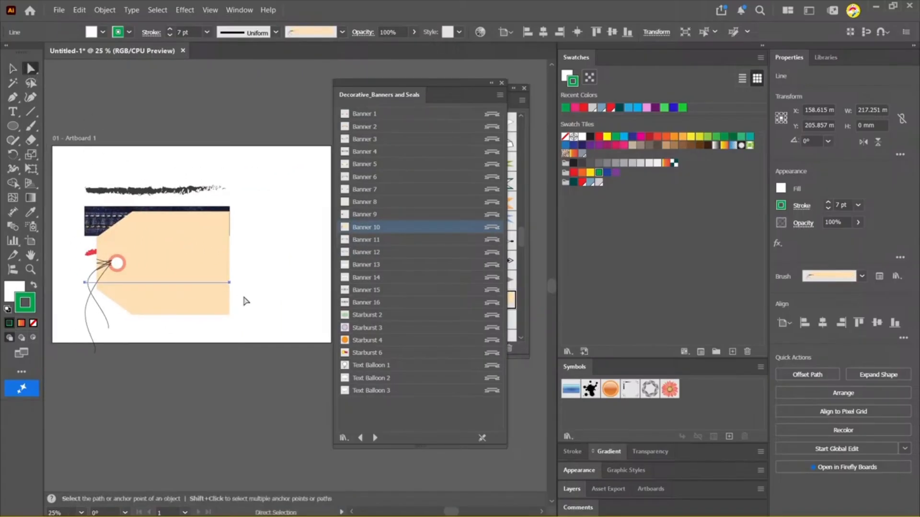
pyautogui.click(229, 283)
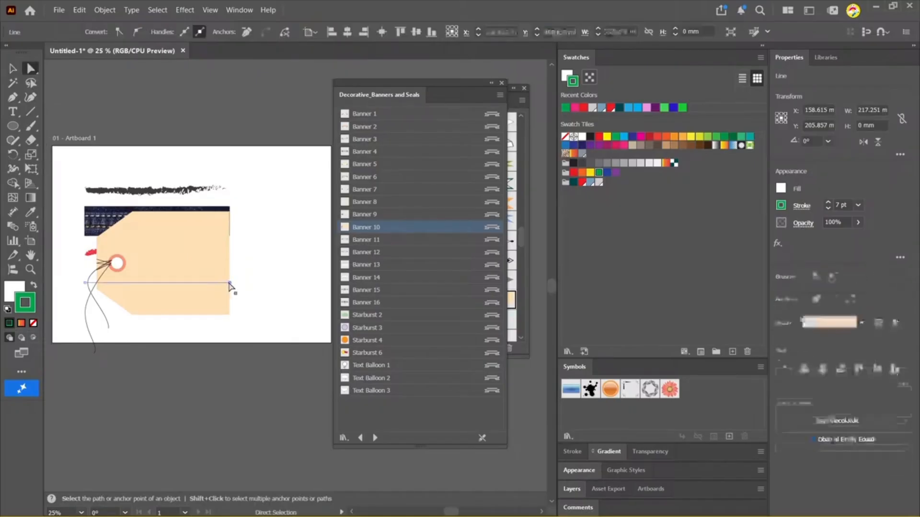
pyautogui.moveTo(229, 283); pyautogui.dragTo(304, 284)
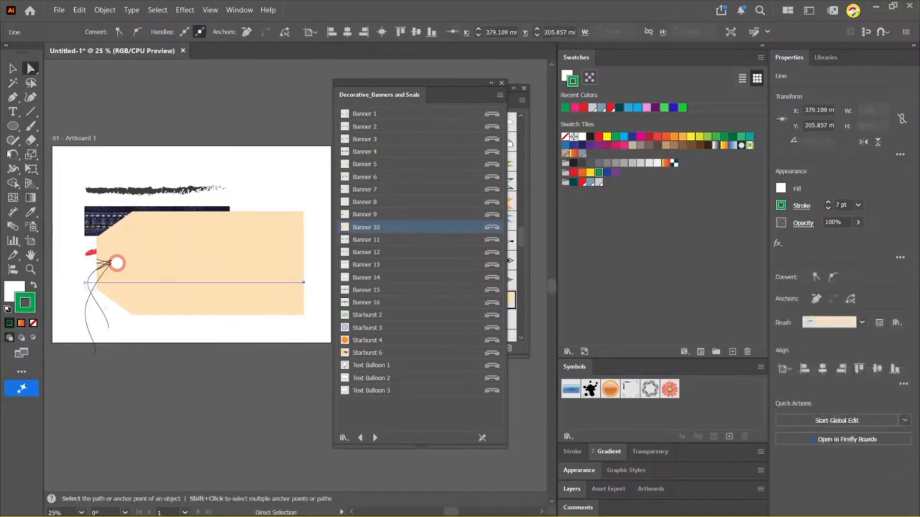
pyautogui.click(14, 71)
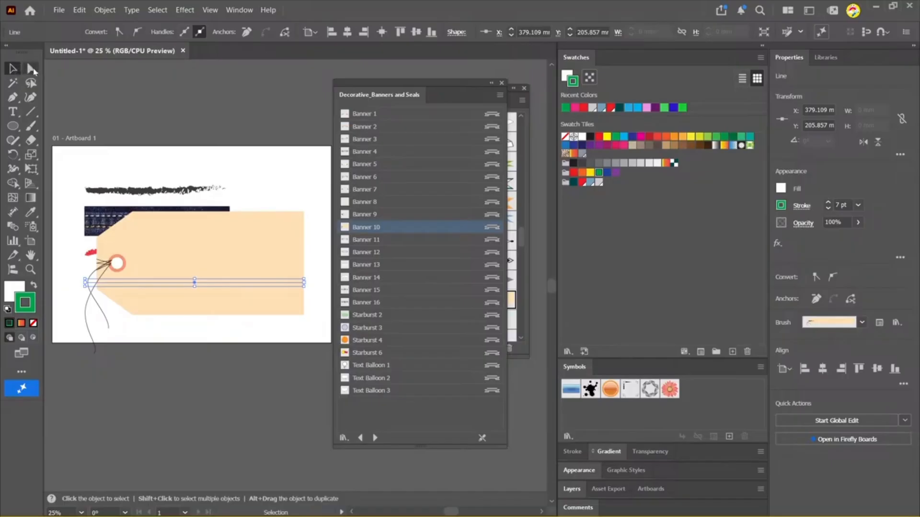
pyautogui.click(257, 165)
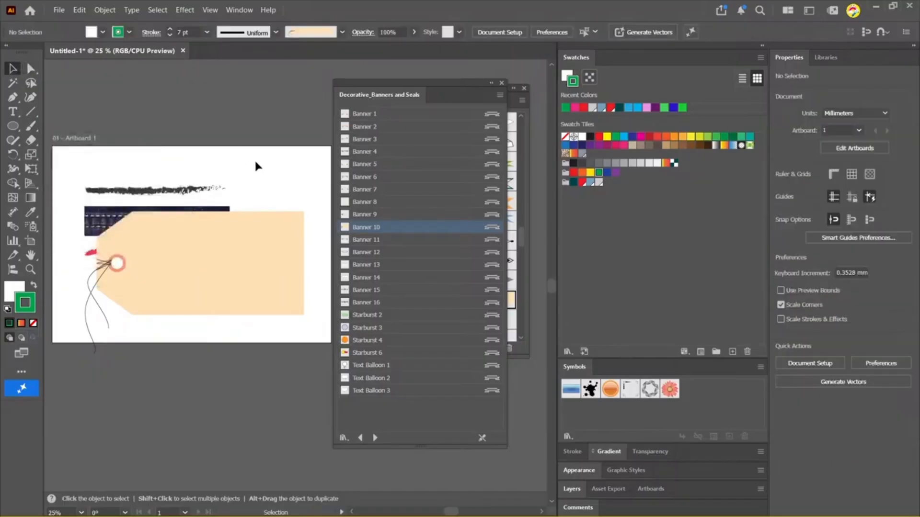
pyautogui.click(303, 281)
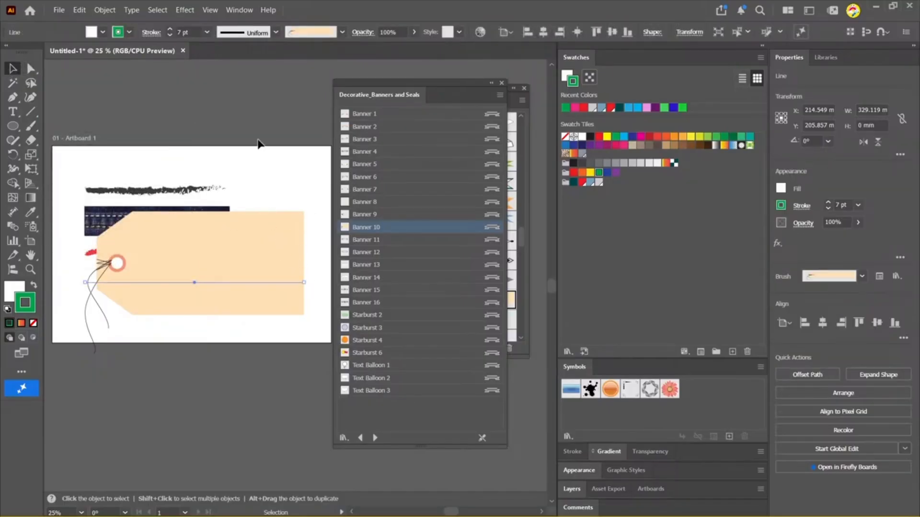
pyautogui.moveTo(211, 102); pyautogui.dragTo(219, 127)
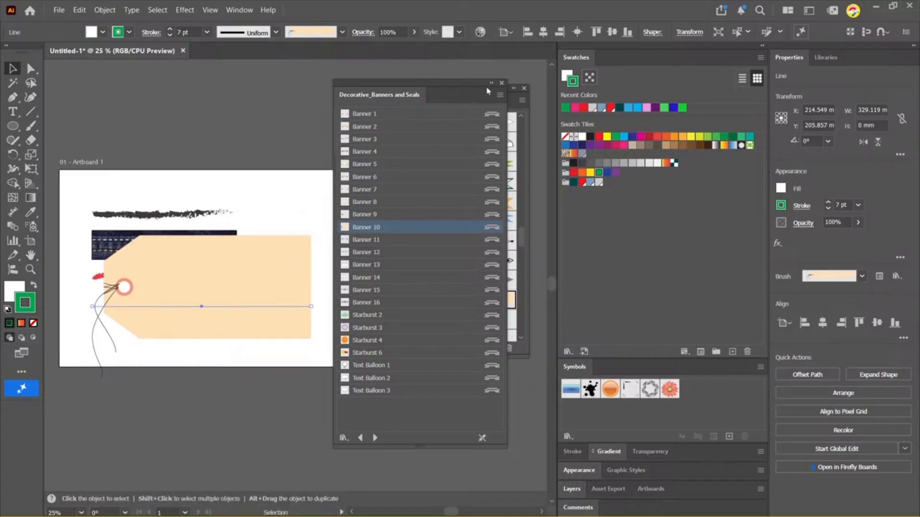
# Close the banner brush library and the Brushes panel, and delete all the brushed lines from the artboard
pyautogui.click(501, 84)
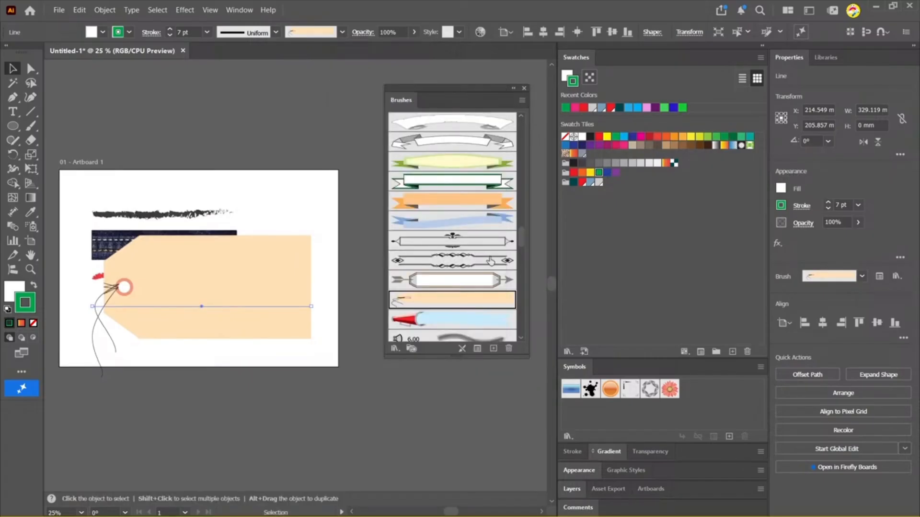
pyautogui.click(524, 88)
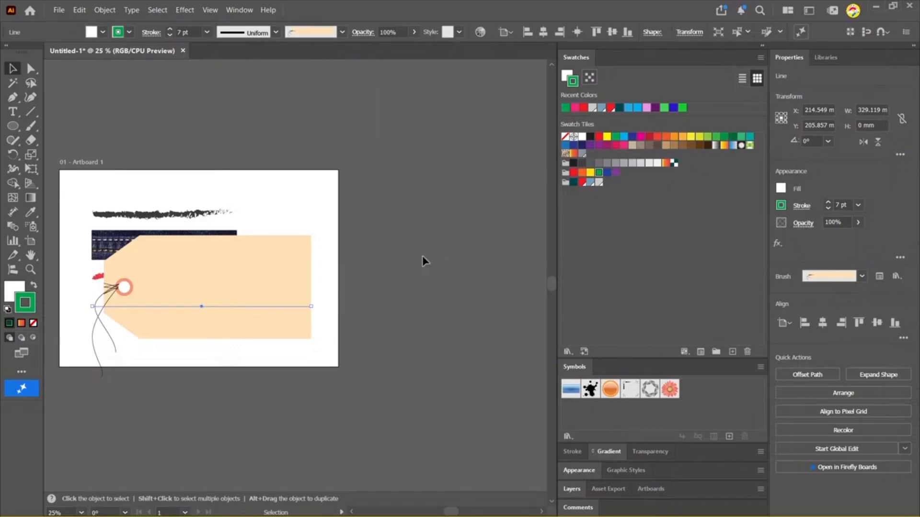
pyautogui.moveTo(230, 143); pyautogui.dragTo(265, 101)
pyautogui.click(498, 212)
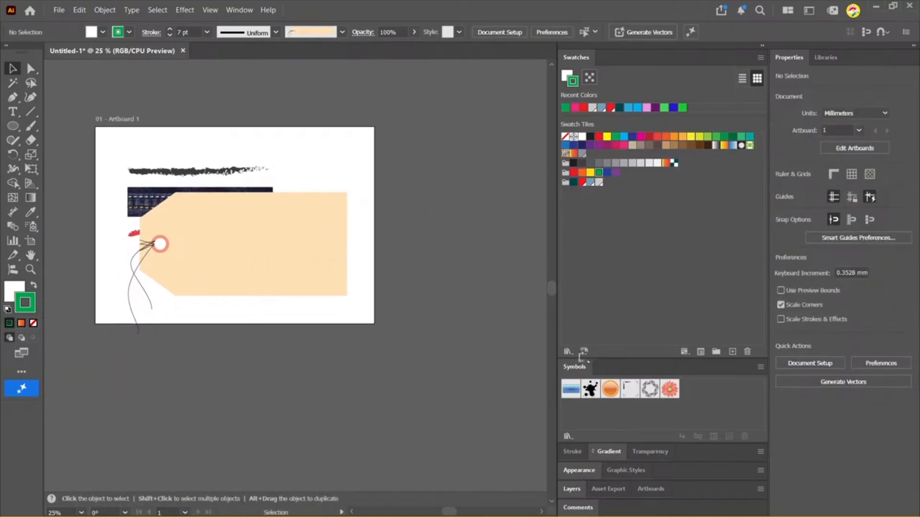
pyautogui.moveTo(432, 369); pyautogui.dragTo(154, 111)
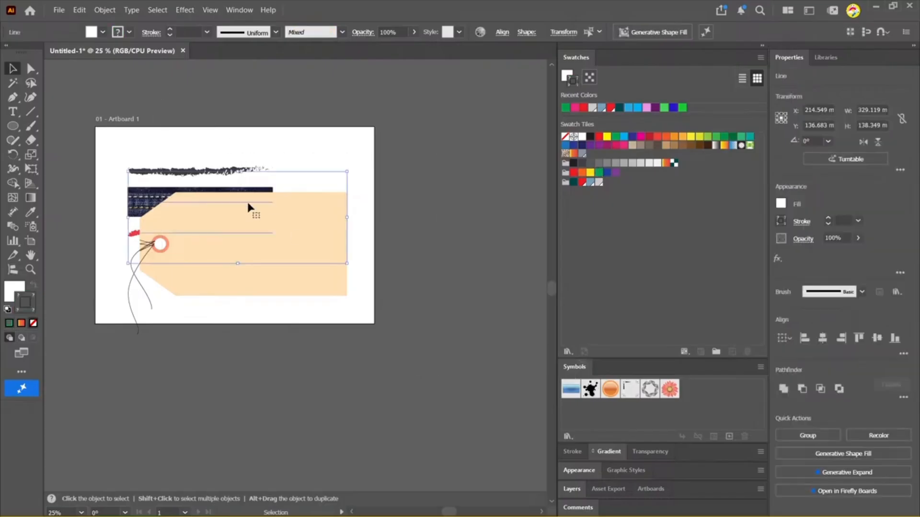
pyautogui.press('Delete')
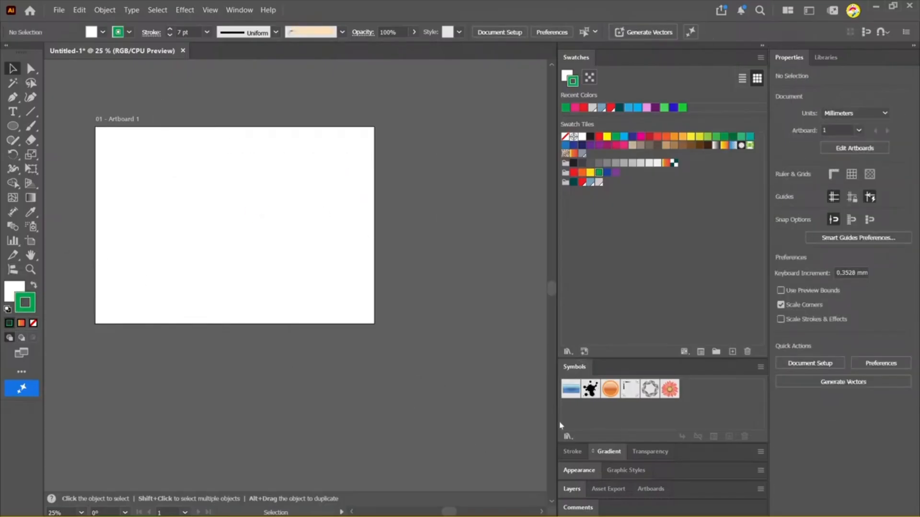
# Place an instance of the flower symbol on the artboard and delete it
pyautogui.moveTo(671, 390); pyautogui.dragTo(263, 283)
pyautogui.click(382, 344)
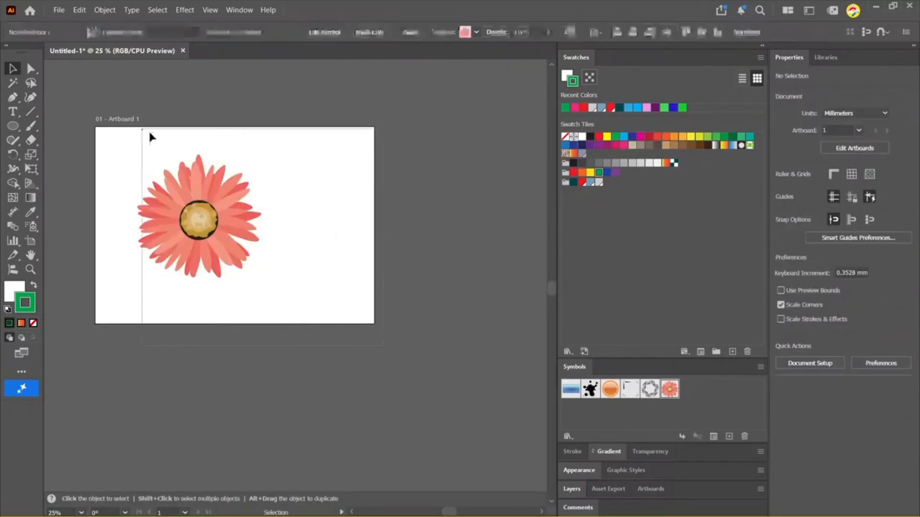
pyautogui.moveTo(149, 133); pyautogui.dragTo(143, 130)
pyautogui.press('Delete')
# Draw a rectangle about 400 by 284 mm covering nearly the whole artboard
pyautogui.click(12, 128)
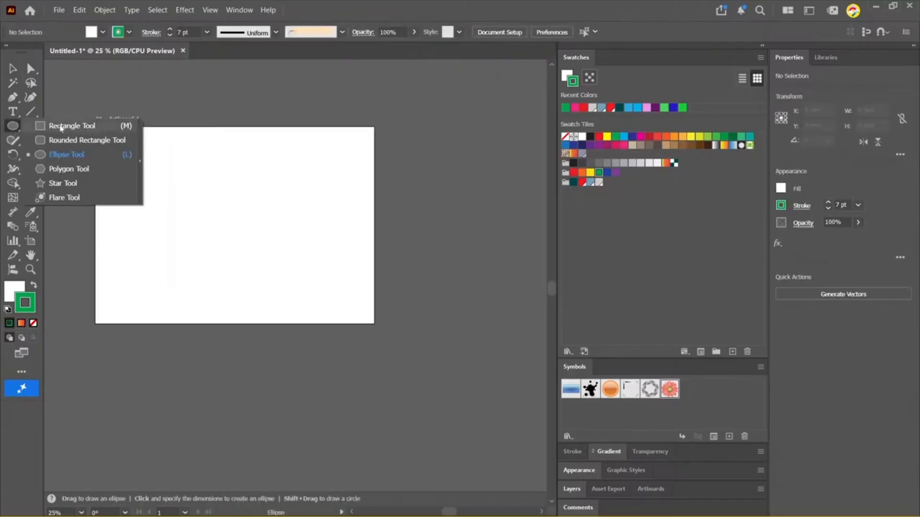
pyautogui.click(60, 127)
pyautogui.moveTo(99, 129); pyautogui.dragTo(364, 318)
pyautogui.click(13, 69)
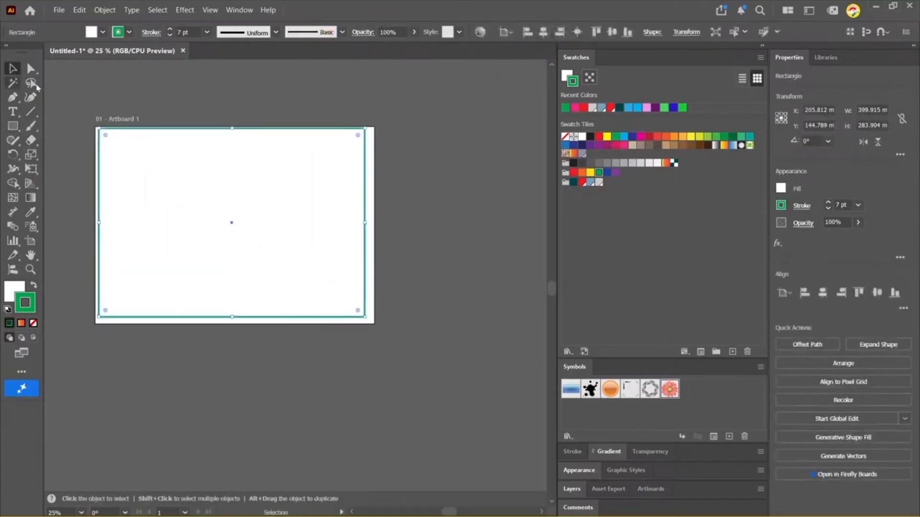
pyautogui.moveTo(90, 105); pyautogui.dragTo(109, 124)
# Swap the rectangle's fill and stroke to give it the green fill, and remove its stroke
pyautogui.click(32, 287)
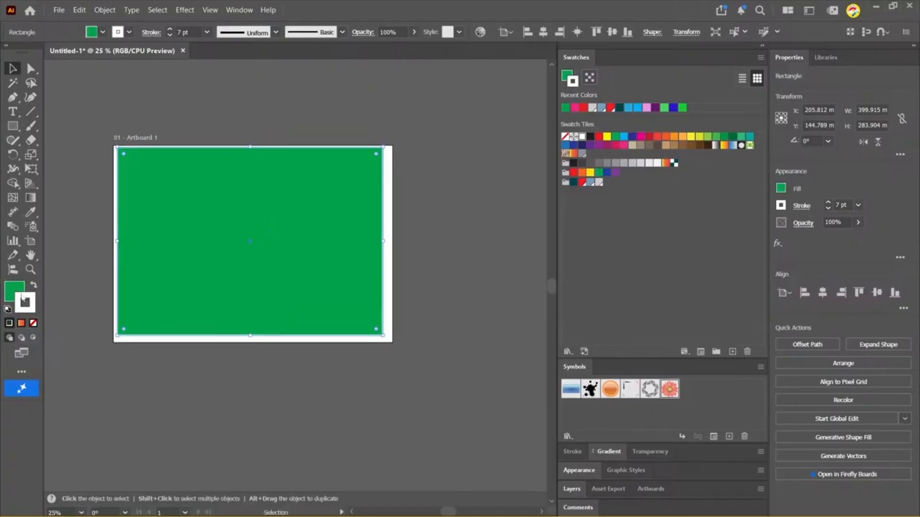
pyautogui.click(34, 325)
pyautogui.click(74, 175)
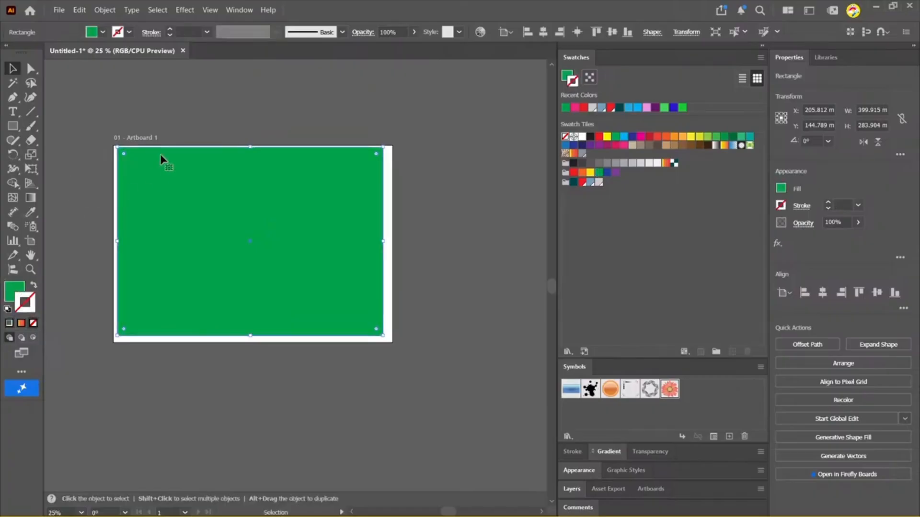
# Center the green rectangle horizontally and vertically on the artboard
pyautogui.click(221, 195)
pyautogui.click(823, 292)
pyautogui.click(877, 292)
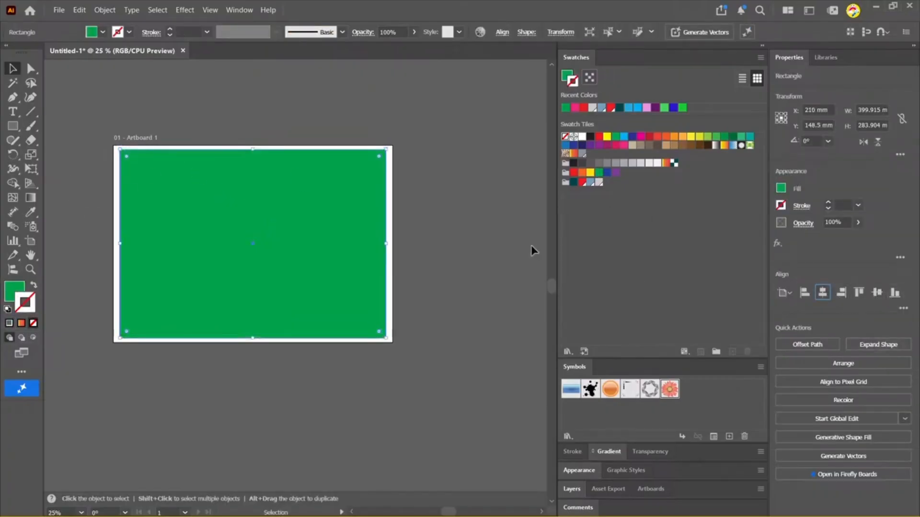
pyautogui.click(264, 115)
pyautogui.click(240, 201)
pyautogui.click(422, 112)
pyautogui.click(355, 179)
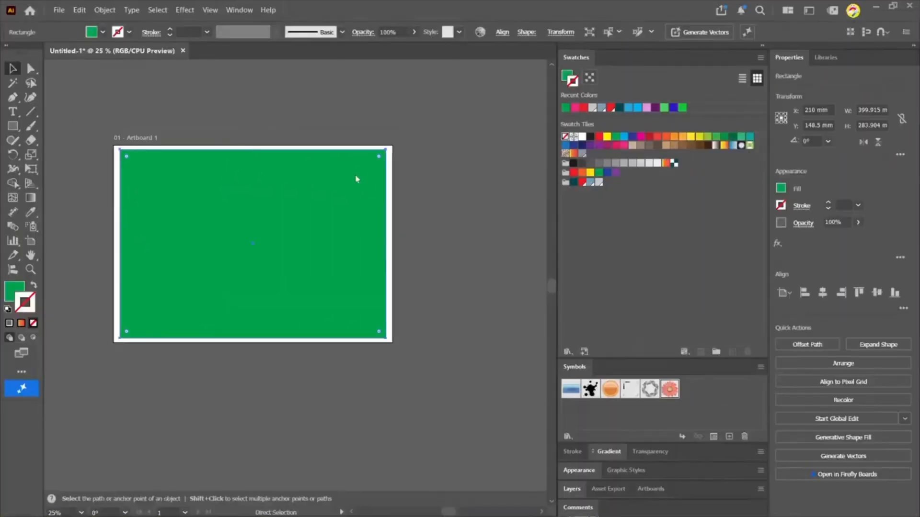
pyautogui.click(471, 238)
pyautogui.click(286, 207)
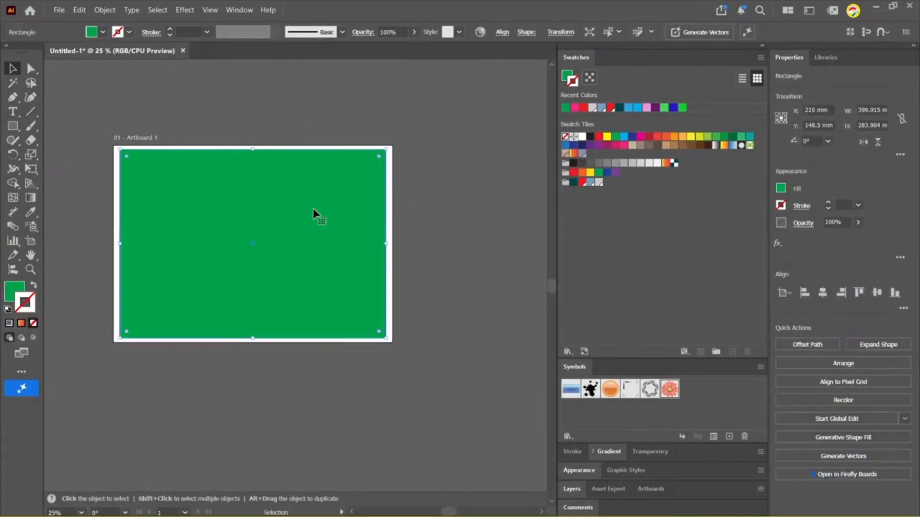
pyautogui.rightClick(312, 206)
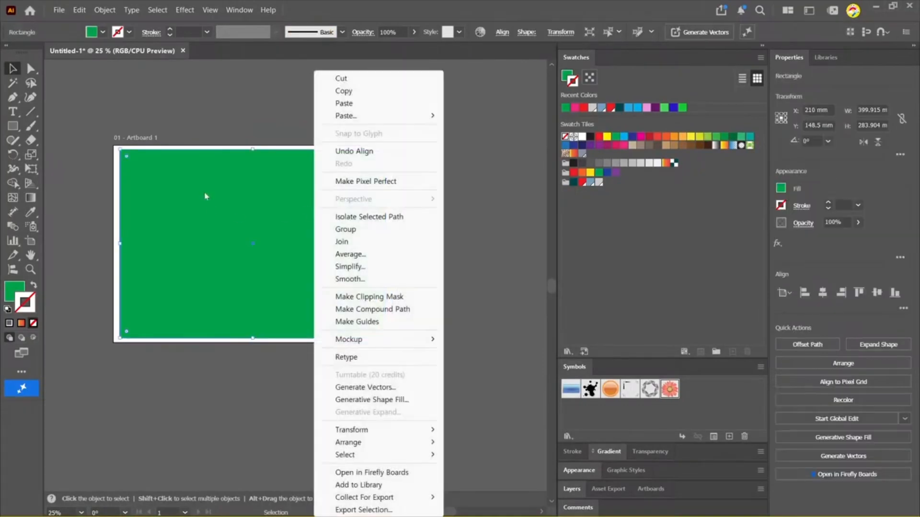
pyautogui.click(298, 139)
# Show the Layers panel, expand Layer 1 to inspect its objects, and hide the panel
pyautogui.press('F7')
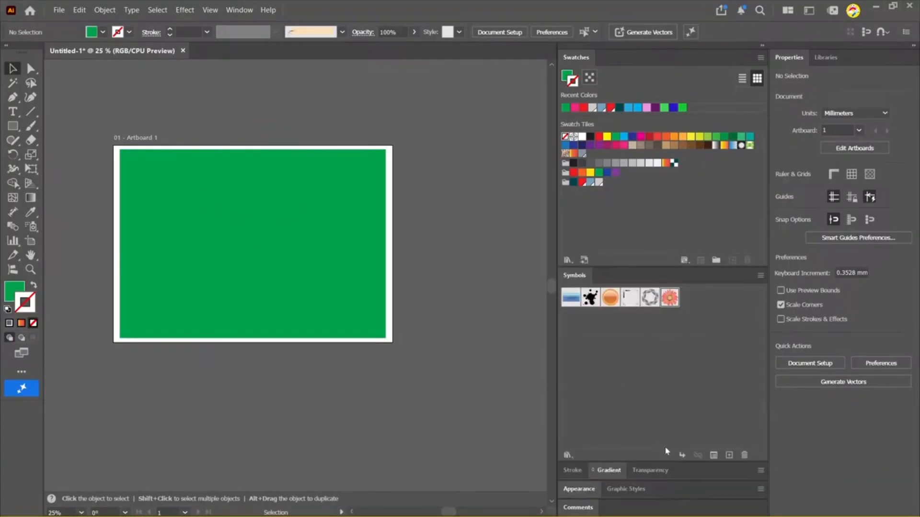
pyautogui.click(596, 420)
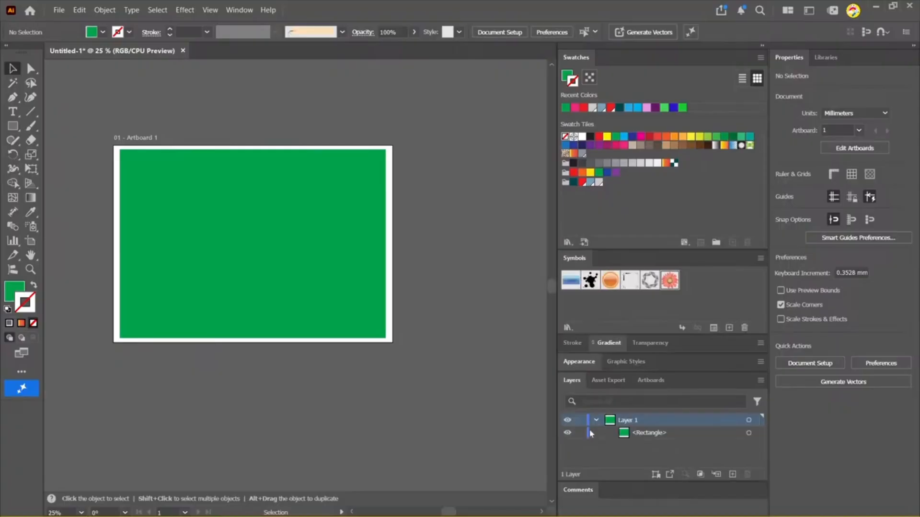
pyautogui.press('F7')
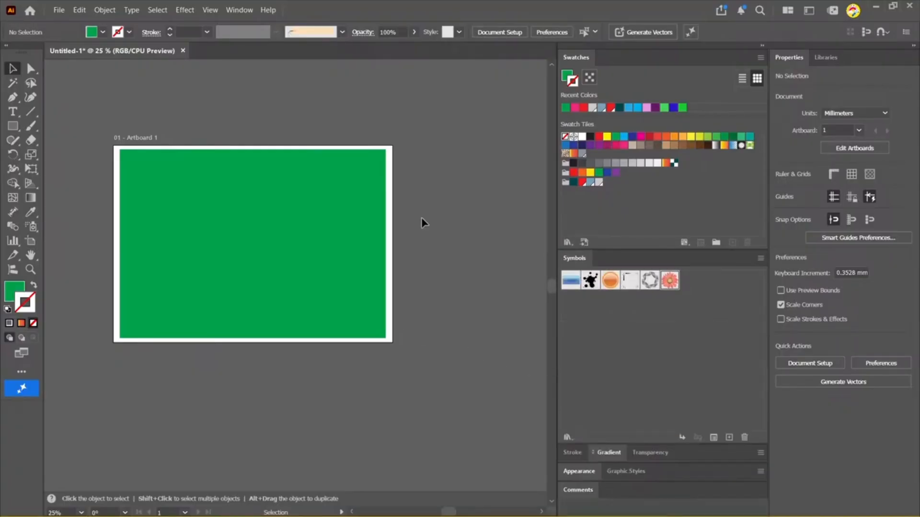
# Draw a second rectangle about 398 by 284 mm over the green one and lock it
pyautogui.press('m')
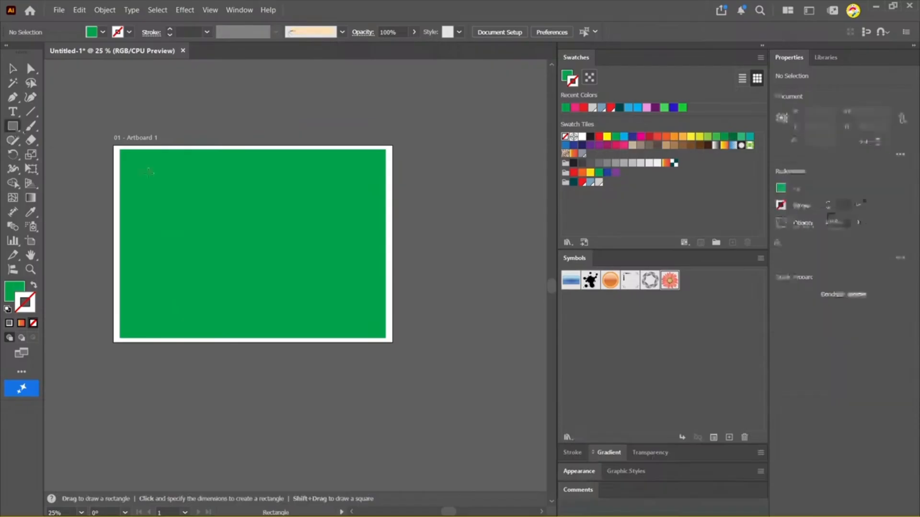
pyautogui.moveTo(260, 262); pyautogui.dragTo(390, 342)
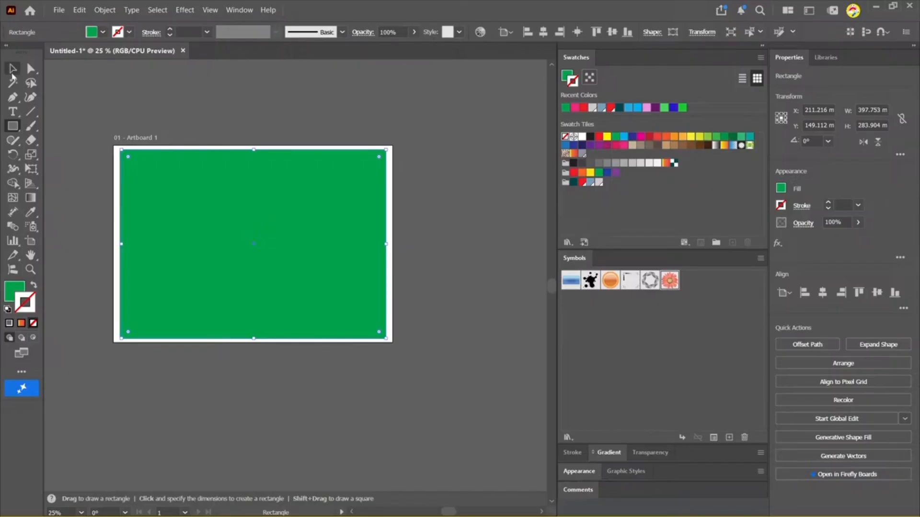
pyautogui.hotkey('ctrl', '2')
pyautogui.click(16, 72)
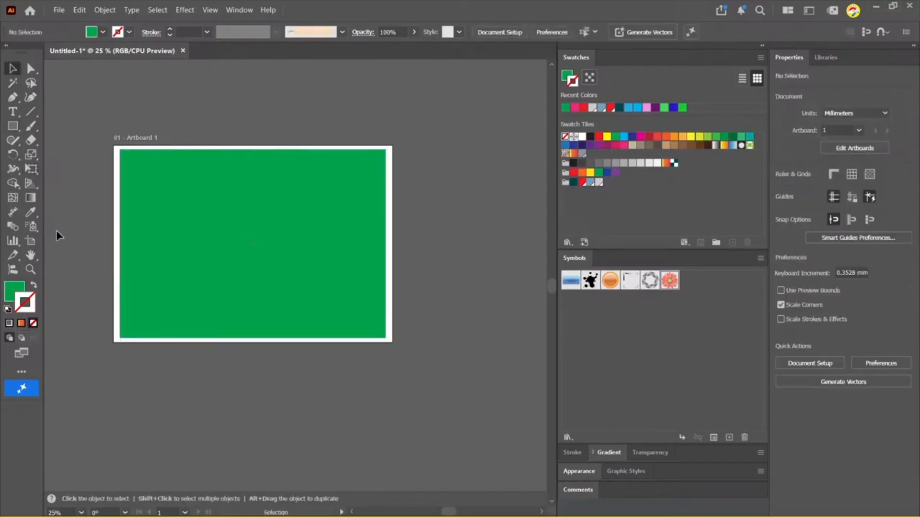
# Spray single Gerbera symbols scattered across the whole green rectangle with the Symbol Sprayer tool
pyautogui.click(31, 226)
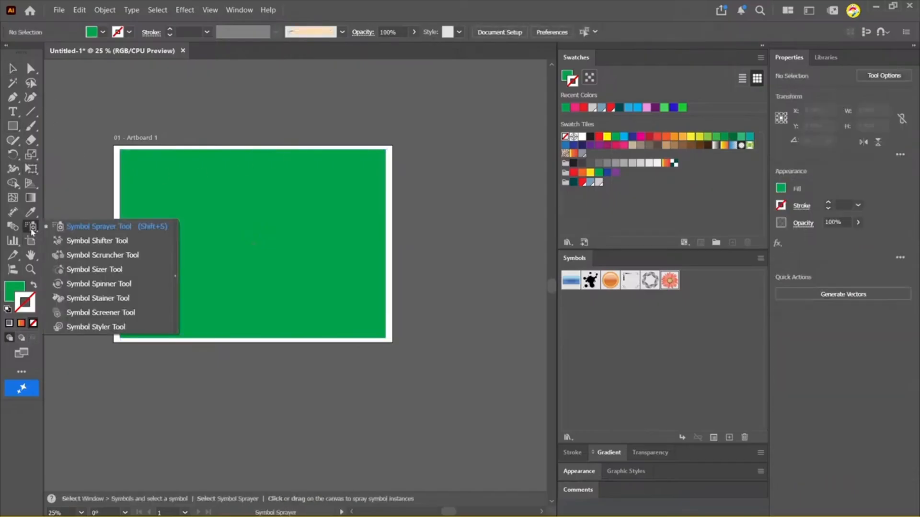
pyautogui.click(102, 228)
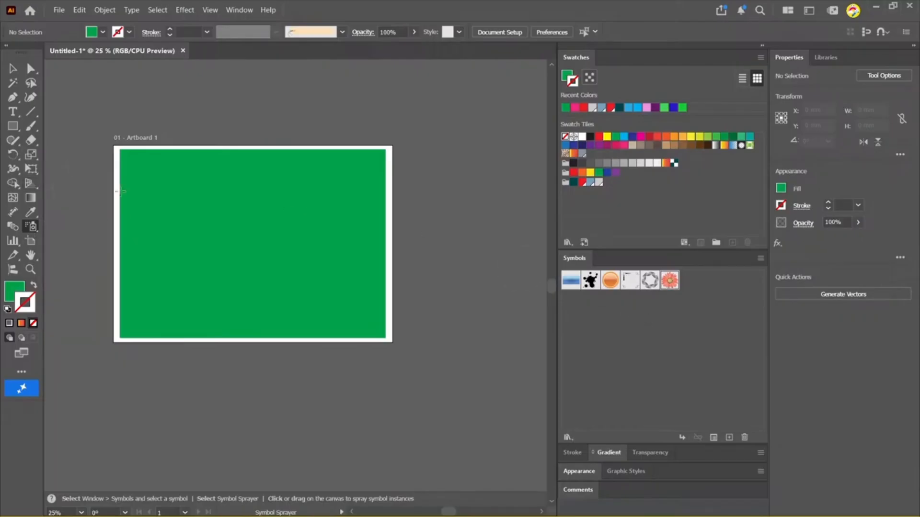
pyautogui.click(152, 181)
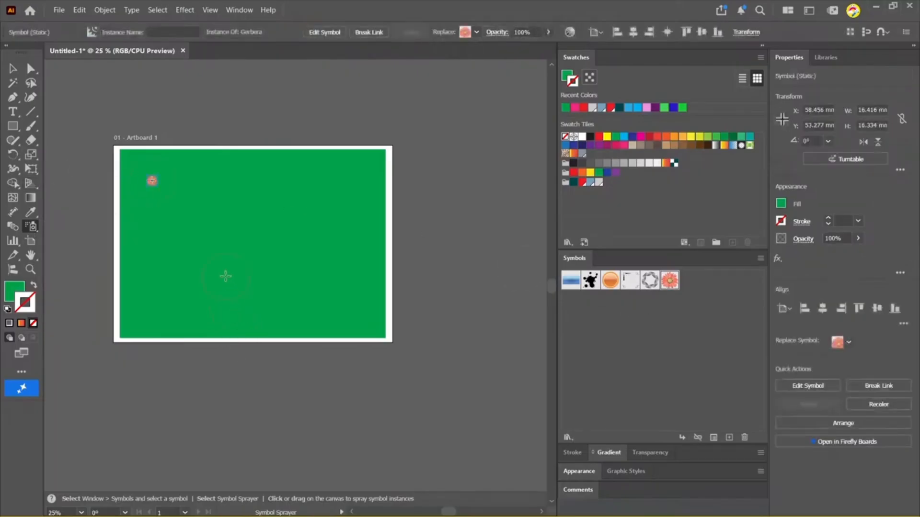
pyautogui.click(265, 187)
pyautogui.click(209, 270)
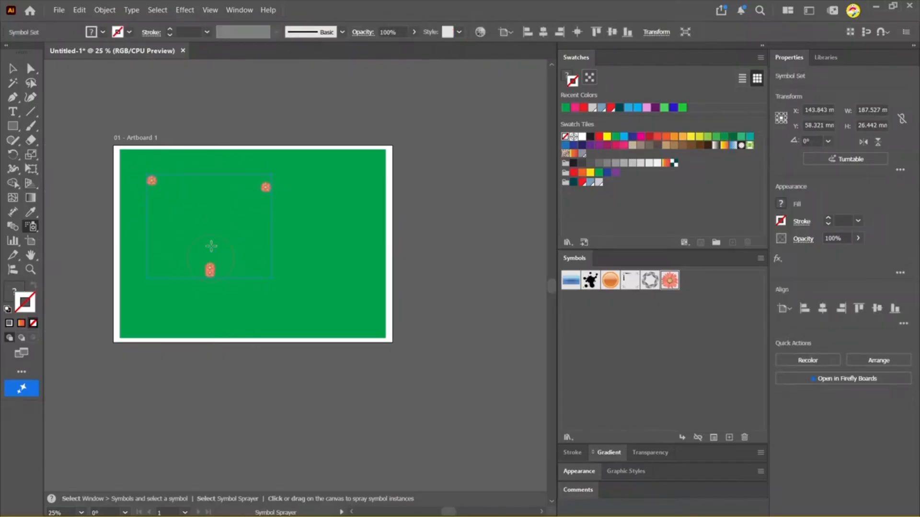
pyautogui.click(209, 199)
pyautogui.click(336, 286)
pyautogui.click(364, 200)
pyautogui.click(315, 233)
pyautogui.click(283, 282)
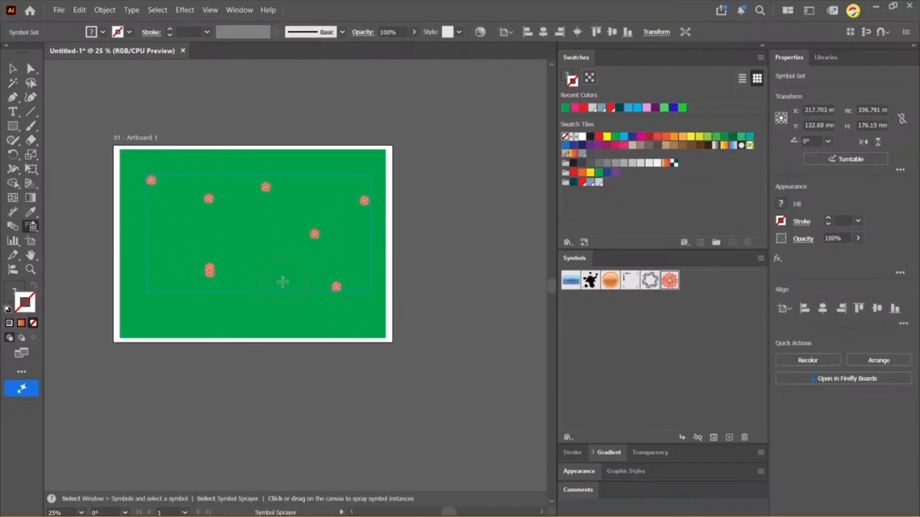
pyautogui.click(193, 320)
pyautogui.click(146, 285)
pyautogui.click(206, 162)
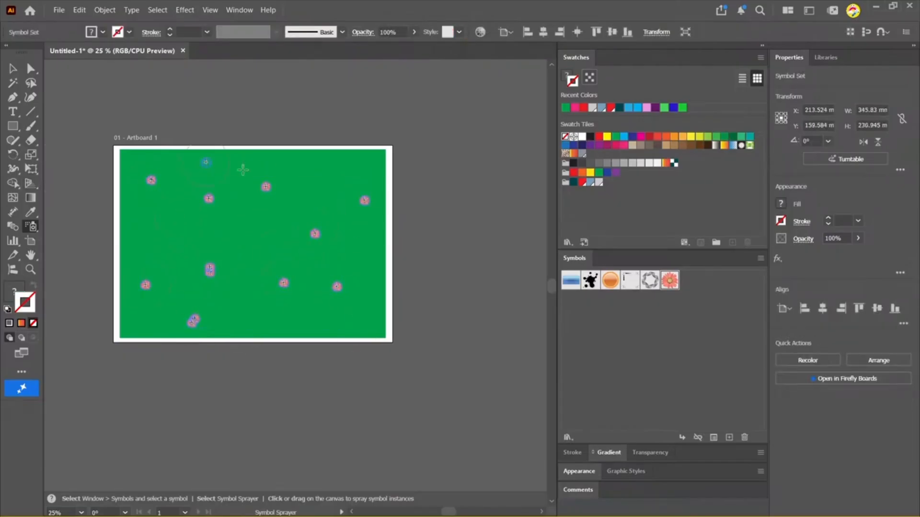
pyautogui.click(328, 158)
pyautogui.click(378, 259)
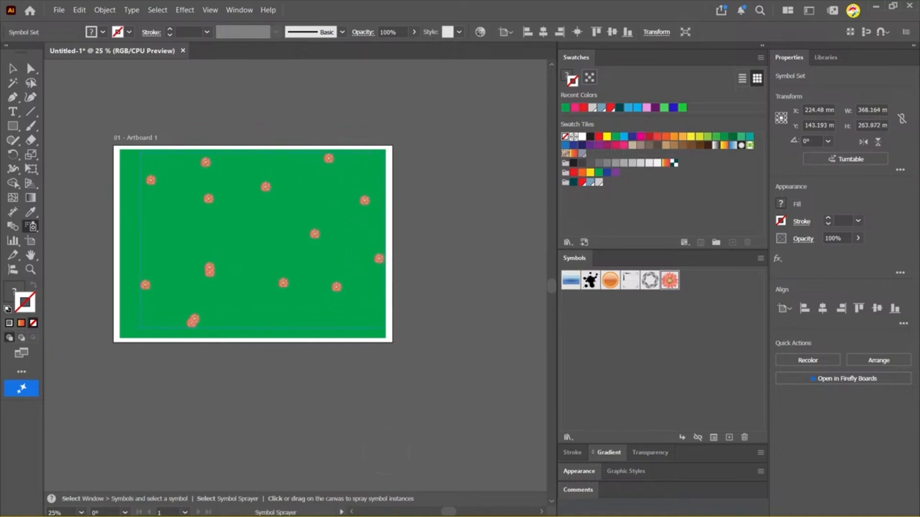
# Enlarge the sprayed flowers one after another to varied sizes across the green background with the Symbol Sizer tool
pyautogui.click(31, 227)
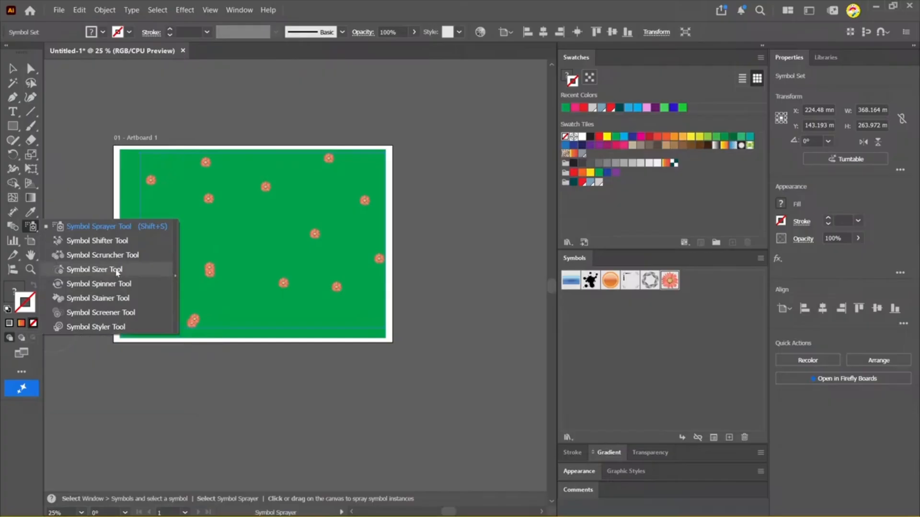
pyautogui.click(34, 229)
pyautogui.click(33, 229)
pyautogui.click(122, 269)
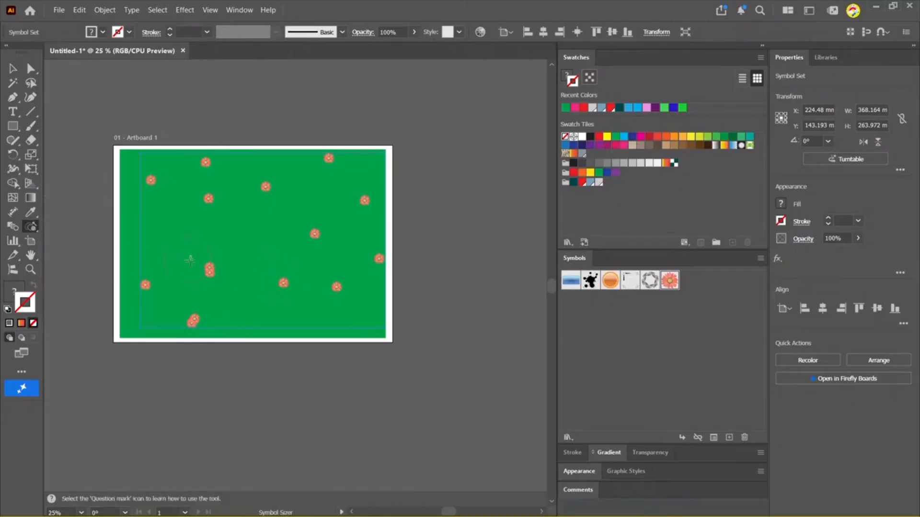
pyautogui.moveTo(308, 234); pyautogui.dragTo(314, 234)
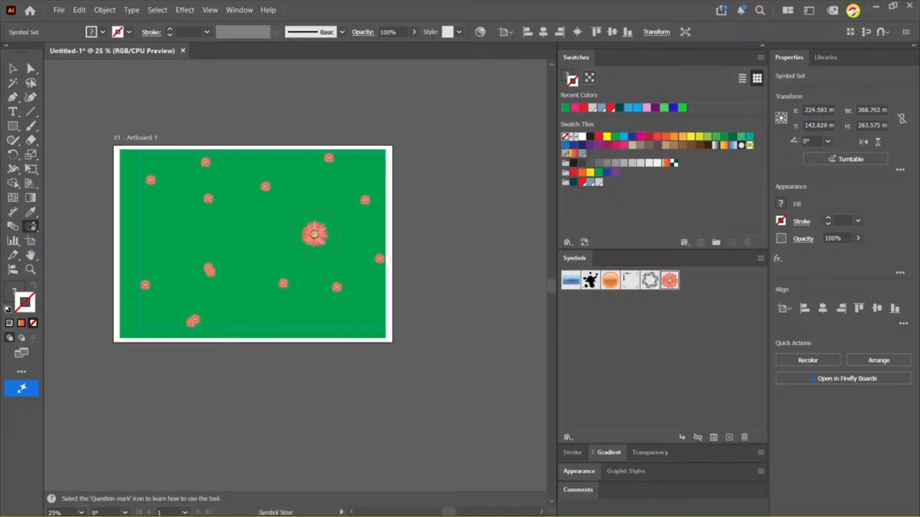
pyautogui.moveTo(209, 199); pyautogui.dragTo(209, 198)
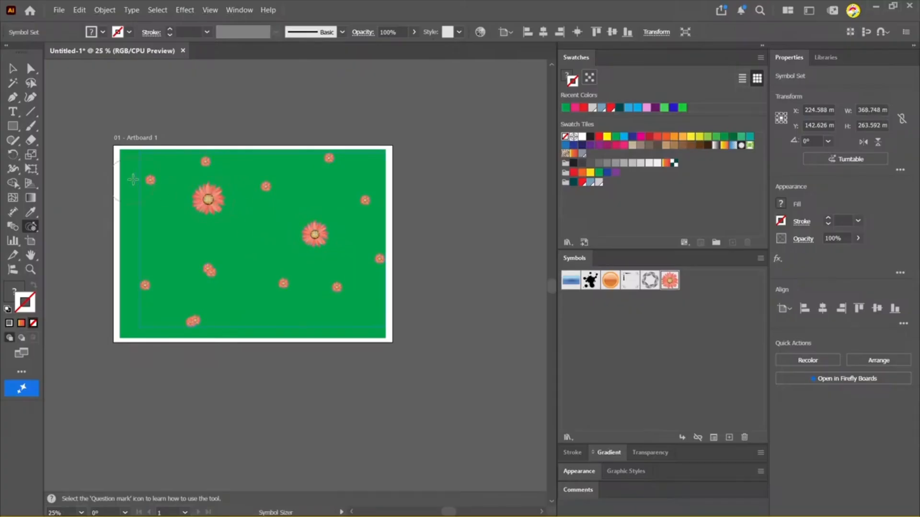
pyautogui.moveTo(149, 180); pyautogui.dragTo(153, 175)
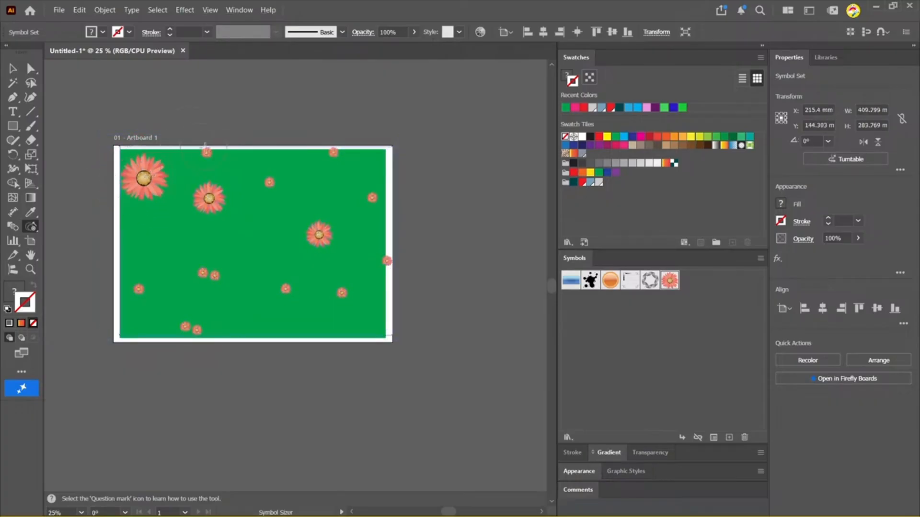
pyautogui.moveTo(207, 153); pyautogui.dragTo(207, 155)
pyautogui.moveTo(274, 181); pyautogui.dragTo(274, 181)
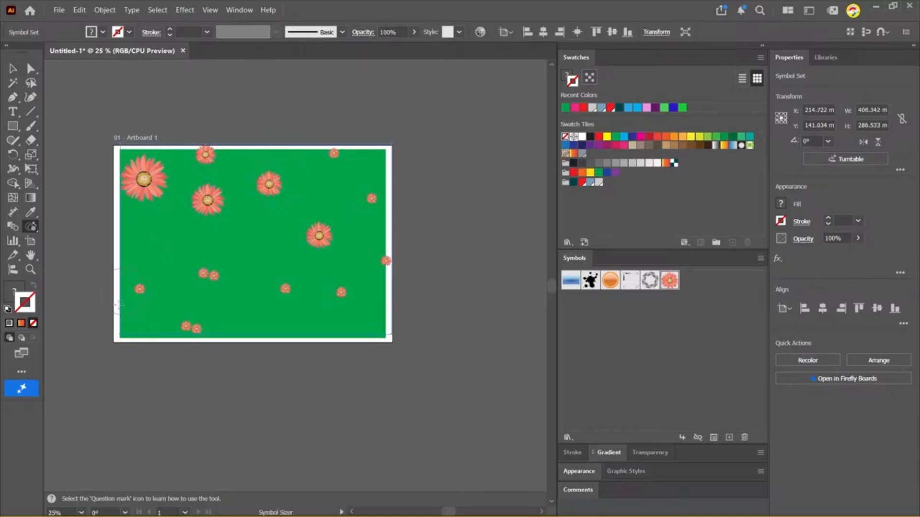
pyautogui.moveTo(206, 274); pyautogui.dragTo(213, 276)
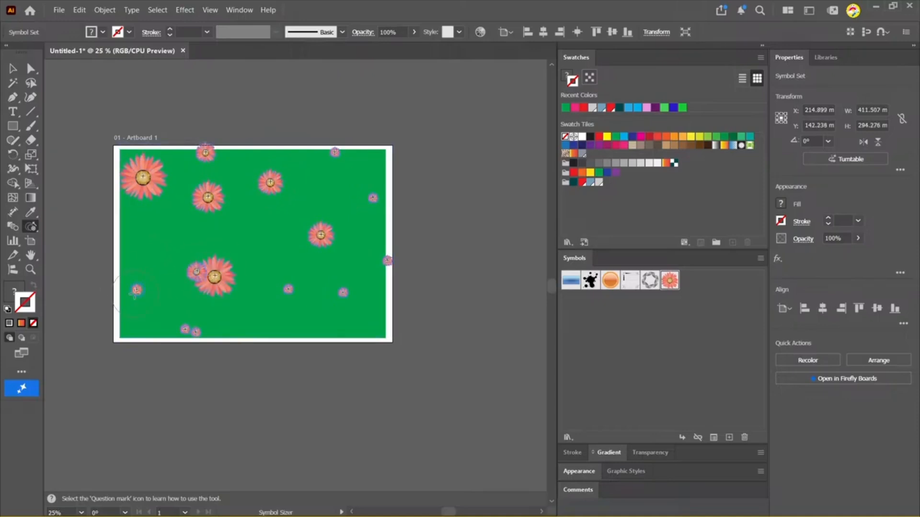
pyautogui.moveTo(136, 290); pyautogui.dragTo(135, 289)
pyautogui.moveTo(187, 331); pyautogui.dragTo(187, 331)
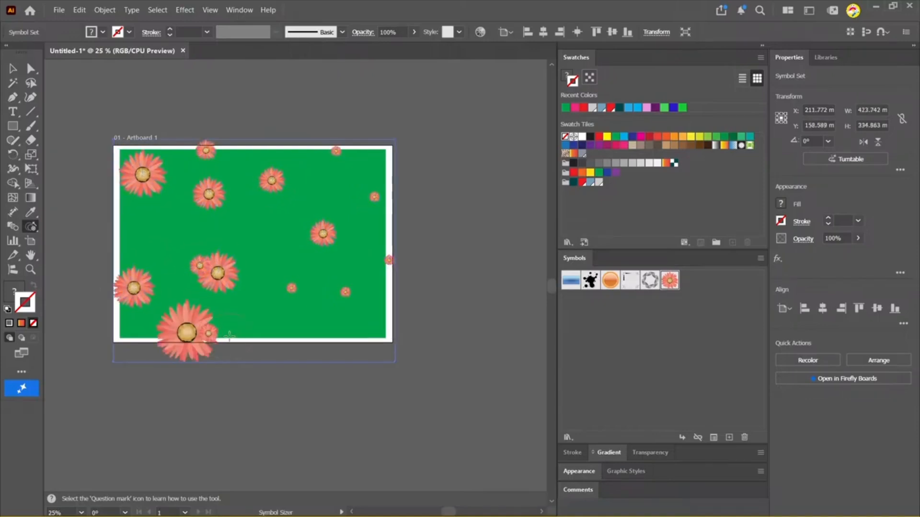
pyautogui.moveTo(295, 287); pyautogui.dragTo(297, 288)
pyautogui.moveTo(362, 294); pyautogui.dragTo(363, 293)
pyautogui.moveTo(392, 259); pyautogui.dragTo(392, 259)
pyautogui.moveTo(375, 194); pyautogui.dragTo(376, 194)
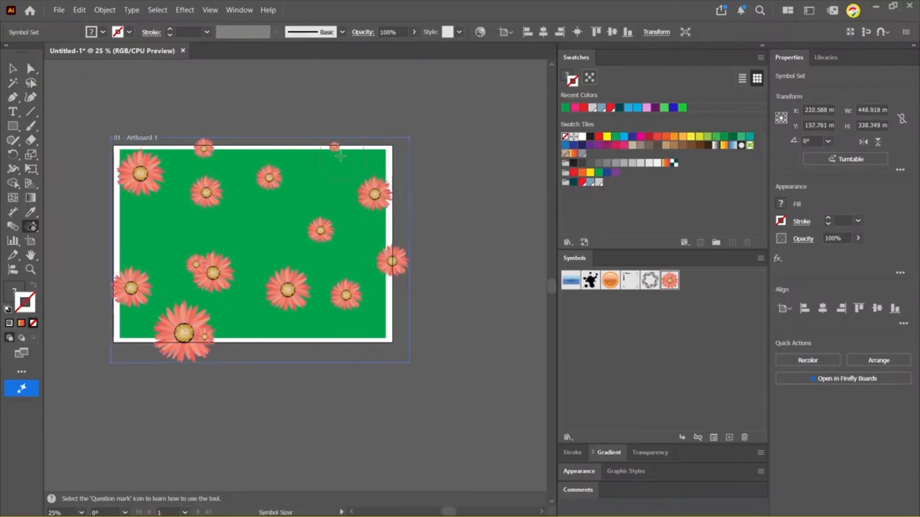
pyautogui.moveTo(335, 148); pyautogui.dragTo(336, 150)
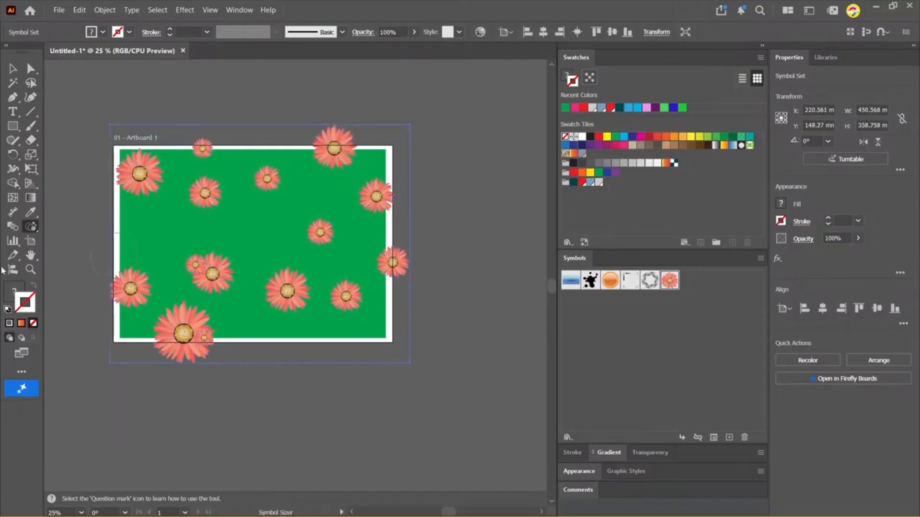
# Spread the overlapping flowers apart and move those crossing the artboard's upper and lower edges inward with the Symbol Shifter tool
pyautogui.click(31, 226)
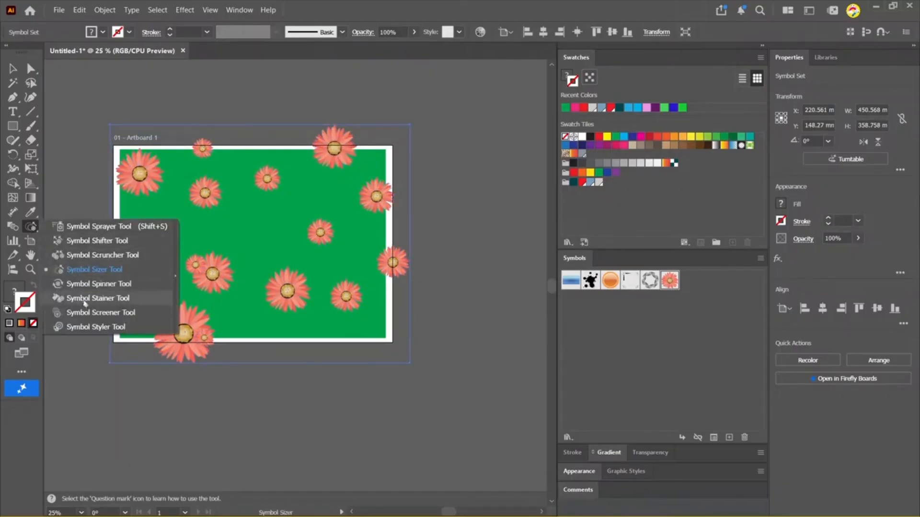
pyautogui.click(87, 241)
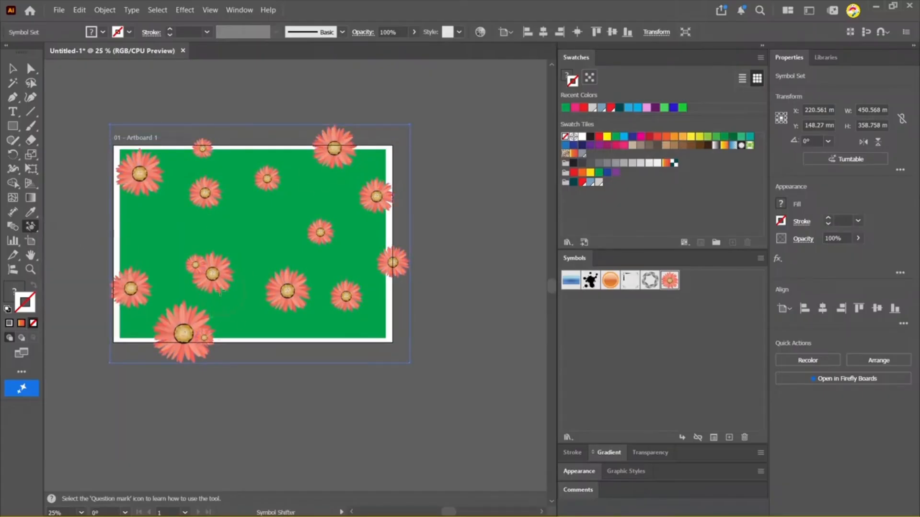
pyautogui.moveTo(211, 273)
pyautogui.mouseDown()
pyautogui.moveTo(218, 279)
pyautogui.moveTo(187, 247)
pyautogui.mouseUp()
pyautogui.click(184, 246)
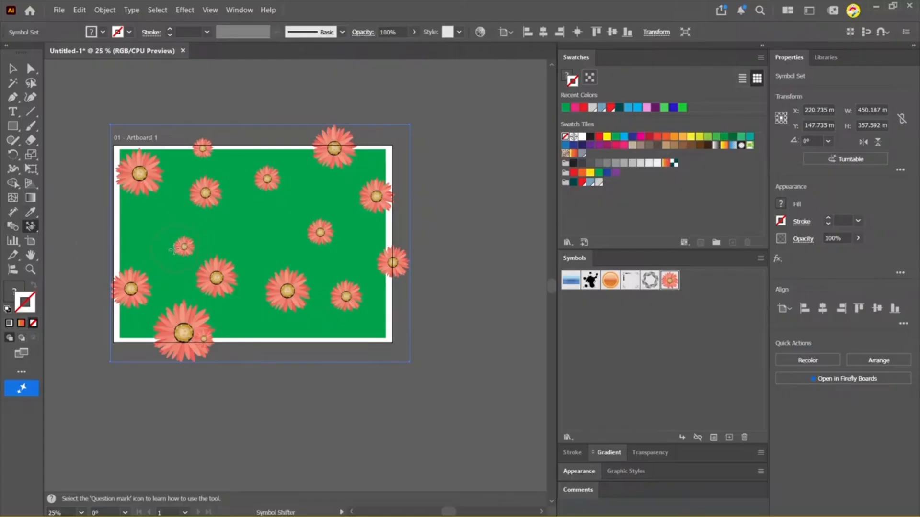
pyautogui.moveTo(181, 248)
pyautogui.mouseDown()
pyautogui.moveTo(148, 218)
pyautogui.moveTo(162, 230)
pyautogui.moveTo(143, 227)
pyautogui.mouseUp()
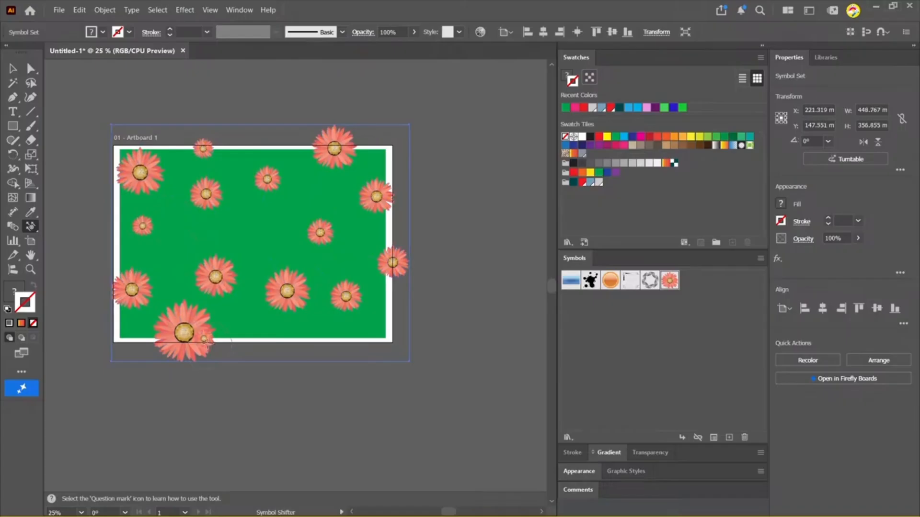
pyautogui.moveTo(205, 341)
pyautogui.mouseDown()
pyautogui.moveTo(194, 341)
pyautogui.moveTo(235, 305)
pyautogui.moveTo(247, 320)
pyautogui.mouseUp()
pyautogui.moveTo(211, 281)
pyautogui.mouseDown()
pyautogui.moveTo(252, 228)
pyautogui.moveTo(215, 280)
pyautogui.mouseUp()
pyautogui.moveTo(185, 329)
pyautogui.mouseDown()
pyautogui.moveTo(189, 285)
pyautogui.moveTo(192, 306)
pyautogui.moveTo(194, 299)
pyautogui.moveTo(113, 290)
pyautogui.moveTo(134, 262)
pyautogui.moveTo(133, 286)
pyautogui.mouseUp()
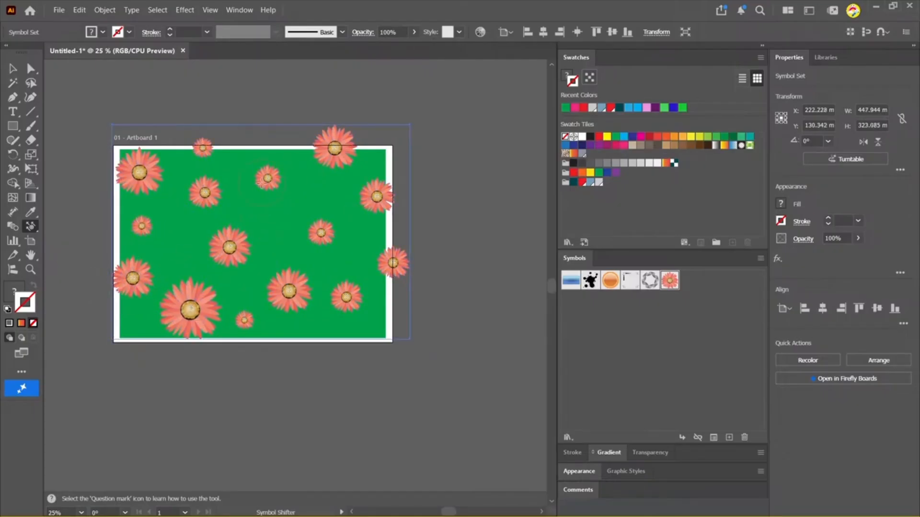
pyautogui.moveTo(272, 194); pyautogui.dragTo(279, 213)
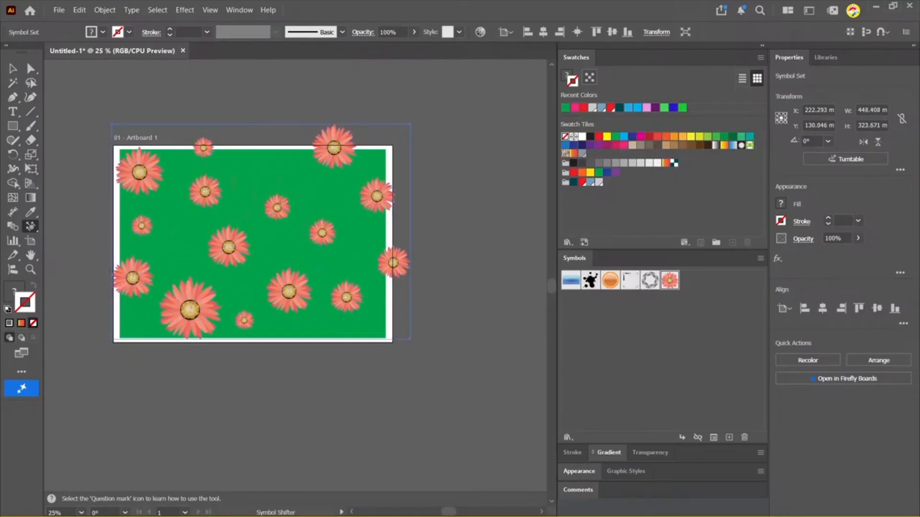
pyautogui.moveTo(213, 153)
pyautogui.mouseDown()
pyautogui.moveTo(237, 159)
pyautogui.moveTo(199, 142)
pyautogui.moveTo(269, 166)
pyautogui.moveTo(258, 186)
pyautogui.mouseUp()
pyautogui.moveTo(333, 152); pyautogui.dragTo(316, 186)
# Pick the yellow swatch and try to recolor the large flower near the artboard's upper-right corner with the Symbol Stainer tool
pyautogui.click(40, 227)
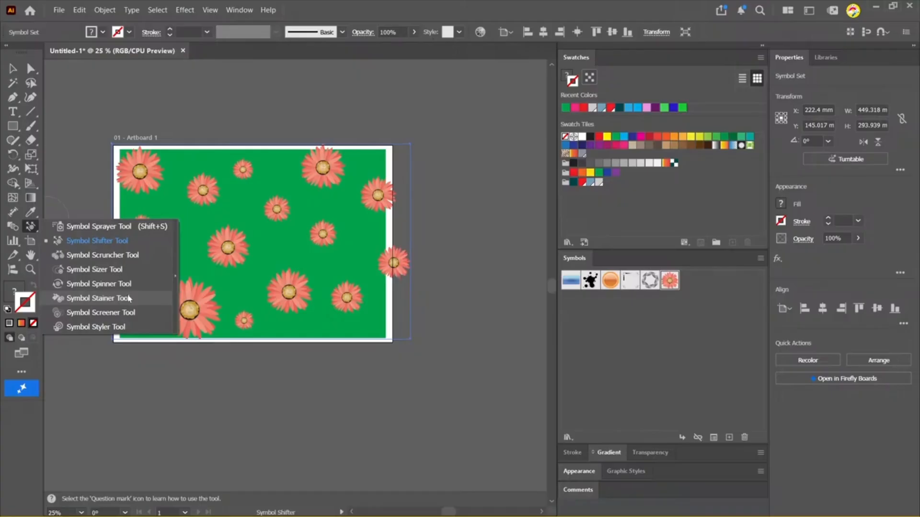
pyautogui.click(98, 298)
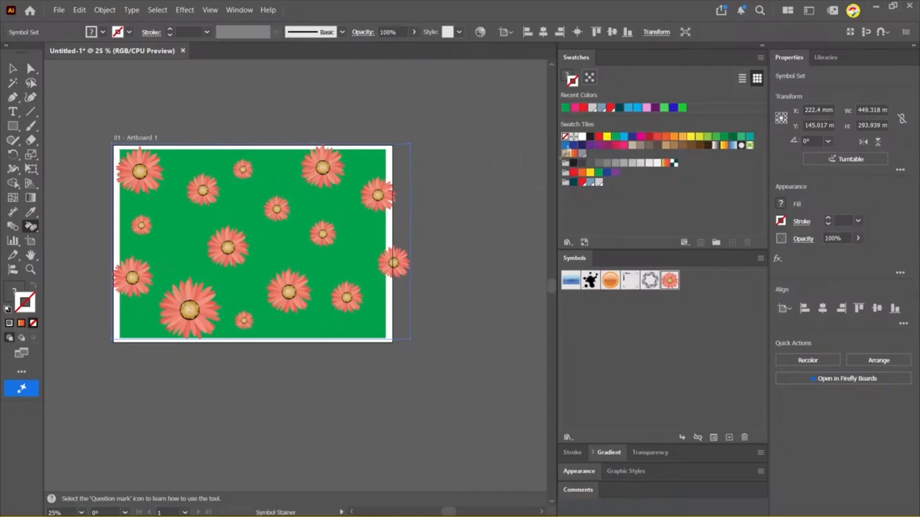
pyautogui.click(607, 137)
pyautogui.click(319, 176)
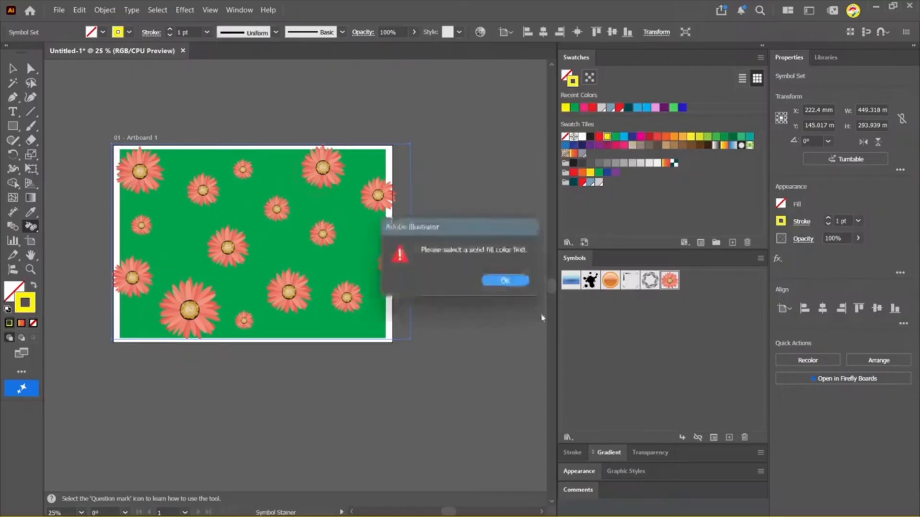
pyautogui.click(498, 282)
pyautogui.click(326, 167)
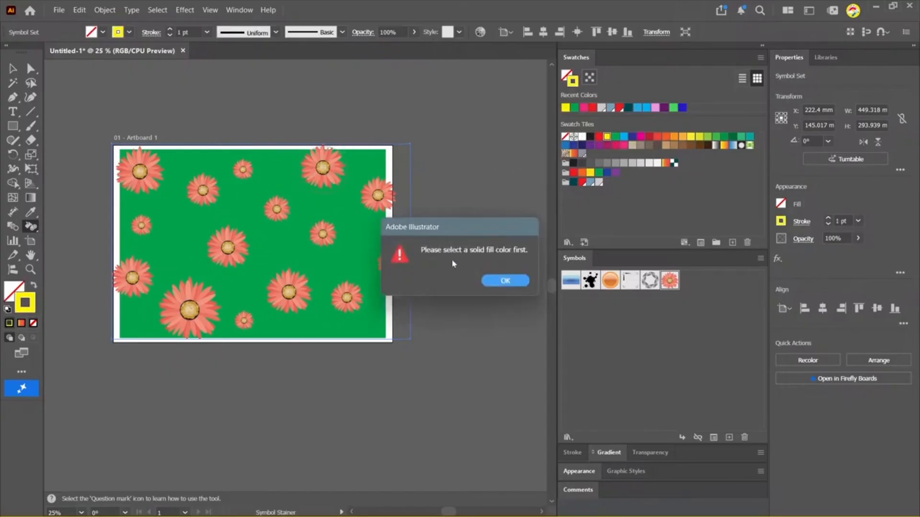
pyautogui.click(506, 283)
# Reselect the Symbol Stainer tool and try again to stain the same large flower with the yellow stroke colour
pyautogui.click(35, 232)
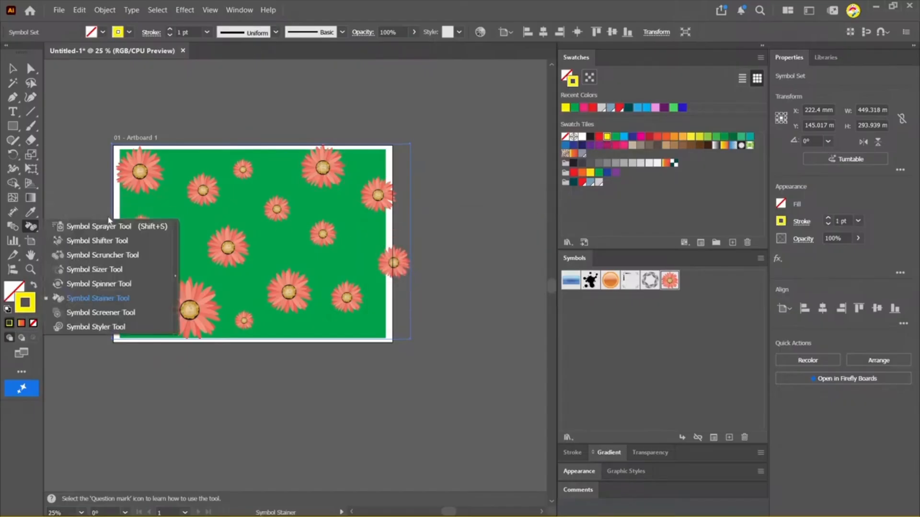
pyautogui.click(96, 298)
pyautogui.press('v')
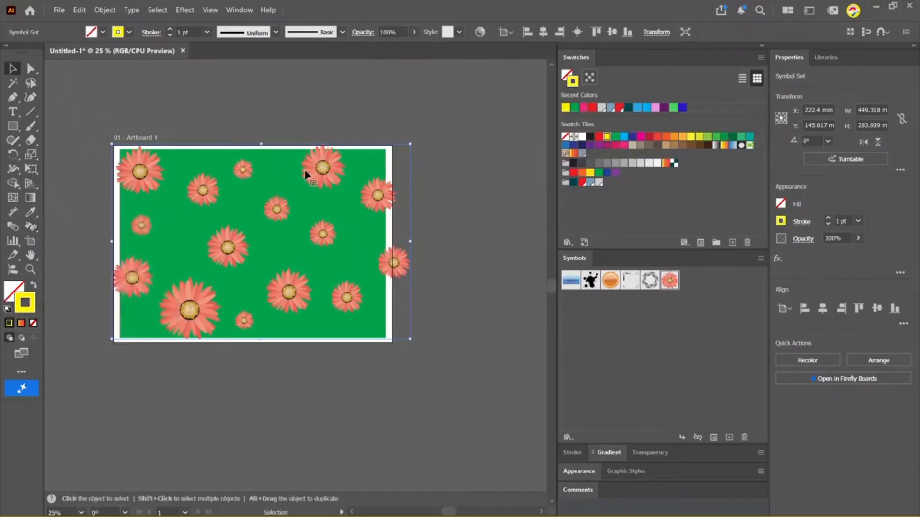
pyautogui.click(31, 227)
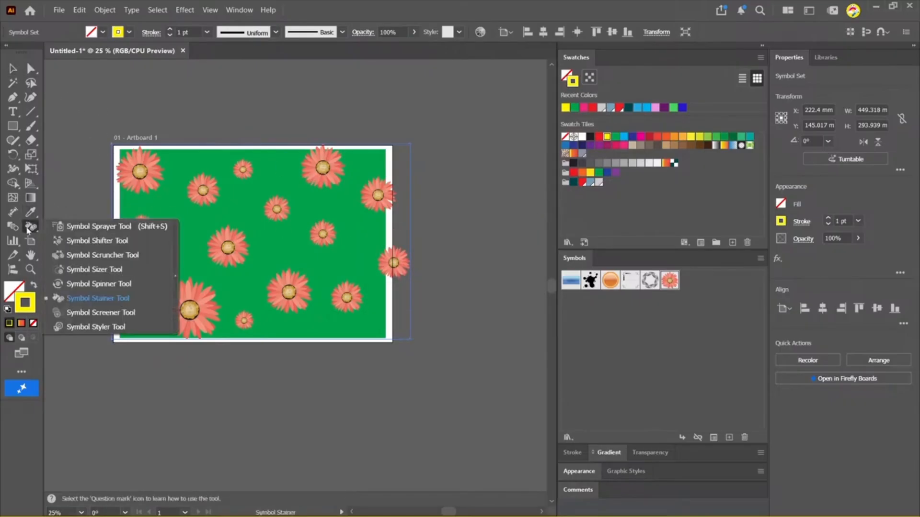
pyautogui.click(128, 300)
pyautogui.click(323, 166)
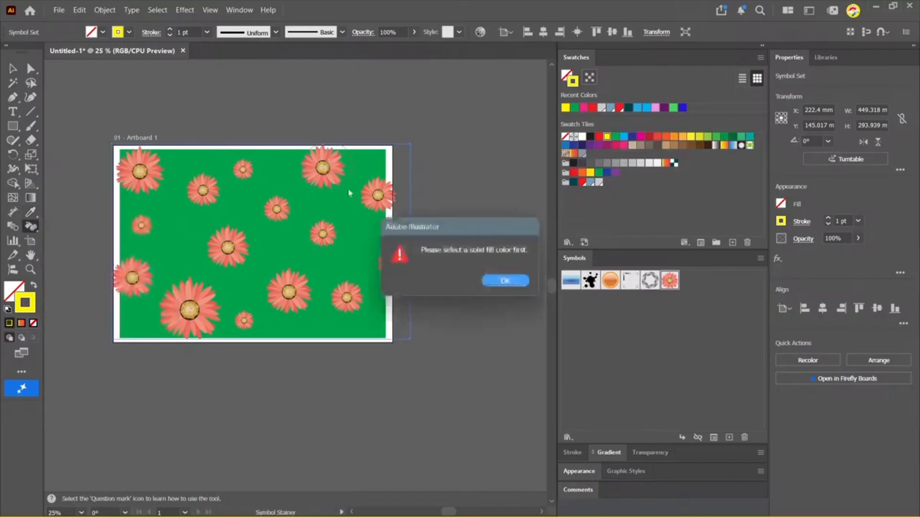
pyautogui.click(505, 279)
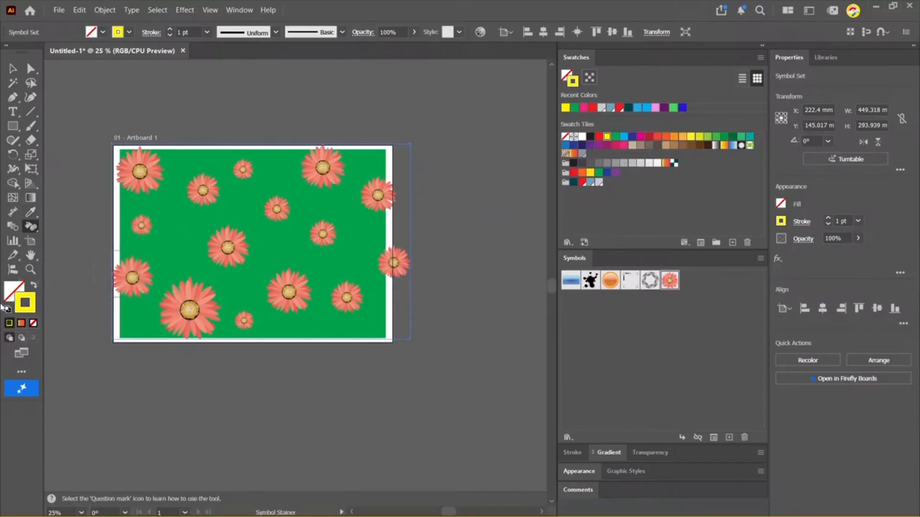
# Swap fill and stroke to make yellow the fill colour, and stain the large flower near the artboard's upper-right corner yellow
pyautogui.click(34, 286)
pyautogui.click(15, 293)
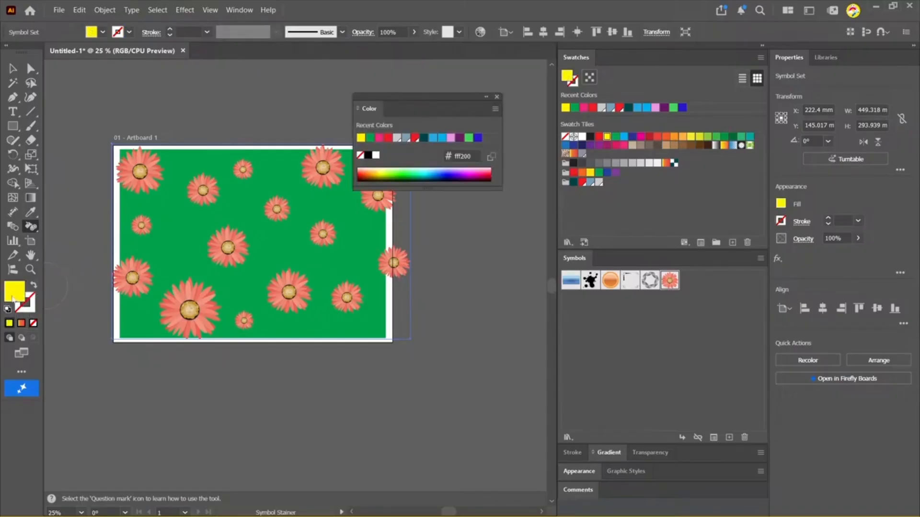
pyautogui.click(496, 98)
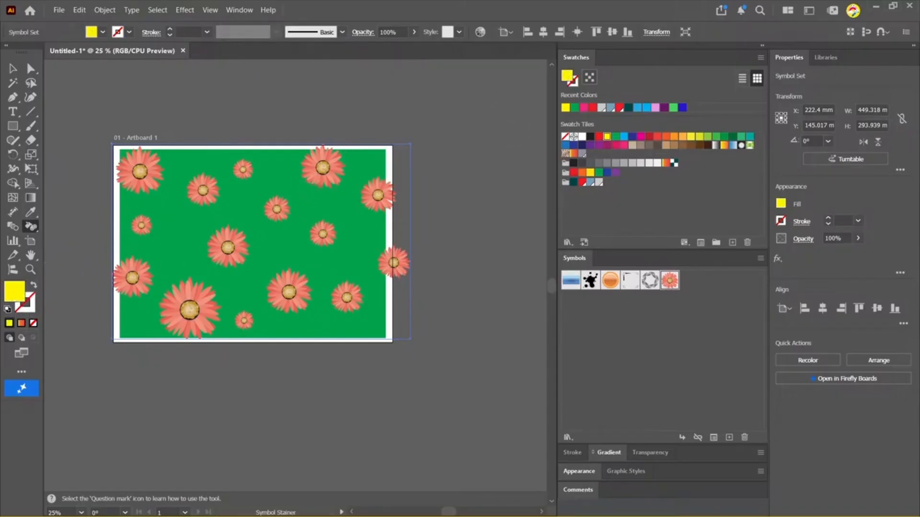
pyautogui.click(318, 168)
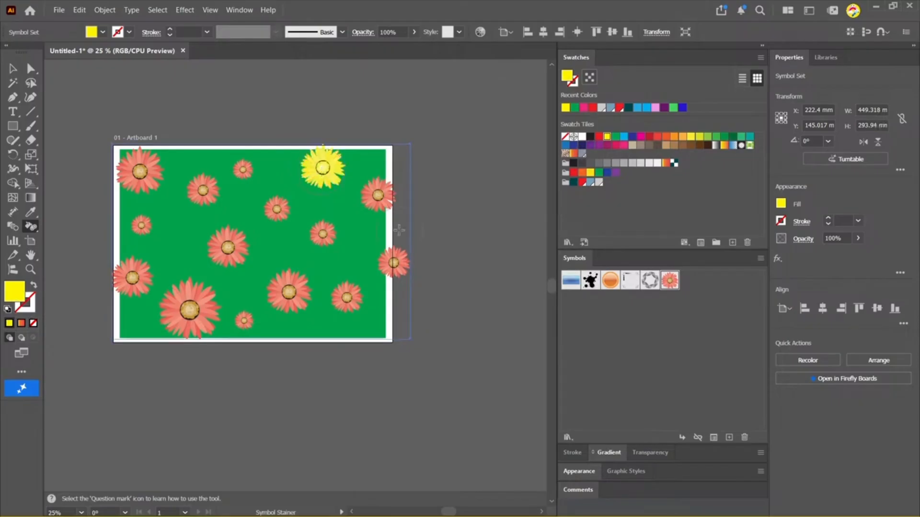
# Undo the last yellow stain and tint the same large flower near the artboard's upper-right corner with a lighter dose of yellow
pyautogui.hotkey('ctrl', 'z')
pyautogui.scroll(2, 323, 169)
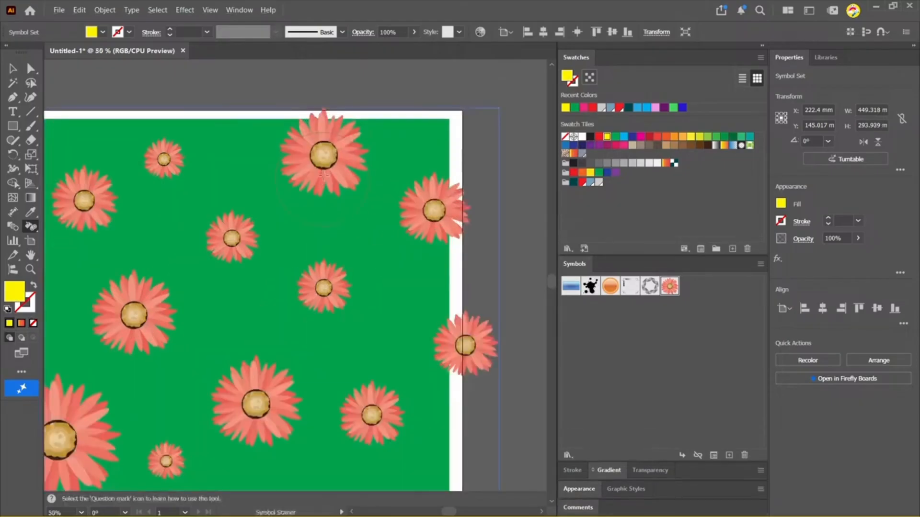
pyautogui.scroll(3, 288, 210)
pyautogui.moveTo(291, 223)
pyautogui.mouseDown()
pyautogui.moveTo(273, 256)
pyautogui.moveTo(264, 347)
pyautogui.mouseUp()
pyautogui.click(287, 233)
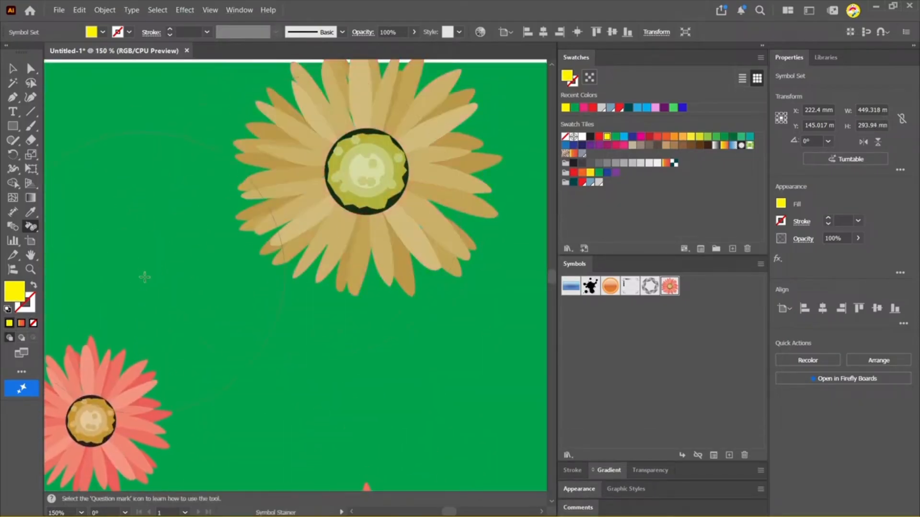
# Partly stain the flower crossing the artboard's upper right edge and the small flower below the large one with yellow
pyautogui.scroll(-1, 247, 290)
pyautogui.moveTo(179, 335); pyautogui.dragTo(44, 290)
pyautogui.moveTo(260, 272); pyautogui.dragTo(181, 226)
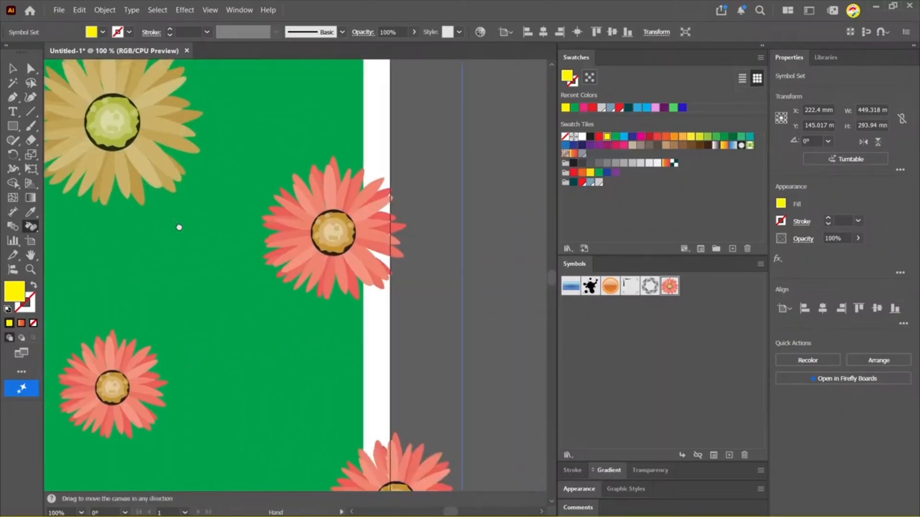
pyautogui.click(306, 282)
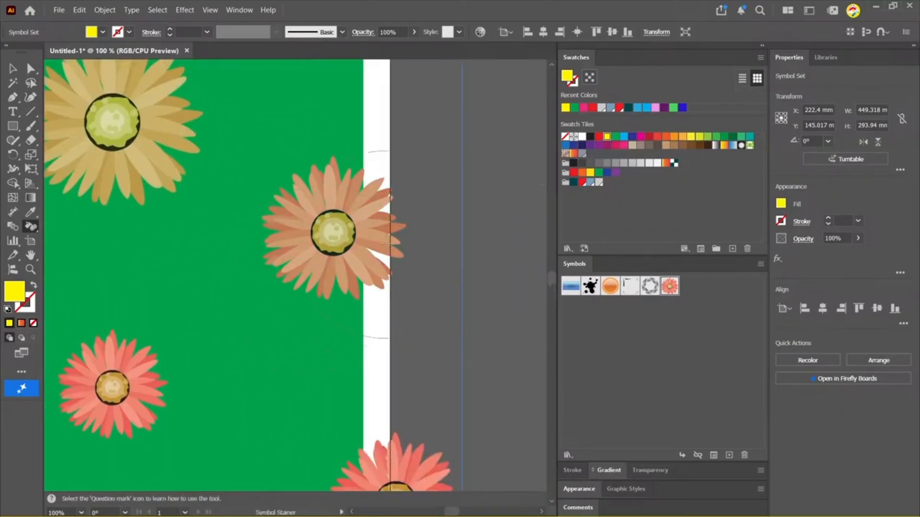
pyautogui.click(139, 360)
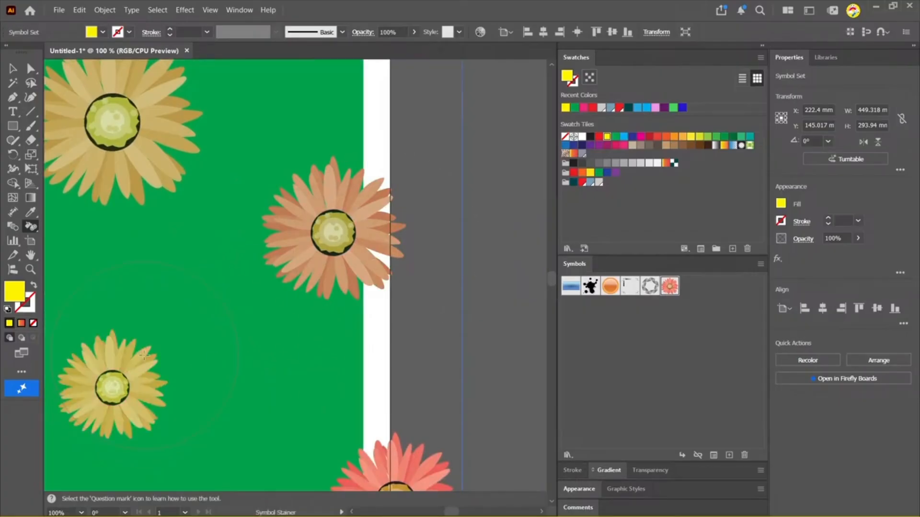
# Stain the large flower near the artboard's upper-right corner again until its petals are bright yellow
pyautogui.hotkey('ctrl', '-')
pyautogui.moveTo(186, 326); pyautogui.dragTo(374, 348)
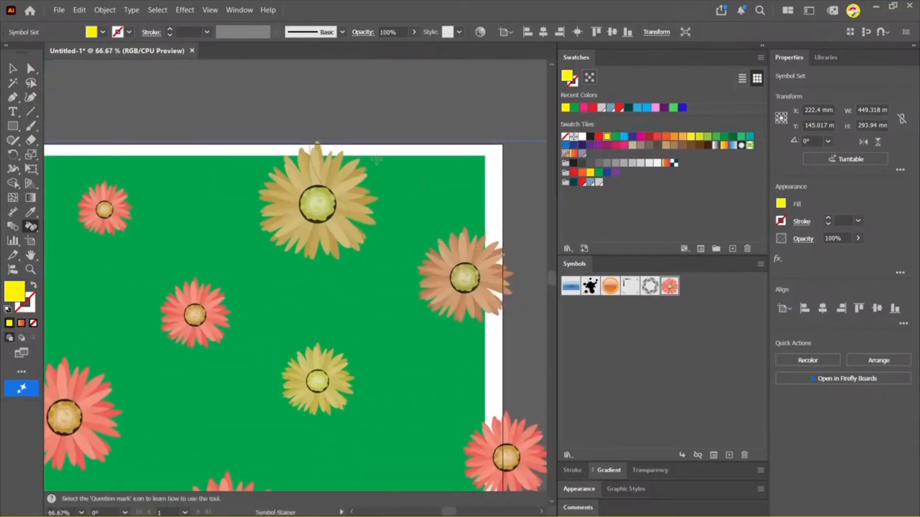
pyautogui.click(314, 162)
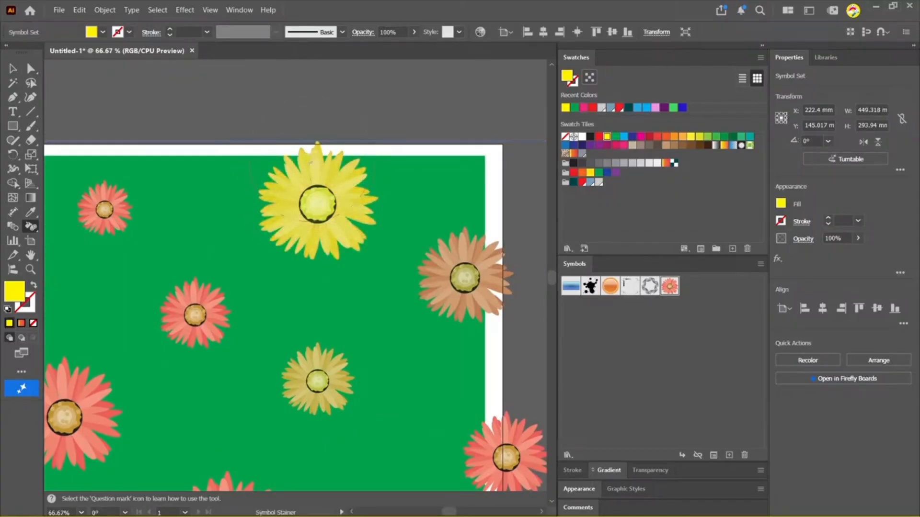
# Pick the recent dark blue colour as fill and stain the flower left of the artboard's centre blue-violet with the Symbol Stainer
pyautogui.hotkey('ctrl', '-')
pyautogui.hotkey('ctrl', '-')
pyautogui.hotkey('ctrl', '-')
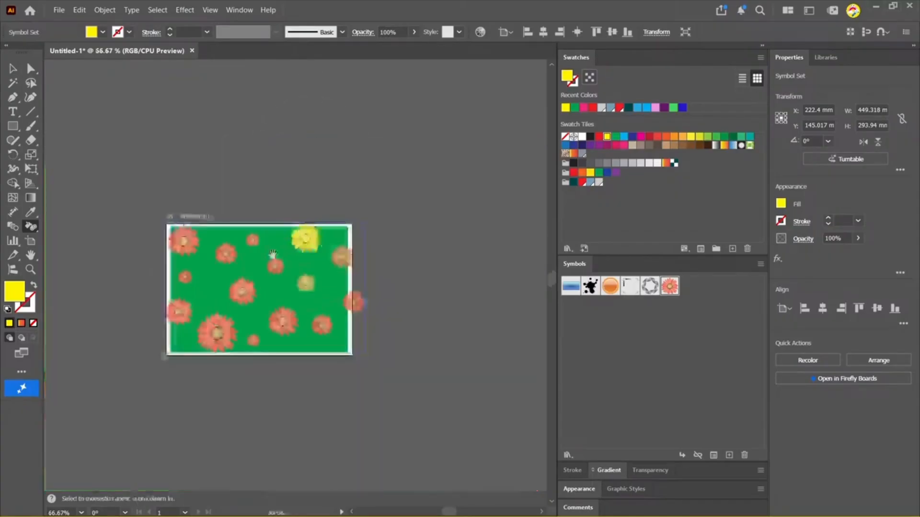
pyautogui.scroll(2, 343, 204)
pyautogui.scroll(1, 268, 175)
pyautogui.moveTo(312, 206); pyautogui.dragTo(198, 162)
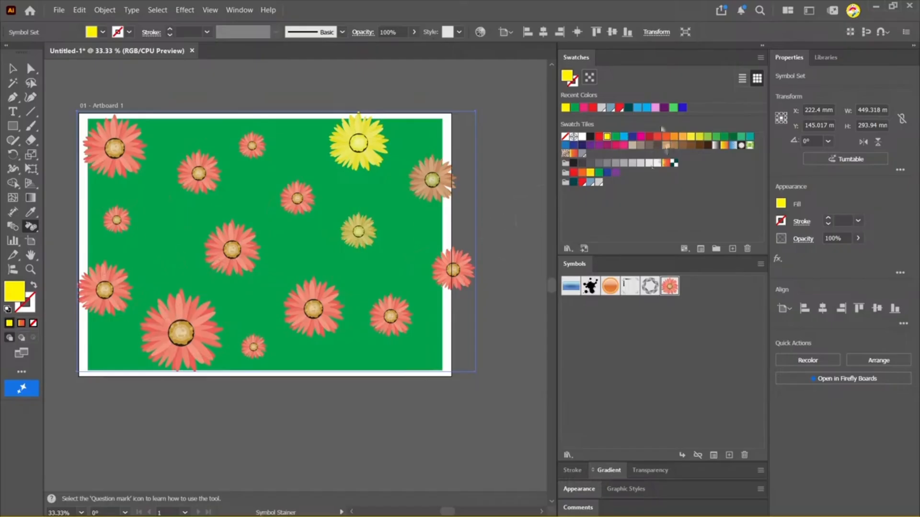
pyautogui.click(684, 108)
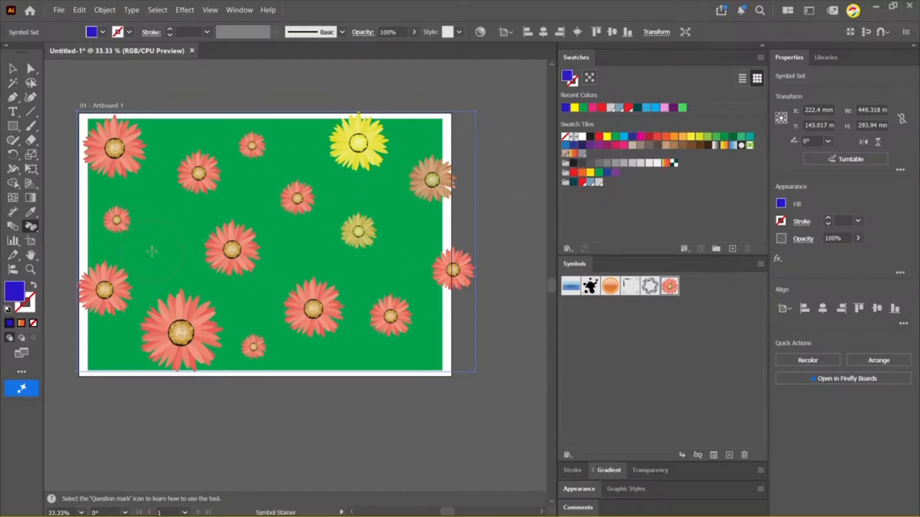
pyautogui.scroll(1, 153, 253)
pyautogui.scroll(1, 264, 211)
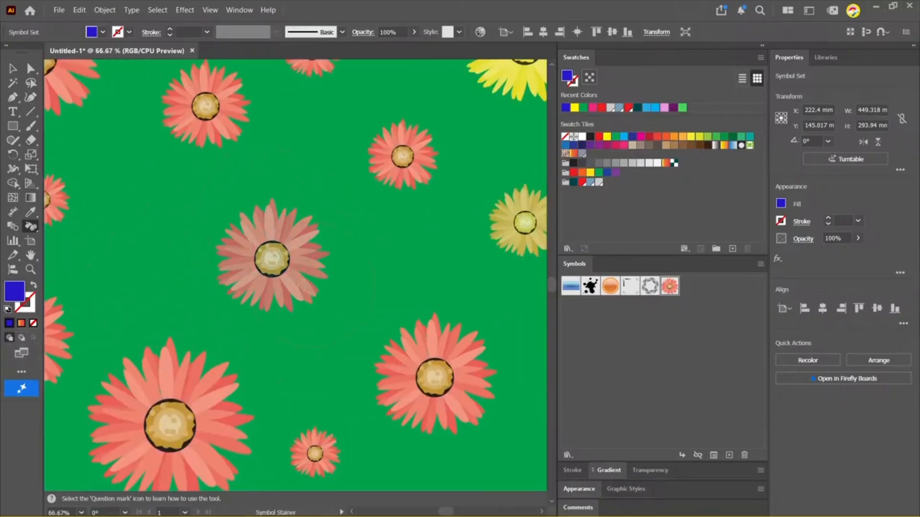
pyautogui.click(270, 218)
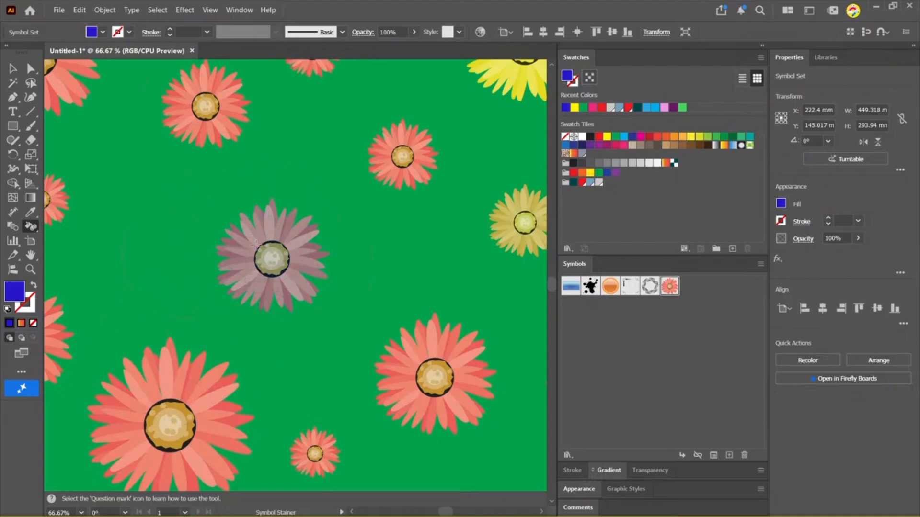
pyautogui.click(270, 225)
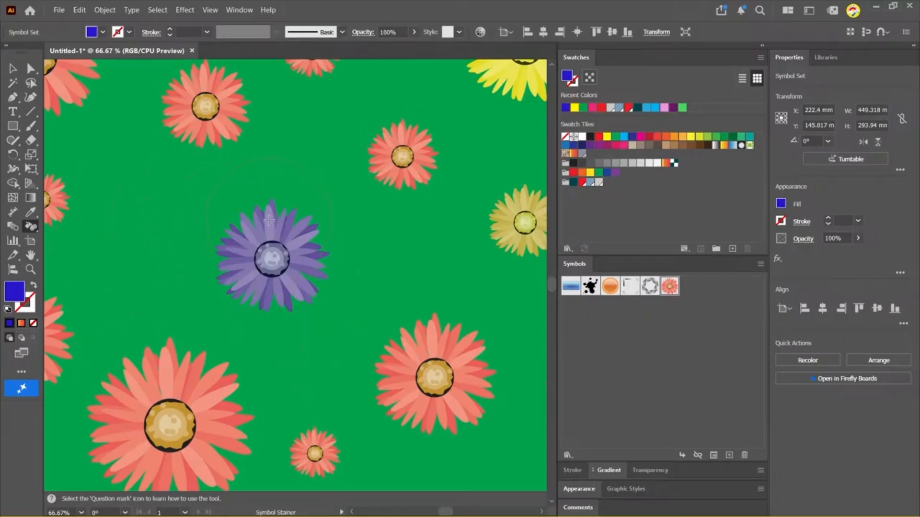
# Pick the bright pink swatch as fill and stain the largest flower, near the artboard's lower edge, fully pink
pyautogui.hotkey('ctrl', '-')
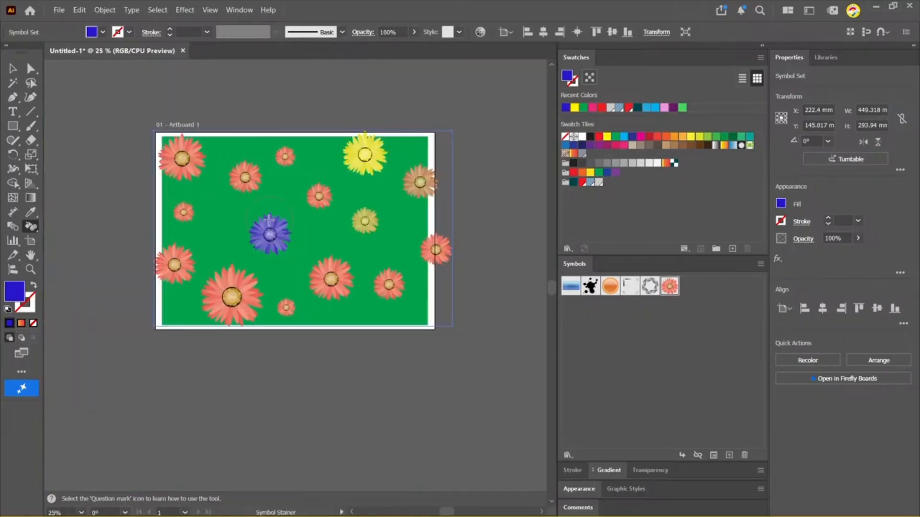
pyautogui.scroll(-1, 280, 224)
pyautogui.moveTo(293, 224); pyautogui.dragTo(244, 226)
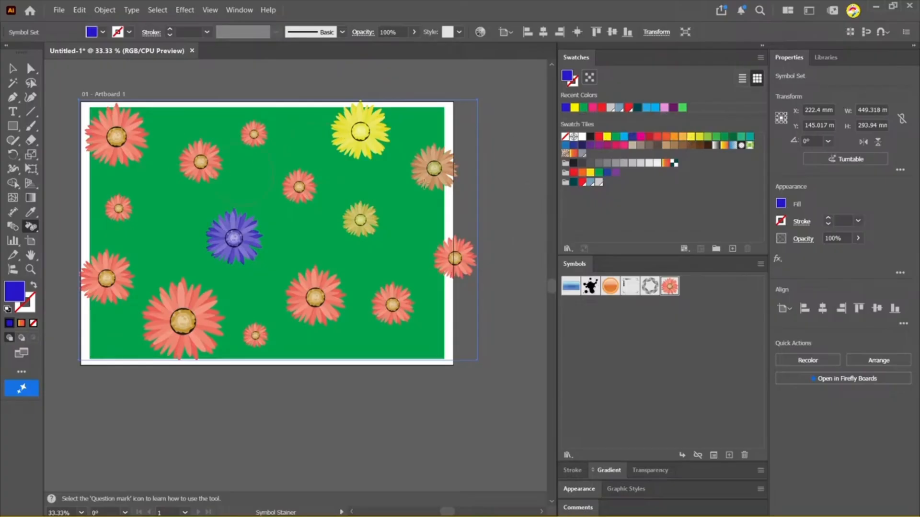
pyautogui.click(624, 145)
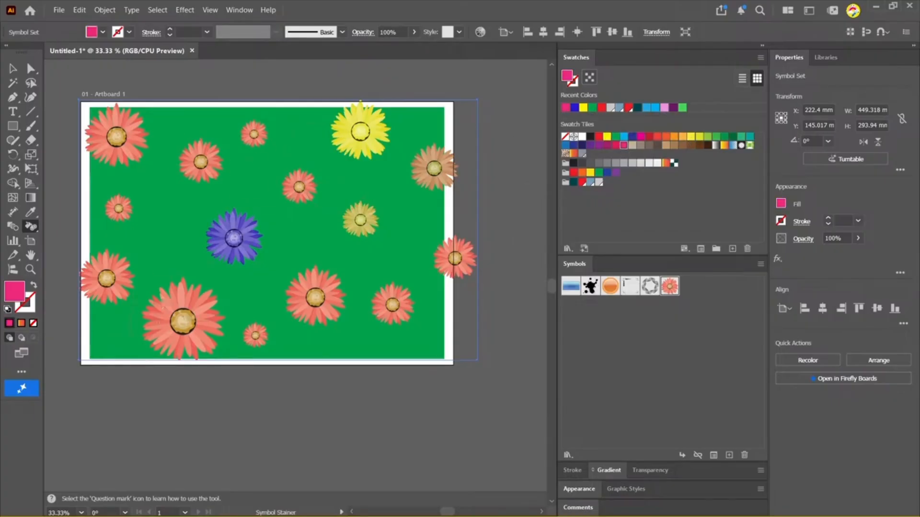
pyautogui.hotkey('ctrl', '+')
pyautogui.hotkey('ctrl', '+')
pyautogui.hotkey('ctrl', '+')
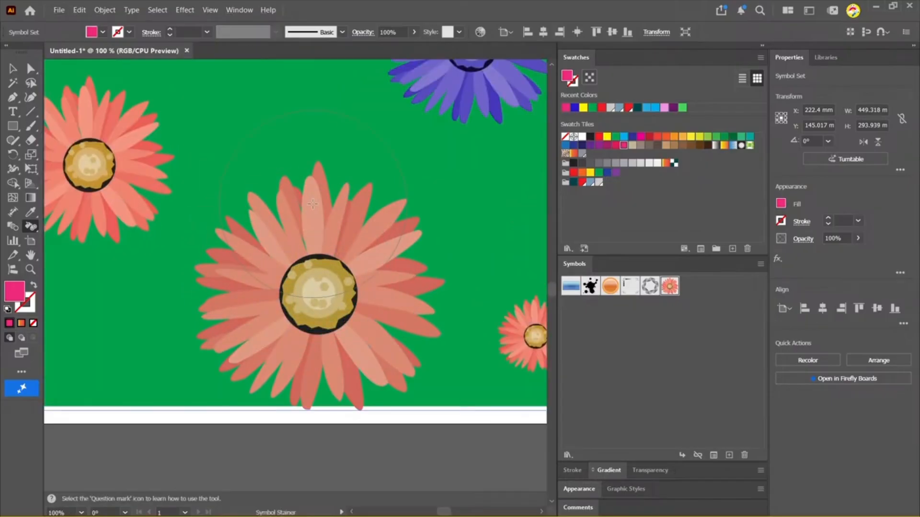
pyautogui.click(313, 204)
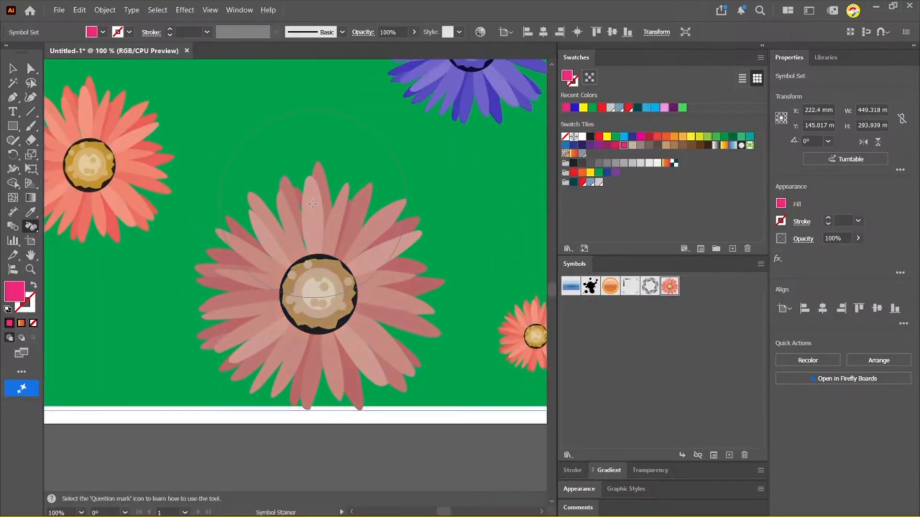
pyautogui.moveTo(312, 204); pyautogui.dragTo(313, 204)
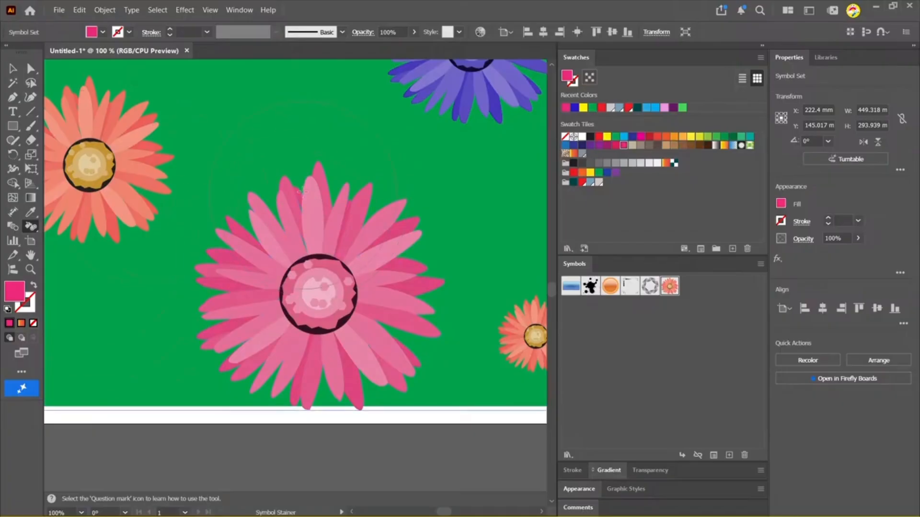
# Fade the coral flowers at the artboard's upper-left corner, left side, upper centre and right edge with the Symbol Screener tool
pyautogui.scroll(-1, 272, 191)
pyautogui.scroll(-1, 272, 191)
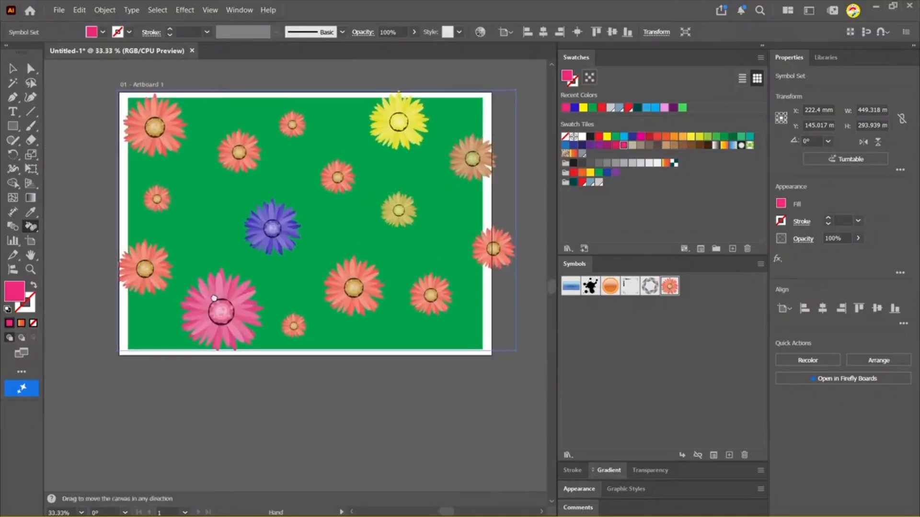
pyautogui.click(12, 69)
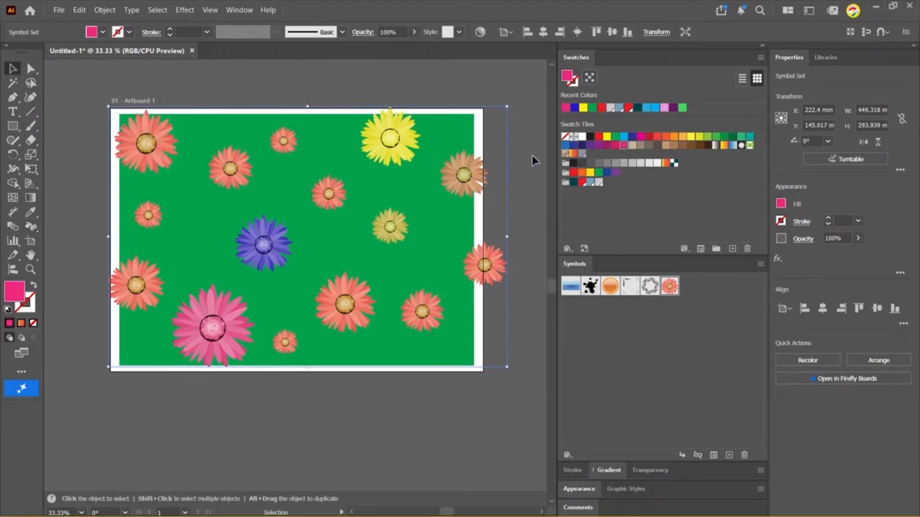
pyautogui.click(31, 228)
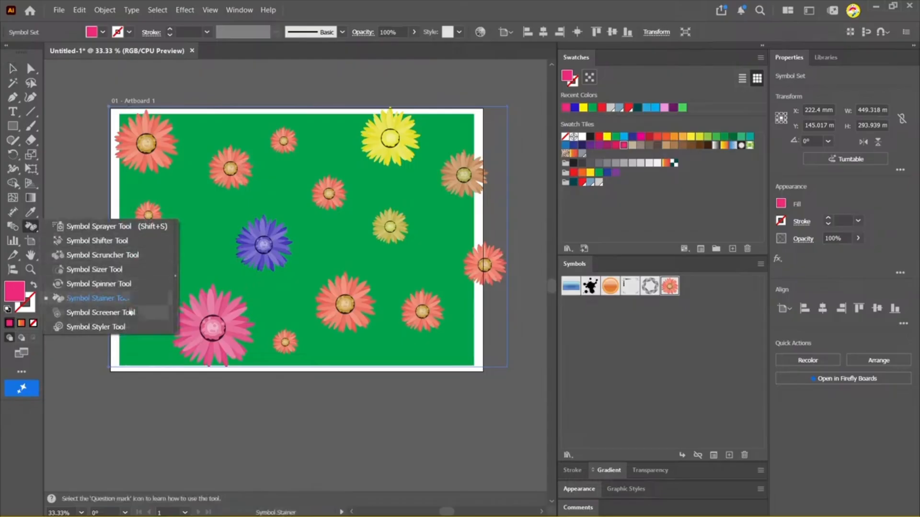
pyautogui.click(100, 312)
pyautogui.click(145, 140)
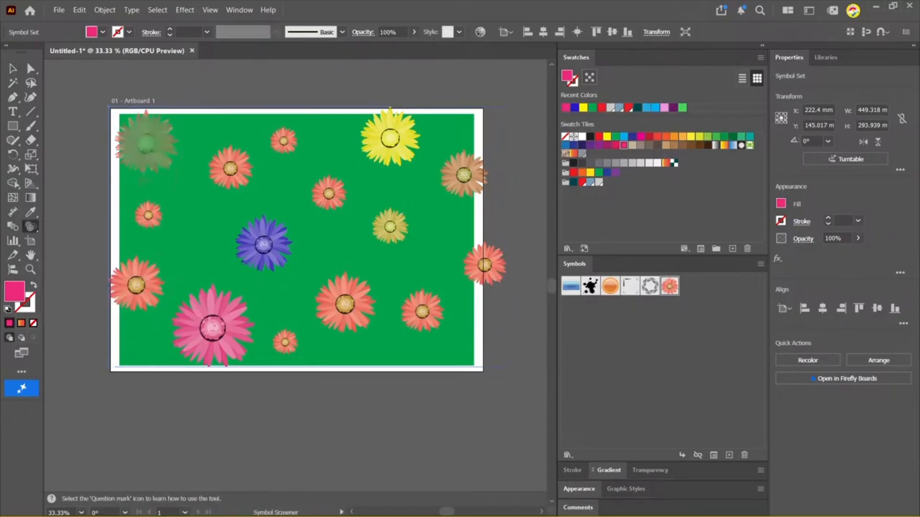
pyautogui.hotkey('ctrl', 'z')
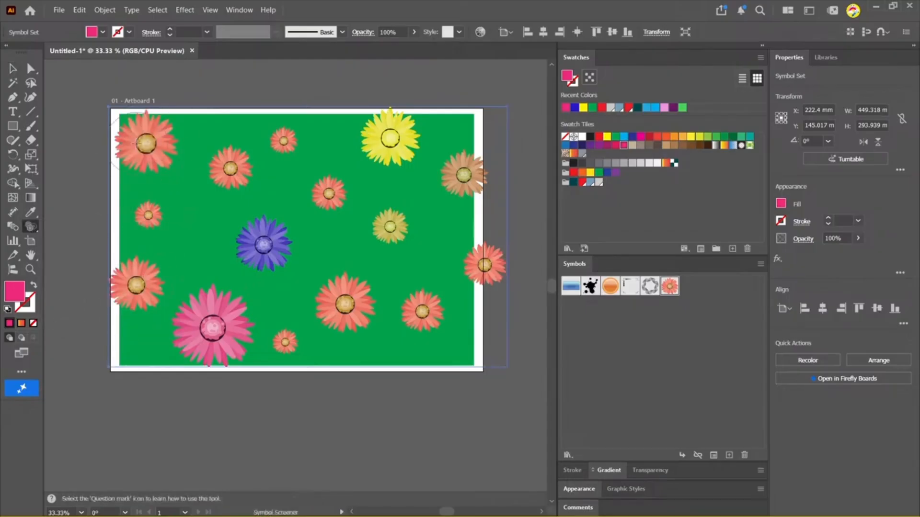
pyautogui.click(136, 144)
pyautogui.click(149, 216)
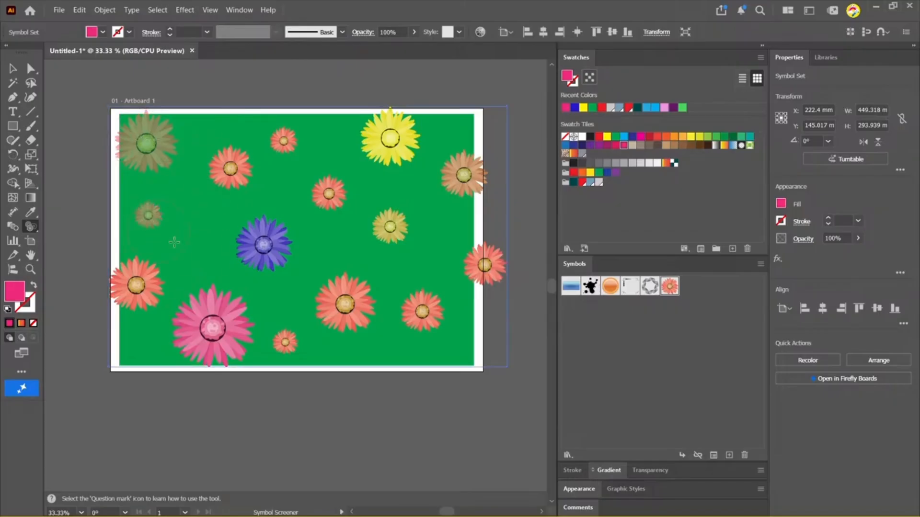
pyautogui.click(328, 193)
pyautogui.click(484, 265)
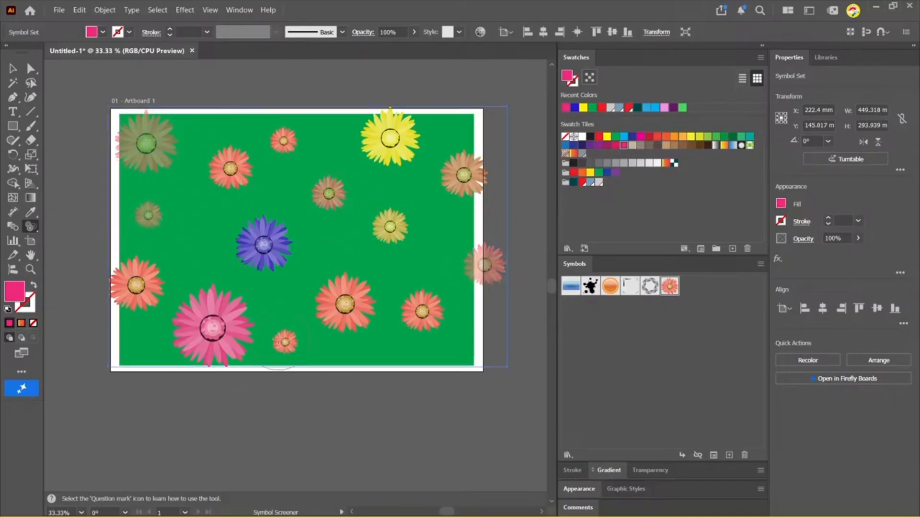
# Fade the blue flower strongly with two Symbol Screener applications and deselect the symbol set
pyautogui.click(264, 245)
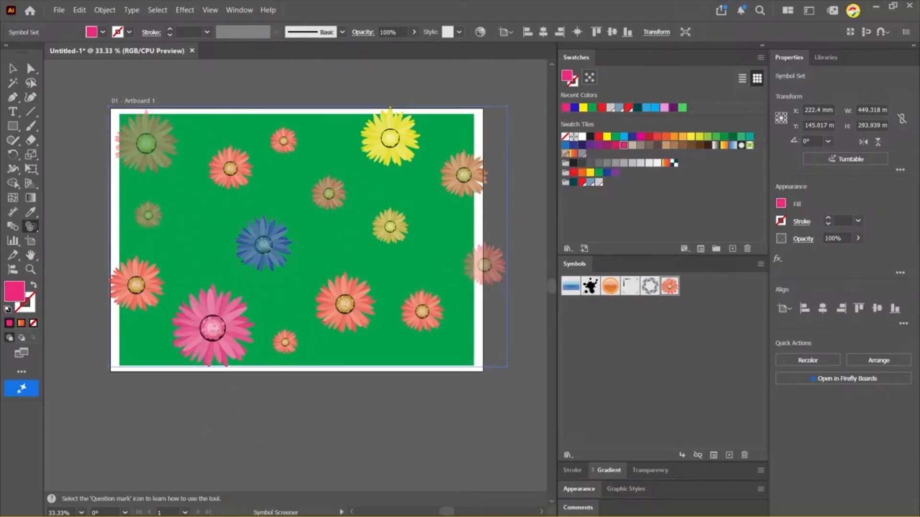
pyautogui.click(259, 243)
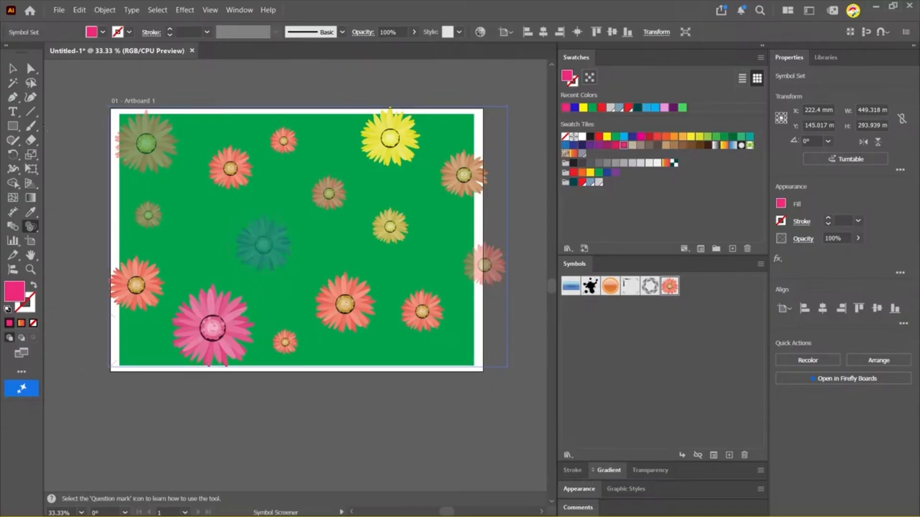
pyautogui.click(13, 69)
pyautogui.click(257, 82)
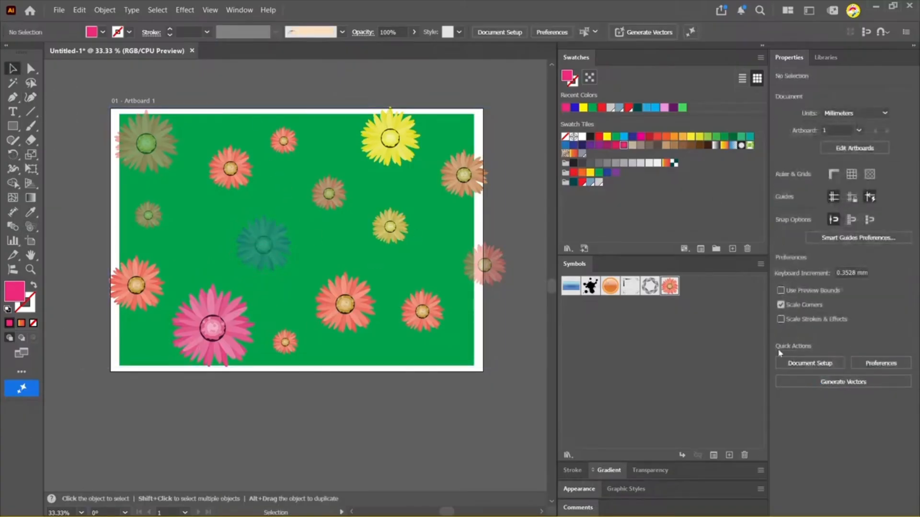
pyautogui.click(567, 455)
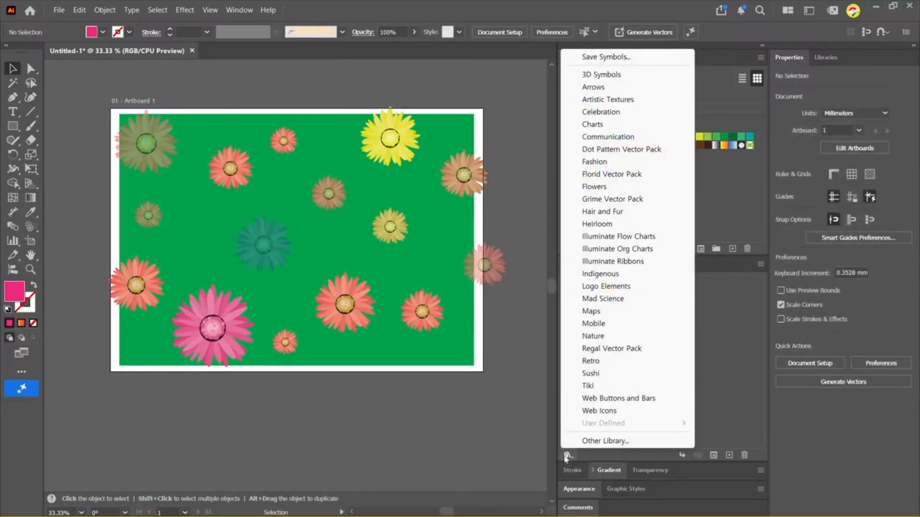
pyautogui.click(605, 441)
pyautogui.click(907, 19)
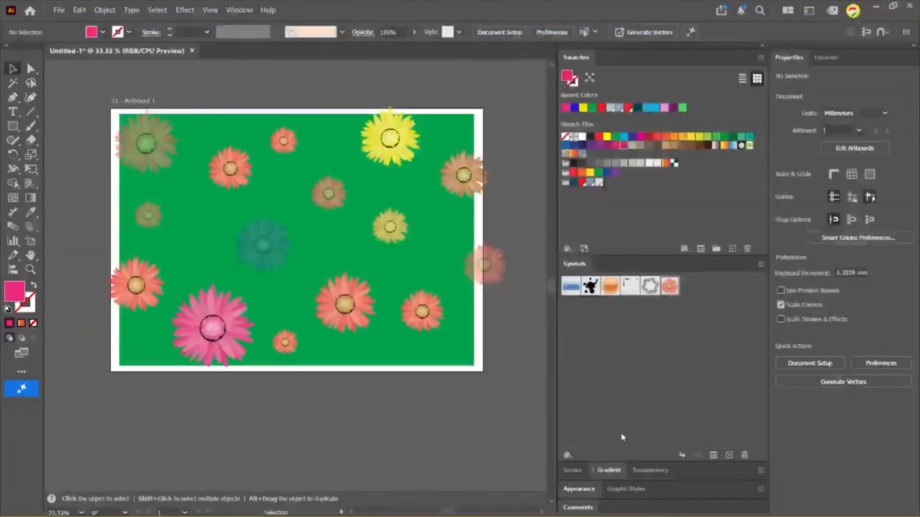
# Open the 3D Symbols library, enlarge its panel and add its first symbol, the orange one, to the document's symbols
pyautogui.click(569, 455)
pyautogui.click(608, 75)
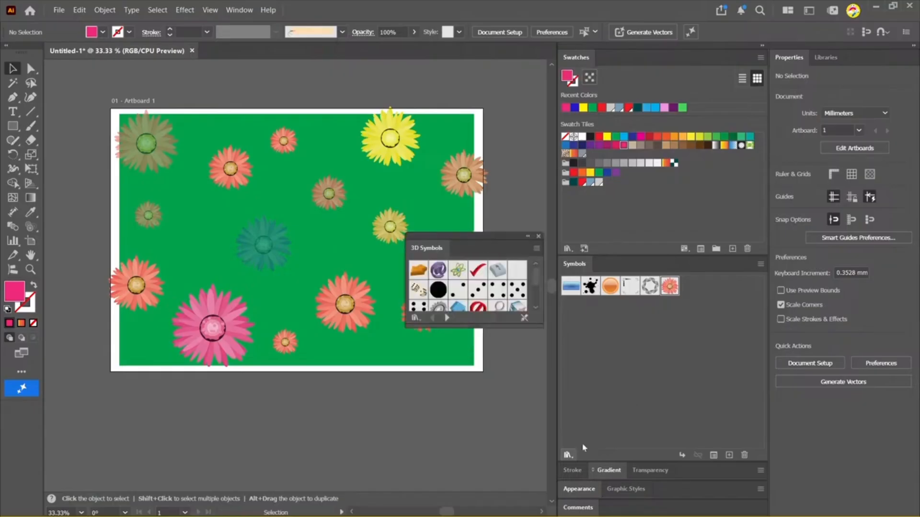
pyautogui.moveTo(544, 329); pyautogui.dragTo(632, 464)
pyautogui.moveTo(360, 238); pyautogui.dragTo(251, 245)
pyautogui.moveTo(458, 236); pyautogui.dragTo(435, 179)
pyautogui.click(404, 214)
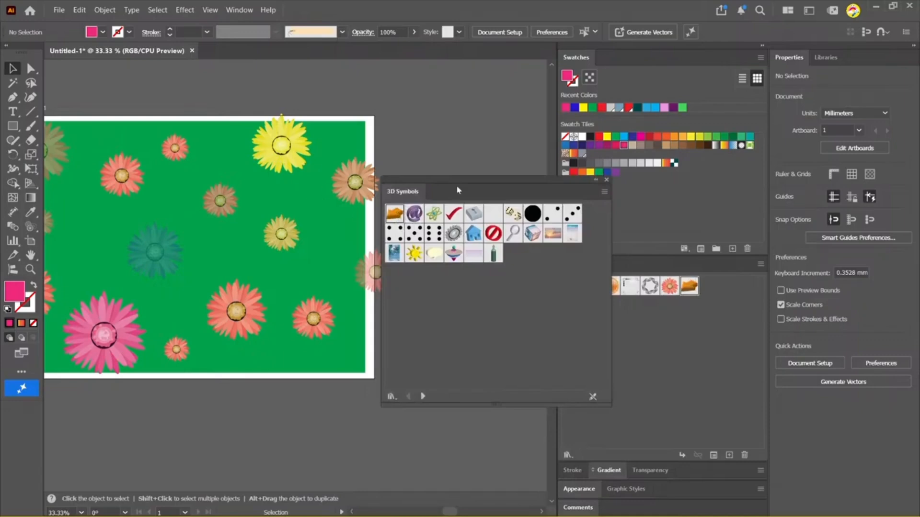
# Reposition the 3D Symbols library panel over the lower-right part of the artboard, leaving the artboard's left side and top uncovered
pyautogui.moveTo(398, 200); pyautogui.dragTo(288, 209)
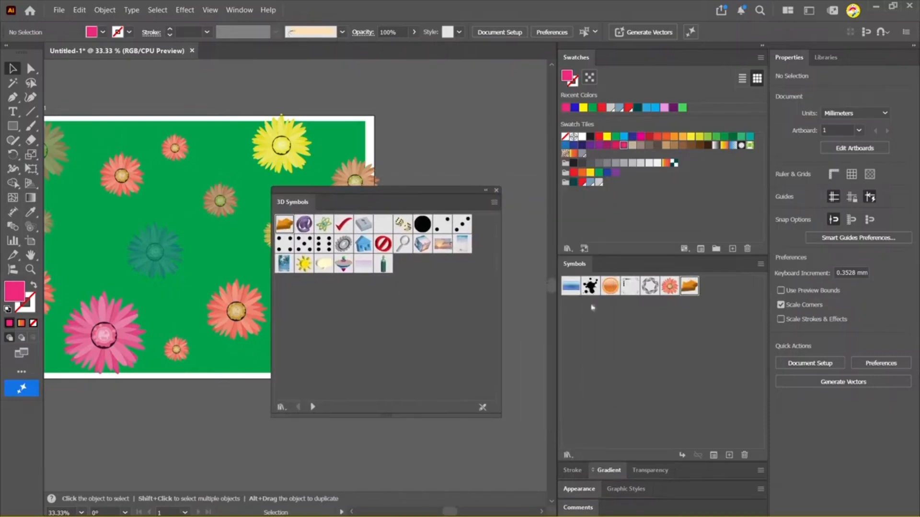
pyautogui.moveTo(381, 168); pyautogui.dragTo(418, 194)
pyautogui.moveTo(409, 154); pyautogui.dragTo(409, 154)
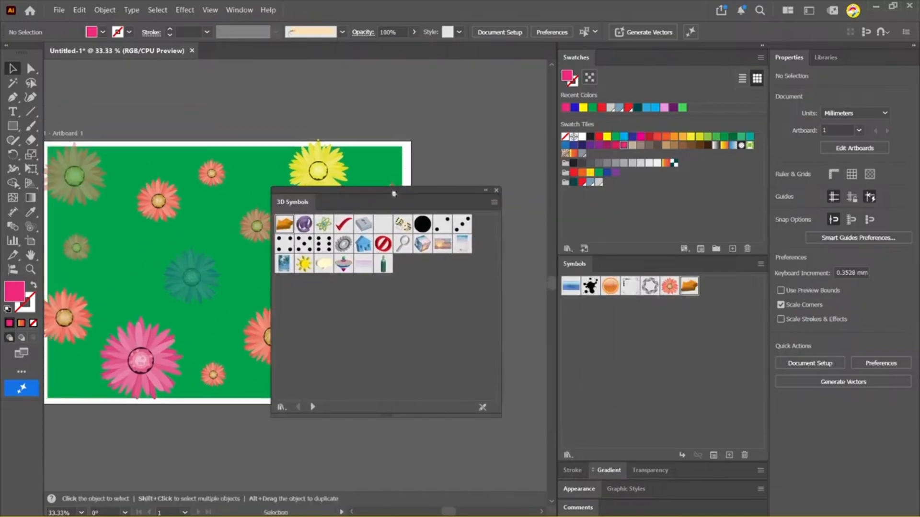
pyautogui.moveTo(393, 193); pyautogui.dragTo(449, 240)
pyautogui.moveTo(416, 208); pyautogui.dragTo(457, 193)
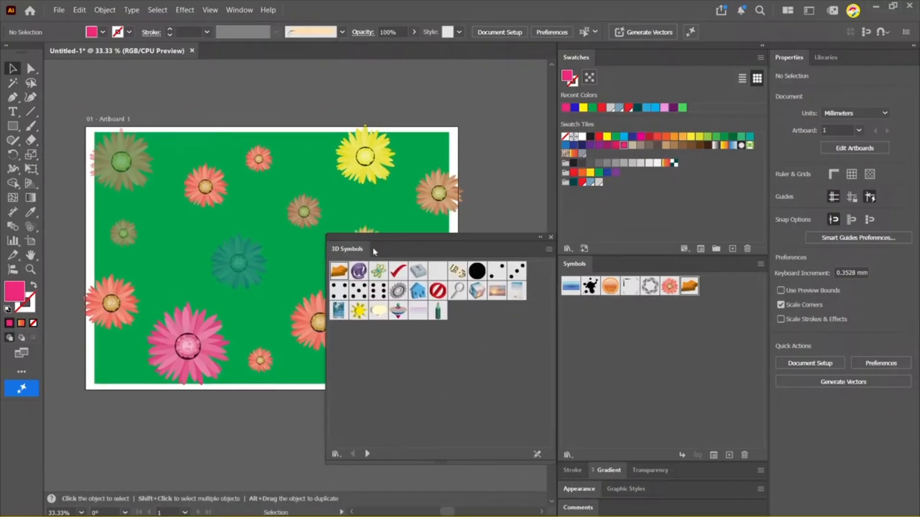
pyautogui.moveTo(375, 251); pyautogui.dragTo(325, 219)
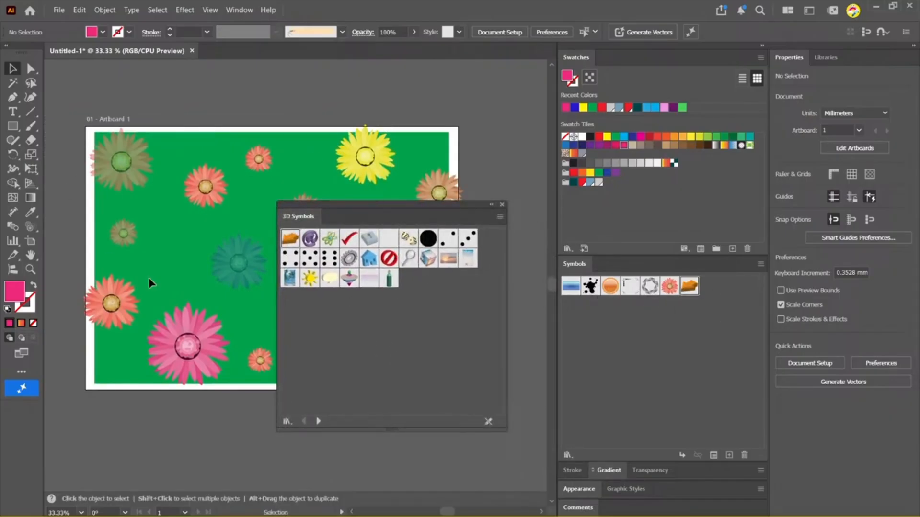
# Advance through the symbol libraries to Celebration and add its pink star to the document's symbols
pyautogui.click(319, 421)
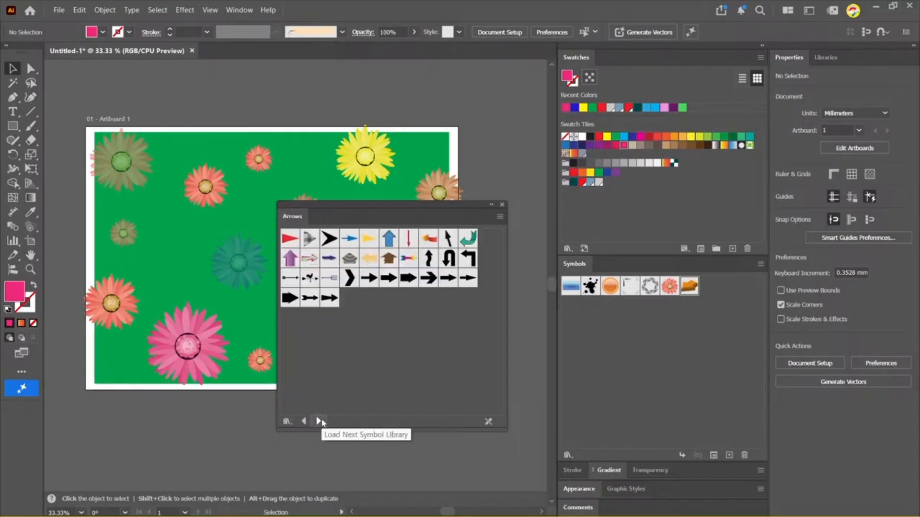
pyautogui.click(318, 420)
pyautogui.click(318, 421)
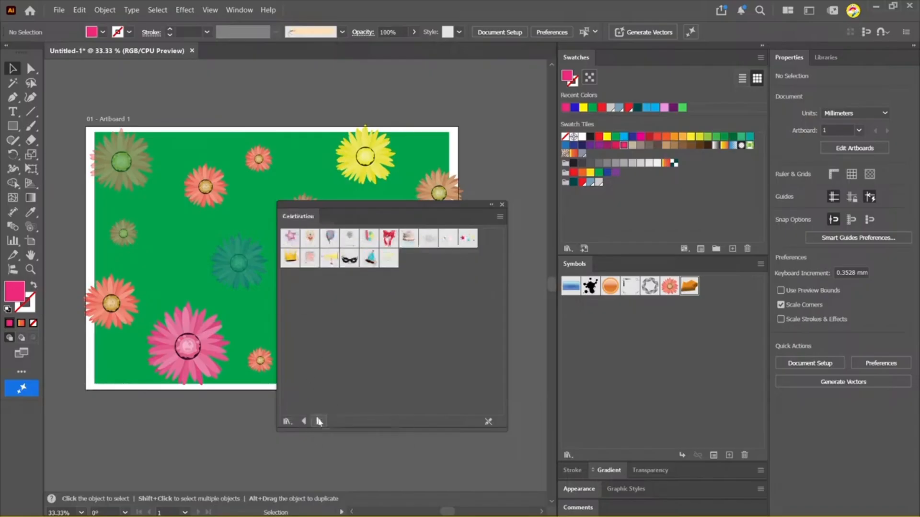
pyautogui.click(293, 241)
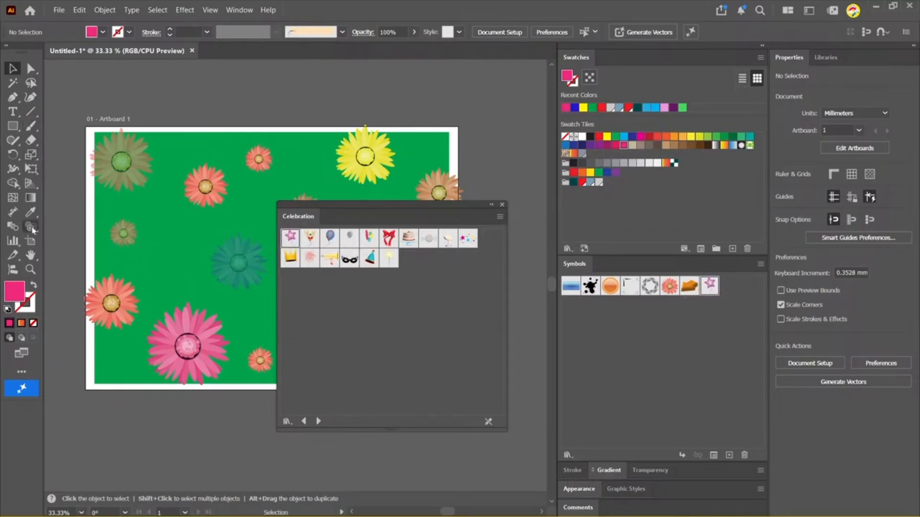
# Place six pink stars with the Symbol Sprayer, two on the artboard's left half and four above and beside it
pyautogui.moveTo(30, 226); pyautogui.dragTo(72, 225)
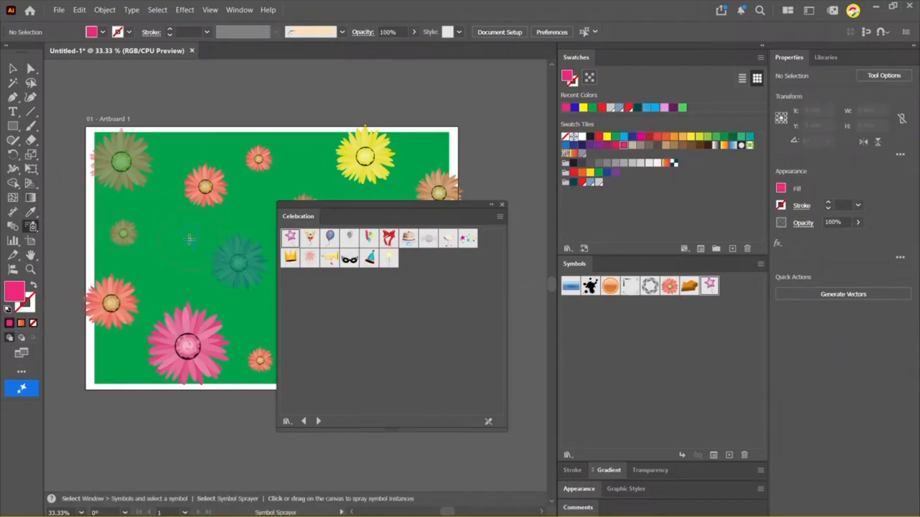
pyautogui.moveTo(189, 240)
pyautogui.mouseDown()
pyautogui.moveTo(139, 225)
pyautogui.moveTo(184, 122)
pyautogui.moveTo(288, 103)
pyautogui.mouseUp()
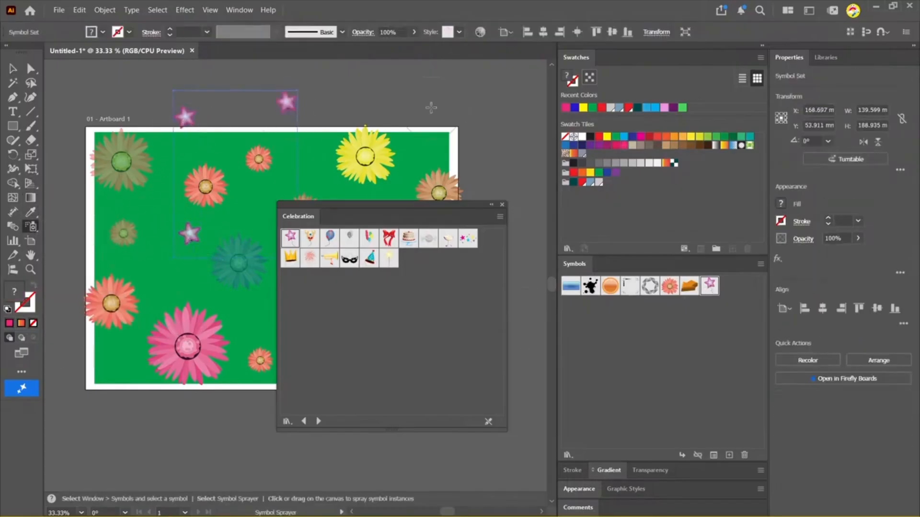
pyautogui.moveTo(431, 107); pyautogui.dragTo(520, 139)
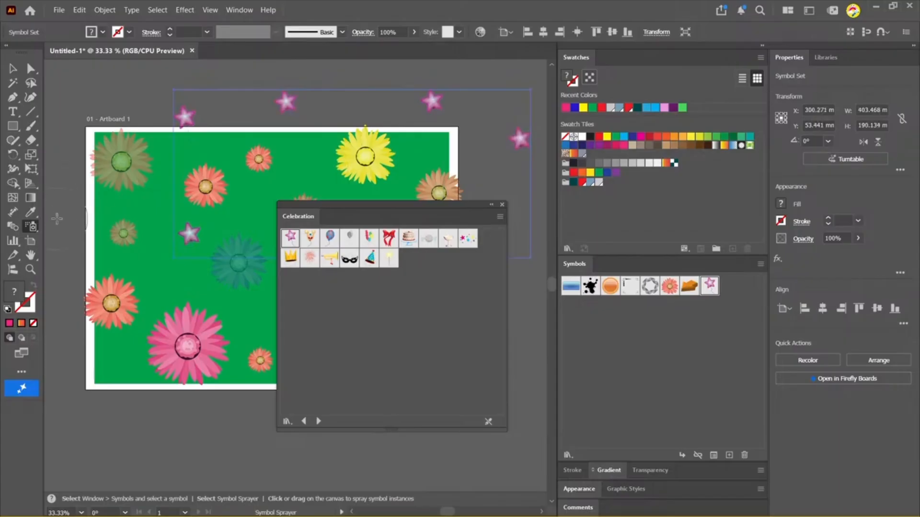
pyautogui.click(162, 278)
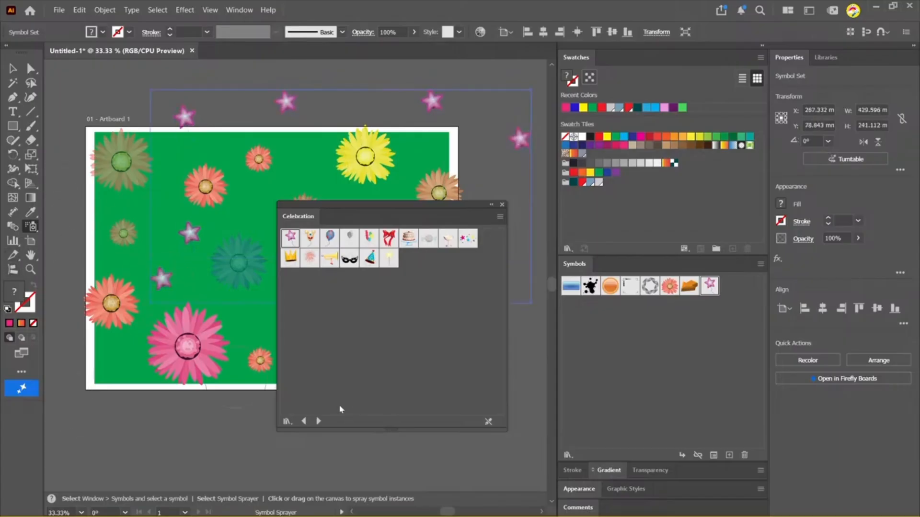
# Spray three blue balloon symbols from the Celebration library around the artboard's upper-left area
pyautogui.click(330, 238)
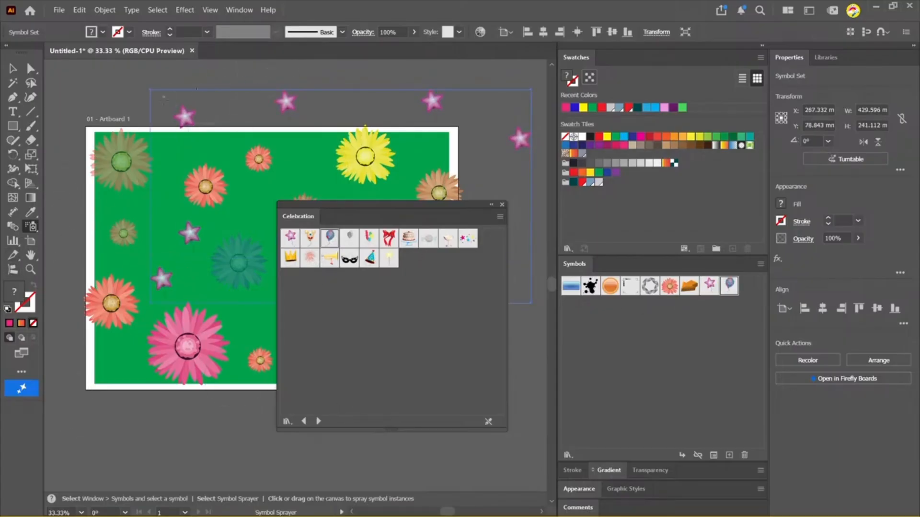
pyautogui.click(106, 87)
pyautogui.click(150, 211)
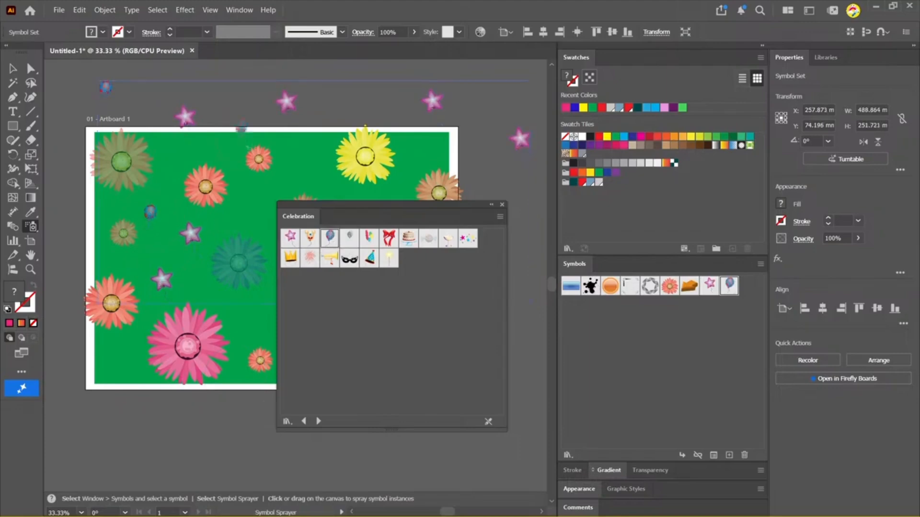
pyautogui.click(242, 126)
# Switch to the Communication symbol library and add its eye symbol to the document's symbols
pyautogui.click(319, 421)
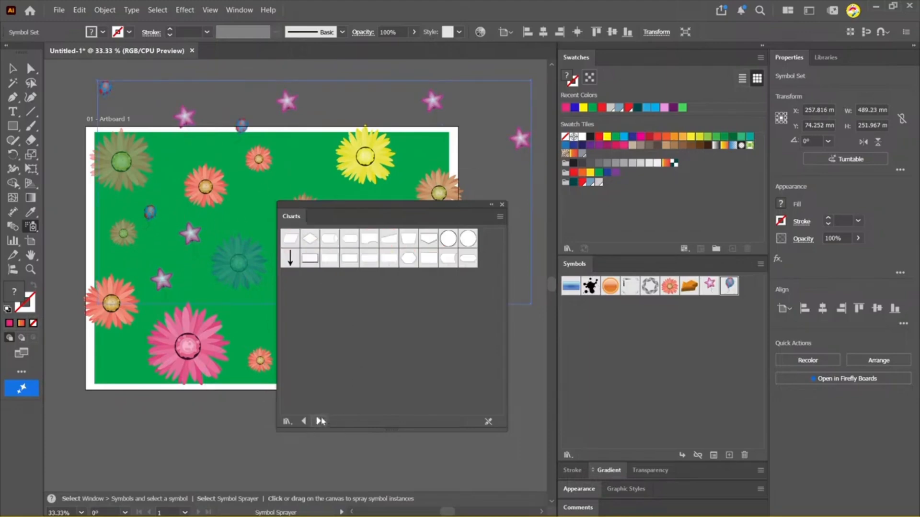
pyautogui.click(320, 421)
pyautogui.click(320, 421)
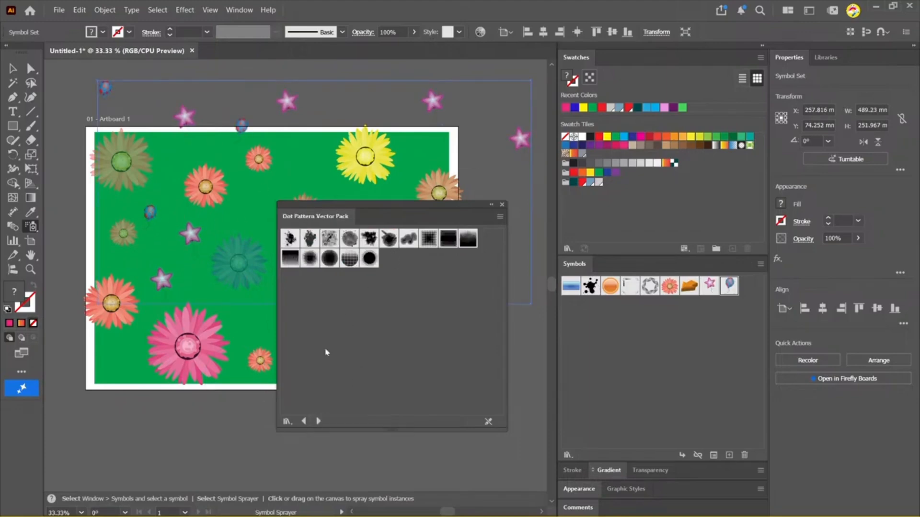
pyautogui.click(304, 421)
pyautogui.click(475, 244)
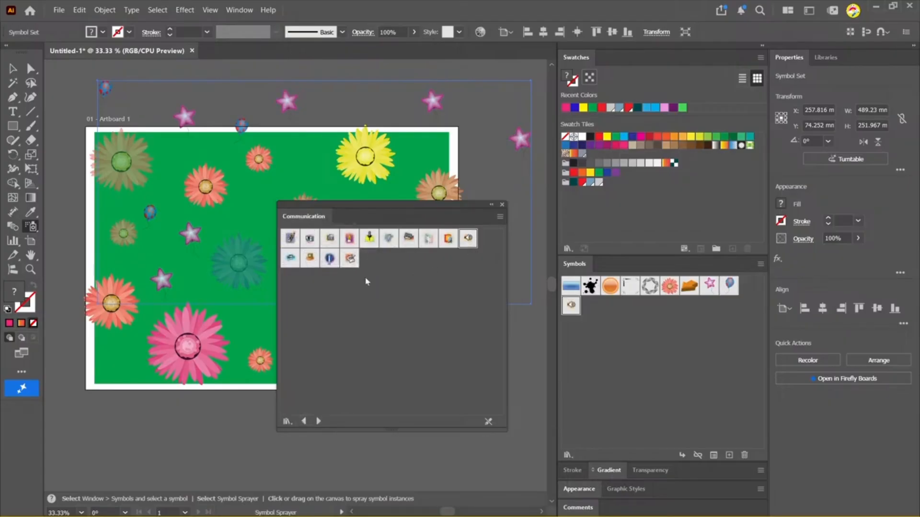
# Load the Flowers symbol library and spray two red hibiscus blossoms near the artboard's top edge, one on it and one above
pyautogui.click(320, 421)
pyautogui.click(319, 421)
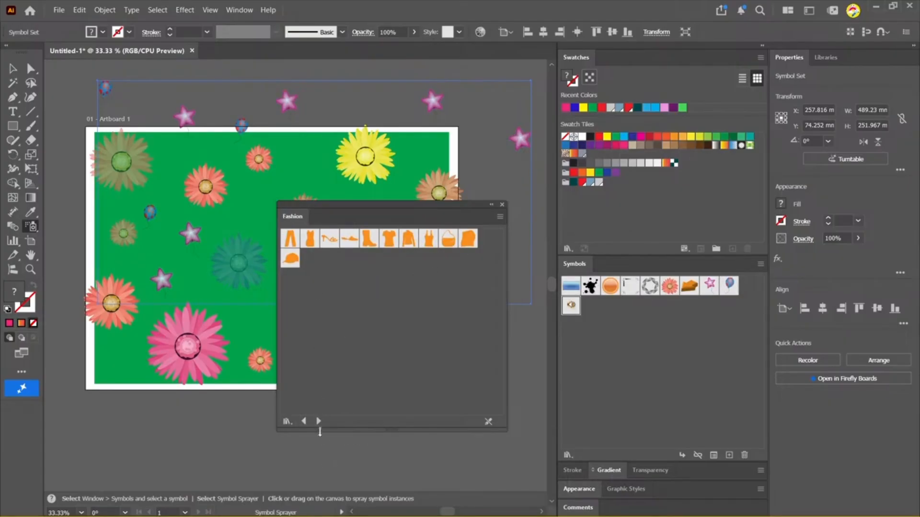
pyautogui.click(319, 421)
pyautogui.click(318, 421)
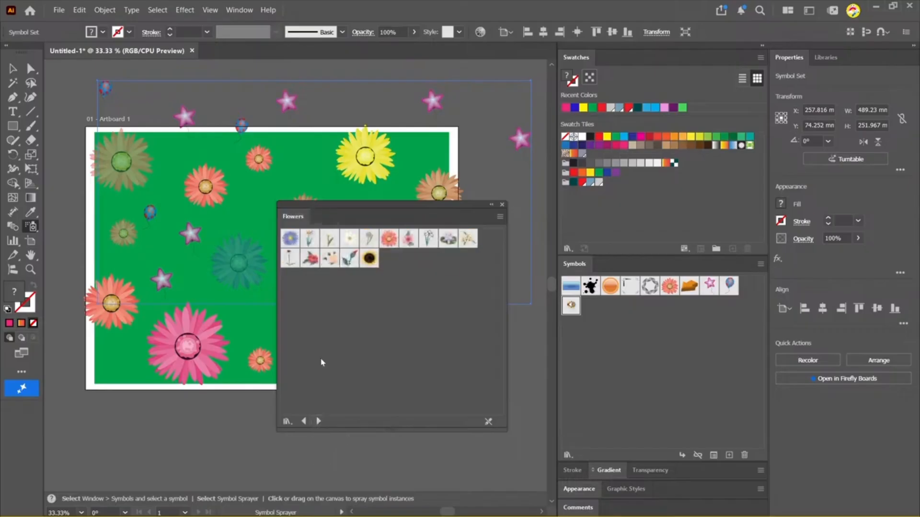
pyautogui.click(313, 265)
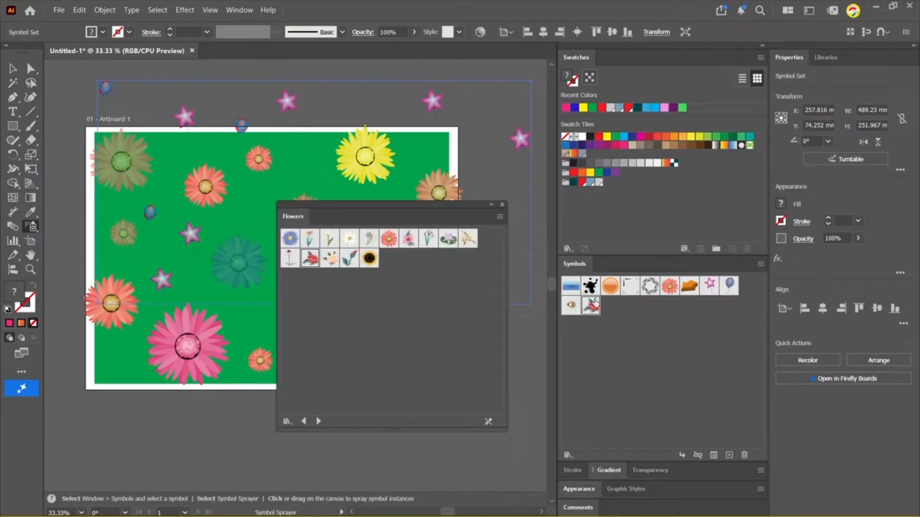
pyautogui.click(318, 163)
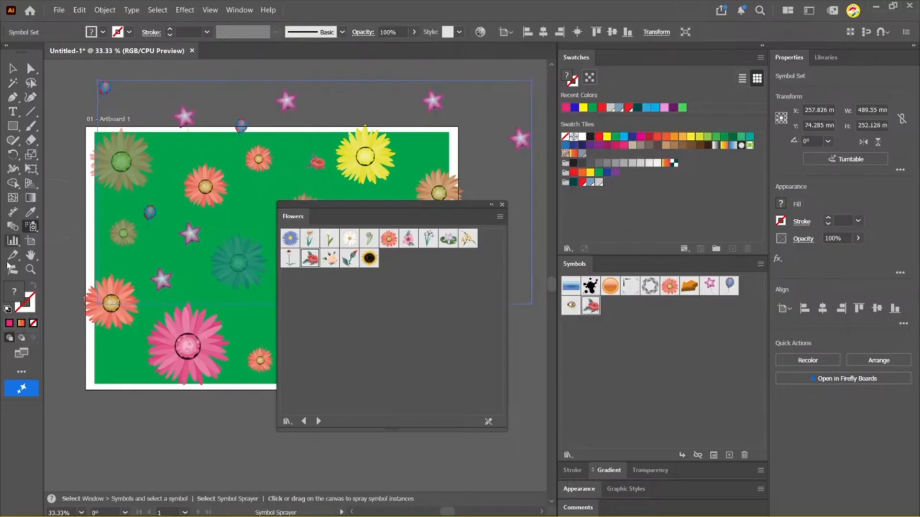
pyautogui.click(309, 117)
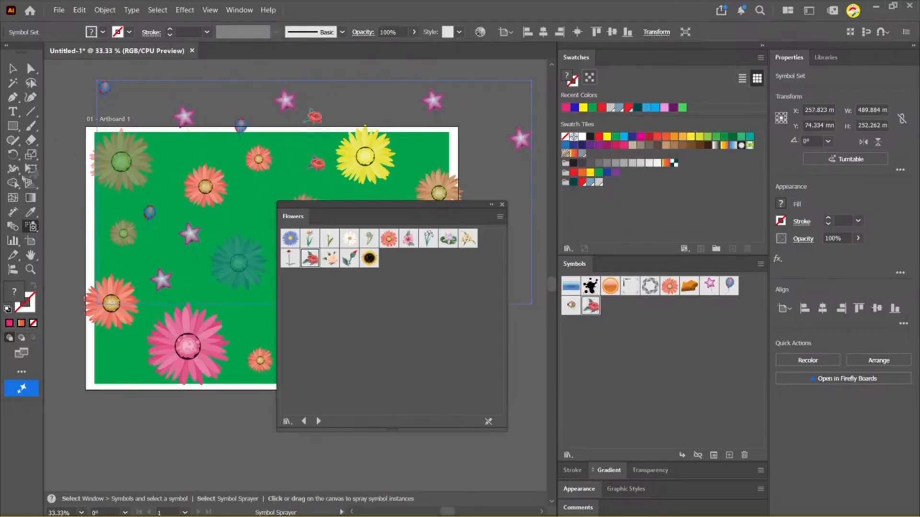
# Enlarge the lower red blossom near the artboard's top edge into a very large flower with the Symbol Sizer
pyautogui.moveTo(28, 229)
pyautogui.mouseDown()
pyautogui.moveTo(72, 225)
pyautogui.moveTo(91, 267)
pyautogui.mouseUp()
pyautogui.click(313, 167)
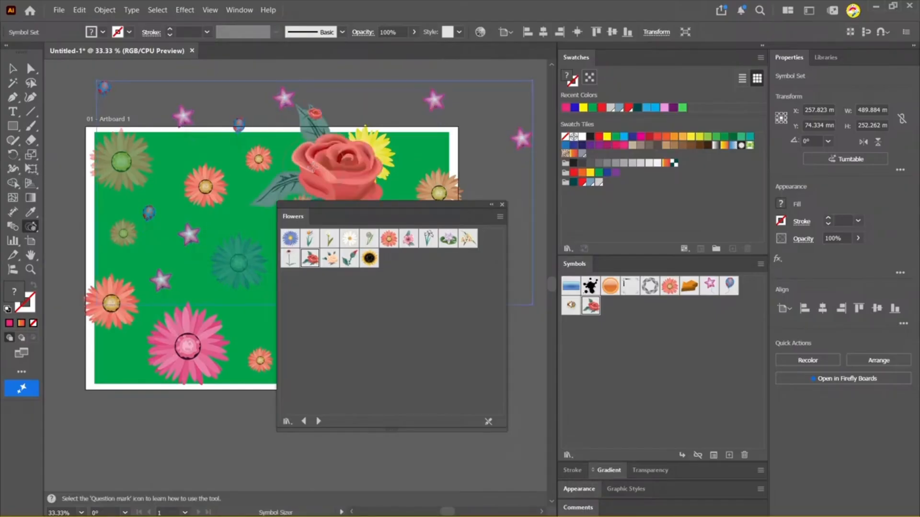
# Load the Heirloom symbol library and spray two of its first teardrop gems, one inside and one outside the artboard's right edge
pyautogui.moveTo(408, 214); pyautogui.dragTo(359, 283)
pyautogui.click(292, 496)
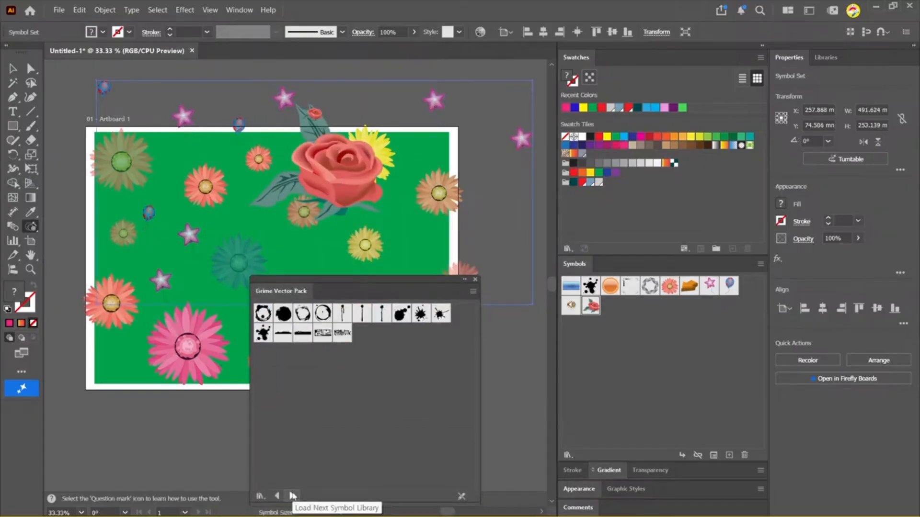
pyautogui.click(292, 496)
pyautogui.click(292, 495)
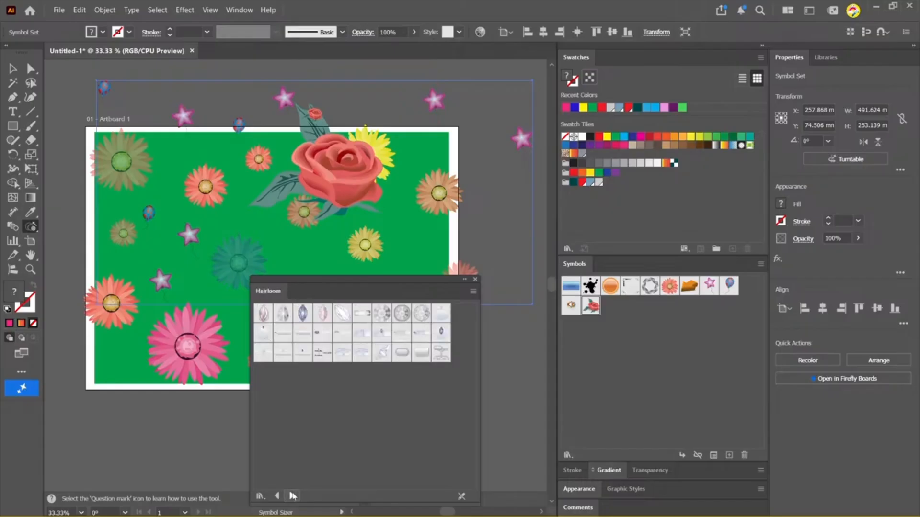
pyautogui.click(263, 315)
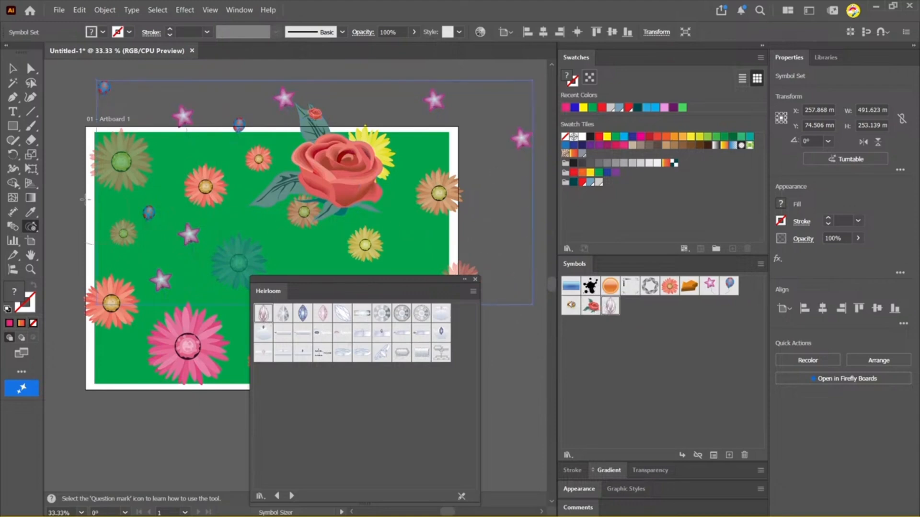
pyautogui.click(33, 227)
pyautogui.click(82, 226)
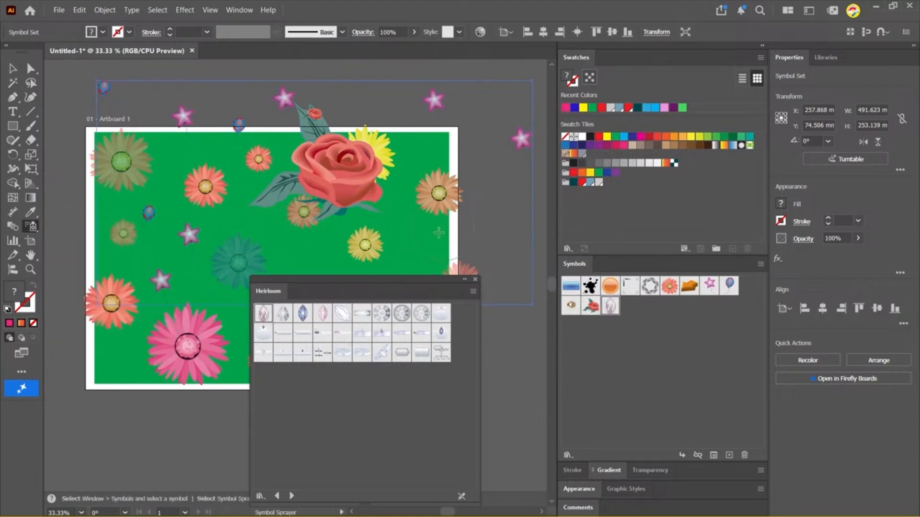
# Enlarge the teardrop gem just outside the artboard's right edge with the Symbol Sizer
pyautogui.click(31, 227)
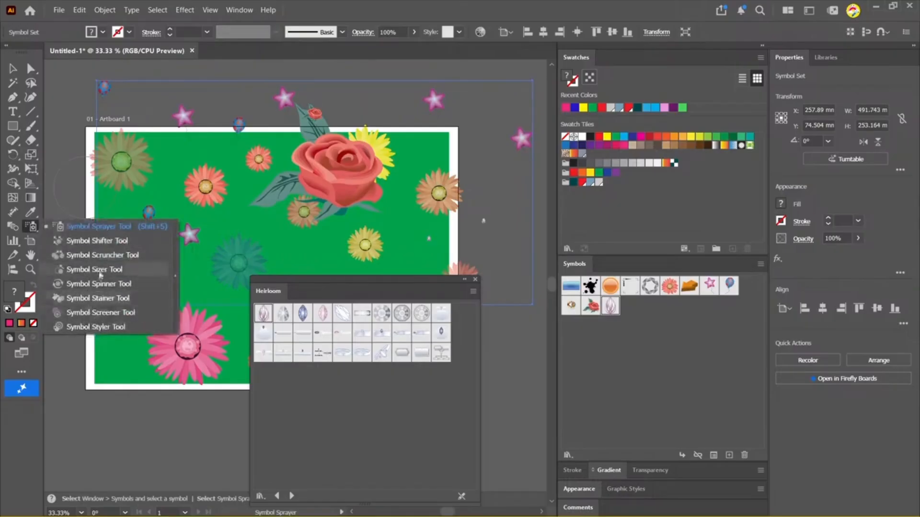
pyautogui.click(98, 269)
pyautogui.click(487, 221)
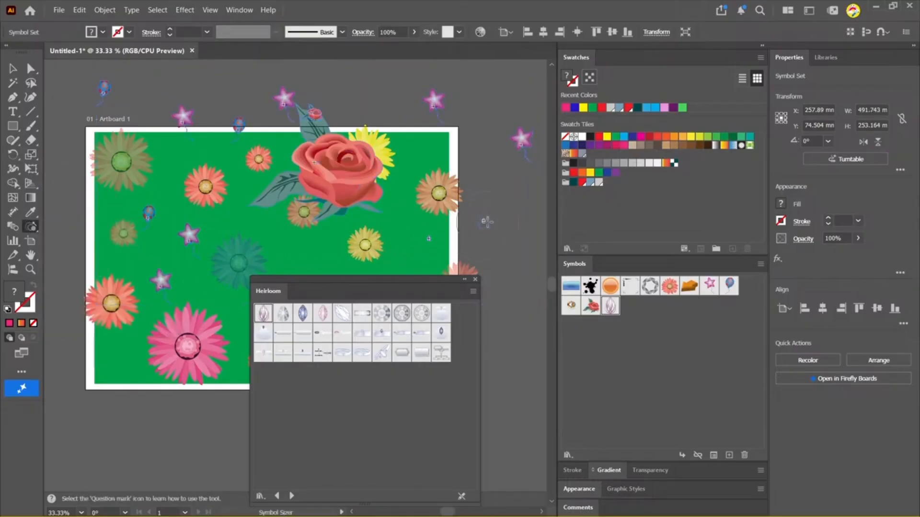
pyautogui.click(487, 222)
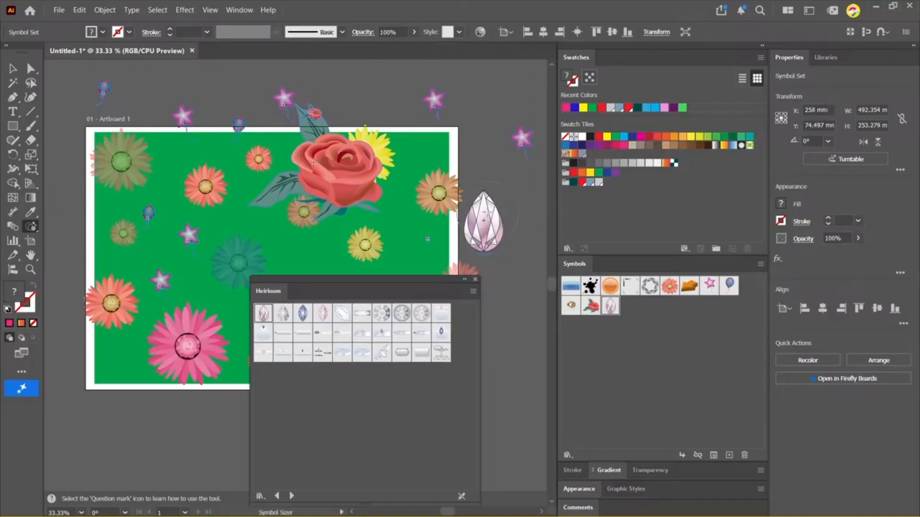
pyautogui.click(486, 229)
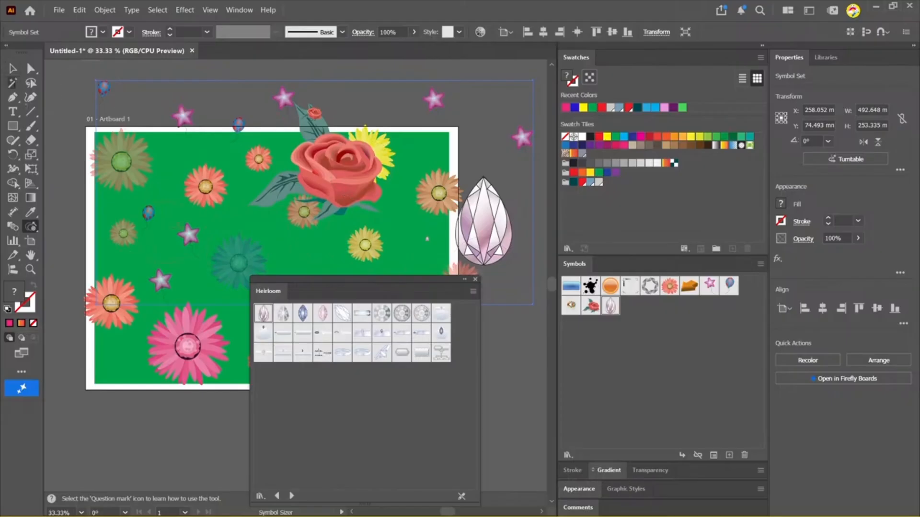
# Browse the symbol libraries that follow Heirloom, from Illuminate Org Charts through Logo Elements and Maps to Mobile, and close the library
pyautogui.moveTo(305, 283); pyautogui.dragTo(301, 155)
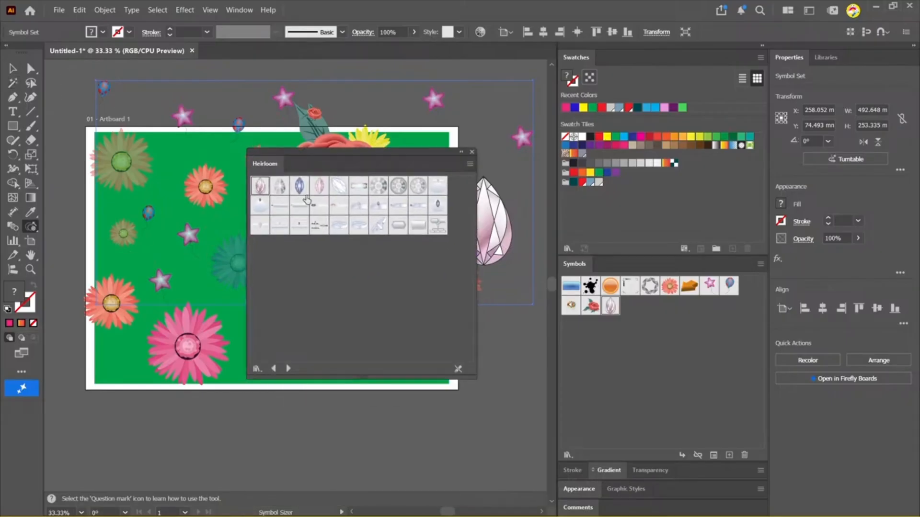
pyautogui.click(289, 368)
pyautogui.click(290, 369)
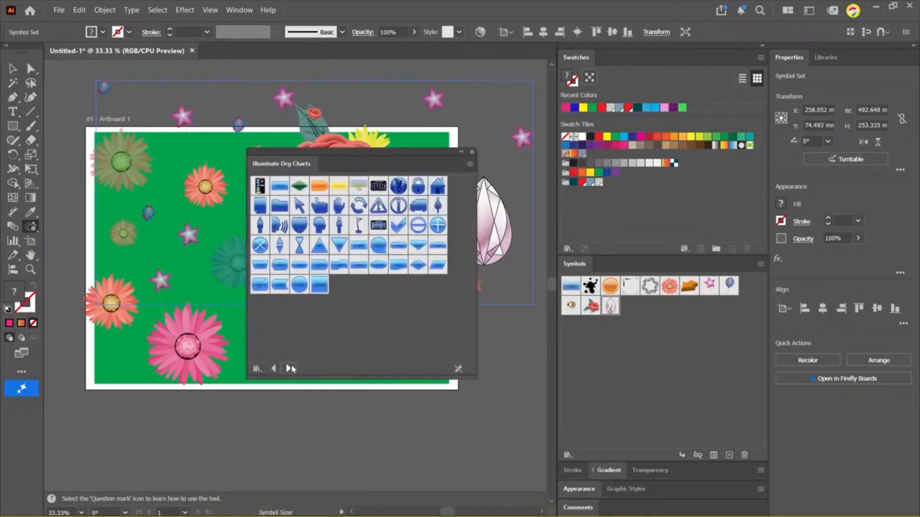
pyautogui.click(290, 369)
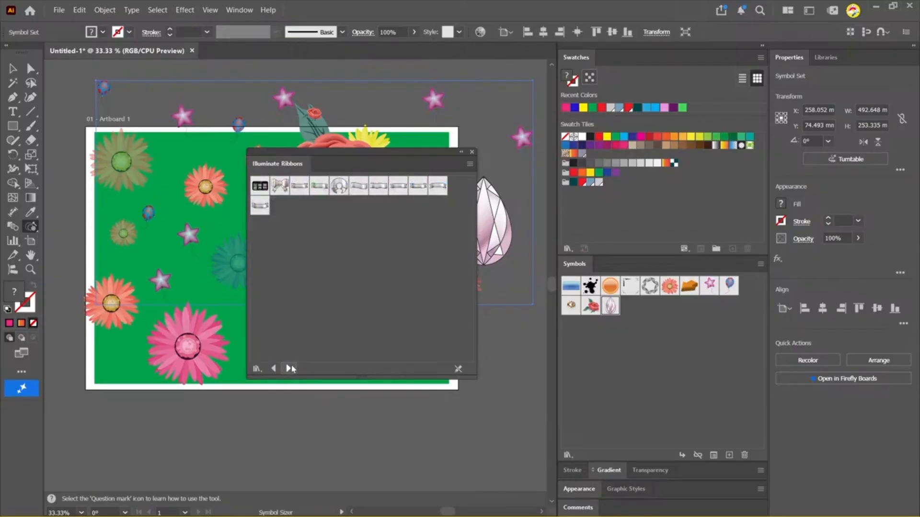
pyautogui.click(289, 368)
pyautogui.click(289, 369)
pyautogui.click(290, 369)
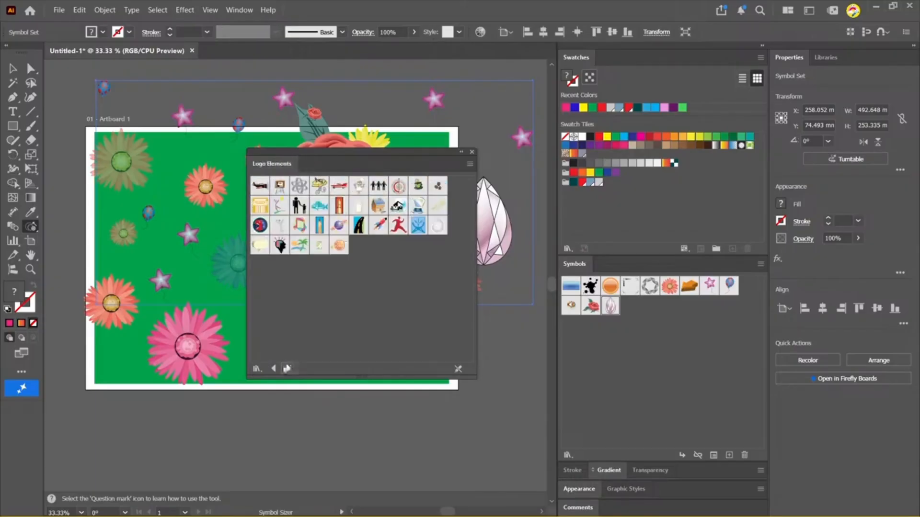
pyautogui.click(288, 369)
pyautogui.click(288, 368)
pyautogui.click(288, 368)
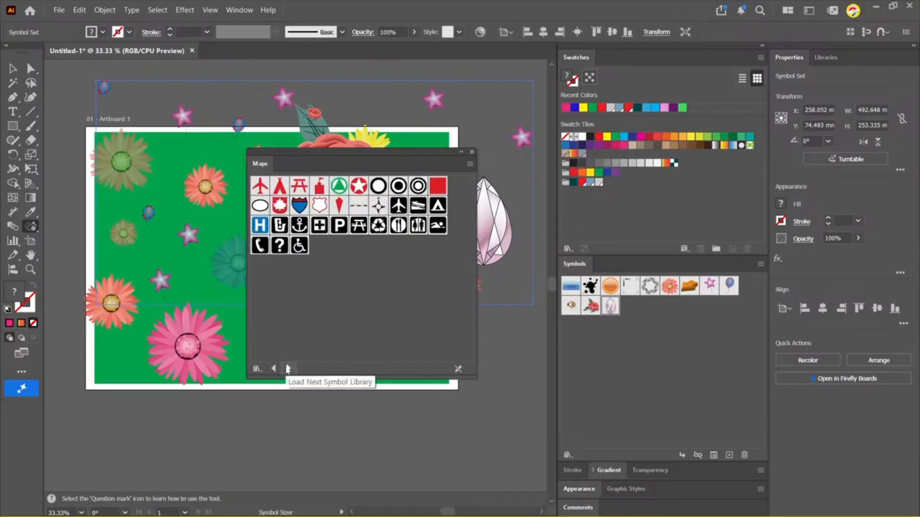
pyautogui.click(287, 368)
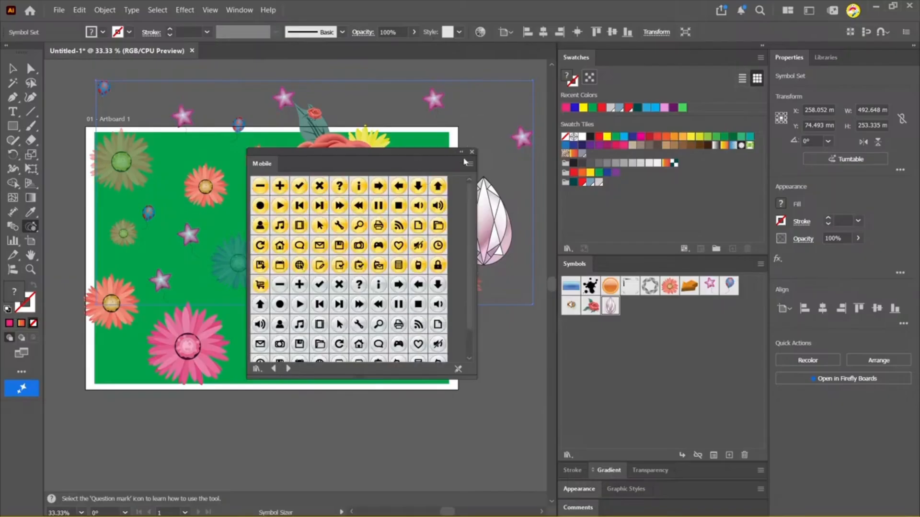
pyautogui.click(471, 152)
# Delete all flower, star, balloon and gem symbols on and around the artboard
pyautogui.click(13, 68)
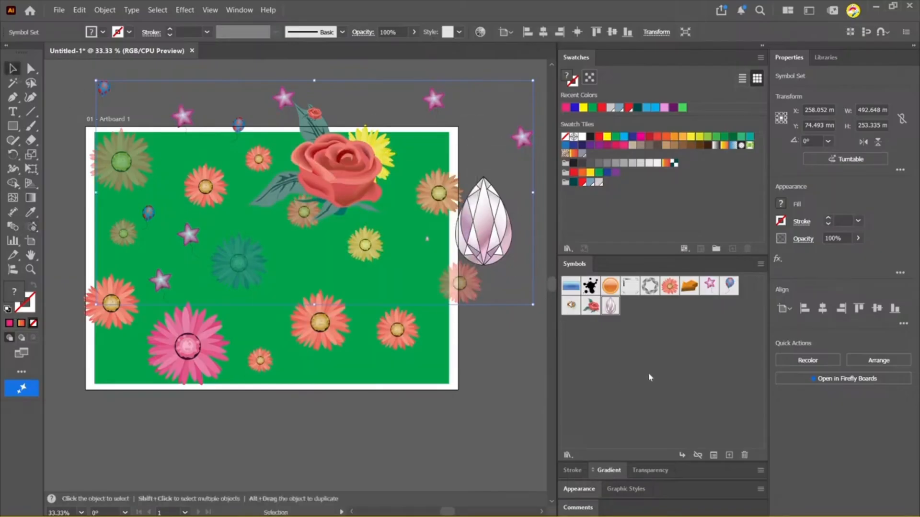
pyautogui.scroll(-1, 412, 337)
pyautogui.moveTo(412, 338); pyautogui.dragTo(371, 330)
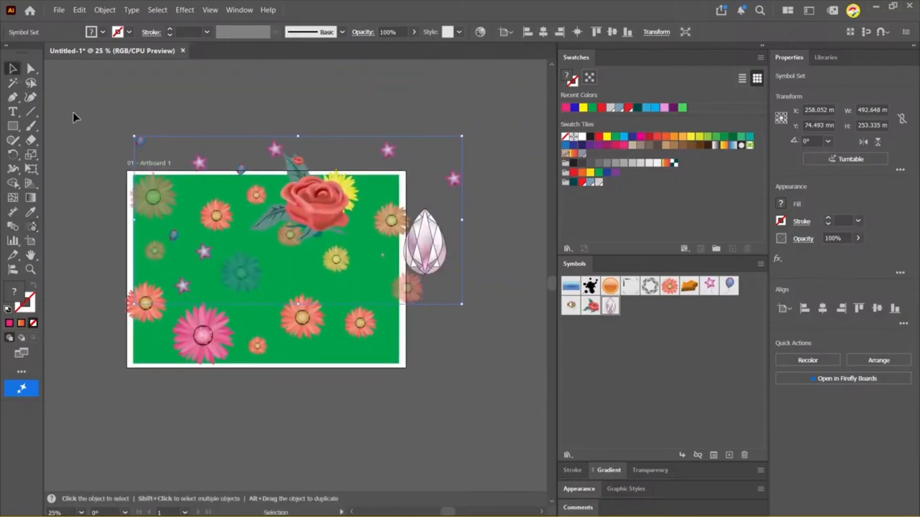
pyautogui.hotkey('ctrl', 'a')
pyautogui.press('Delete')
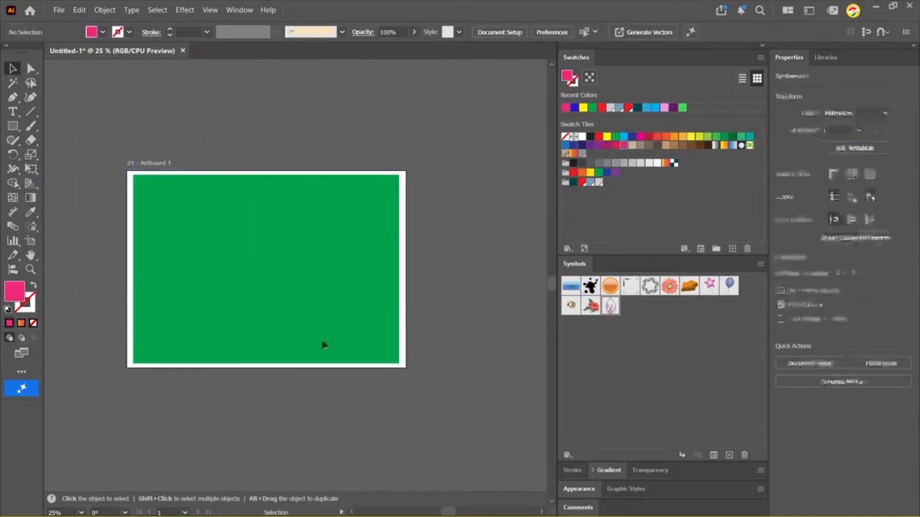
# Delete the green background rectangle to leave the artboard empty
pyautogui.click(390, 266)
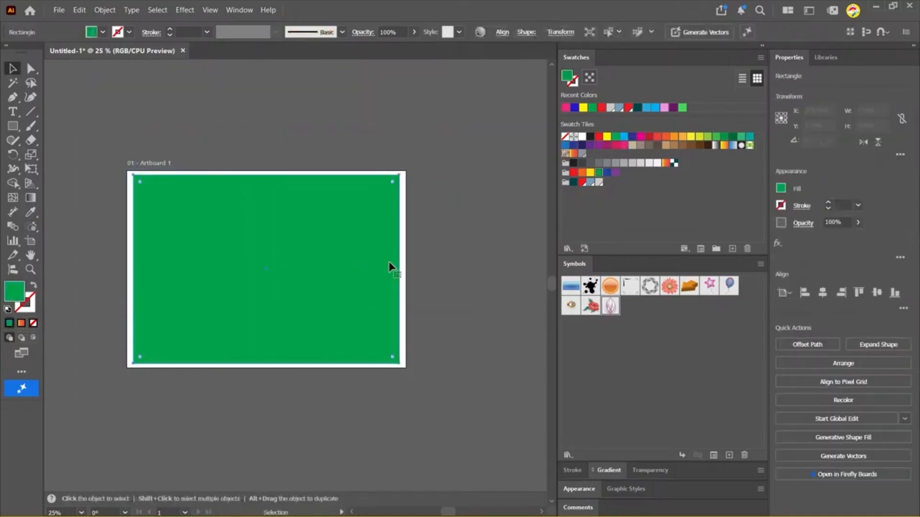
pyautogui.click(474, 128)
pyautogui.click(303, 353)
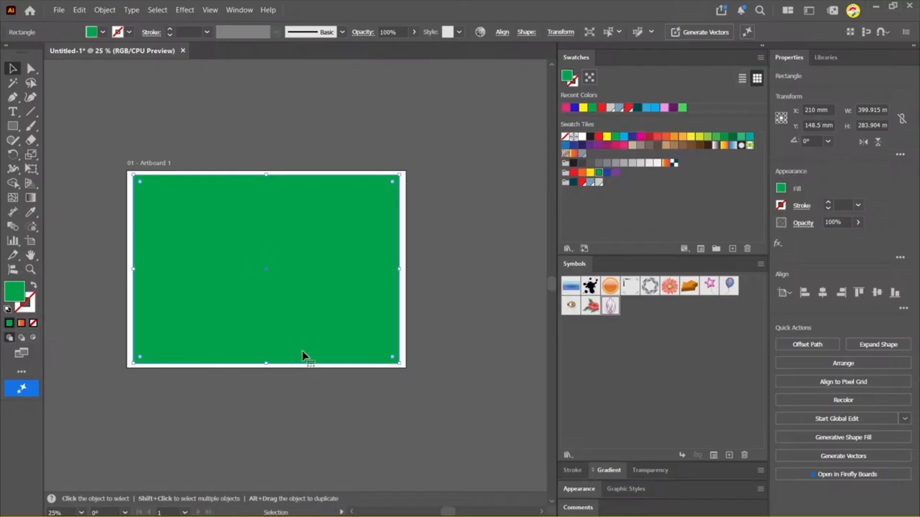
pyautogui.press('Delete')
# Close the Symbols panel and group Swatches with Stroke, Gradient and Transparency, with Stroke in front
pyautogui.moveTo(581, 266); pyautogui.dragTo(272, 120)
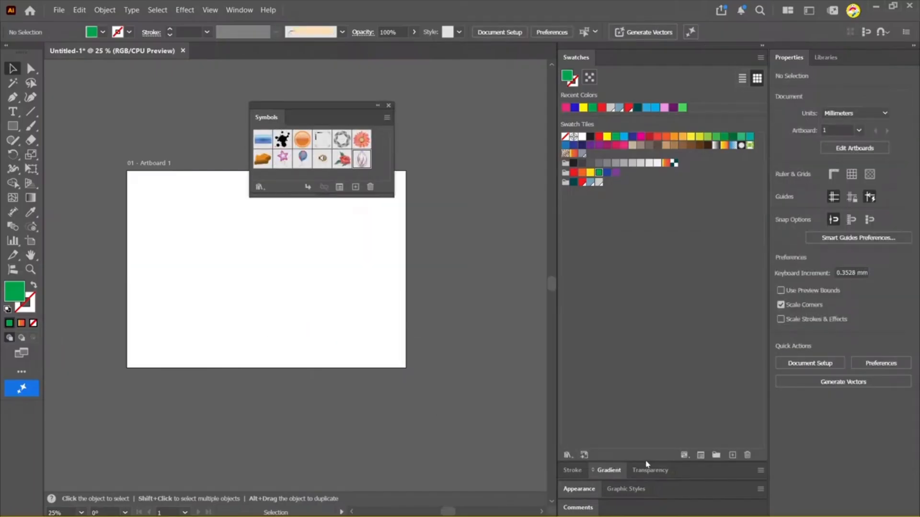
pyautogui.click(389, 105)
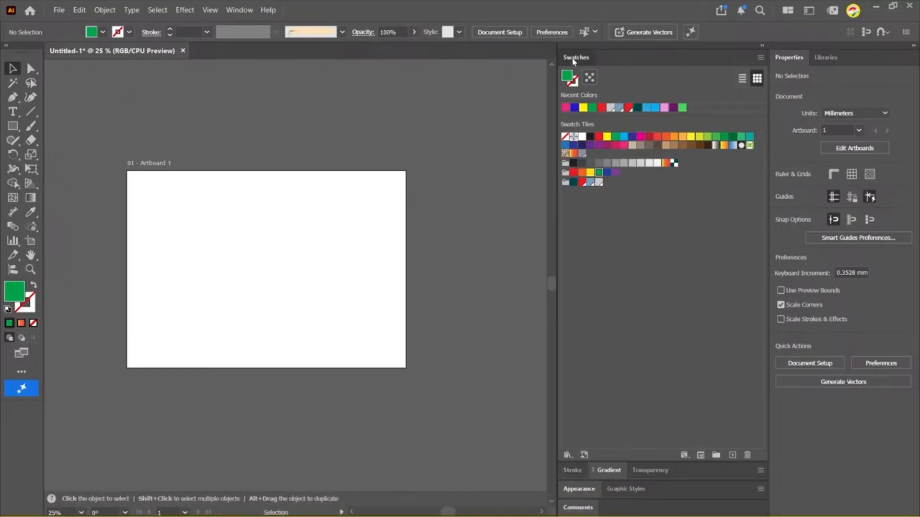
pyautogui.moveTo(577, 57); pyautogui.dragTo(633, 68)
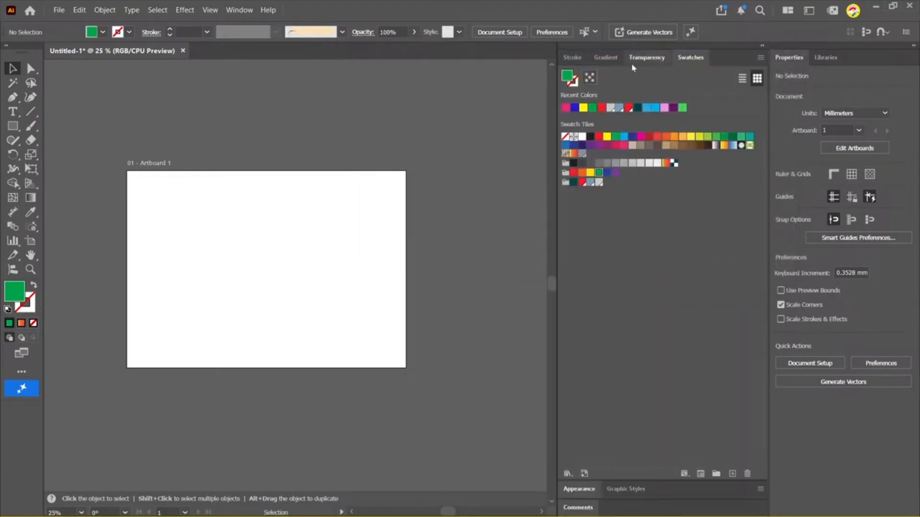
pyautogui.click(572, 57)
# Draw a rectangle about 187 by 184 mm on the artboard's left half and fill it with yellow
pyautogui.click(12, 126)
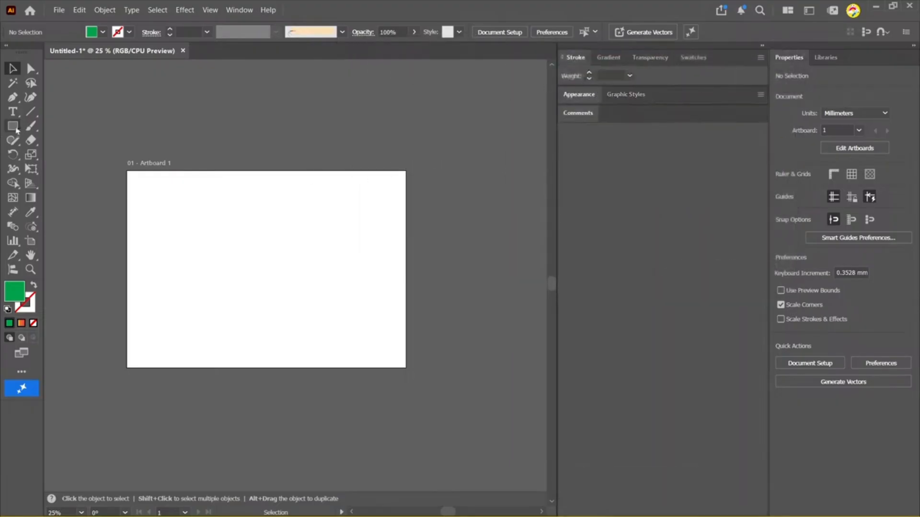
pyautogui.moveTo(151, 200); pyautogui.dragTo(276, 322)
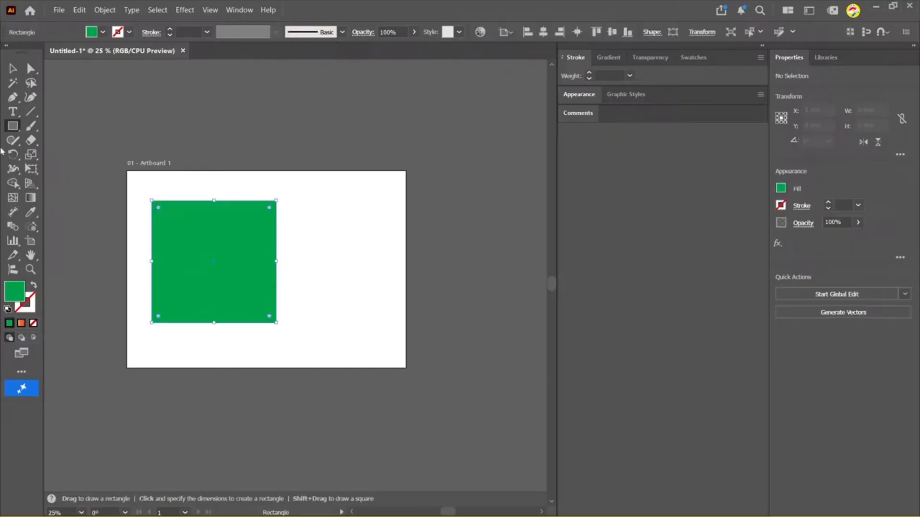
pyautogui.click(693, 57)
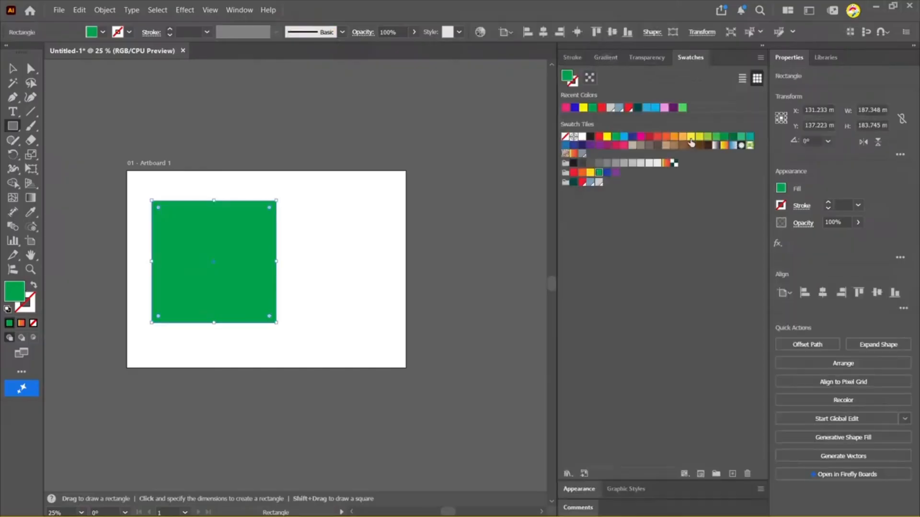
pyautogui.click(590, 173)
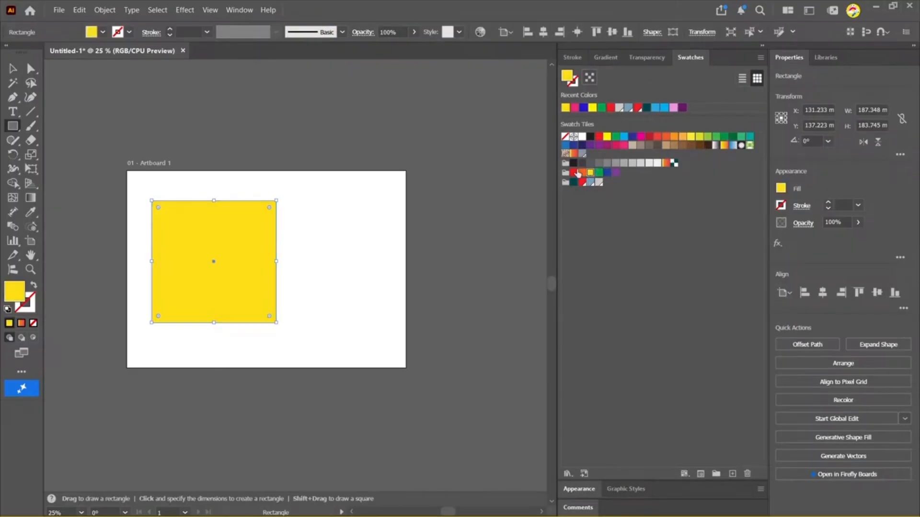
# Give the yellow rectangle a 7 pt black stroke
pyautogui.click(572, 58)
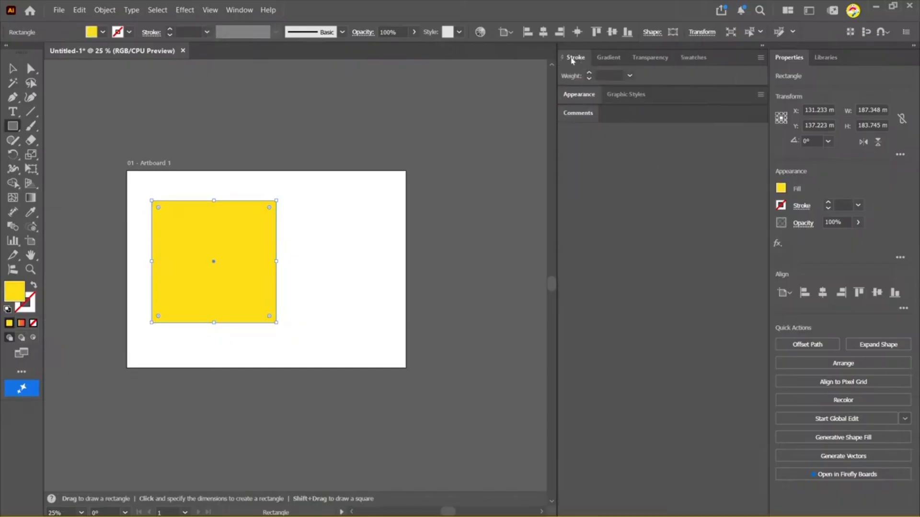
pyautogui.click(628, 78)
pyautogui.click(631, 197)
pyautogui.click(30, 311)
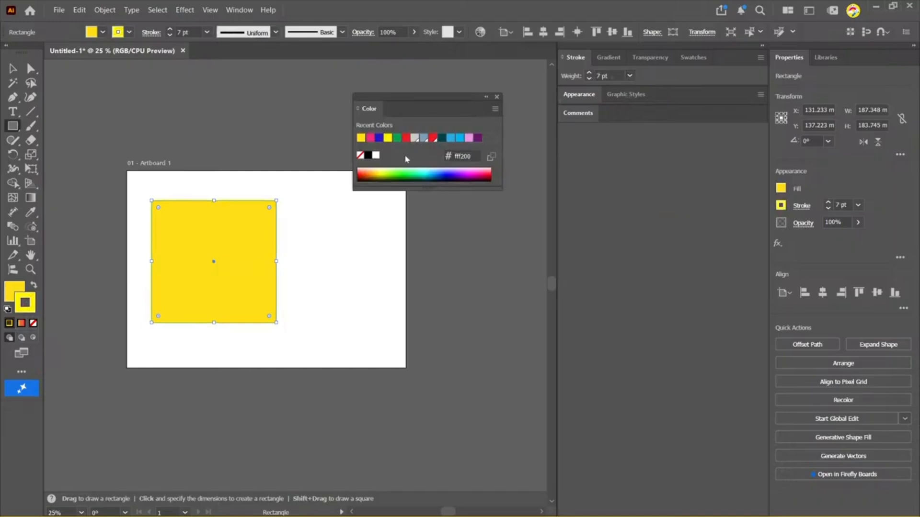
pyautogui.click(368, 156)
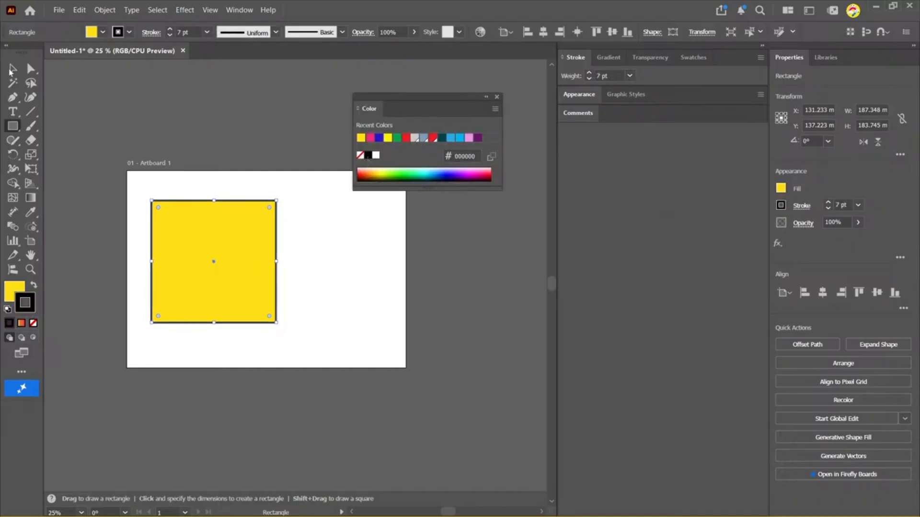
pyautogui.click(11, 71)
pyautogui.click(497, 97)
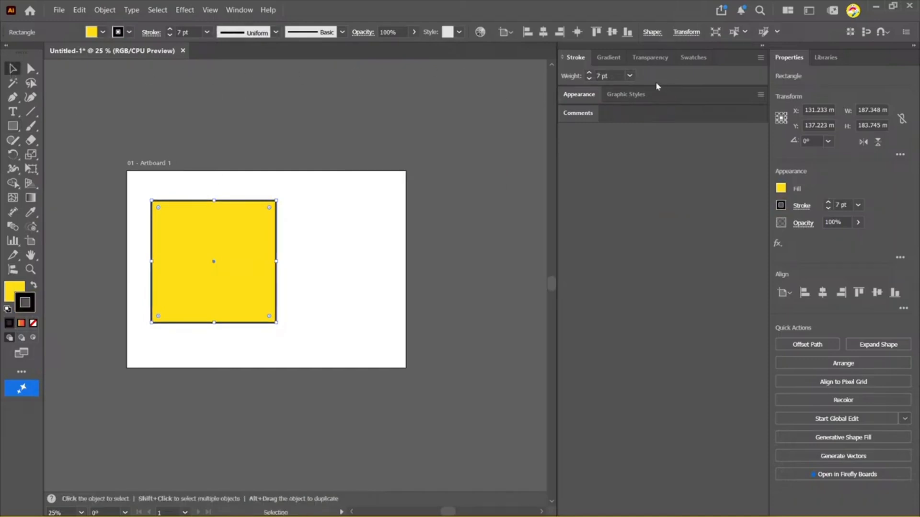
# Expand the Stroke panel to its full options and reselect the yellow rectangle
pyautogui.click(761, 59)
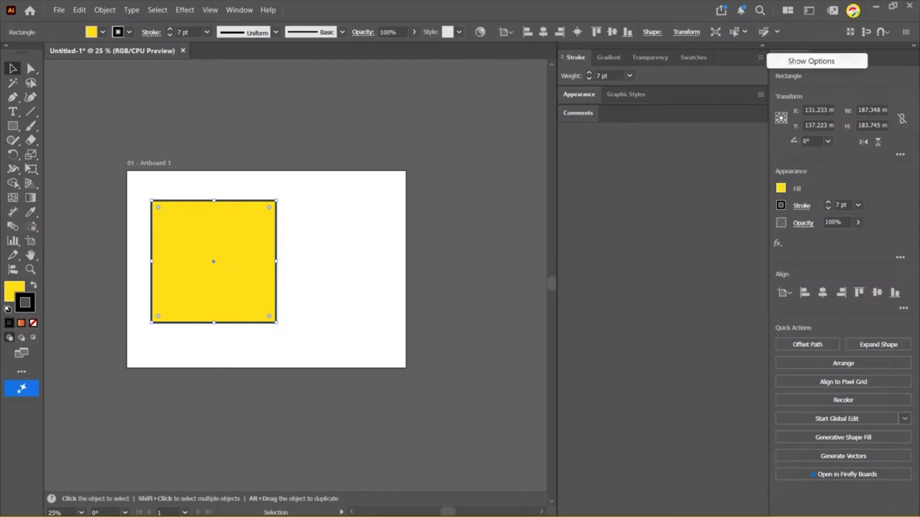
pyautogui.click(796, 61)
pyautogui.scroll(1, 315, 151)
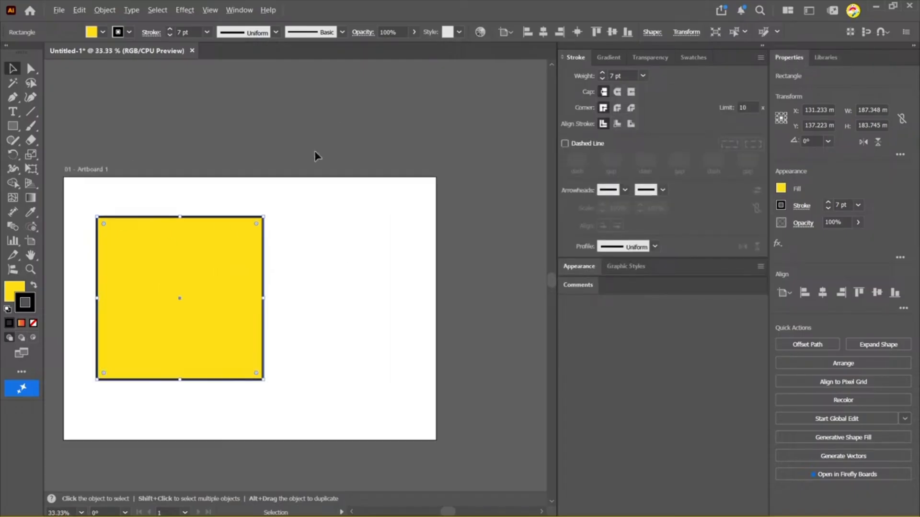
pyautogui.moveTo(267, 145); pyautogui.dragTo(316, 80)
pyautogui.click(393, 102)
pyautogui.scroll(1, 394, 107)
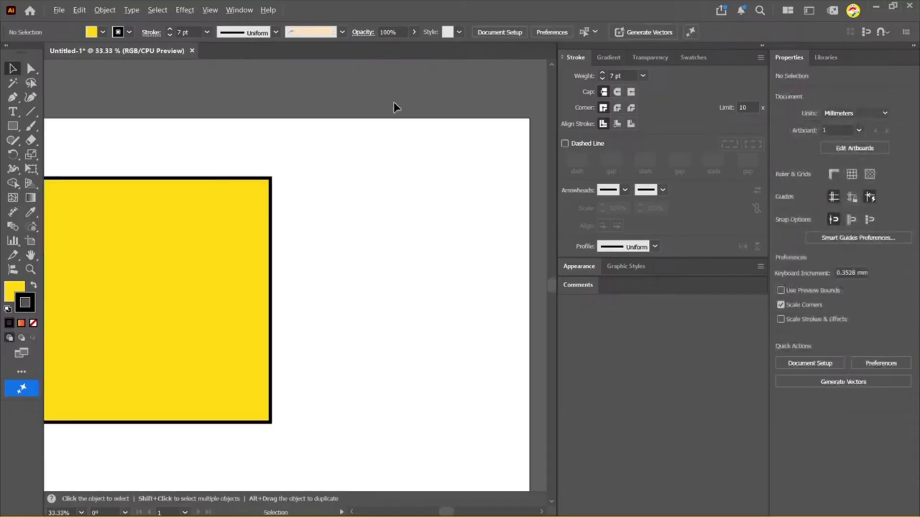
pyautogui.scroll(-1, 394, 107)
pyautogui.click(232, 202)
pyautogui.moveTo(361, 129); pyautogui.dragTo(342, 128)
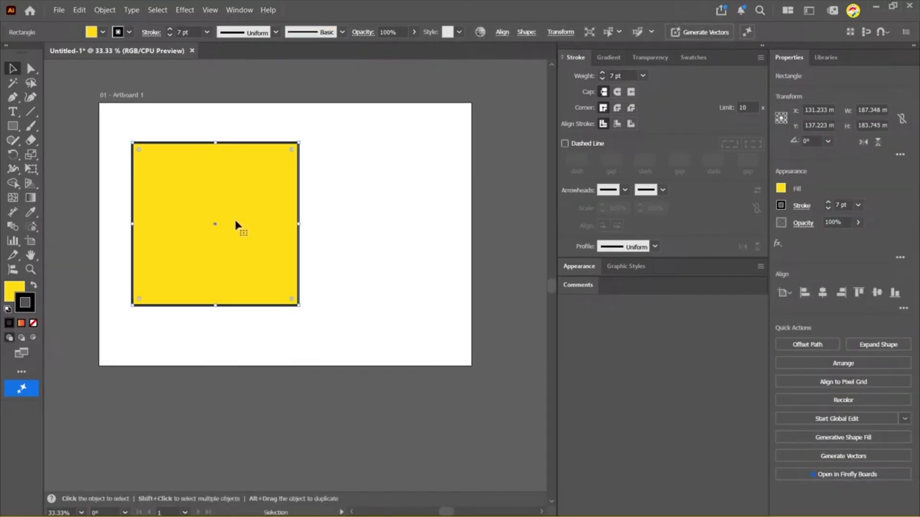
pyautogui.moveTo(197, 220); pyautogui.dragTo(389, 207)
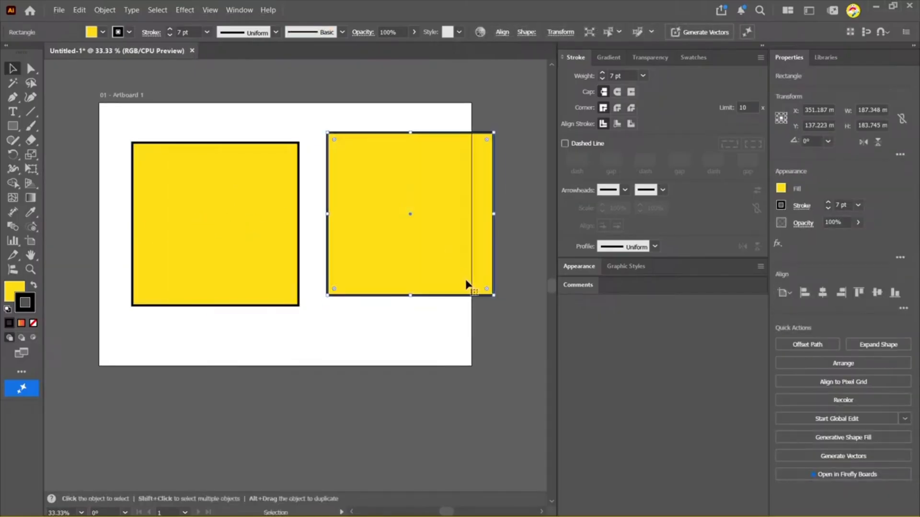
pyautogui.moveTo(496, 299); pyautogui.dragTo(398, 201)
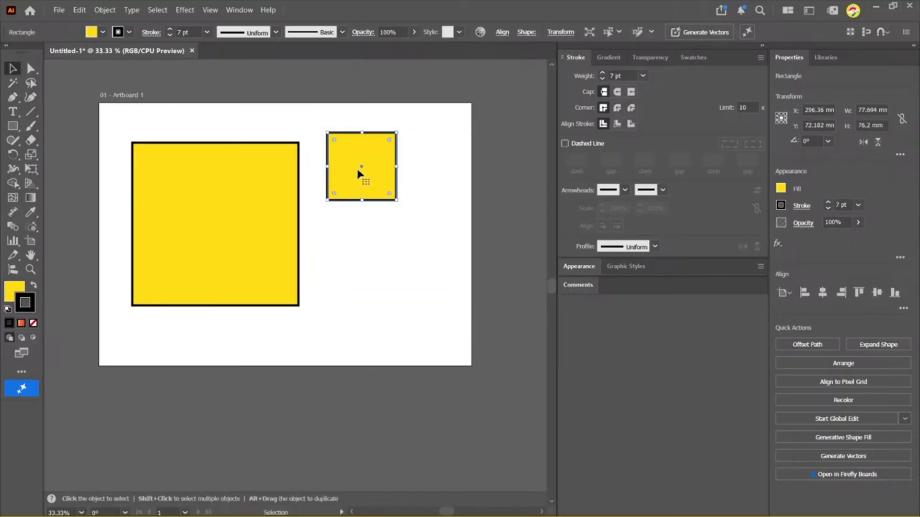
pyautogui.moveTo(448, 113); pyautogui.dragTo(371, 195)
pyautogui.press('Delete')
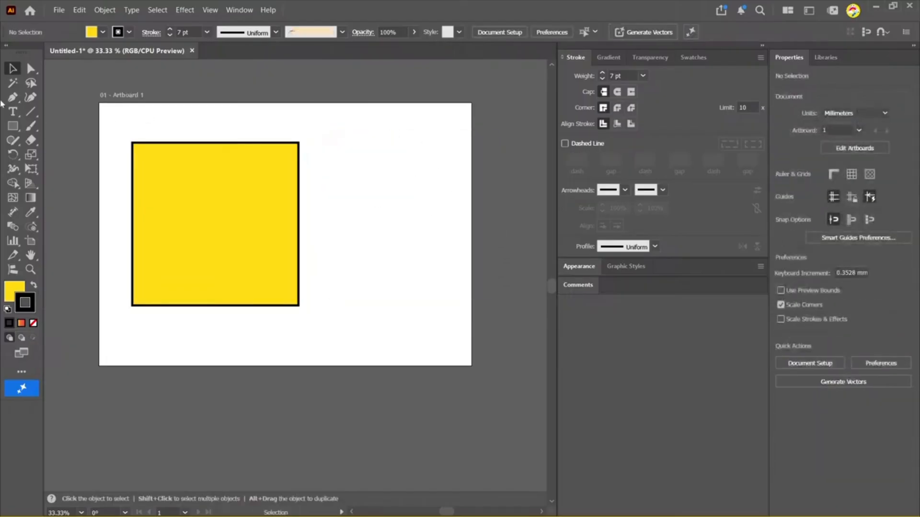
# Draw a closed irregular shape with jagged and curved edges on the artboard's right half, using the Pen tool
pyautogui.press('p')
pyautogui.press('capslock')
pyautogui.click(389, 150)
pyautogui.click(381, 205)
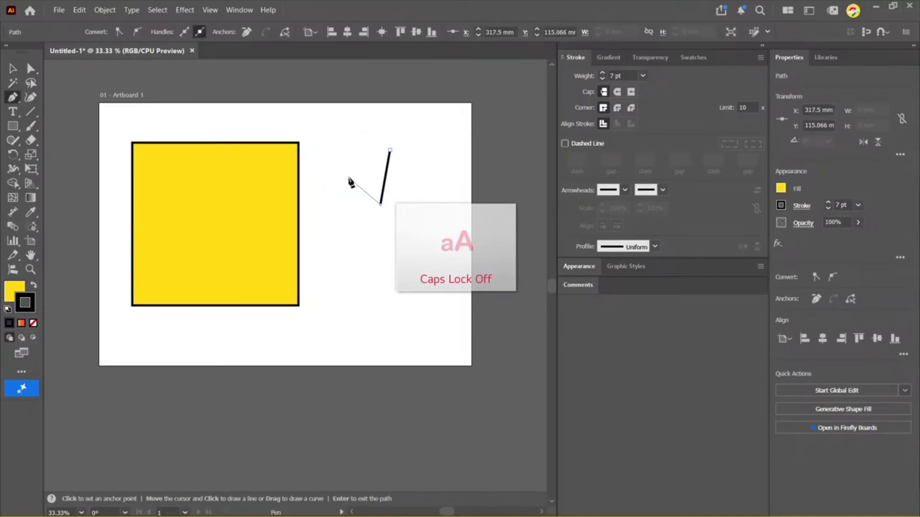
pyautogui.click(349, 176)
pyautogui.click(359, 233)
pyautogui.click(339, 234)
pyautogui.click(368, 270)
pyautogui.click(320, 311)
pyautogui.click(381, 347)
pyautogui.click(393, 291)
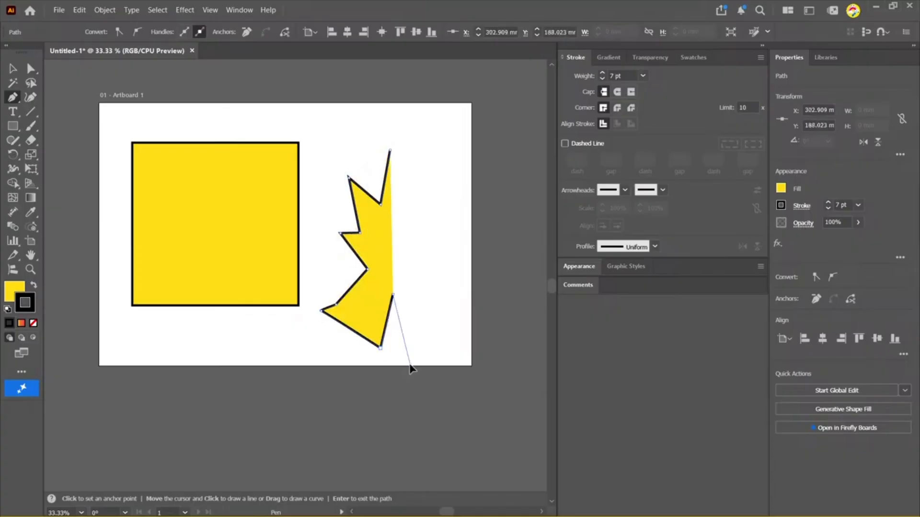
pyautogui.click(410, 365)
pyautogui.click(470, 322)
pyautogui.click(436, 291)
pyautogui.click(479, 274)
pyautogui.click(472, 249)
pyautogui.click(446, 251)
pyautogui.moveTo(426, 232); pyautogui.dragTo(420, 225)
pyautogui.moveTo(444, 216); pyautogui.dragTo(456, 212)
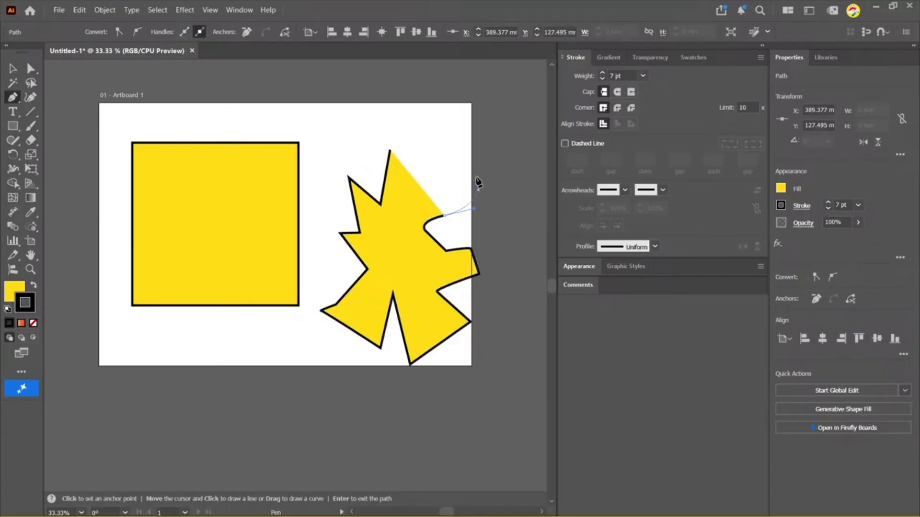
pyautogui.click(478, 190)
pyautogui.click(462, 150)
pyautogui.moveTo(472, 138); pyautogui.dragTo(446, 138)
pyautogui.click(415, 127)
pyautogui.click(390, 150)
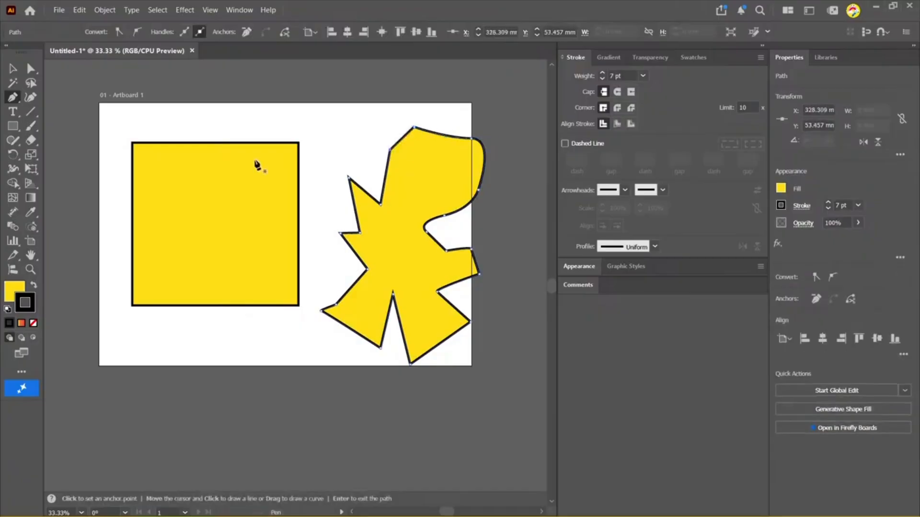
# Scale the yellow rectangle down to about 164 by 161 mm and vertically centre-align it with the irregular shape
pyautogui.press('v')
pyautogui.moveTo(424, 182); pyautogui.dragTo(400, 182)
pyautogui.moveTo(380, 108); pyautogui.dragTo(413, 125)
pyautogui.click(308, 161)
pyautogui.moveTo(331, 159); pyautogui.dragTo(309, 180)
pyautogui.moveTo(200, 254); pyautogui.dragTo(181, 230)
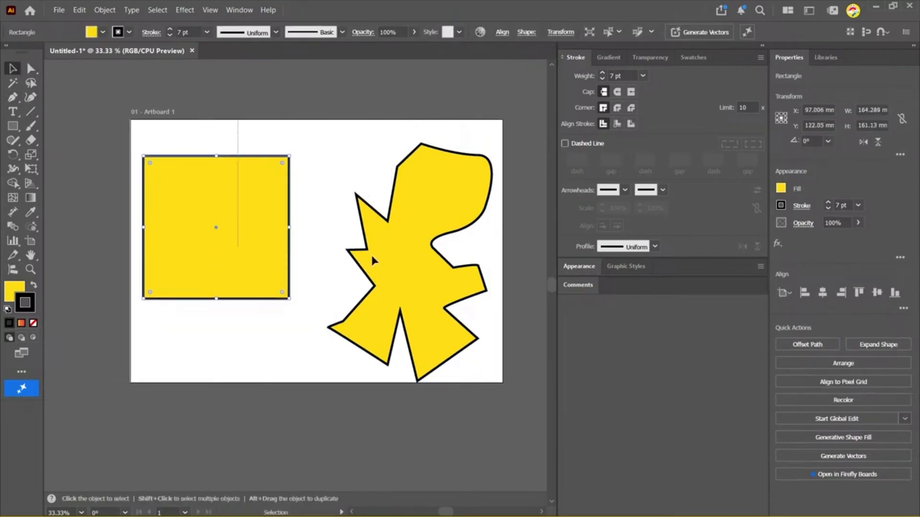
pyautogui.click(877, 308)
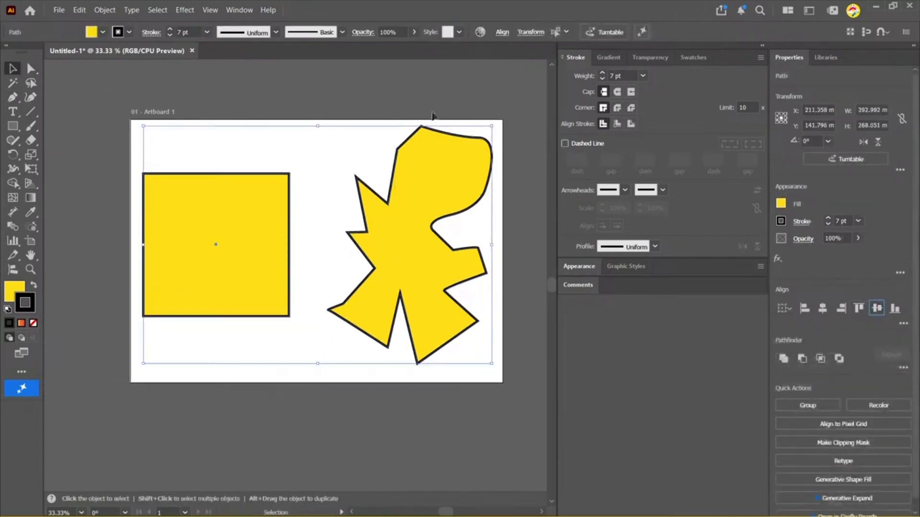
pyautogui.click(281, 92)
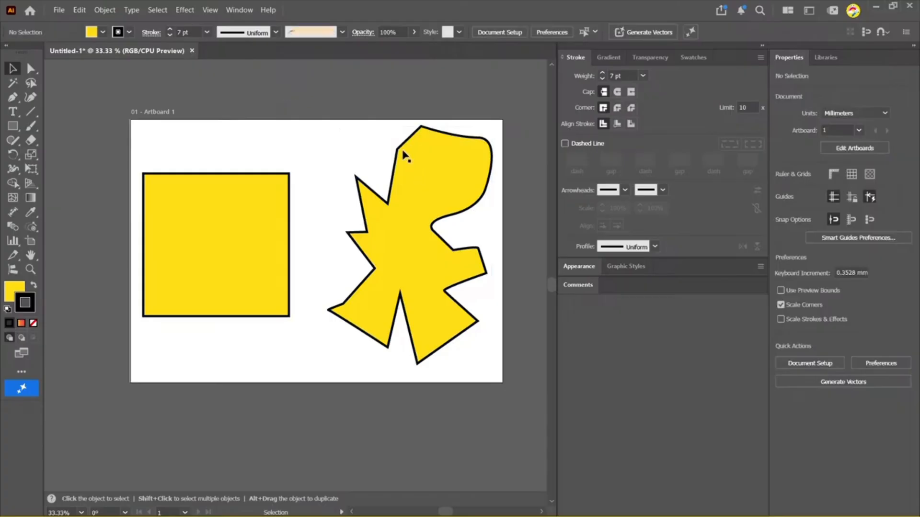
# Give the yellow rectangle's stroke a round cap and round join corners
pyautogui.moveTo(340, 139); pyautogui.dragTo(228, 225)
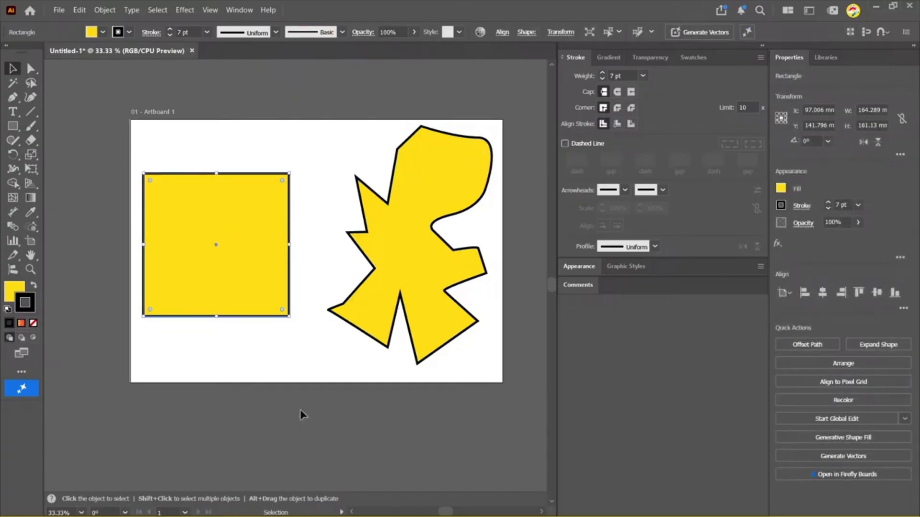
pyautogui.click(617, 91)
pyautogui.click(617, 108)
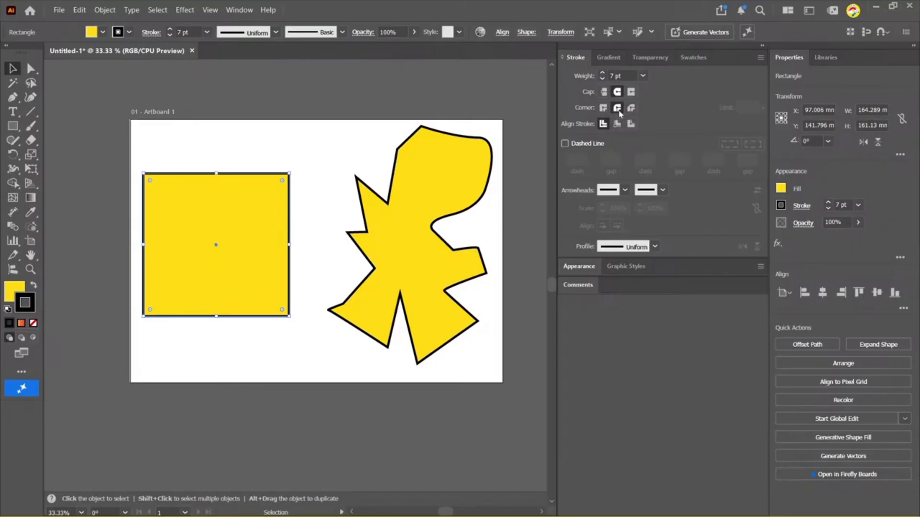
# Scale the irregular shape down to about 168 by 244 mm and examine its pointed stroke corners
pyautogui.click(421, 195)
pyautogui.moveTo(493, 125); pyautogui.dragTo(477, 142)
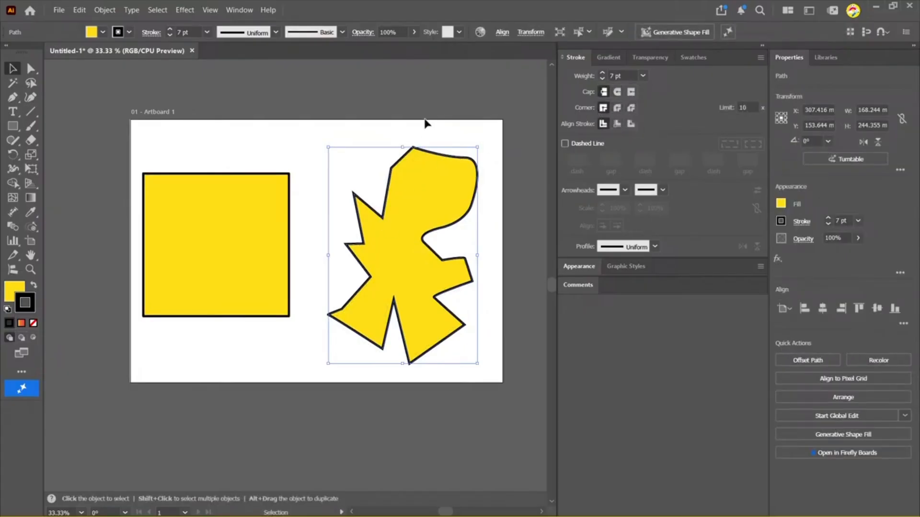
pyautogui.scroll(2, 424, 124)
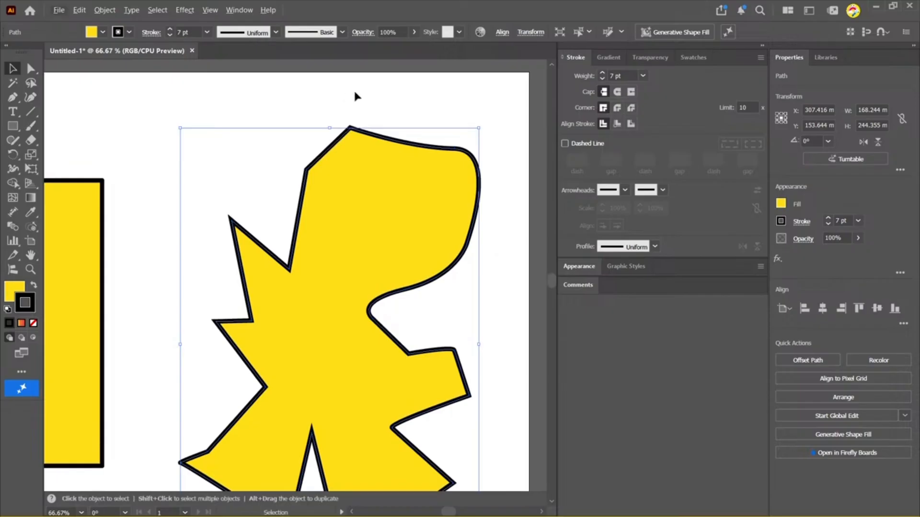
pyautogui.press('a')
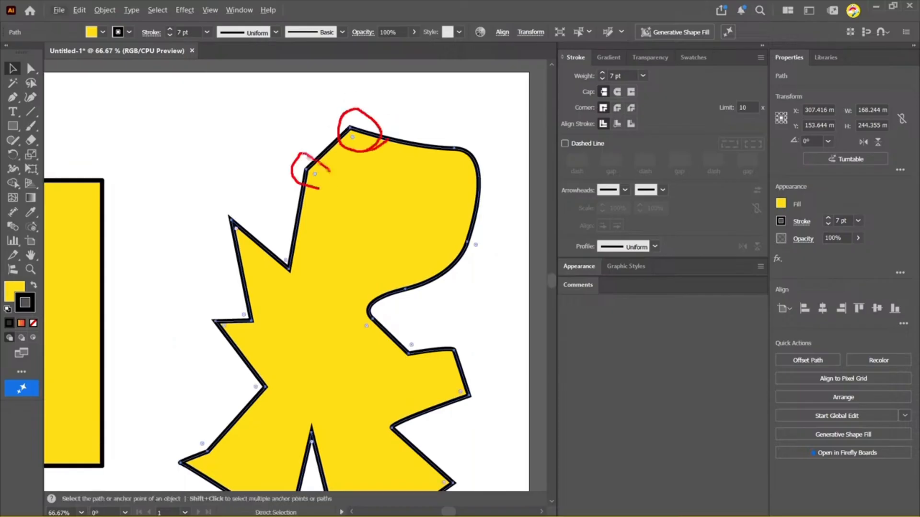
pyautogui.moveTo(297, 258); pyautogui.dragTo(293, 285)
pyautogui.press('v')
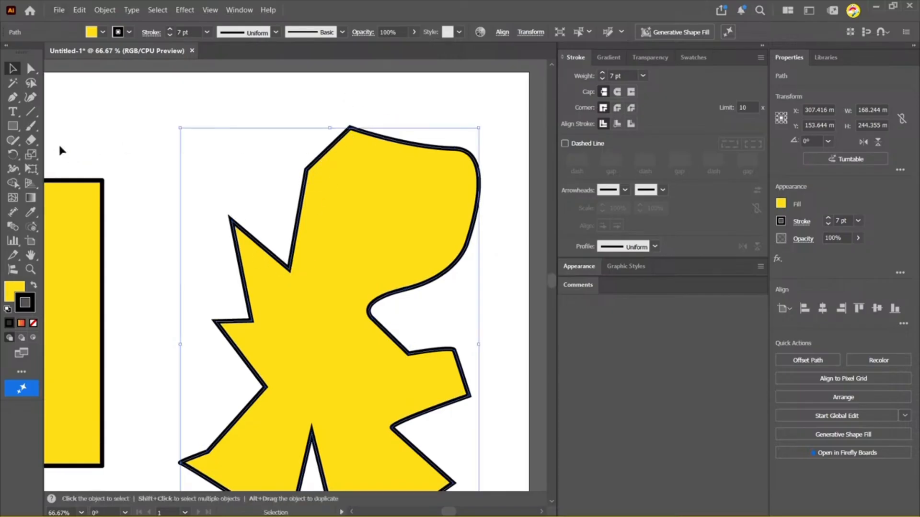
pyautogui.click(13, 140)
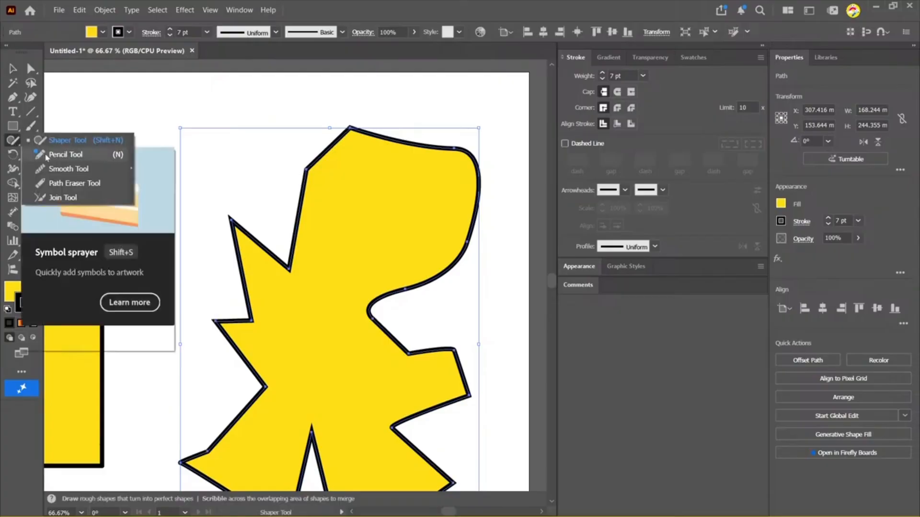
pyautogui.click(62, 154)
pyautogui.press('v')
# Compare miter and round joins up close at the irregular shape's top corner, and set its stroke to round join
pyautogui.click(226, 125)
pyautogui.moveTo(243, 106); pyautogui.dragTo(386, 196)
pyautogui.scroll(1, 358, 122)
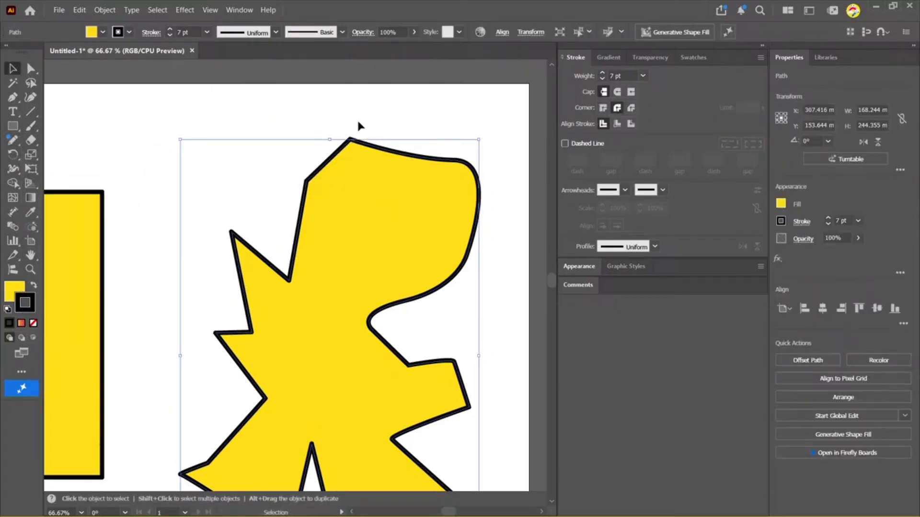
pyautogui.press('super')
pyautogui.click(148, 188)
pyautogui.scroll(4, 310, 139)
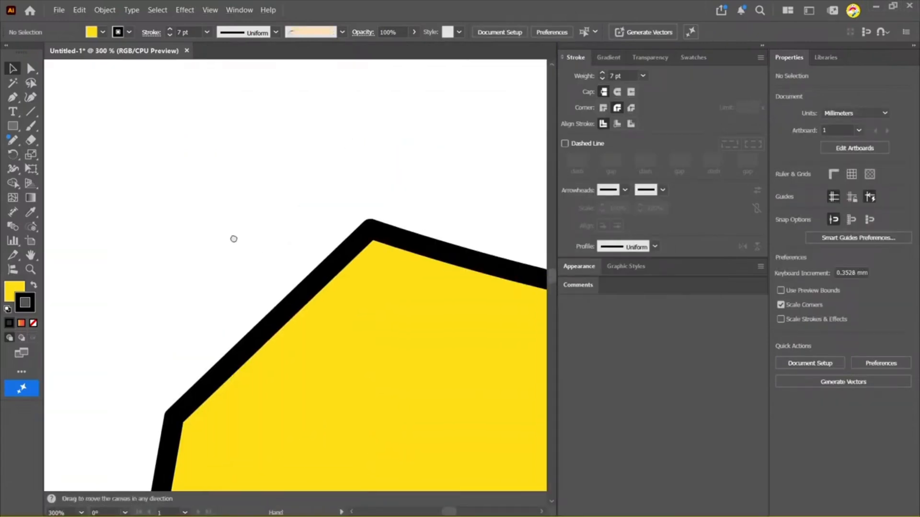
pyautogui.moveTo(312, 174); pyautogui.dragTo(441, 292)
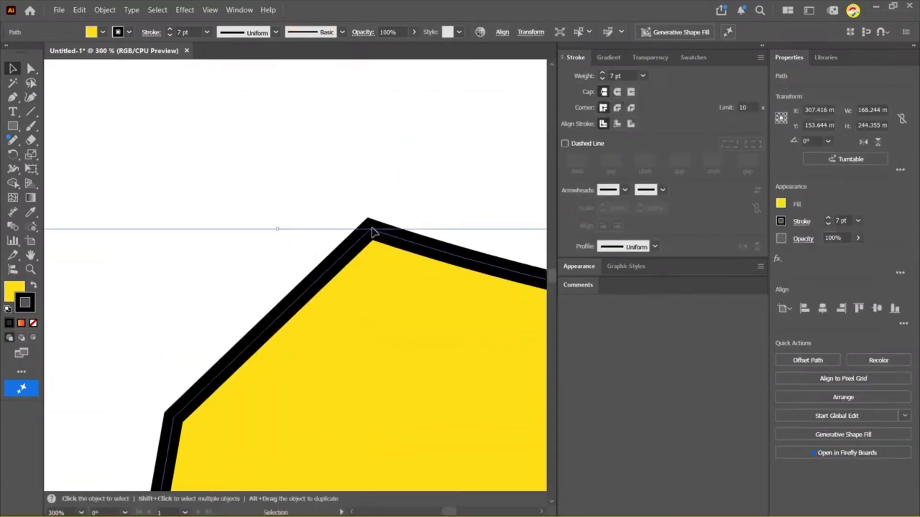
pyautogui.click(617, 107)
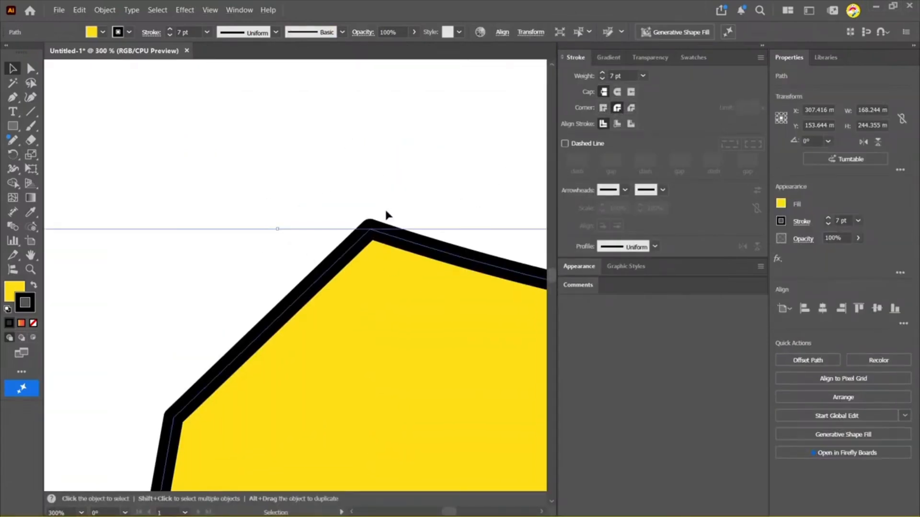
# Try aligning the irregular shape's stroke to the inside, and restore the centre alignment
pyautogui.scroll(-4, 236, 383)
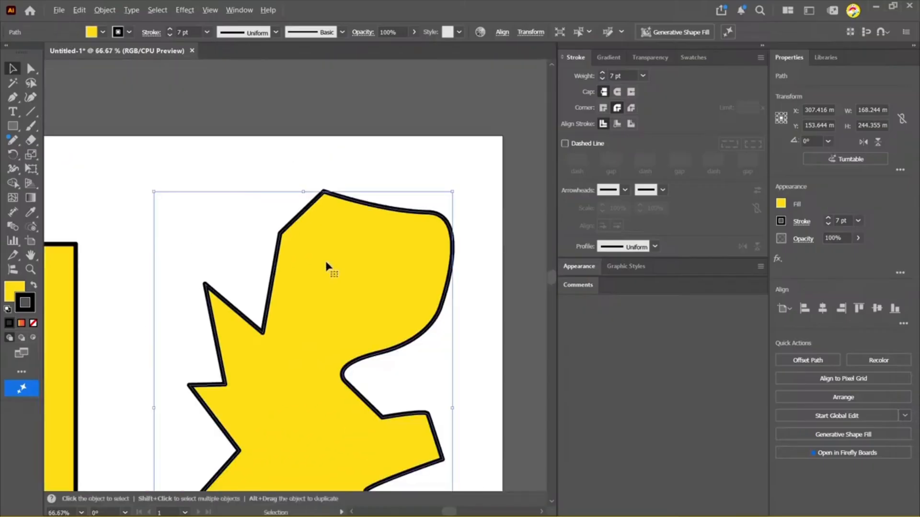
pyautogui.moveTo(327, 268); pyautogui.dragTo(323, 223)
pyautogui.scroll(-1, 335, 190)
pyautogui.click(603, 124)
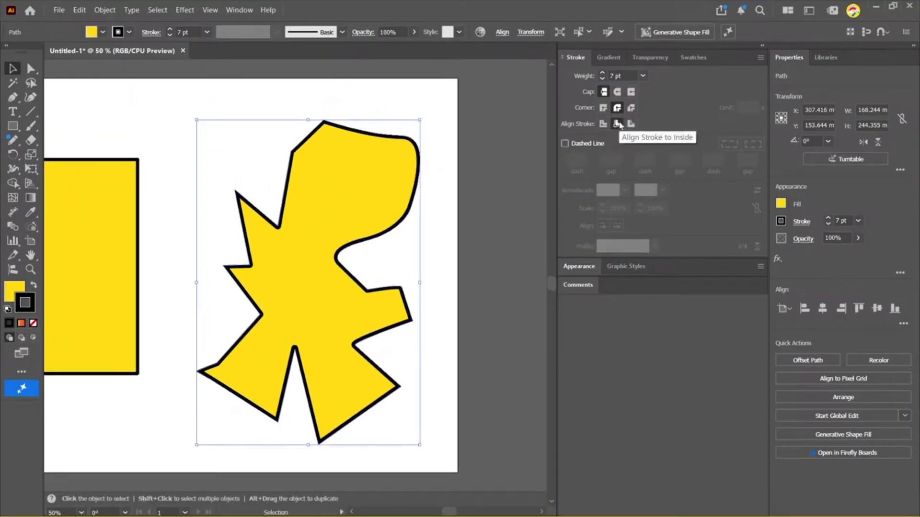
pyautogui.click(603, 124)
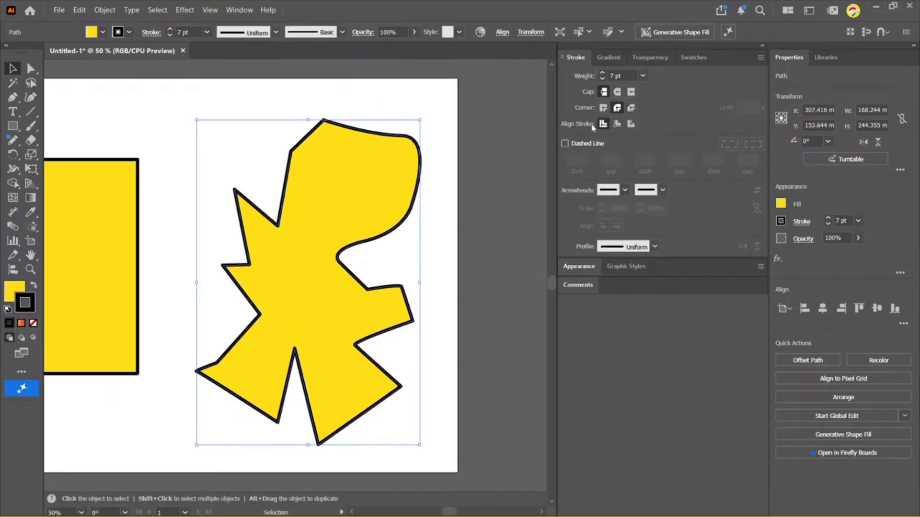
# Examine up close how the centre-aligned stroke sits along the irregular shape's path
pyautogui.scroll(4, 352, 135)
pyautogui.moveTo(318, 119); pyautogui.dragTo(222, 290)
pyautogui.scroll(3, 323, 226)
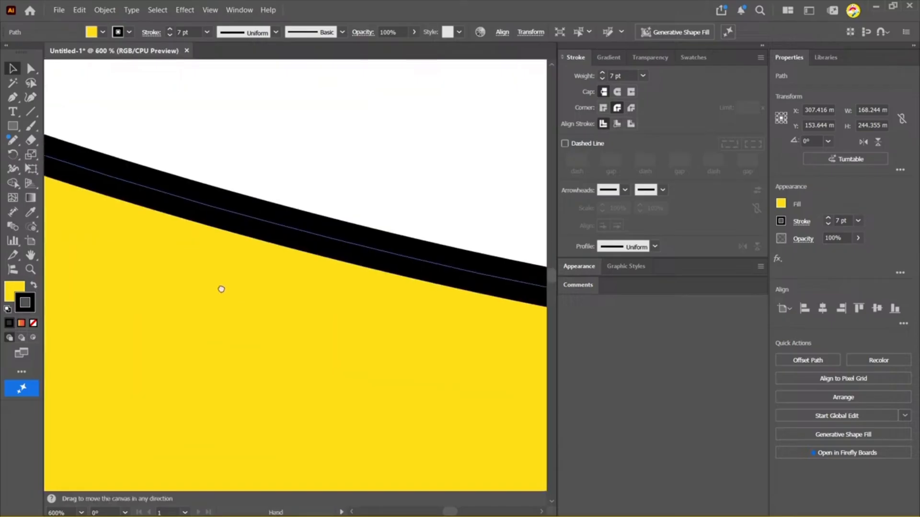
pyautogui.moveTo(268, 220); pyautogui.dragTo(349, 243)
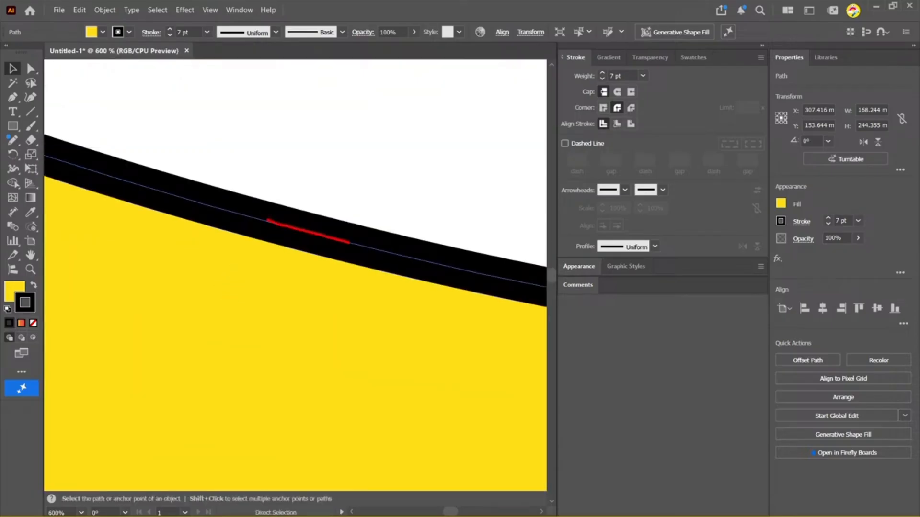
pyautogui.moveTo(215, 206); pyautogui.dragTo(290, 227)
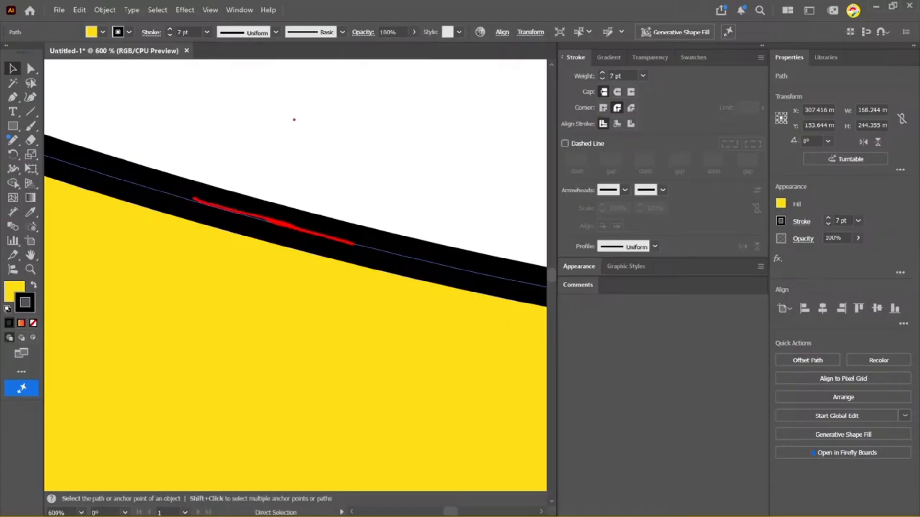
pyautogui.moveTo(294, 120)
pyautogui.mouseDown()
pyautogui.moveTo(294, 158)
pyautogui.moveTo(402, 188)
pyautogui.moveTo(389, 107)
pyautogui.moveTo(300, 105)
pyautogui.moveTo(299, 185)
pyautogui.moveTo(435, 186)
pyautogui.moveTo(410, 104)
pyautogui.moveTo(299, 113)
pyautogui.moveTo(288, 116)
pyautogui.moveTo(267, 214)
pyautogui.mouseUp()
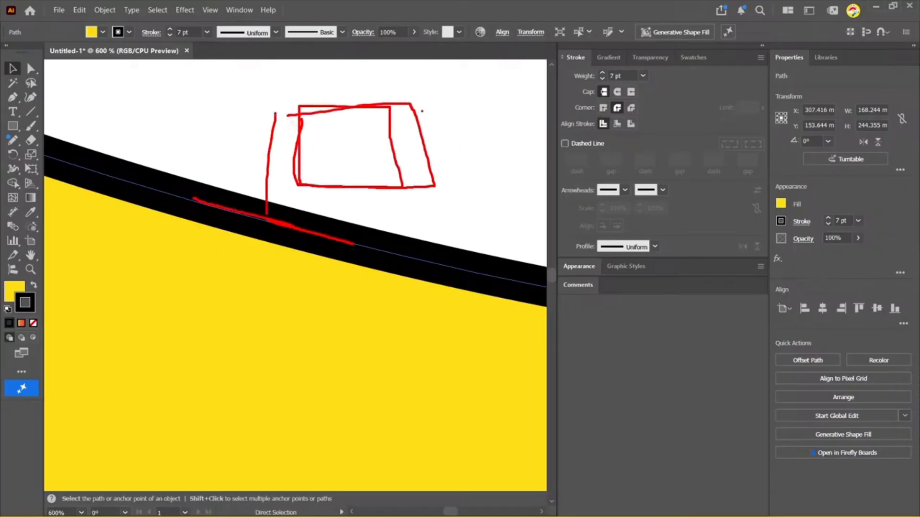
pyautogui.moveTo(431, 107); pyautogui.dragTo(440, 166)
pyautogui.moveTo(464, 103); pyautogui.dragTo(474, 172)
pyautogui.moveTo(243, 99); pyautogui.dragTo(243, 161)
pyautogui.moveTo(341, 80)
pyautogui.mouseDown()
pyautogui.moveTo(342, 193)
pyautogui.moveTo(341, 76)
pyautogui.mouseUp()
pyautogui.moveTo(341, 75)
pyautogui.mouseDown()
pyautogui.moveTo(337, 186)
pyautogui.moveTo(338, 139)
pyautogui.mouseUp()
pyautogui.press('Escape')
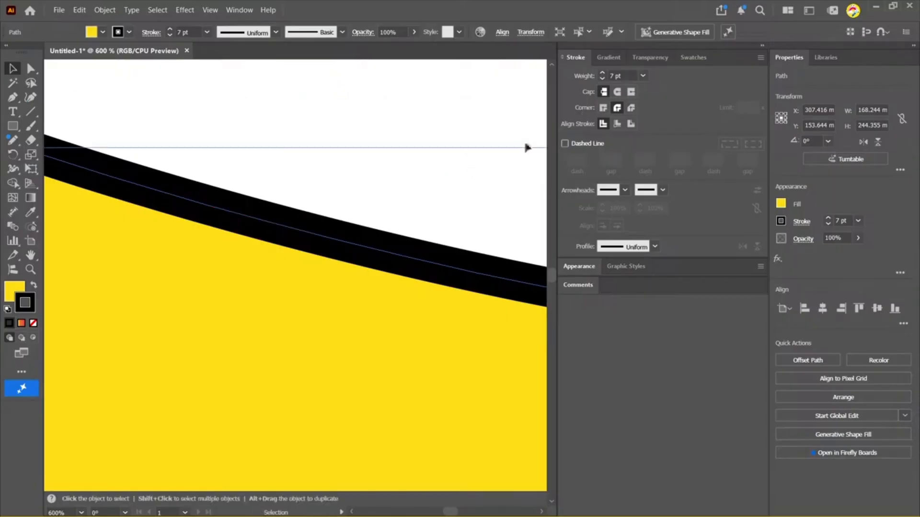
# Compare inside and outside stroke alignment on the whole irregular shape, and leave the stroke aligned to the inside
pyautogui.hotkey('ctrl', '1')
pyautogui.hotkey('ctrl', '-')
pyautogui.hotkey('ctrl', '-')
pyautogui.hotkey('ctrl', '-')
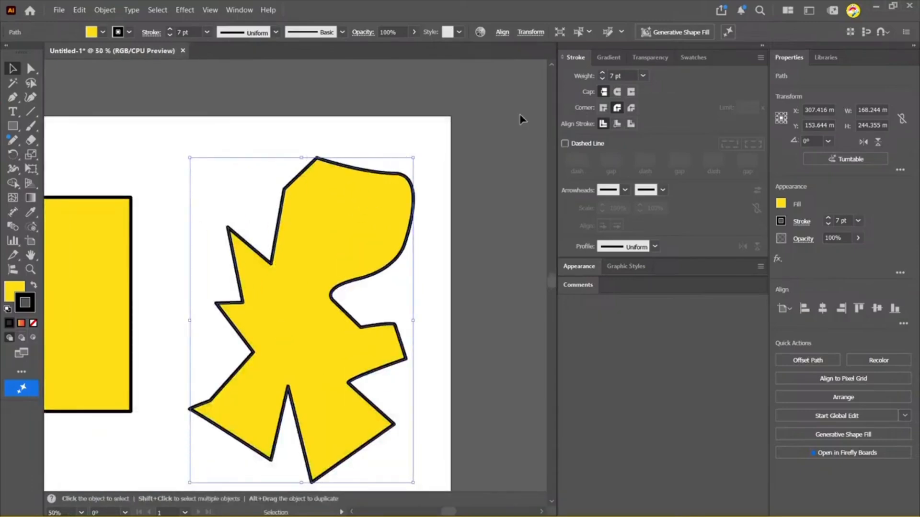
pyautogui.click(617, 123)
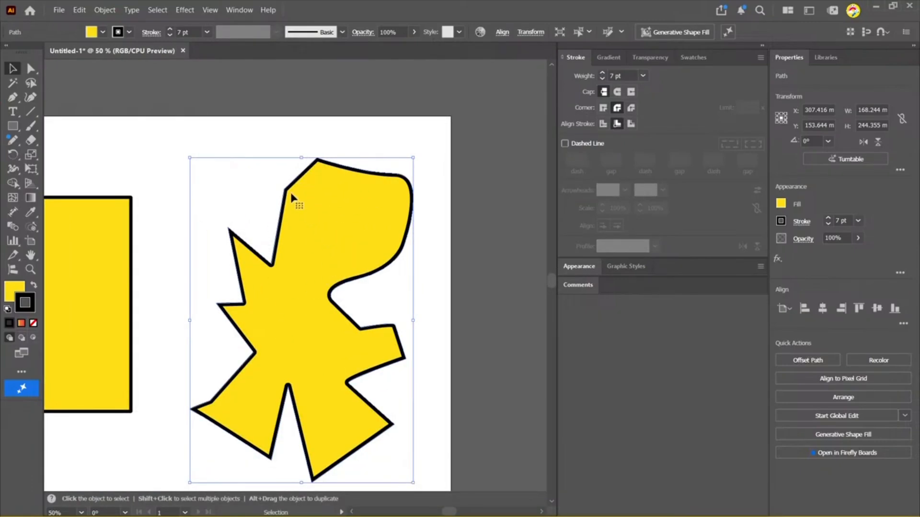
pyautogui.click(631, 124)
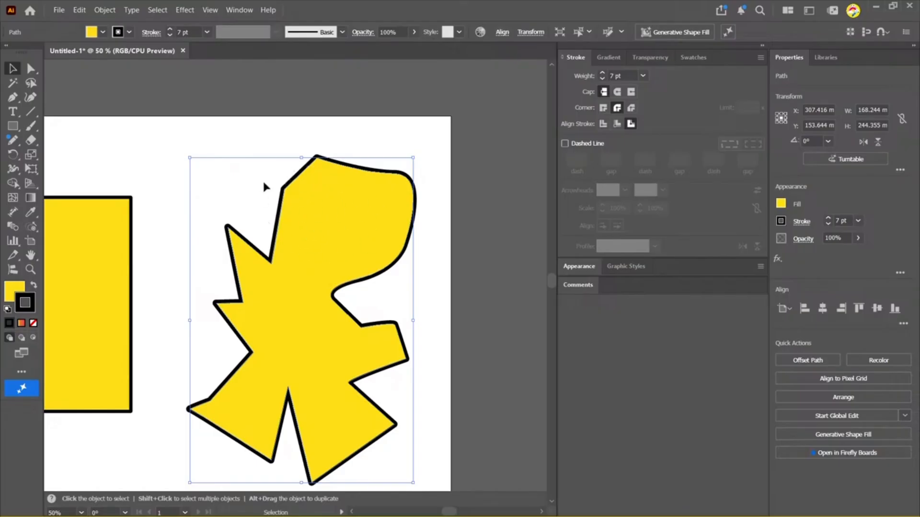
pyautogui.click(618, 124)
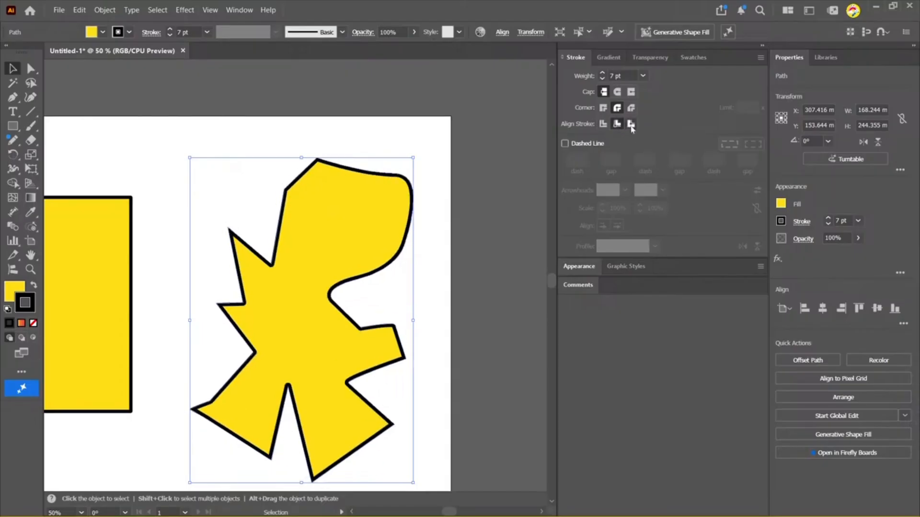
pyautogui.click(630, 124)
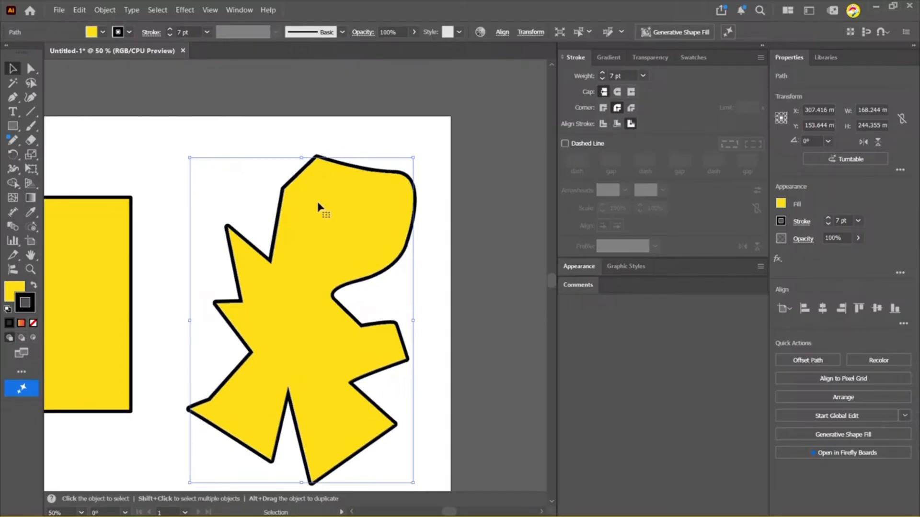
pyautogui.click(617, 123)
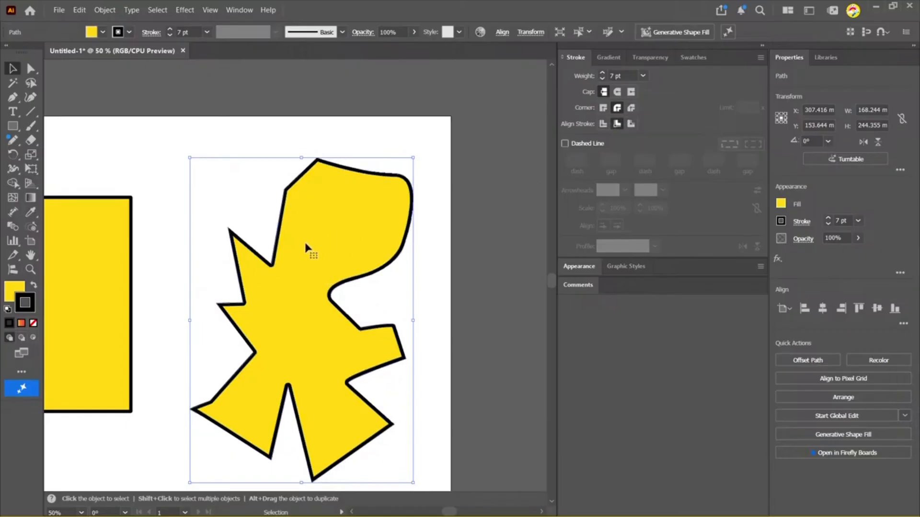
# Try aligning the irregular shape's stroke to the outside, and set it to centre alignment
pyautogui.click(630, 124)
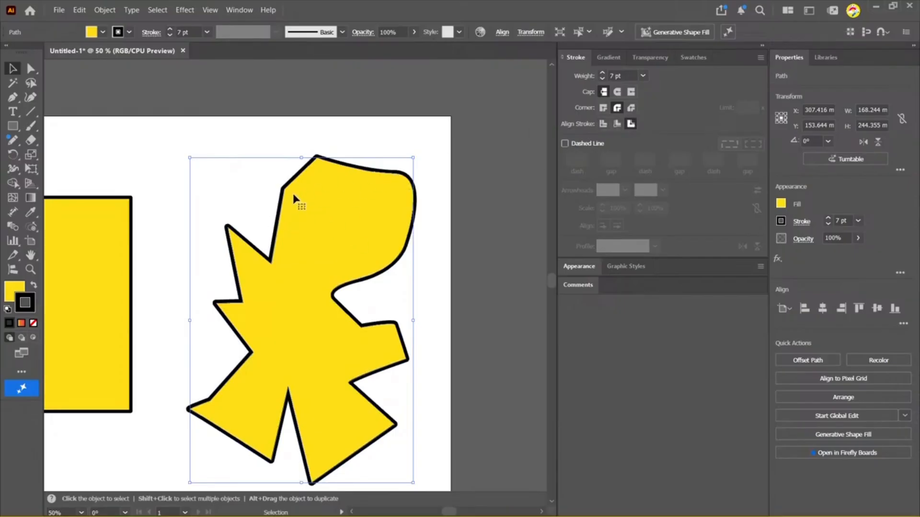
pyautogui.click(603, 124)
pyautogui.click(451, 153)
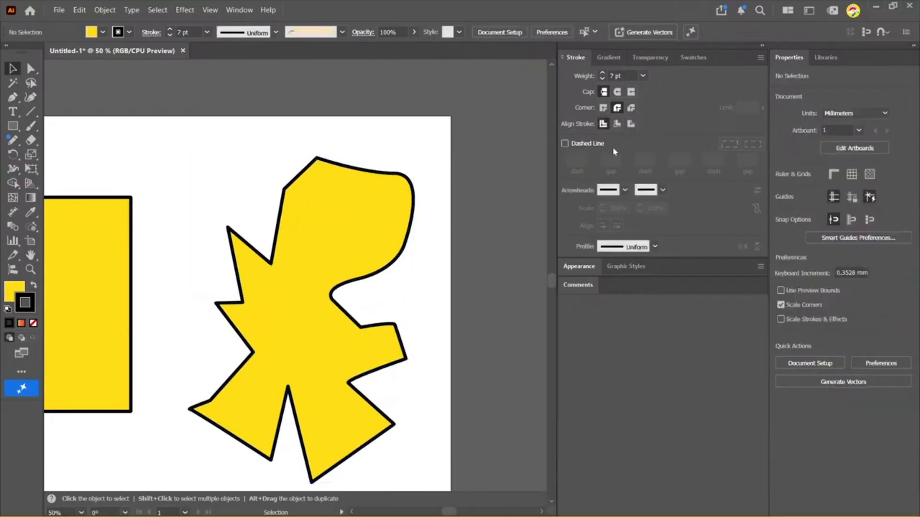
# Turn the irregular shape's outline into a dashed line, and compare the cap styles on its dashes
pyautogui.click(394, 191)
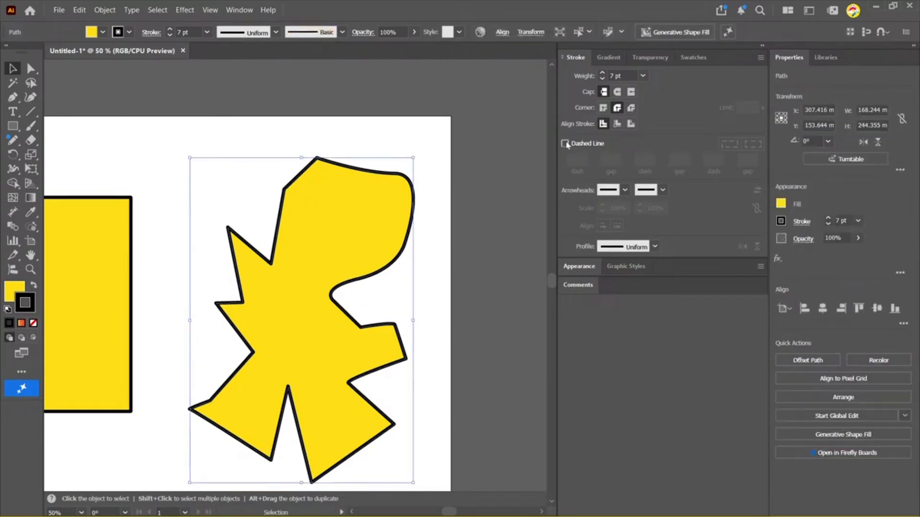
pyautogui.click(565, 144)
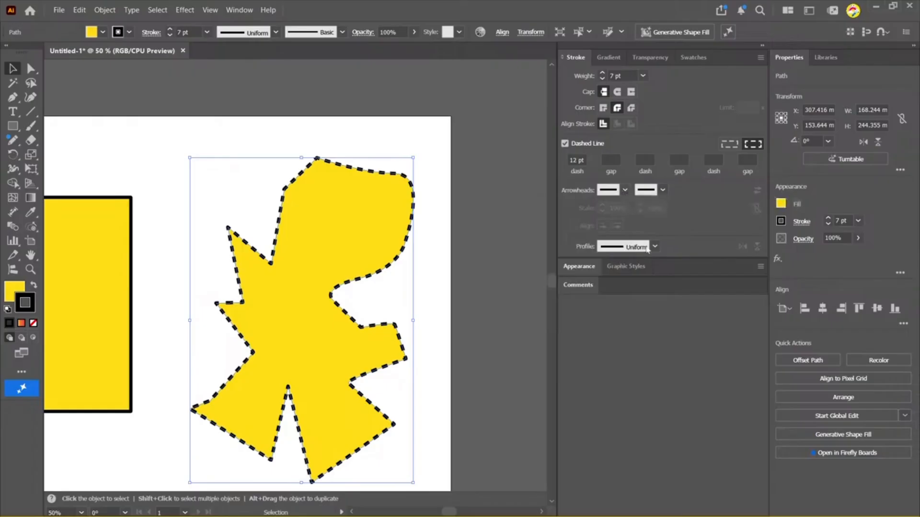
pyautogui.click(617, 91)
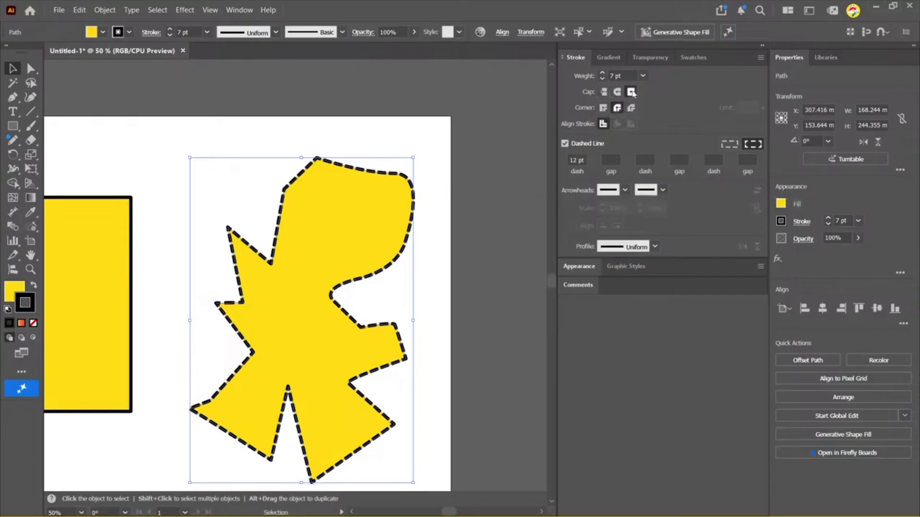
pyautogui.click(603, 92)
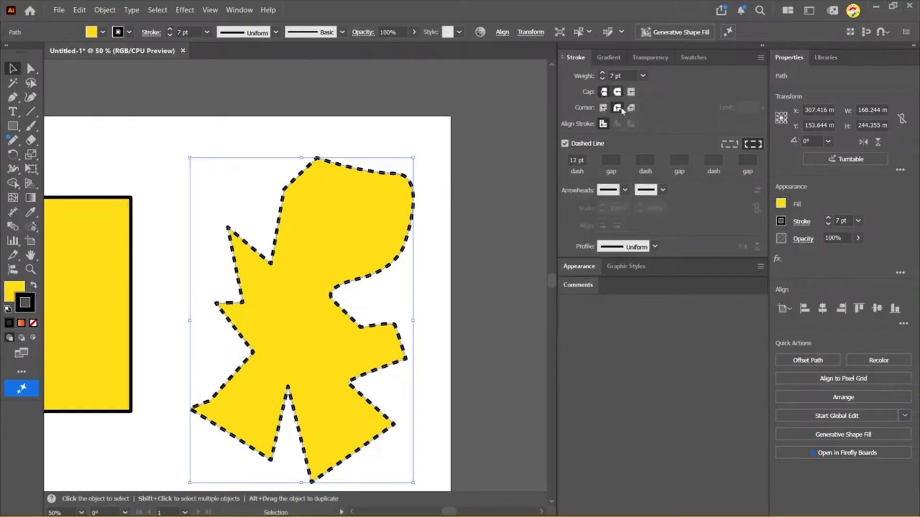
# Compare miter, bevel and round joins on the irregular shape's dashed outline, and leave it on round join
pyautogui.click(604, 107)
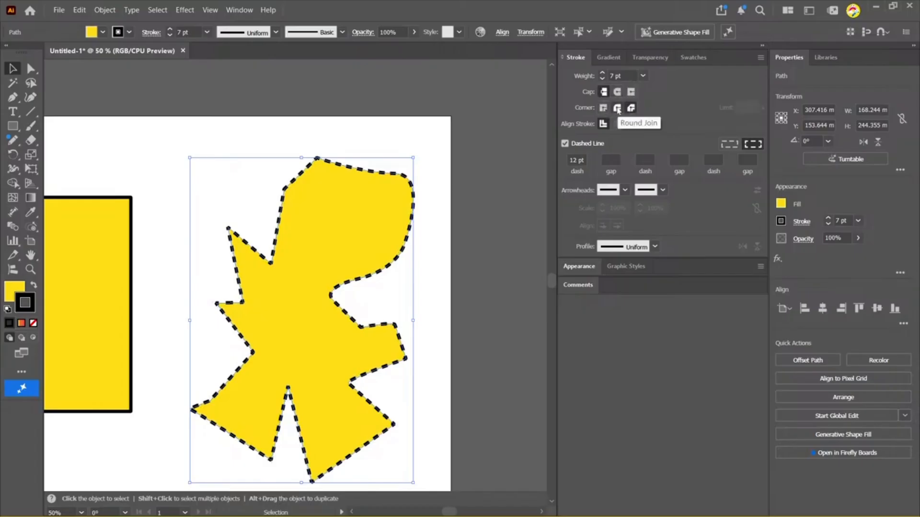
pyautogui.click(631, 108)
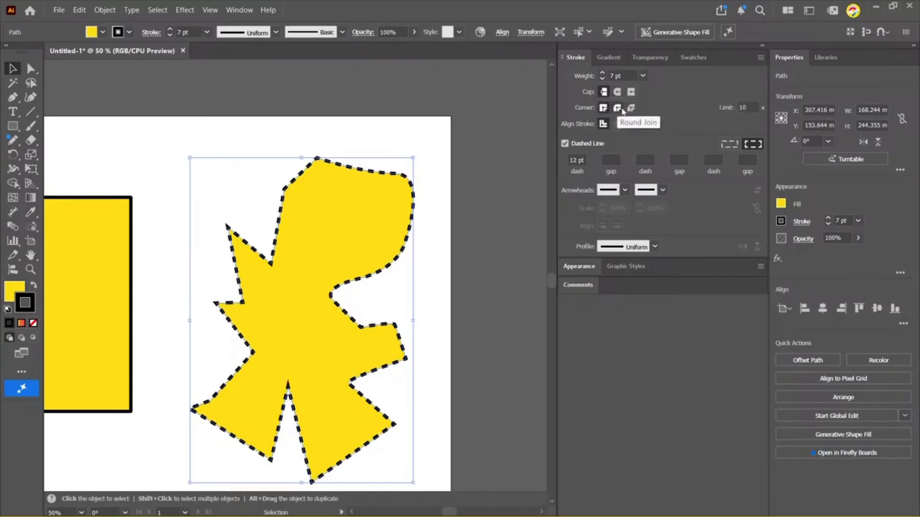
pyautogui.click(631, 109)
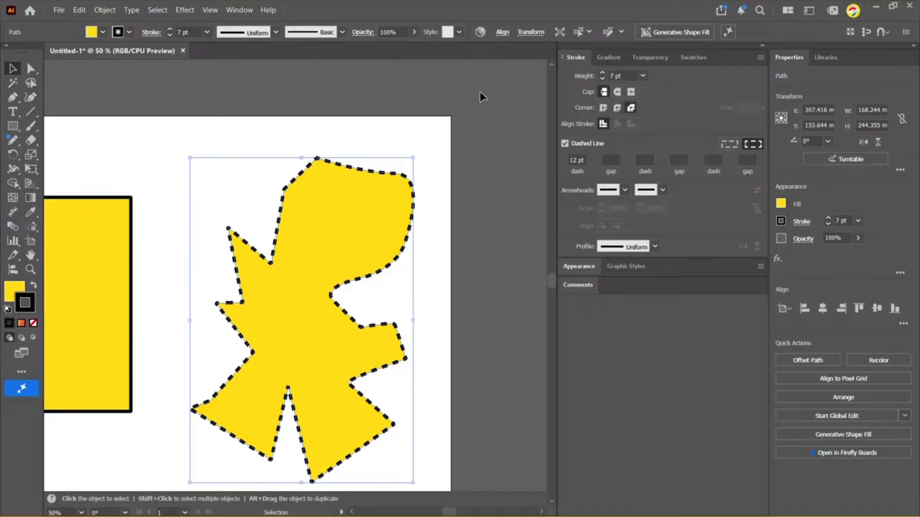
pyautogui.click(437, 85)
pyautogui.click(308, 213)
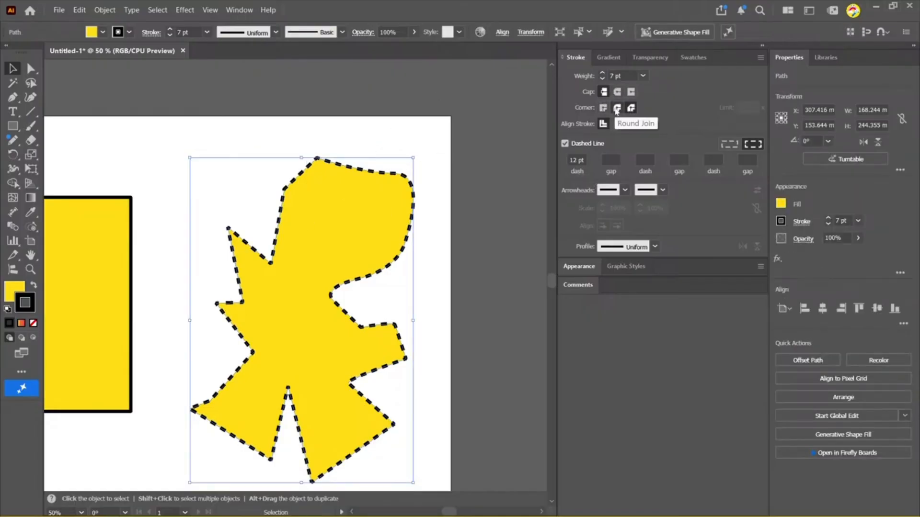
pyautogui.click(617, 108)
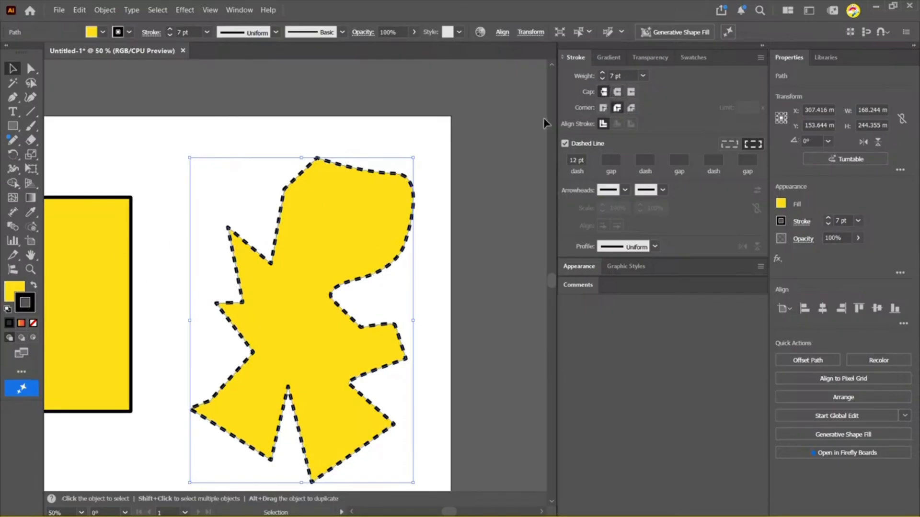
# Give the dashed outline round caps and a pattern of three 3 pt dashes separated by two 4 pt gaps
pyautogui.click(618, 91)
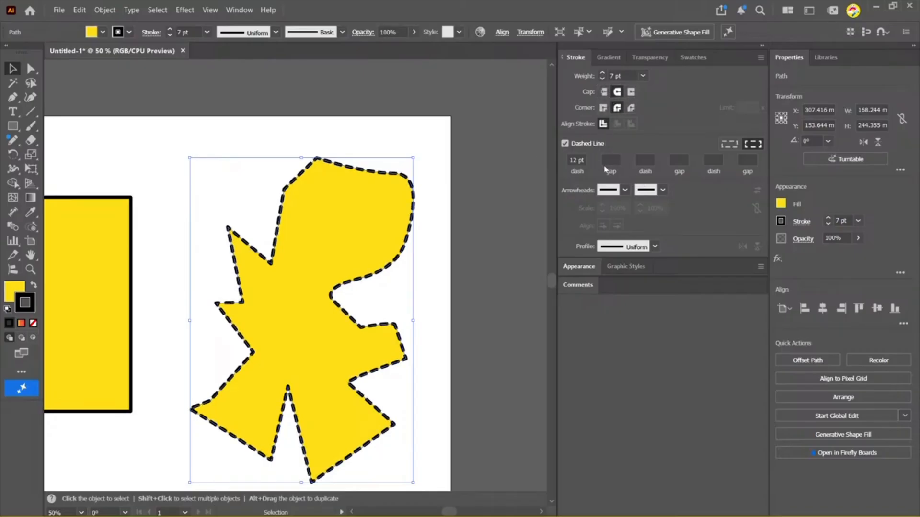
pyautogui.click(572, 159)
pyautogui.write('3')
pyautogui.press('Tab')
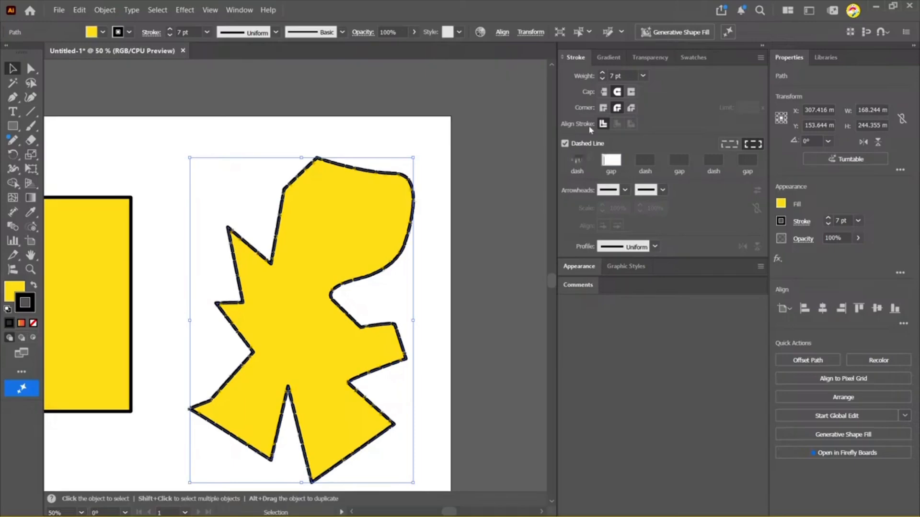
pyautogui.write('4')
pyautogui.press('Tab')
pyautogui.write('3')
pyautogui.press('Tab')
pyautogui.write('4')
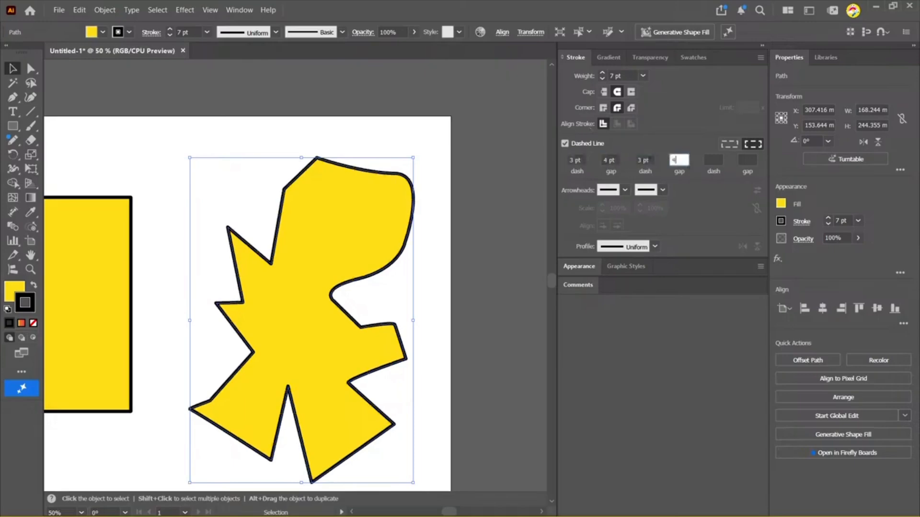
pyautogui.press('Tab')
pyautogui.write('3')
pyautogui.click(448, 159)
# Set the irregular shape's first gap to 8 pt and its third dash to 8 pt
pyautogui.click(405, 192)
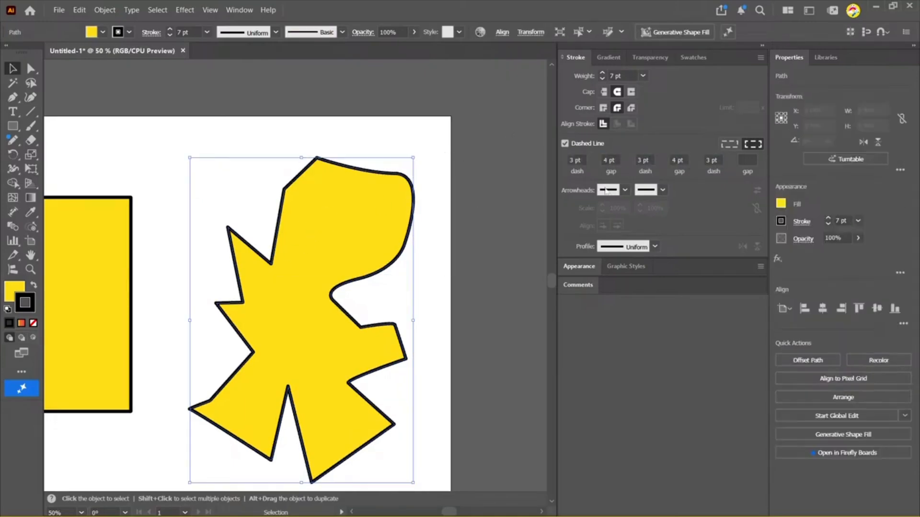
pyautogui.click(609, 159)
pyautogui.moveTo(605, 159); pyautogui.dragTo(616, 160)
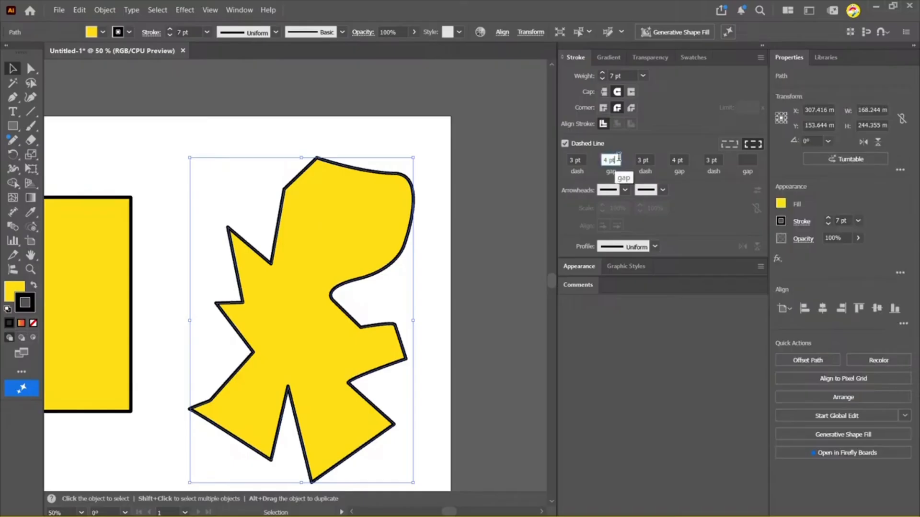
pyautogui.write('8')
pyautogui.doubleClick(713, 160)
pyautogui.write('1')
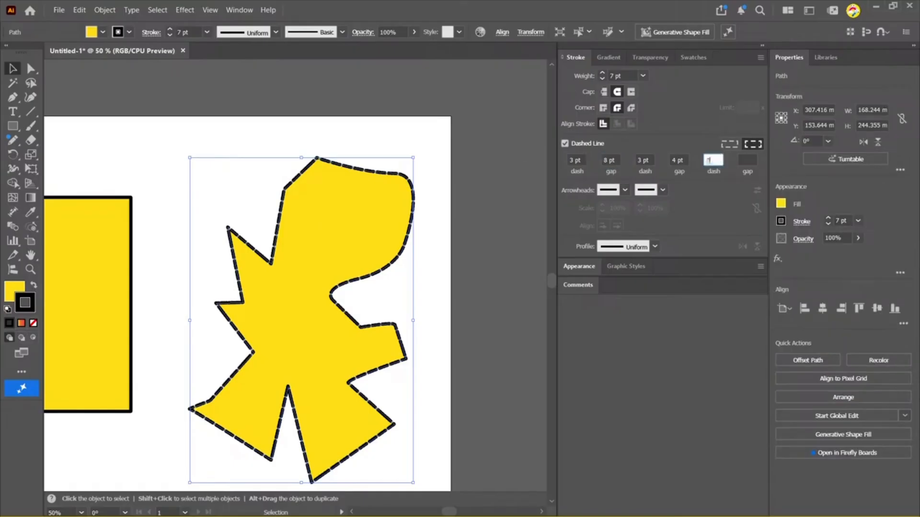
pyautogui.click(437, 161)
pyautogui.moveTo(437, 161); pyautogui.dragTo(274, 272)
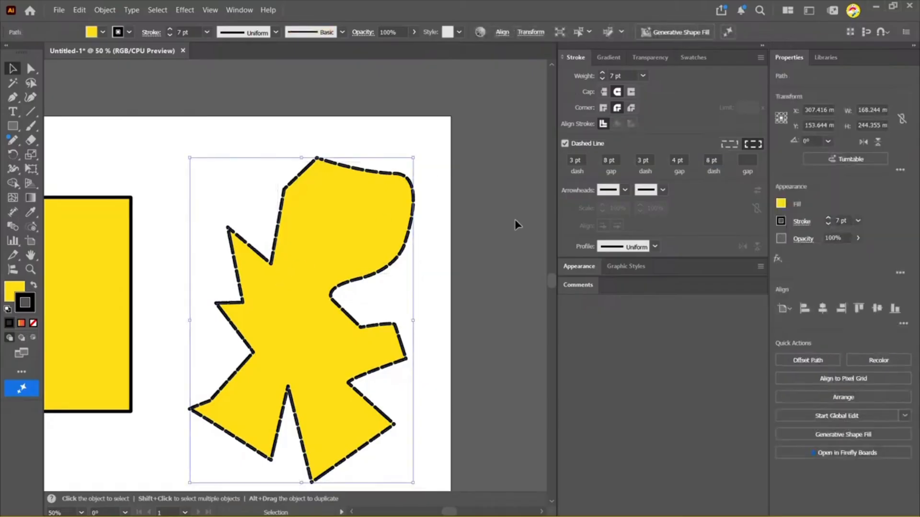
# Set the weight of the irregular shape's dashed stroke to 4 pt
pyautogui.moveTo(570, 160); pyautogui.dragTo(602, 158)
pyautogui.click(644, 75)
pyautogui.click(659, 167)
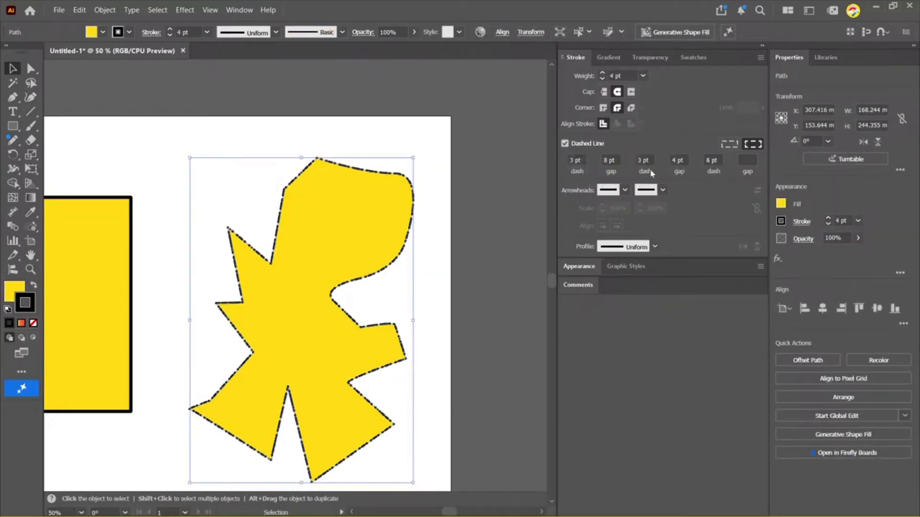
pyautogui.click(474, 123)
# Try a uniform dash pattern with all three dashes and all three gaps at 5 pt
pyautogui.moveTo(569, 160); pyautogui.dragTo(586, 154)
pyautogui.write('5')
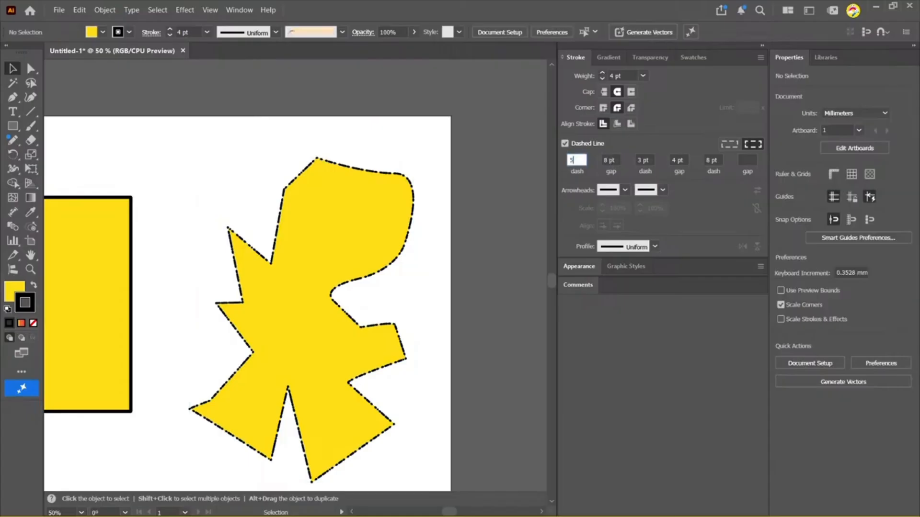
pyautogui.press('Tab')
pyautogui.write('5')
pyautogui.press('Tab')
pyautogui.write('5')
pyautogui.press('Tab')
pyautogui.write('5\t5')
pyautogui.press('Tab')
pyautogui.write('5')
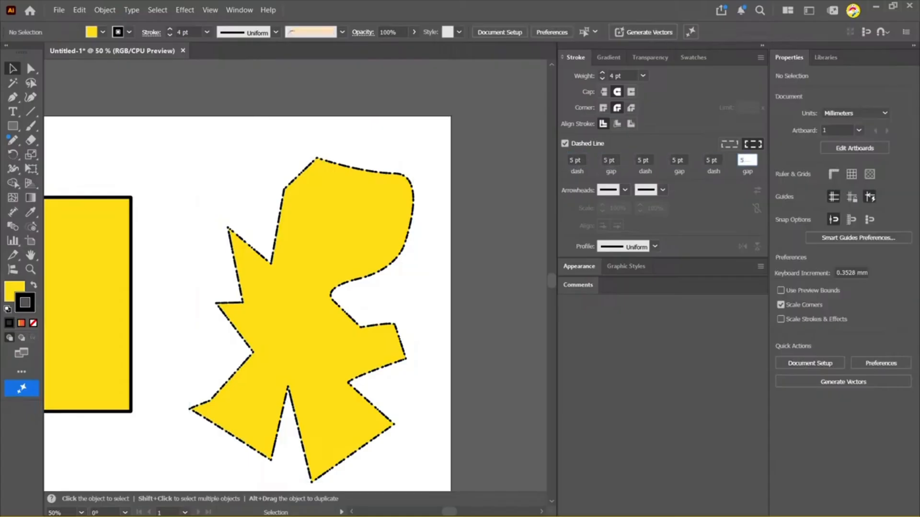
pyautogui.press('Return')
# Set the irregular shape's second gap to 8 pt and its third dash to 3 pt
pyautogui.click(354, 201)
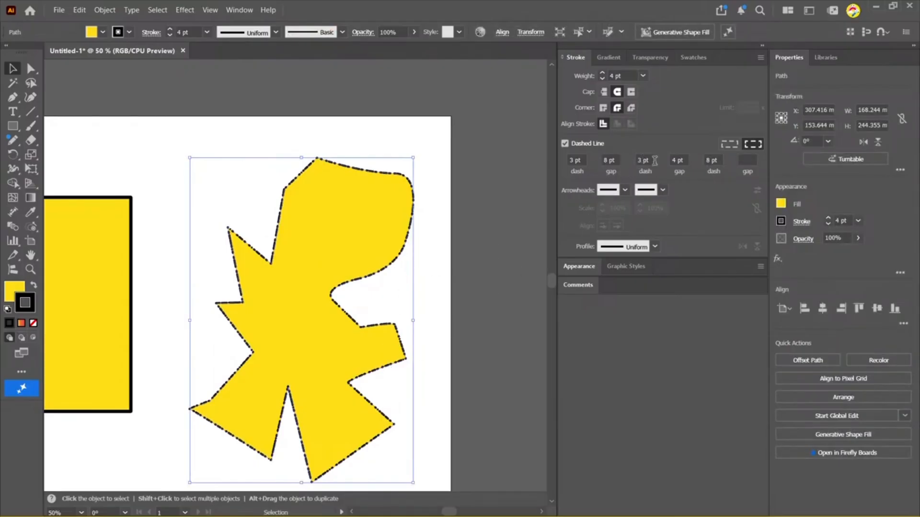
pyautogui.click(679, 160)
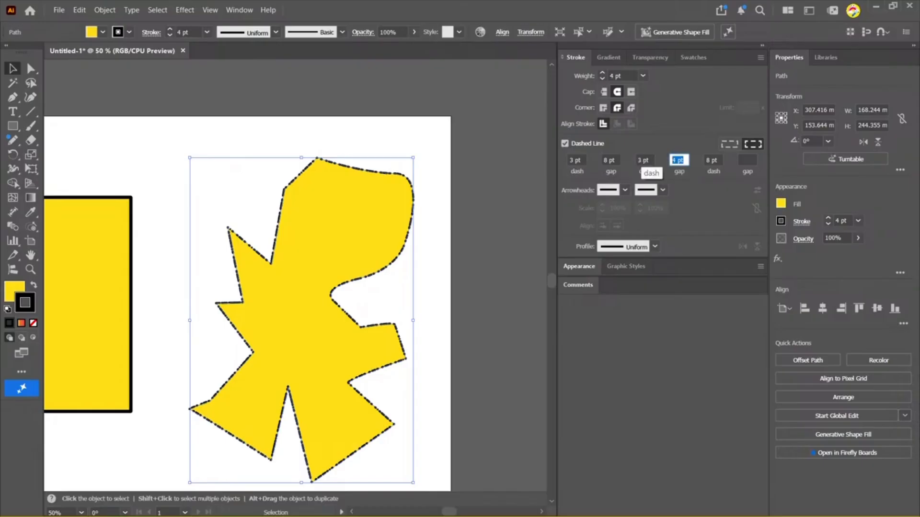
pyautogui.write('8')
pyautogui.press('Tab')
pyautogui.write('3')
pyautogui.press('Return')
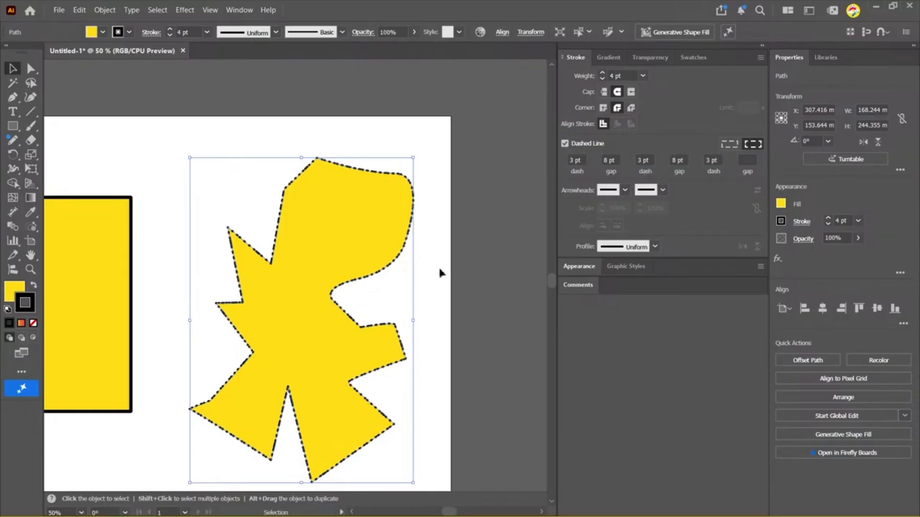
# Check the uneven dashes up close at the shape's inner curve, and set the third gap to 8 pt
pyautogui.click(372, 289)
pyautogui.scroll(3, 372, 289)
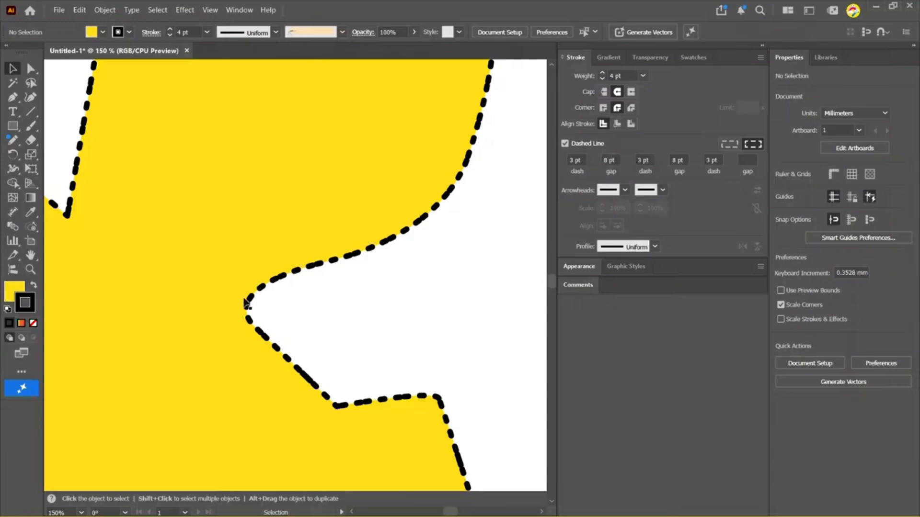
pyautogui.click(583, 160)
pyautogui.click(744, 158)
pyautogui.write('8')
pyautogui.press('Return')
pyautogui.click(379, 178)
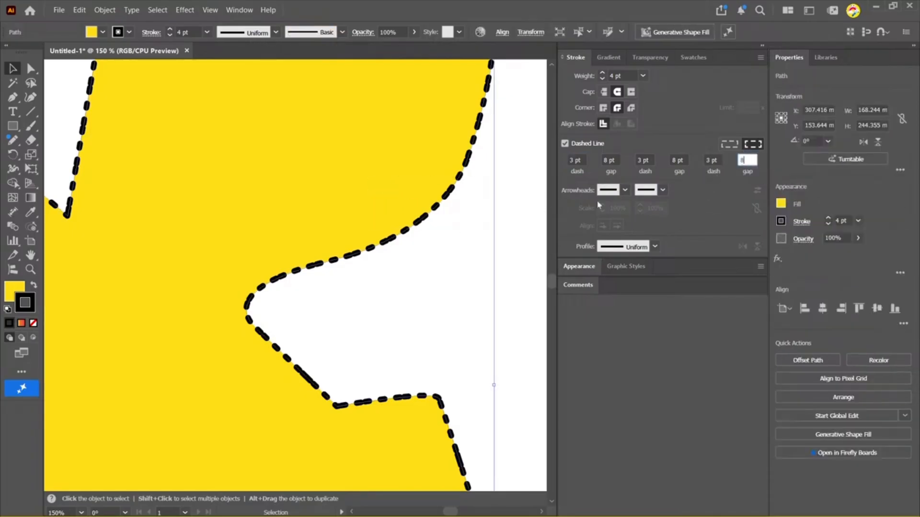
pyautogui.click(487, 234)
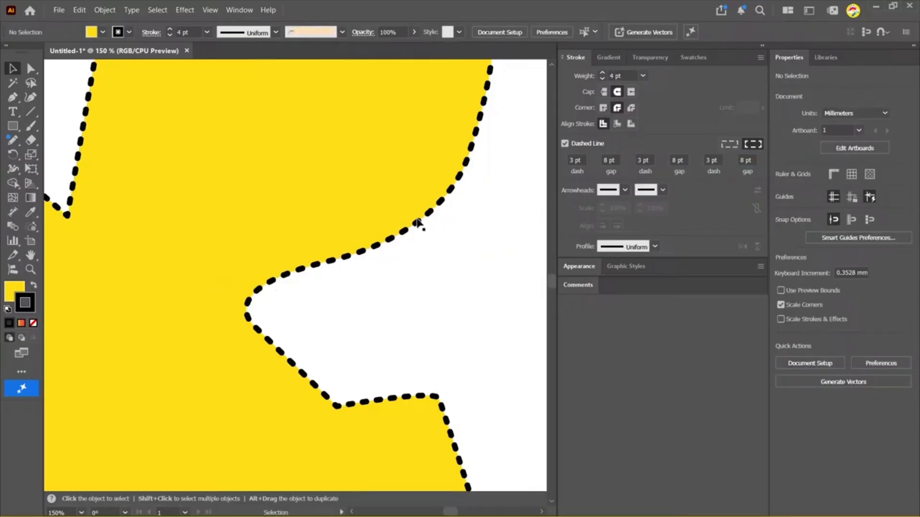
# Examine the dash spacing along the whole outline of the irregular shape and around its inner curve
pyautogui.scroll(-2, 423, 237)
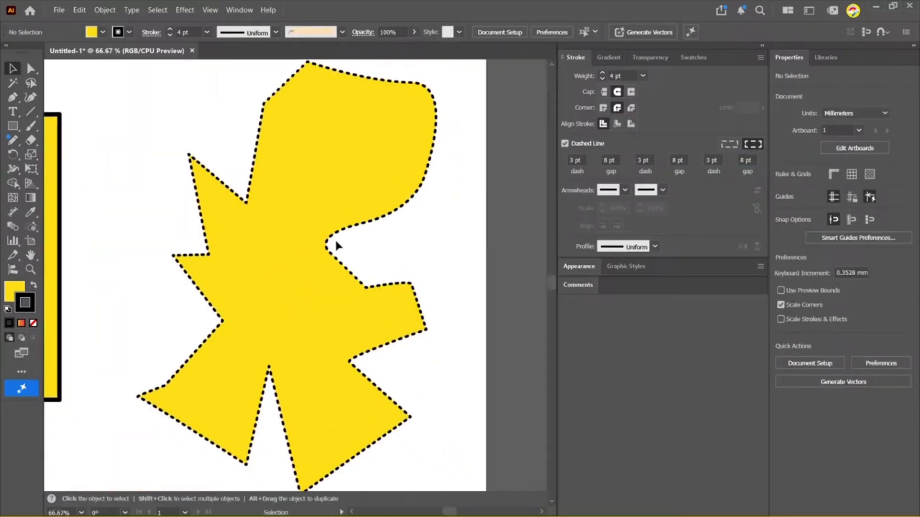
pyautogui.scroll(-1, 355, 253)
pyautogui.scroll(1, 393, 279)
pyautogui.press('space')
pyautogui.moveTo(401, 269); pyautogui.dragTo(406, 238)
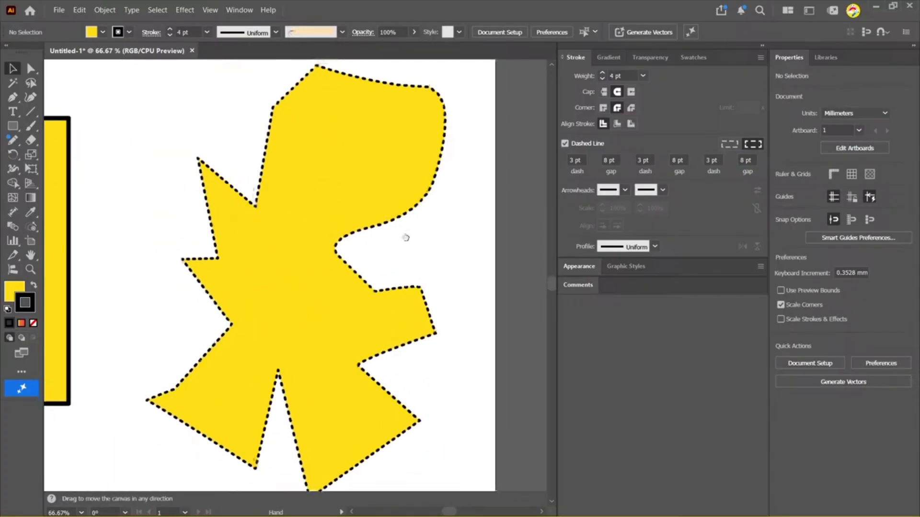
pyautogui.scroll(-1, 405, 237)
pyautogui.scroll(1, 405, 237)
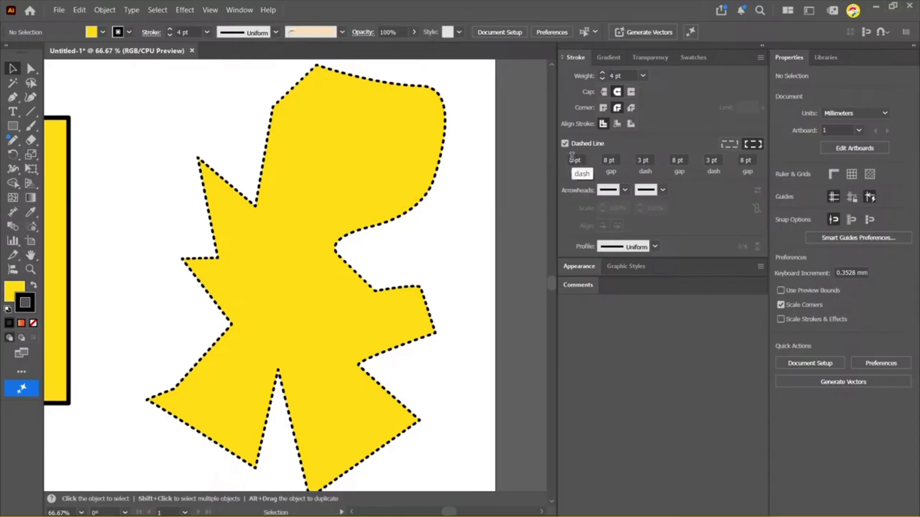
pyautogui.scroll(1, 426, 195)
pyautogui.moveTo(386, 233); pyautogui.dragTo(373, 246)
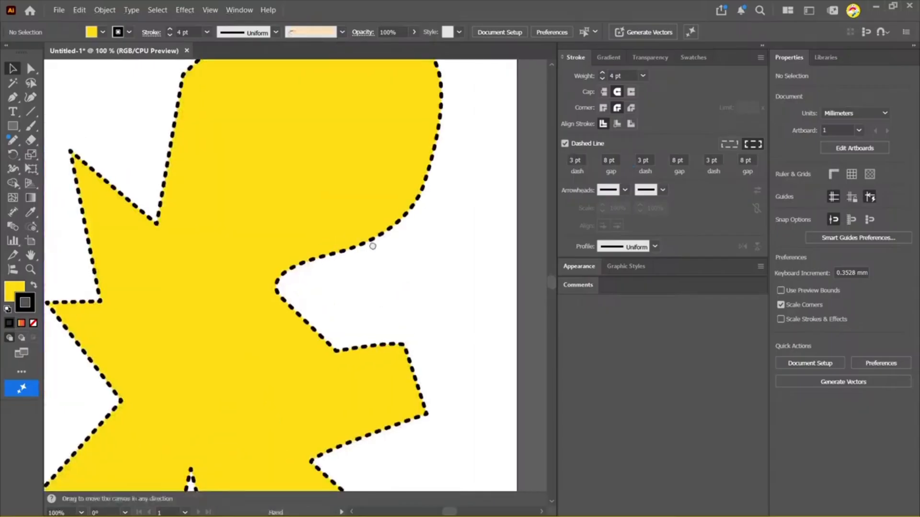
# Try widening the first and second gaps of the dash pattern to 16 pt
pyautogui.click(607, 160)
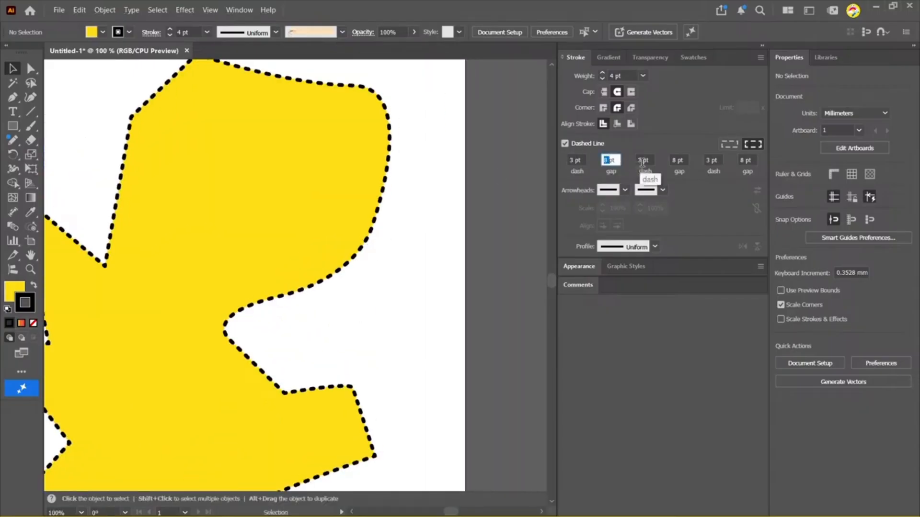
pyautogui.write('16')
pyautogui.click(673, 160)
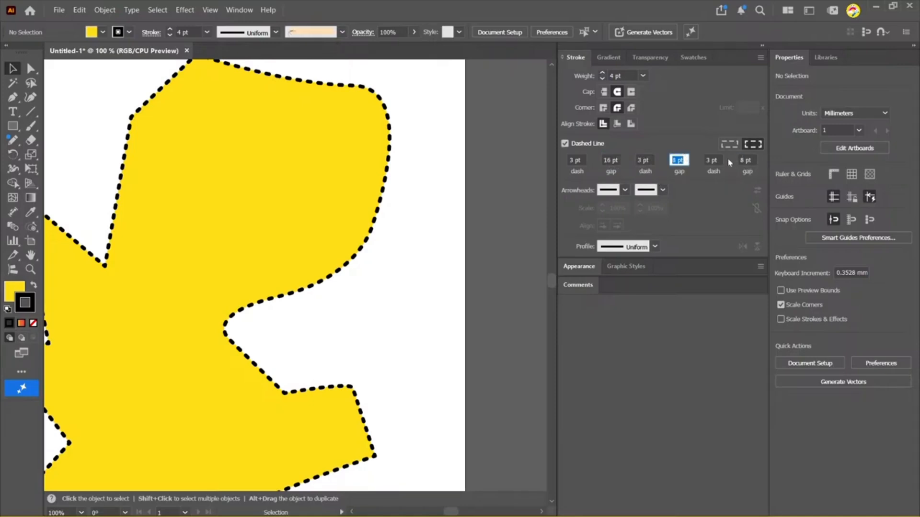
pyautogui.write('16')
pyautogui.click(458, 198)
# Set the irregular shape's first gap to 16 pt and its third dash to 16 pt
pyautogui.click(381, 197)
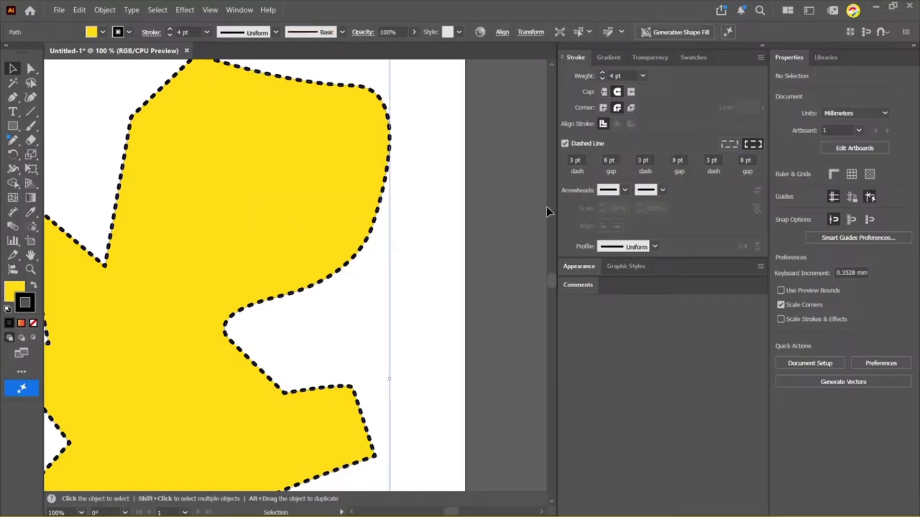
pyautogui.click(607, 160)
pyautogui.write('16')
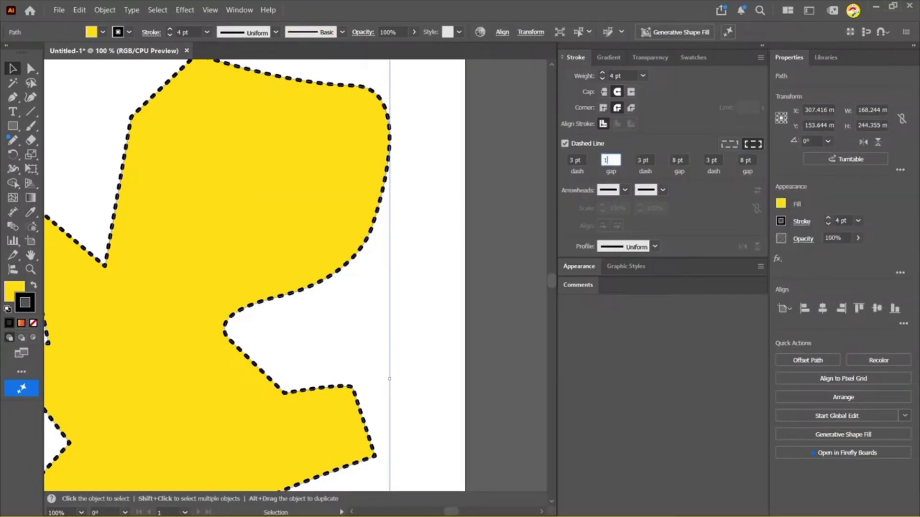
pyautogui.press('Tab')
pyautogui.press('Tab')
pyautogui.press('Tab')
pyautogui.write('16')
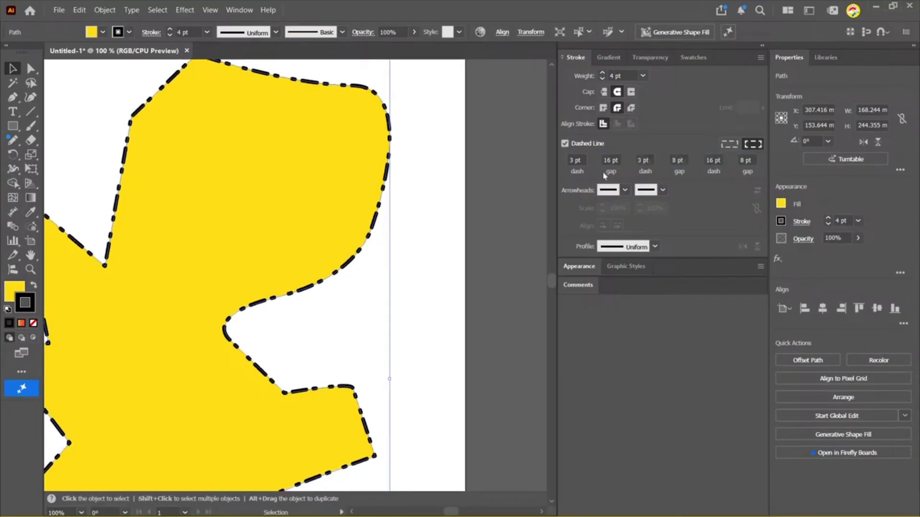
pyautogui.press('Return')
# Deselect the irregular shape and examine how the long and short dashes alternate around its full outline
pyautogui.click(446, 260)
pyautogui.scroll(-2, 445, 260)
pyautogui.moveTo(444, 261); pyautogui.dragTo(421, 214)
pyautogui.scroll(1, 407, 248)
pyautogui.moveTo(407, 248); pyautogui.dragTo(415, 222)
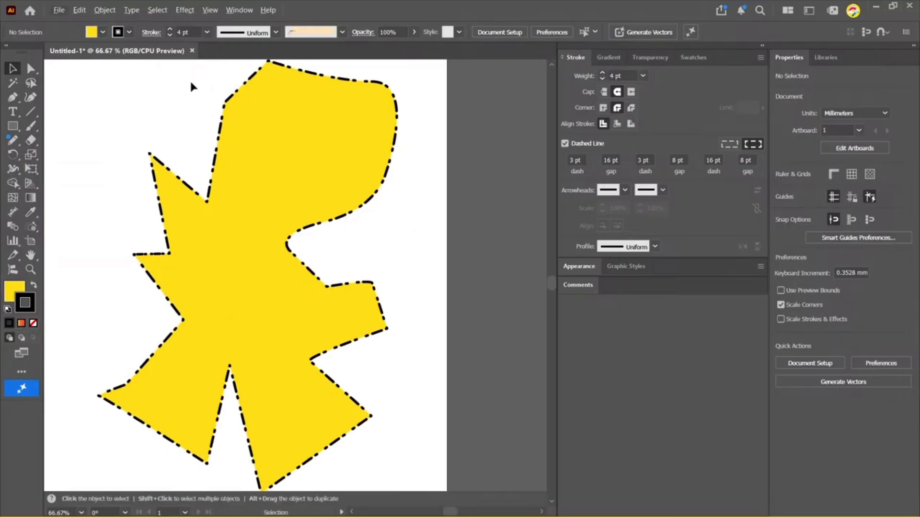
pyautogui.scroll(-1, 286, 246)
pyautogui.moveTo(286, 241); pyautogui.dragTo(318, 252)
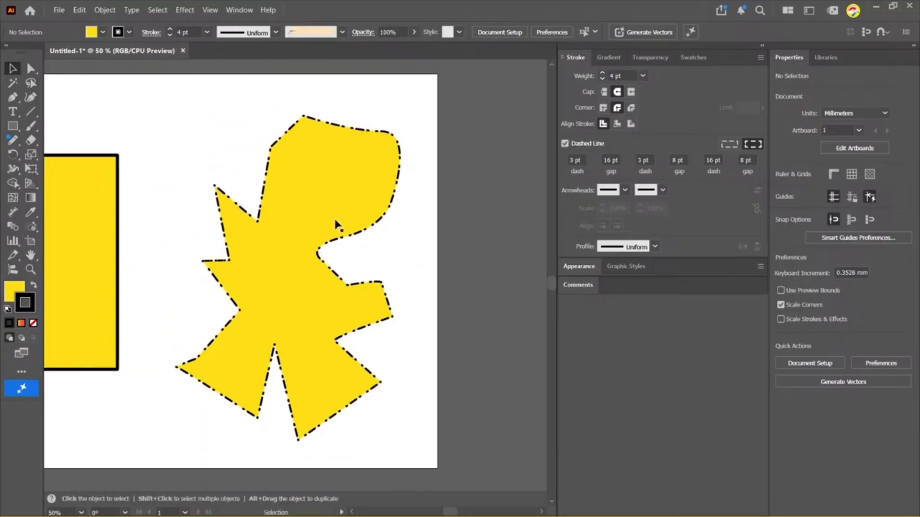
# Turn off the dashed line on the irregular shape's stroke
pyautogui.moveTo(334, 97); pyautogui.dragTo(267, 153)
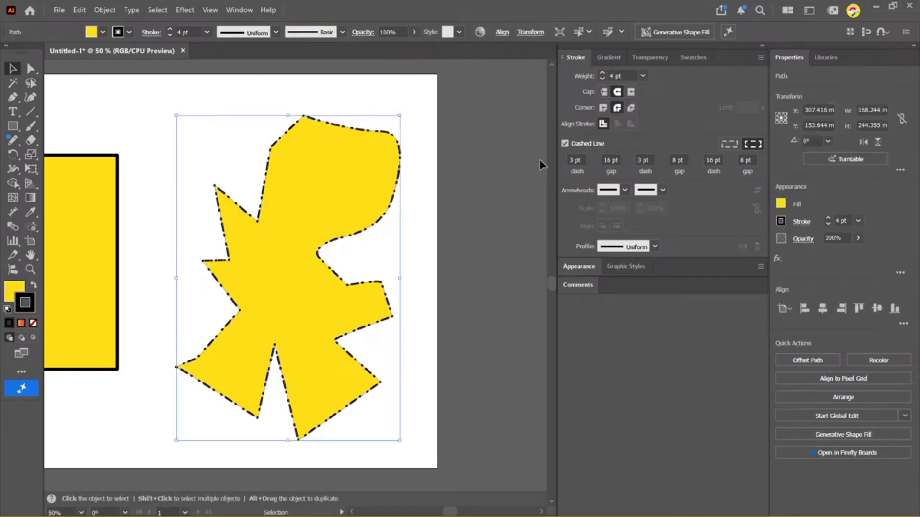
pyautogui.click(564, 143)
pyautogui.click(386, 216)
# Apply the triangular Width Profile 4 to the irregular shape's 4 pt stroke
pyautogui.moveTo(399, 122); pyautogui.dragTo(293, 181)
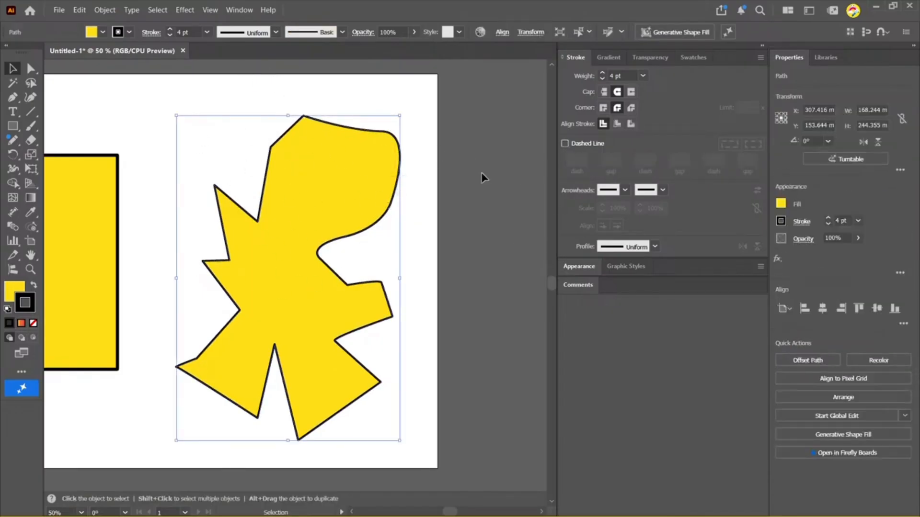
pyautogui.click(655, 246)
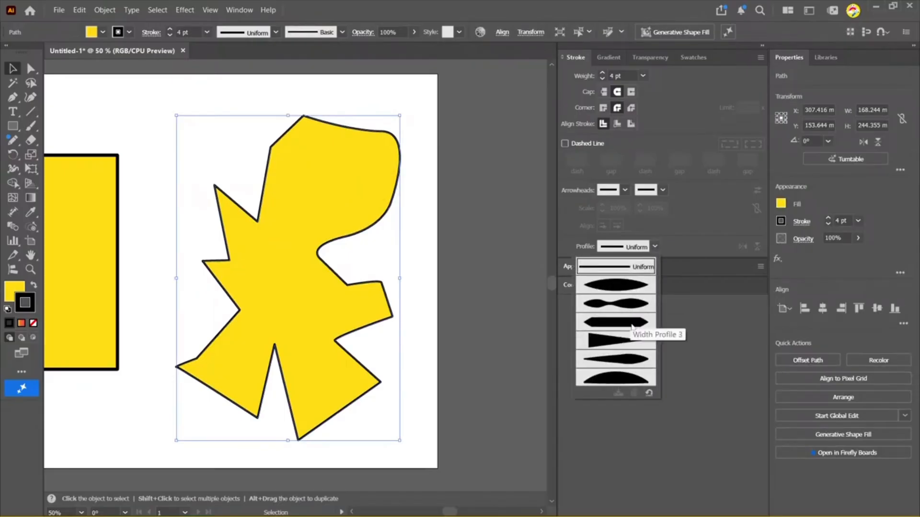
pyautogui.click(620, 344)
pyautogui.click(484, 274)
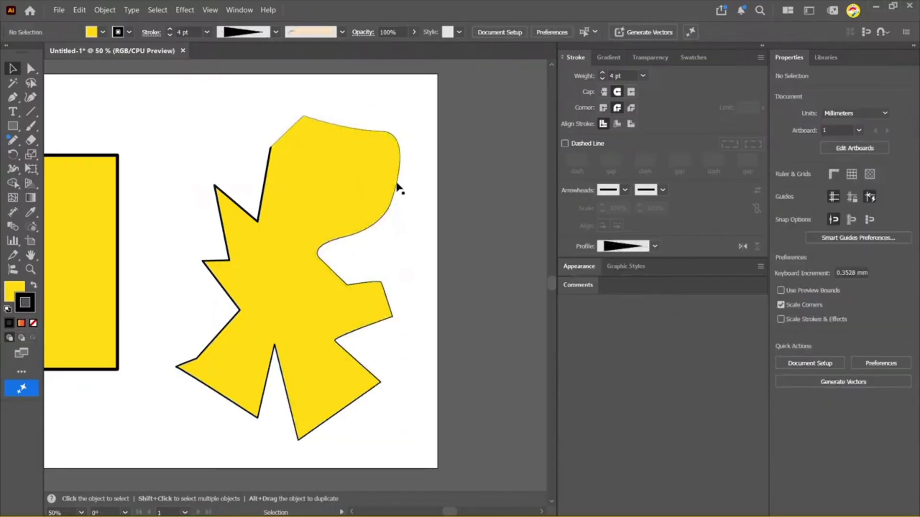
# Change the irregular shape's stroke to the lens-shaped Width Profile 1
pyautogui.click(655, 247)
pyautogui.click(626, 287)
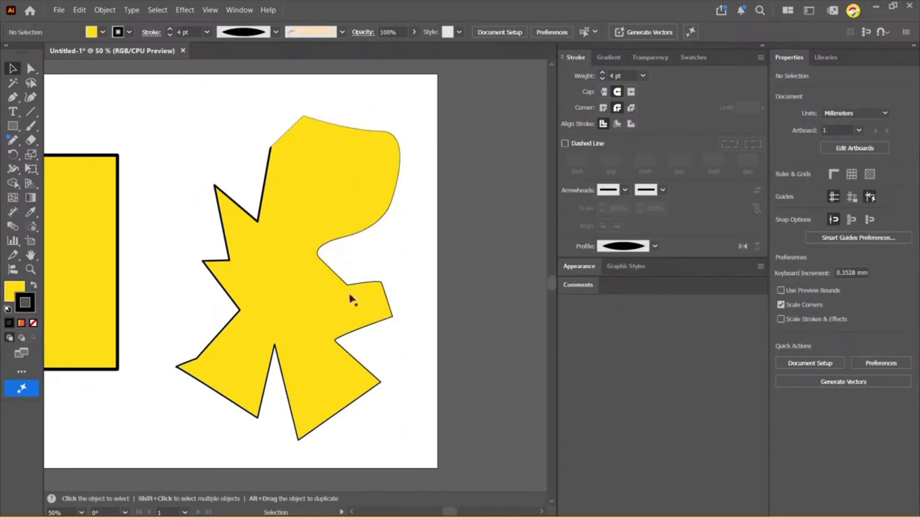
pyautogui.click(340, 203)
pyautogui.click(655, 247)
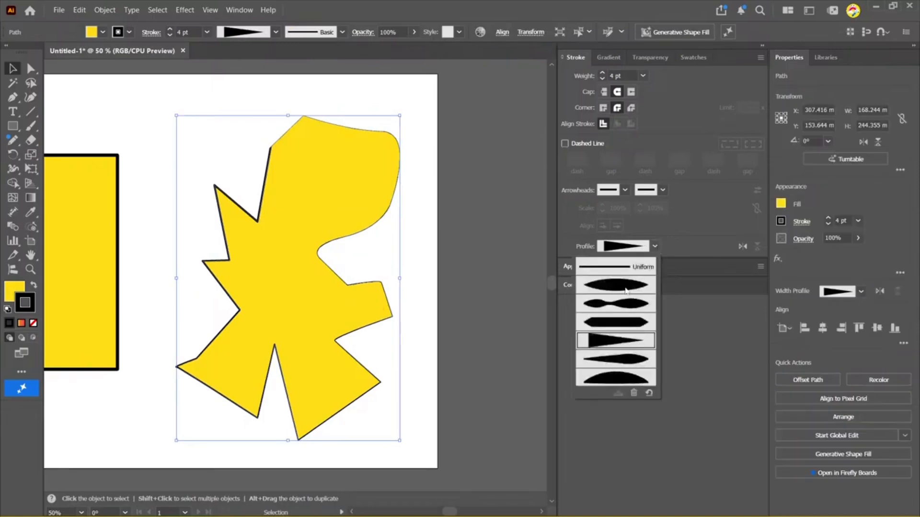
pyautogui.click(628, 288)
pyautogui.click(469, 279)
# Apply the double-bulge Width Profile 2 to the irregular shape's stroke and flip the profile along the path
pyautogui.moveTo(185, 171); pyautogui.dragTo(206, 175)
pyautogui.click(283, 188)
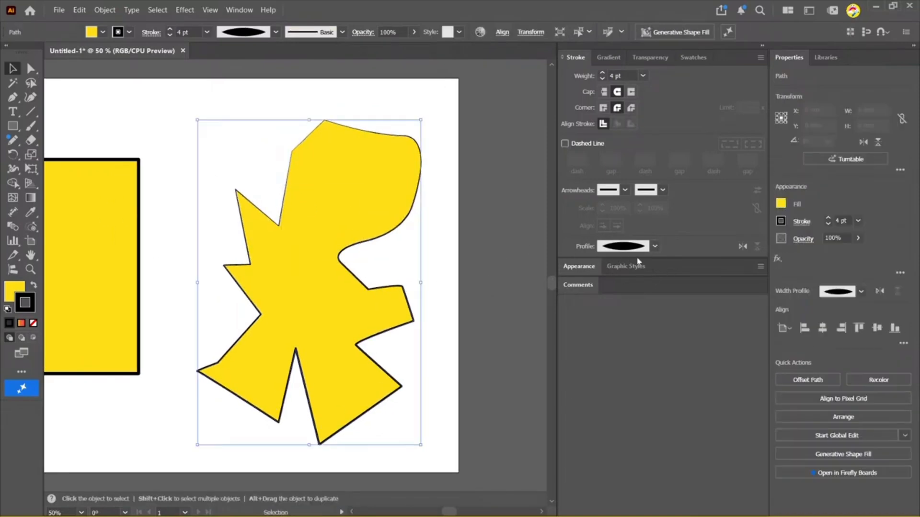
pyautogui.click(655, 246)
pyautogui.click(627, 311)
pyautogui.click(435, 444)
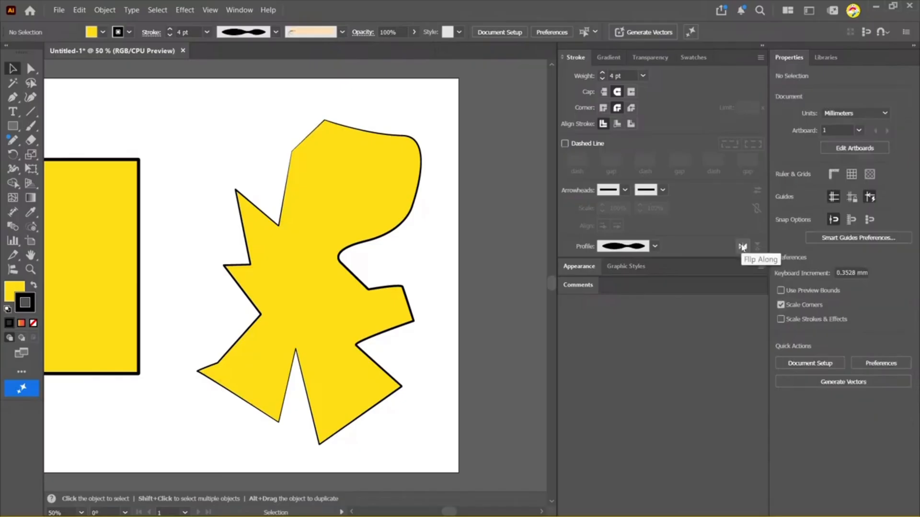
pyautogui.click(340, 191)
pyautogui.click(743, 247)
pyautogui.click(232, 407)
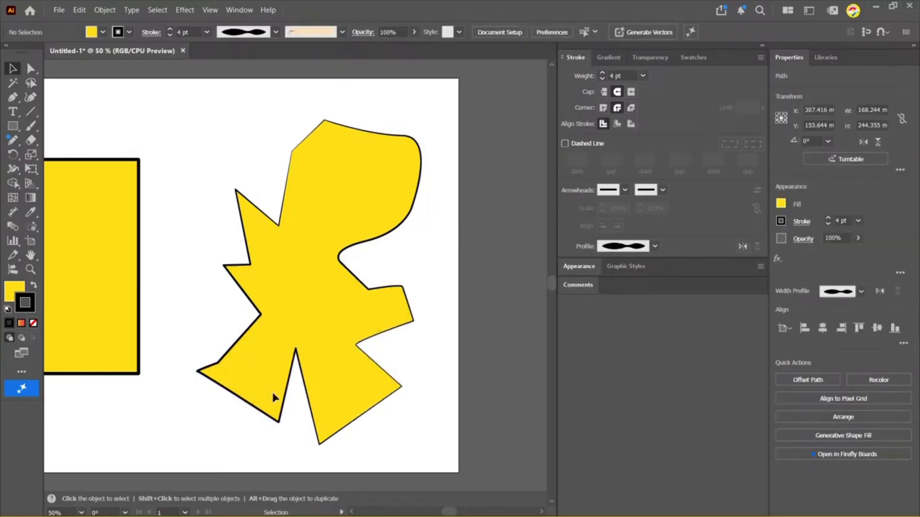
# Apply the teardrop-shaped Width Profile 5 to the irregular shape's stroke
pyautogui.click(655, 247)
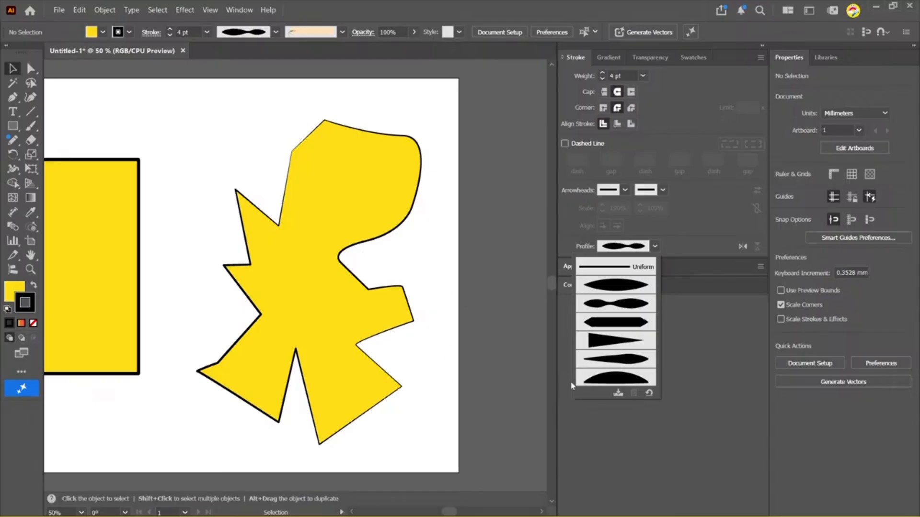
pyautogui.click(638, 360)
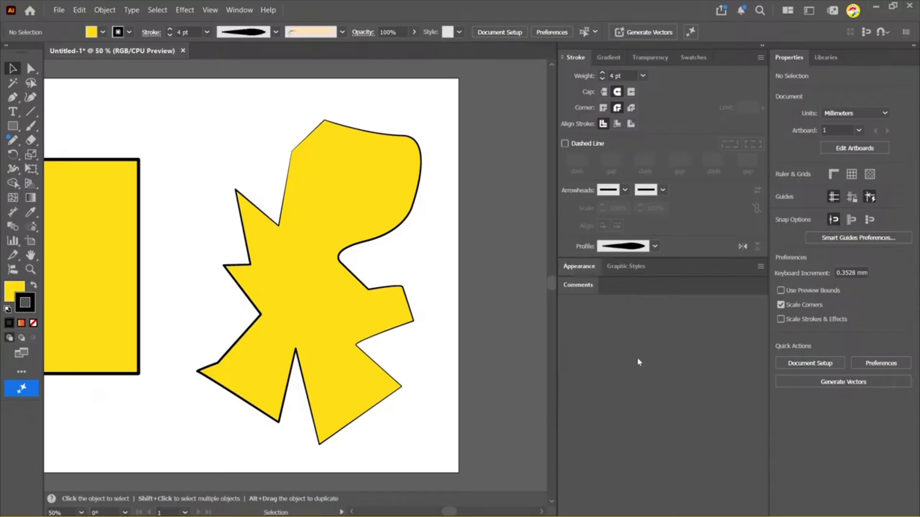
pyautogui.click(398, 198)
pyautogui.click(655, 246)
pyautogui.click(613, 349)
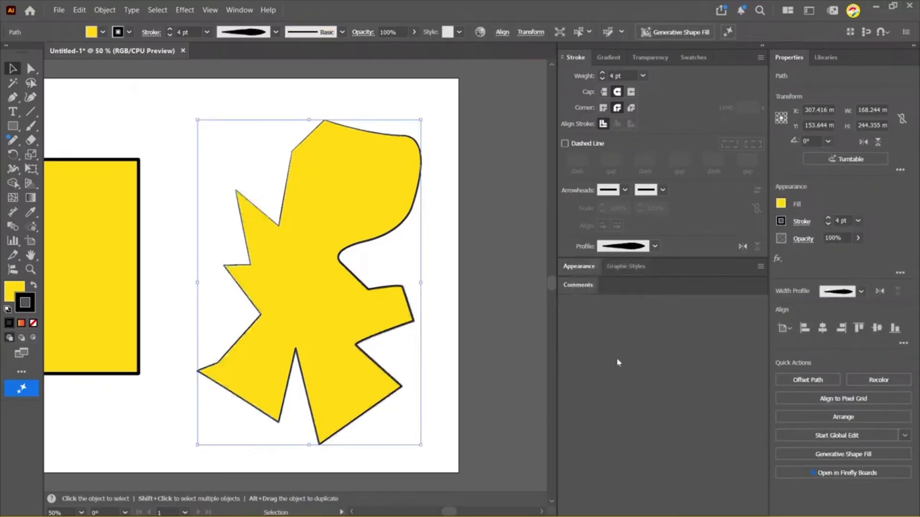
pyautogui.click(466, 384)
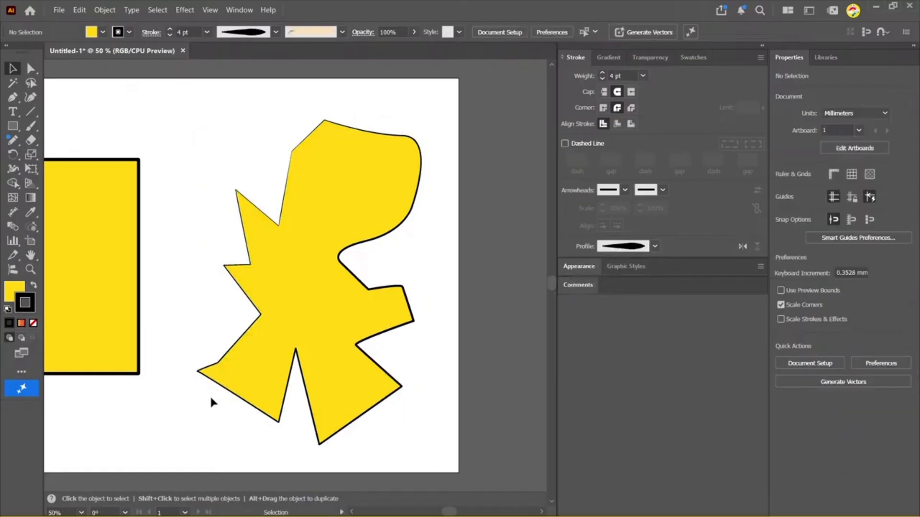
pyautogui.press('a')
pyautogui.moveTo(337, 105)
pyautogui.mouseDown()
pyautogui.moveTo(208, 253)
pyautogui.moveTo(311, 126)
pyautogui.moveTo(203, 222)
pyautogui.mouseUp()
pyautogui.moveTo(452, 183)
pyautogui.mouseDown()
pyautogui.moveTo(357, 417)
pyautogui.moveTo(390, 298)
pyautogui.moveTo(376, 181)
pyautogui.moveTo(379, 401)
pyautogui.mouseUp()
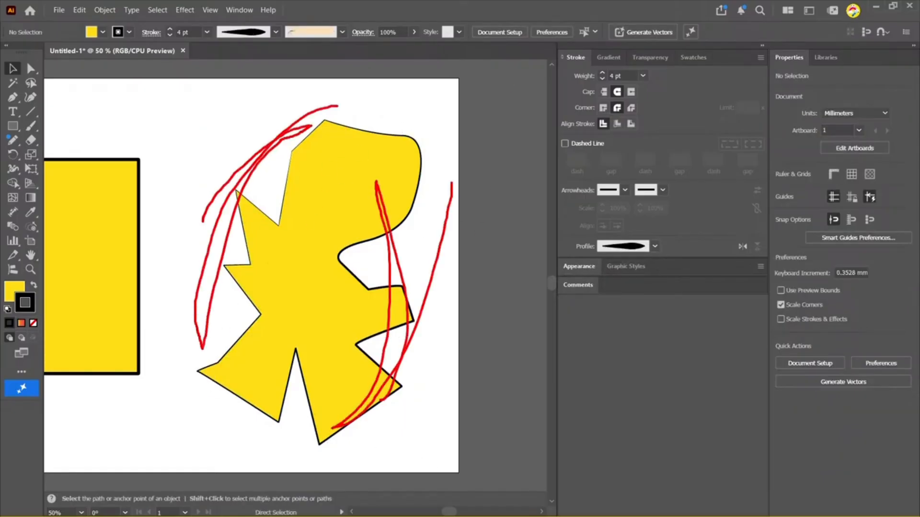
pyautogui.press('Escape')
pyautogui.press('v')
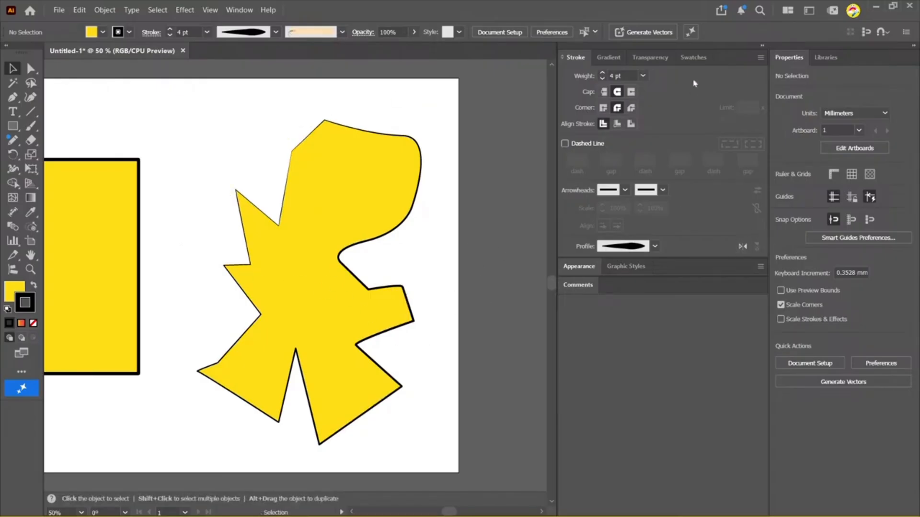
pyautogui.scroll(-1, 429, 119)
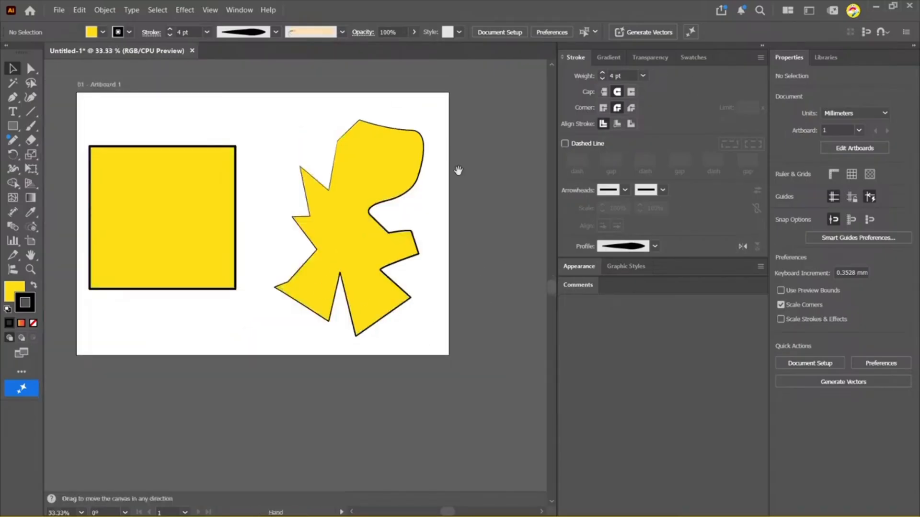
pyautogui.moveTo(458, 172); pyautogui.dragTo(457, 196)
pyautogui.moveTo(470, 119); pyautogui.dragTo(487, 135)
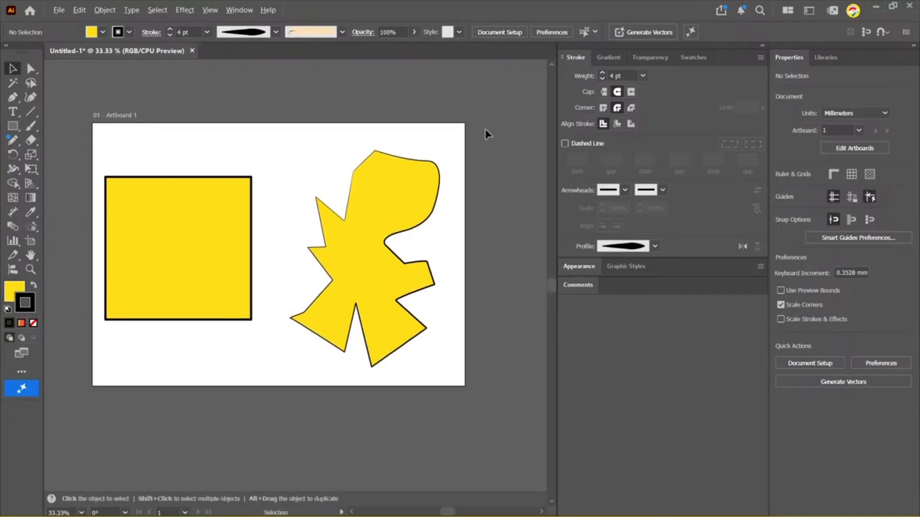
pyautogui.scroll(1, 448, 137)
pyautogui.moveTo(425, 129); pyautogui.dragTo(457, 137)
pyautogui.scroll(-1, 484, 94)
pyautogui.scroll(1, 455, 130)
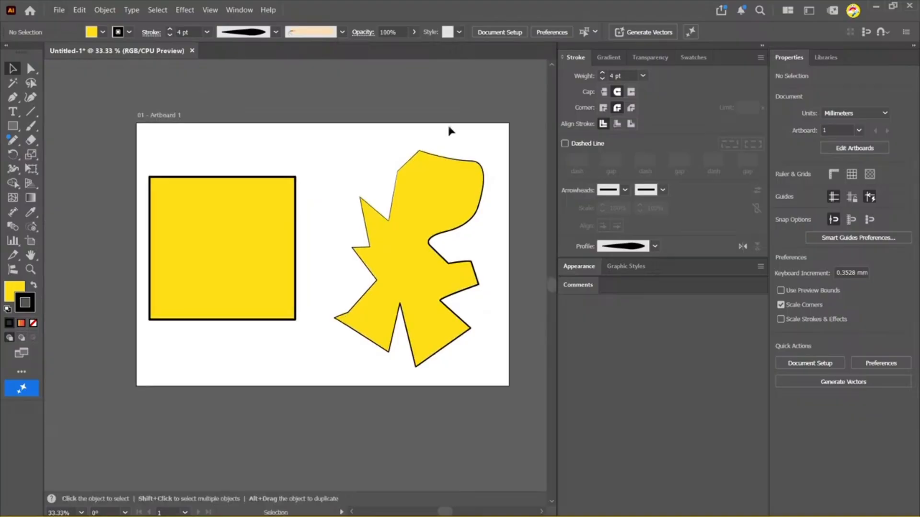
pyautogui.scroll(1, 448, 124)
pyautogui.moveTo(447, 130); pyautogui.dragTo(407, 74)
# Look at the gradient settings and the Gradient tool with the irregular shape selected, and return to the Selection tool with nothing selected
pyautogui.click(609, 57)
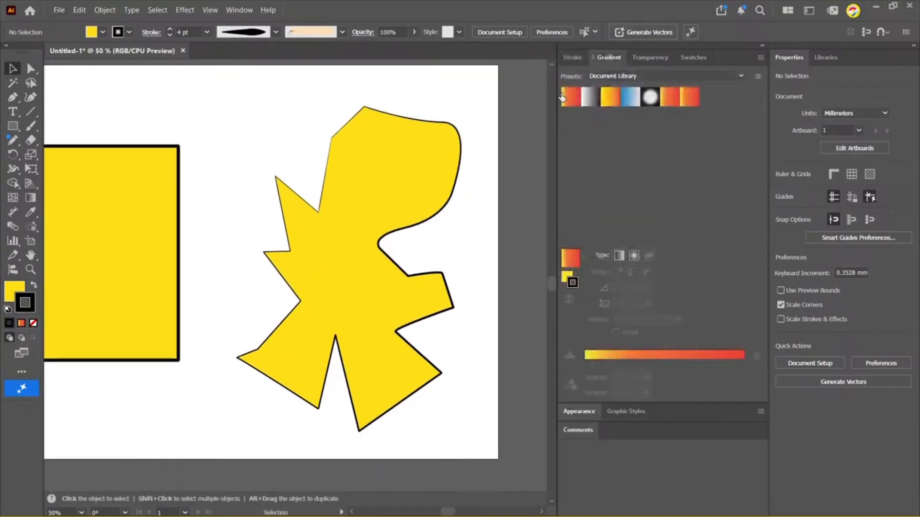
pyautogui.click(30, 197)
pyautogui.click(12, 68)
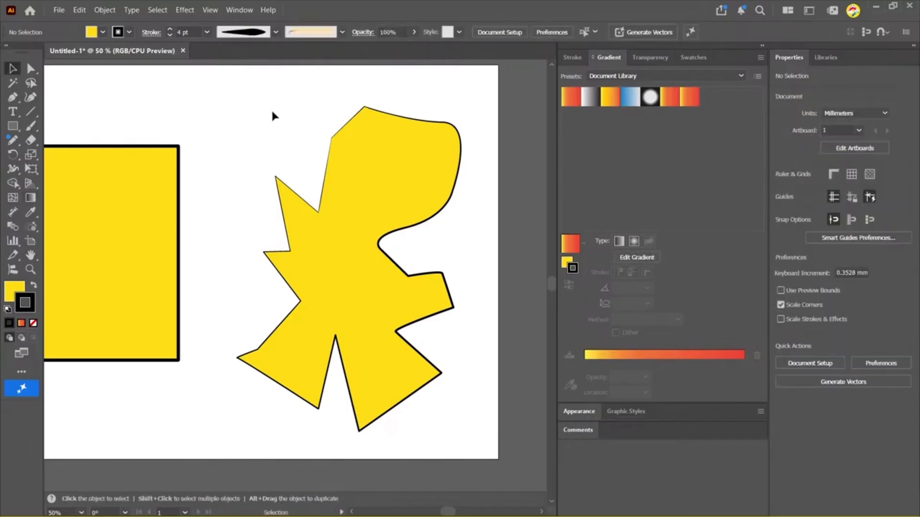
pyautogui.click(386, 213)
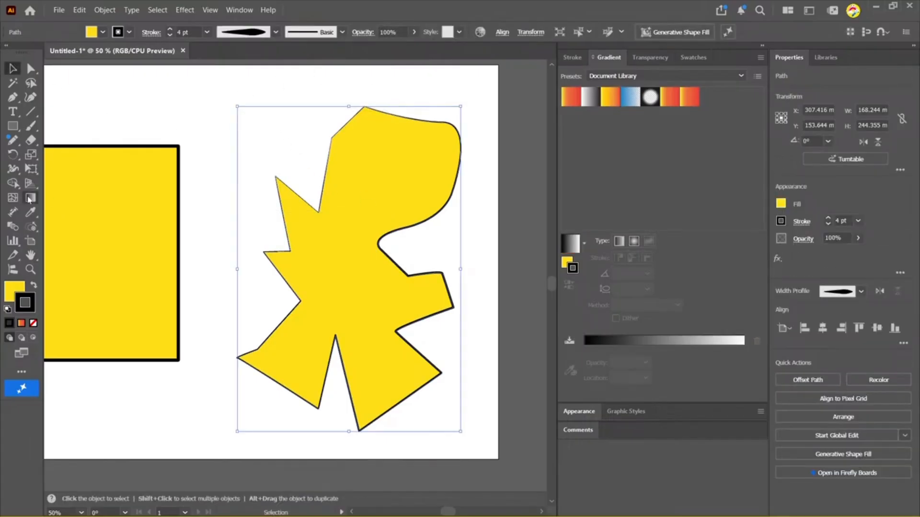
pyautogui.click(30, 199)
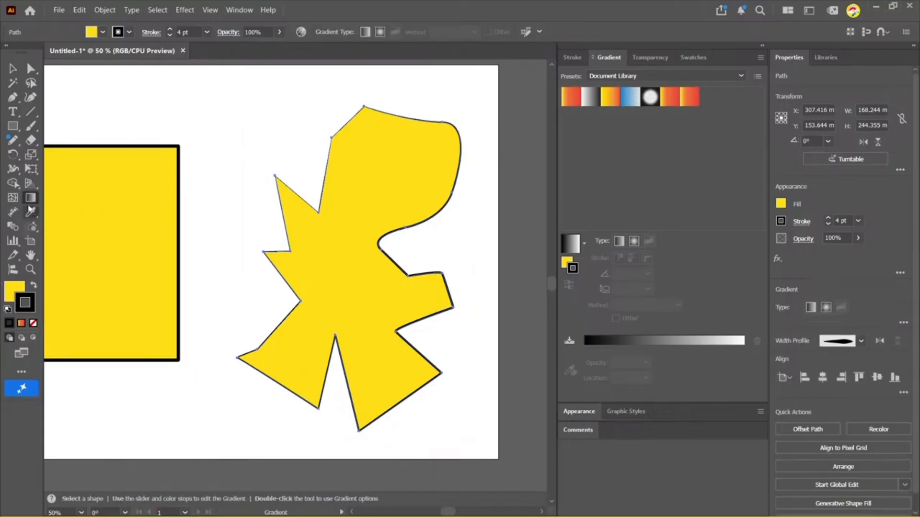
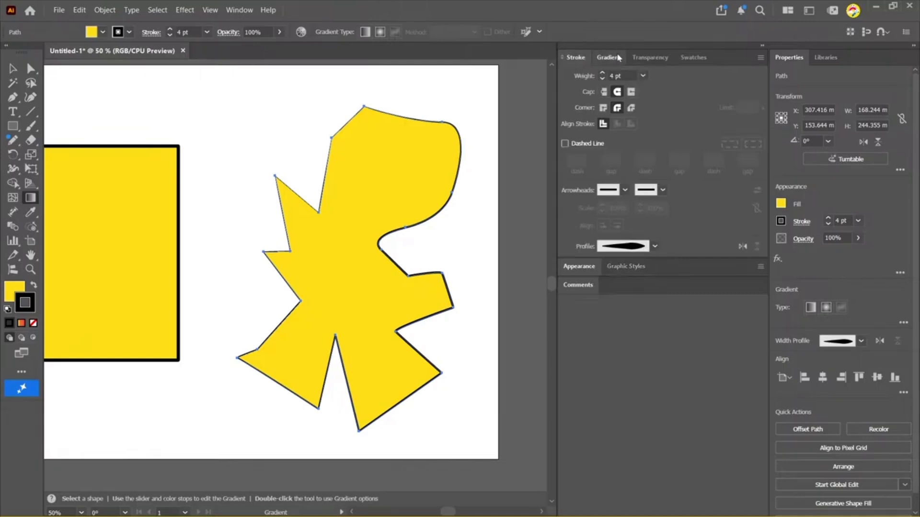
pyautogui.click(607, 57)
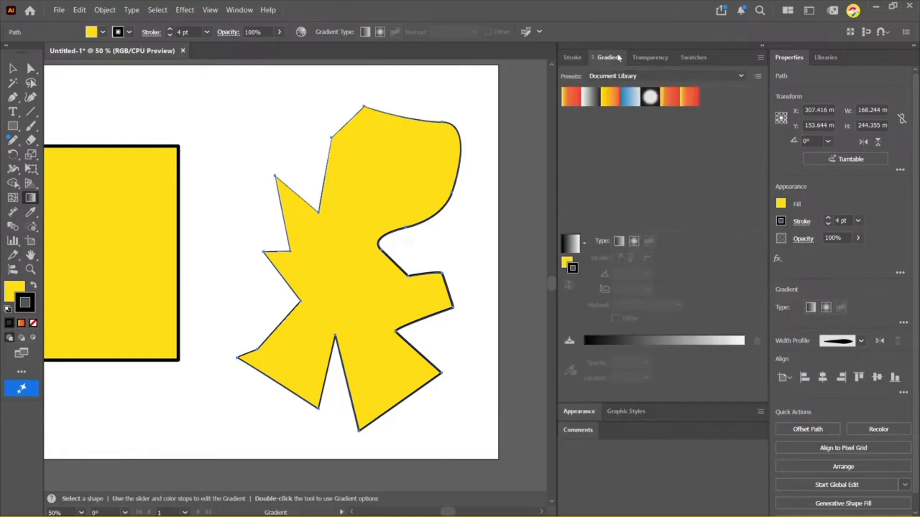
pyautogui.click(13, 69)
pyautogui.click(454, 91)
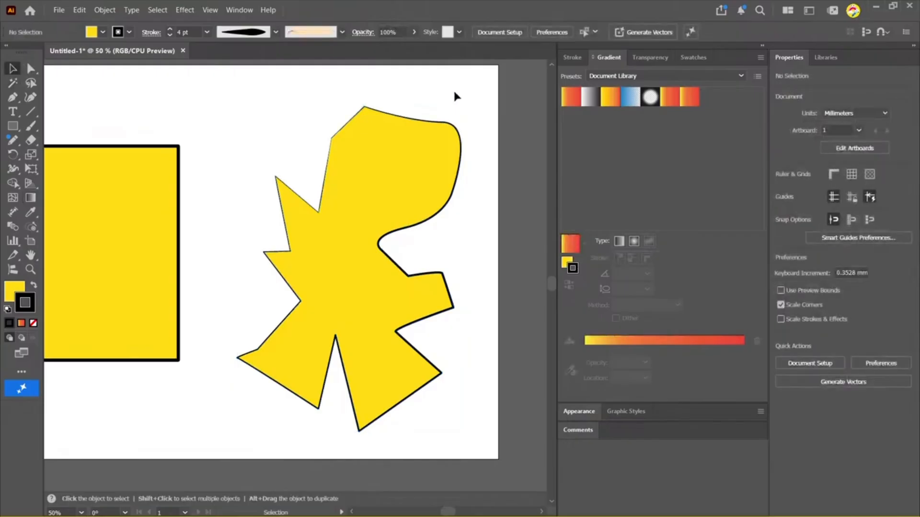
# Try a yellow-to-red gradient preset on the irregular shape's stroke, and restore the solid black stroke
pyautogui.moveTo(442, 88); pyautogui.dragTo(383, 156)
pyautogui.click(606, 100)
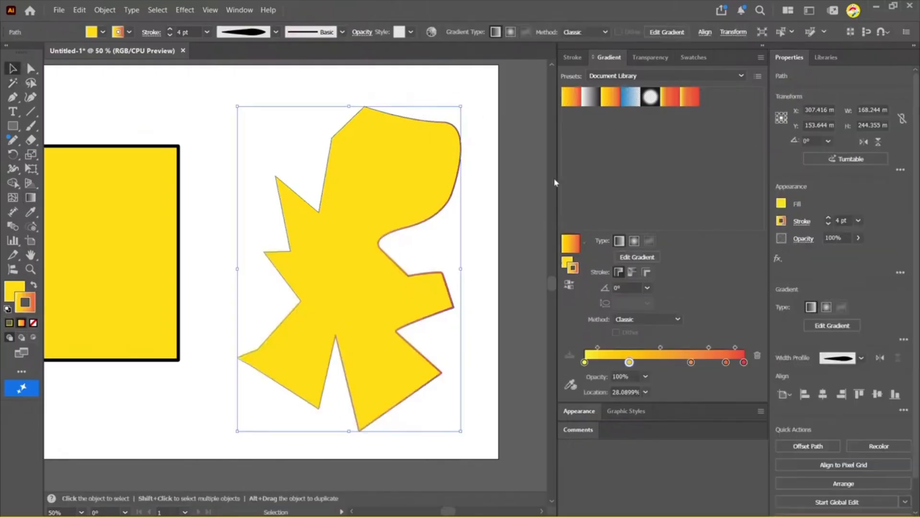
pyautogui.click(9, 323)
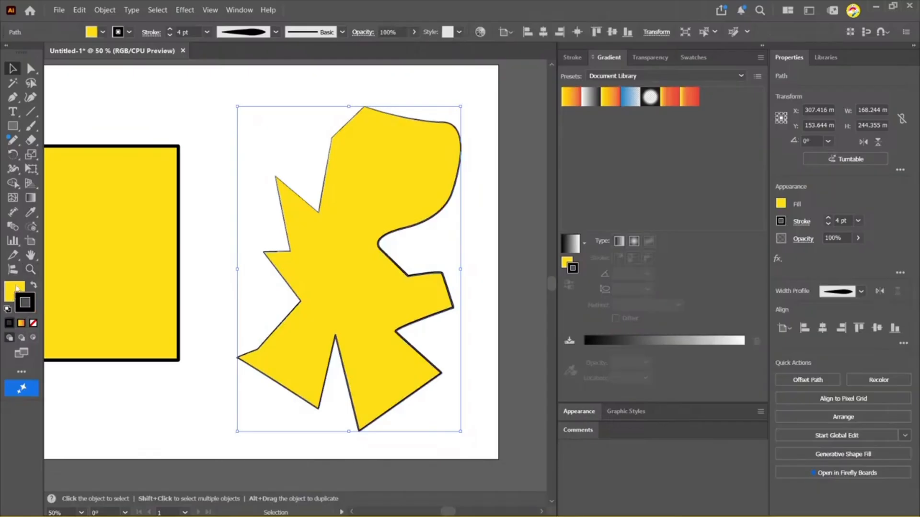
# Fill the irregular shape with the yellow-to-red gradient preset and remove the gradient's second color stop
pyautogui.click(16, 288)
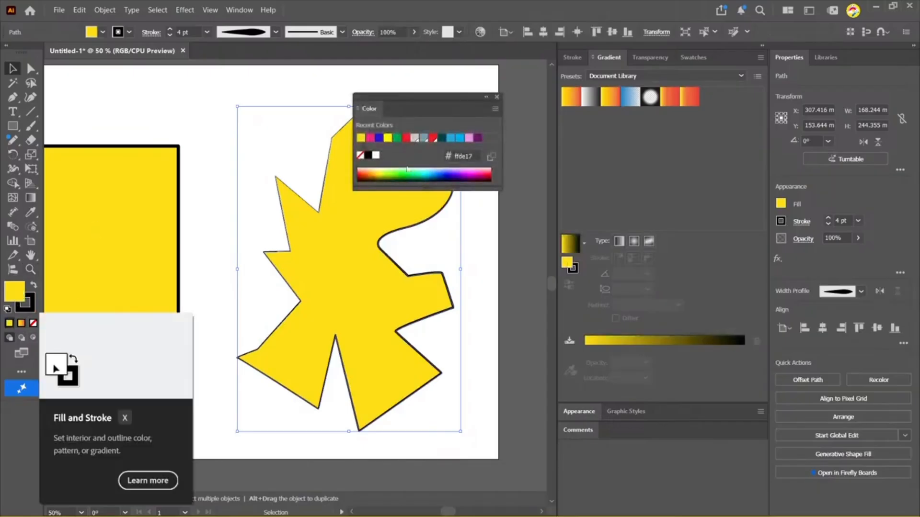
pyautogui.click(496, 97)
pyautogui.moveTo(312, 81); pyautogui.dragTo(419, 187)
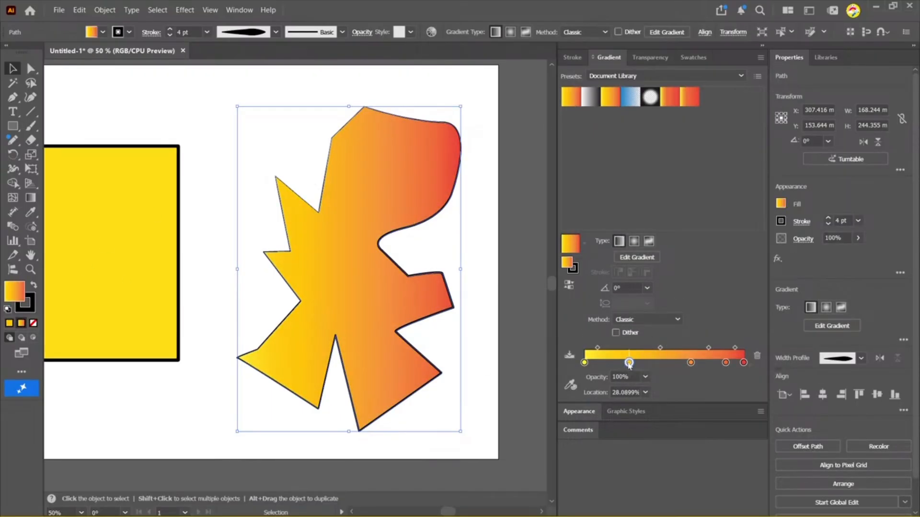
pyautogui.moveTo(629, 364); pyautogui.dragTo(640, 400)
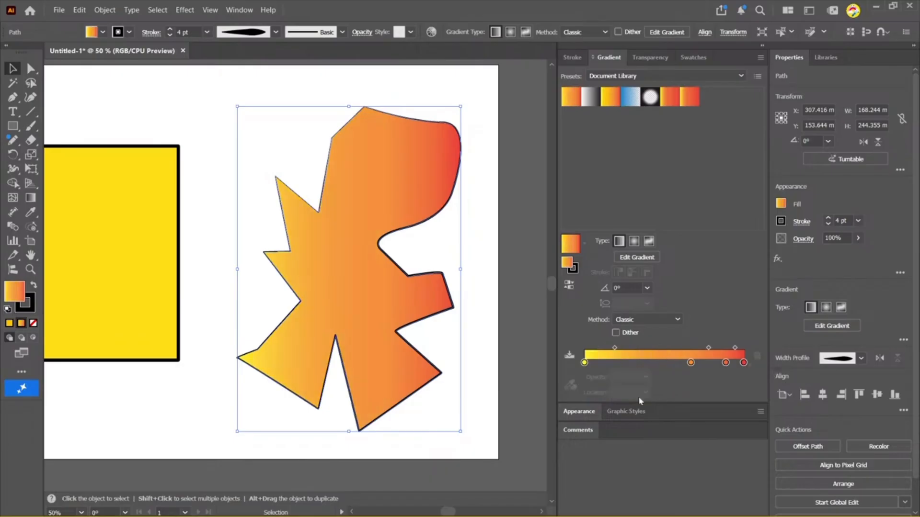
# Add a color stop at 21% on the irregular shape's gradient and show its color values in CMYK
pyautogui.click(618, 363)
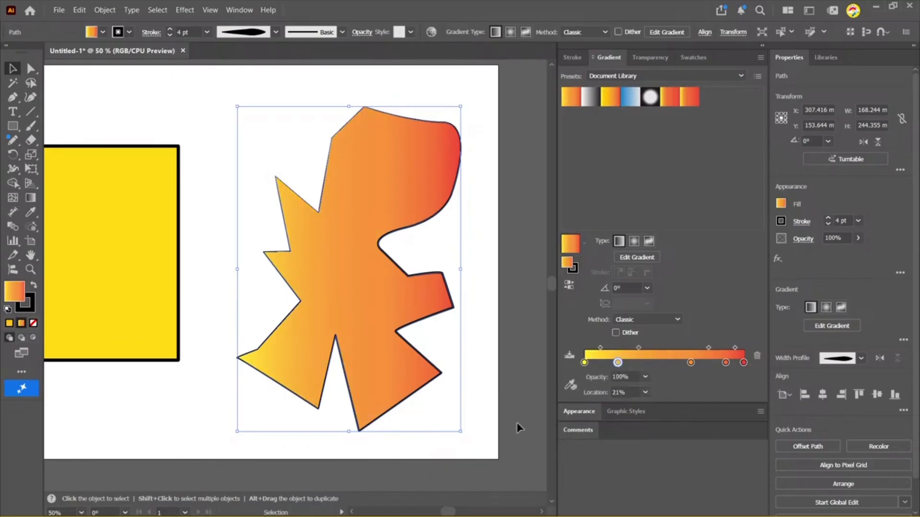
pyautogui.doubleClick(617, 363)
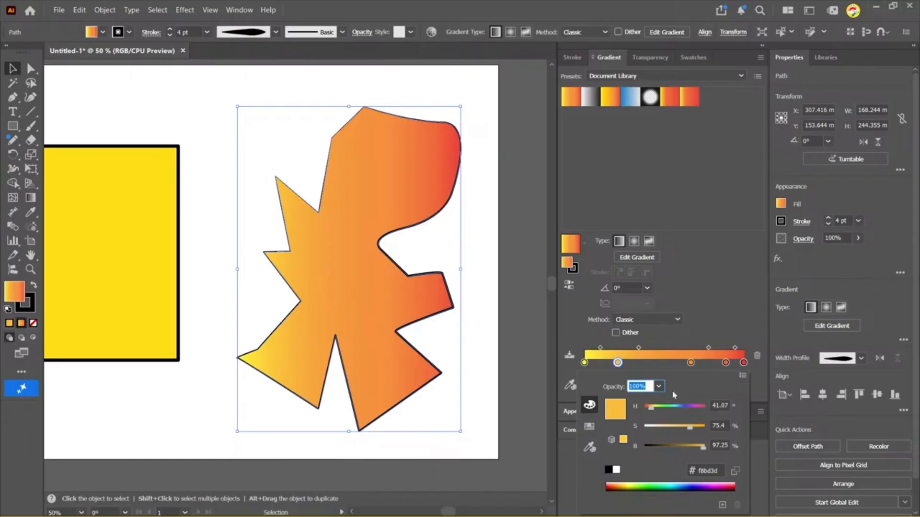
pyautogui.click(742, 375)
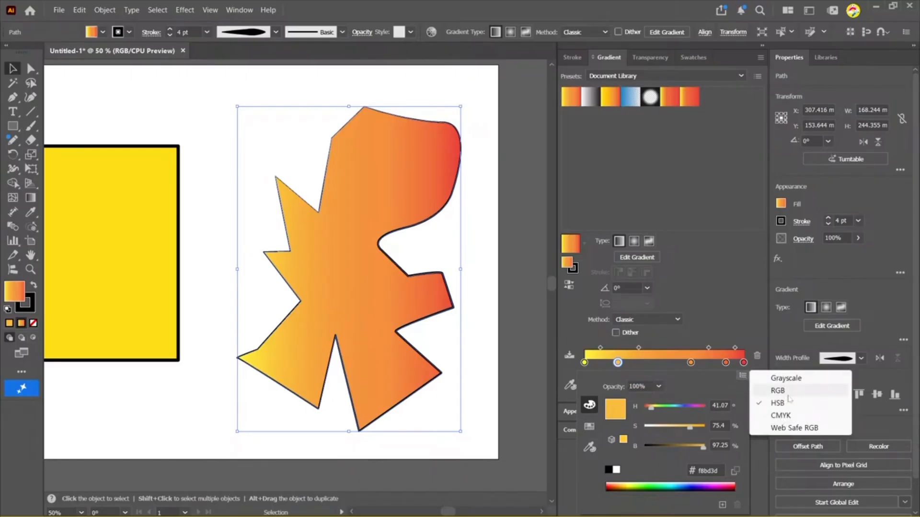
pyautogui.click(786, 416)
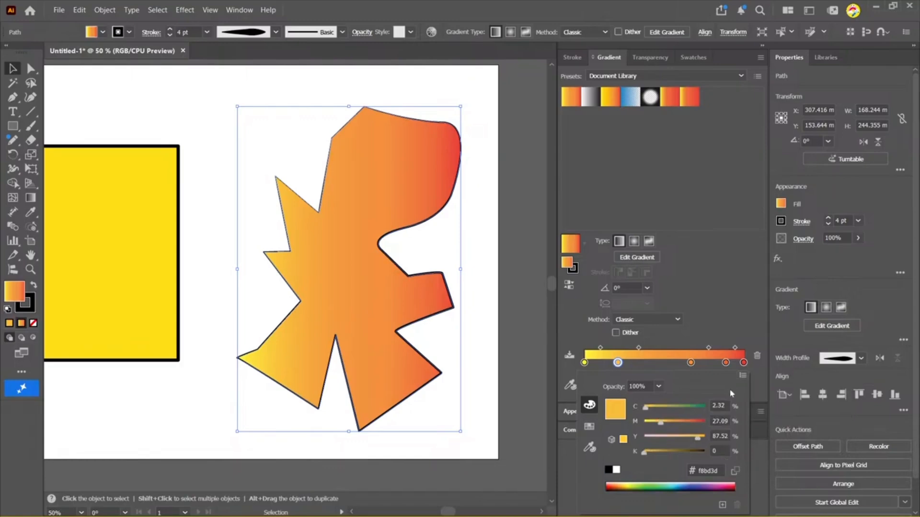
pyautogui.click(716, 405)
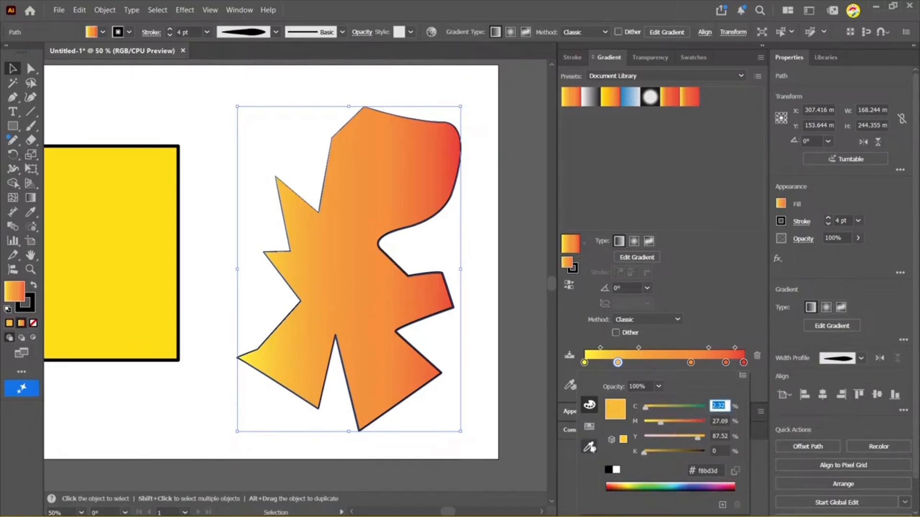
# Sample the rectangle's yellow for the 21% stop, try green and blue swatches, and settle on an orange swatch
pyautogui.click(589, 447)
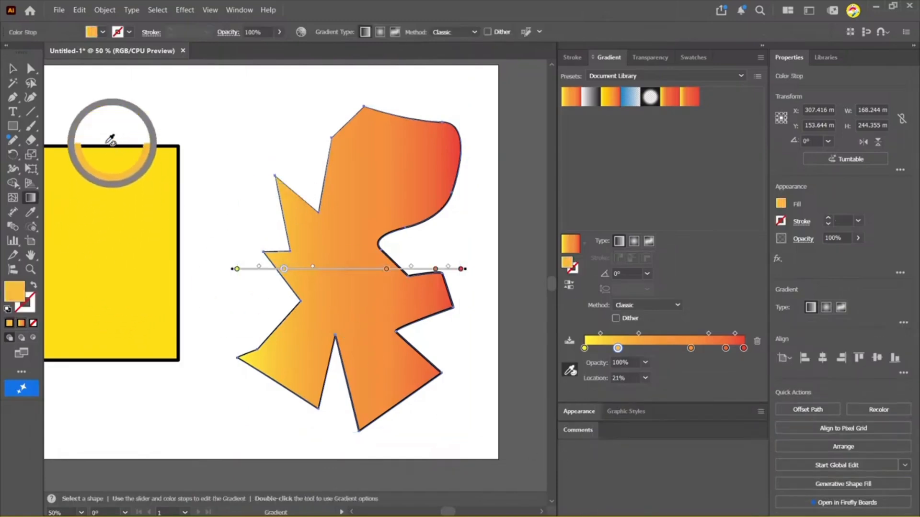
pyautogui.click(120, 190)
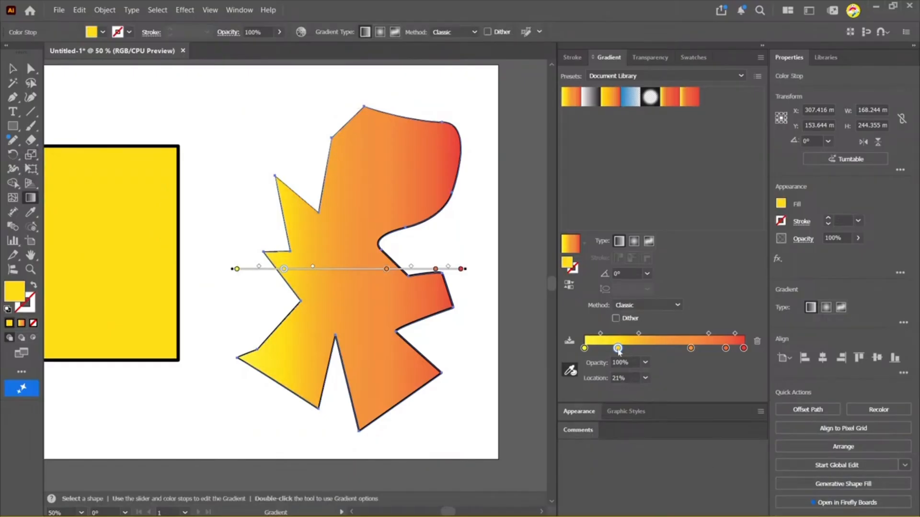
pyautogui.doubleClick(618, 349)
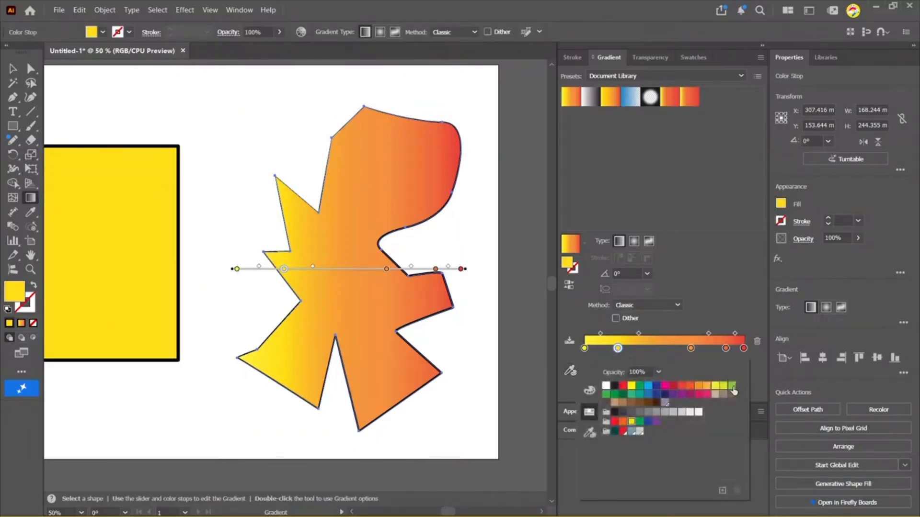
pyautogui.click(732, 386)
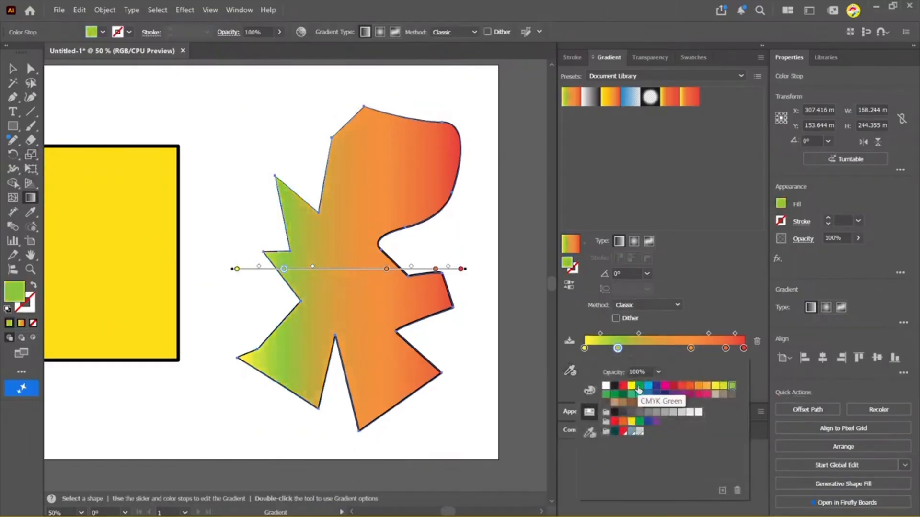
pyautogui.click(650, 387)
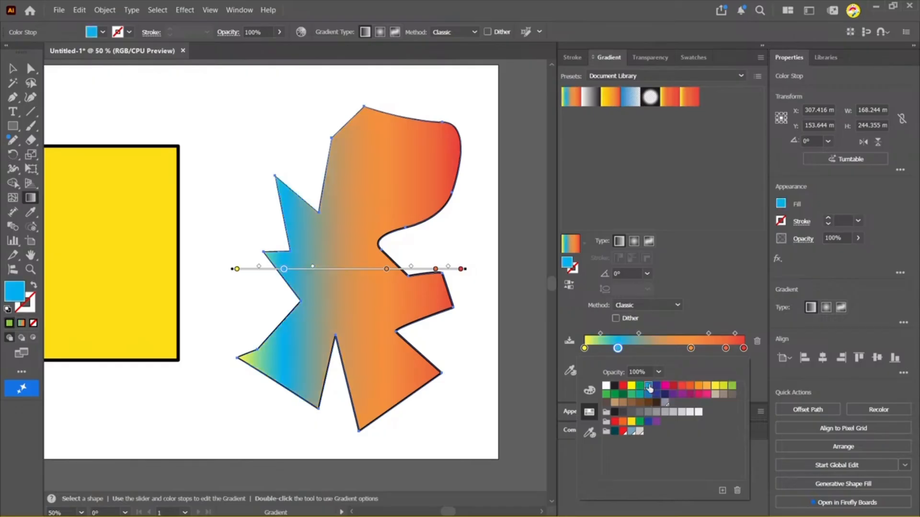
pyautogui.click(732, 393)
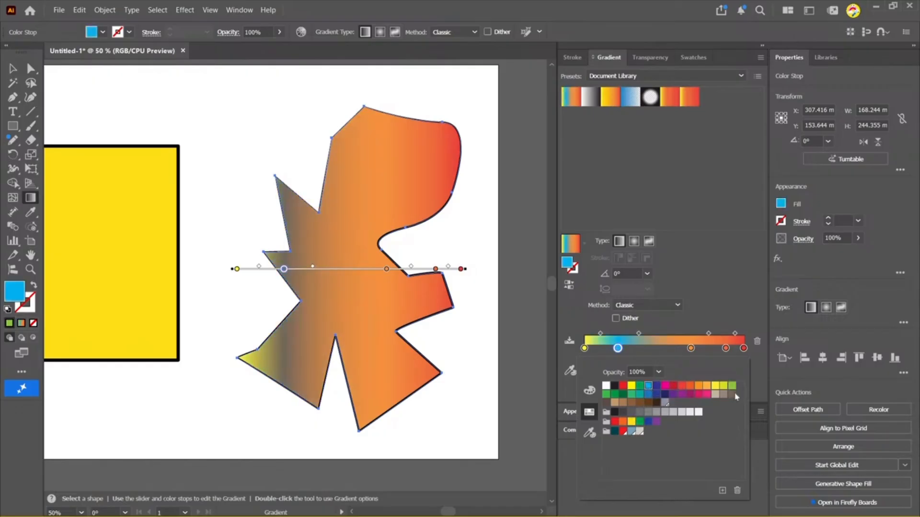
pyautogui.click(699, 385)
pyautogui.click(709, 284)
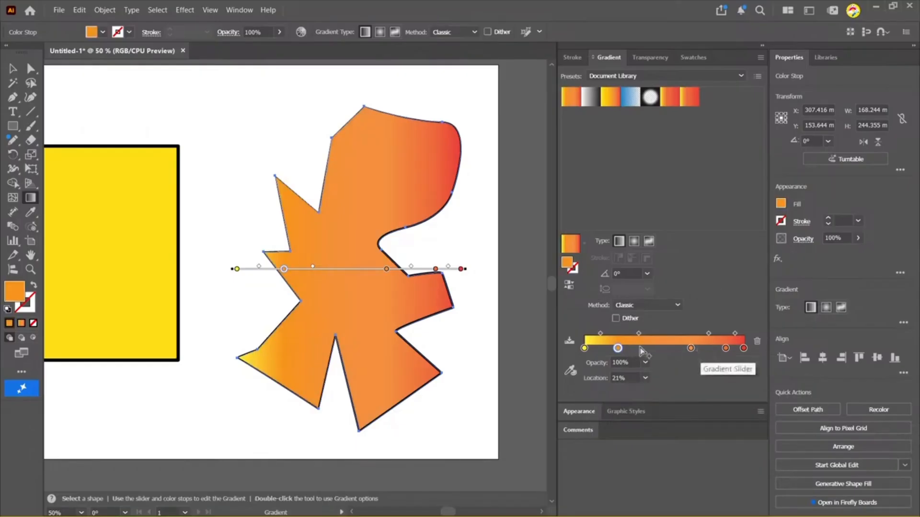
# Add an orange stop and remove the surplus stops, leaving yellow at the start, orange at about 47% and red at about 94%
pyautogui.click(661, 350)
pyautogui.click(193, 224)
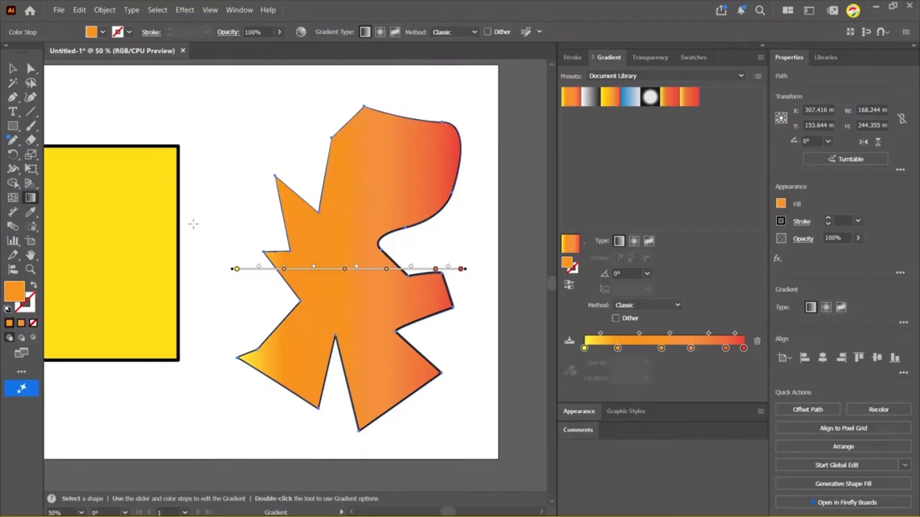
pyautogui.moveTo(618, 348)
pyautogui.mouseDown()
pyautogui.moveTo(635, 348)
pyautogui.moveTo(692, 384)
pyautogui.mouseUp()
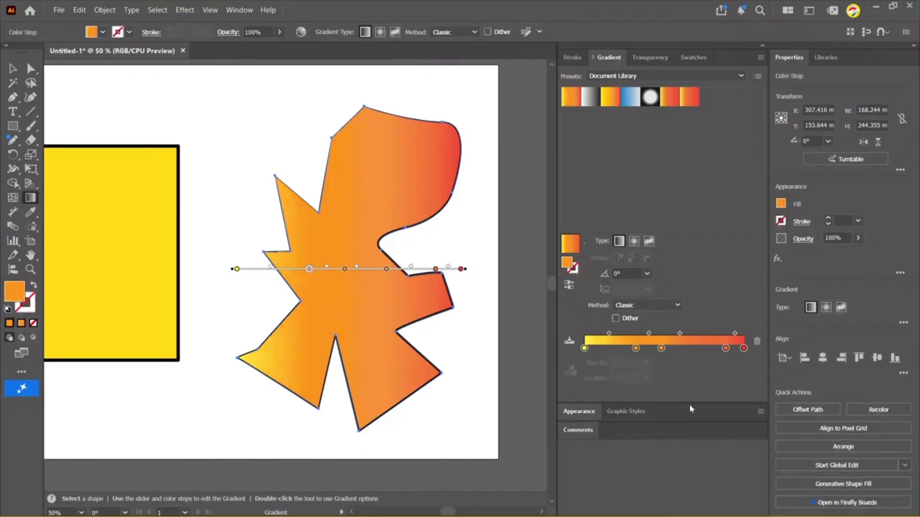
pyautogui.moveTo(725, 348)
pyautogui.mouseDown()
pyautogui.moveTo(719, 417)
pyautogui.moveTo(743, 348)
pyautogui.moveTo(730, 348)
pyautogui.mouseUp()
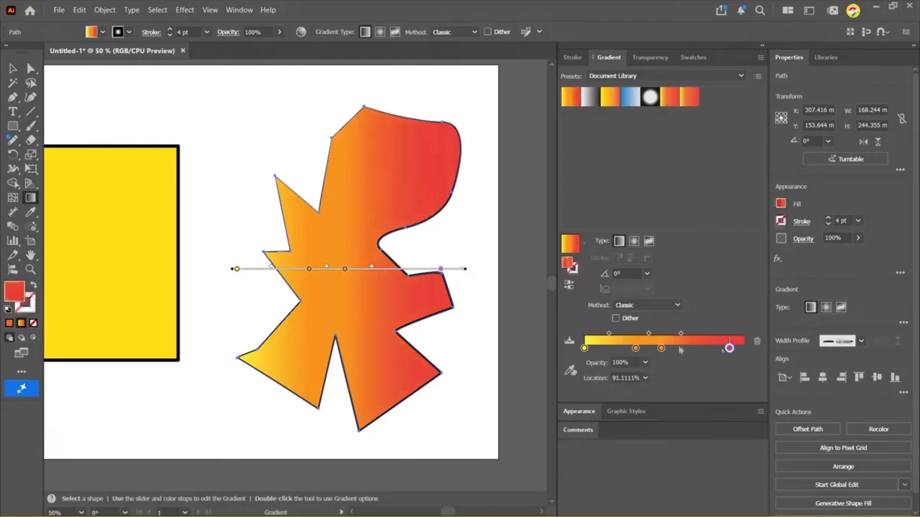
pyautogui.moveTo(661, 348)
pyautogui.mouseDown()
pyautogui.moveTo(690, 351)
pyautogui.moveTo(685, 381)
pyautogui.moveTo(636, 350)
pyautogui.moveTo(648, 350)
pyautogui.mouseUp()
pyautogui.moveTo(730, 349); pyautogui.dragTo(734, 349)
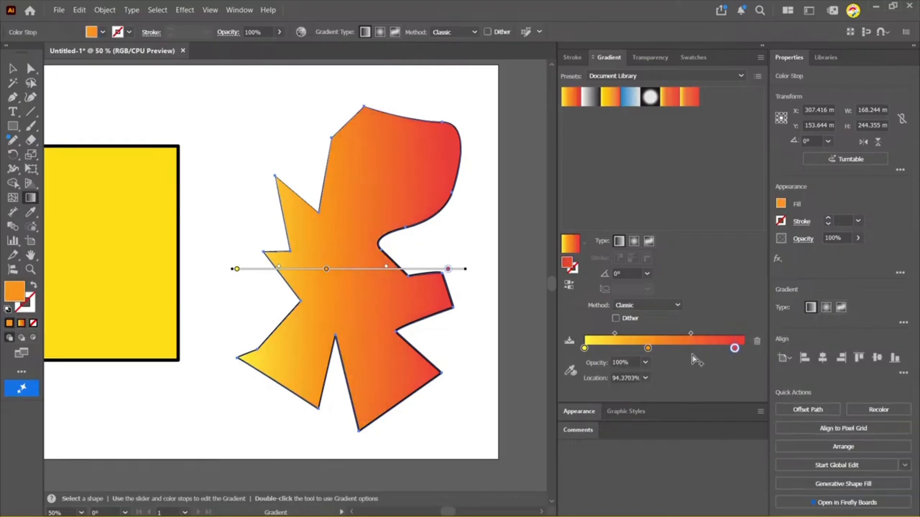
pyautogui.moveTo(650, 349); pyautogui.dragTo(659, 349)
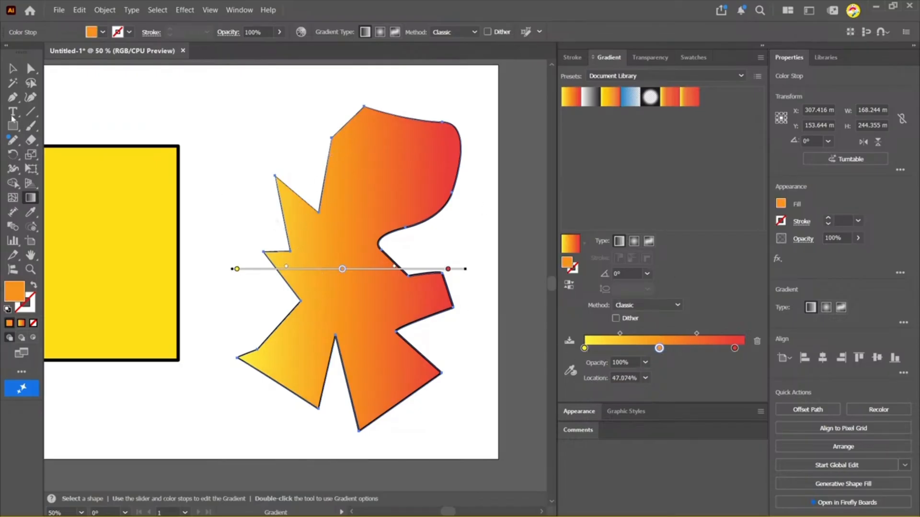
# Try the radial gradient type on the irregular shape's fill, and switch it to a freeform gradient
pyautogui.click(12, 68)
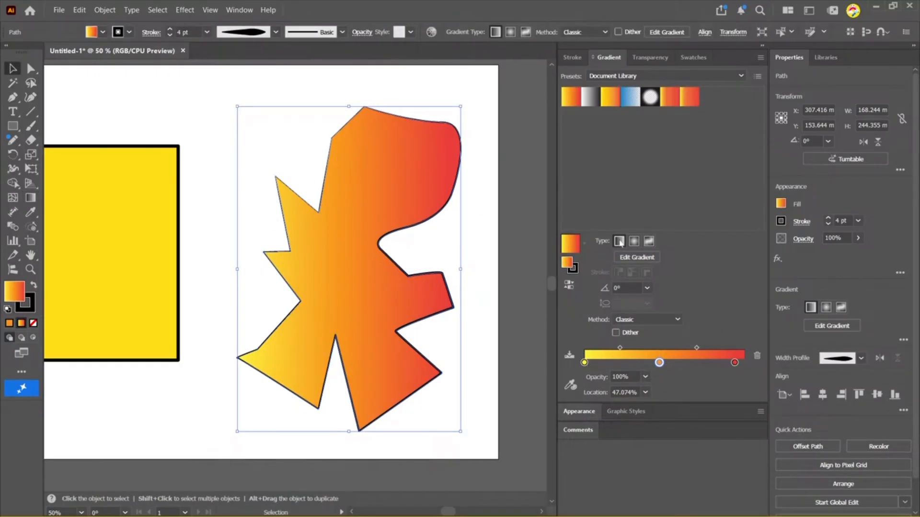
pyautogui.click(634, 241)
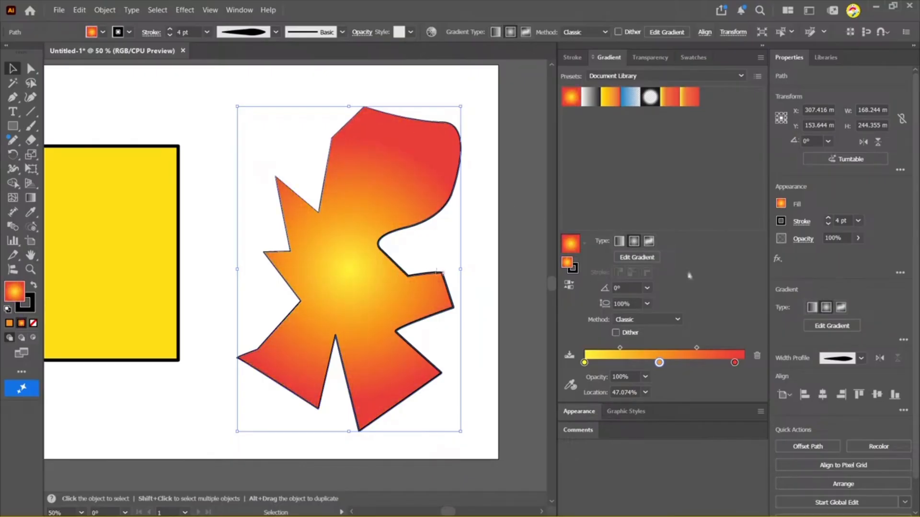
pyautogui.click(647, 242)
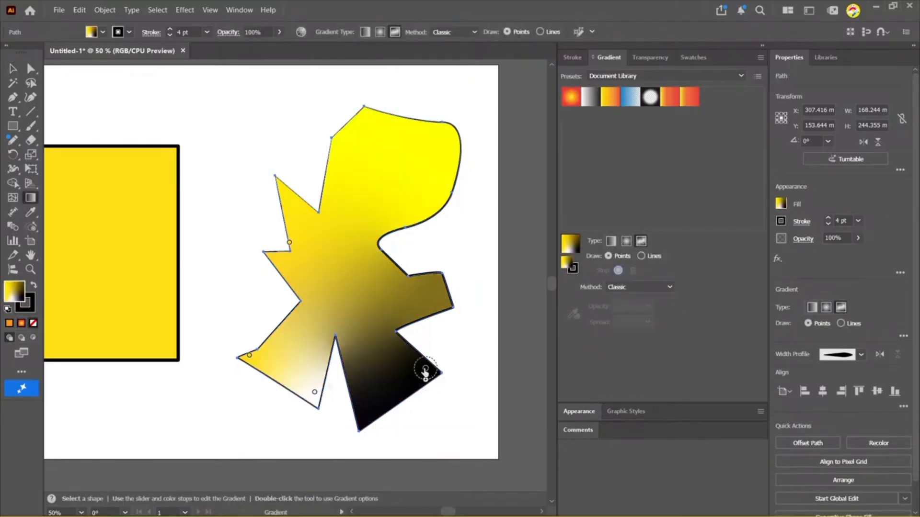
# Recolor the black freeform gradient point in the shape's lower-right corner to ff4e00
pyautogui.click(425, 370)
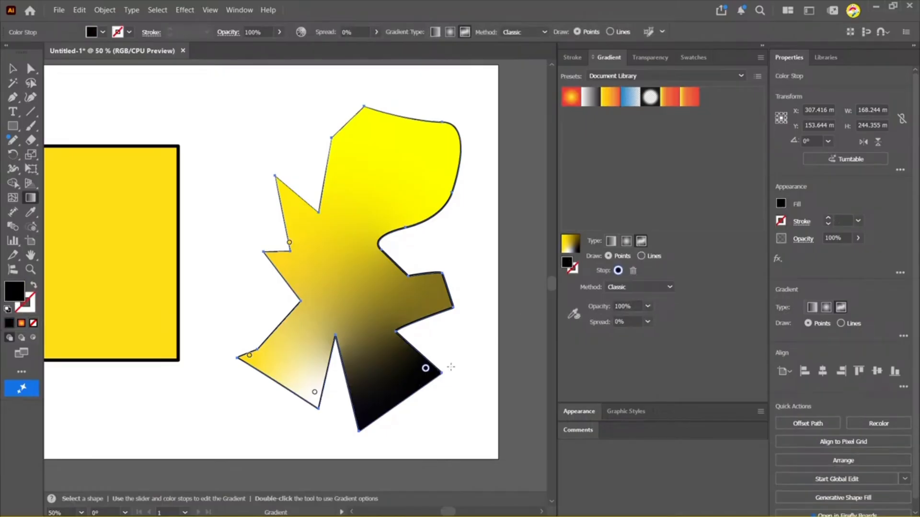
pyautogui.doubleClick(566, 263)
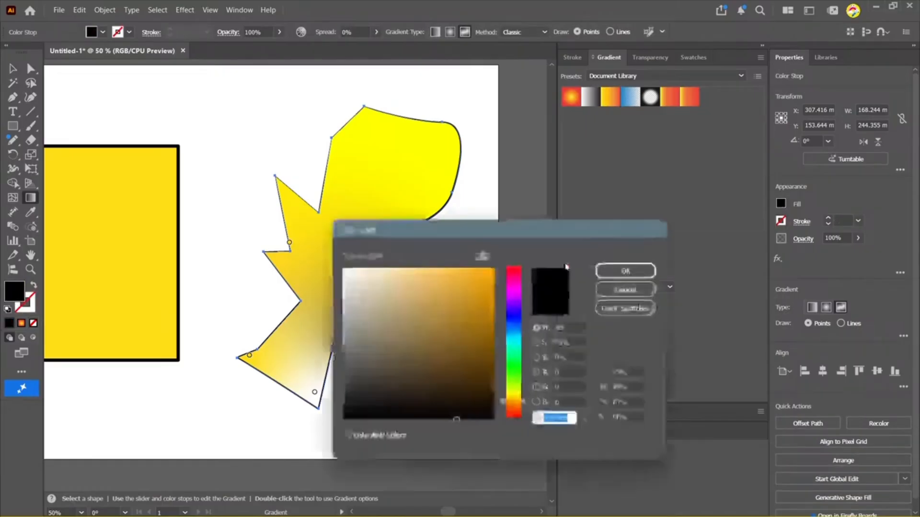
pyautogui.write('ff4e00')
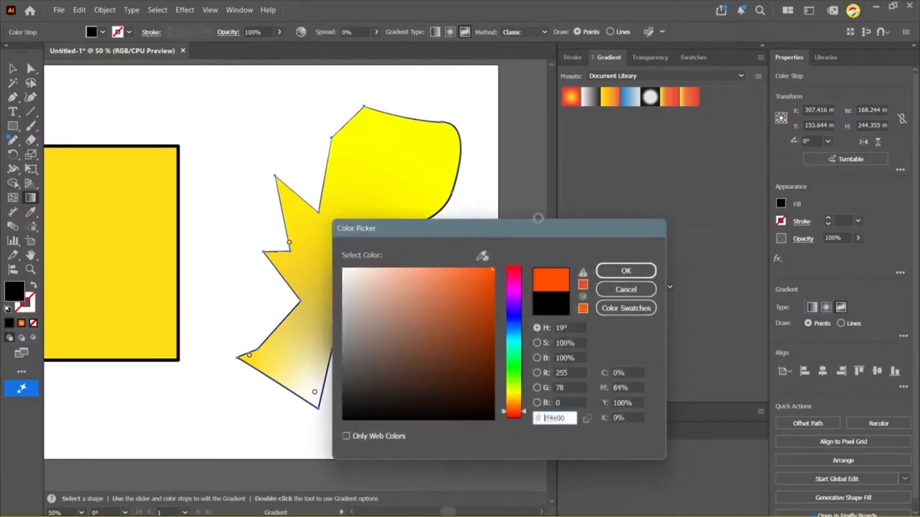
pyautogui.click(621, 272)
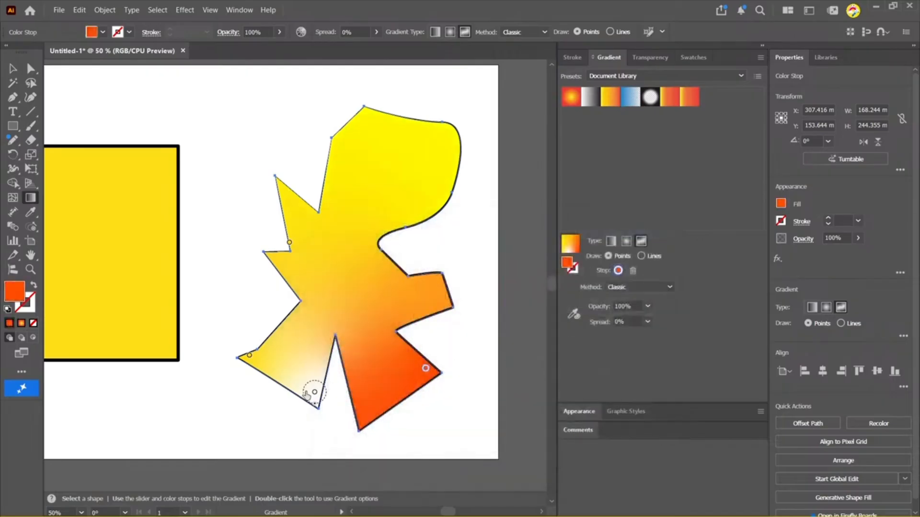
# Move the white gradient point to the shape's center and add a yellow fff200 point in its upper-right part
pyautogui.moveTo(315, 393); pyautogui.dragTo(348, 270)
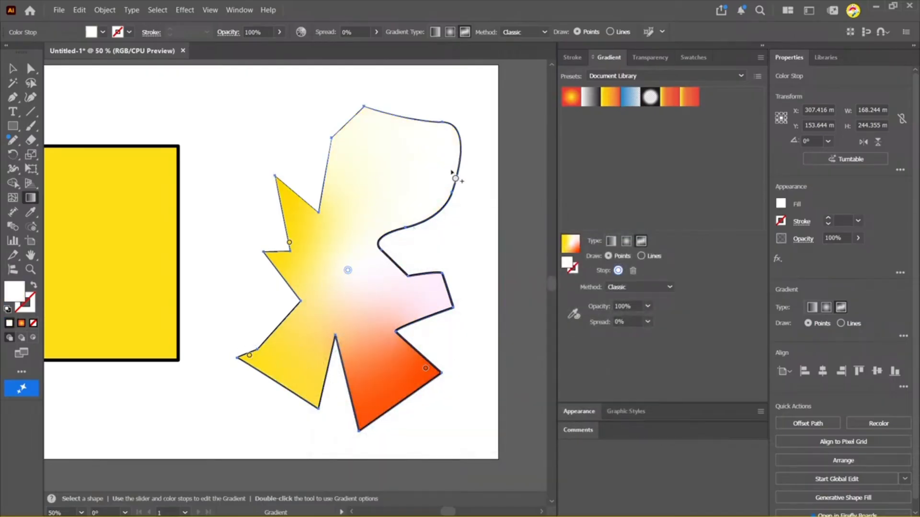
pyautogui.click(437, 142)
pyautogui.doubleClick(437, 142)
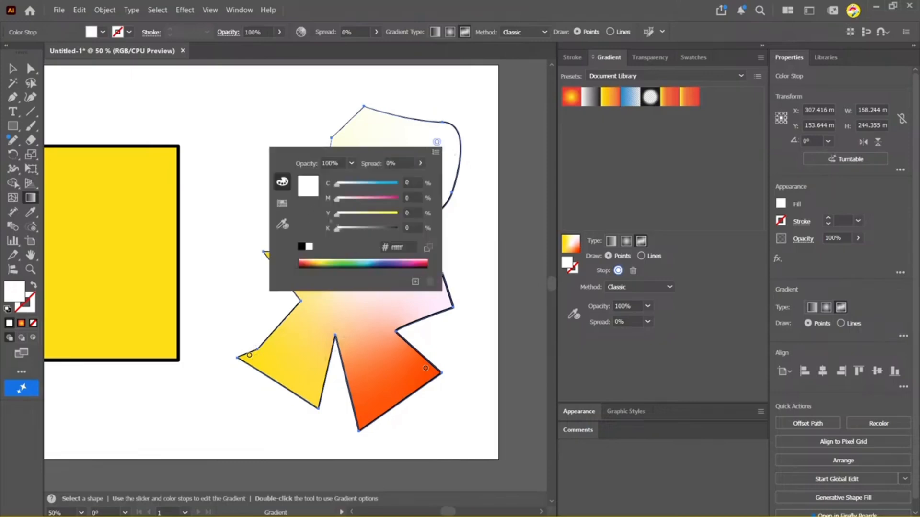
pyautogui.moveTo(338, 216); pyautogui.dragTo(473, 176)
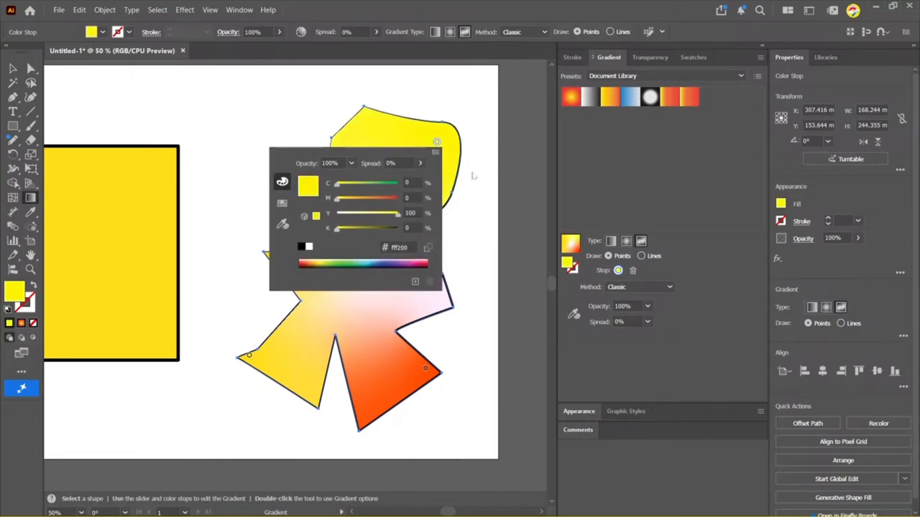
pyautogui.click(436, 154)
pyautogui.click(528, 114)
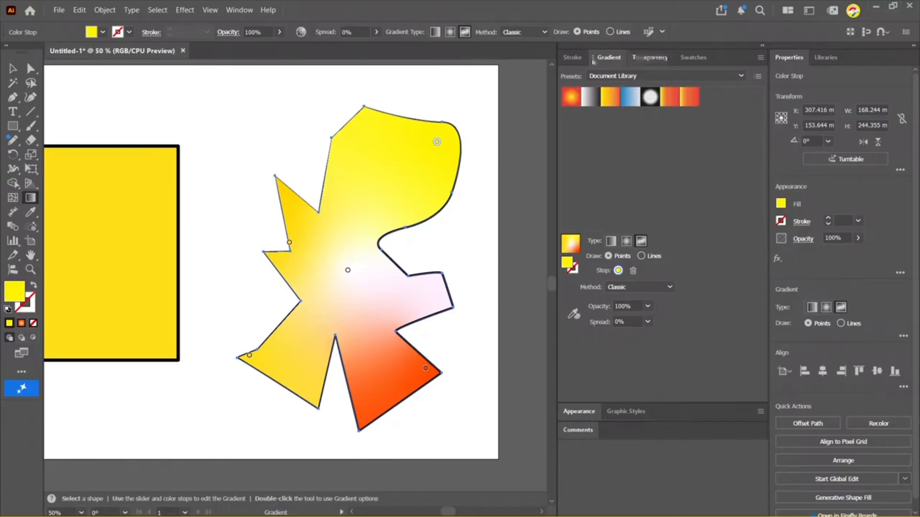
# Replace the irregular shape's freeform gradient with a solid yellow fill and deselect it
pyautogui.press('v')
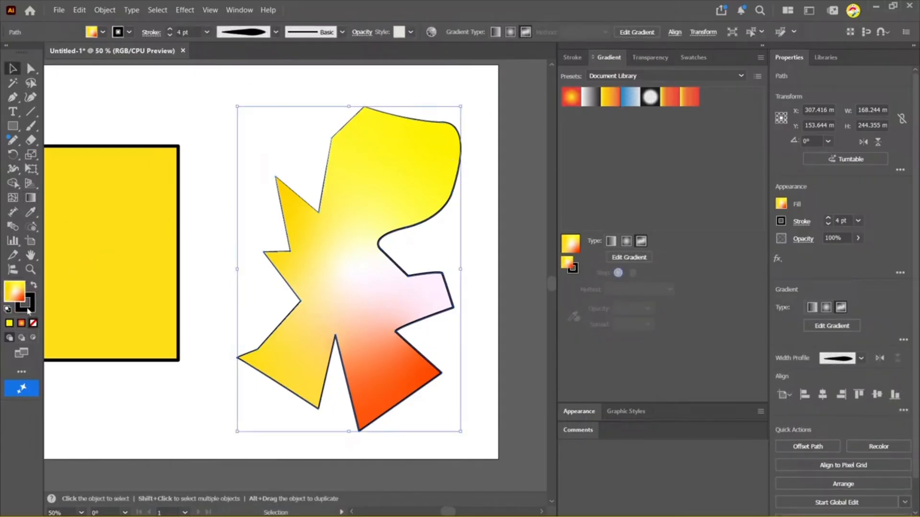
pyautogui.click(9, 323)
pyautogui.click(224, 165)
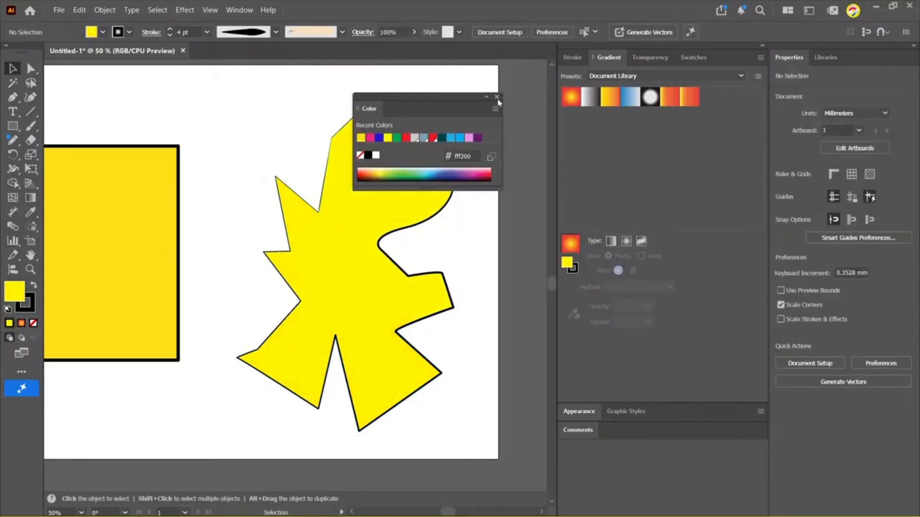
# Show the transparency settings, paste an overlapping copy of the yellow irregular shape, and select the copy
pyautogui.click(660, 58)
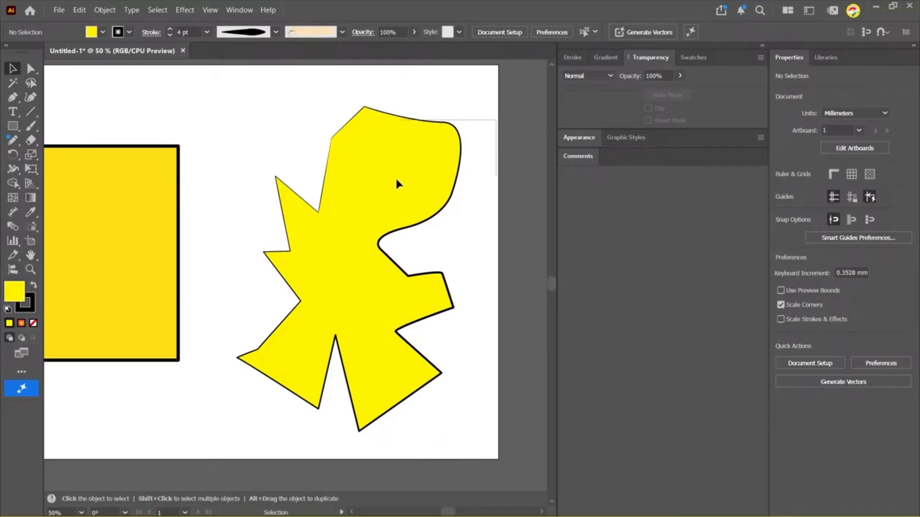
pyautogui.click(347, 264)
pyautogui.press('a')
pyautogui.hotkey('ctrl', 'c')
pyautogui.hotkey('ctrl', 'v')
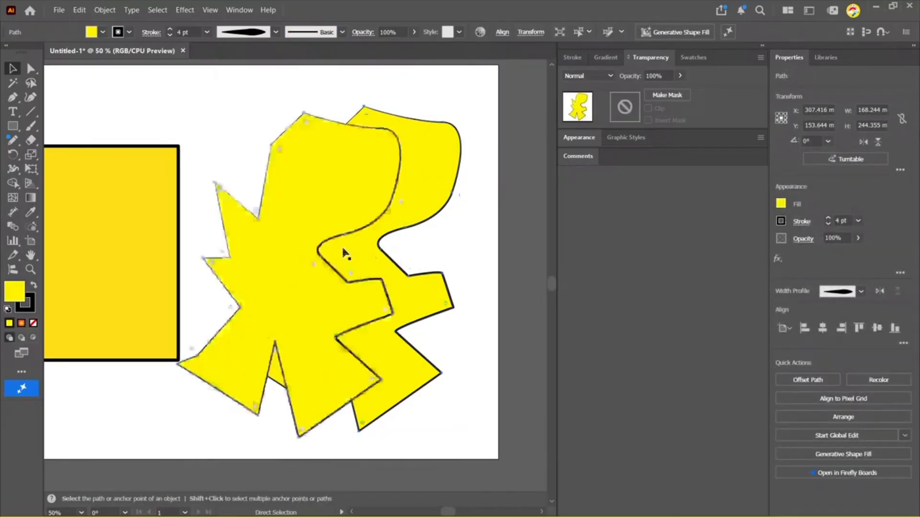
pyautogui.click(501, 135)
pyautogui.click(376, 176)
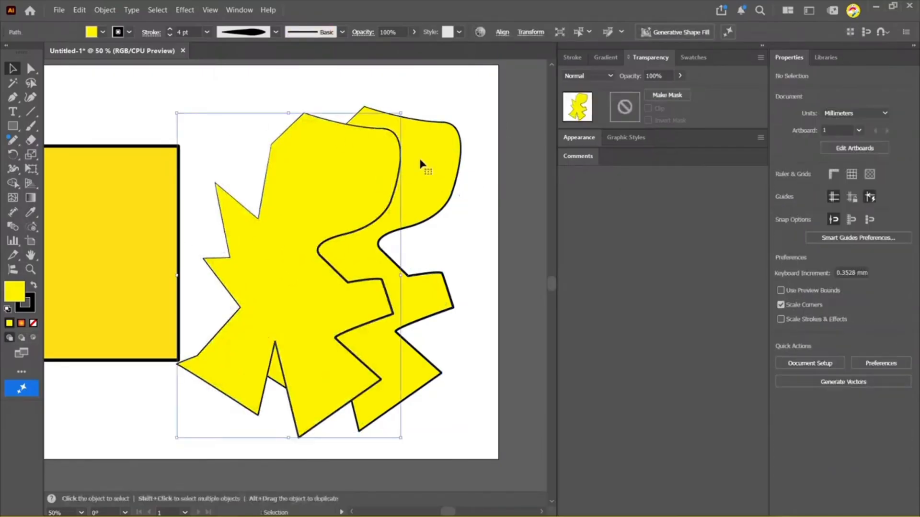
# Set the copied shape's fill color to orange ff8500
pyautogui.doubleClick(13, 292)
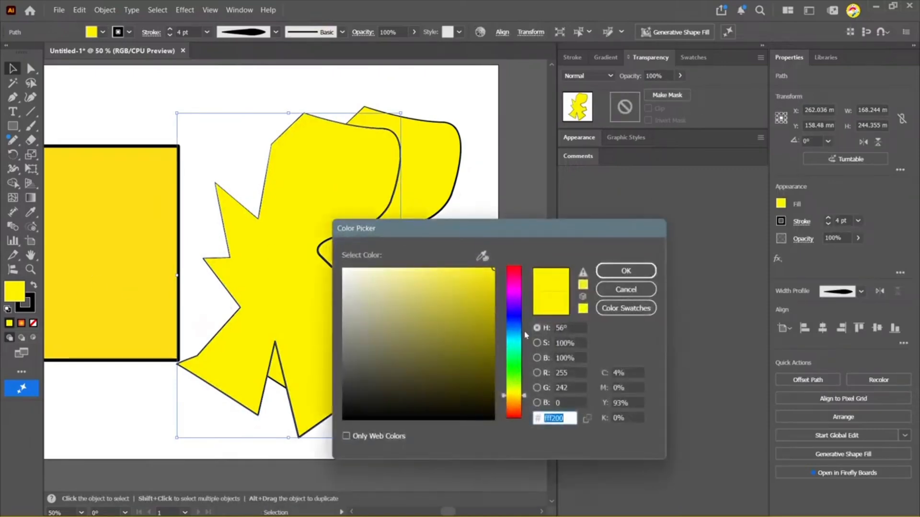
pyautogui.click(513, 407)
pyautogui.click(626, 271)
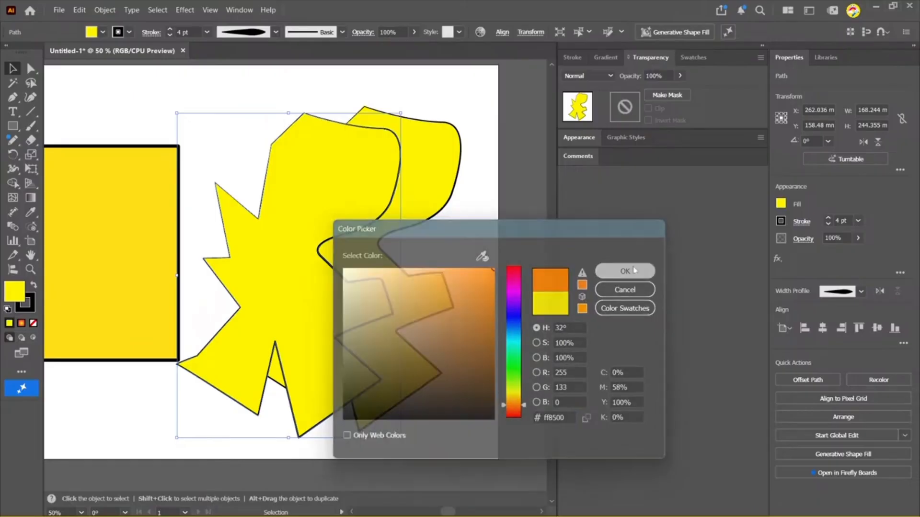
pyautogui.click(461, 135)
pyautogui.click(343, 183)
pyautogui.click(656, 76)
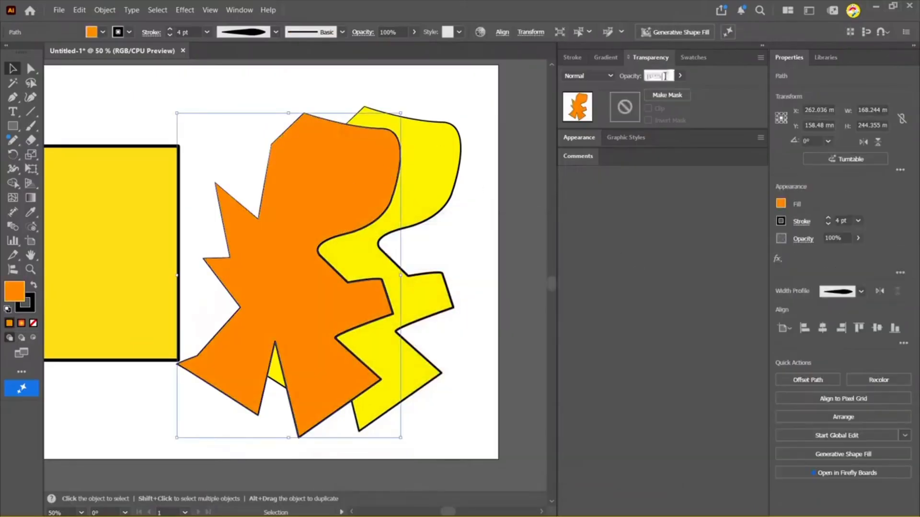
pyautogui.write('10')
pyautogui.press('Return')
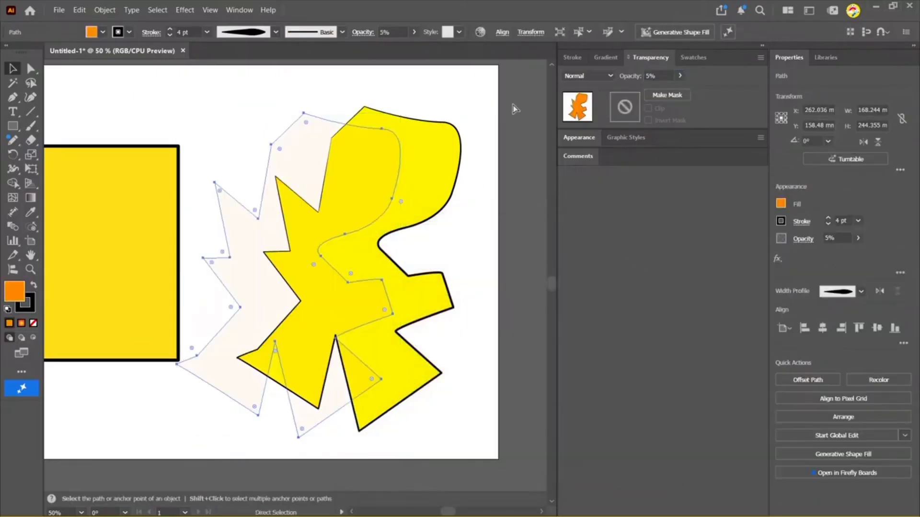
pyautogui.hotkey('ctrl', 'z')
# Set the orange shape's opacity to 50% and deselect it
pyautogui.click(659, 76)
pyautogui.write('50')
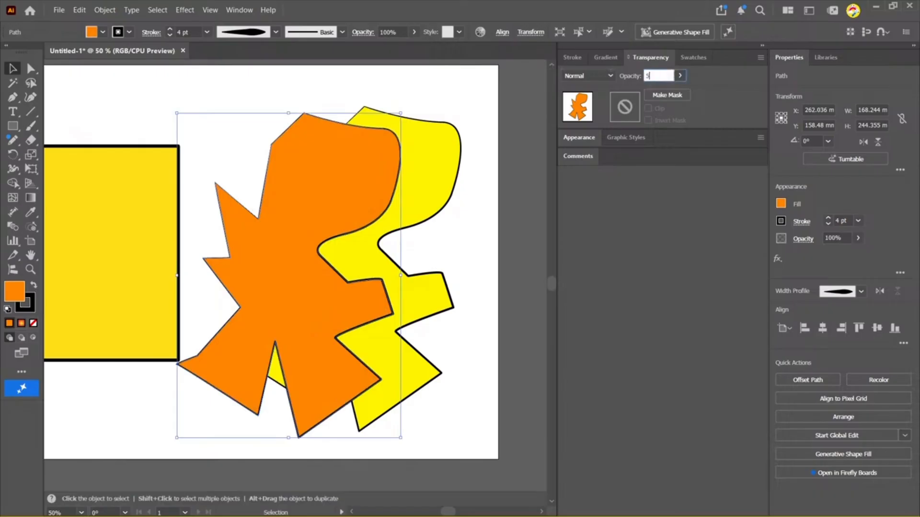
pyautogui.press('Return')
pyautogui.click(494, 268)
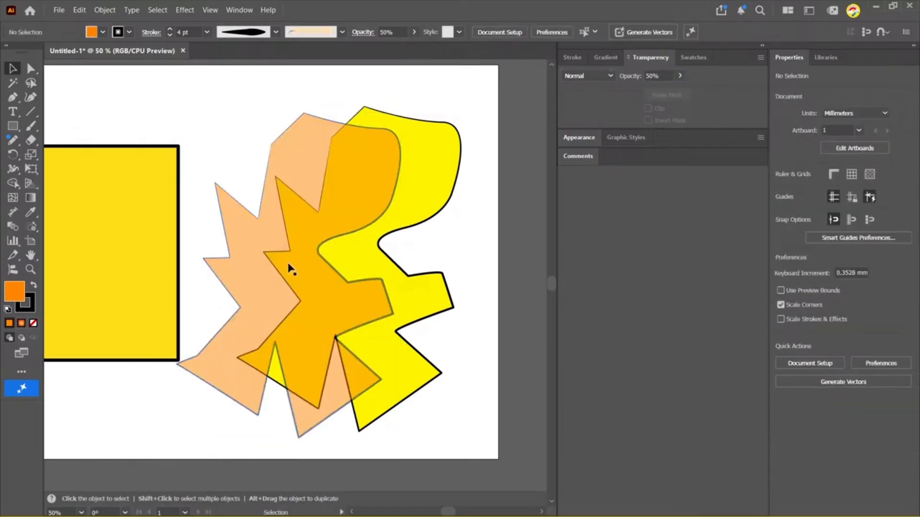
# Delete the yellow rectangle beside the two overlapping irregular shapes
pyautogui.scroll(-1, 369, 295)
pyautogui.click(210, 210)
pyautogui.press('Delete')
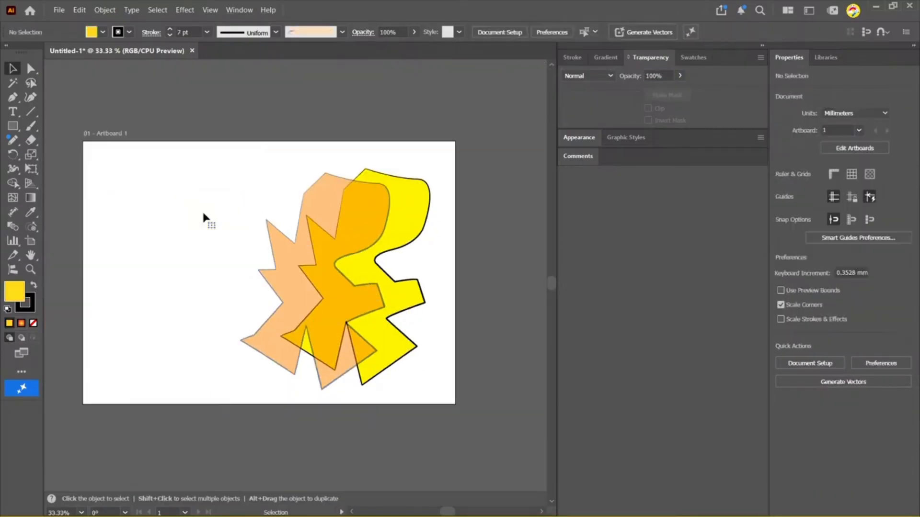
# Duplicate the semi-transparent orange shape about 57 mm to its left, fill the copy with green 19ff00, and deselect it
pyautogui.scroll(1, 203, 212)
pyautogui.scroll(-2, 203, 213)
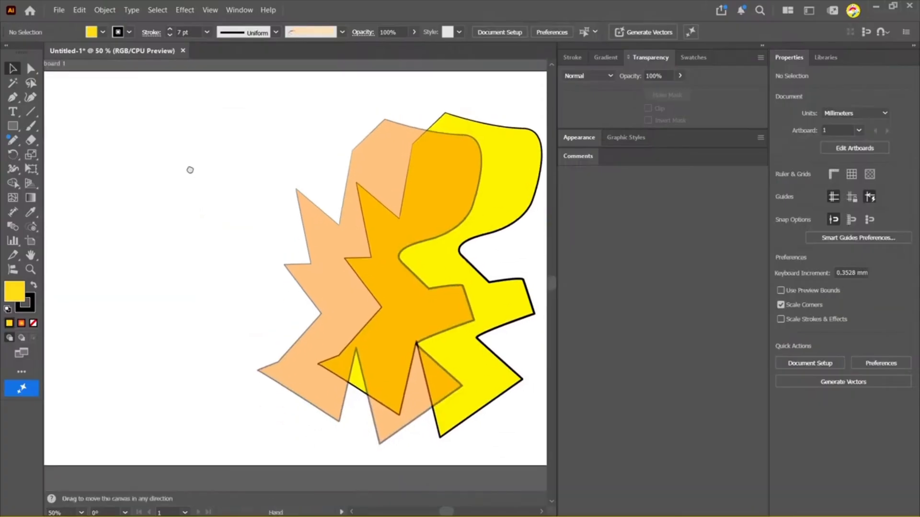
pyautogui.moveTo(407, 187); pyautogui.dragTo(344, 188)
pyautogui.doubleClick(16, 291)
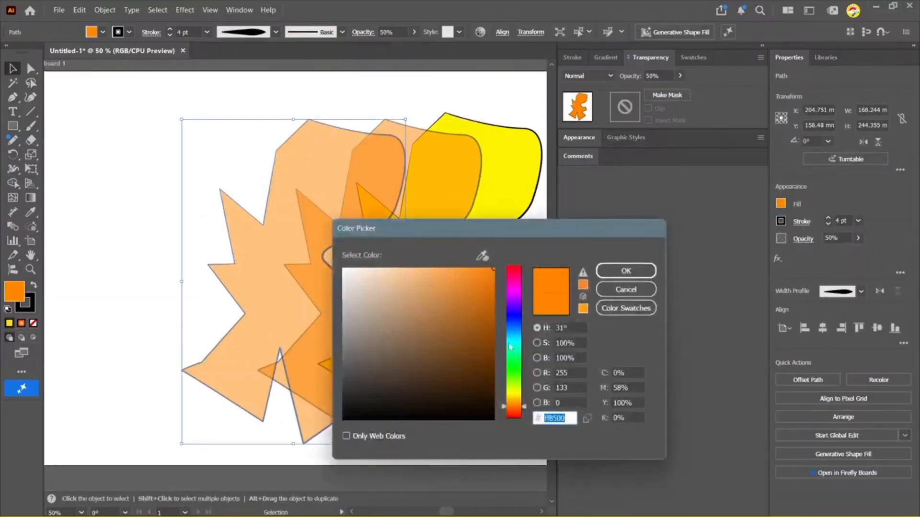
pyautogui.click(516, 372)
pyautogui.click(625, 270)
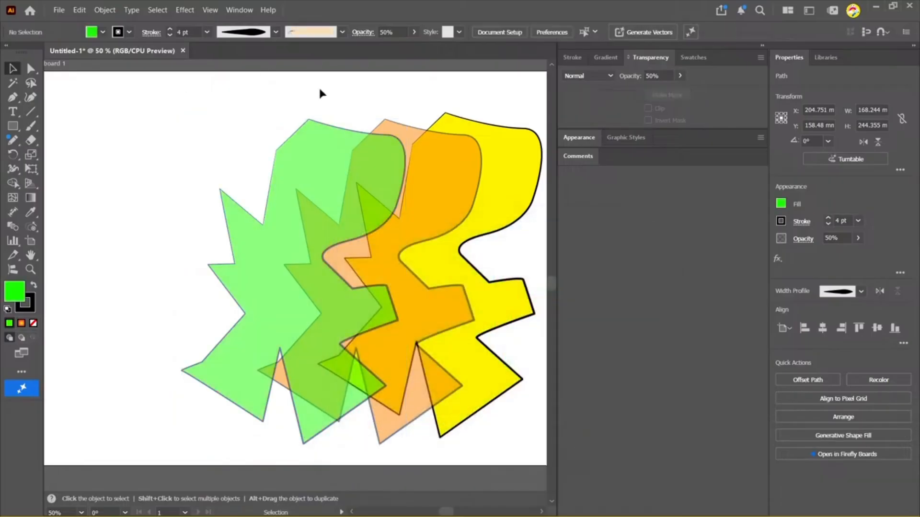
pyautogui.click(318, 85)
pyautogui.moveTo(335, 94); pyautogui.dragTo(296, 122)
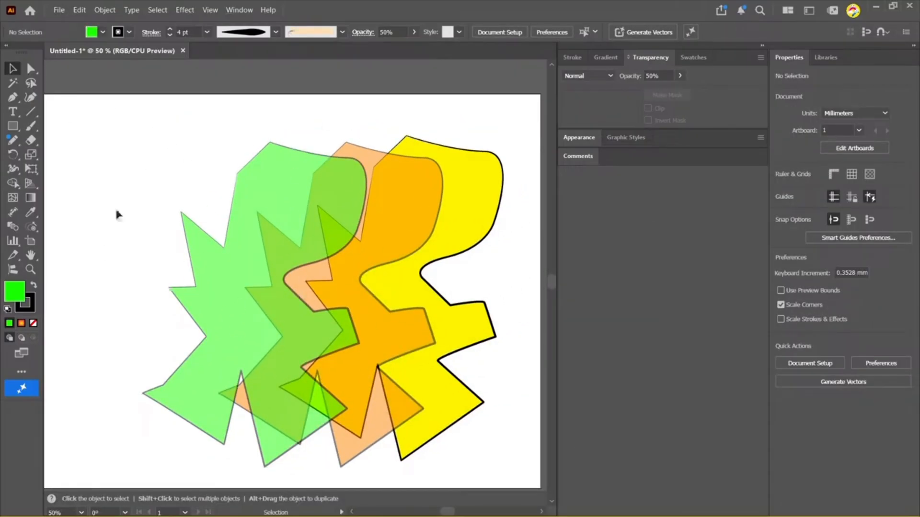
# Select the green, orange and yellow irregular shapes together and delete them
pyautogui.scroll(-1, 364, 288)
pyautogui.moveTo(254, 178); pyautogui.dragTo(503, 273)
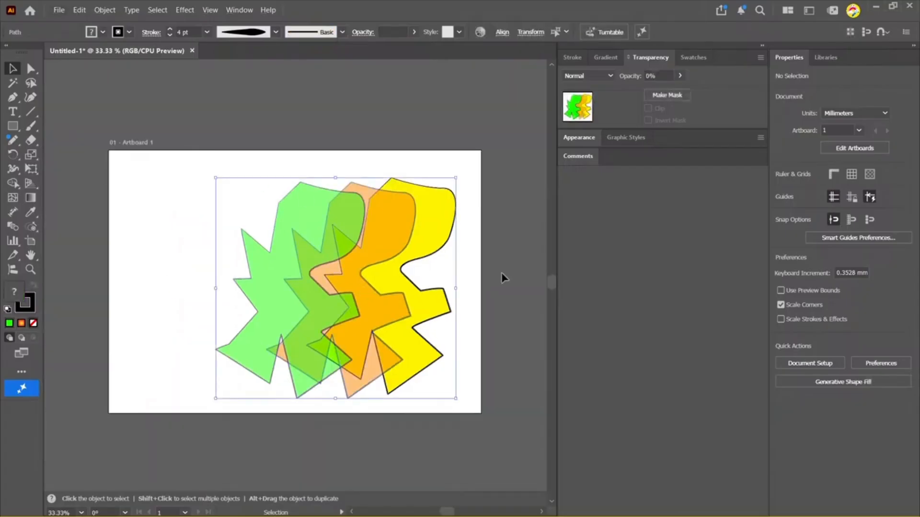
pyautogui.press('Delete')
# Draw a green circle about 79 mm in diameter and duplicate it into a horizontal row of five overlapping circles about 60 mm apart
pyautogui.click(13, 125)
pyautogui.click(53, 155)
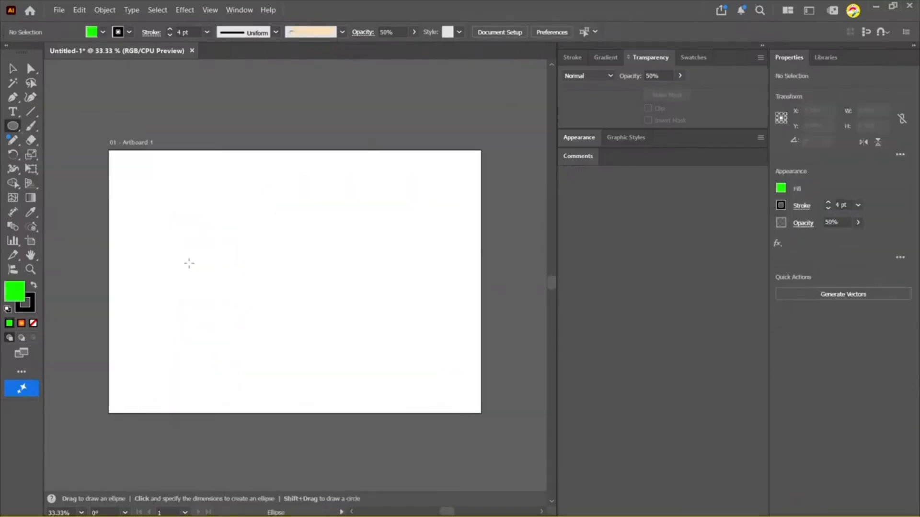
pyautogui.moveTo(188, 263); pyautogui.dragTo(243, 254)
pyautogui.press('v')
pyautogui.hotkey('ctrl', 'd')
pyautogui.hotkey('ctrl', 'd')
pyautogui.hotkey('ctrl', 'd')
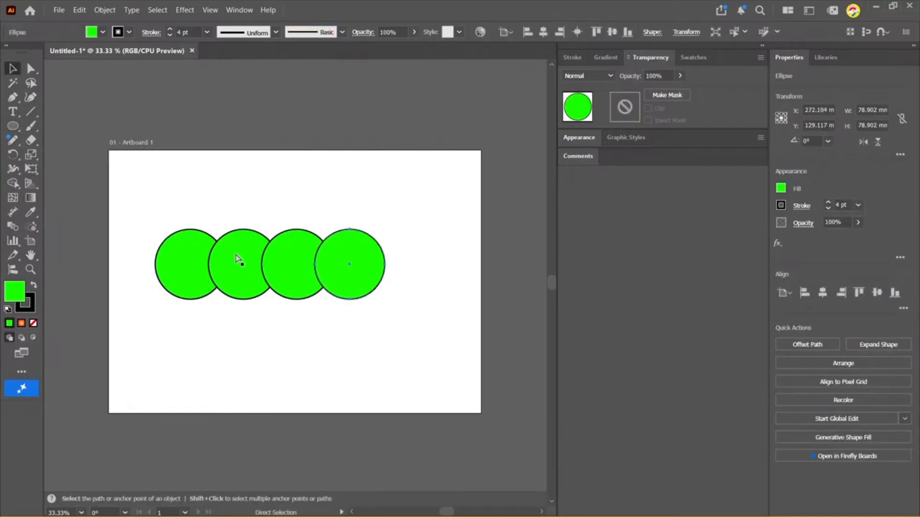
pyautogui.click(294, 177)
# Fill the leftmost circle of the row with pinkish red ff005c
pyautogui.scroll(1, 296, 195)
pyautogui.scroll(1, 297, 200)
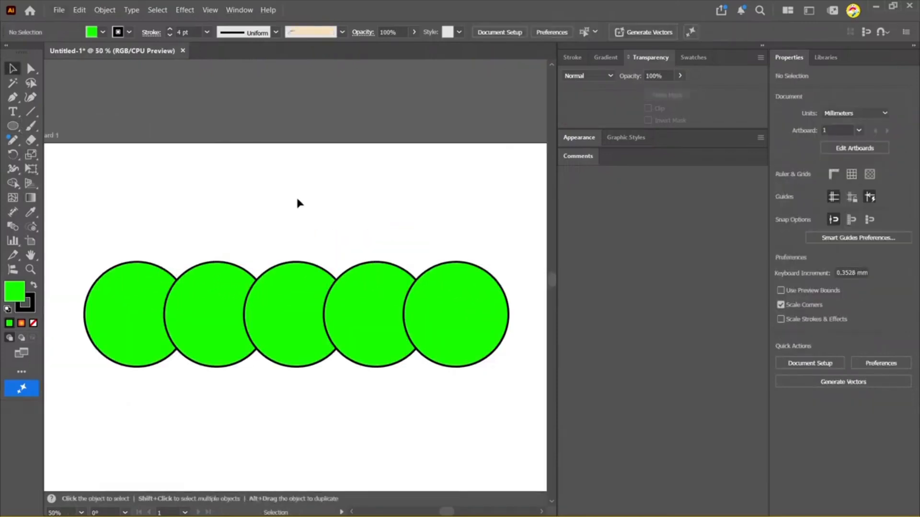
pyautogui.moveTo(297, 200); pyautogui.dragTo(308, 130)
pyautogui.click(129, 235)
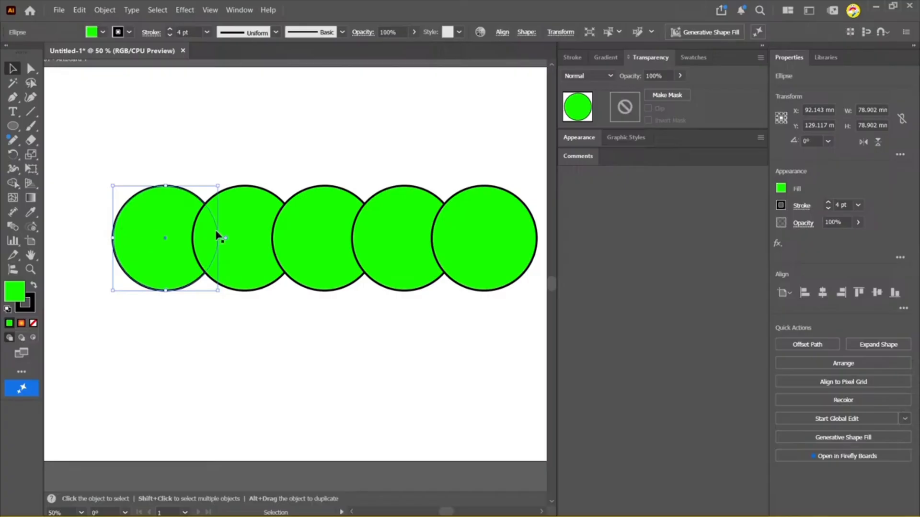
pyautogui.click(244, 216)
pyautogui.click(125, 236)
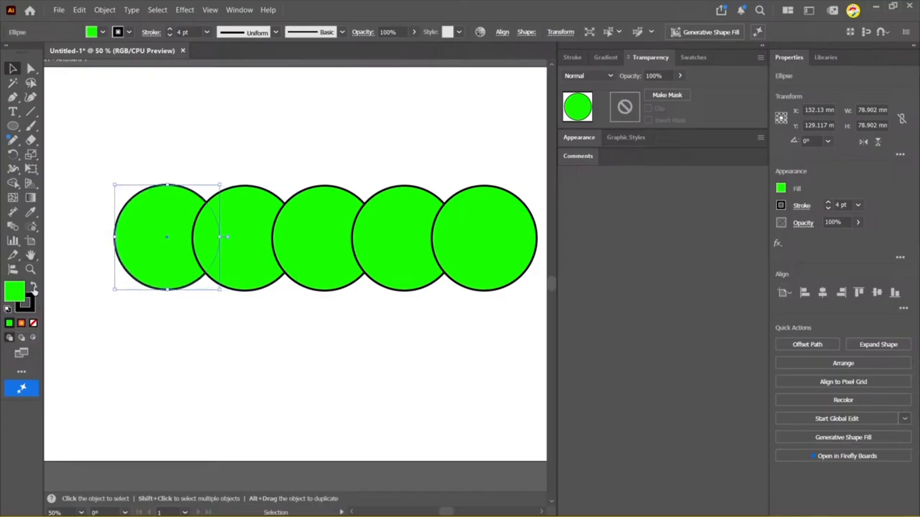
pyautogui.doubleClick(15, 292)
pyautogui.click(519, 278)
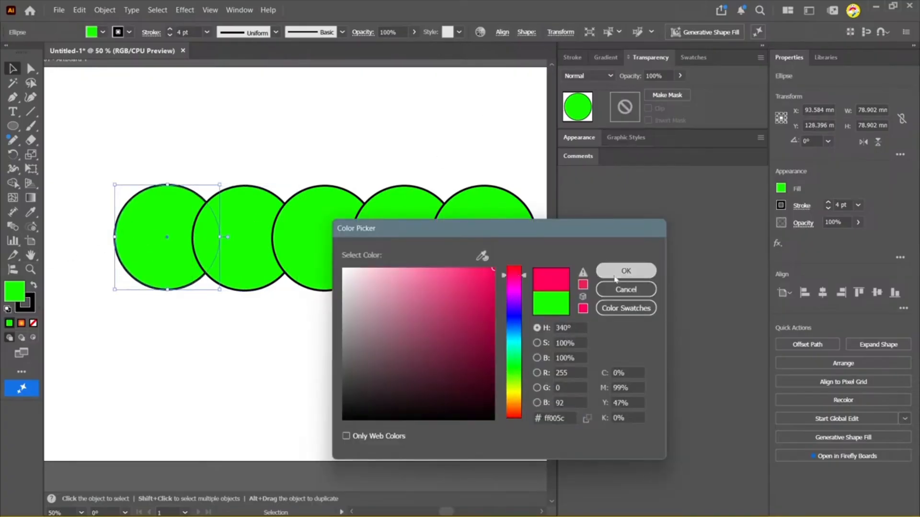
pyautogui.click(626, 270)
# Change the second circle's fill color to yellow
pyautogui.click(258, 219)
pyautogui.doubleClick(16, 291)
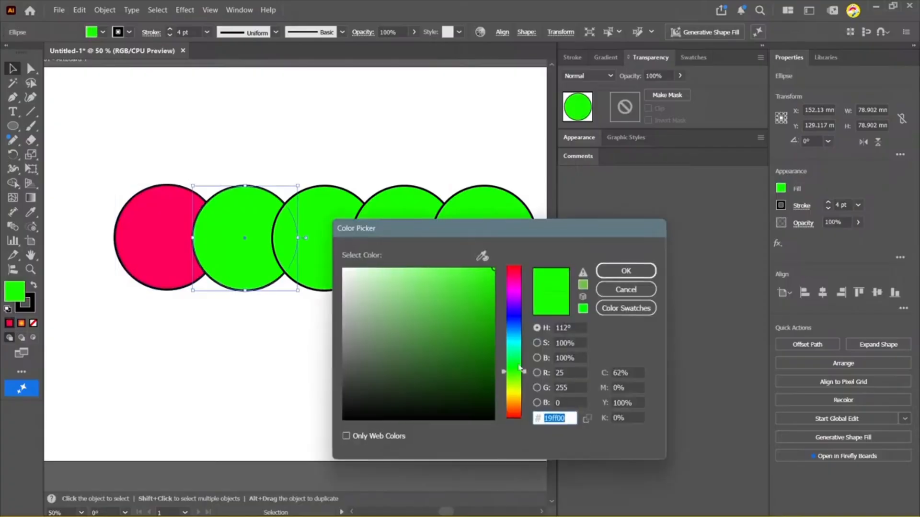
pyautogui.moveTo(520, 367); pyautogui.dragTo(520, 394)
pyautogui.click(619, 273)
# Fill the fourth circle from the left with blue 0031ff
pyautogui.click(400, 244)
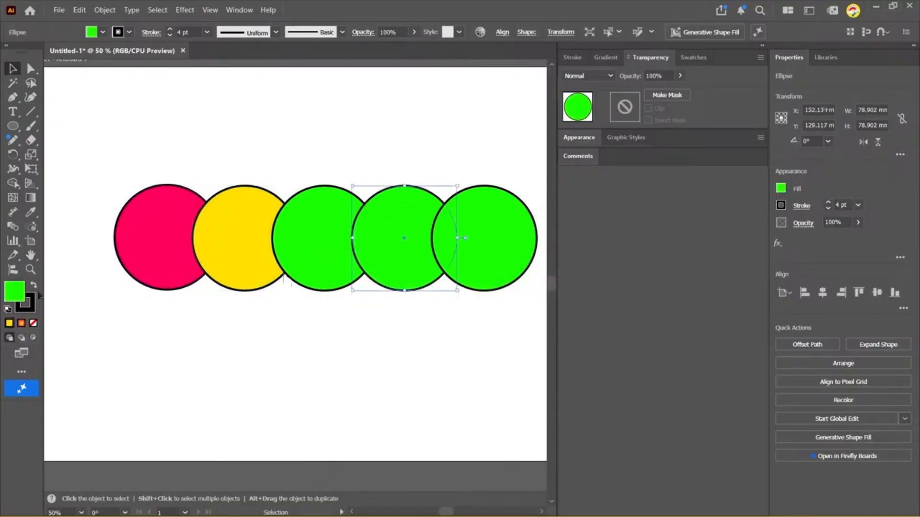
pyautogui.doubleClick(21, 297)
pyautogui.click(512, 330)
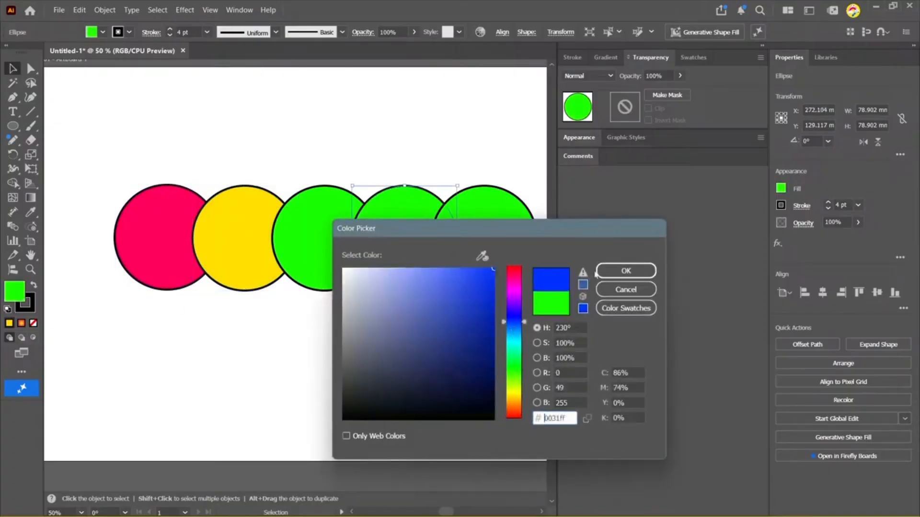
pyautogui.click(626, 271)
# Change the rightmost circle's fill color to purple and deselect it
pyautogui.click(484, 259)
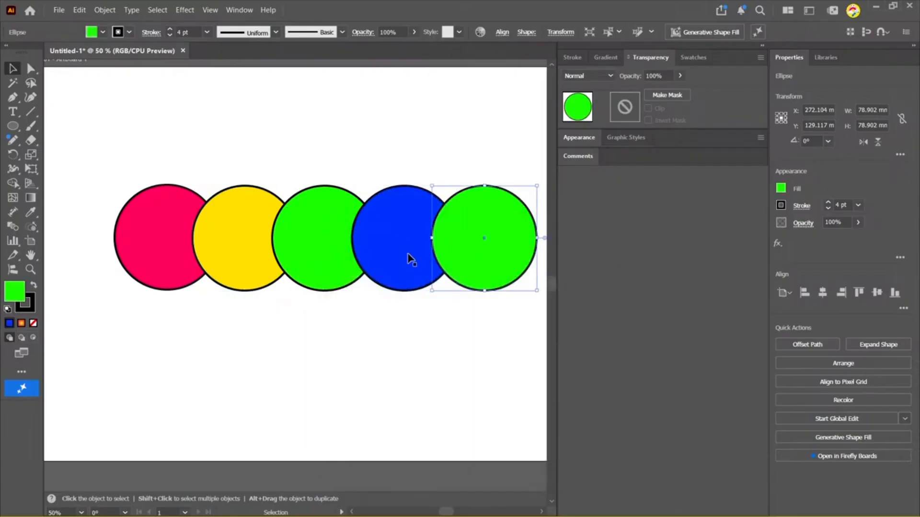
pyautogui.doubleClick(19, 294)
pyautogui.click(515, 300)
pyautogui.click(514, 291)
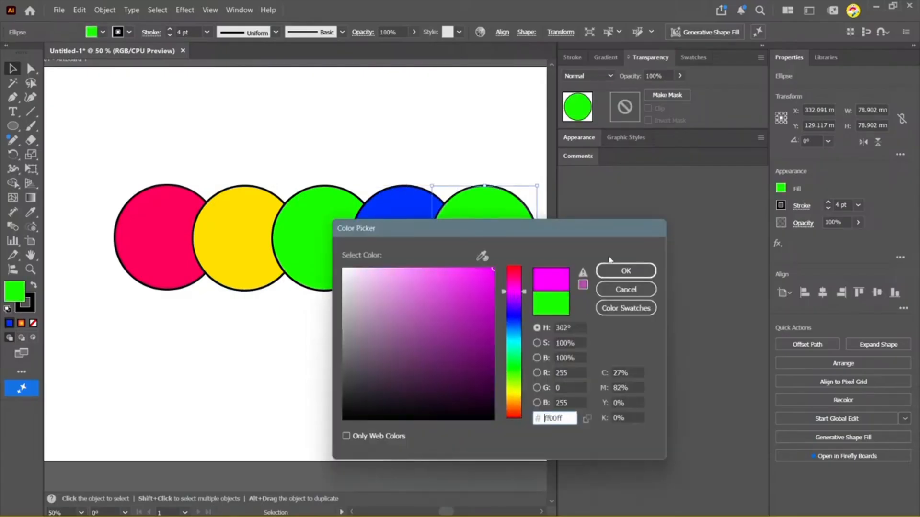
pyautogui.click(517, 307)
pyautogui.click(626, 270)
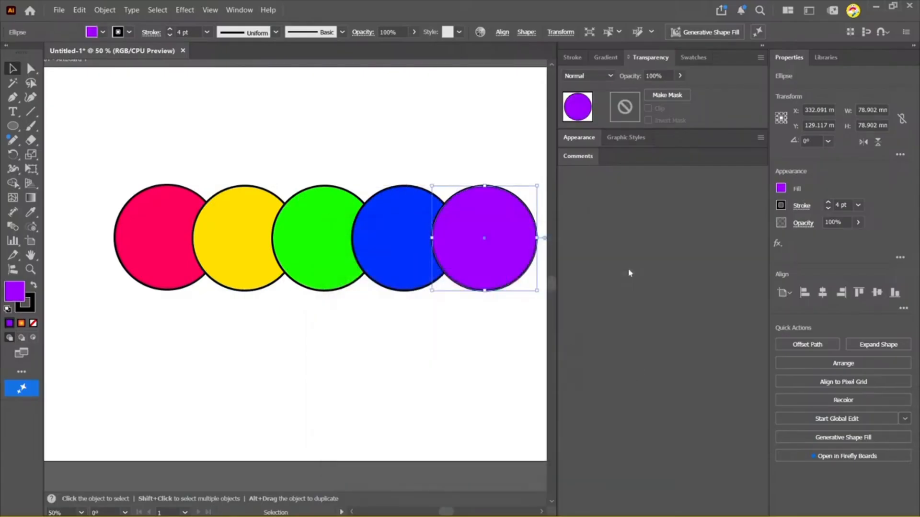
pyautogui.click(431, 181)
# Select the yellow, green, blue and purple circles, set their opacity to 75%, and deselect them
pyautogui.moveTo(233, 153); pyautogui.dragTo(498, 327)
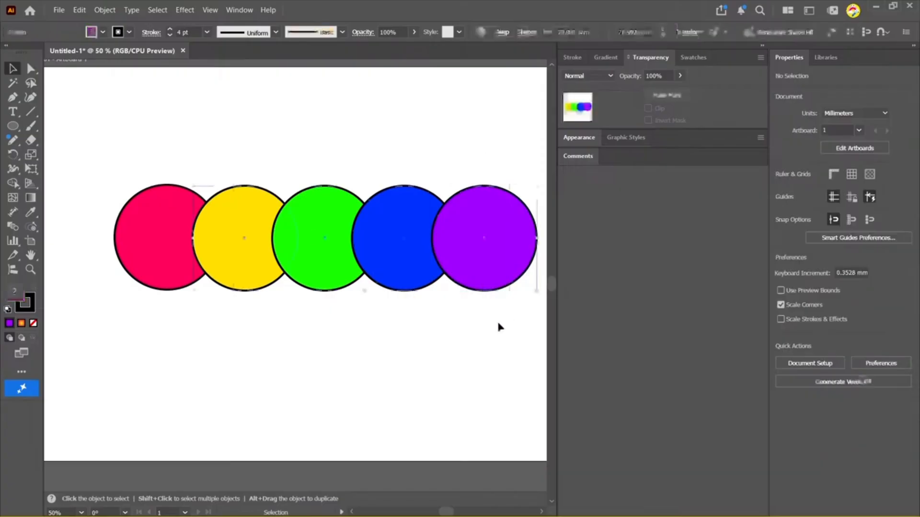
pyautogui.moveTo(667, 73); pyautogui.dragTo(470, 71)
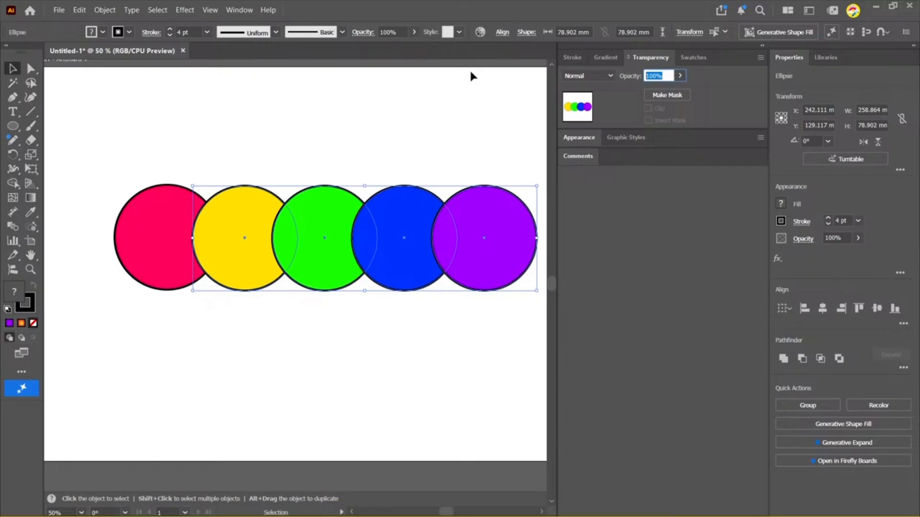
pyautogui.write('75')
pyautogui.press('Return')
pyautogui.click(384, 159)
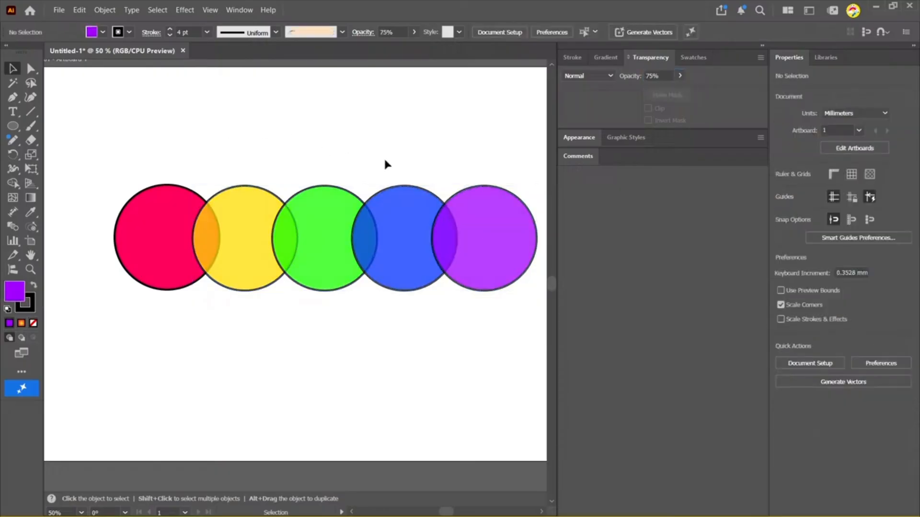
# Set the opacity of only the green middle circle to 25% and deselect it
pyautogui.scroll(-1, 384, 160)
pyautogui.moveTo(318, 299); pyautogui.dragTo(264, 336)
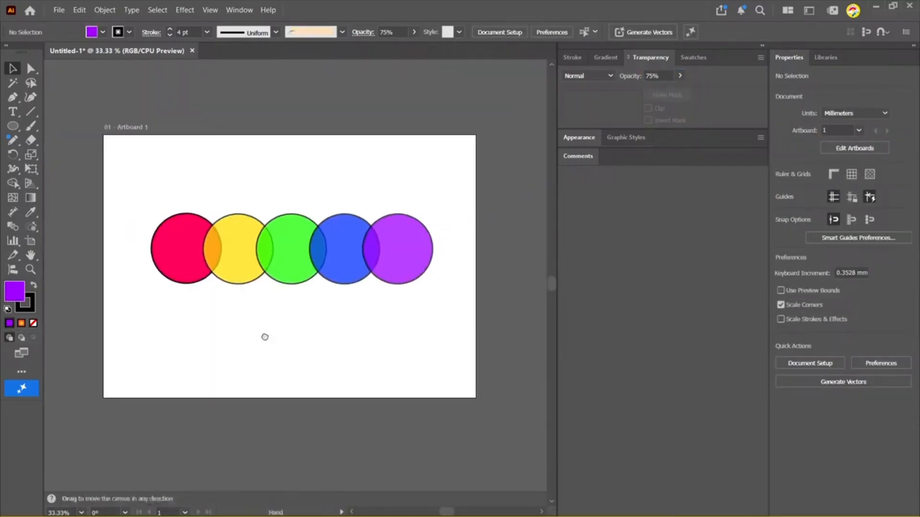
pyautogui.click(291, 225)
pyautogui.click(671, 75)
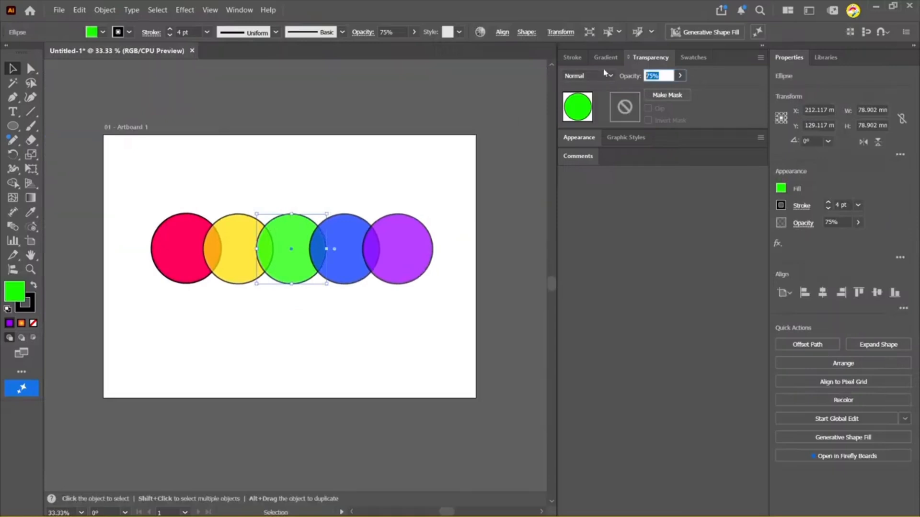
pyautogui.write('25')
pyautogui.press('Return')
pyautogui.click(281, 170)
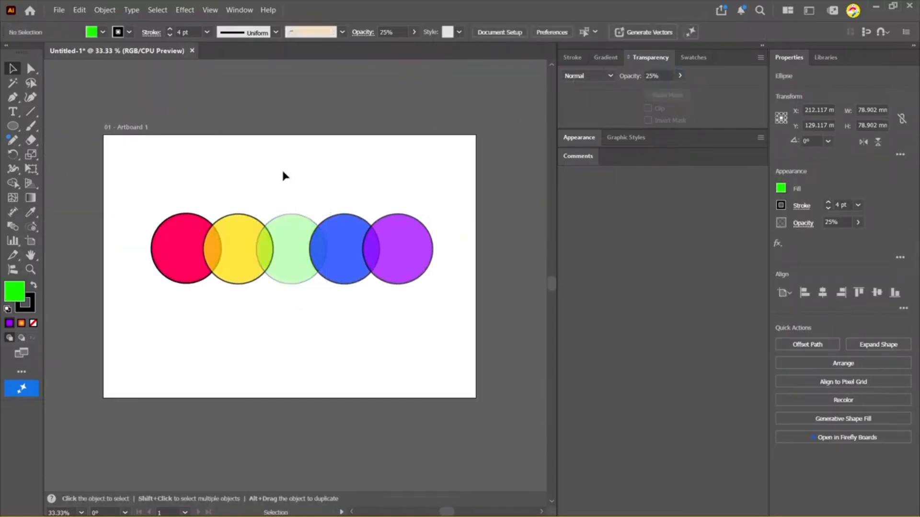
# Select all five circles, set their opacity to 35%, and deselect them
pyautogui.scroll(1, 285, 169)
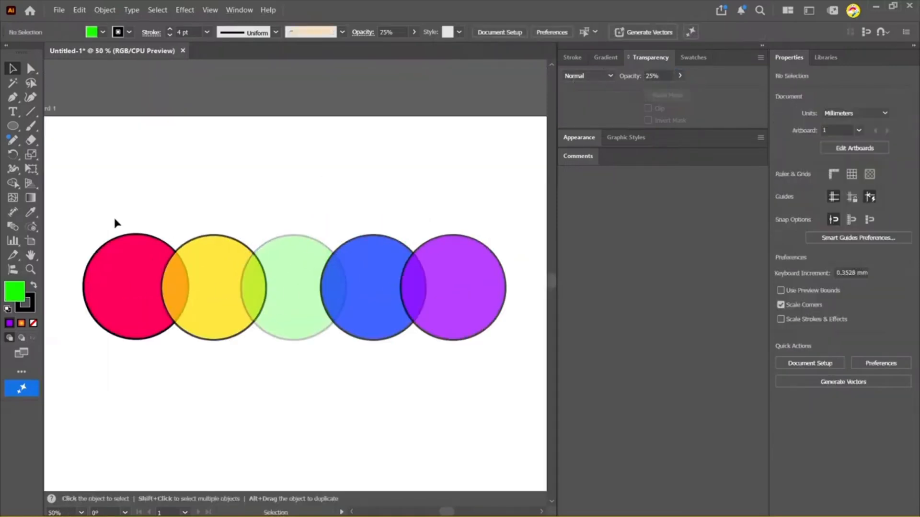
pyautogui.moveTo(117, 218); pyautogui.dragTo(466, 270)
pyautogui.click(654, 76)
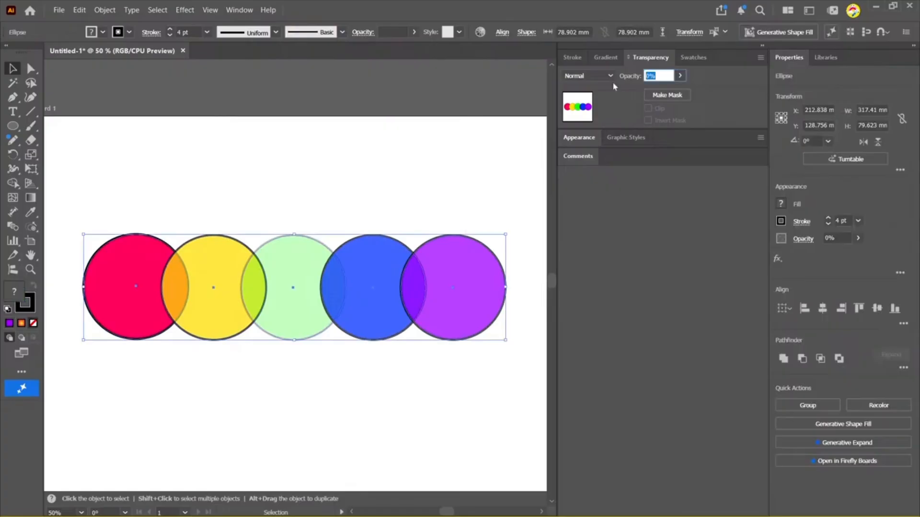
pyautogui.write('35')
pyautogui.press('Return')
pyautogui.click(192, 203)
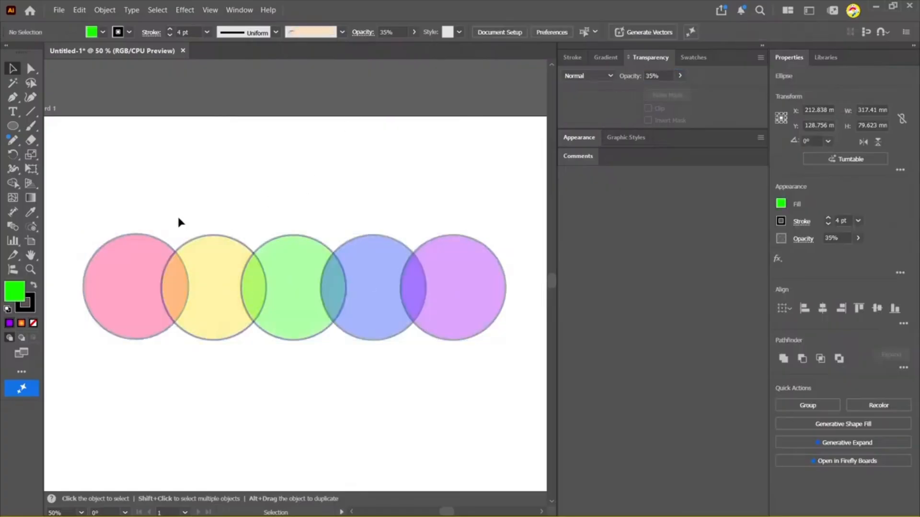
pyautogui.moveTo(136, 210); pyautogui.dragTo(520, 344)
pyautogui.click(287, 197)
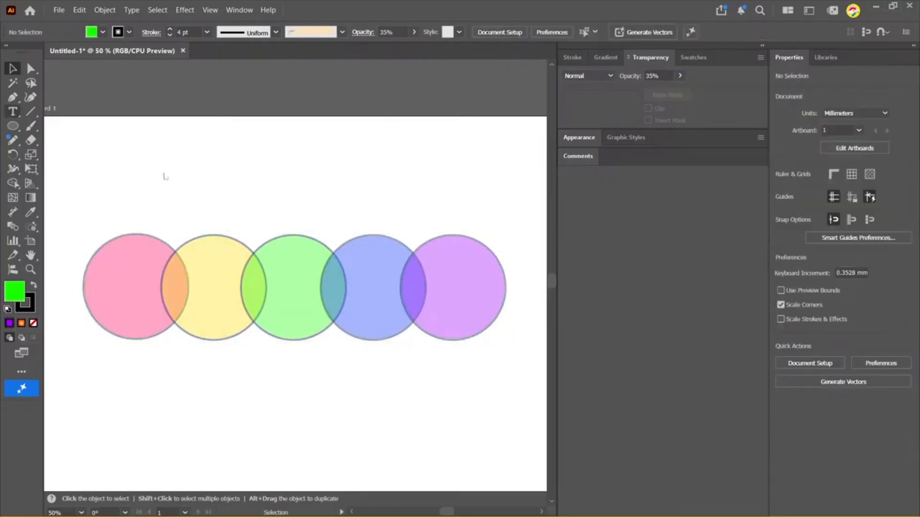
# Add the text "안녕하세요." on the artboard above the row of circles
pyautogui.press('t')
pyautogui.click(173, 170)
pyautogui.write('안니')
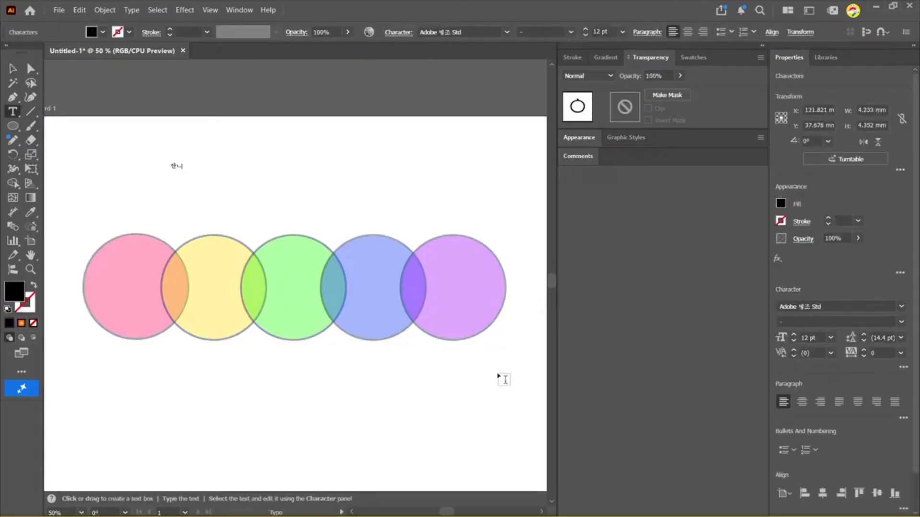
pyautogui.write('하세요.')
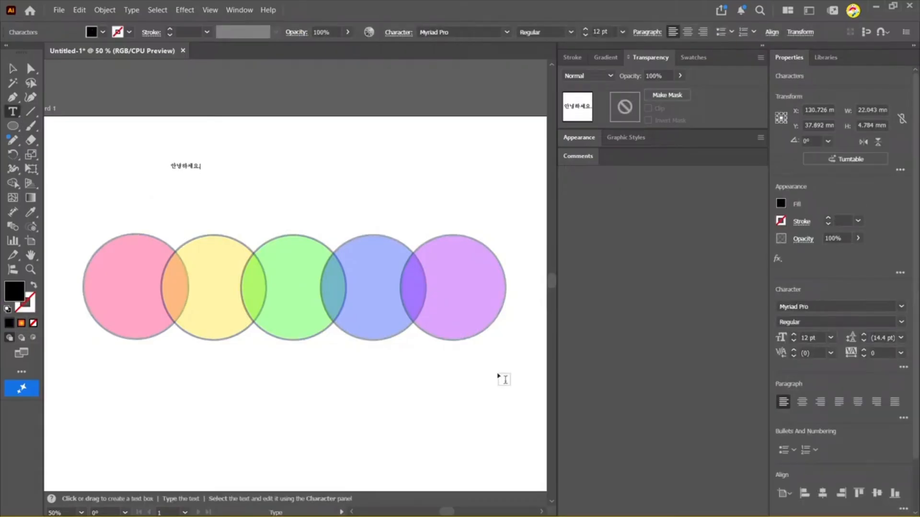
# Set the text's font to HY견고딕 and enlarge the text to about 88 pt over the circles
pyautogui.click(14, 69)
pyautogui.click(507, 32)
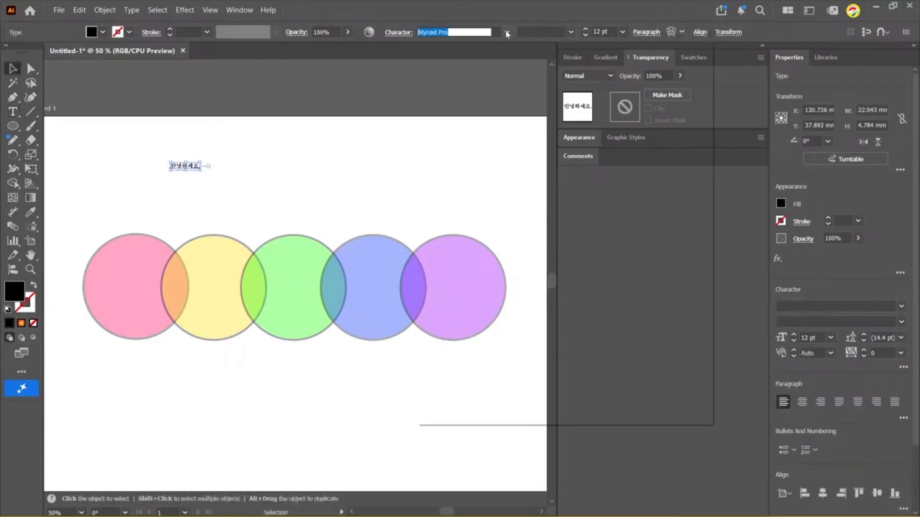
pyautogui.click(474, 174)
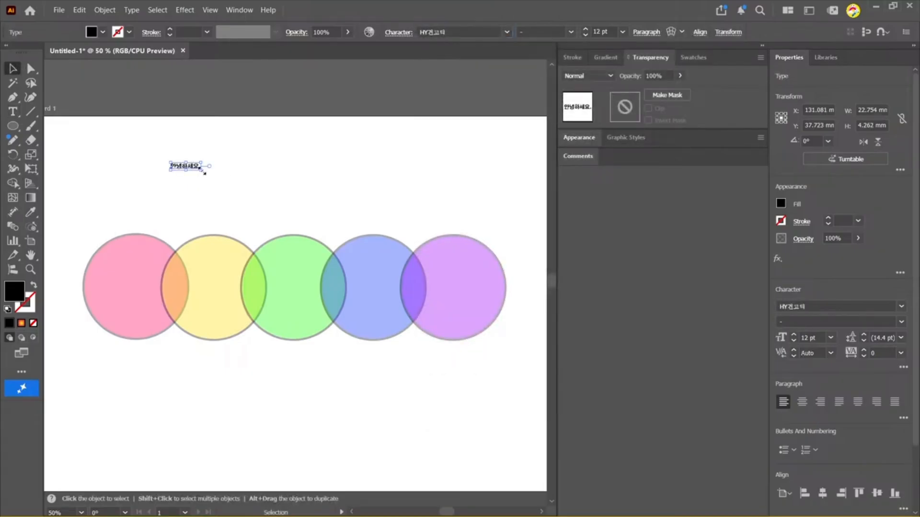
pyautogui.moveTo(205, 173); pyautogui.dragTo(479, 292)
# Remove the period from the text so it reads "안녕하세요", shift it slightly down over the circles, and deselect it
pyautogui.doubleClick(397, 287)
pyautogui.press('BackSpace')
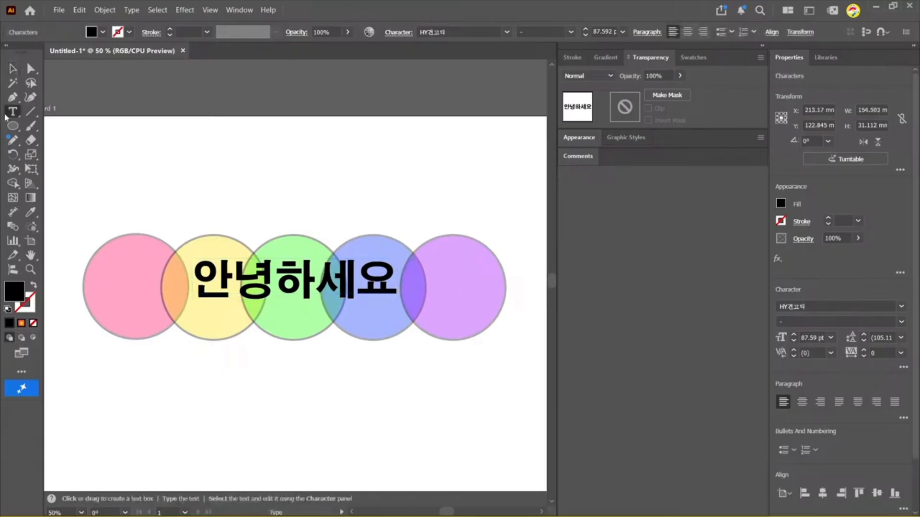
pyautogui.click(12, 68)
pyautogui.click(454, 173)
pyautogui.hotkey('ctrl', '-')
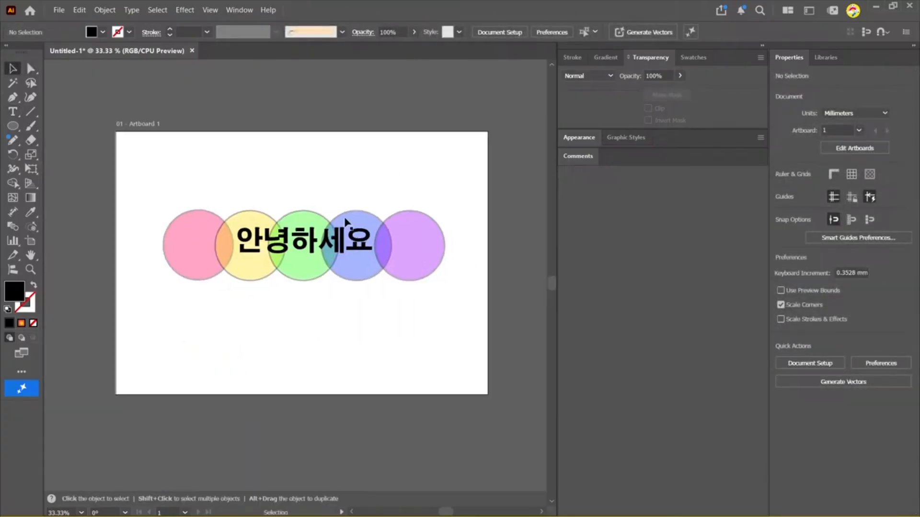
pyautogui.moveTo(339, 244); pyautogui.dragTo(339, 250)
pyautogui.click(327, 164)
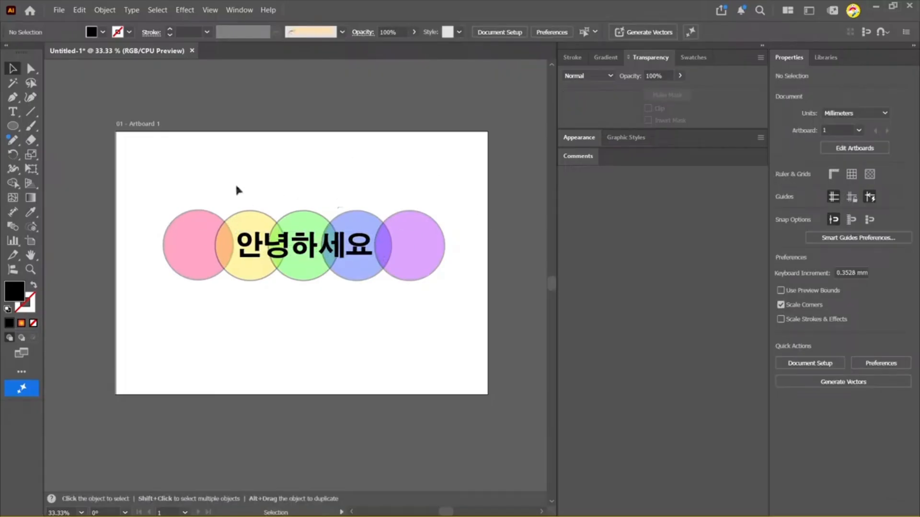
# Select all five circles without the text, set their opacity to 15%, and deselect them
pyautogui.moveTo(199, 200); pyautogui.dragTo(441, 230)
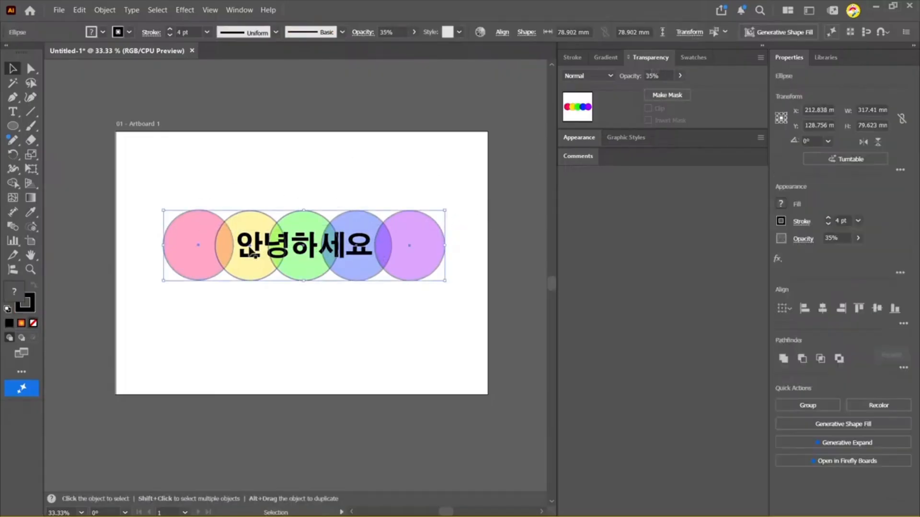
pyautogui.click(258, 180)
pyautogui.click(424, 251)
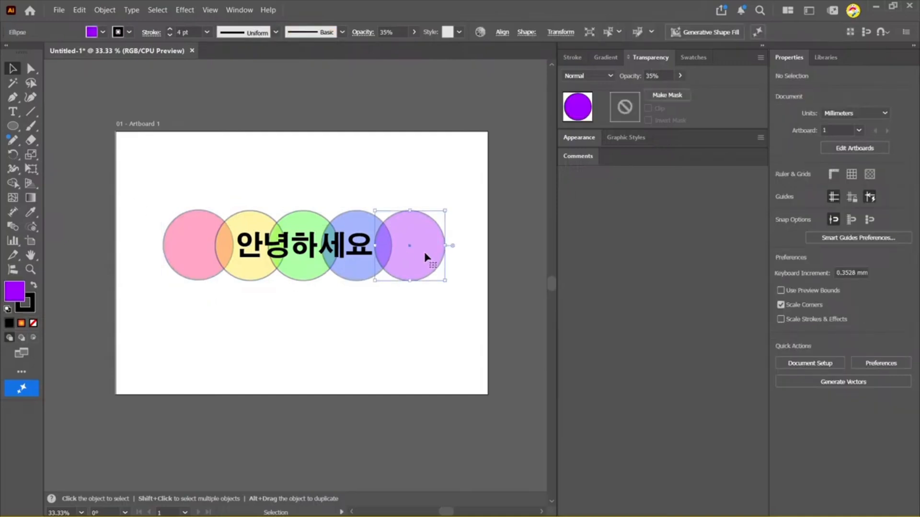
pyautogui.moveTo(166, 187); pyautogui.dragTo(432, 231)
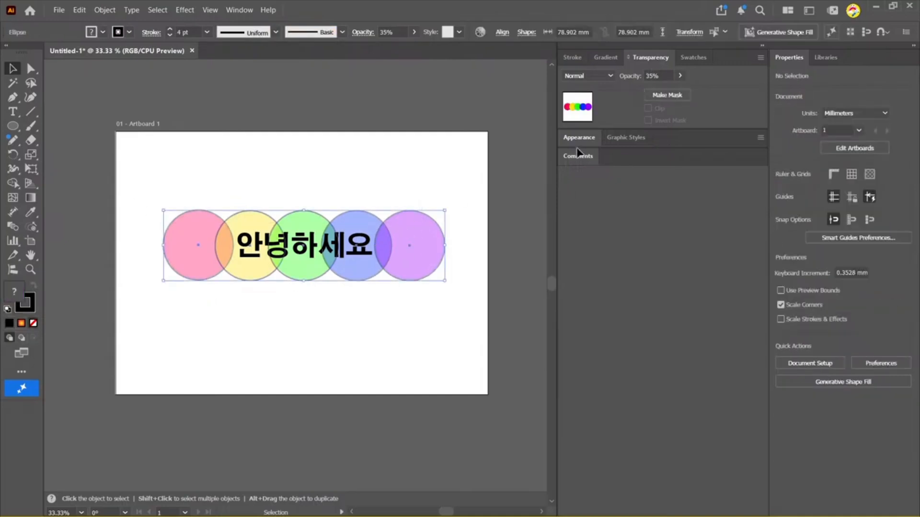
pyautogui.click(654, 76)
pyautogui.write('15')
pyautogui.press('Return')
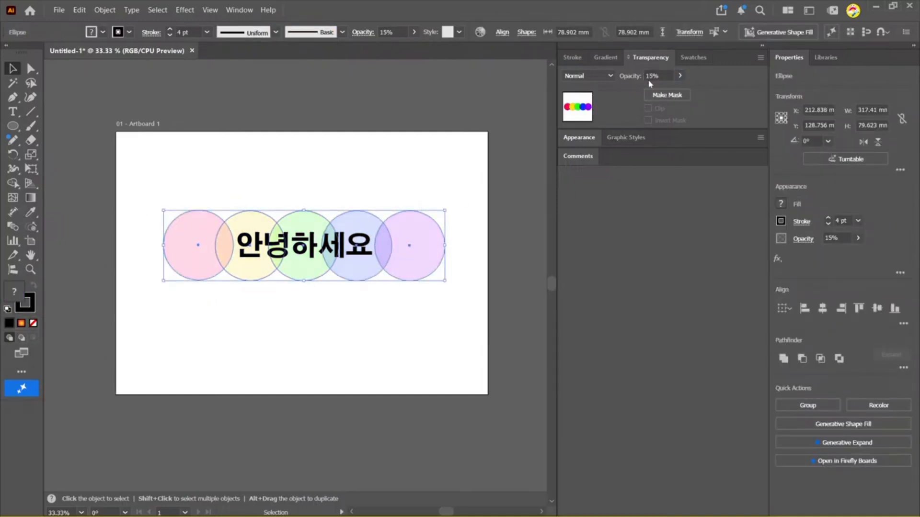
pyautogui.click(341, 151)
pyautogui.moveTo(332, 320); pyautogui.dragTo(368, 319)
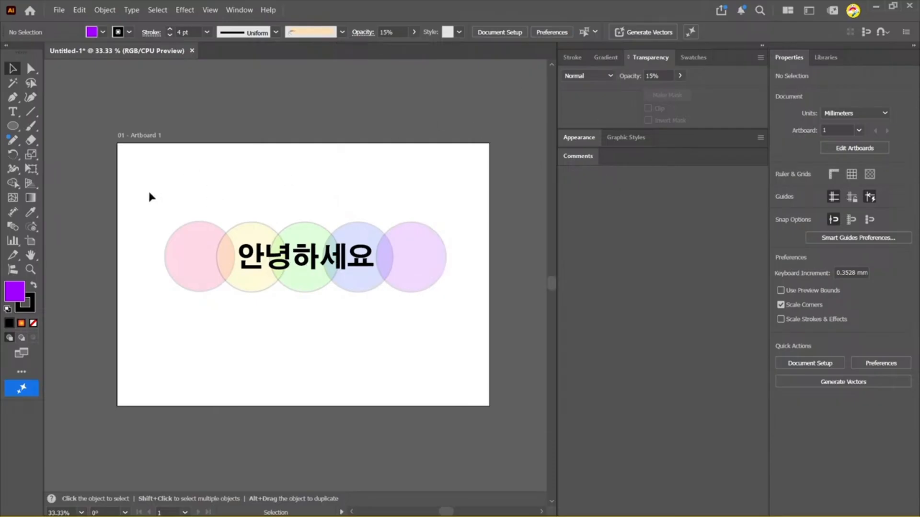
# Delete the text and all five circles to empty the artboard
pyautogui.moveTo(150, 192); pyautogui.dragTo(485, 372)
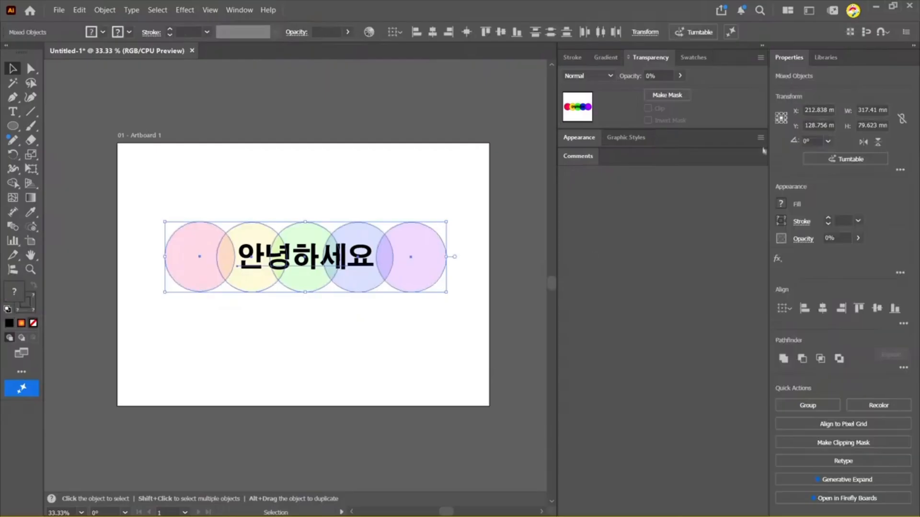
pyautogui.press('Delete')
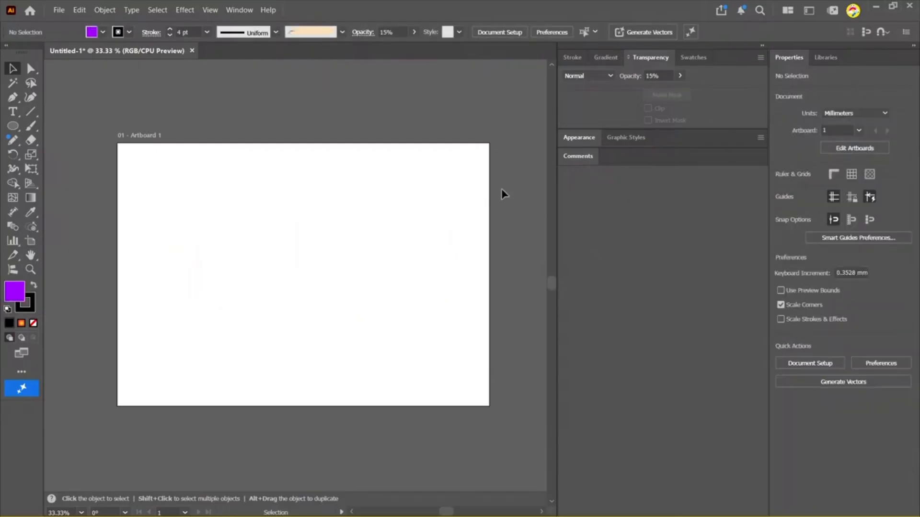
# Detach the Appearance panel from the Graphic Styles group, make it taller to examine its stroke, fill and opacity entries, and close it
pyautogui.click(628, 138)
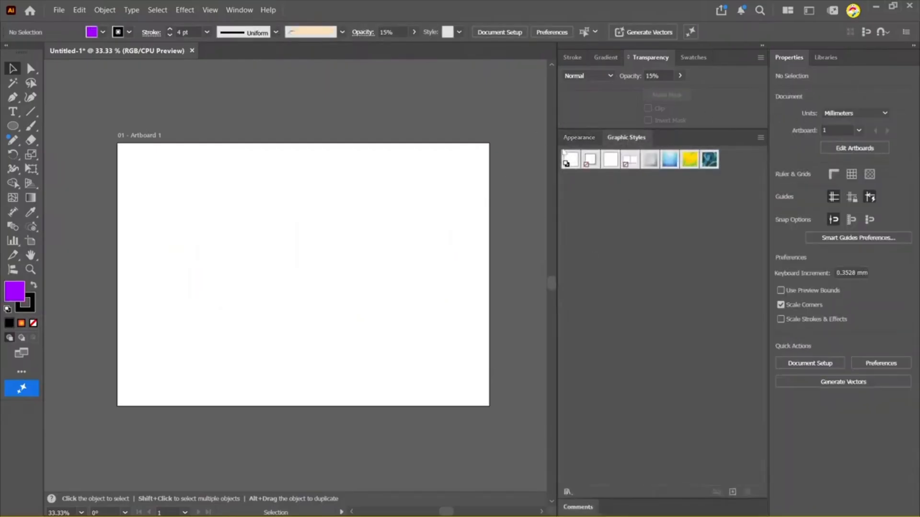
pyautogui.click(577, 138)
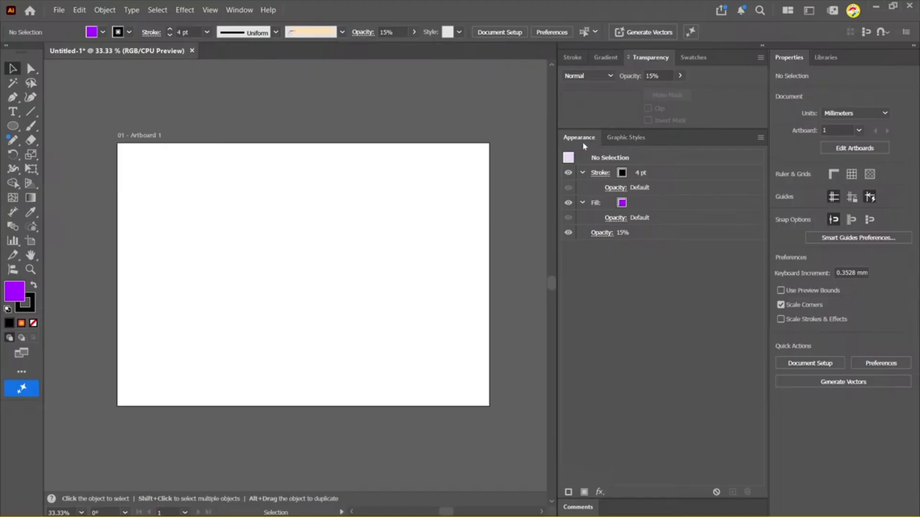
pyautogui.moveTo(579, 137); pyautogui.dragTo(331, 105)
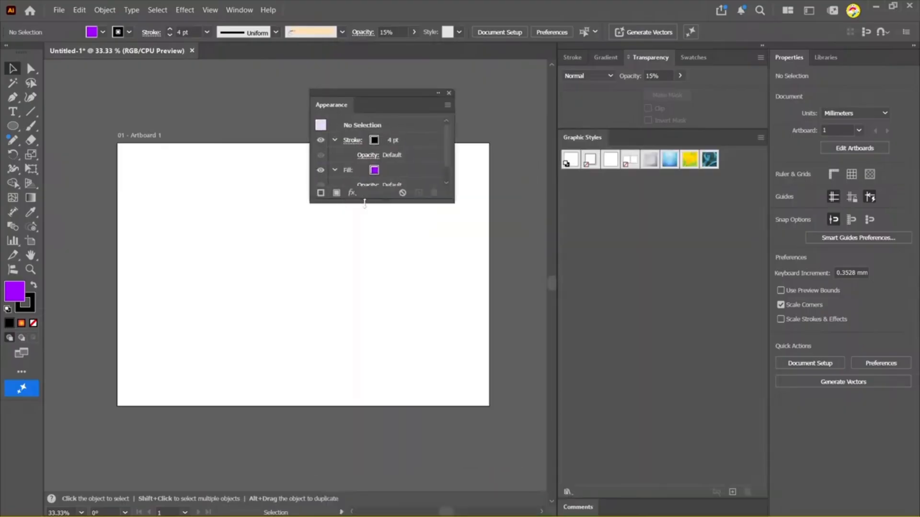
pyautogui.moveTo(364, 204); pyautogui.dragTo(364, 344)
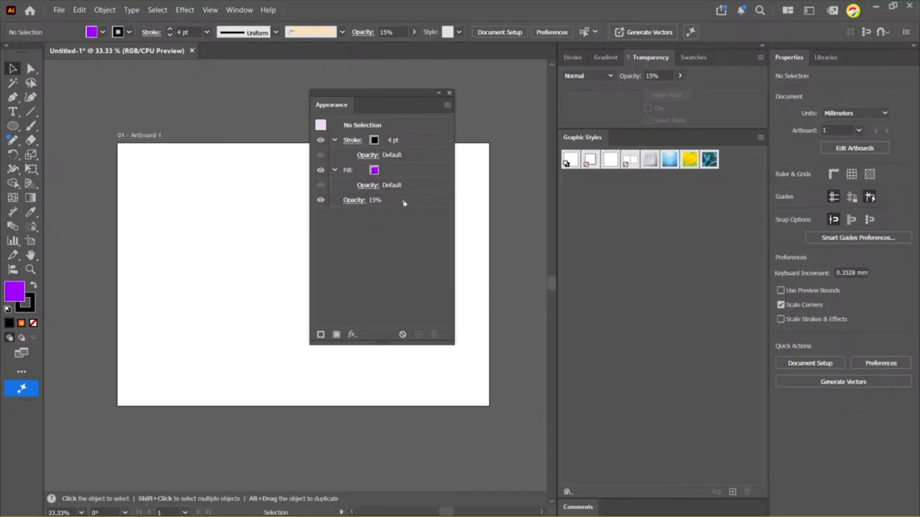
pyautogui.click(449, 93)
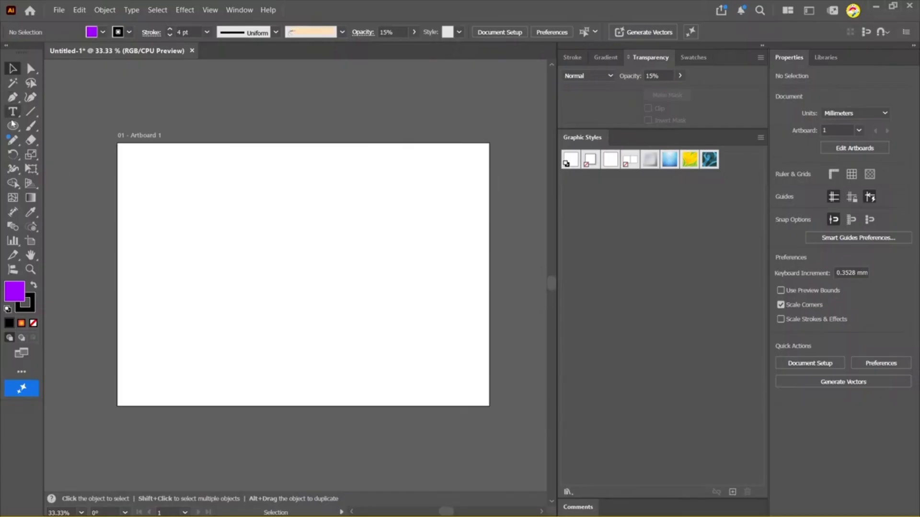
pyautogui.moveTo(13, 126); pyautogui.dragTo(72, 140)
pyautogui.moveTo(215, 262); pyautogui.dragTo(139, 179)
pyautogui.hotkey('ctrl', 'z')
# Draw a purple-filled circle about 170 mm wide with a 4 pt black stroke in the artboard's left half
pyautogui.moveTo(14, 129); pyautogui.dragTo(67, 152)
pyautogui.moveTo(220, 256); pyautogui.dragTo(145, 181)
pyautogui.click(12, 68)
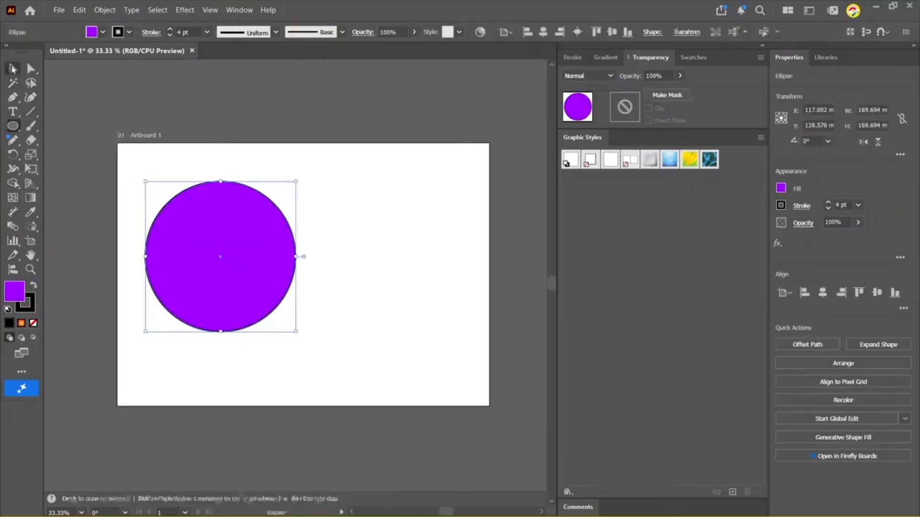
# Try the teal swirl and yellow-green foliage graphic styles on the circle and finish with the blue Dusk style
pyautogui.click(709, 159)
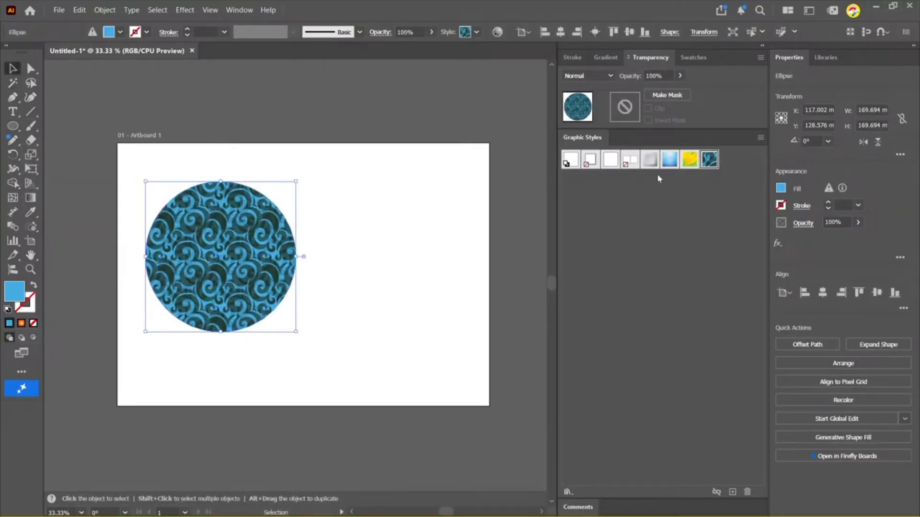
pyautogui.click(691, 161)
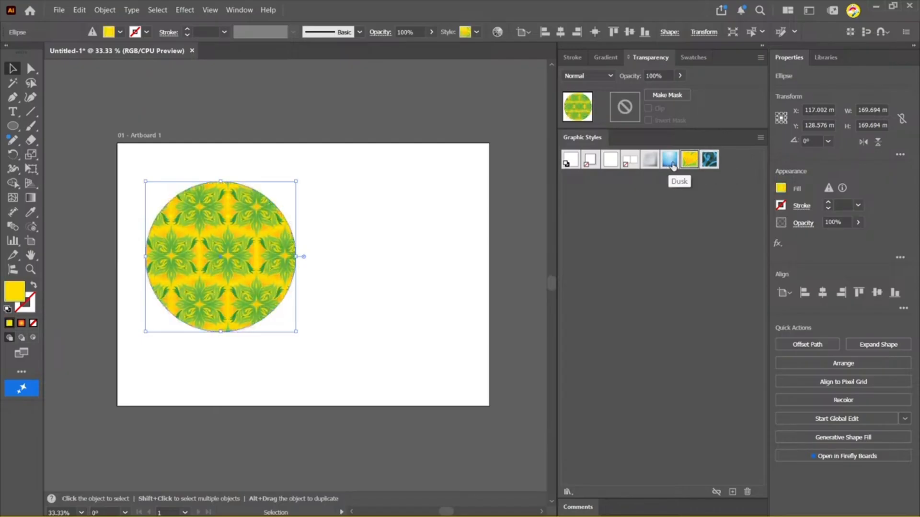
pyautogui.click(674, 165)
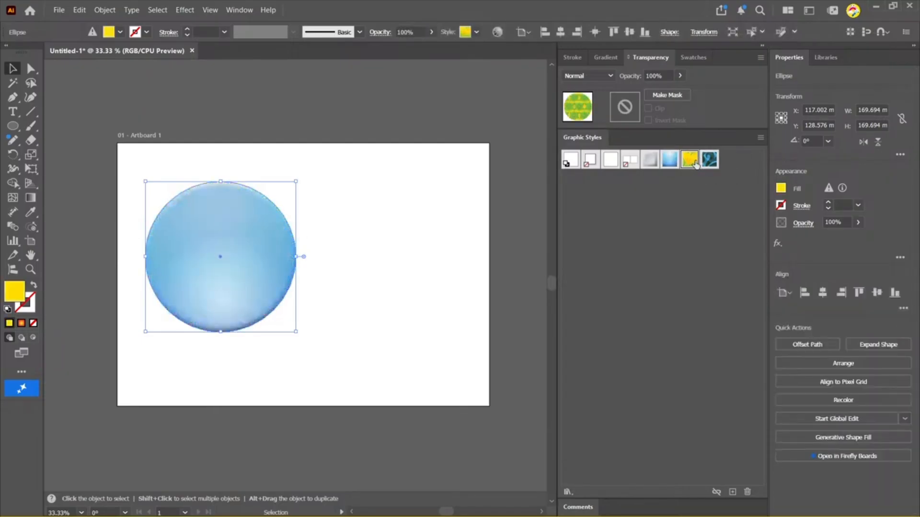
pyautogui.click(695, 163)
pyautogui.click(710, 162)
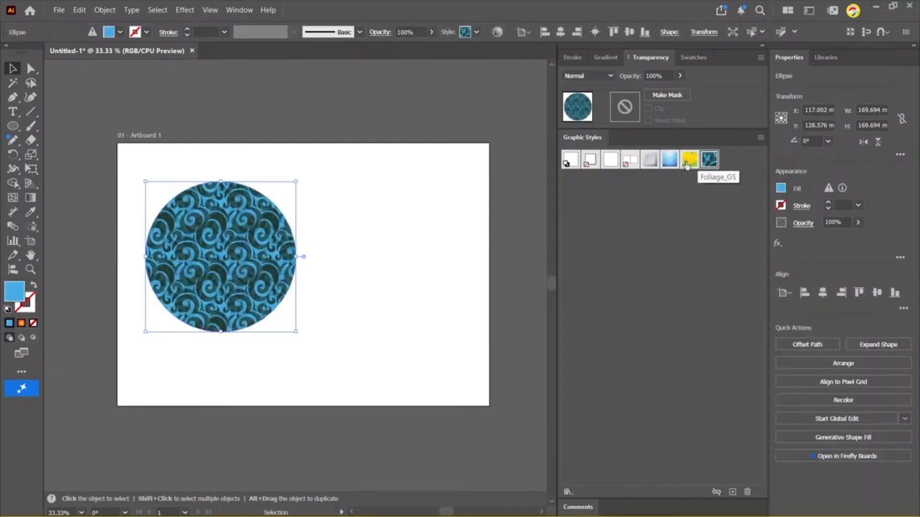
pyautogui.click(687, 162)
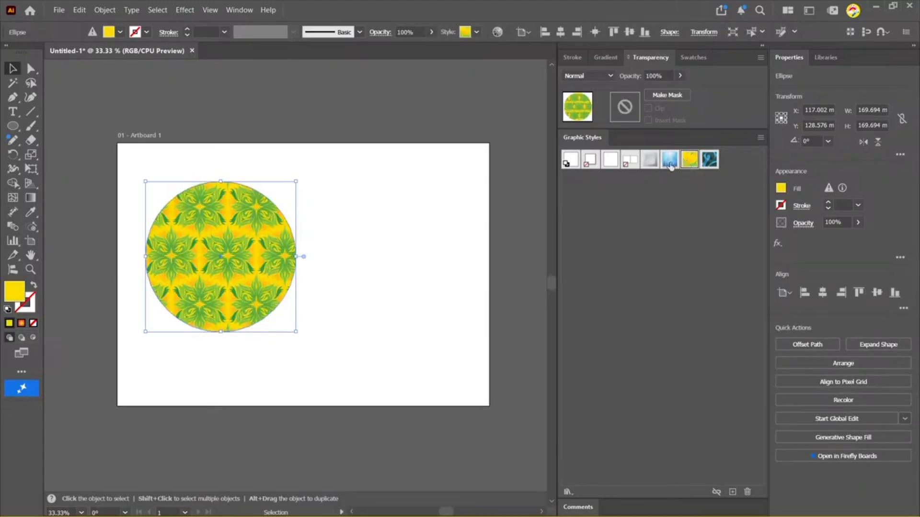
pyautogui.click(670, 161)
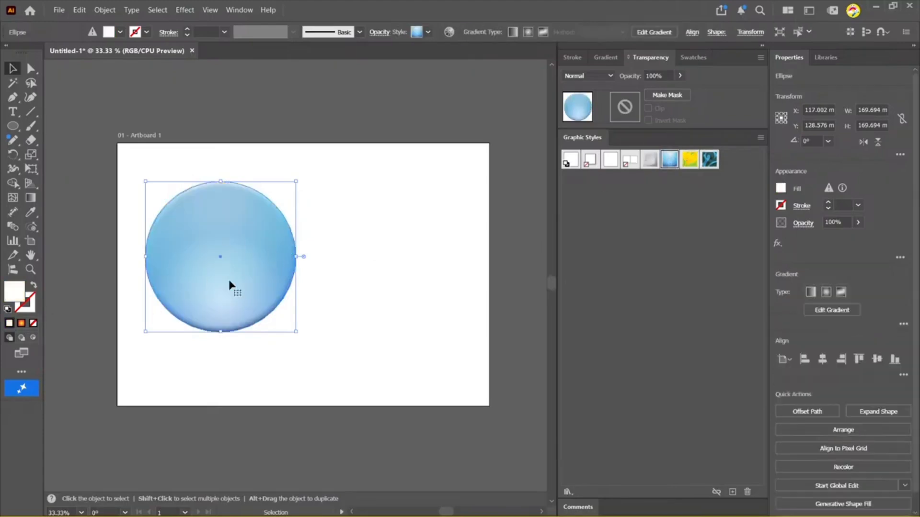
# Duplicate the Dusk-styled circle beside the original and delete the copy
pyautogui.click(390, 227)
pyautogui.moveTo(211, 268); pyautogui.dragTo(384, 234)
pyautogui.click(396, 138)
pyautogui.moveTo(288, 152); pyautogui.dragTo(424, 254)
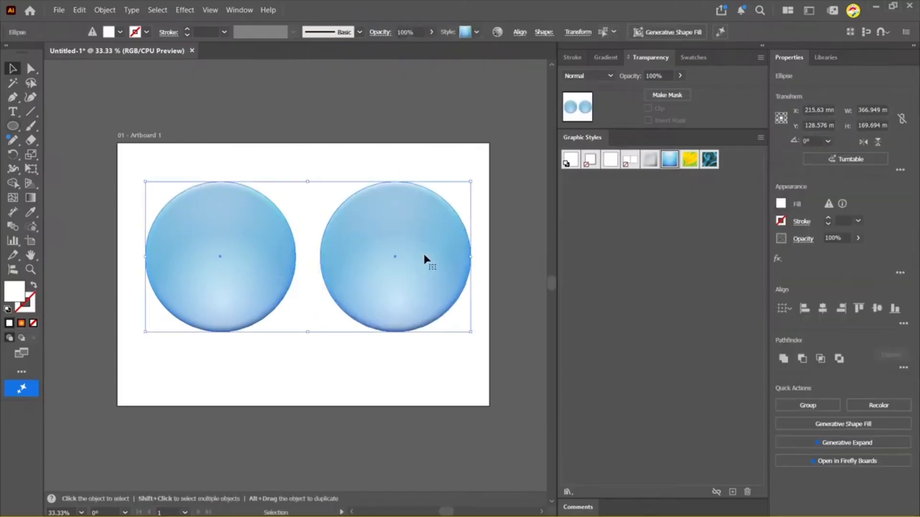
pyautogui.moveTo(410, 143); pyautogui.dragTo(482, 266)
pyautogui.press('Delete')
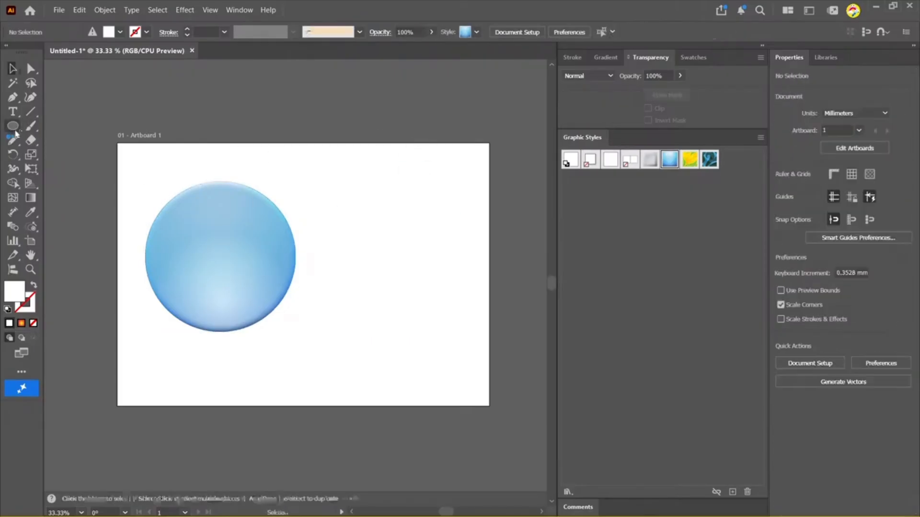
# Draw a circle about 182 mm wide beside the Dusk-styled one and fill it with a white-to-black radial gradient
pyautogui.press('l')
pyautogui.moveTo(355, 234); pyautogui.dragTo(320, 175)
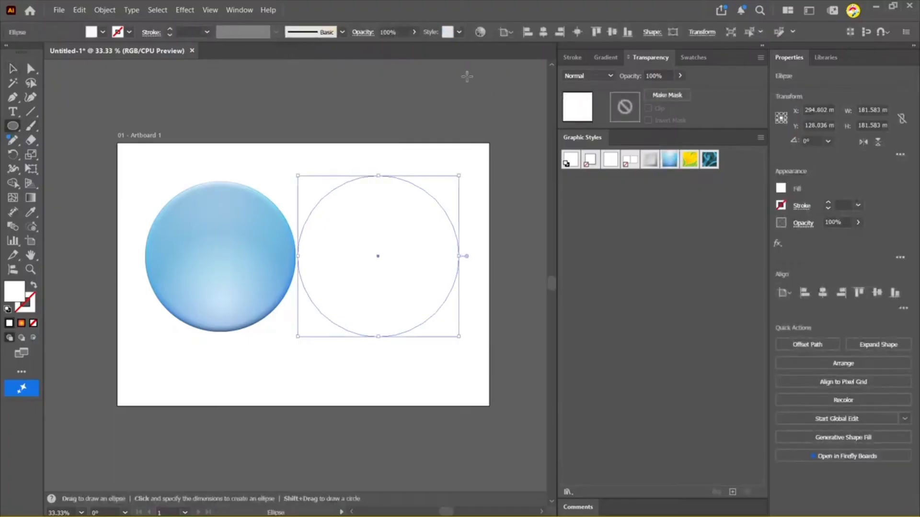
pyautogui.click(608, 57)
pyautogui.click(627, 243)
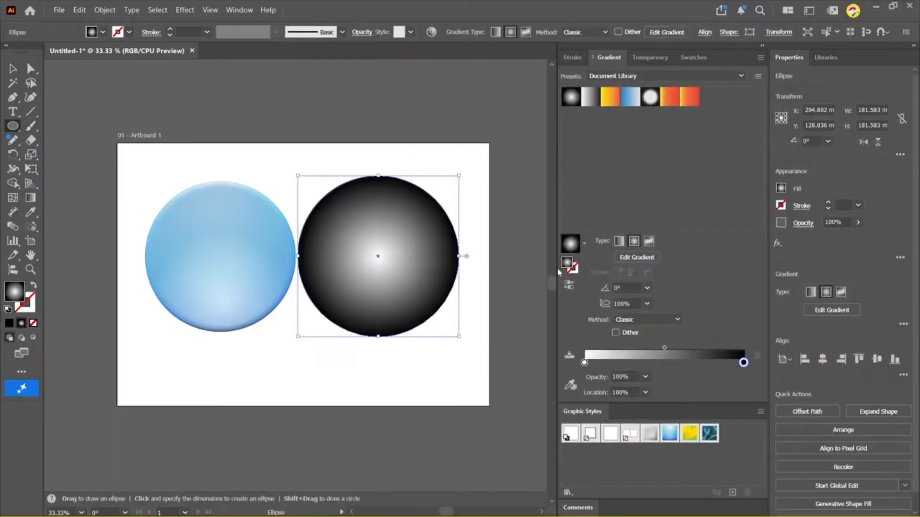
# Move the gradient's white stop to about 26%, and recolor the outer stop dark blue and the inner stop light blue
pyautogui.moveTo(584, 364); pyautogui.dragTo(625, 363)
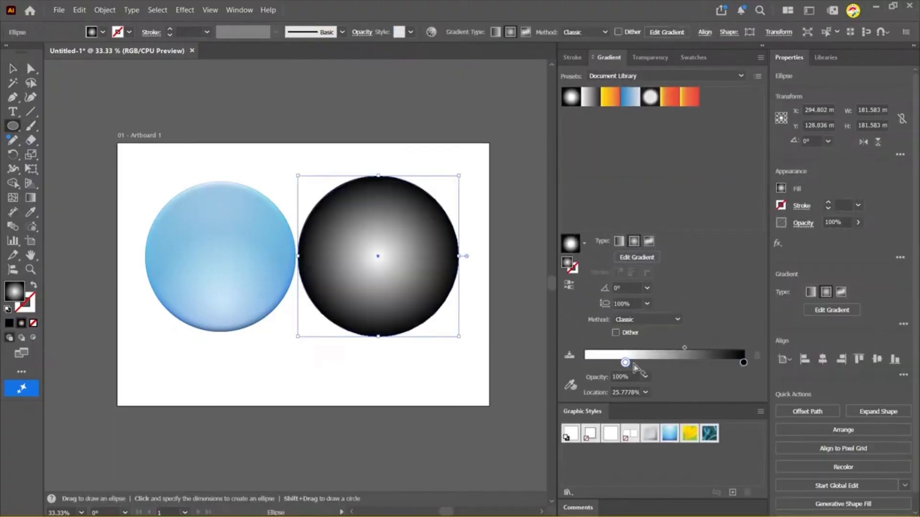
pyautogui.doubleClick(743, 363)
pyautogui.click(656, 400)
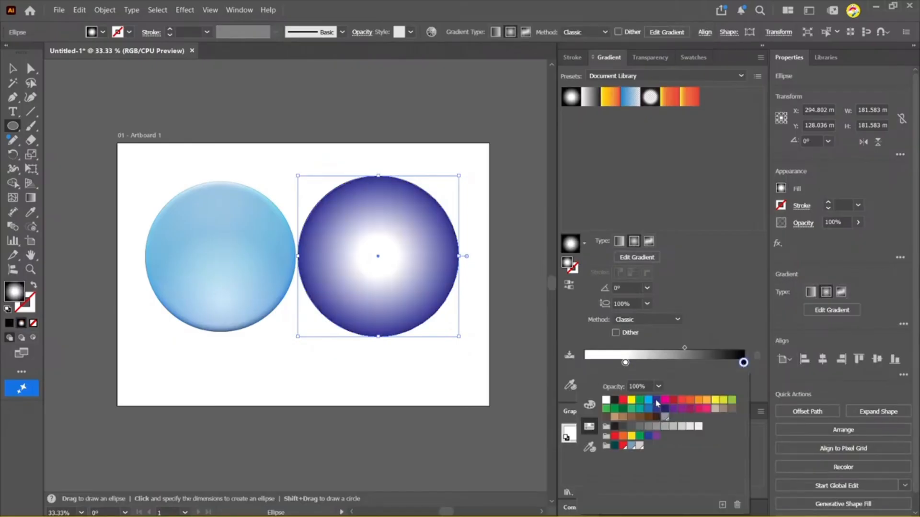
pyautogui.doubleClick(625, 363)
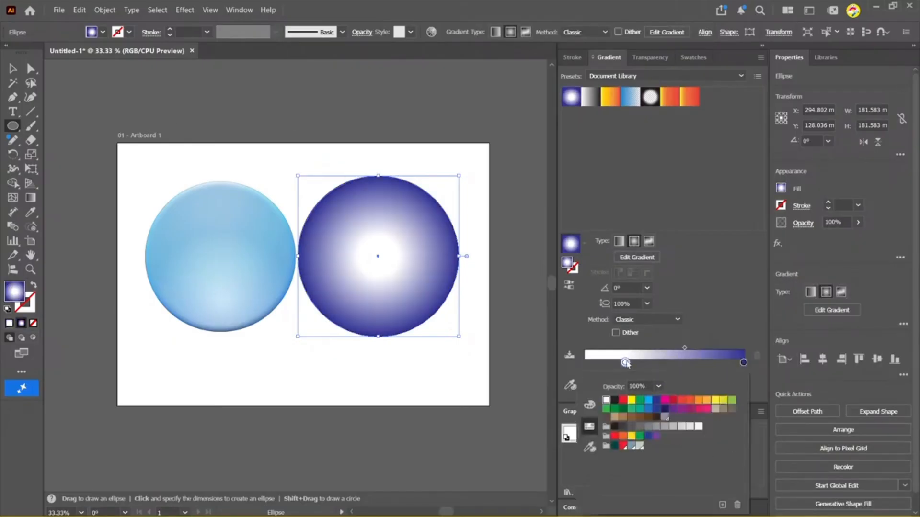
pyautogui.click(647, 403)
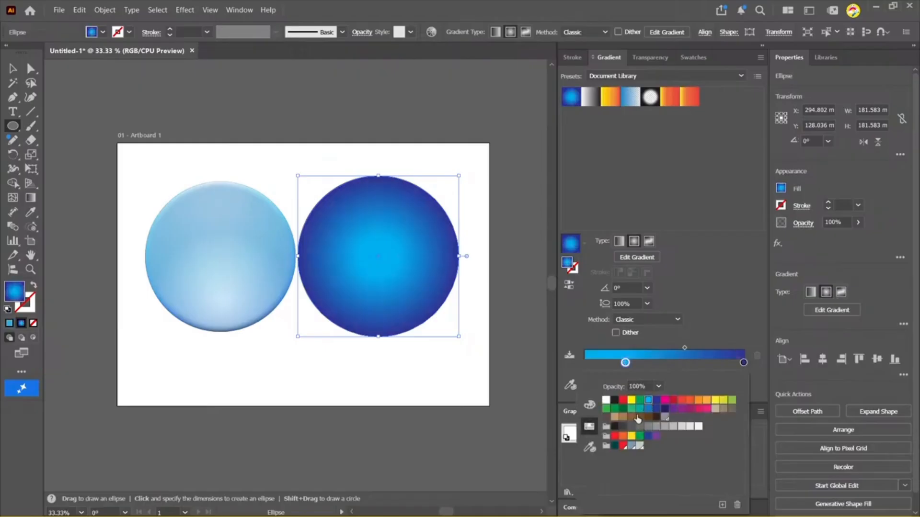
# Add dark blue stops near the gradient's outer end with a light blue end stop, return the first stop to 0%, and deselect the circle
pyautogui.click(612, 364)
pyautogui.moveTo(625, 363); pyautogui.dragTo(585, 363)
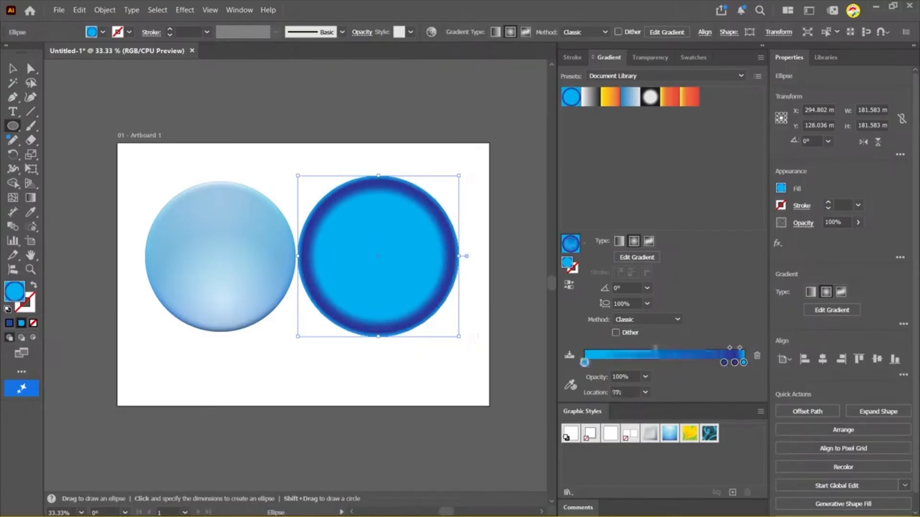
pyautogui.click(20, 64)
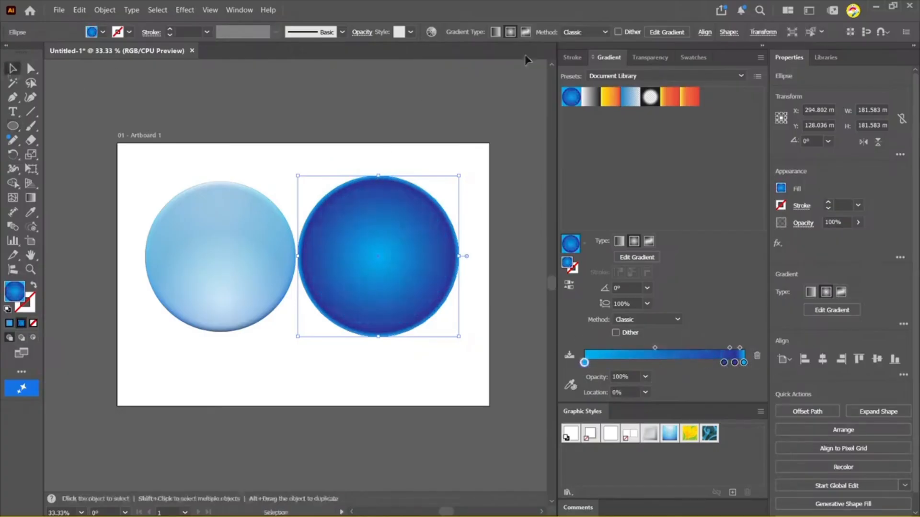
pyautogui.click(477, 161)
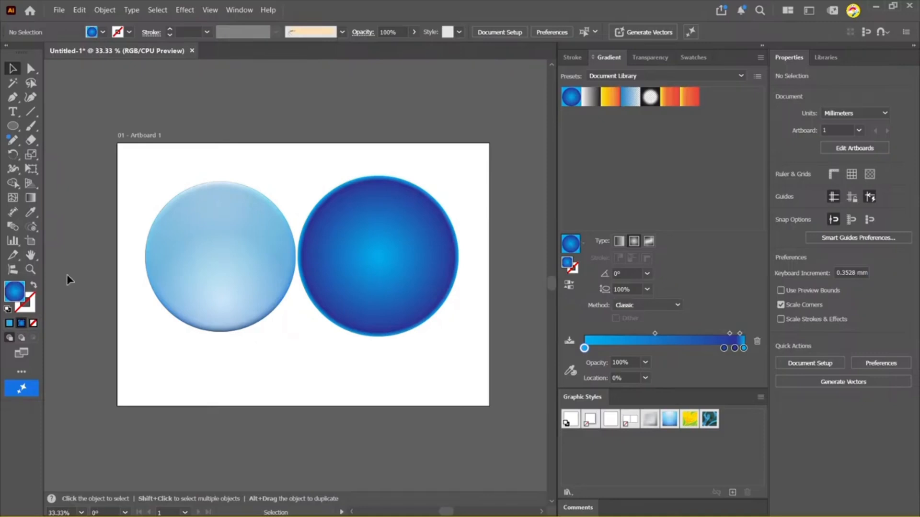
# Select the light blue circle, undock the graphic styles, and open and enlarge the 3D Effects style library
pyautogui.click(287, 245)
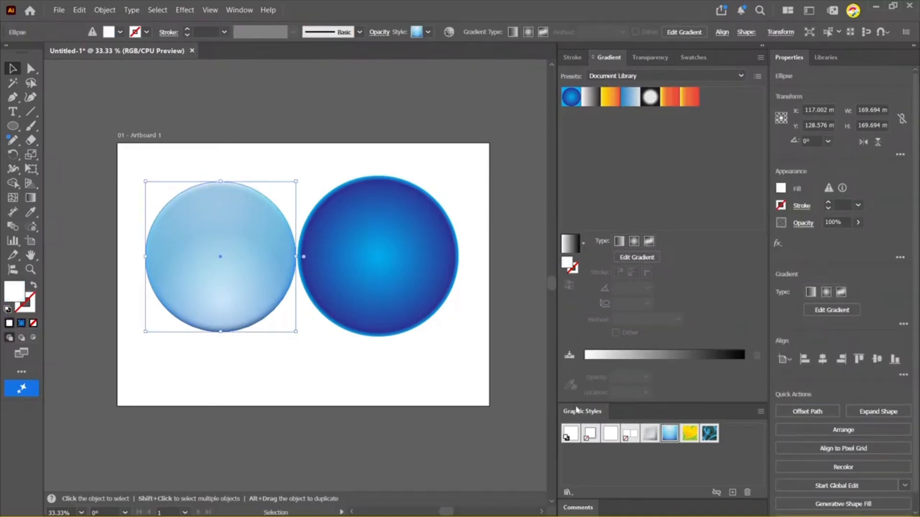
pyautogui.moveTo(595, 413); pyautogui.dragTo(583, 91)
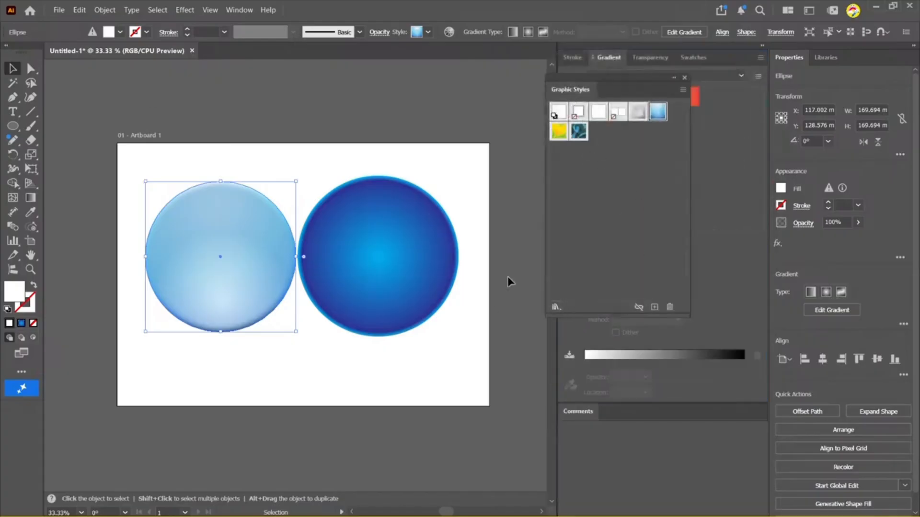
pyautogui.click(556, 307)
pyautogui.click(585, 342)
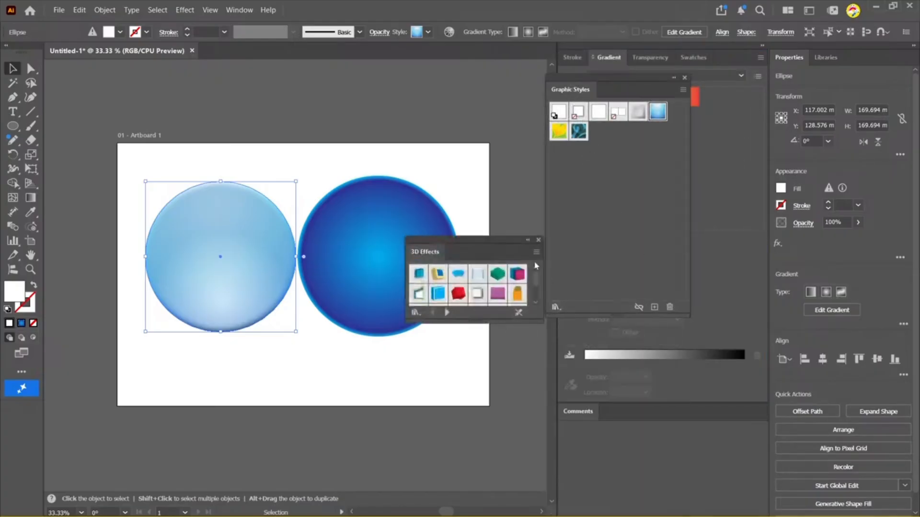
pyautogui.moveTo(483, 244); pyautogui.dragTo(566, 168)
pyautogui.moveTo(635, 251); pyautogui.dragTo(764, 389)
# Apply the blue, green-and-purple, and orange (3D Effect 15) styles in turn to the light blue circle
pyautogui.click(501, 197)
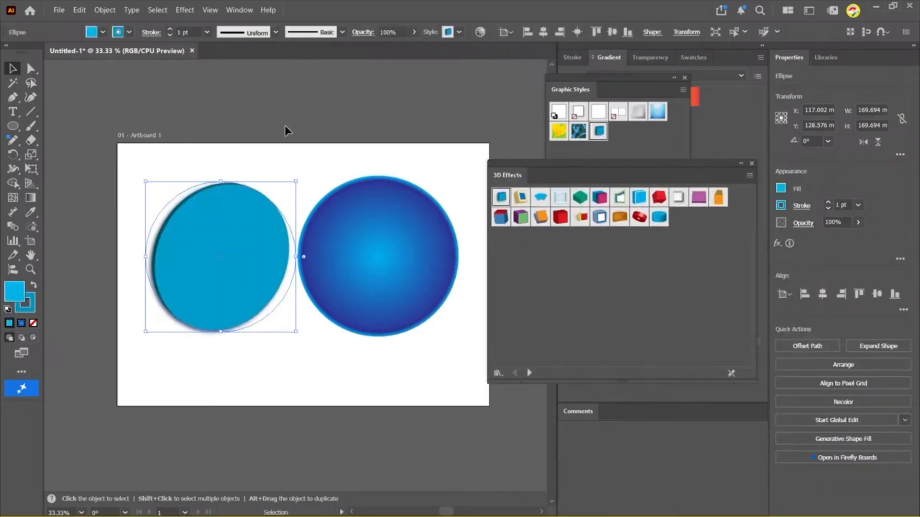
pyautogui.click(521, 217)
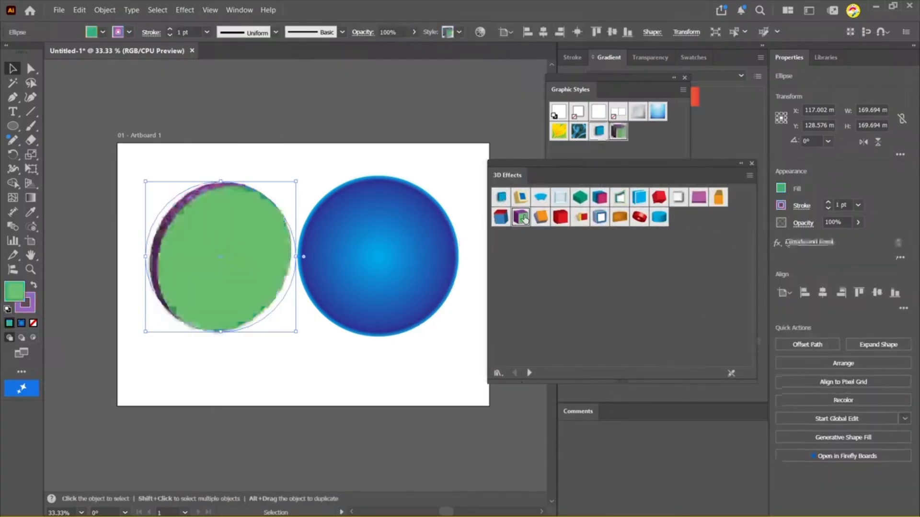
pyautogui.click(541, 217)
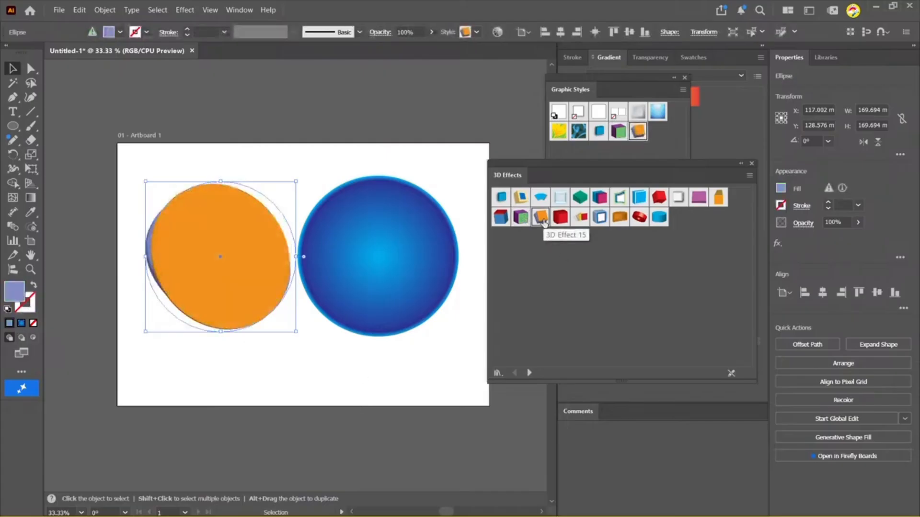
pyautogui.click(369, 271)
pyautogui.click(264, 233)
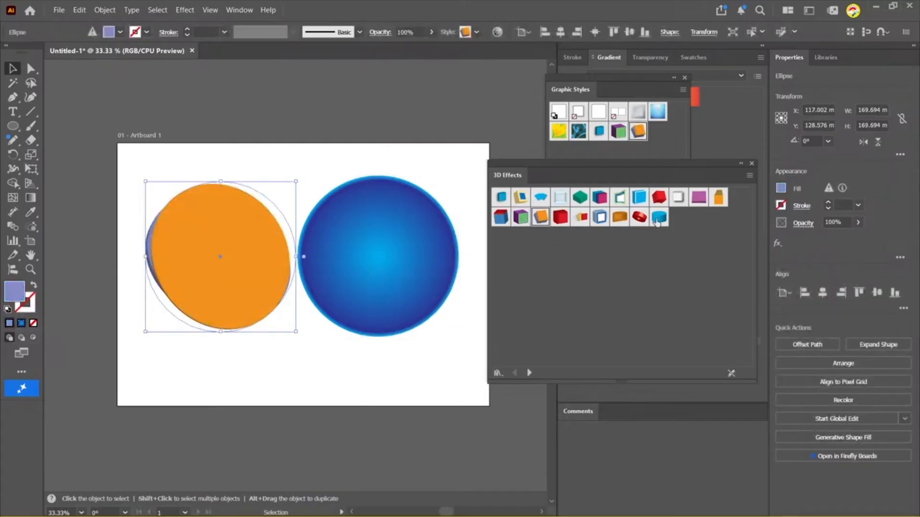
# Apply the glossy red revolve style from 3D Effects to the orange circle and delete the dark blue gradient circle
pyautogui.click(641, 218)
pyautogui.scroll(-1, 288, 333)
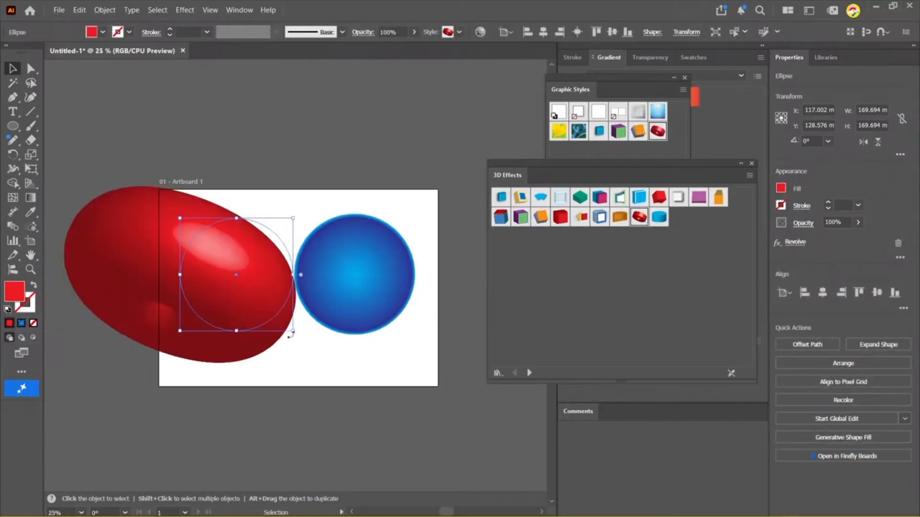
pyautogui.moveTo(168, 313); pyautogui.dragTo(166, 233)
pyautogui.click(299, 221)
pyautogui.press('Delete')
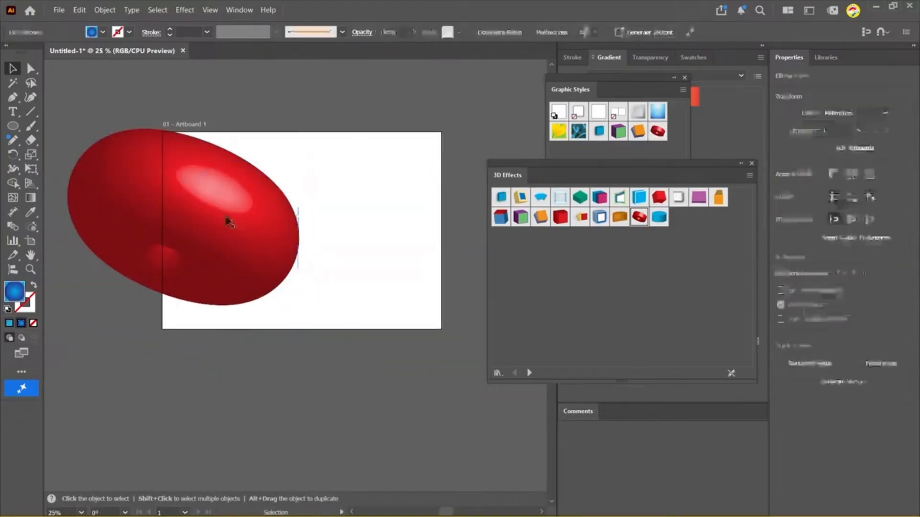
# Move the red revolved shape onto the artboard and scale its base circle down to about 129 mm wide
pyautogui.click(229, 229)
pyautogui.moveTo(229, 229); pyautogui.dragTo(349, 226)
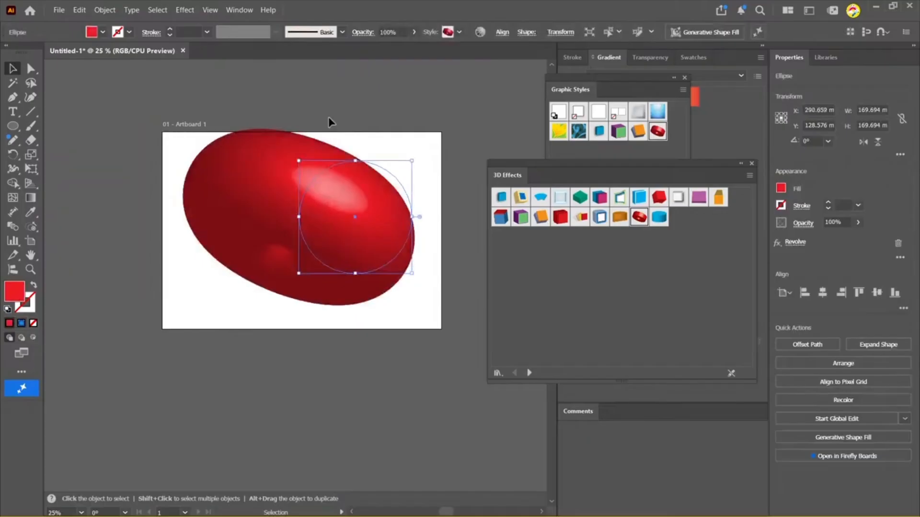
pyautogui.click(328, 121)
pyautogui.click(360, 243)
pyautogui.moveTo(412, 160); pyautogui.dragTo(385, 175)
pyautogui.hotkey('ctrl', '=')
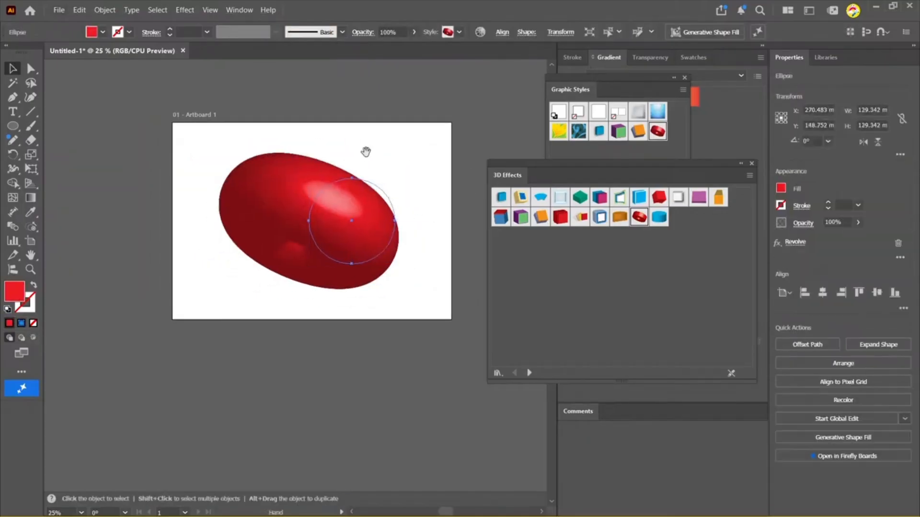
pyautogui.click(386, 149)
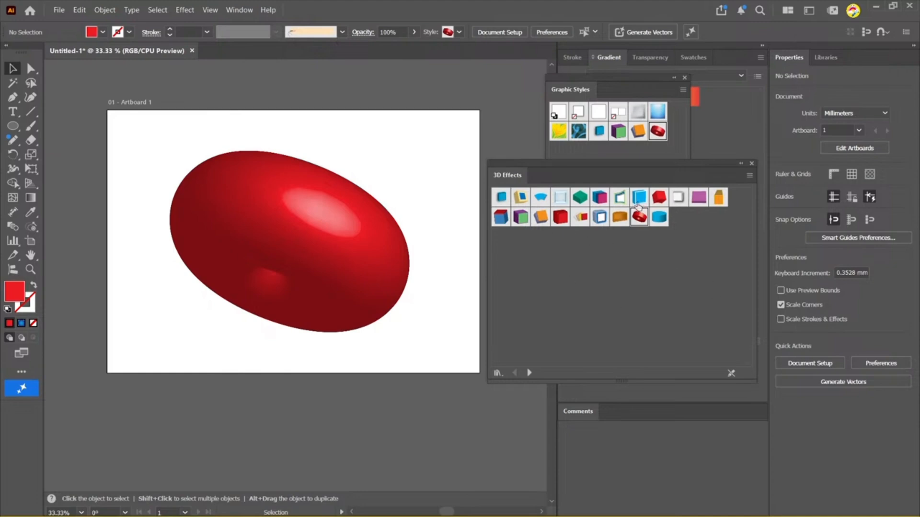
# Select the red revolved shape and load the Artistic Effects graphic style library
pyautogui.moveTo(384, 127); pyautogui.dragTo(211, 309)
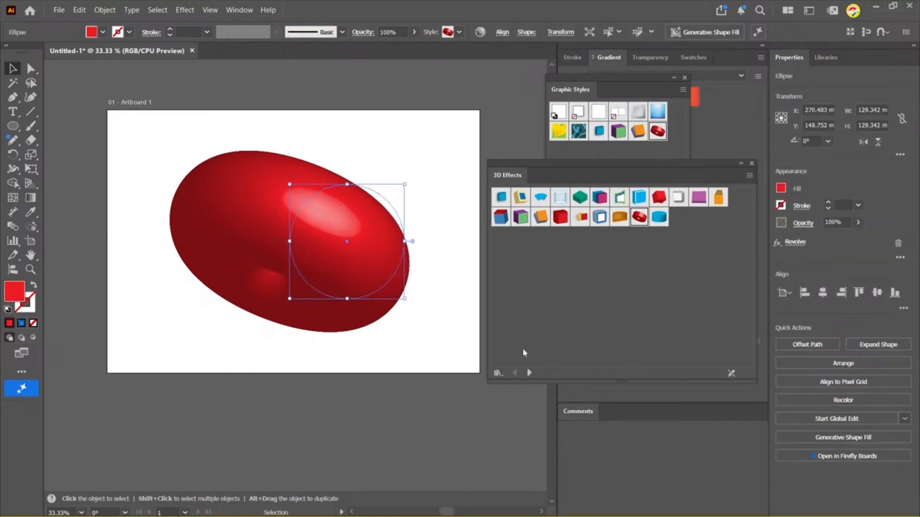
pyautogui.click(433, 125)
pyautogui.click(529, 373)
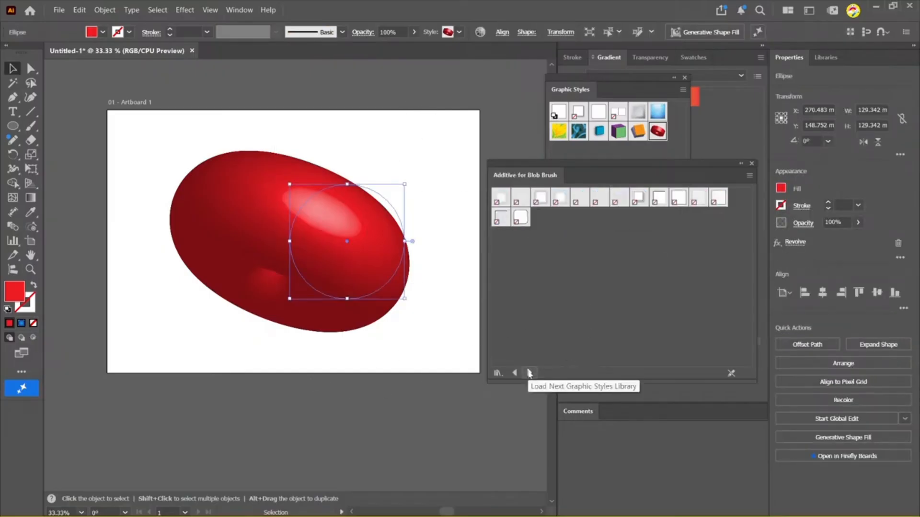
pyautogui.click(529, 374)
pyautogui.click(529, 373)
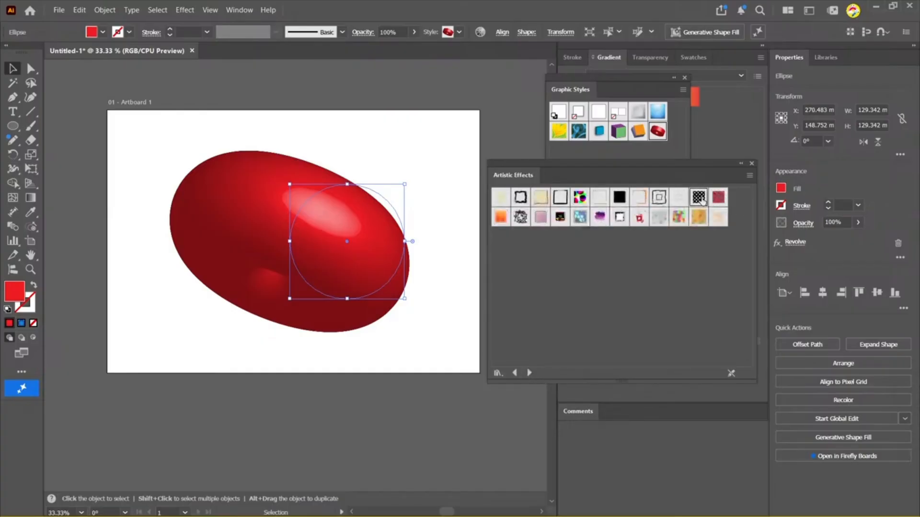
# Apply the black dot pattern and the multicolored mosaic styles in turn, and enlarge the circle to about 257 mm wide
pyautogui.click(699, 198)
pyautogui.click(699, 198)
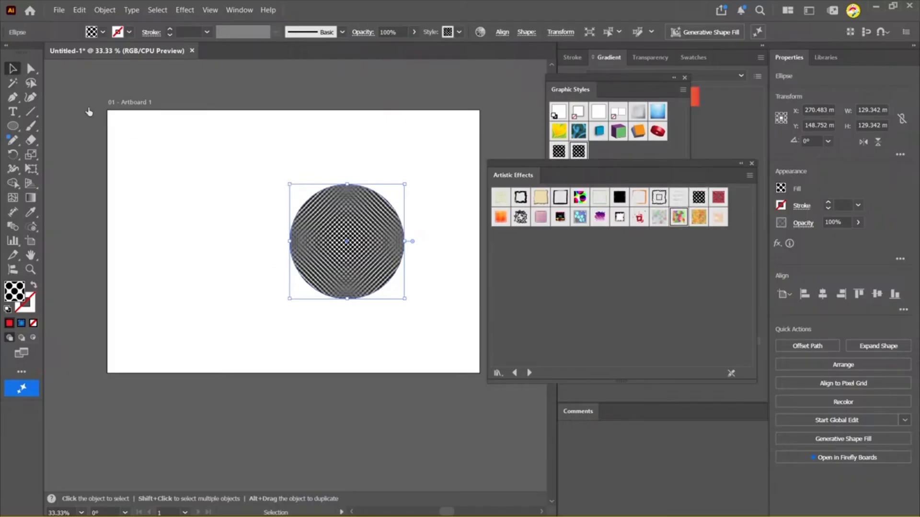
pyautogui.moveTo(405, 300); pyautogui.dragTo(462, 356)
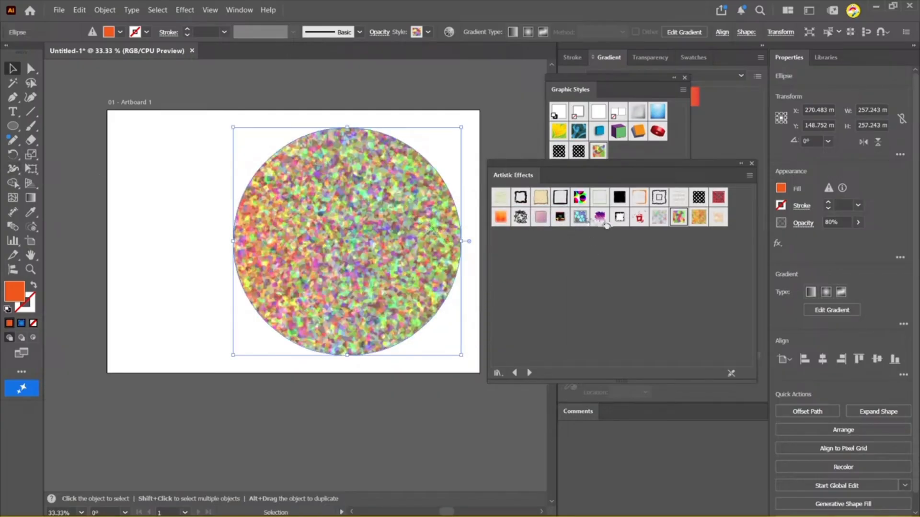
# Apply the purple gradient style from Artistic Effects to the circle and examine its rough edge up close
pyautogui.click(599, 217)
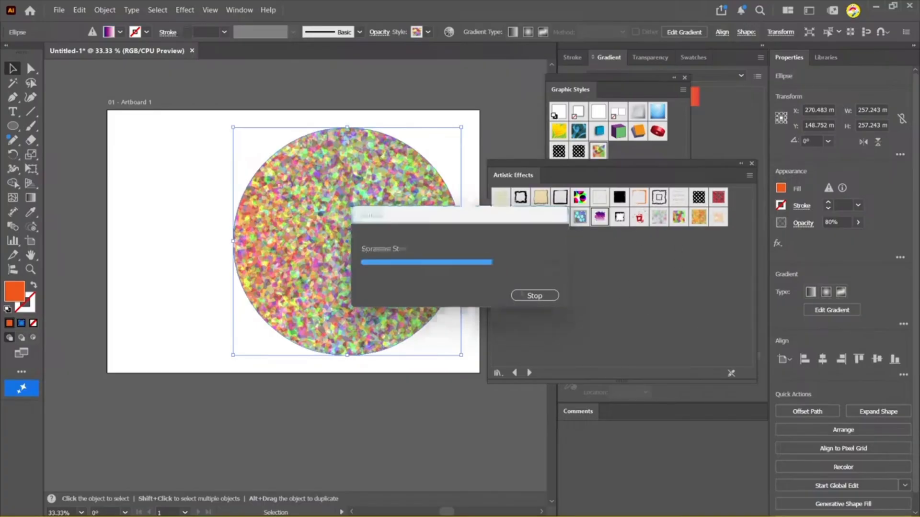
pyautogui.click(150, 210)
pyautogui.scroll(4, 381, 141)
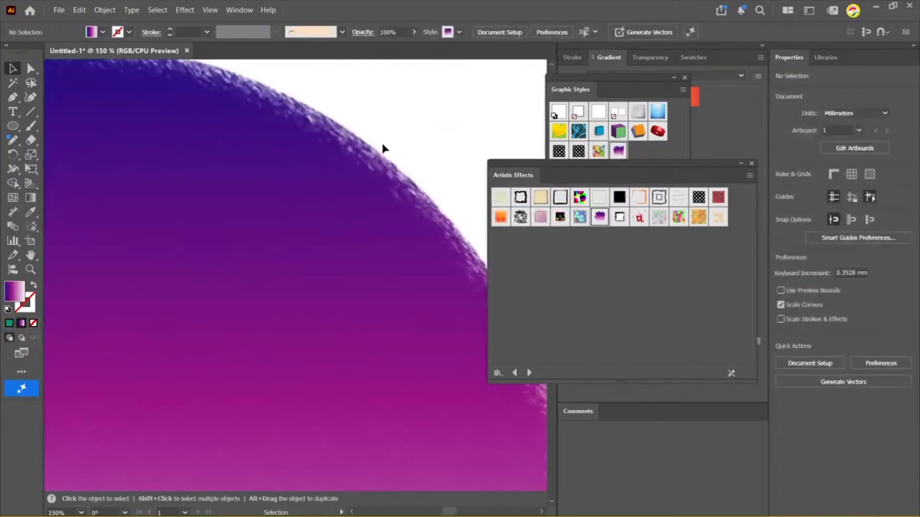
pyautogui.scroll(-3, 309, 134)
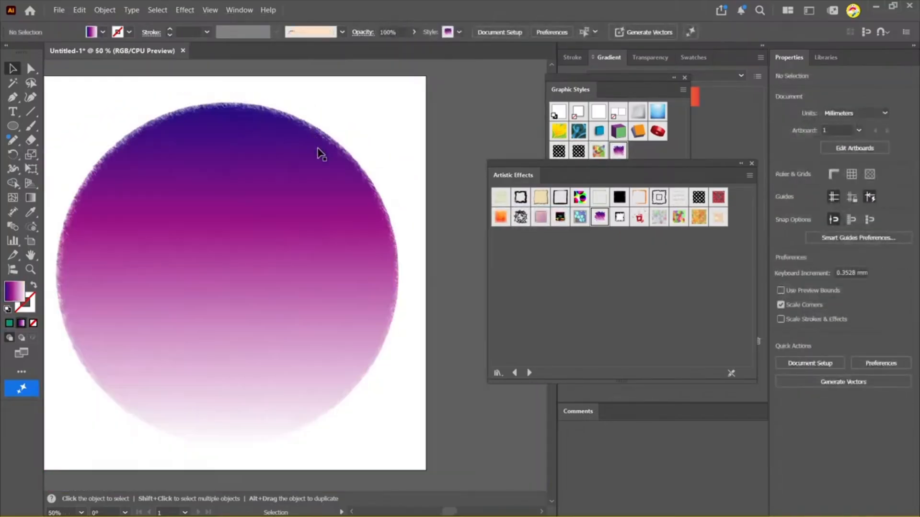
pyautogui.moveTo(379, 176); pyautogui.dragTo(427, 166)
pyautogui.scroll(-1, 426, 166)
pyautogui.scroll(1, 425, 171)
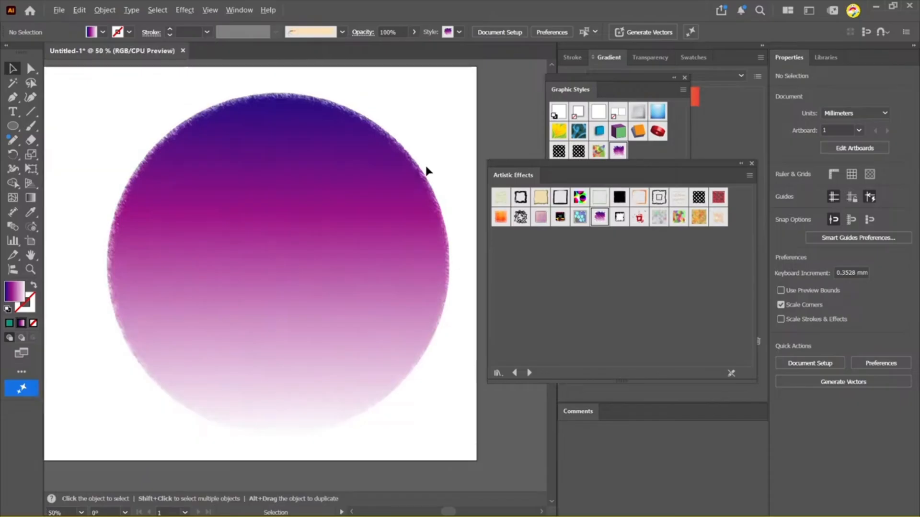
pyautogui.moveTo(317, 139); pyautogui.dragTo(356, 142)
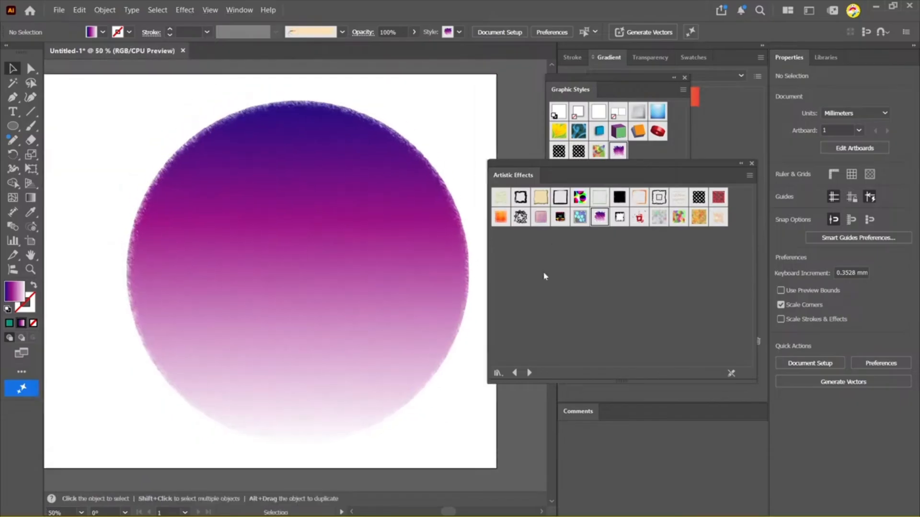
# Apply the gold style from the Buttons and Rollovers library to the circle and shrink it to about 158 mm wide
pyautogui.click(530, 373)
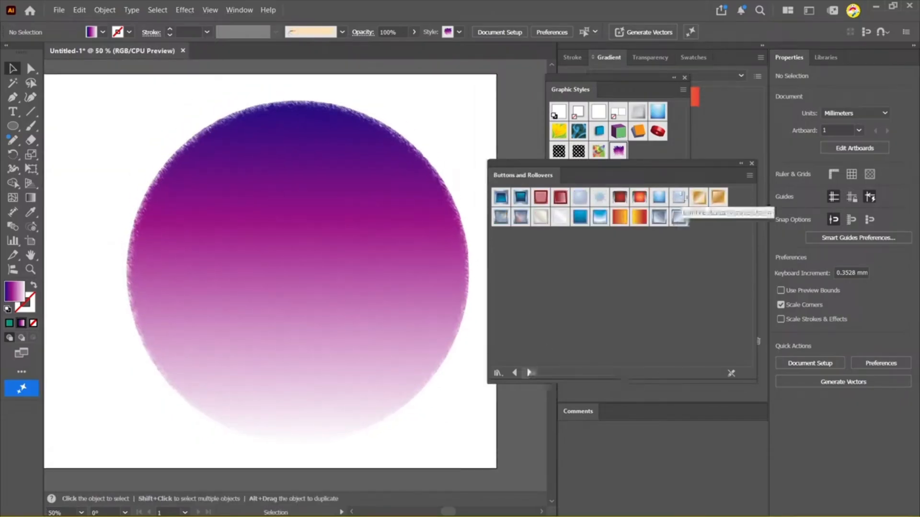
pyautogui.click(699, 197)
pyautogui.click(374, 199)
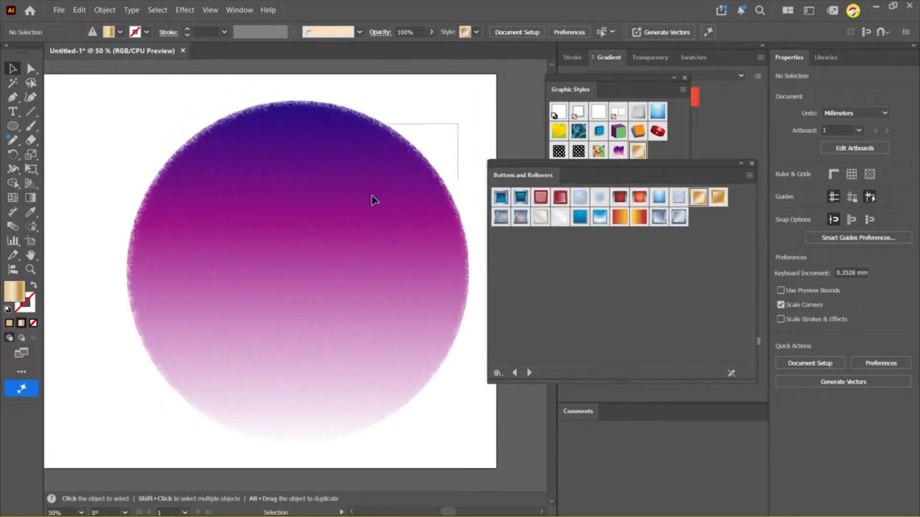
pyautogui.click(698, 197)
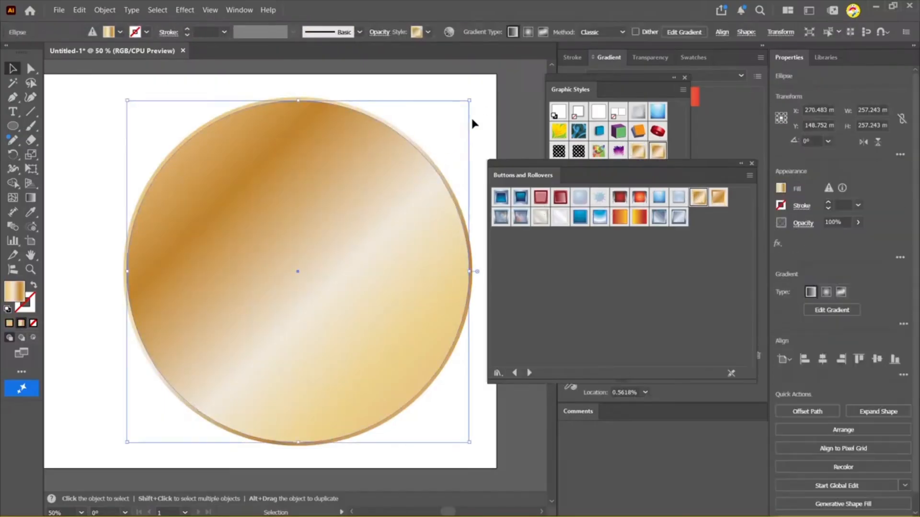
pyautogui.moveTo(470, 102); pyautogui.dragTo(412, 130)
pyautogui.click(372, 165)
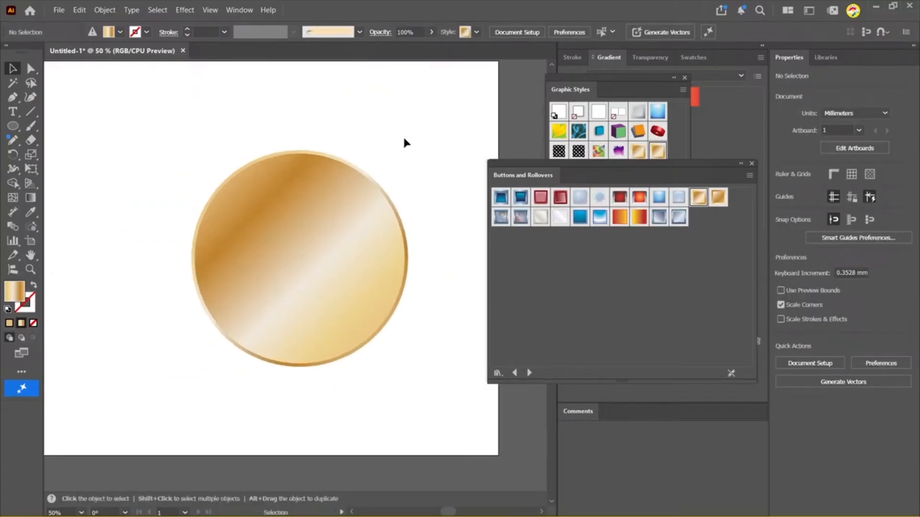
# Apply the Raised Edge Mouse Down style and the silver-blue metallic style in turn to the gold circle, and deselect it
pyautogui.click(336, 212)
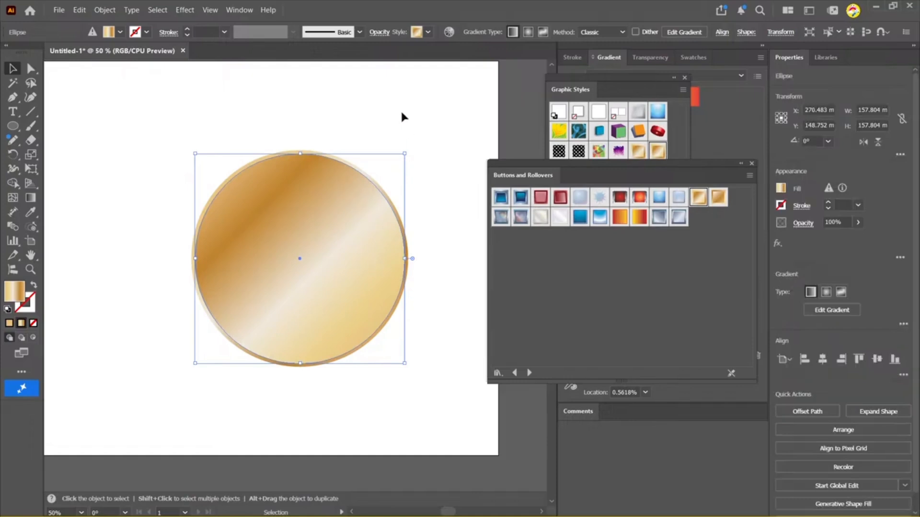
pyautogui.moveTo(402, 120); pyautogui.dragTo(308, 271)
pyautogui.click(599, 217)
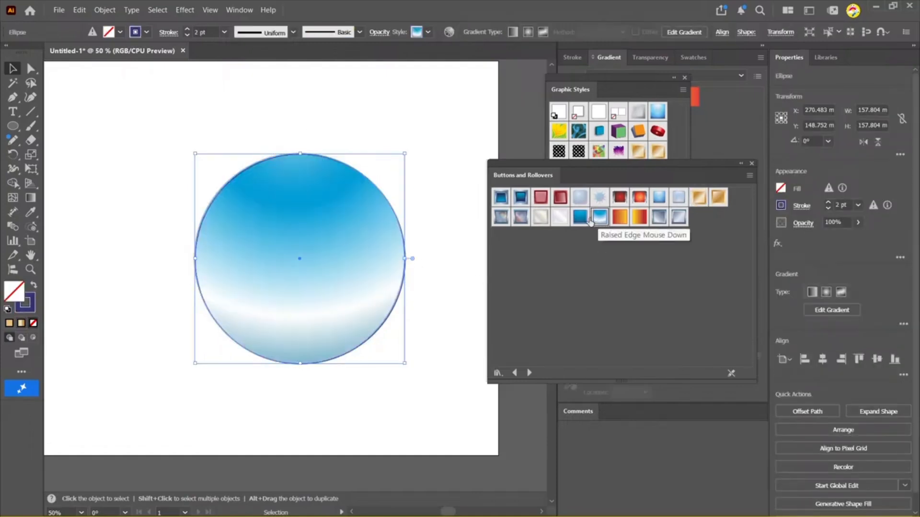
pyautogui.click(404, 120)
pyautogui.moveTo(375, 153); pyautogui.dragTo(307, 230)
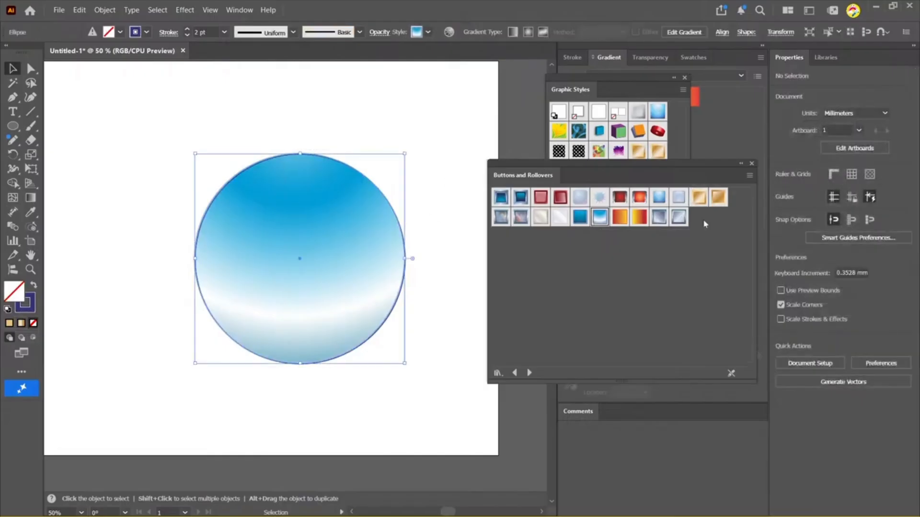
pyautogui.click(678, 217)
pyautogui.moveTo(399, 143); pyautogui.dragTo(316, 229)
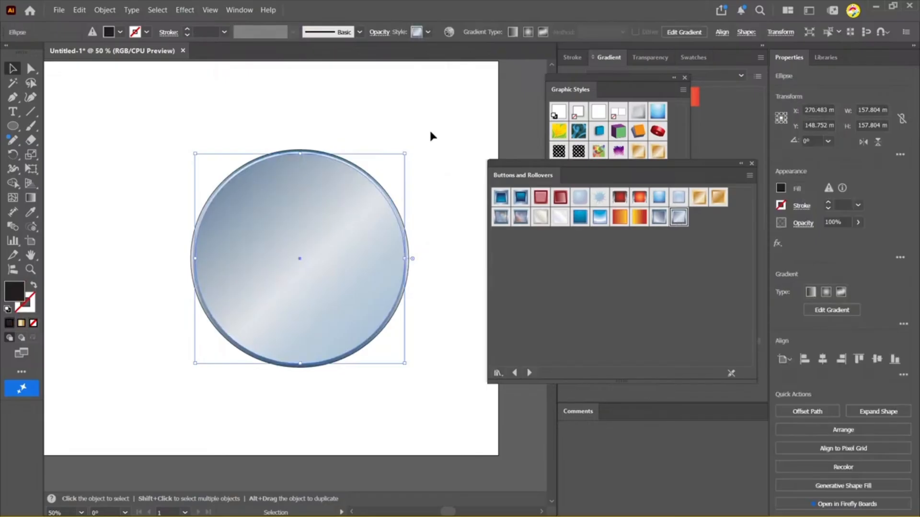
pyautogui.click(430, 133)
# Load the Illuminate Styles library, apply its silver metallic and pale gold banded styles in turn to the circle, and deselect it
pyautogui.click(530, 373)
pyautogui.click(529, 373)
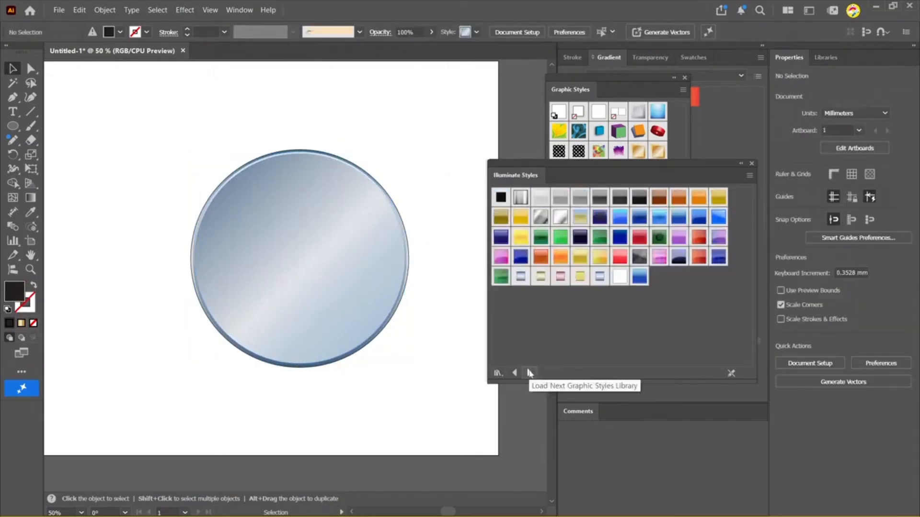
pyautogui.moveTo(445, 146); pyautogui.dragTo(425, 279)
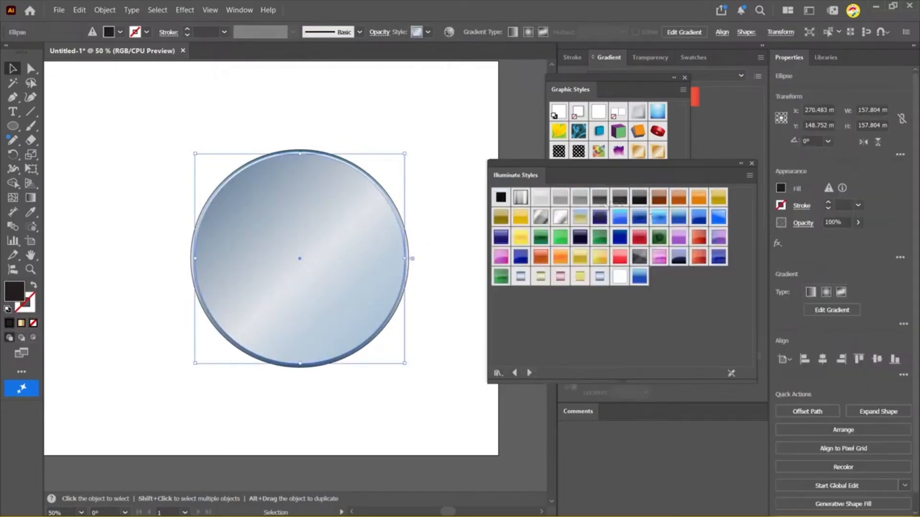
pyautogui.click(559, 216)
pyautogui.click(540, 218)
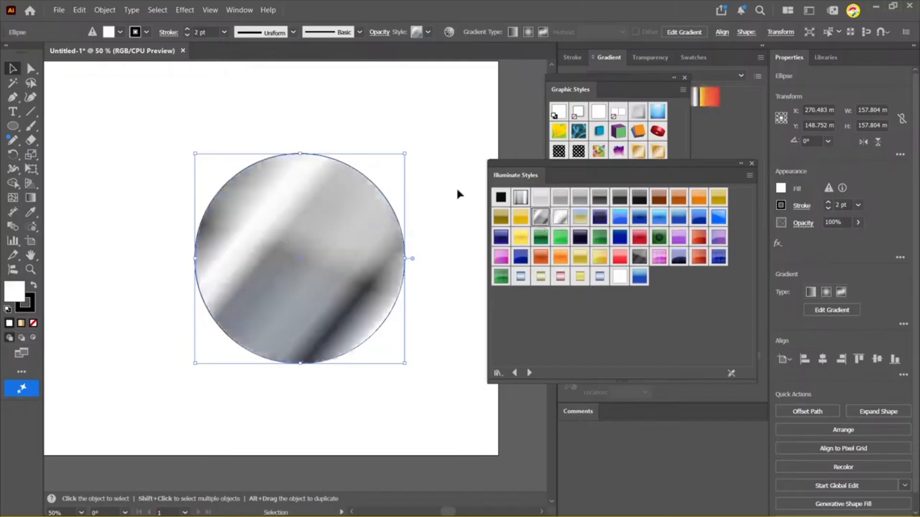
pyautogui.click(540, 277)
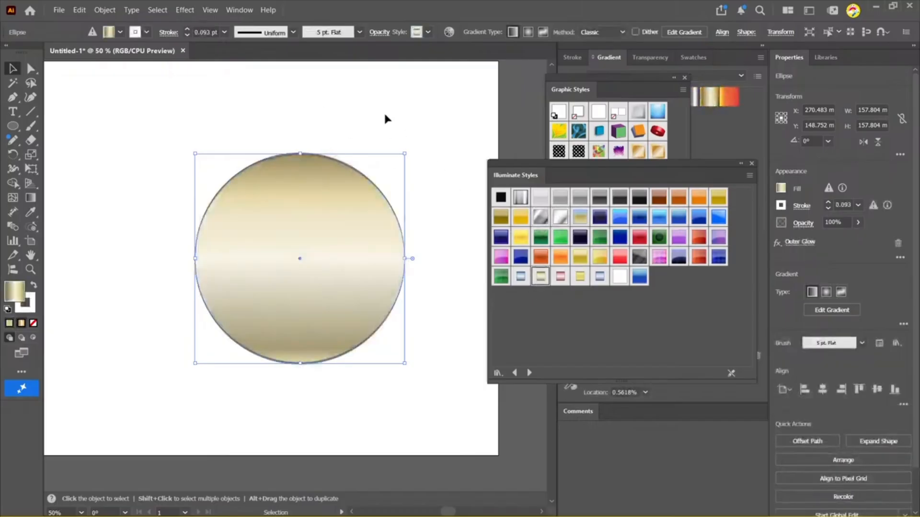
pyautogui.click(437, 127)
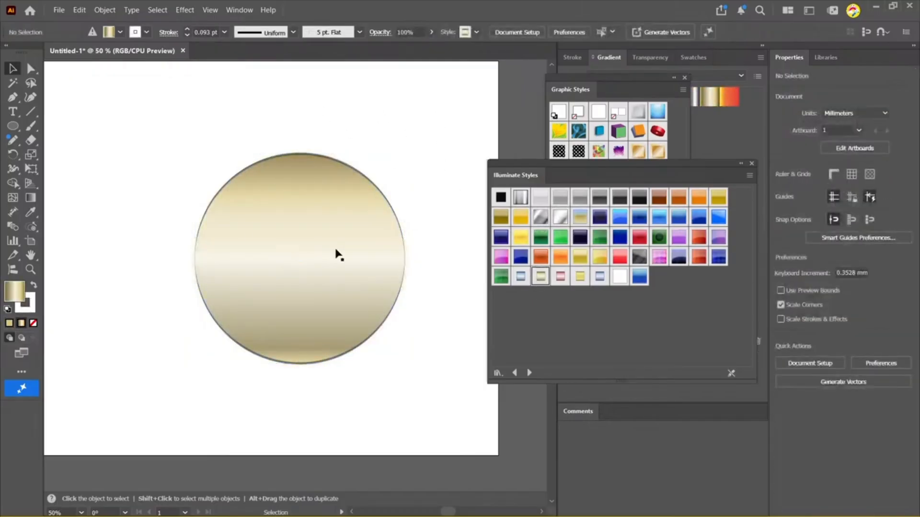
# Load the Image Effects style library and apply its silver metallic, yellow glow and diagonal gold styles in turn to the circle
pyautogui.click(325, 281)
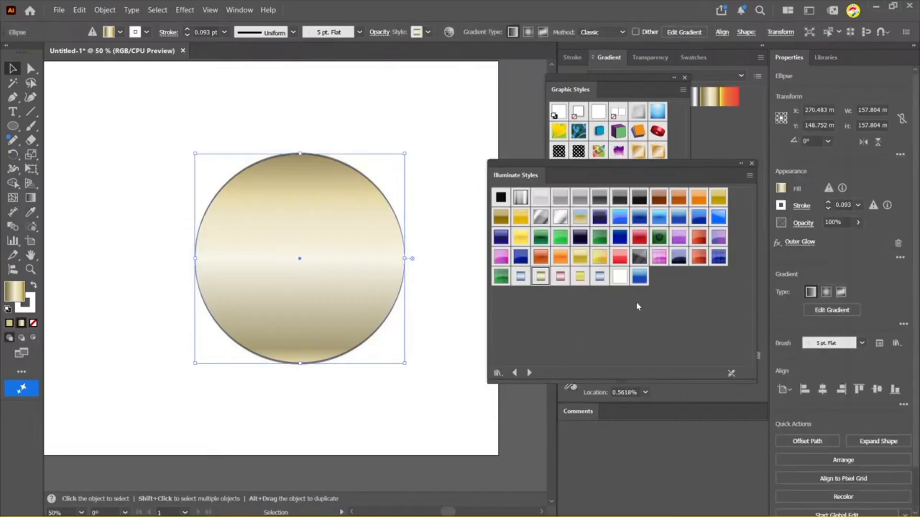
pyautogui.click(530, 373)
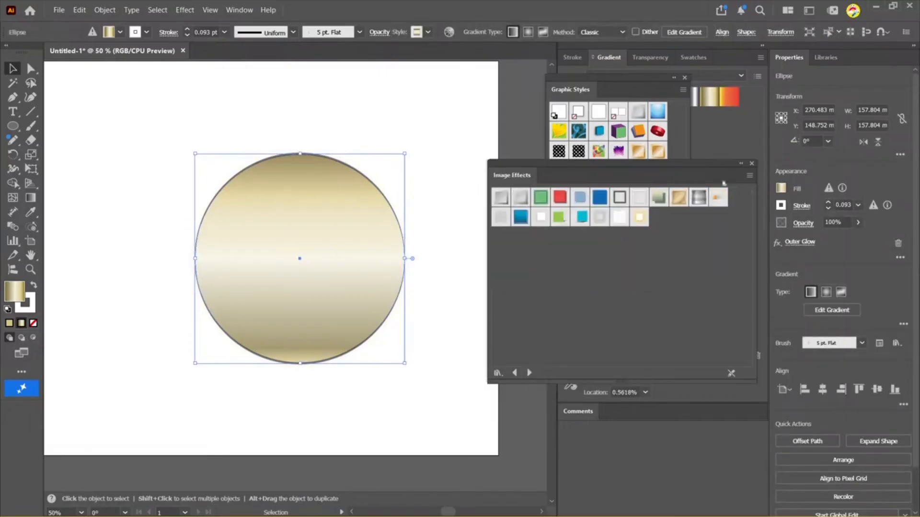
pyautogui.click(699, 199)
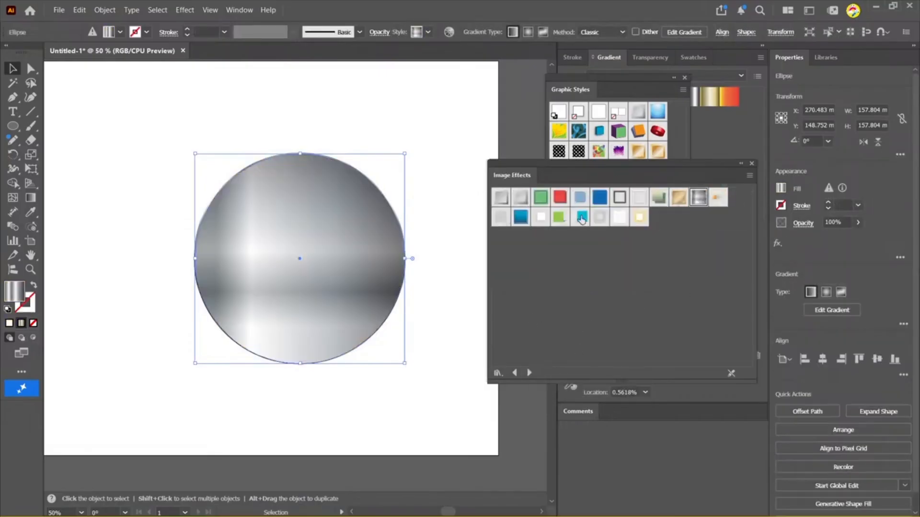
pyautogui.click(644, 218)
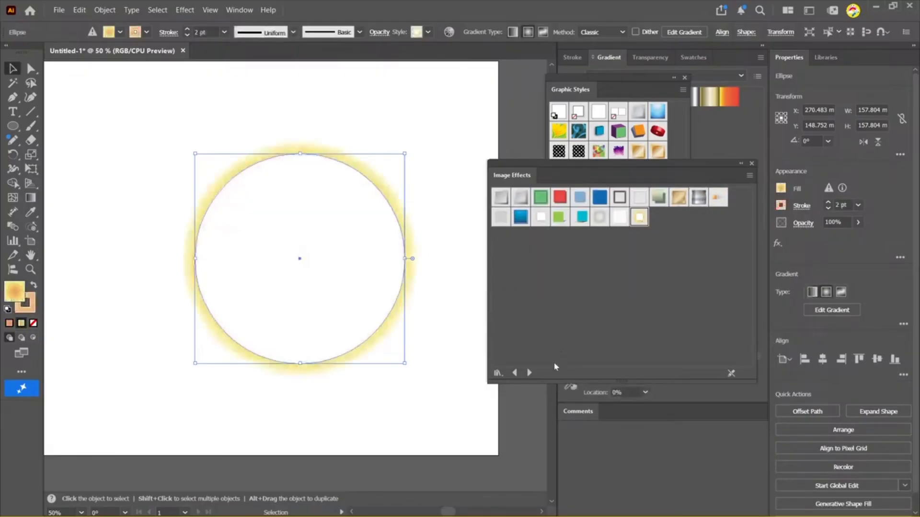
pyautogui.click(376, 128)
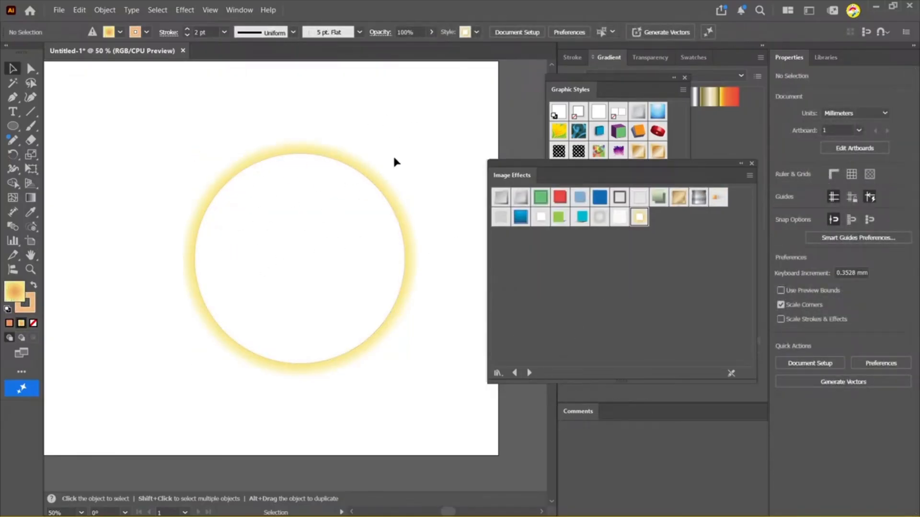
pyautogui.click(295, 231)
pyautogui.click(678, 197)
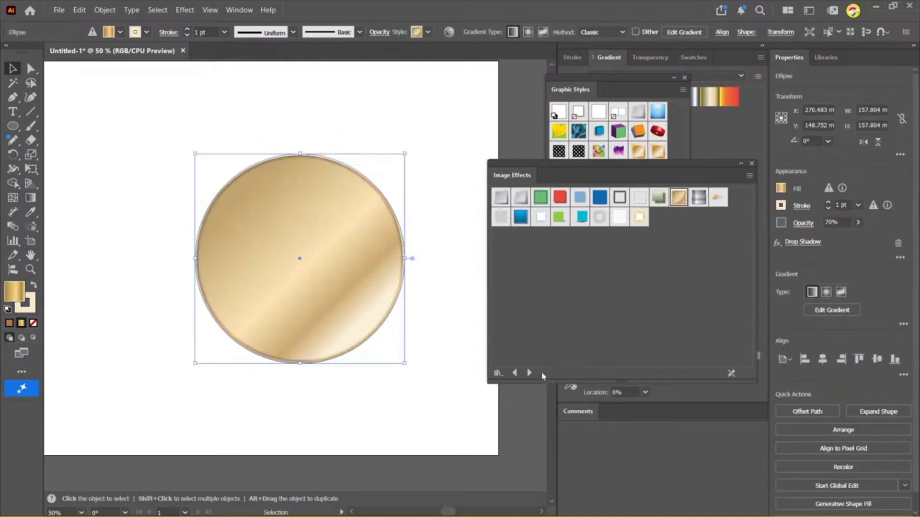
# Load the Scribble Effects library and try its black, grey pencil, turquoise and purple scribble styles in turn on the circle
pyautogui.click(529, 373)
pyautogui.click(530, 373)
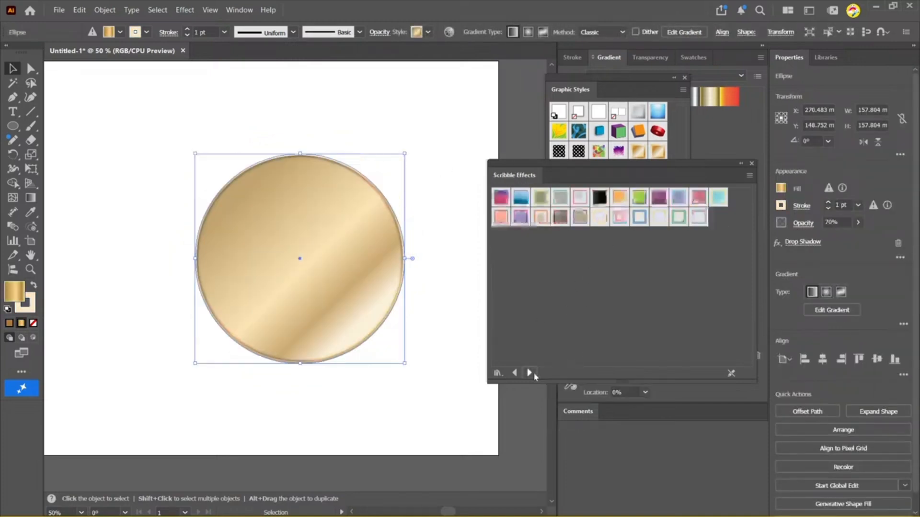
pyautogui.click(598, 198)
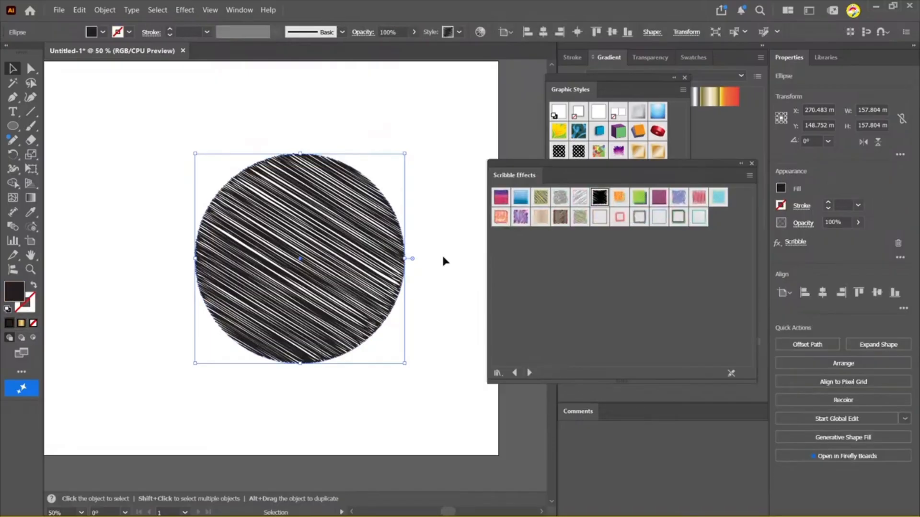
pyautogui.click(539, 202)
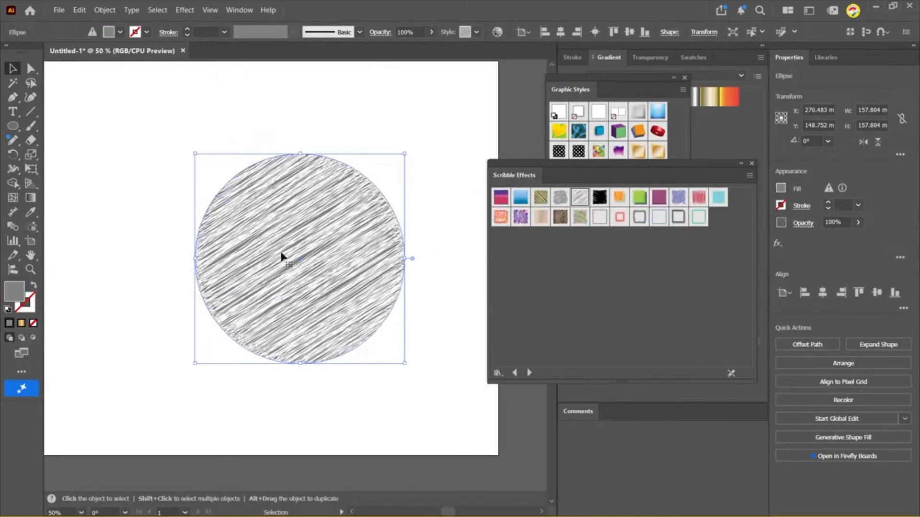
pyautogui.click(719, 201)
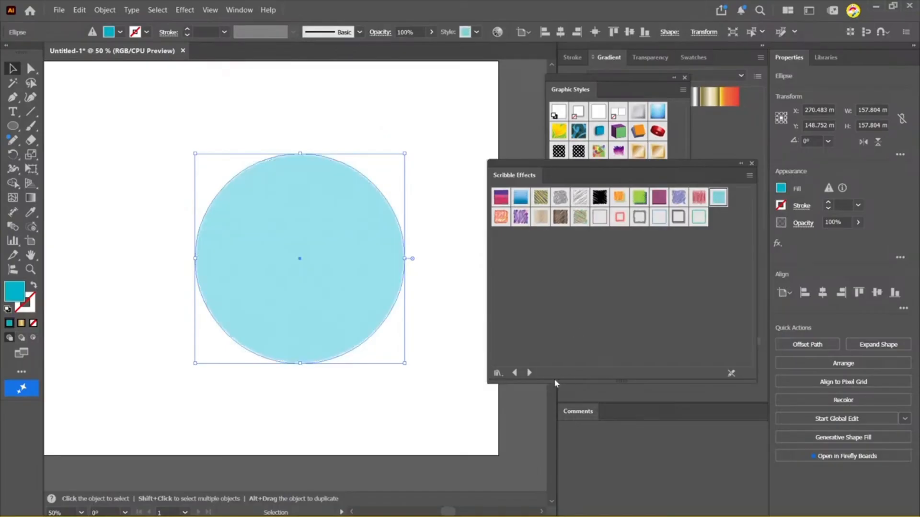
pyautogui.click(521, 217)
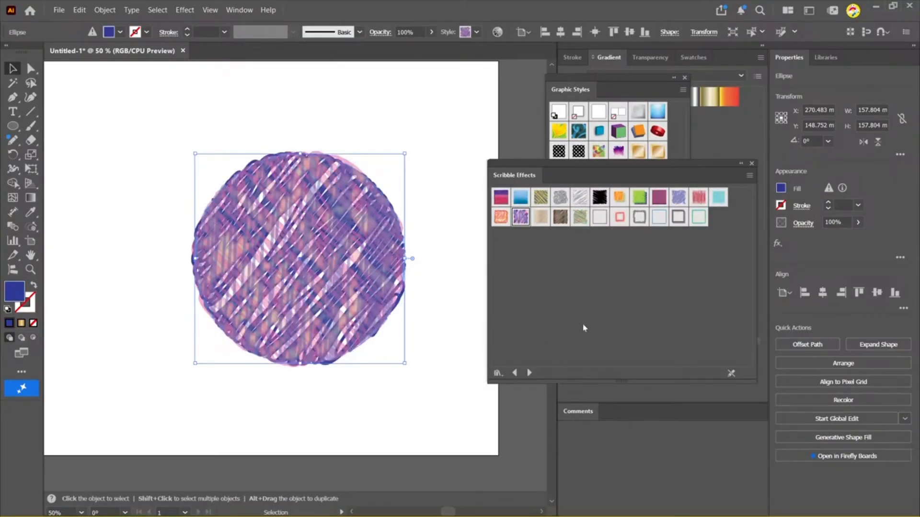
# Load the Textures library, apply the red brick style to the circle, examine it up close, and replace it with the green texture style
pyautogui.click(529, 373)
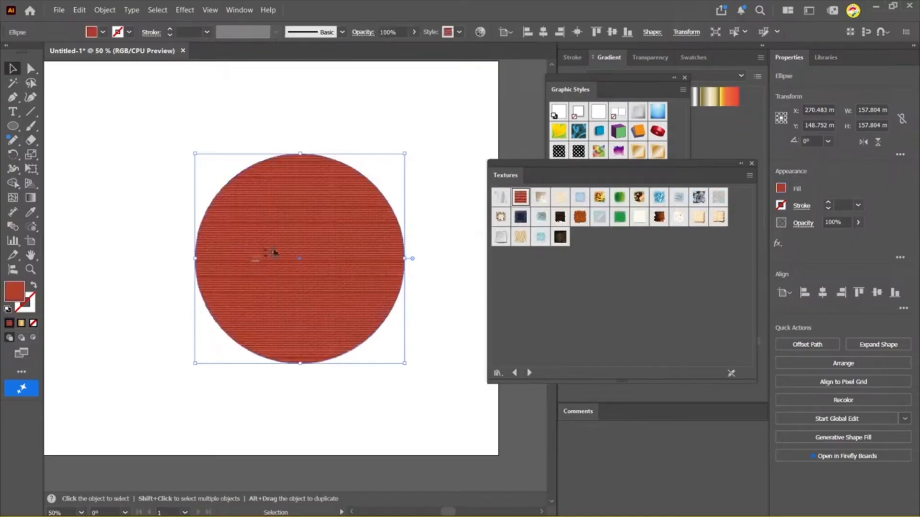
pyautogui.scroll(5, 279, 263)
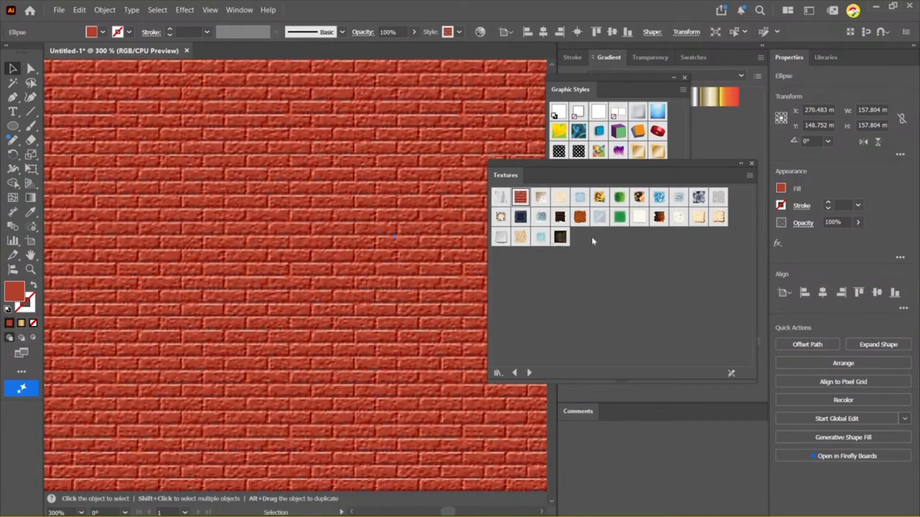
pyautogui.click(618, 218)
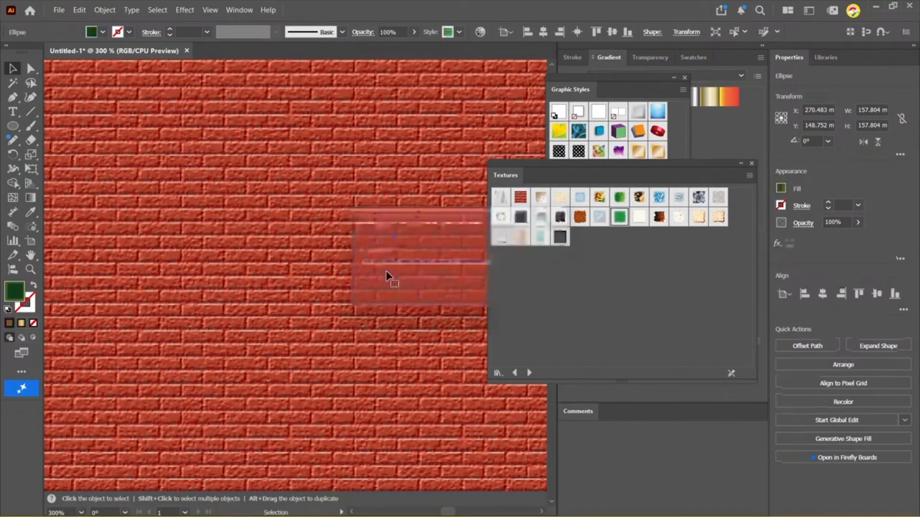
pyautogui.scroll(-4, 387, 274)
pyautogui.moveTo(359, 265); pyautogui.dragTo(283, 259)
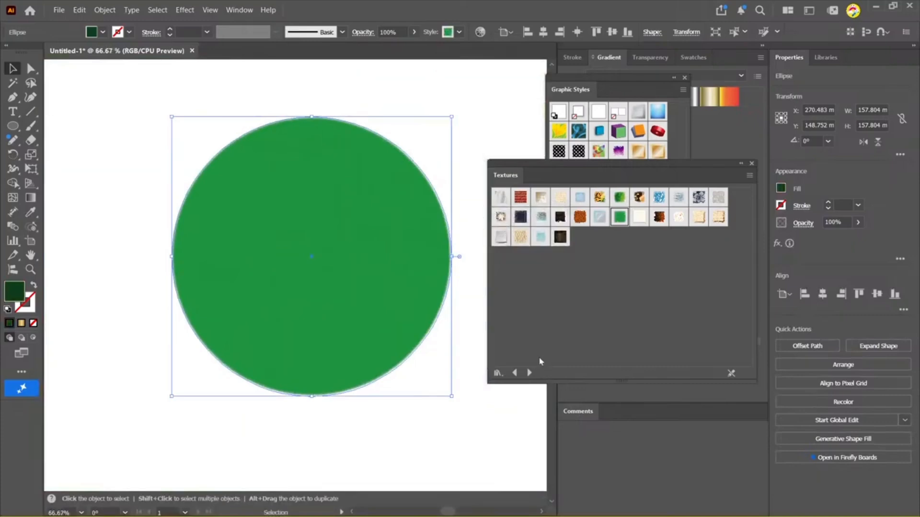
# Browse on to the Vonster Pattern Styles library, close it together with the Graphic Styles panel, and deselect the circle
pyautogui.click(529, 373)
pyautogui.click(529, 373)
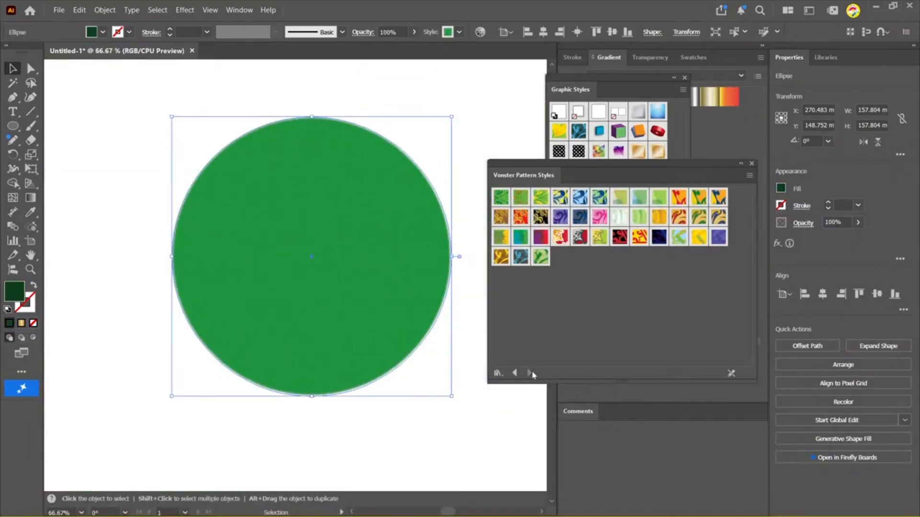
pyautogui.click(752, 165)
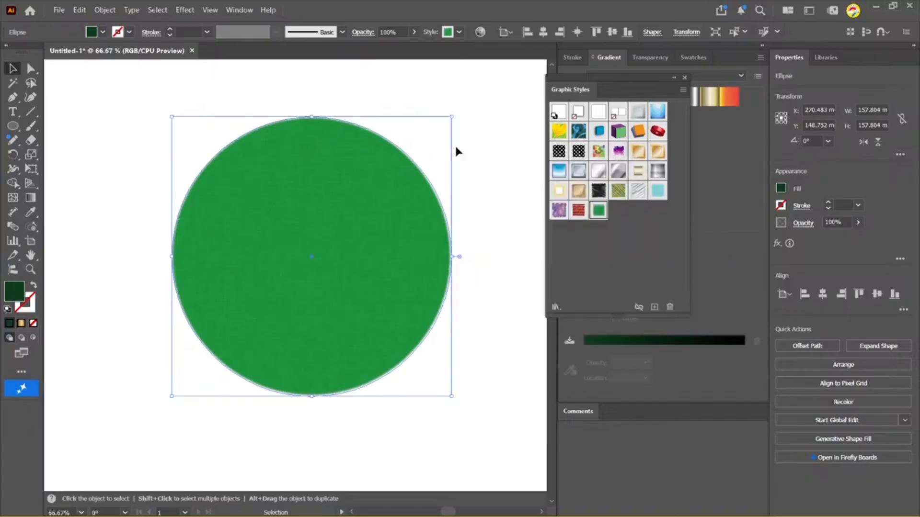
pyautogui.click(684, 78)
pyautogui.click(508, 92)
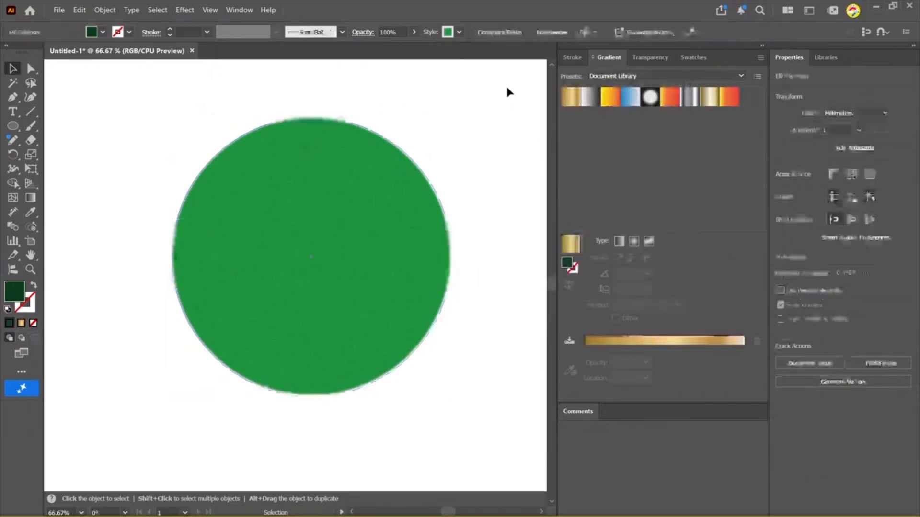
# Delete the green circle and bring the whole empty artboard into view
pyautogui.click(259, 261)
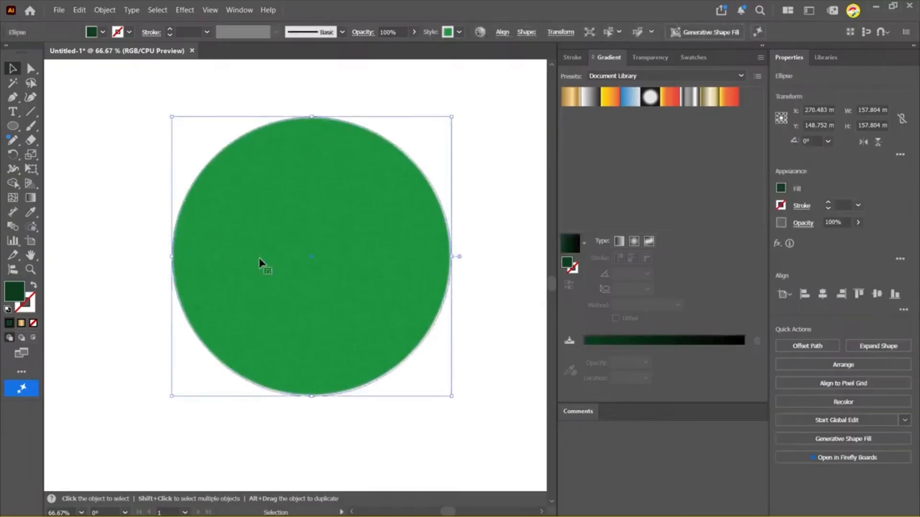
pyautogui.press('Delete')
pyautogui.scroll(-2, 321, 211)
pyautogui.moveTo(286, 204); pyautogui.dragTo(317, 218)
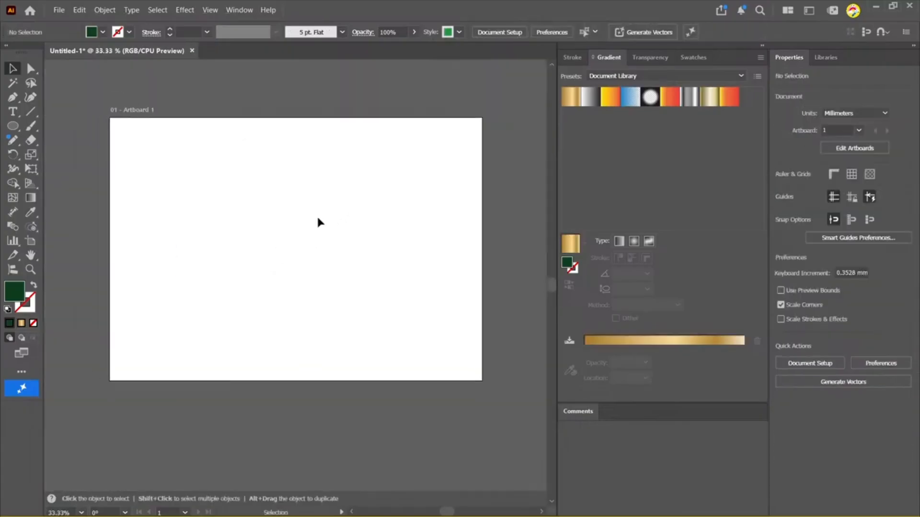
pyautogui.hotkey('ctrl', '0')
pyautogui.hotkey('ctrl', '-')
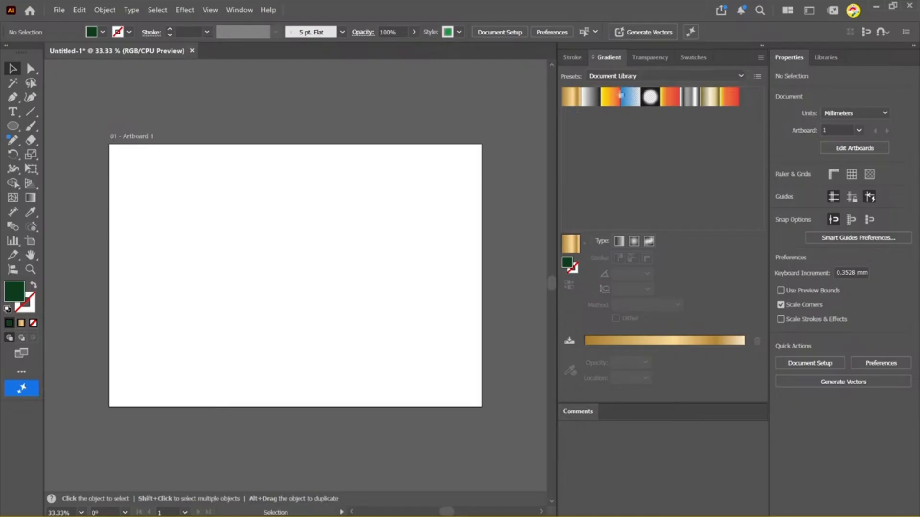
# Move the Properties panel into its own dock column beside the canvas and collapse the other panel groups to icons
pyautogui.moveTo(799, 65); pyautogui.dragTo(554, 64)
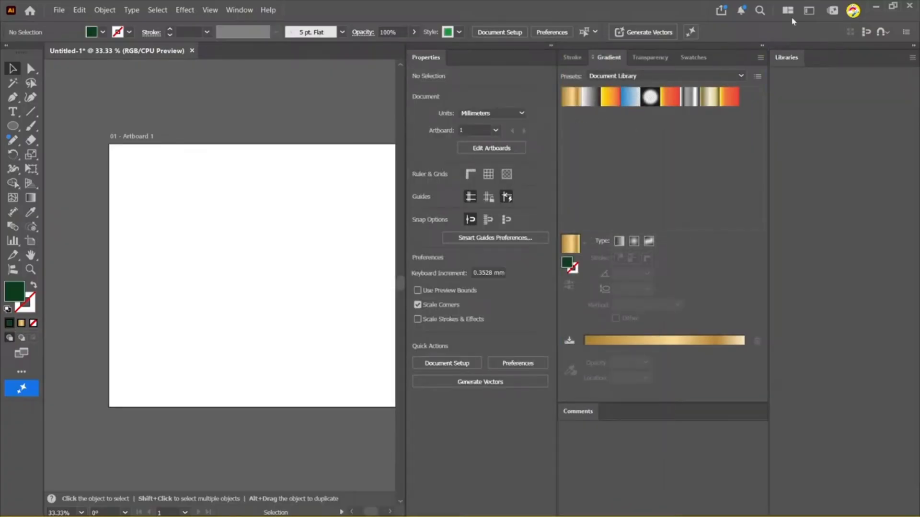
pyautogui.click(762, 46)
pyautogui.click(913, 45)
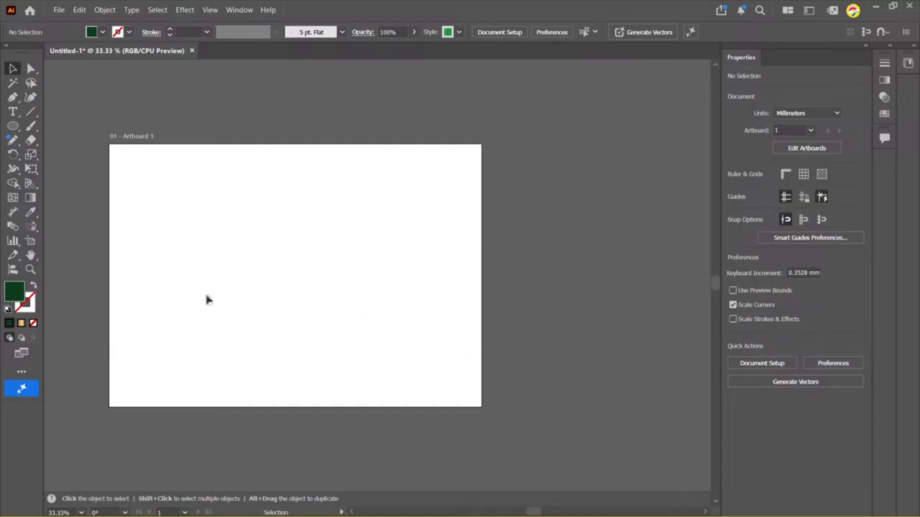
# Look through the document unit choices, keeping Millimeters at first, and change the units to Centimeters
pyautogui.click(824, 117)
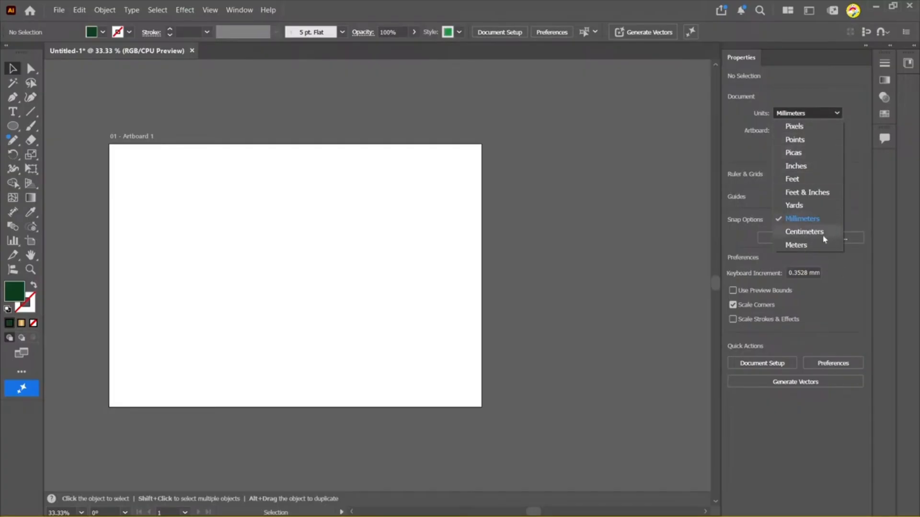
pyautogui.click(828, 218)
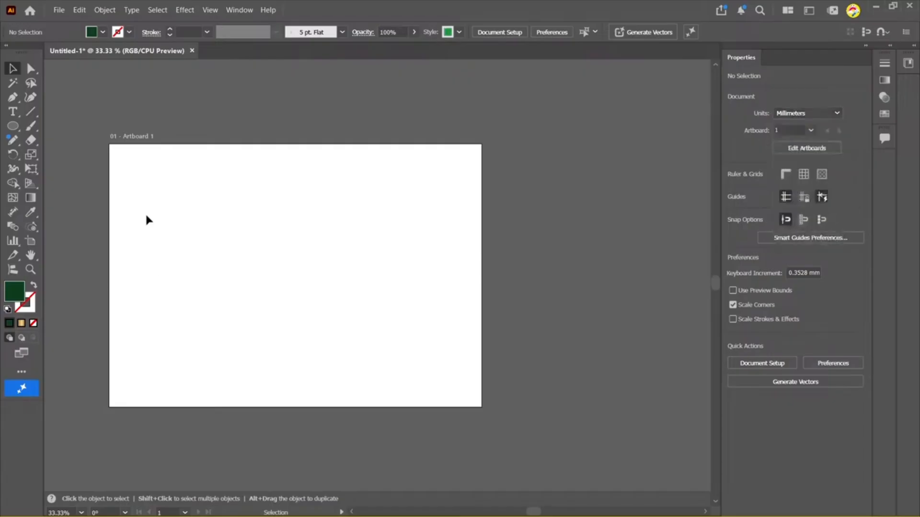
pyautogui.click(828, 118)
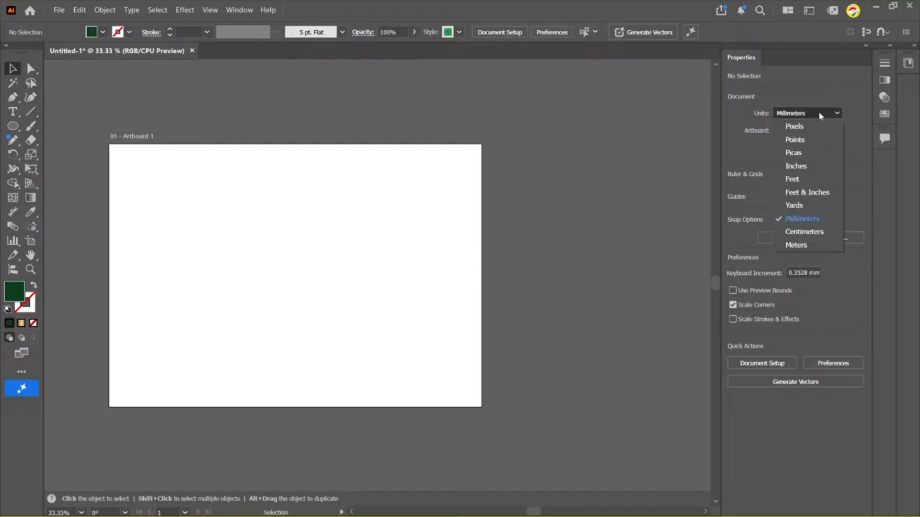
pyautogui.click(804, 231)
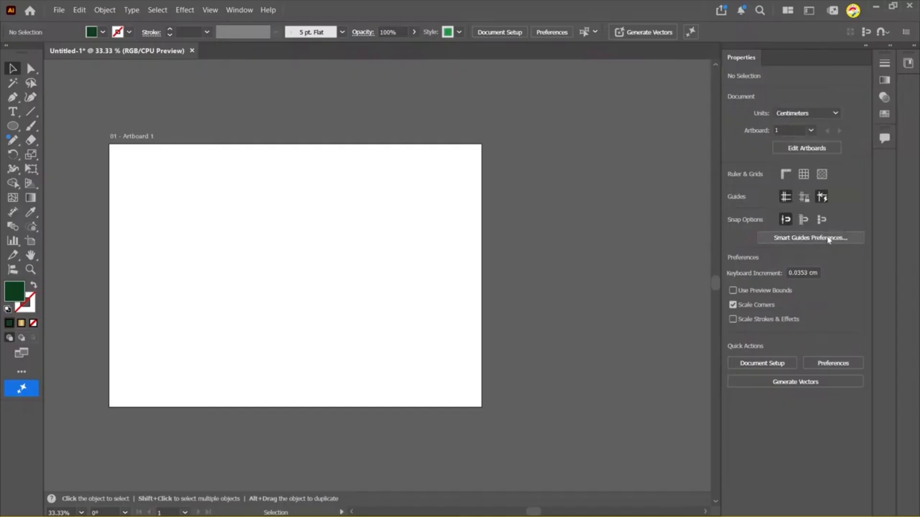
# Enter artboard editing, move the A3 artboard to about X 5.06 cm, Y 12.85 cm, and return to the Selection tool
pyautogui.click(835, 153)
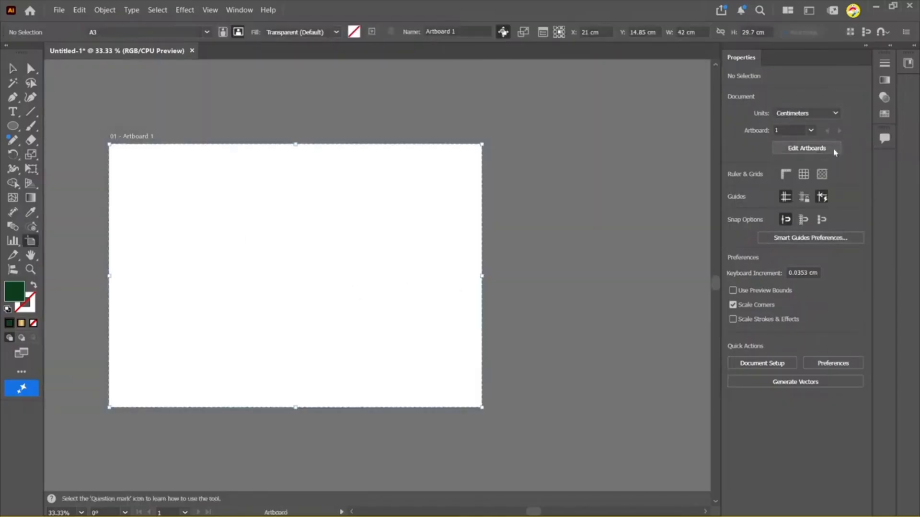
pyautogui.moveTo(282, 158); pyautogui.dragTo(140, 122)
pyautogui.click(12, 50)
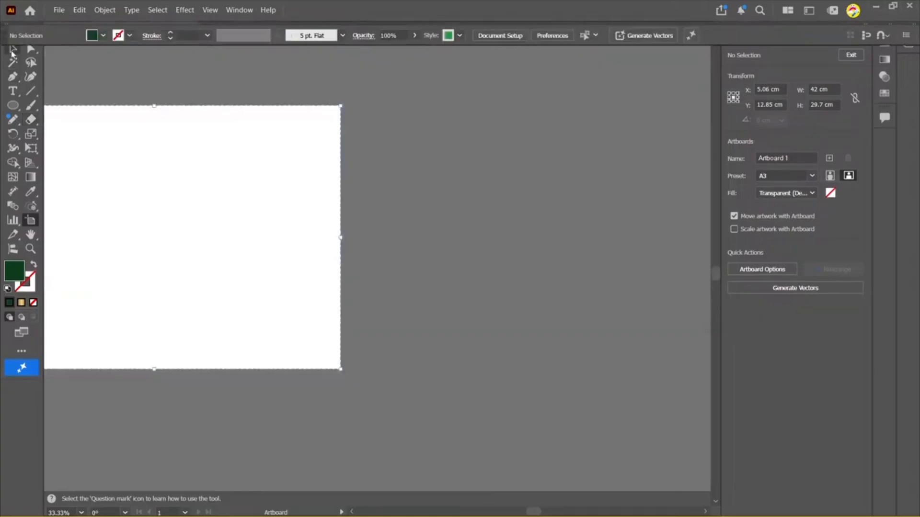
# Bring the full artboard back into view and dock the floating Control bar in its original place
pyautogui.press('space')
pyautogui.moveTo(292, 232); pyautogui.dragTo(545, 274)
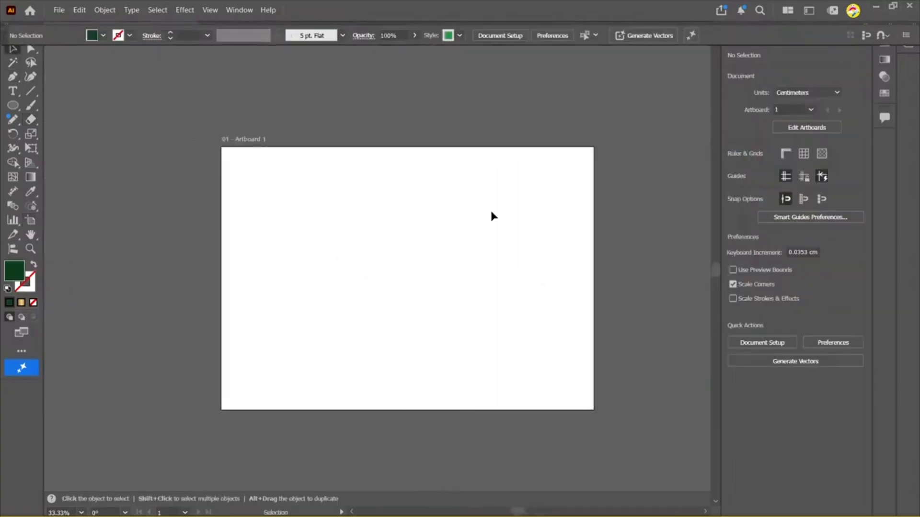
pyautogui.hotkey('ctrl', '0')
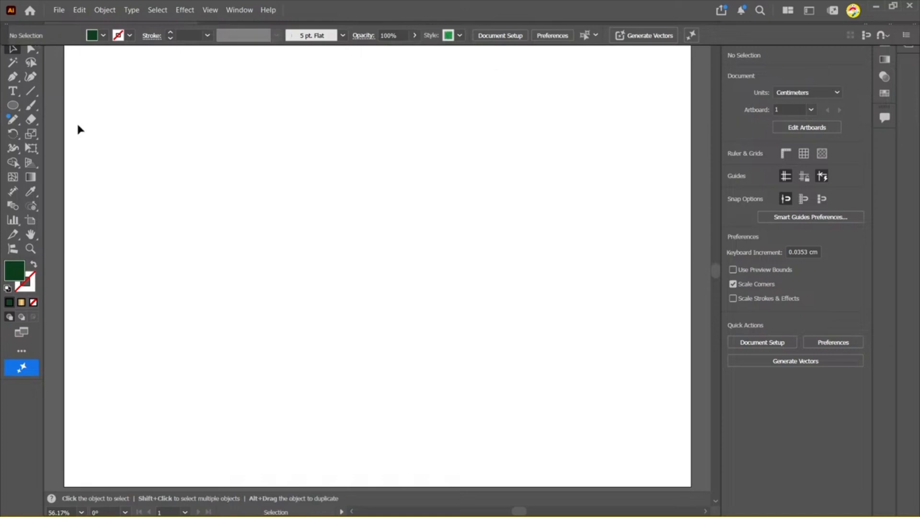
pyautogui.scroll(-2, 77, 125)
pyautogui.press('space')
pyautogui.moveTo(131, 149); pyautogui.dragTo(175, 206)
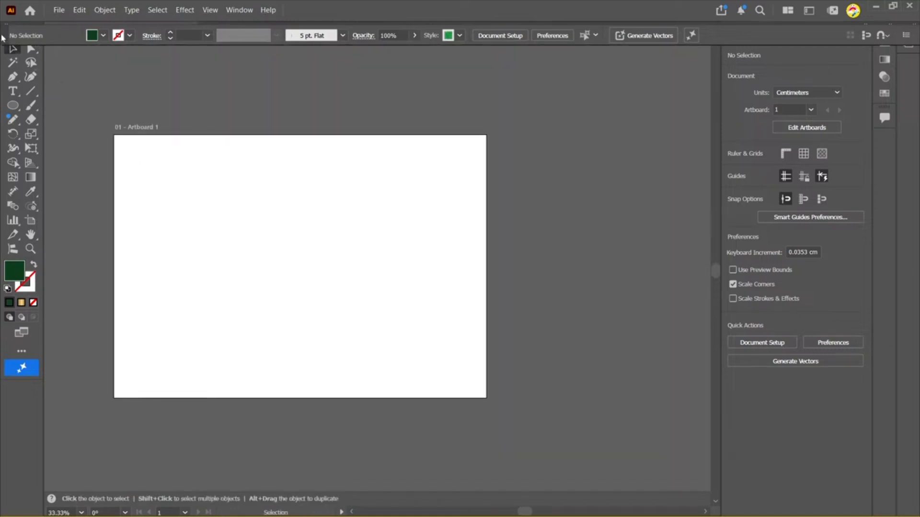
pyautogui.moveTo(1, 35); pyautogui.dragTo(65, 29)
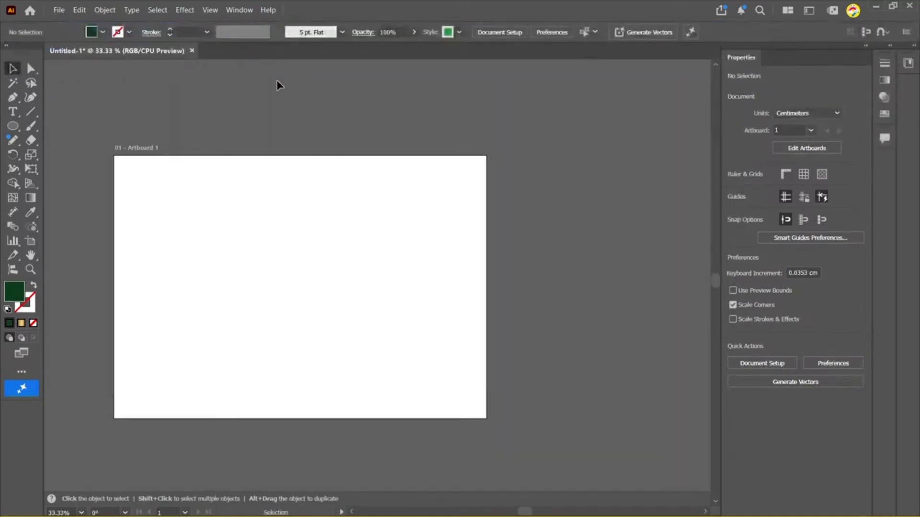
# Undock the Properties panel and float it over the canvas beside the artboard
pyautogui.press('space')
pyautogui.moveTo(277, 80); pyautogui.dragTo(445, 98)
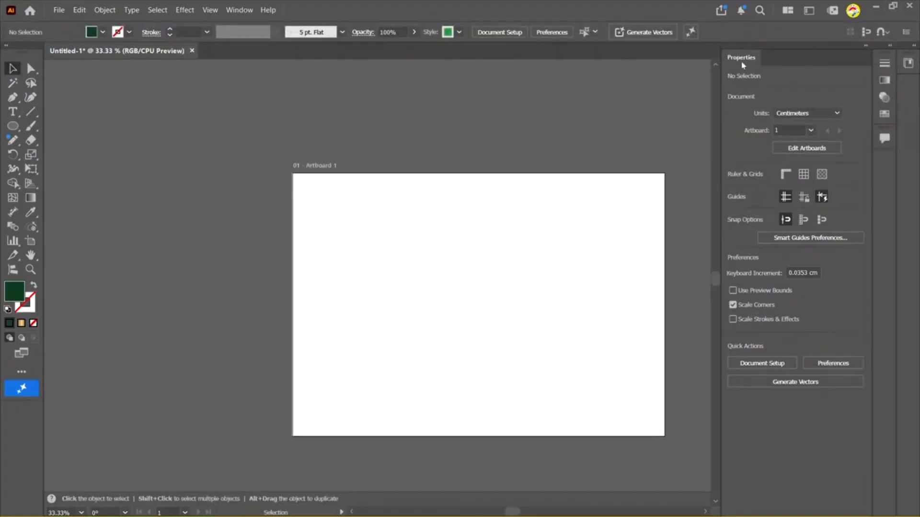
pyautogui.moveTo(743, 65); pyautogui.dragTo(178, 98)
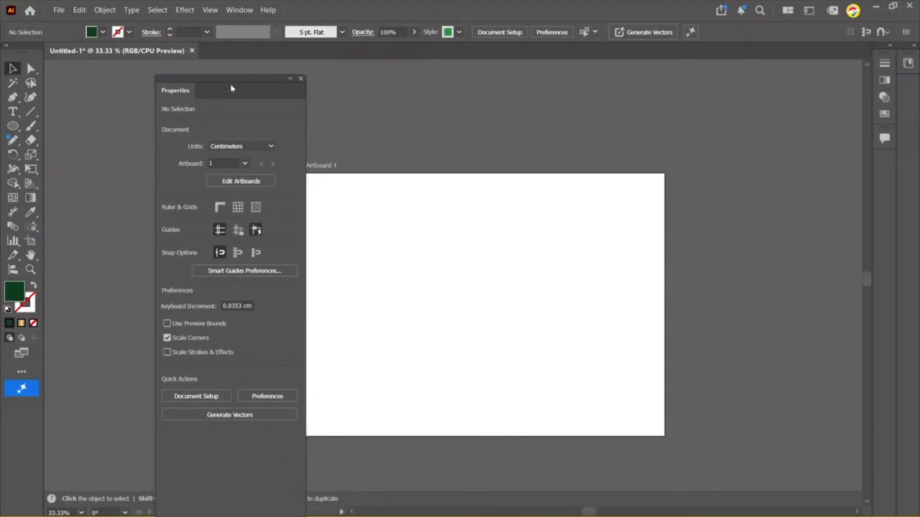
# Dock the floating Properties panel beside the collapsed panel column, recenter the artboard, and keep the document units at Centimeters
pyautogui.moveTo(231, 87); pyautogui.dragTo(863, 94)
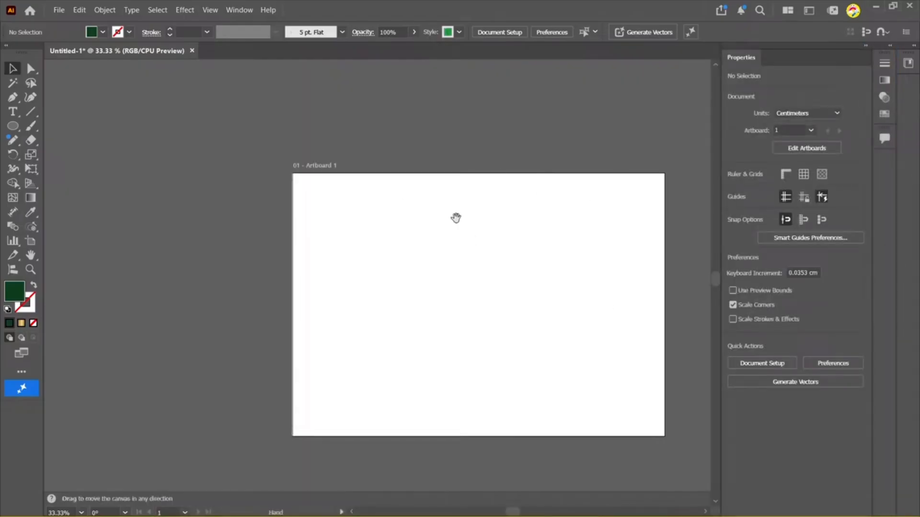
pyautogui.moveTo(456, 218); pyautogui.dragTo(316, 179)
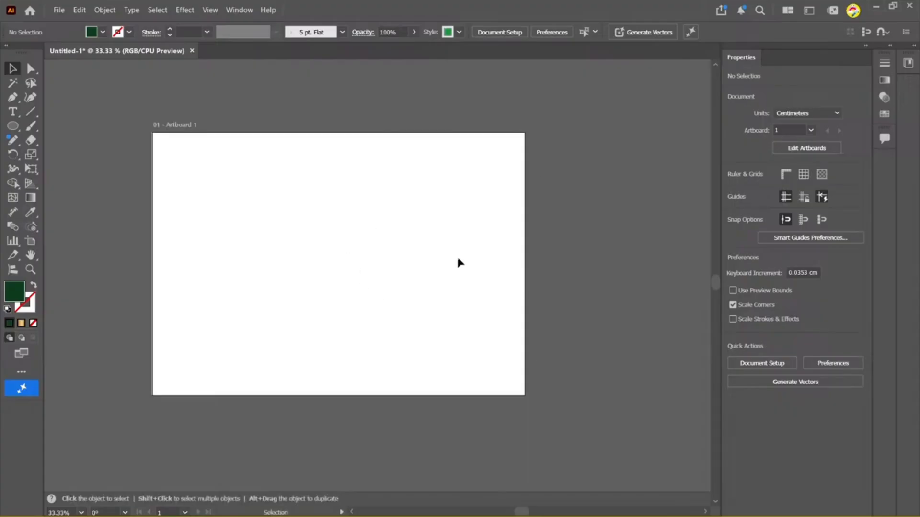
pyautogui.click(820, 115)
pyautogui.click(816, 233)
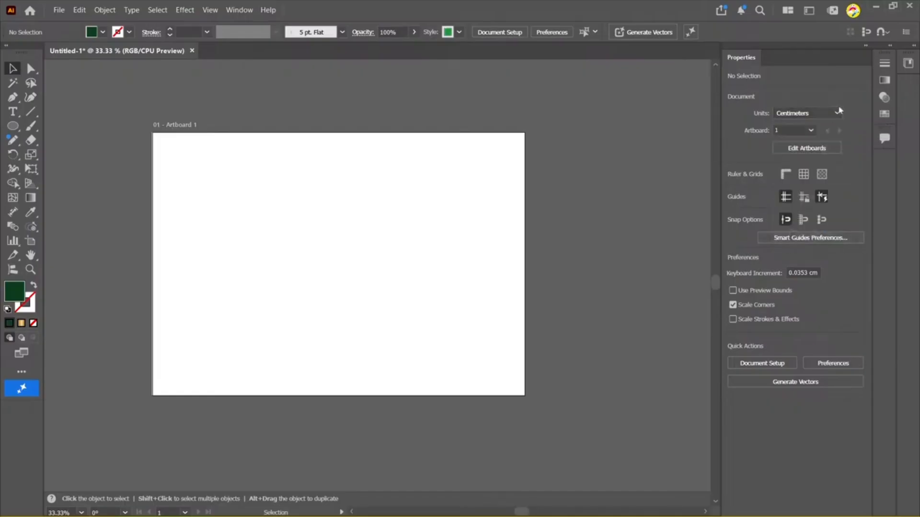
# Enter and leave artboard editing by returning to the Selection tool, and show the document rulers
pyautogui.click(807, 148)
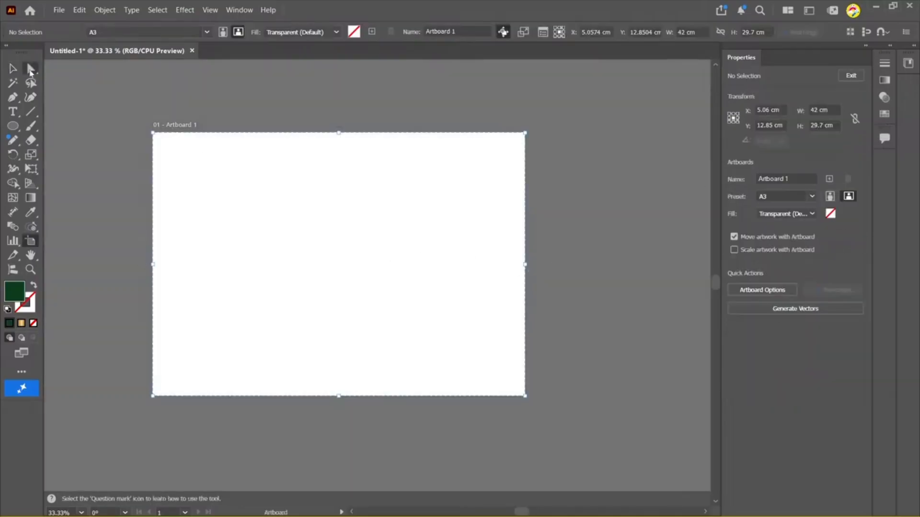
pyautogui.click(13, 69)
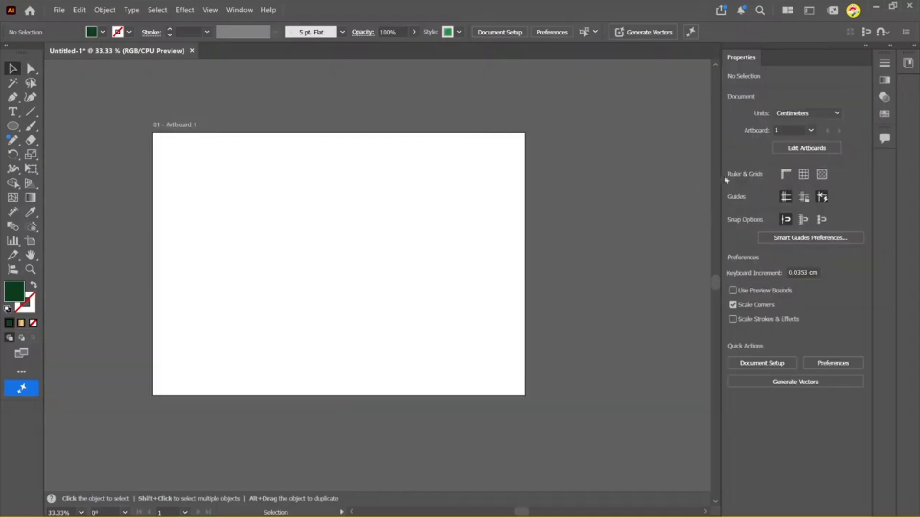
pyautogui.click(787, 175)
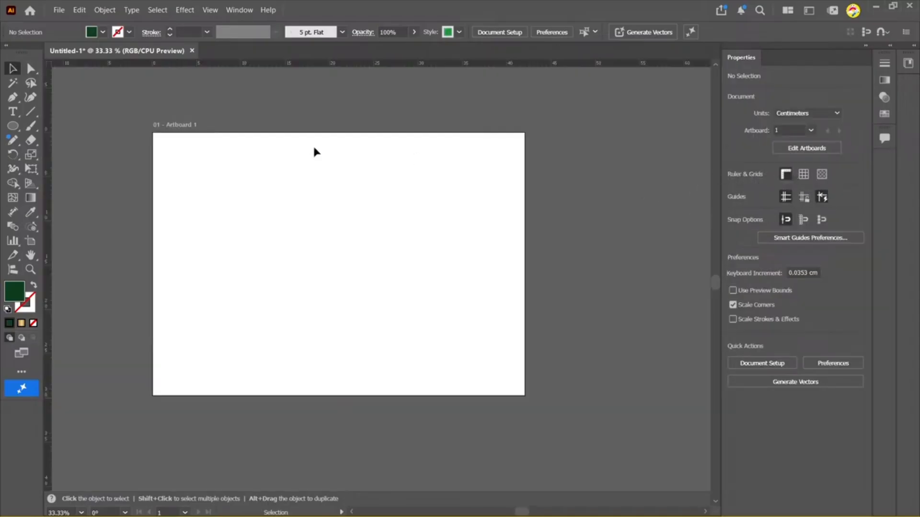
pyautogui.press('a')
pyautogui.press('v')
pyautogui.press('a')
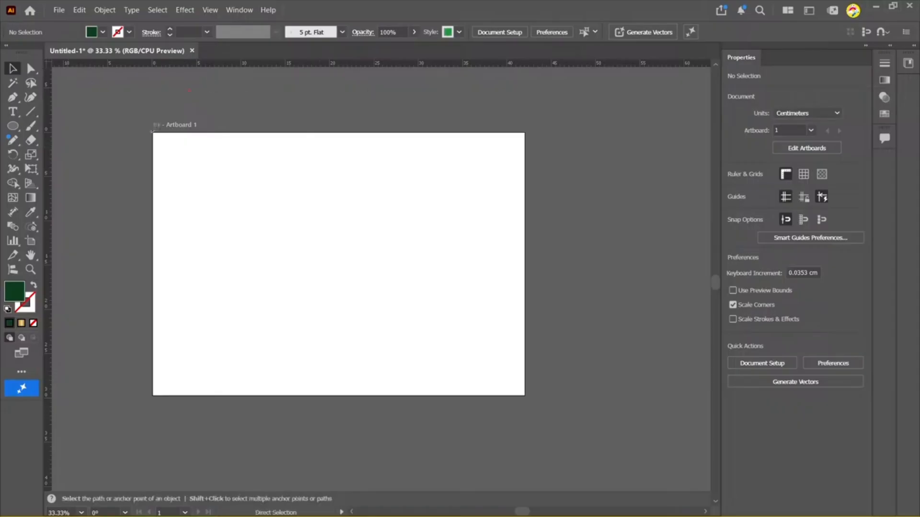
pyautogui.moveTo(150, 67); pyautogui.dragTo(527, 397)
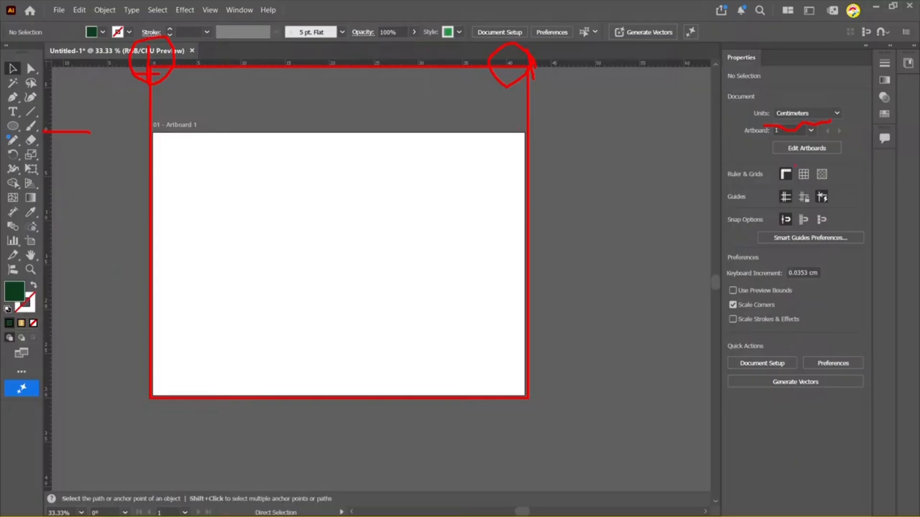
pyautogui.press('Escape')
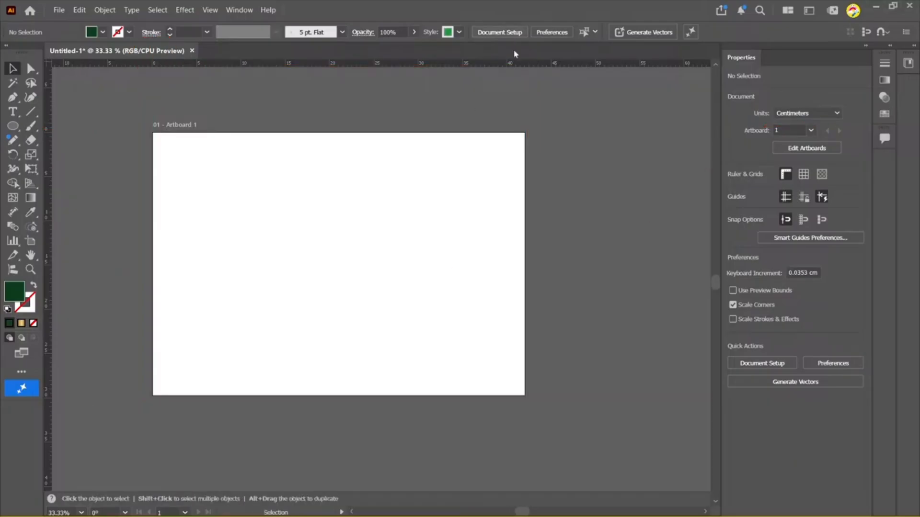
# Change the document units to Millimeters
pyautogui.click(789, 111)
pyautogui.click(823, 221)
pyautogui.hotkey('ctrl', '2')
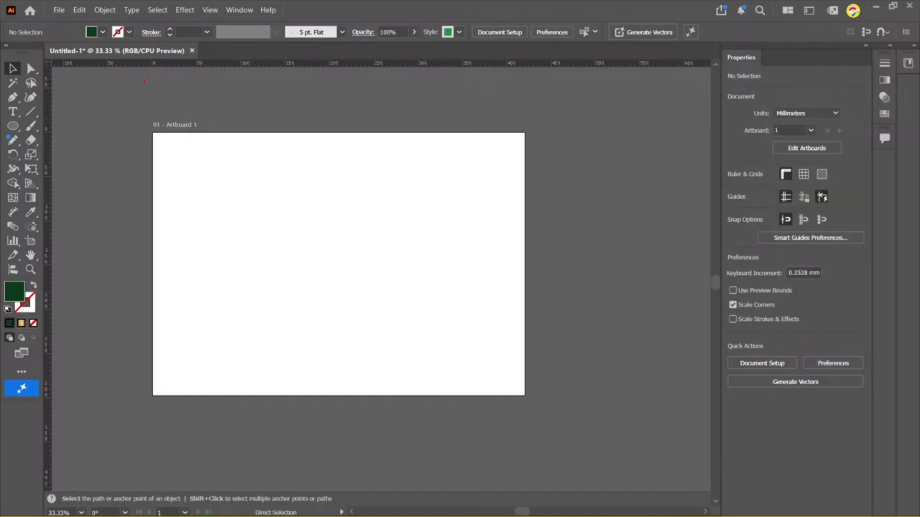
pyautogui.moveTo(152, 58); pyautogui.dragTo(144, 135)
pyautogui.moveTo(523, 139)
pyautogui.mouseDown()
pyautogui.moveTo(524, 60)
pyautogui.moveTo(499, 79)
pyautogui.mouseUp()
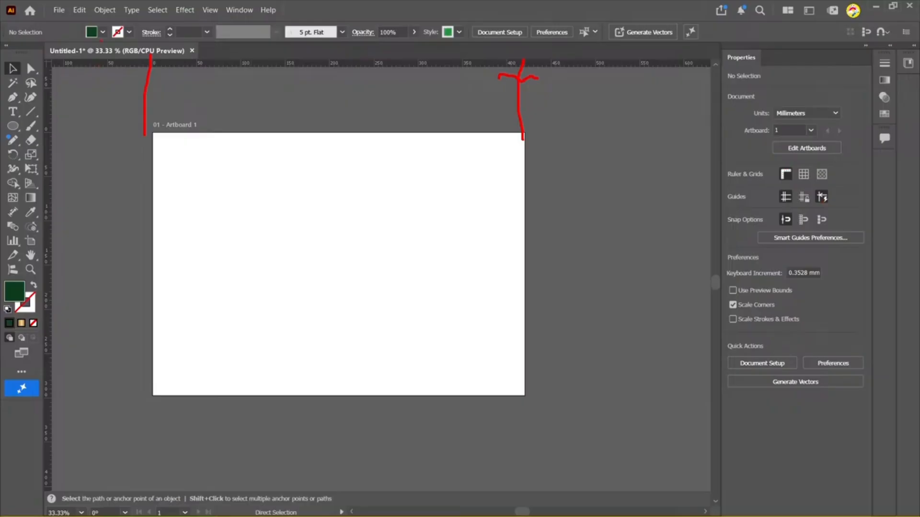
pyautogui.moveTo(55, 50); pyautogui.dragTo(538, 53)
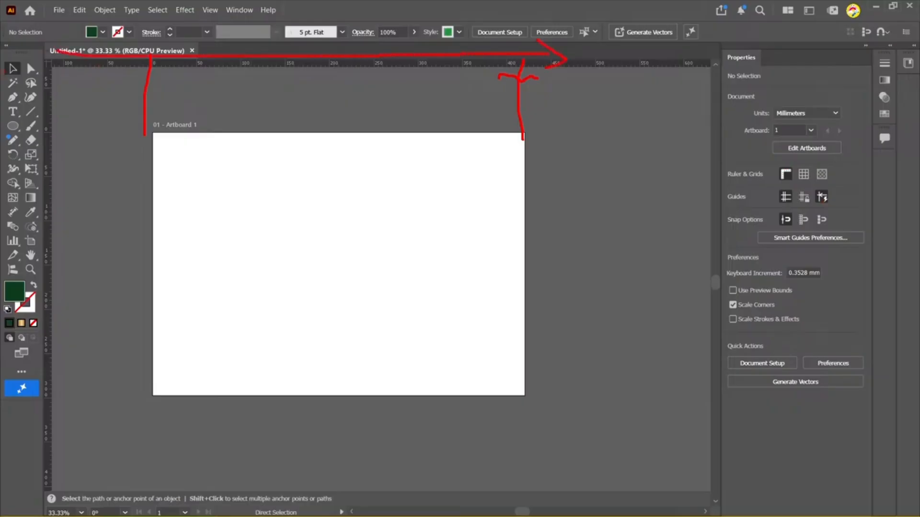
pyautogui.moveTo(68, 36)
pyautogui.mouseDown()
pyautogui.moveTo(46, 52)
pyautogui.moveTo(70, 71)
pyautogui.mouseUp()
pyautogui.press('Escape')
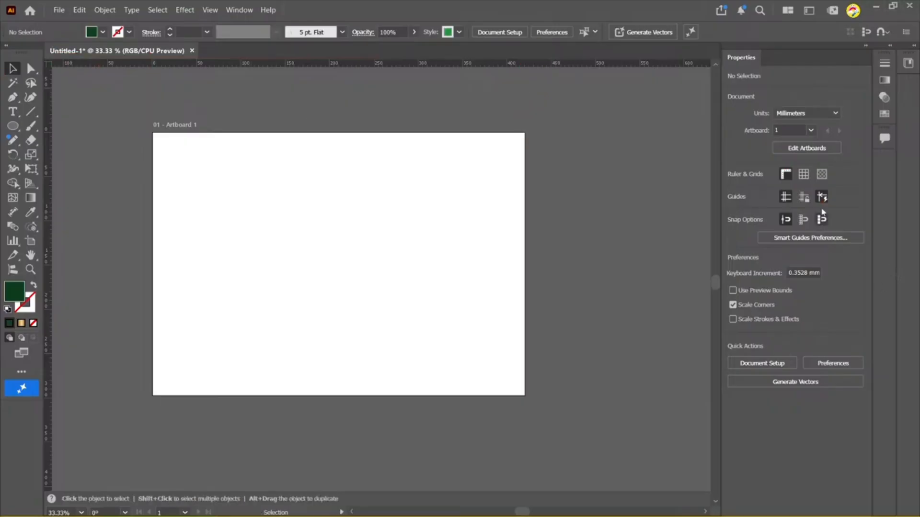
# Show and hide the document grid several times, finishing with the grid hidden
pyautogui.click(806, 179)
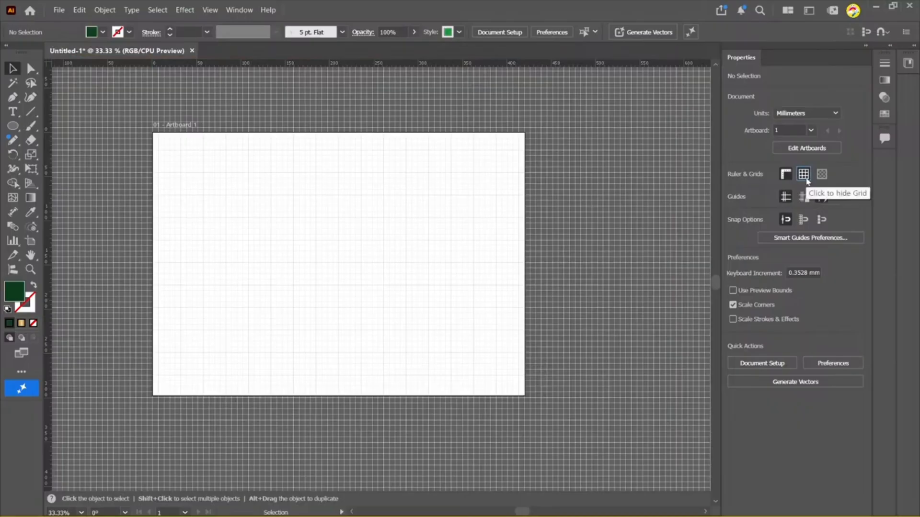
pyautogui.click(808, 179)
pyautogui.click(807, 179)
pyautogui.click(808, 179)
pyautogui.click(807, 179)
pyautogui.click(807, 180)
pyautogui.click(807, 179)
pyautogui.click(808, 179)
pyautogui.click(807, 179)
pyautogui.click(807, 179)
pyautogui.click(807, 179)
pyautogui.click(807, 179)
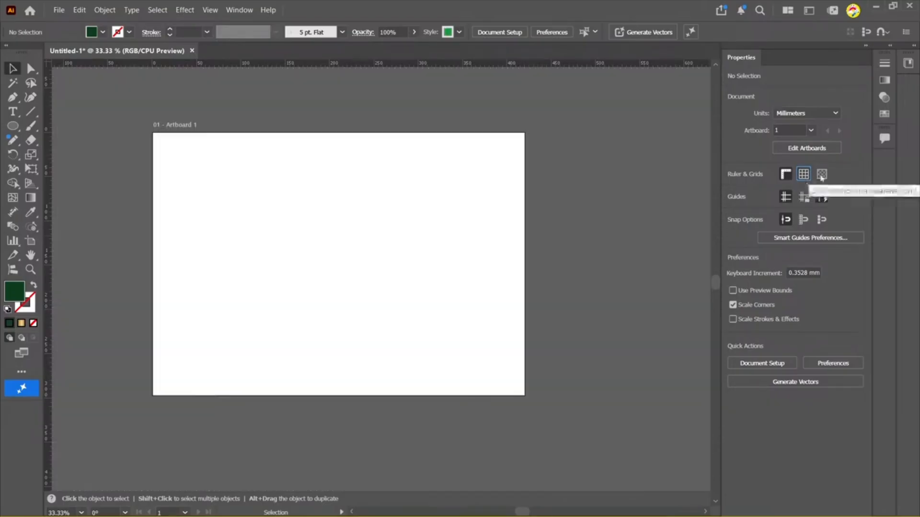
# Toggle the transparency grid and leave it shown across the document
pyautogui.click(821, 175)
pyautogui.click(821, 176)
pyautogui.click(821, 175)
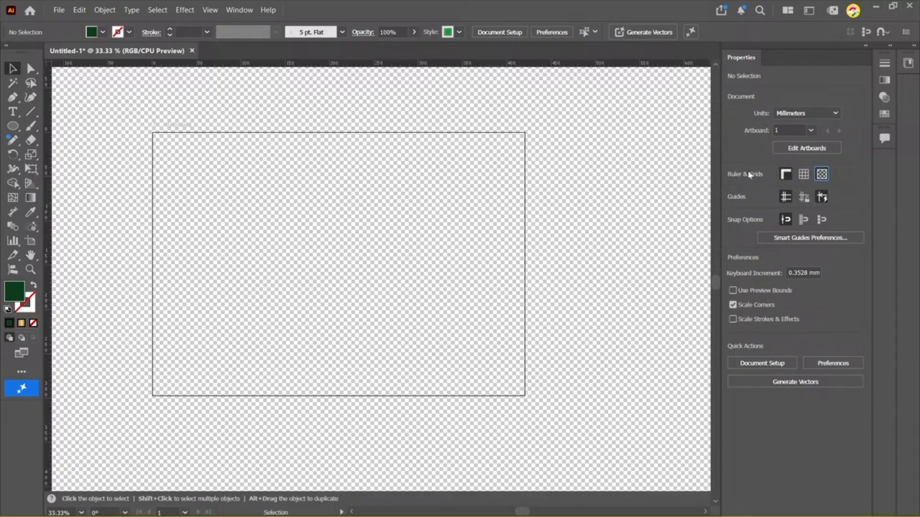
# Hide the rulers and replace the transparency grid with the regular document grid
pyautogui.click(786, 173)
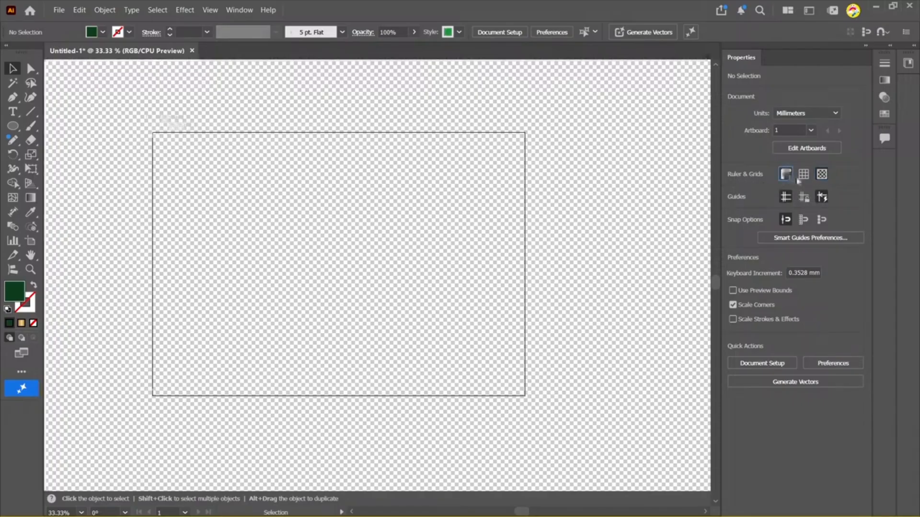
pyautogui.click(803, 174)
pyautogui.click(822, 174)
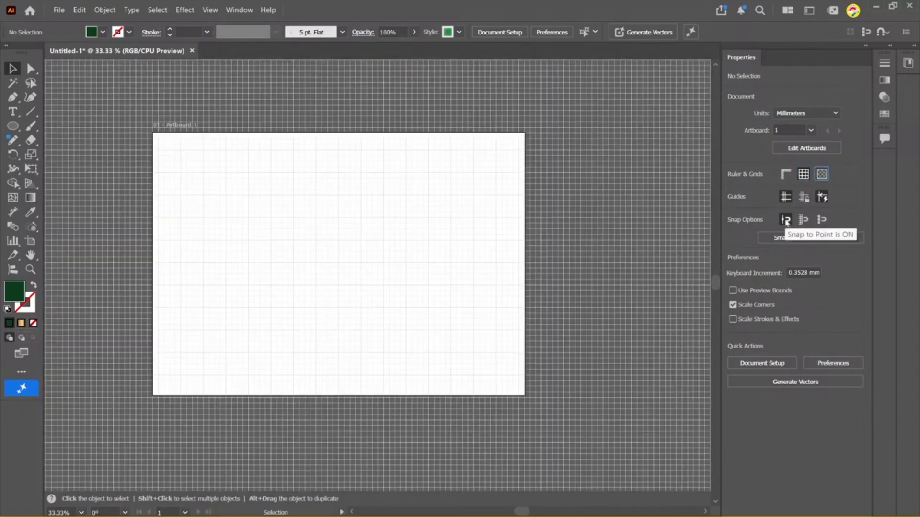
# Toggle the document grid and rulers, finishing with the rulers shown and the grid hidden
pyautogui.click(803, 173)
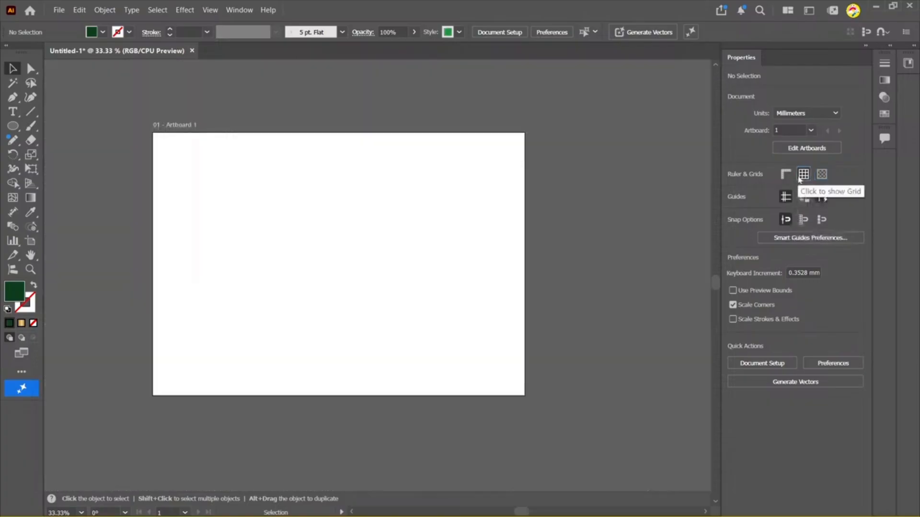
pyautogui.click(785, 175)
pyautogui.click(803, 174)
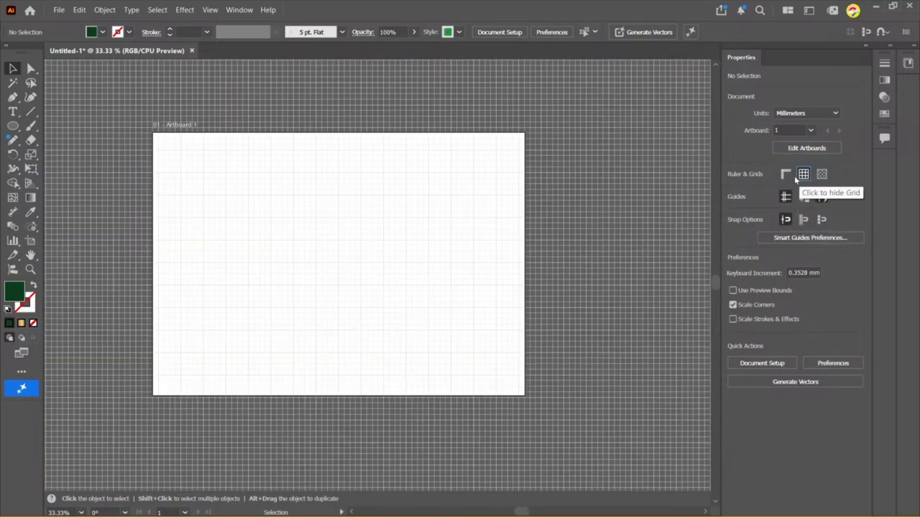
pyautogui.click(788, 175)
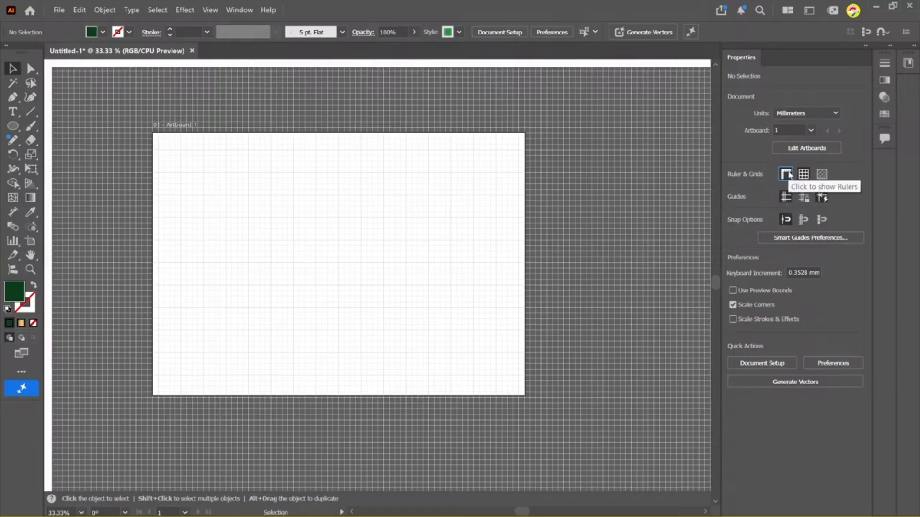
pyautogui.click(804, 176)
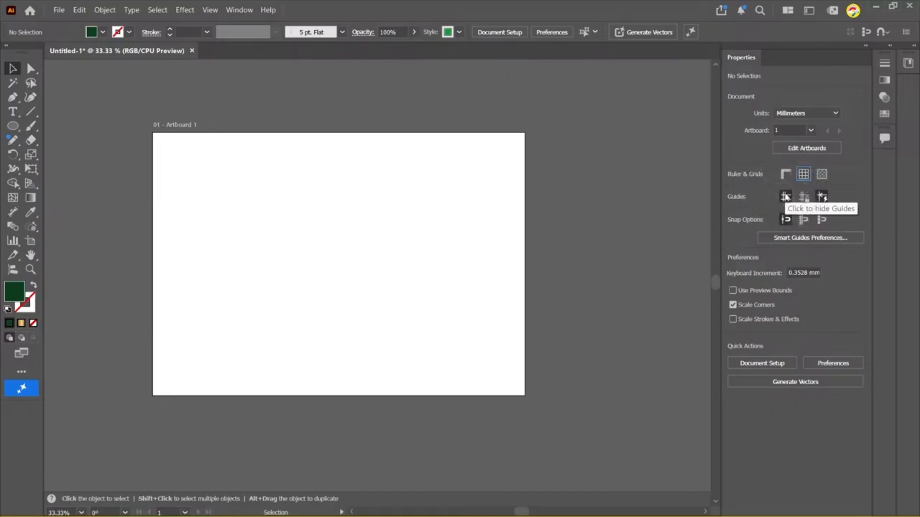
pyautogui.click(785, 174)
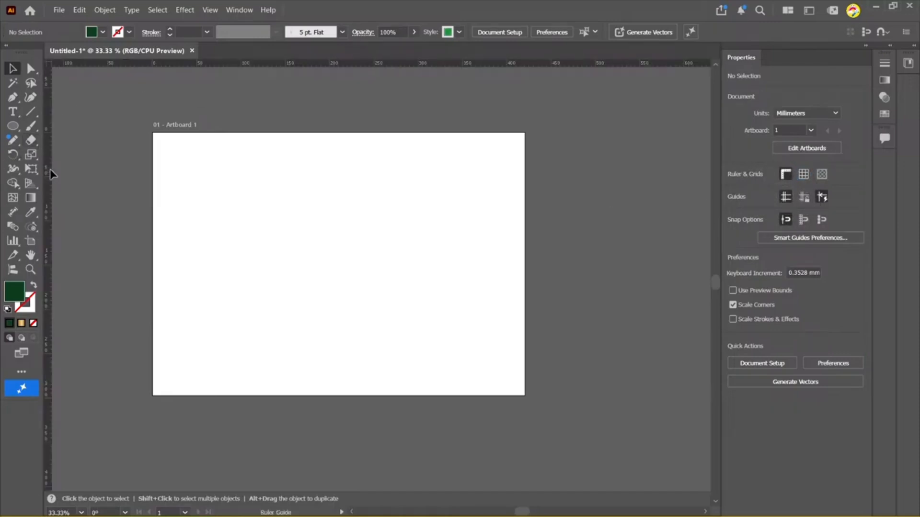
# Place a vertical guide at about 149 mm and a horizontal guide at about 113 mm, keeping the document grid hidden
pyautogui.moveTo(50, 169); pyautogui.dragTo(284, 196)
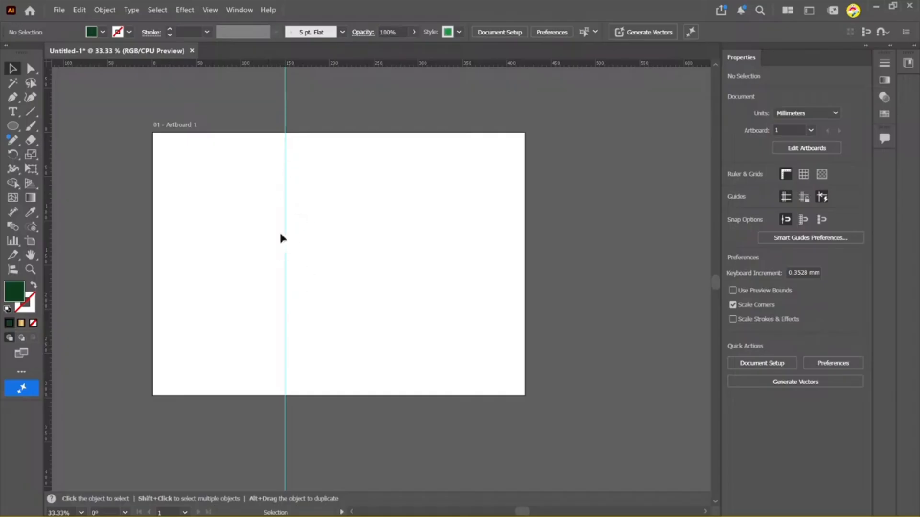
pyautogui.click(804, 175)
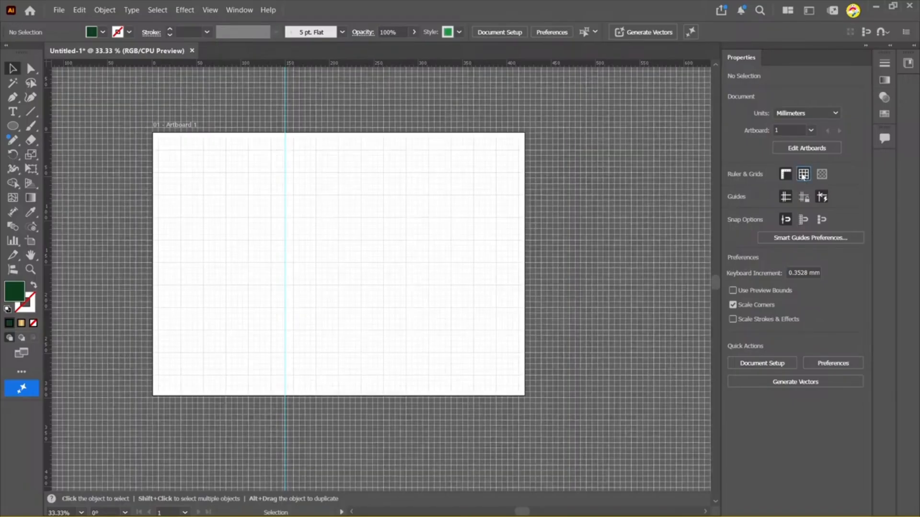
pyautogui.click(803, 174)
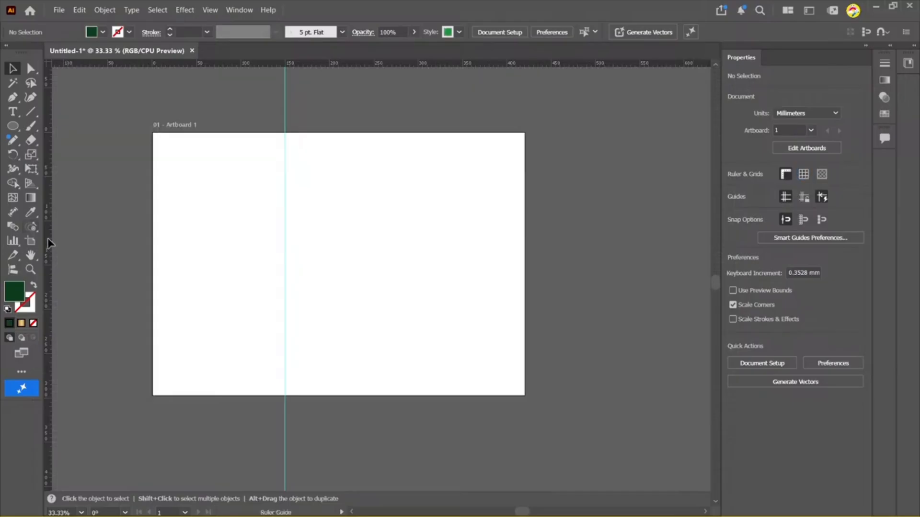
pyautogui.moveTo(328, 66); pyautogui.dragTo(346, 233)
# Draw a dark green circle about 137 mm in diameter centered on the guides' intersection, and deselect it
pyautogui.scroll(2, 281, 233)
pyautogui.press('l')
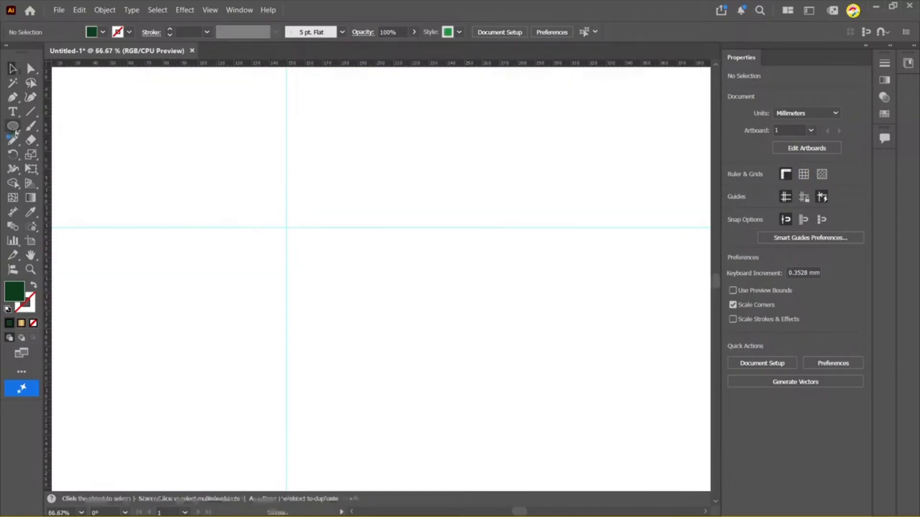
pyautogui.moveTo(286, 227); pyautogui.dragTo(164, 106)
pyautogui.click(17, 71)
pyautogui.scroll(-3, 236, 155)
pyautogui.moveTo(346, 235); pyautogui.dragTo(381, 270)
pyautogui.scroll(1, 315, 267)
pyautogui.moveTo(317, 268); pyautogui.dragTo(336, 300)
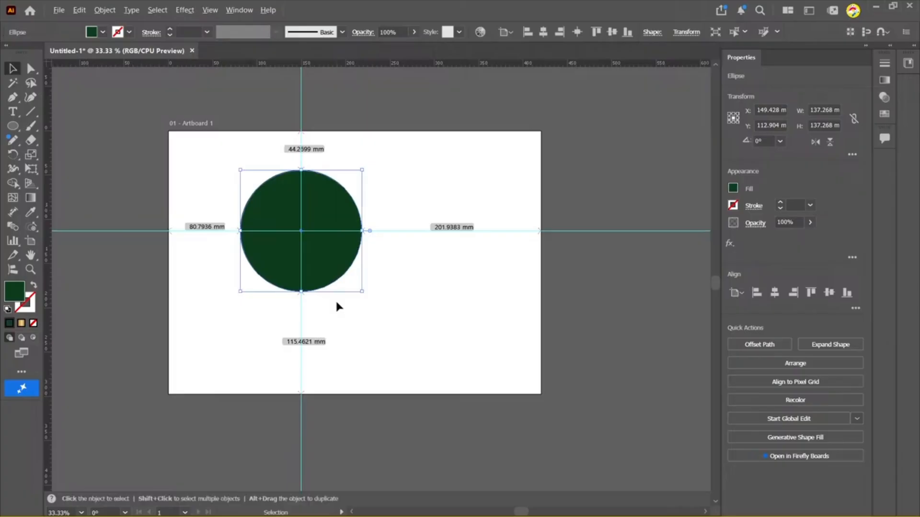
pyautogui.scroll(1, 336, 301)
pyautogui.click(459, 272)
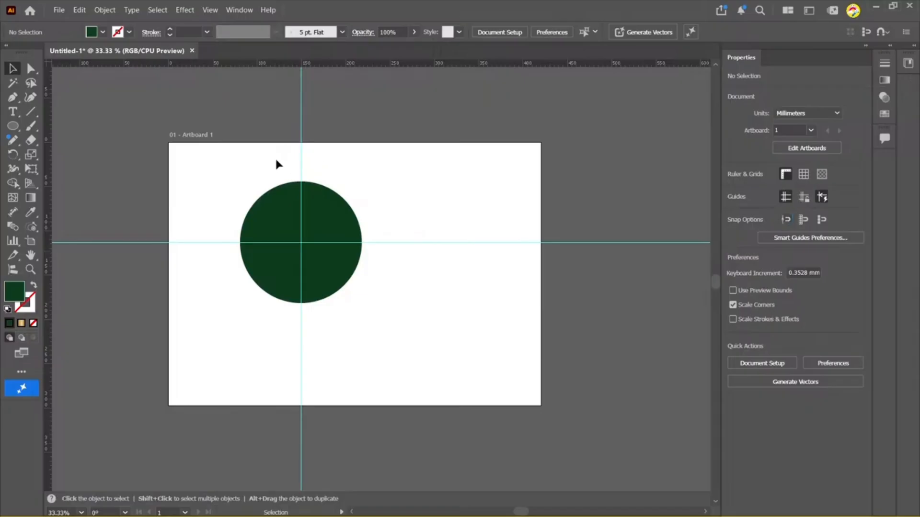
# Draw a rectangle about 64.6 by 39.7 mm beside the circle and rest its lower edge on the horizontal guide
pyautogui.scroll(2, 283, 160)
pyautogui.moveTo(432, 219); pyautogui.dragTo(289, 152)
pyautogui.moveTo(10, 125); pyautogui.dragTo(63, 126)
pyautogui.moveTo(382, 176); pyautogui.dragTo(497, 247)
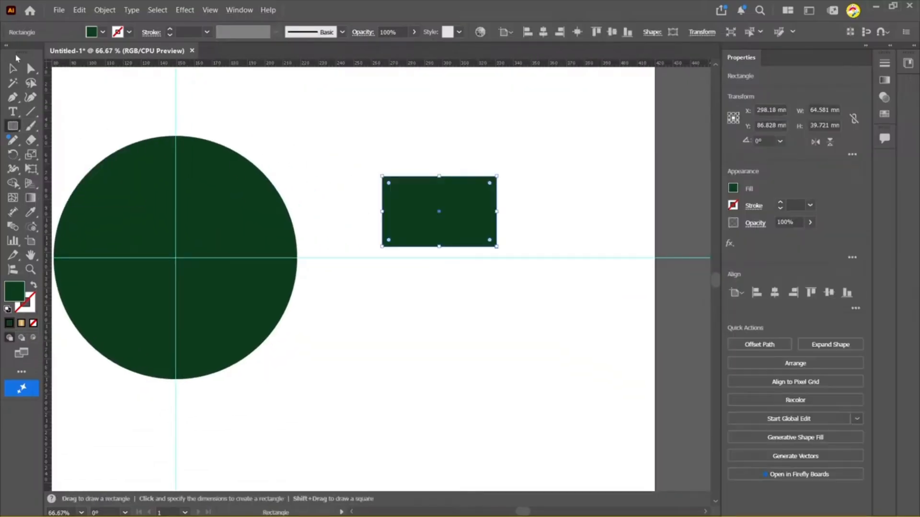
pyautogui.press('v')
pyautogui.click(432, 113)
pyautogui.moveTo(432, 211); pyautogui.dragTo(431, 222)
pyautogui.click(558, 220)
pyautogui.scroll(2, 557, 216)
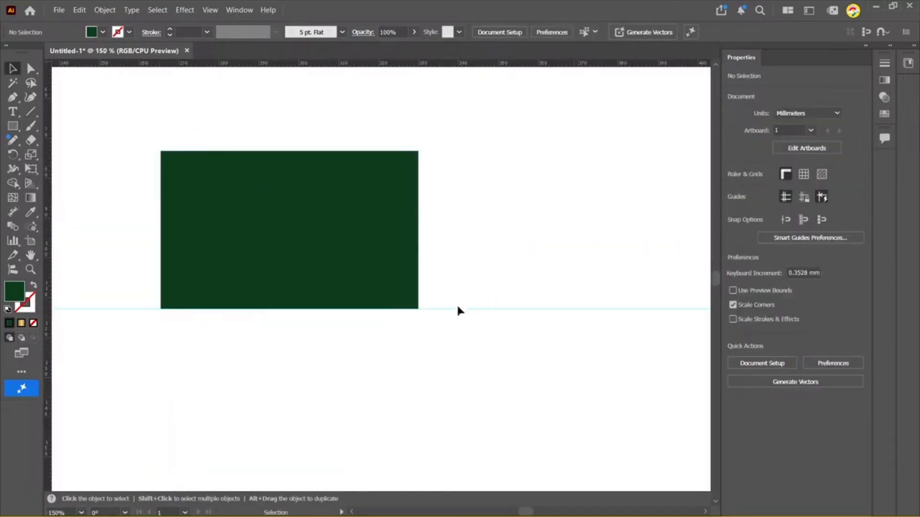
# Move the rectangle with Snap to Point off to about X 307 mm, Y 95 mm, and deselect it
pyautogui.click(786, 219)
pyautogui.moveTo(289, 234); pyautogui.dragTo(365, 262)
pyautogui.click(506, 228)
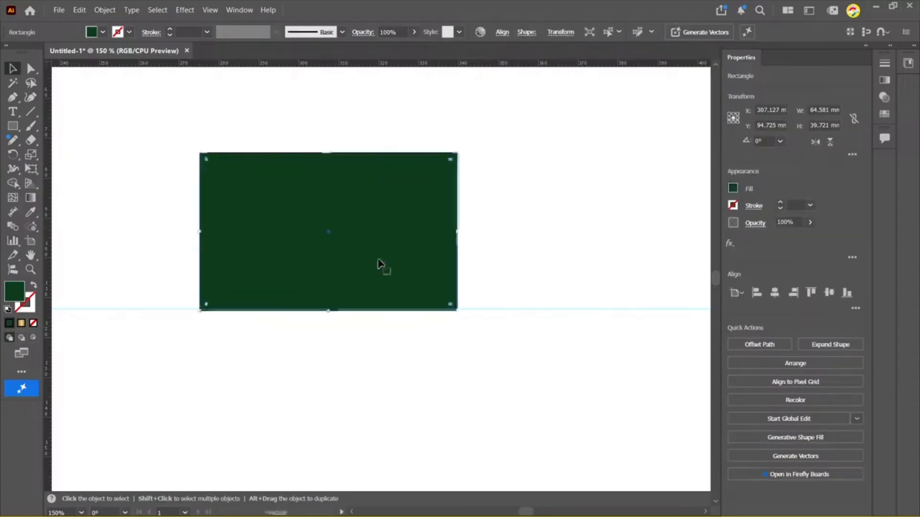
pyautogui.click(542, 216)
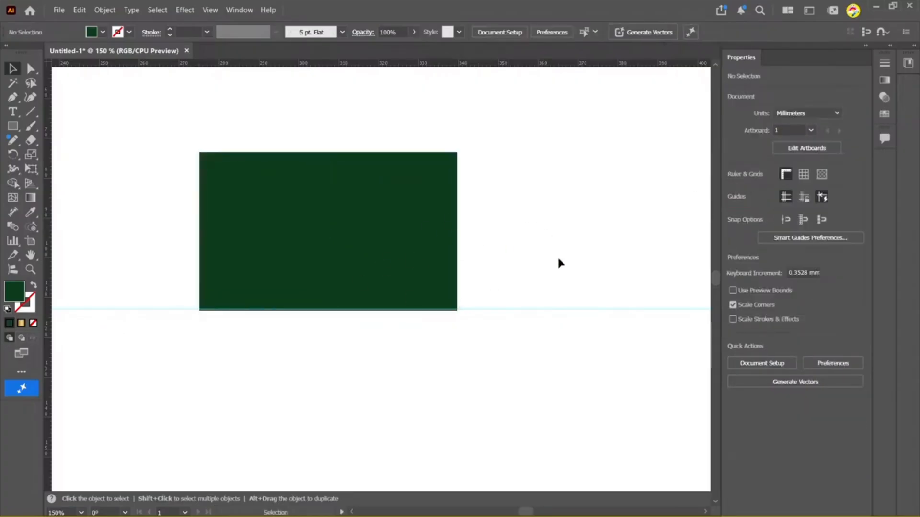
# Move the rectangle to about X 336.5 mm, Y 93 mm so it rests on the horizontal guide, with Snap to Point on
pyautogui.moveTo(559, 259); pyautogui.dragTo(602, 367)
pyautogui.moveTo(353, 252); pyautogui.dragTo(425, 259)
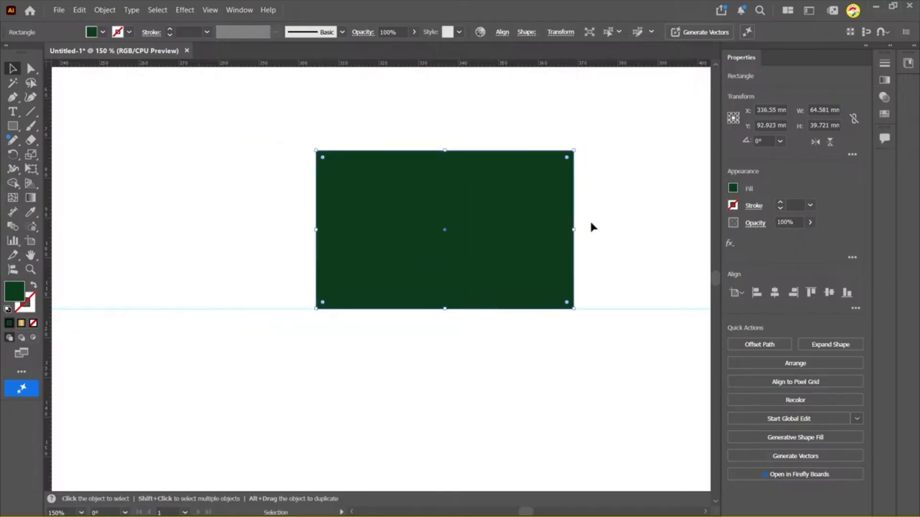
pyautogui.click(654, 186)
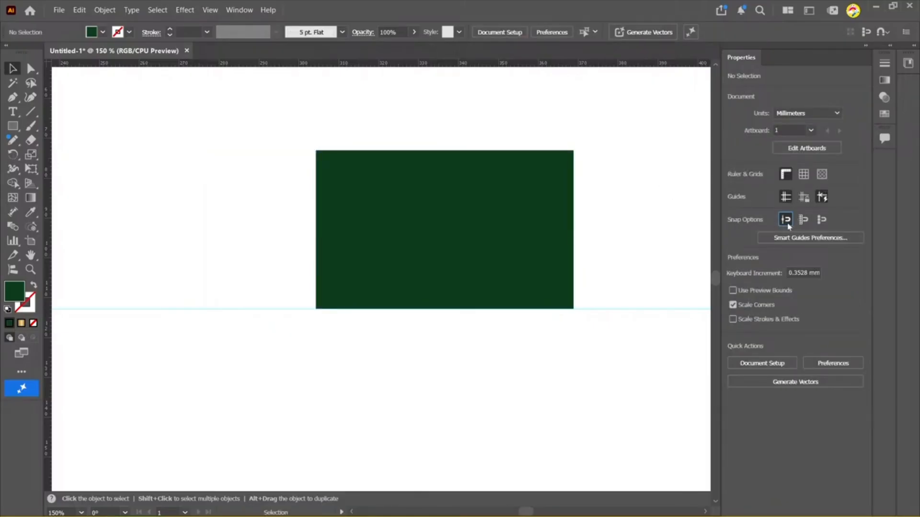
# Examine the Smart Guides preferences and close them without changing anything
pyautogui.click(777, 237)
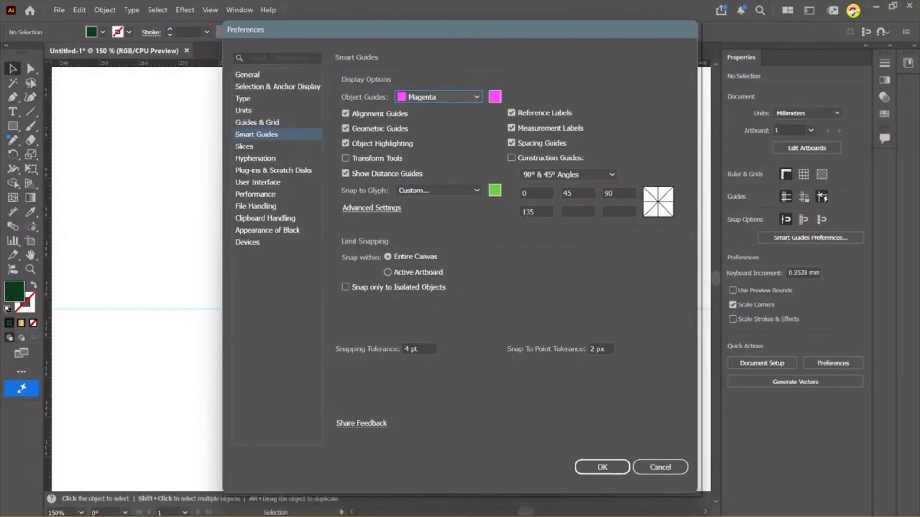
pyautogui.moveTo(317, 11)
pyautogui.mouseDown()
pyautogui.moveTo(250, 57)
pyautogui.moveTo(49, 9)
pyautogui.moveTo(194, 11)
pyautogui.moveTo(271, 79)
pyautogui.moveTo(79, 2)
pyautogui.moveTo(338, 72)
pyautogui.mouseUp()
pyautogui.press('Escape')
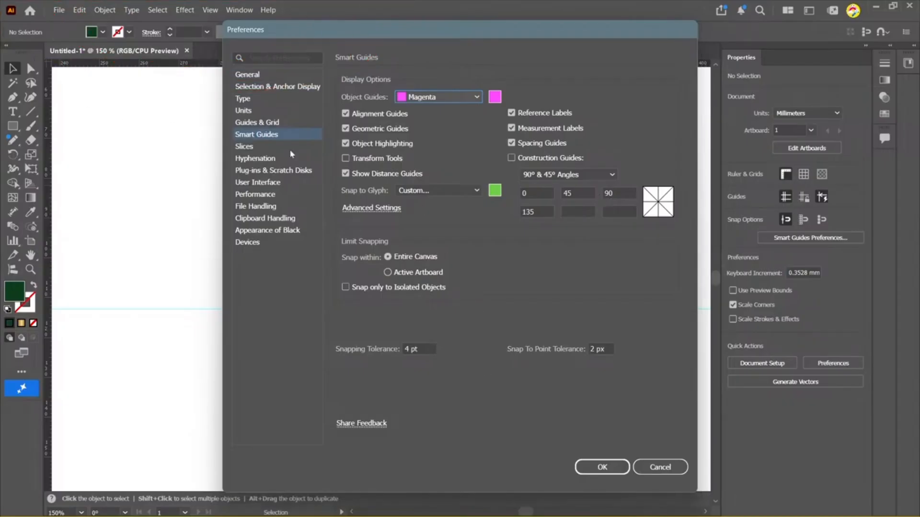
pyautogui.click(660, 467)
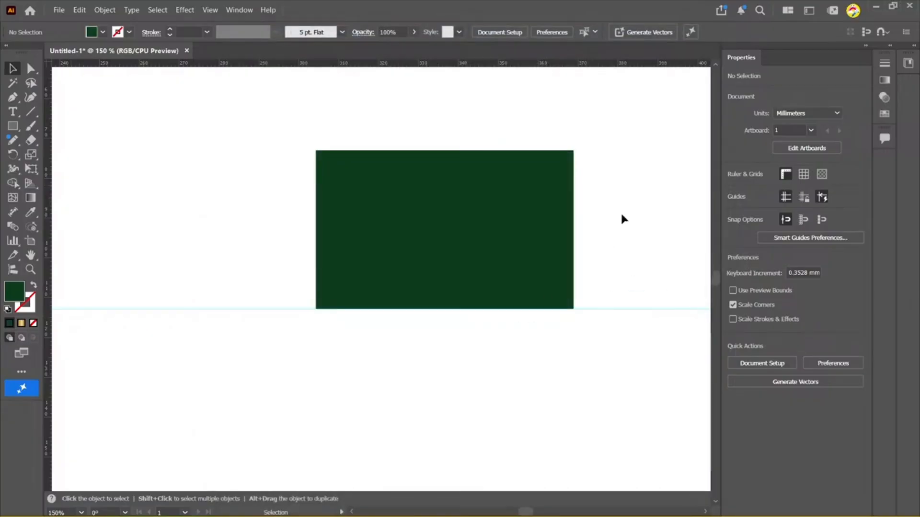
# Turn on the third snap option and review the document's general setup settings
pyautogui.click(822, 220)
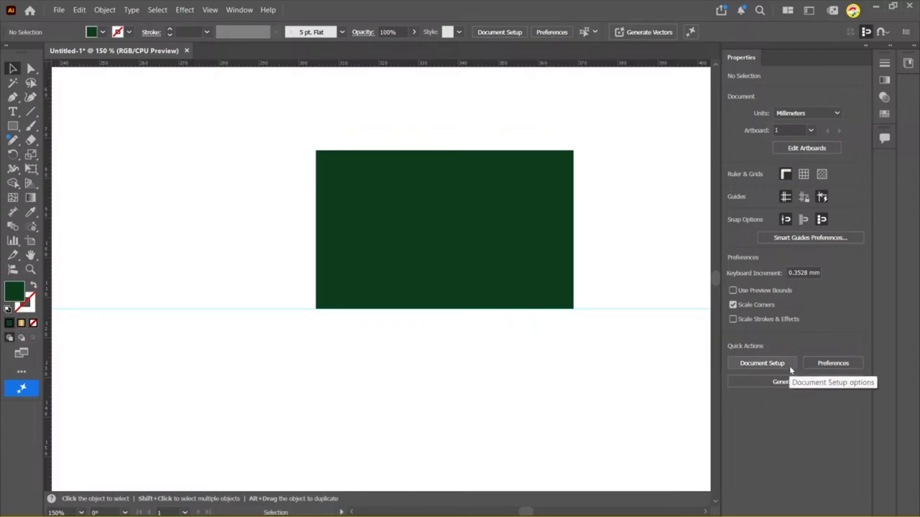
pyautogui.click(759, 363)
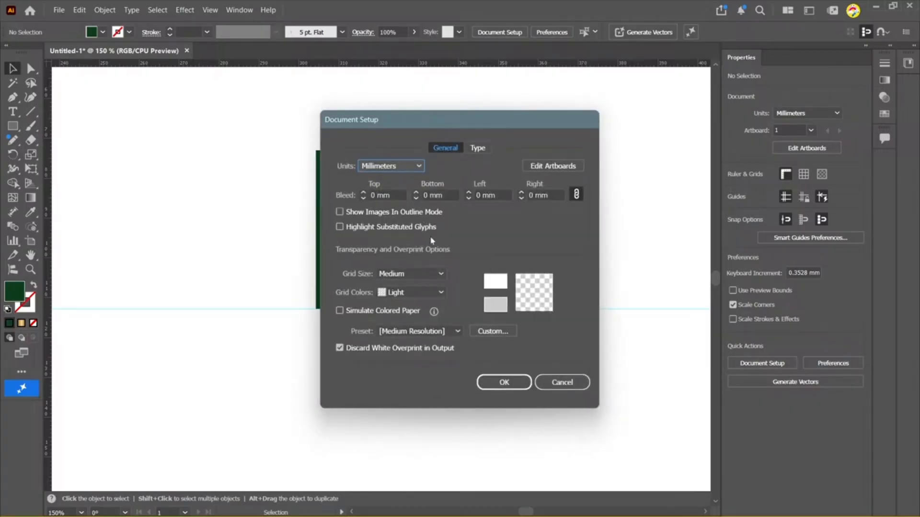
pyautogui.click(543, 383)
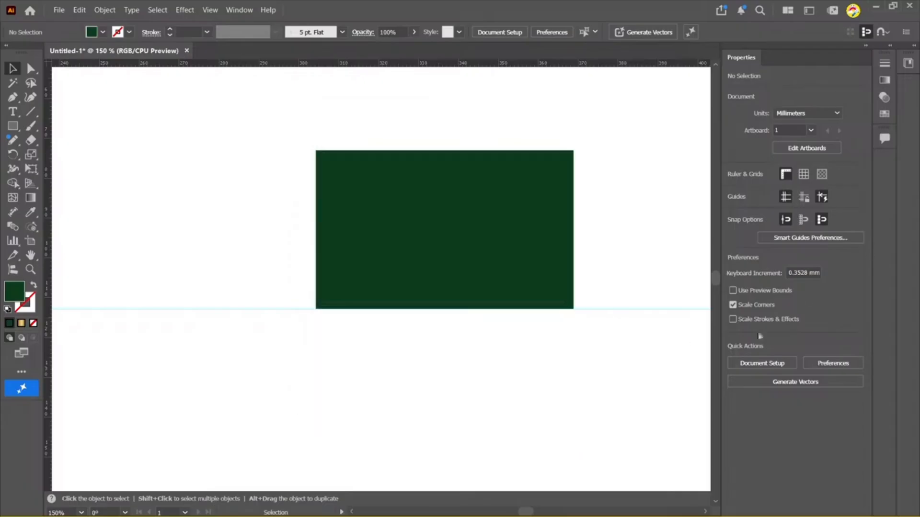
pyautogui.click(767, 365)
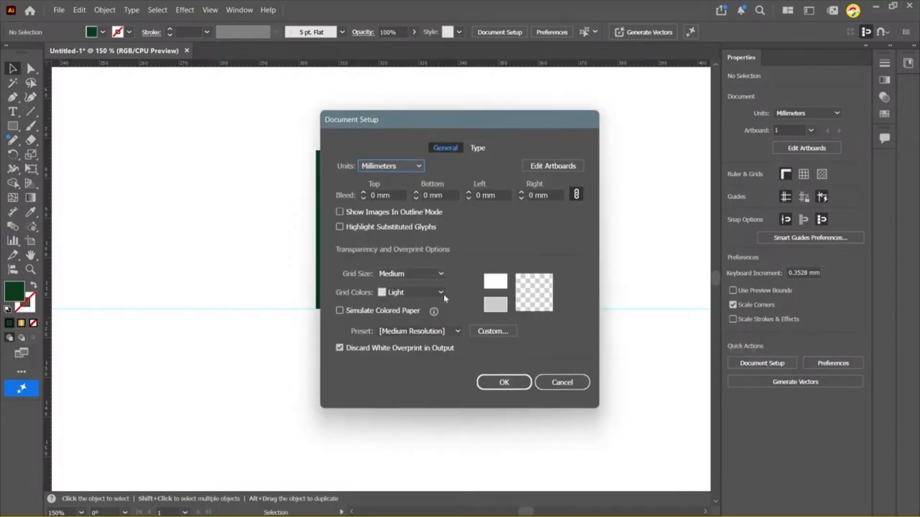
pyautogui.click(504, 383)
# Show the document grid over the artwork and hide it again
pyautogui.scroll(-3, 624, 222)
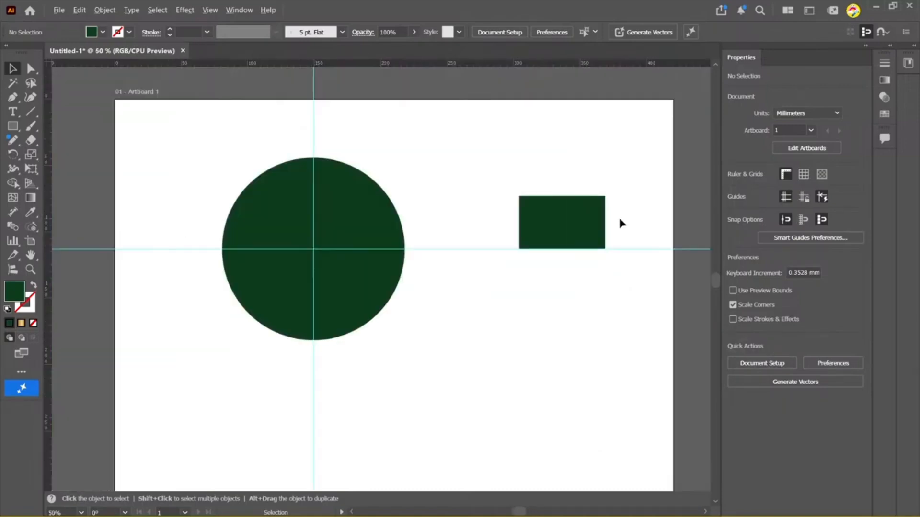
pyautogui.hotkey('ctrl', "'")
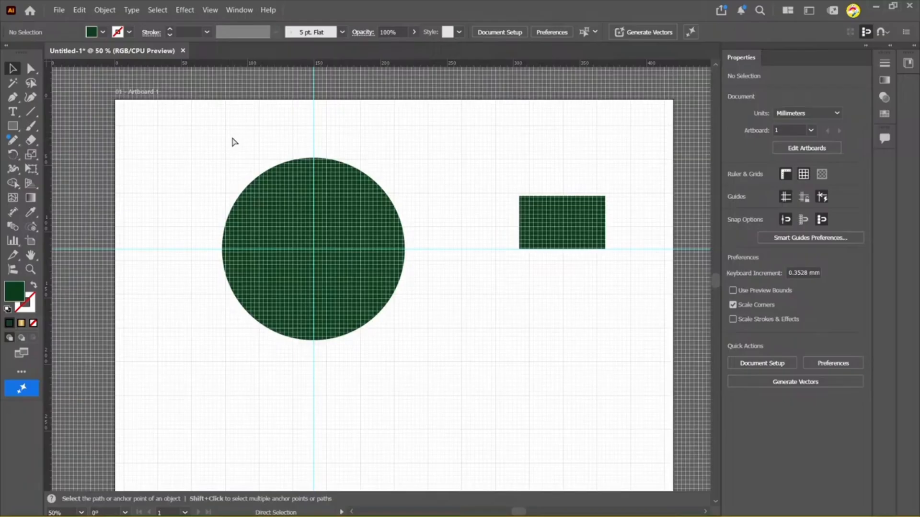
pyautogui.hotkey('ctrl', "'")
# Toggle the guides' visibility, leaving them hidden, and delete the dark green circle and rectangle from the artboard
pyautogui.hotkey('ctrl', ';')
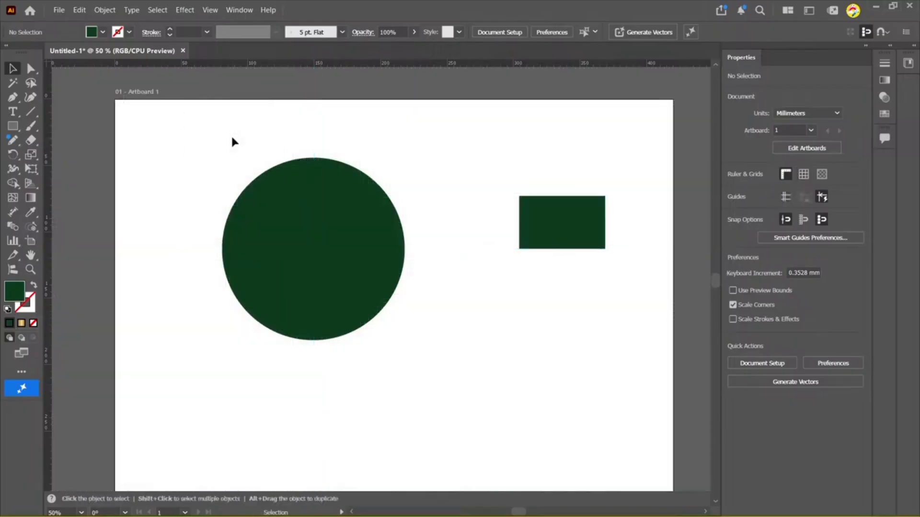
pyautogui.hotkey('ctrl', ';')
pyautogui.hotkey('ctrl', ';')
pyautogui.hotkey('ctrl', ';')
pyautogui.hotkey('ctrl', ';')
pyautogui.moveTo(238, 142); pyautogui.dragTo(575, 433)
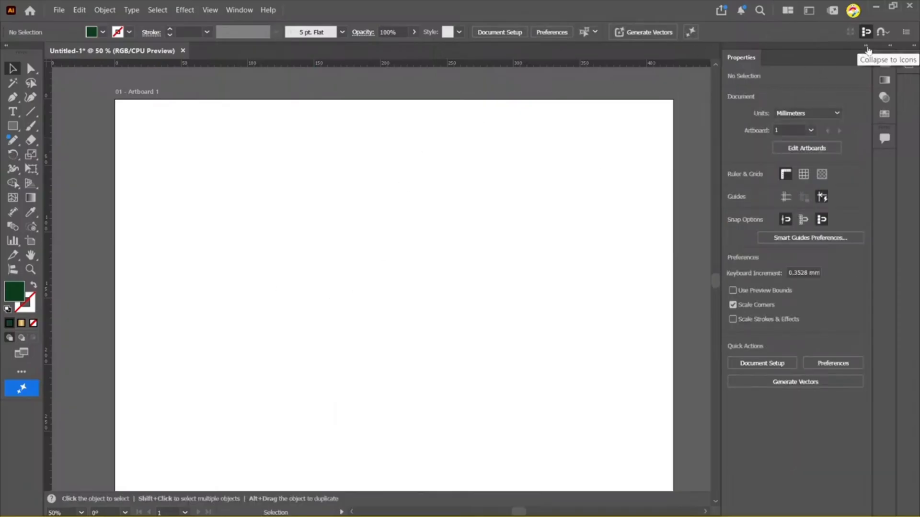
# Collapse the Properties panel to an icon, and expand and collapse the Gradient and Libraries panel groups
pyautogui.click(867, 48)
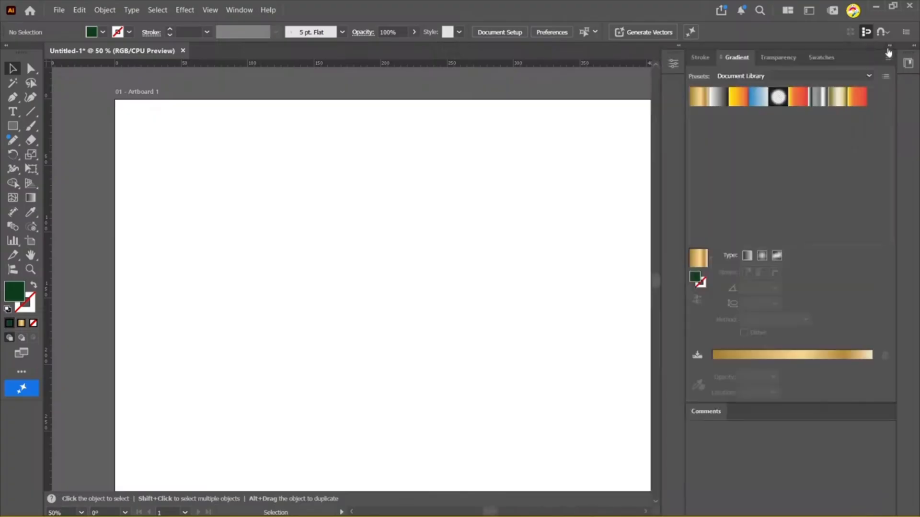
pyautogui.click(888, 49)
pyautogui.click(915, 46)
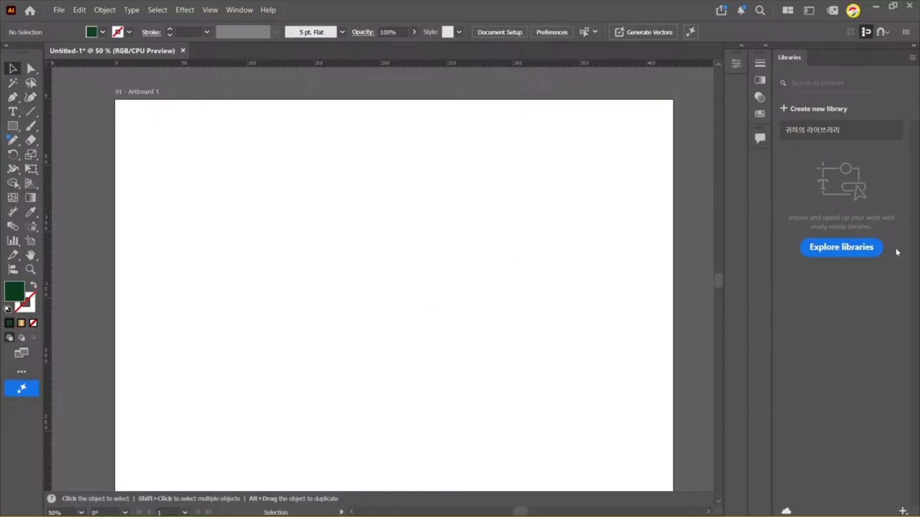
pyautogui.click(912, 46)
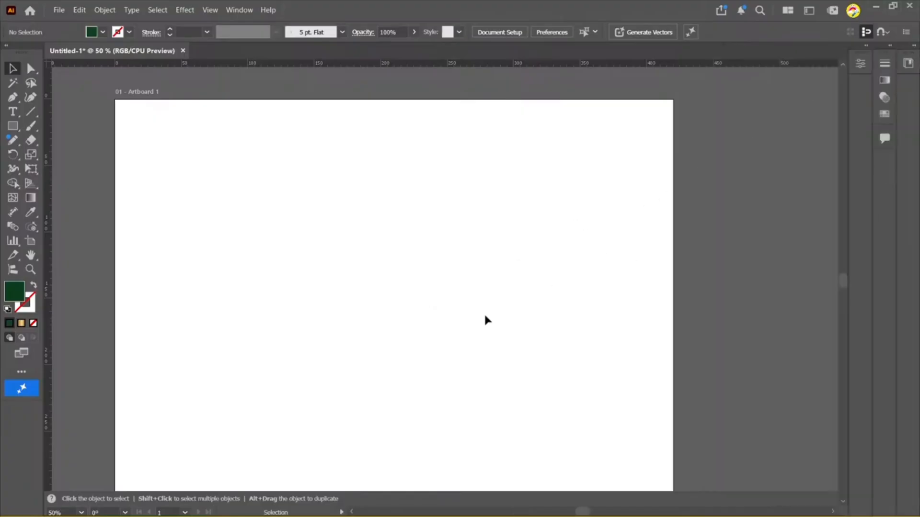
pyautogui.scroll(-1, 496, 295)
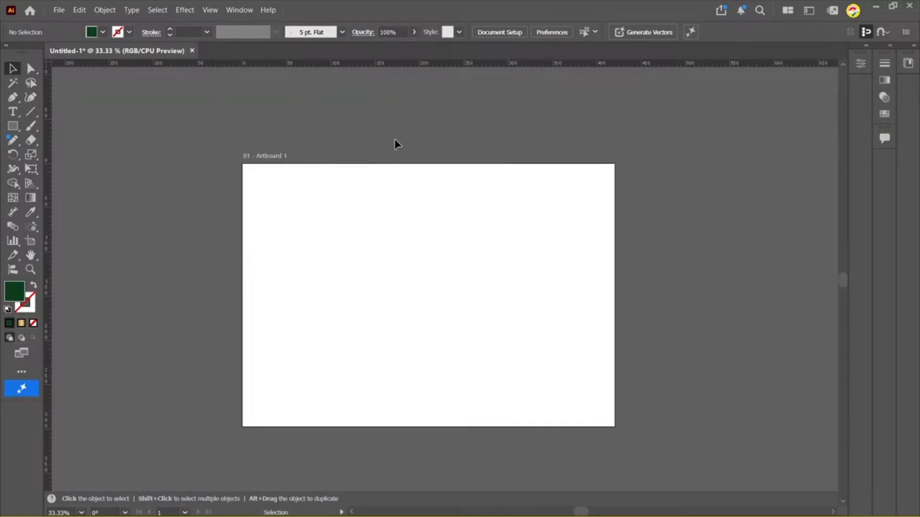